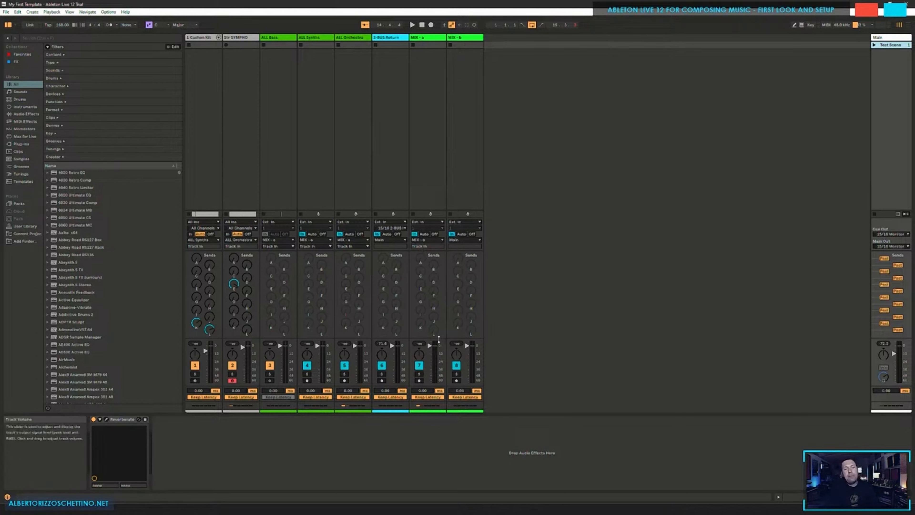
Step: Enlarge the mixer's volume fader area and try out the pan and solo controls on the MIX - a track
left_click_drag(437, 338, 436, 285)
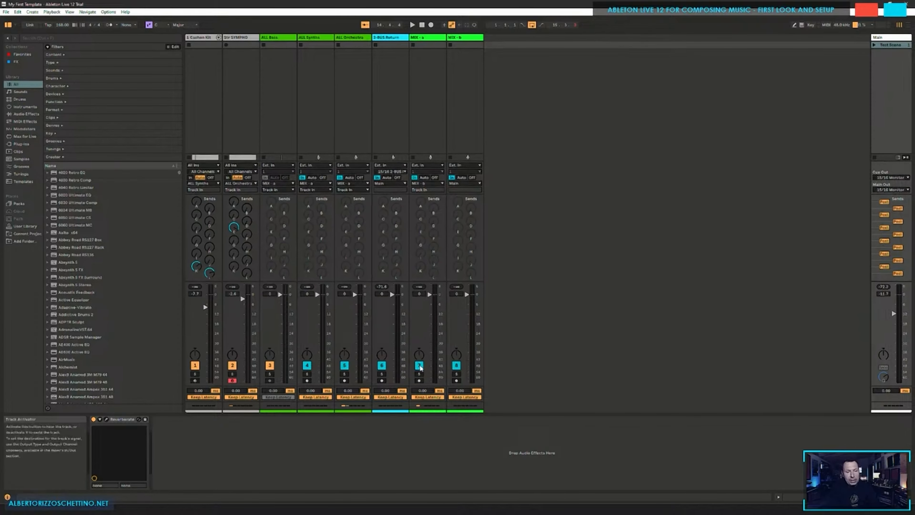
left_click_drag(419, 354, 419, 360)
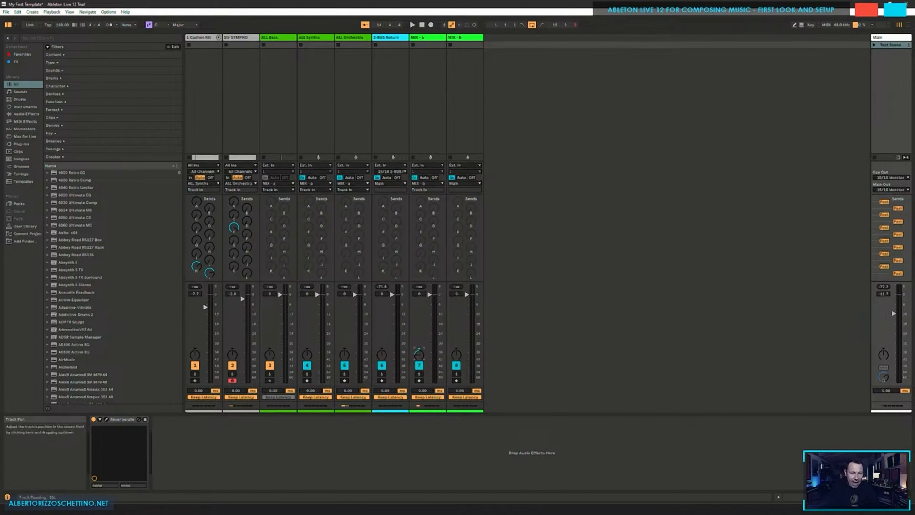
left_click(419, 374)
left_click(419, 374)
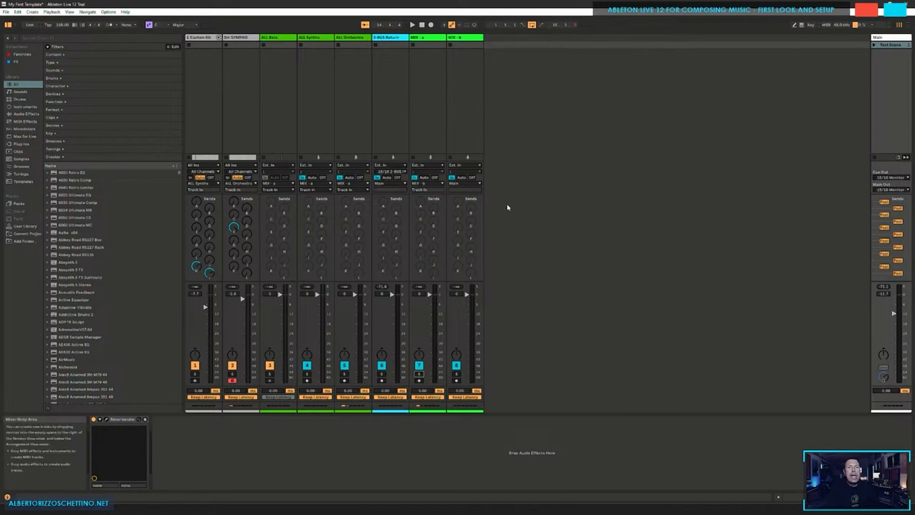
Step: View the device chains of the MIX - b, Str SYMPHO and 2-BUS Return tracks, ending on MIX - b
left_click(466, 117)
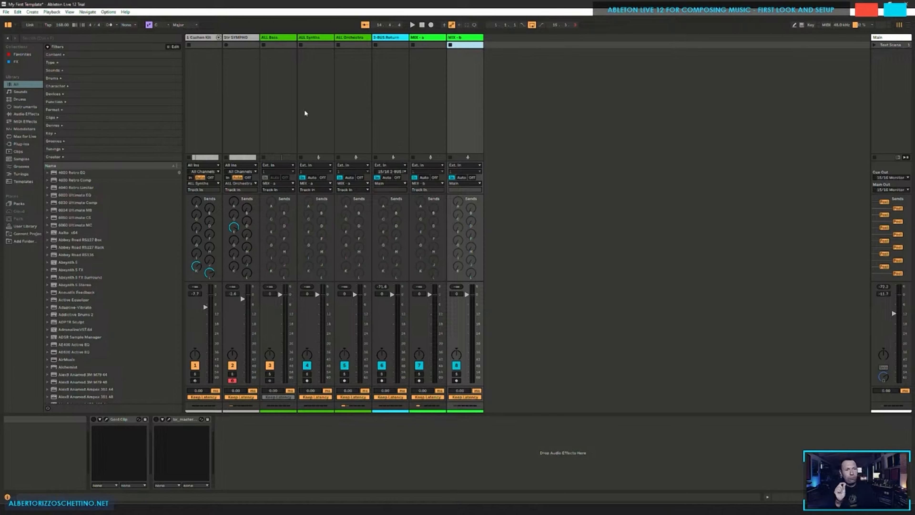
left_click(249, 96)
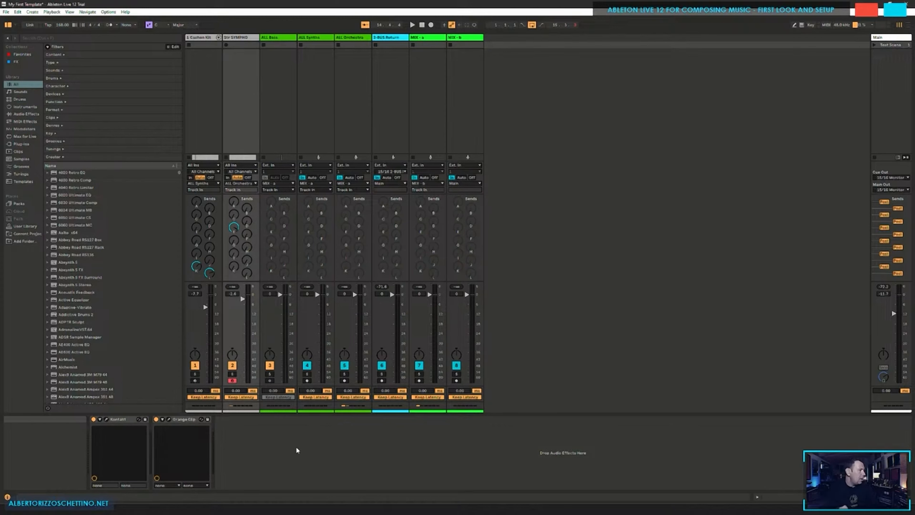
left_click(452, 122)
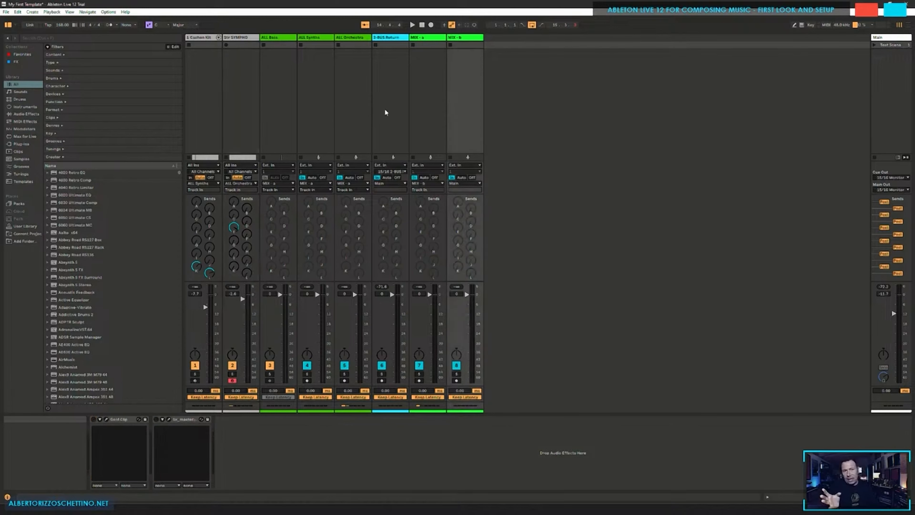
left_click(385, 112)
left_click(455, 92)
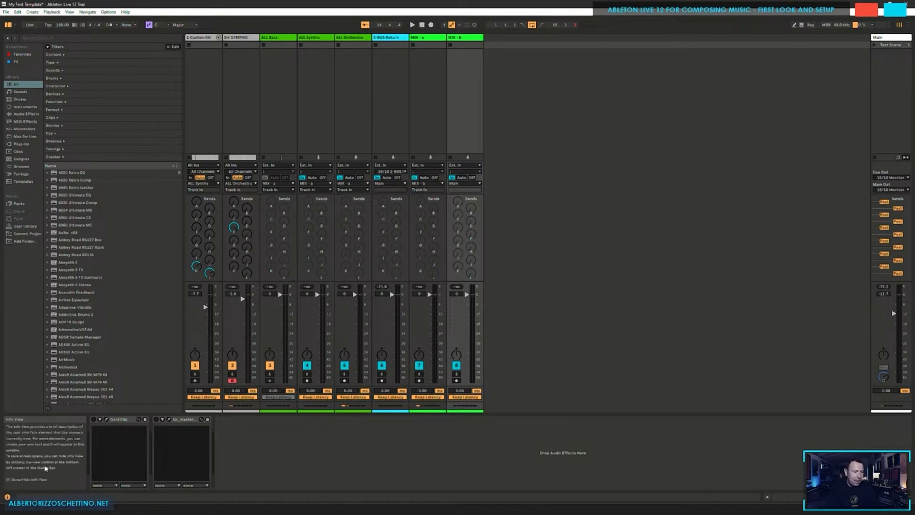
Step: Toggle the Info View off and back on
left_click(7, 498)
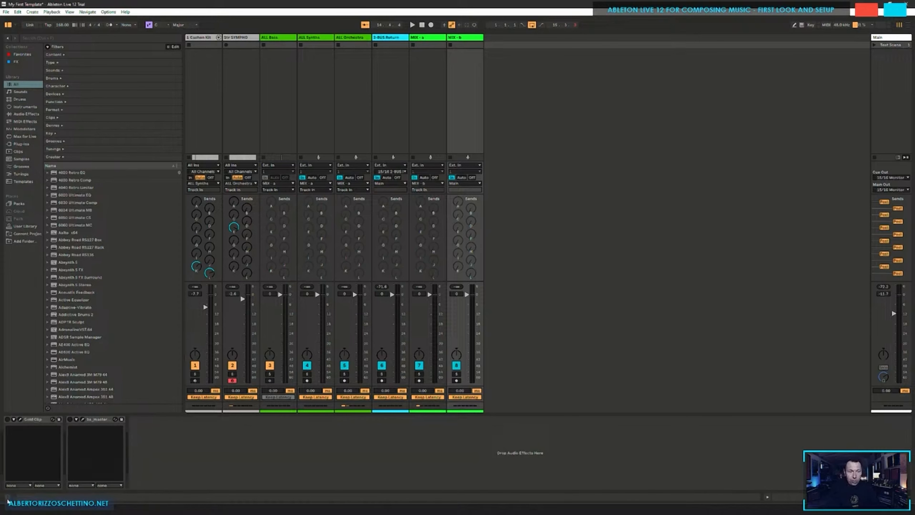
left_click(7, 497)
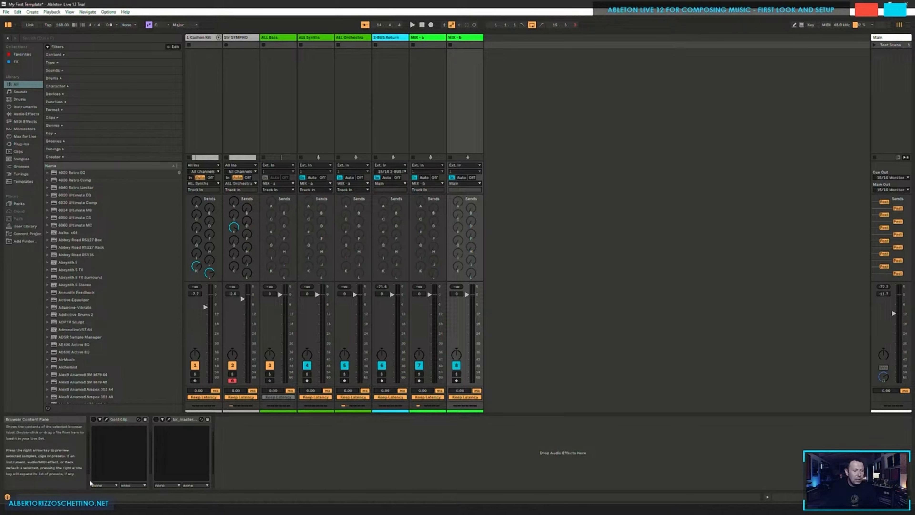
left_click(7, 496)
left_click(7, 497)
left_click(7, 496)
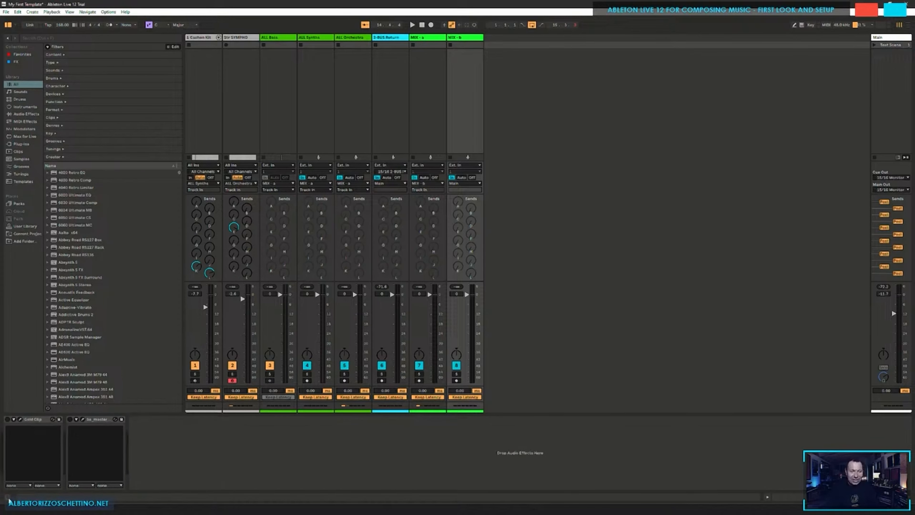
left_click(7, 497)
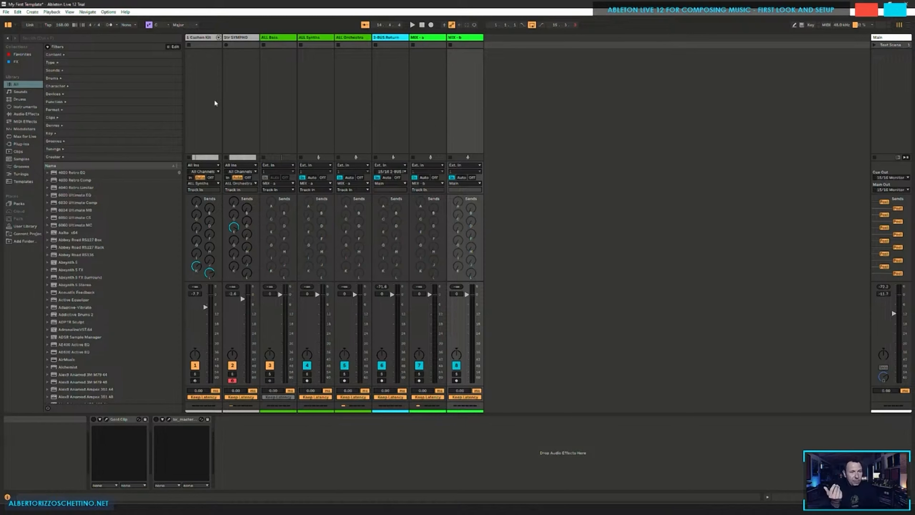
Step: Go through the instrument, group, return and MIX - b tracks to examine their device chains, ending on Str SYMPHO
left_click(206, 89)
left_click(238, 93)
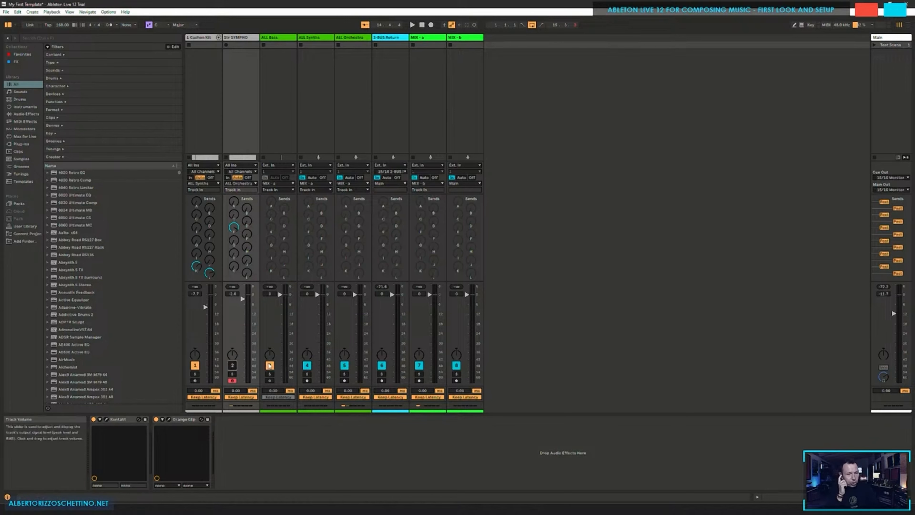
left_click(314, 93)
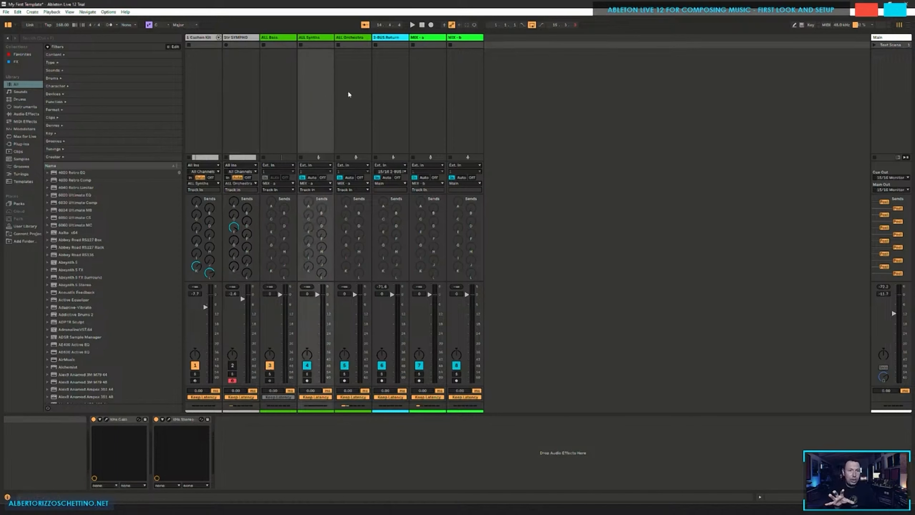
left_click(347, 90)
left_click(389, 90)
left_click(463, 94)
left_click(248, 146)
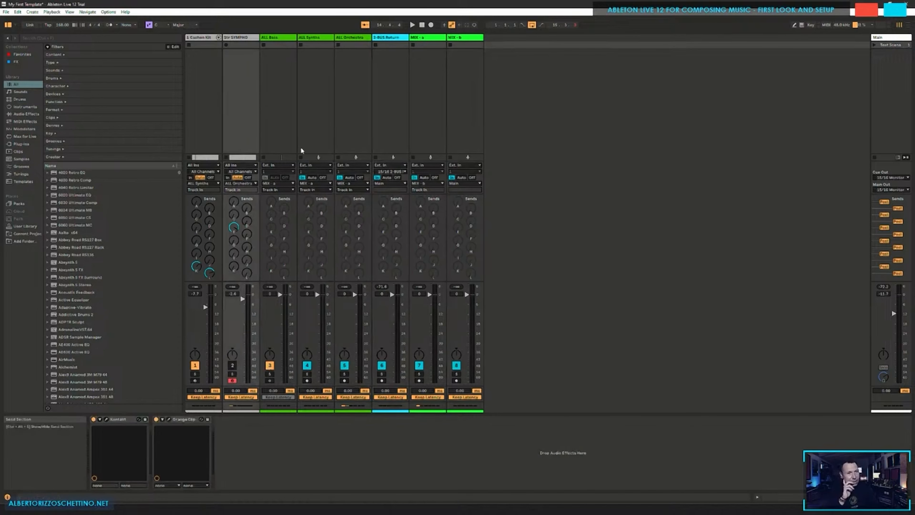
Step: Compare the device chains of the drum kit track and the Str SYMPHO track
left_click(203, 88)
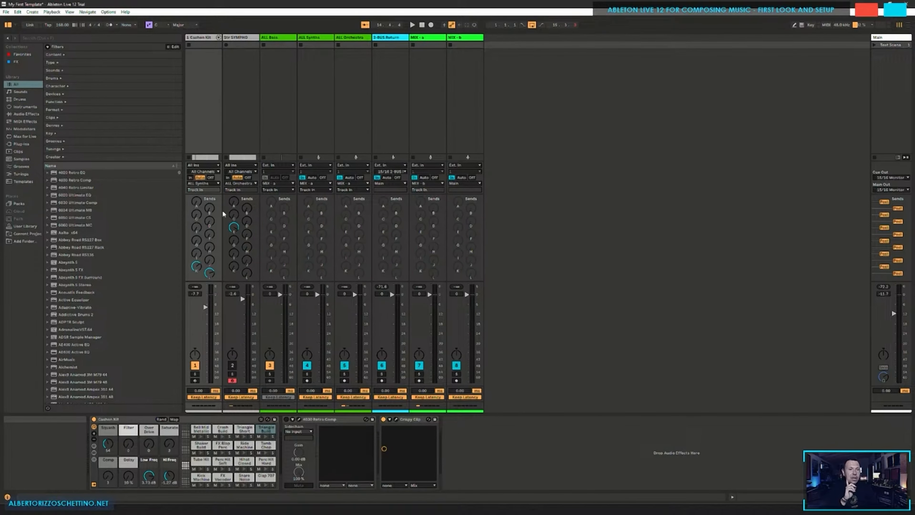
left_click(233, 84)
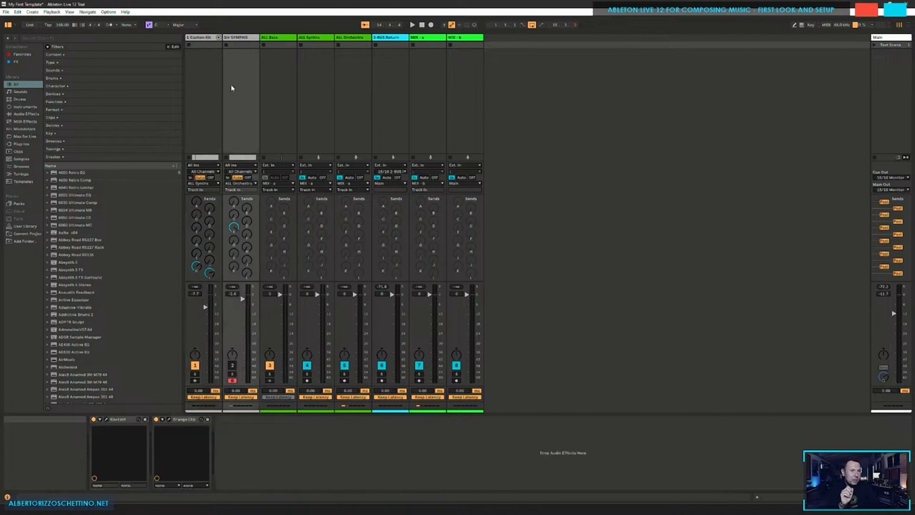
left_click(196, 57)
left_click(228, 50)
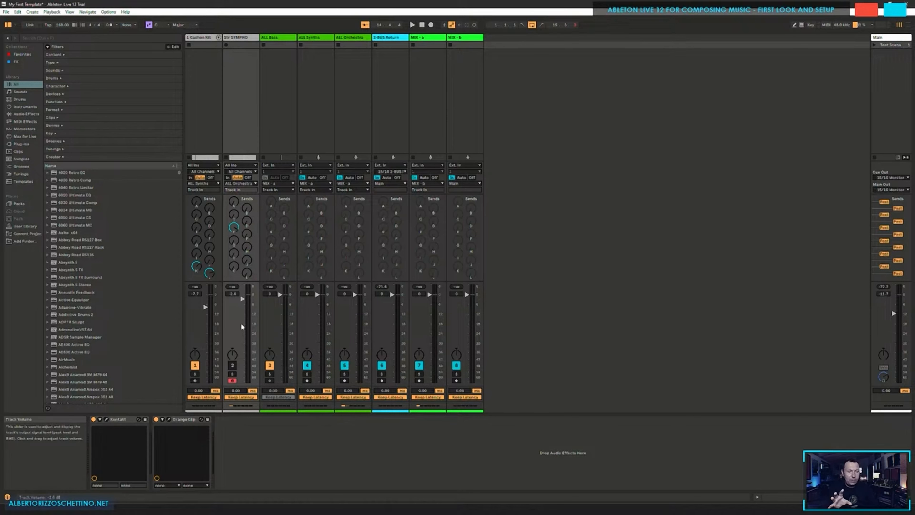
Step: Examine the device chains of the ALL Bass, ALL Synths and ALL Orchestra tracks
left_click(279, 81)
left_click(317, 81)
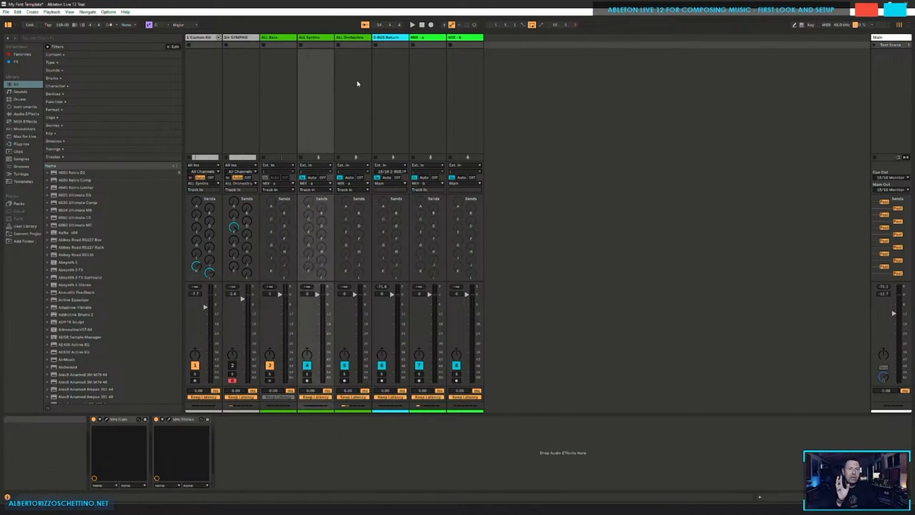
left_click(357, 81)
left_click(280, 73)
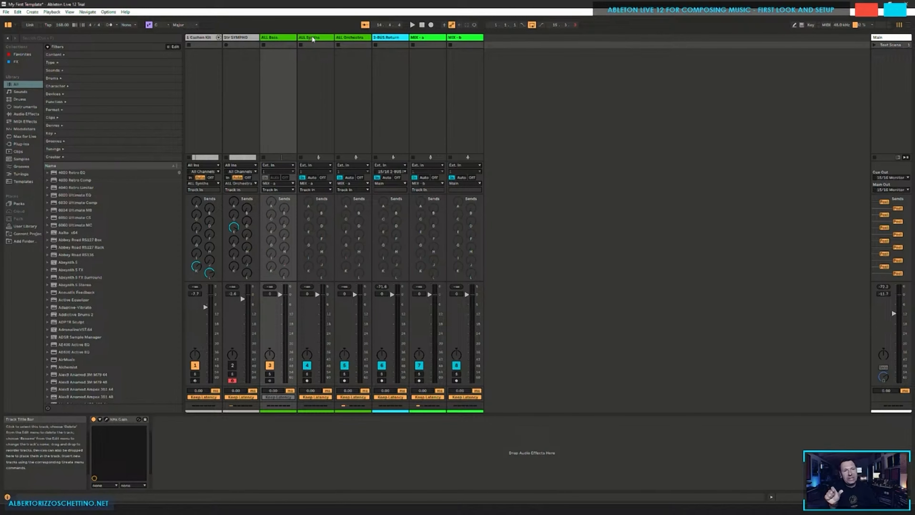
left_click(355, 68)
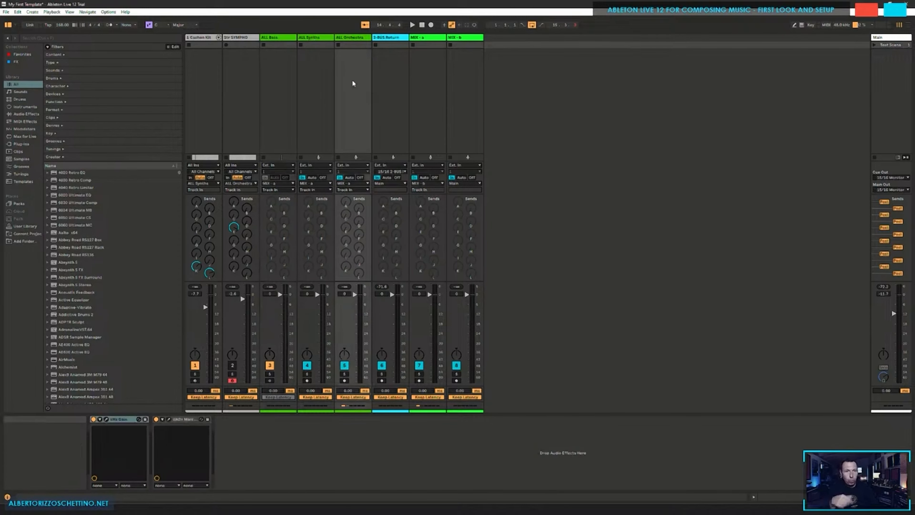
Step: Select the 2-BUS Return track and save the Live Set
left_click(388, 74)
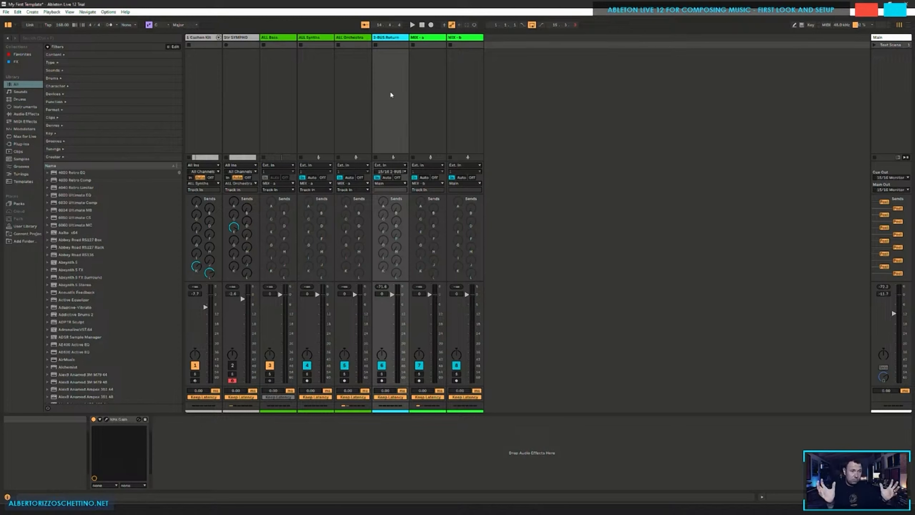
key("ctrl+s")
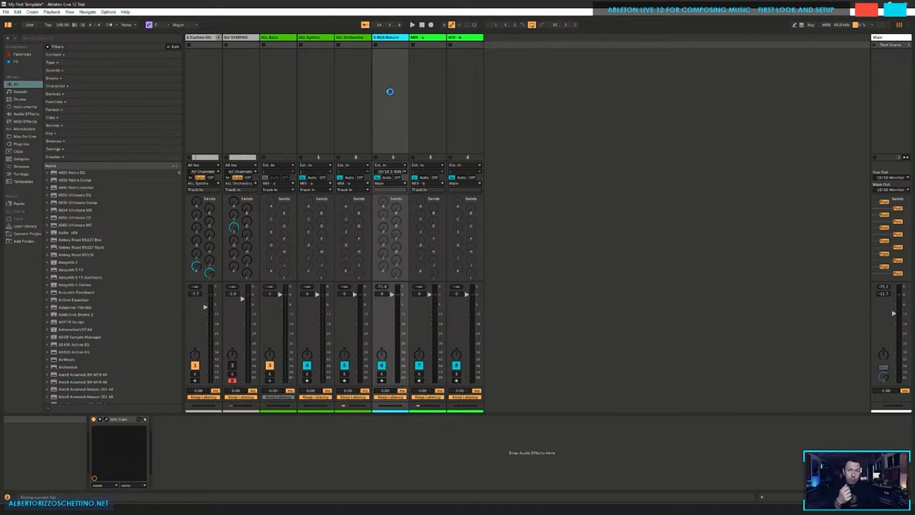
Step: View the device chains of the MIX - a and MIX - b tracks
left_click(427, 79)
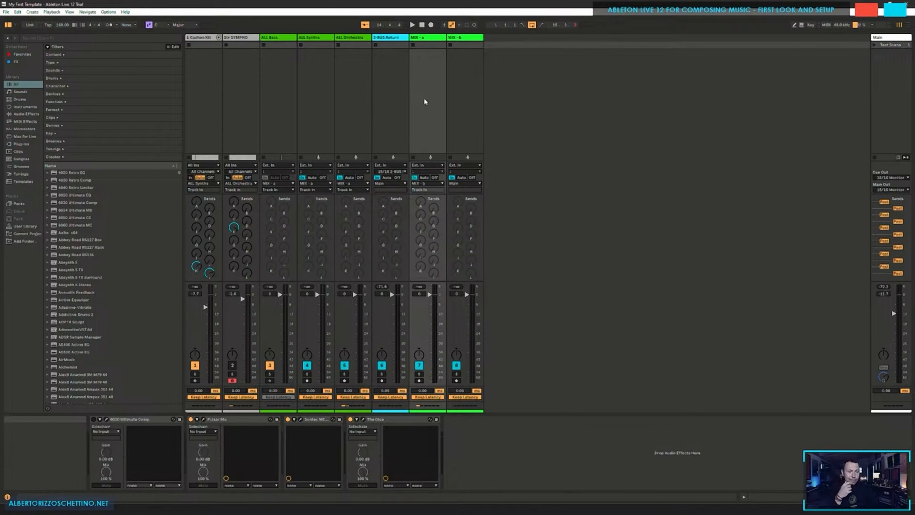
left_click(460, 81)
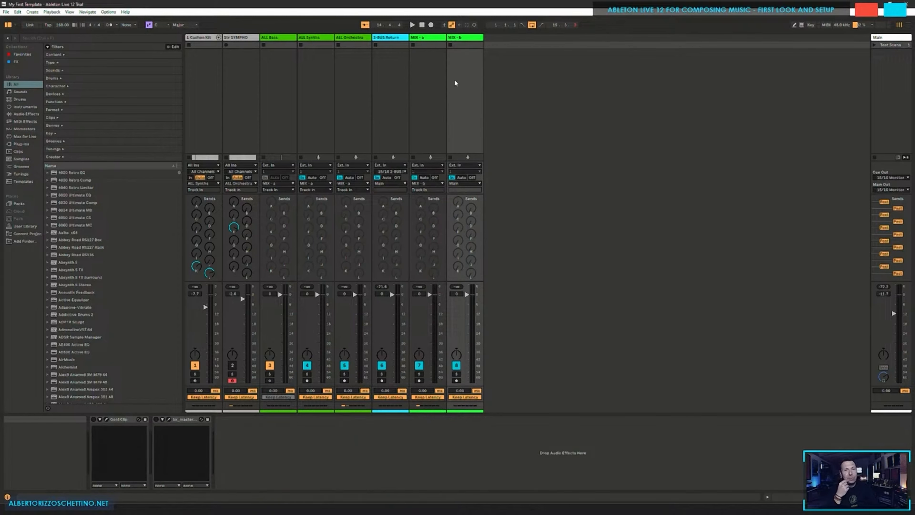
left_click(420, 149)
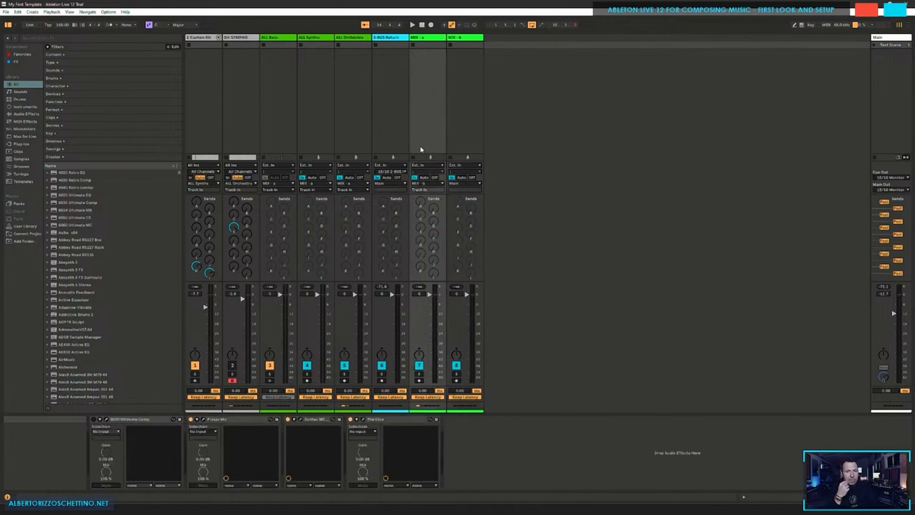
Step: Check the output routing choices of both mix tracks, choosing MIX - b as the output of MIX - a
left_click(440, 183)
left_click(424, 132)
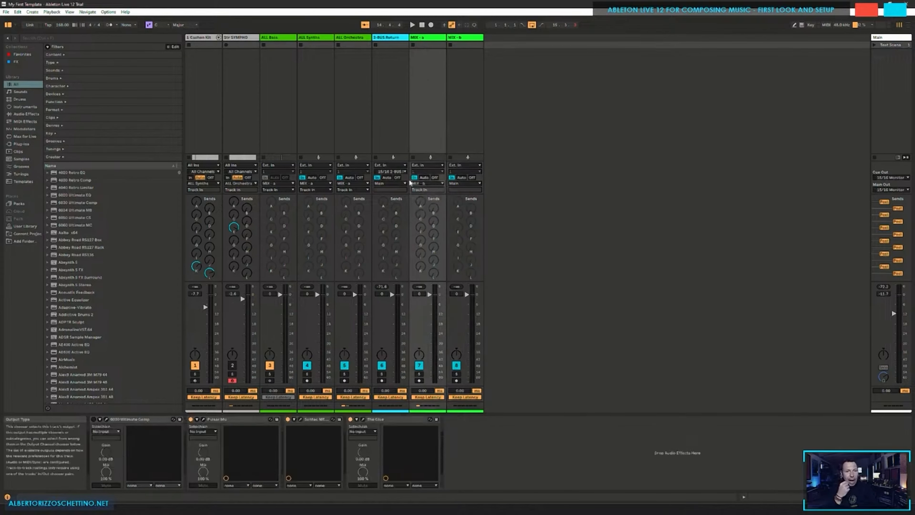
left_click(429, 182)
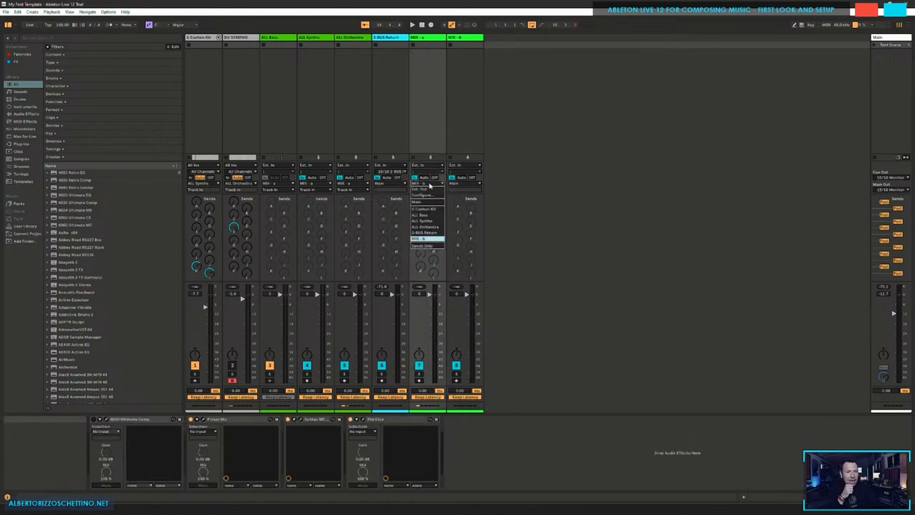
left_click(425, 239)
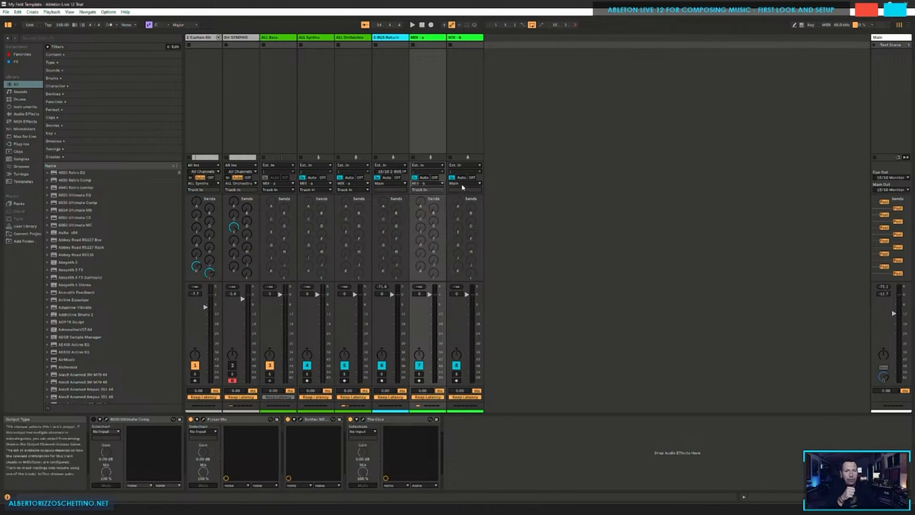
left_click(462, 185)
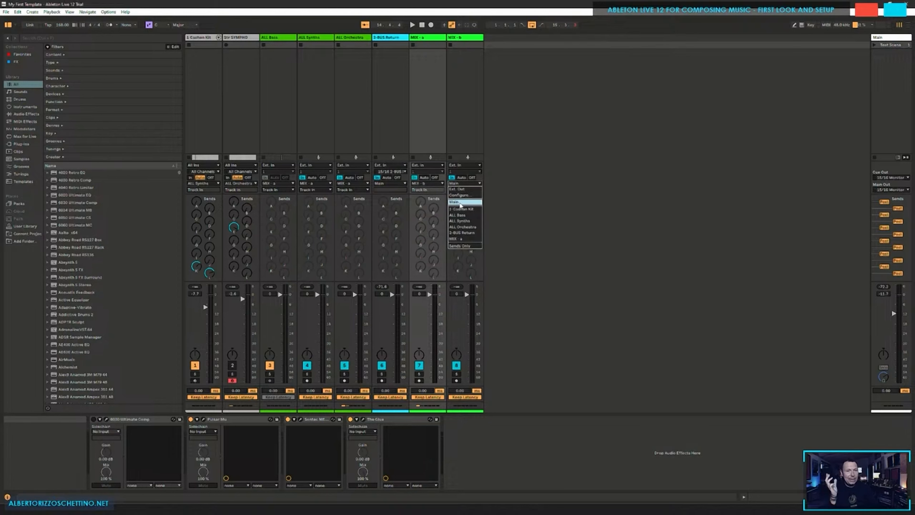
left_click(515, 203)
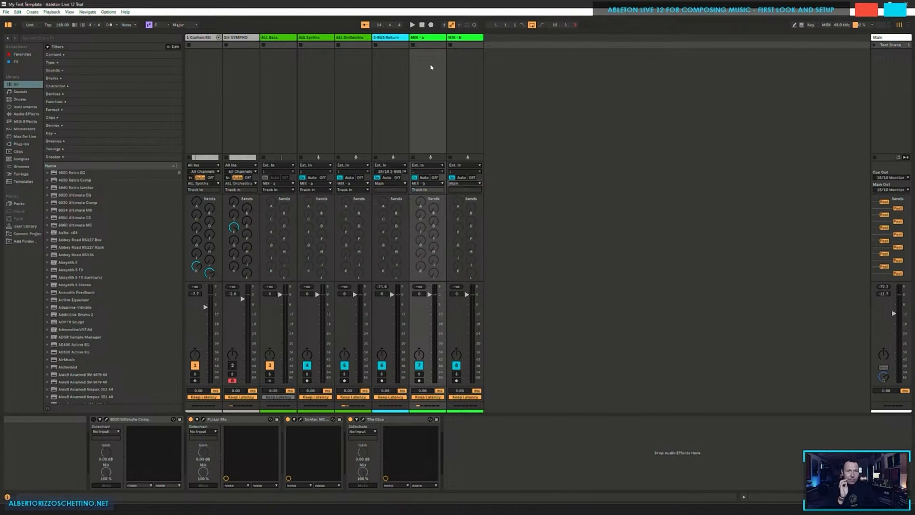
Step: Open the Reverberate plug-in window from the Main track's device chain and move it clear of the mixer tracks
left_click(463, 116)
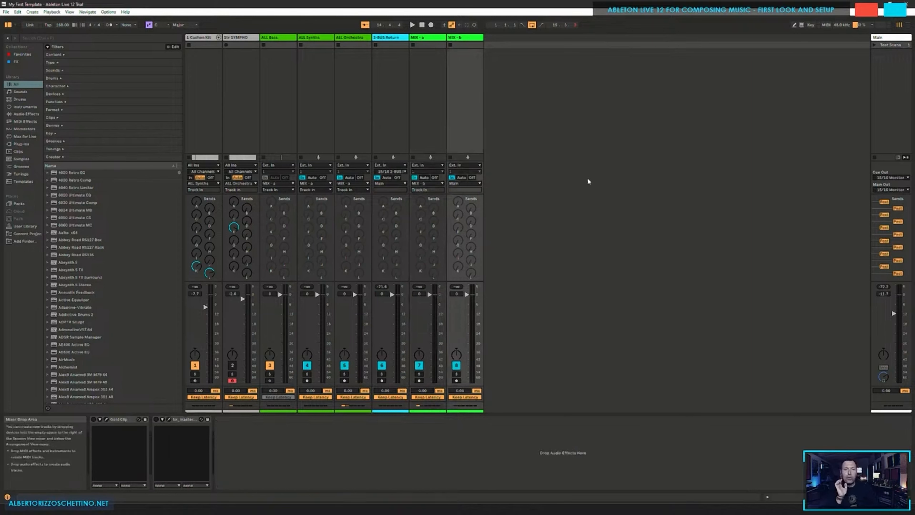
left_click(886, 70)
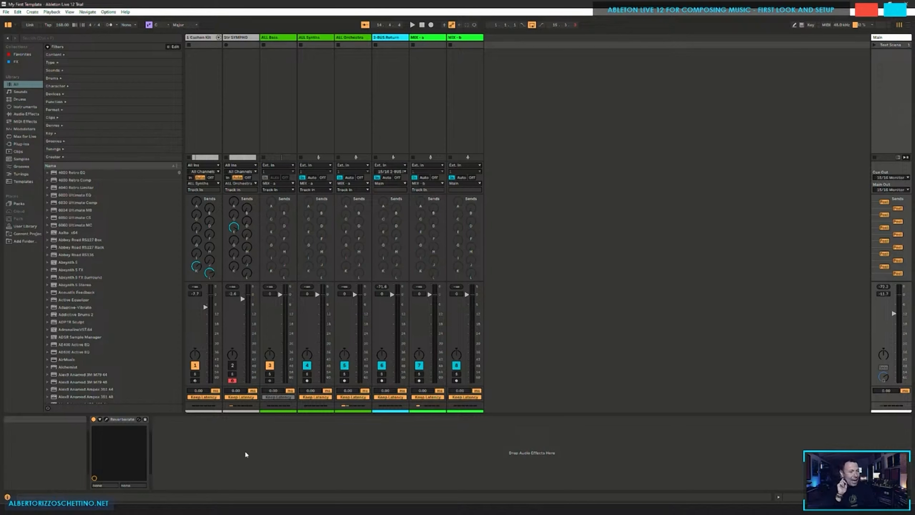
left_click(106, 419)
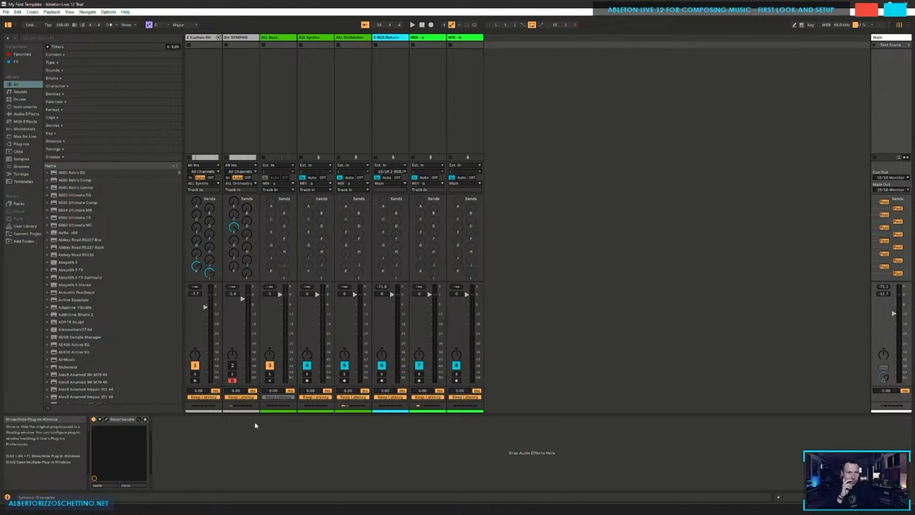
left_click(584, 48)
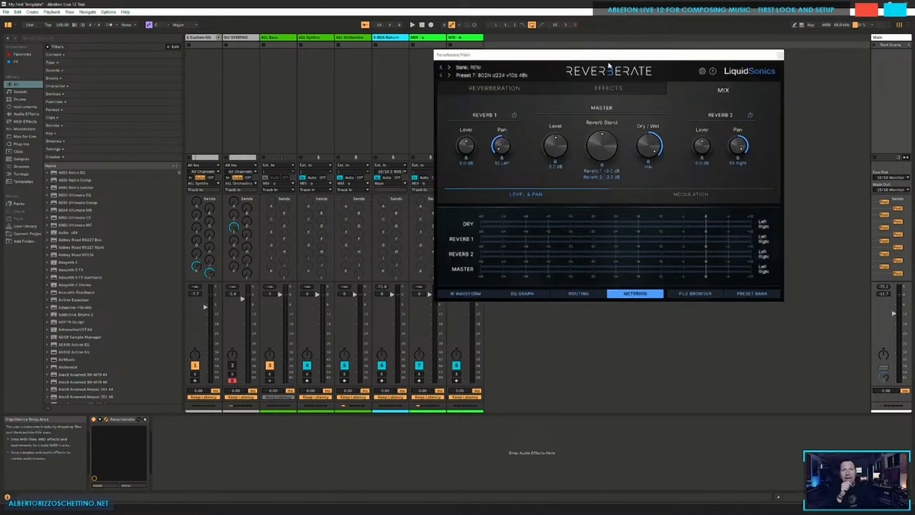
left_click_drag(626, 57, 690, 83)
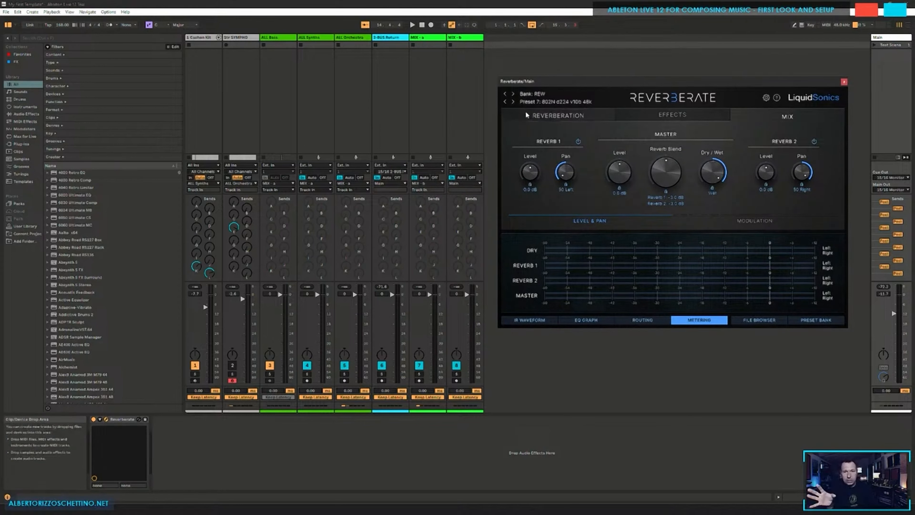
Step: View the preset bank of the Reverberate plug-in, hide it again and close the plug-in window
left_click(808, 324)
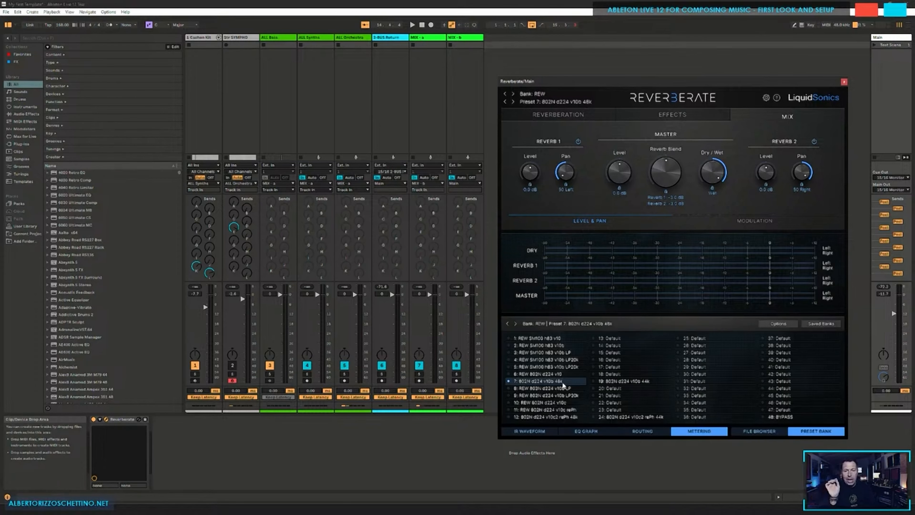
left_click(816, 430)
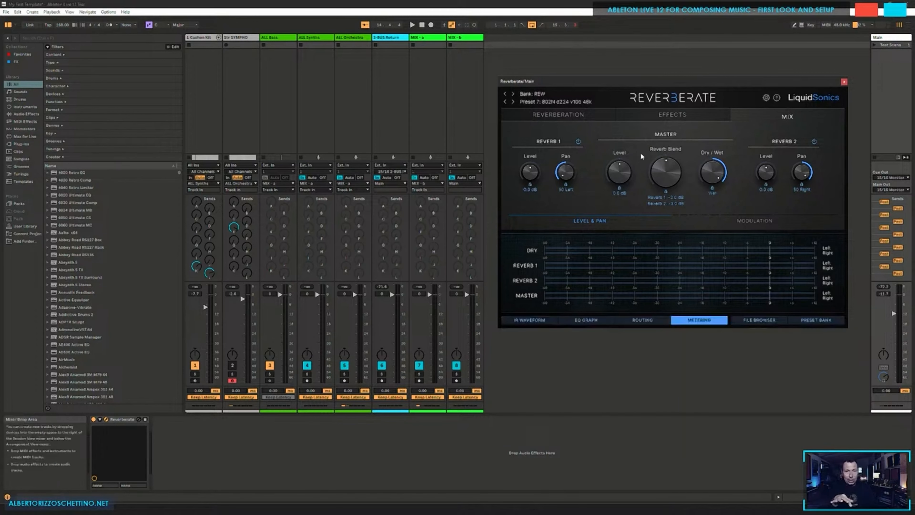
left_click(843, 83)
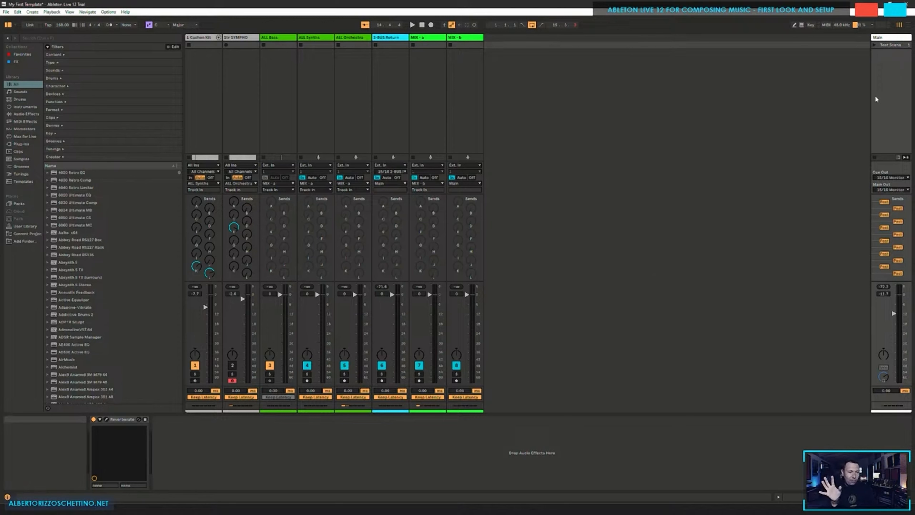
Step: Compare the device chains of the MIX - b and Main tracks
left_click(469, 96)
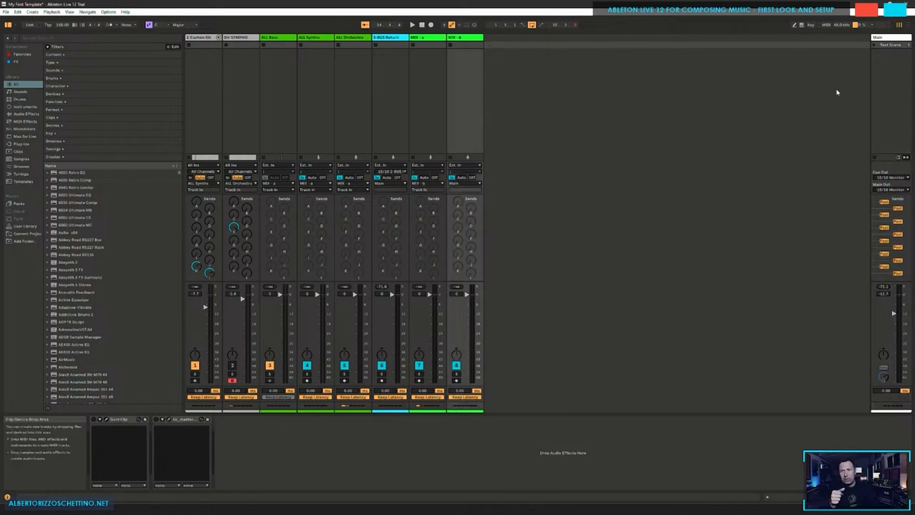
left_click(885, 86)
left_click(466, 90)
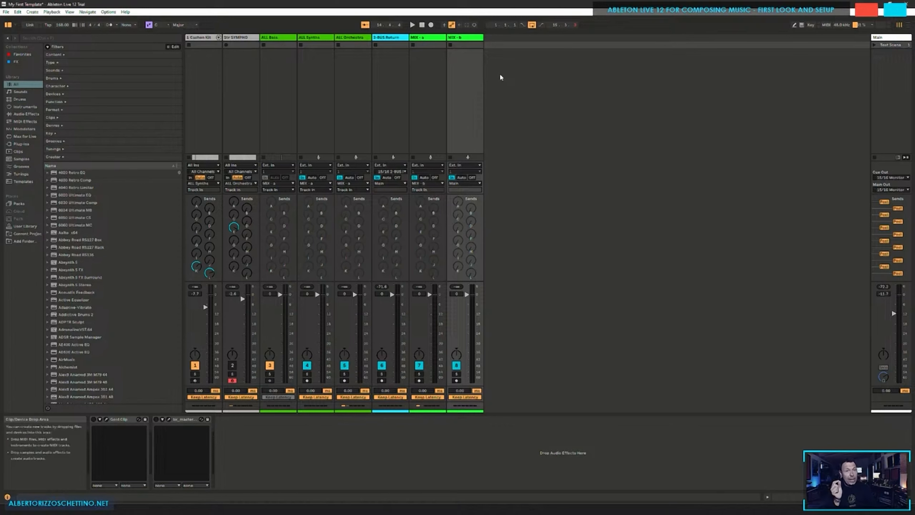
Step: Insert a new audio track after MIX - b, rename it PRINT and save the Live Set
right_click(504, 62)
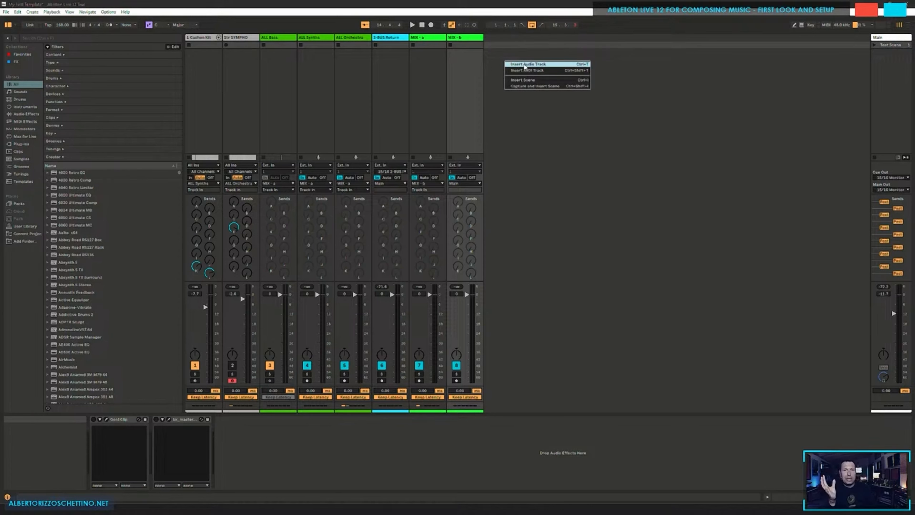
left_click(524, 65)
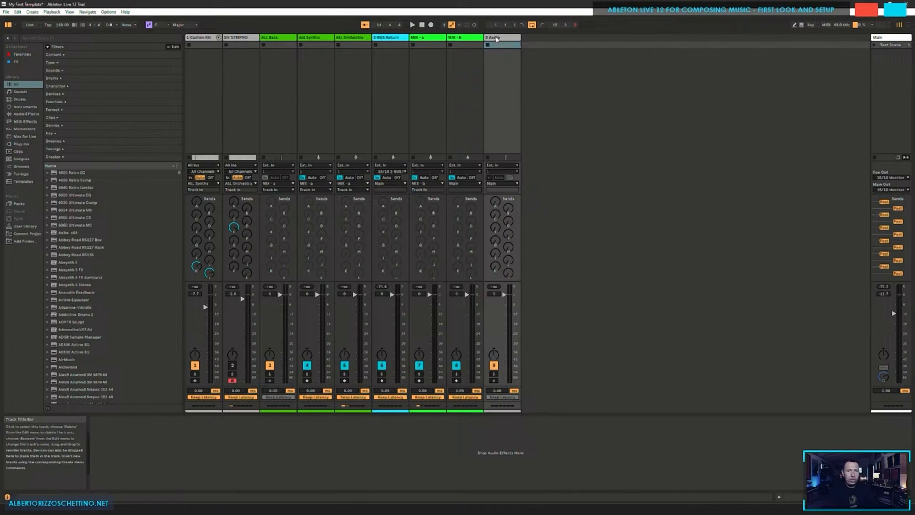
left_click(468, 63)
left_click(468, 38)
left_click(504, 37)
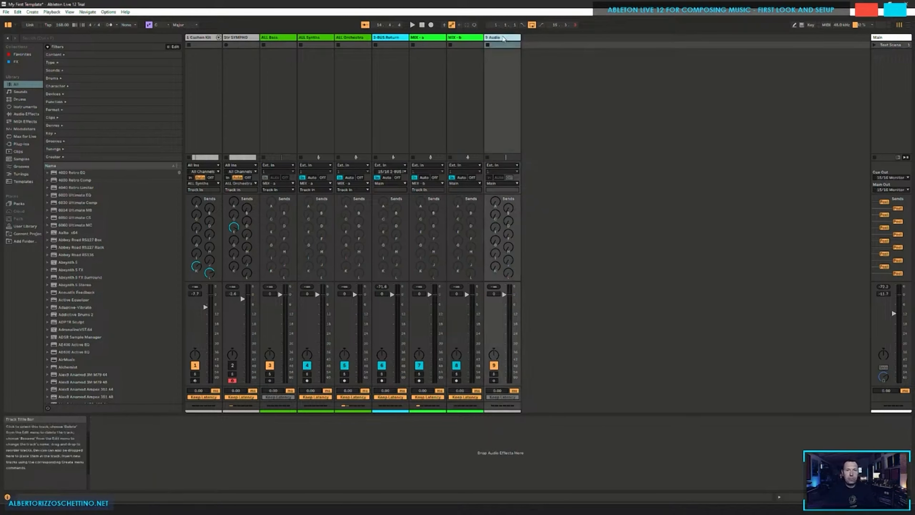
key("ctrl+r")
type("P")
key("ctrl+s")
Step: Route the output of MIX - b to the PRINT track and set PRINT's monitoring to In
left_click(461, 183)
left_click(461, 246)
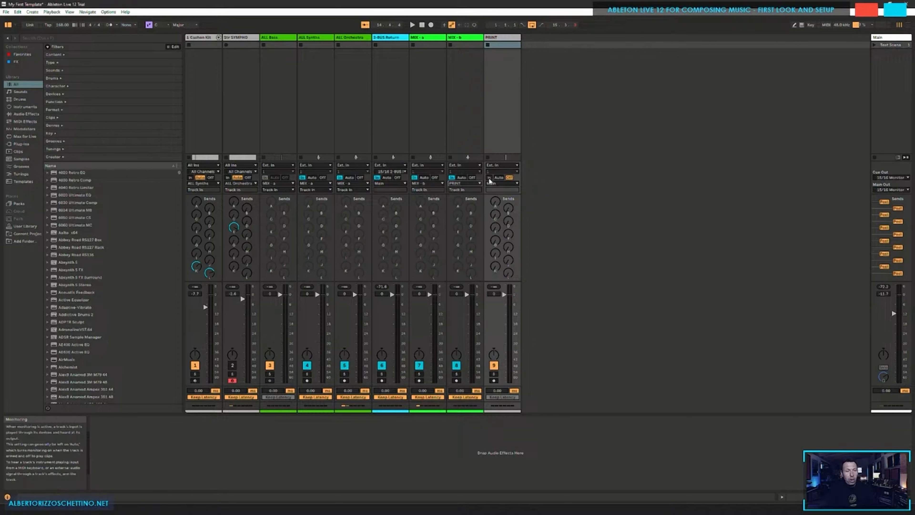
left_click(488, 177)
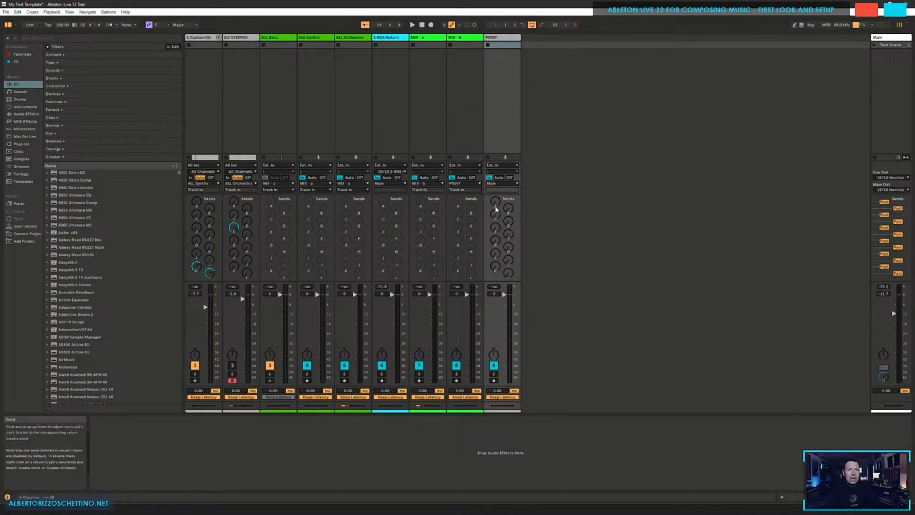
mouse_move(508, 208)
left_mouse_down()
mouse_move(508, 195)
mouse_move(508, 213)
left_mouse_up()
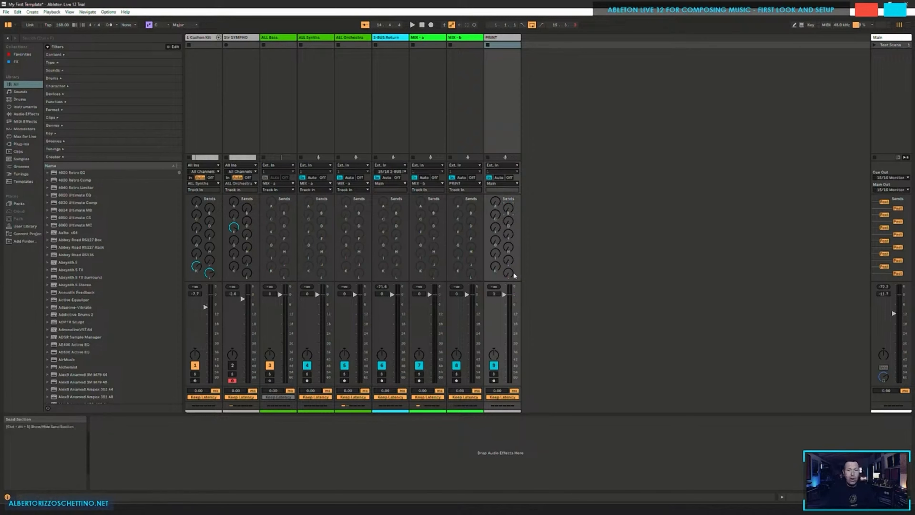
mouse_move(507, 275)
left_mouse_down()
mouse_move(507, 267)
mouse_move(508, 277)
left_mouse_up()
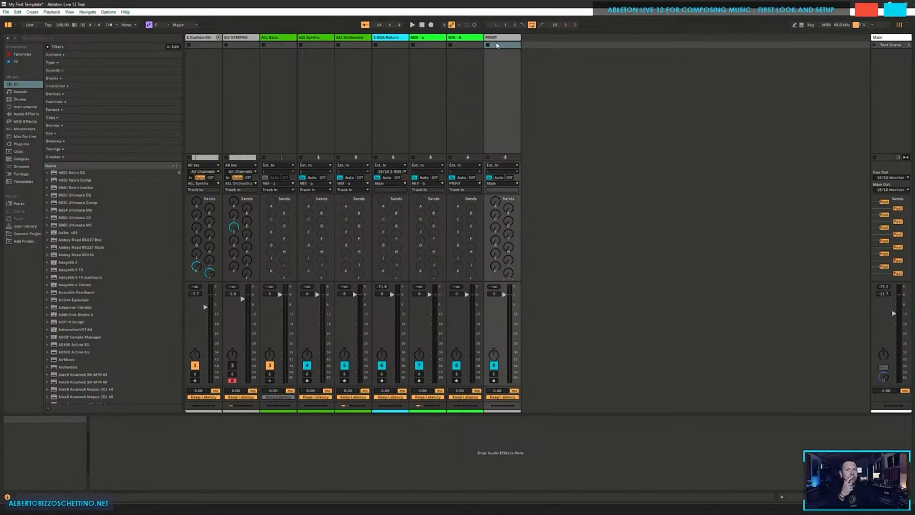
Step: Colour the PRINT track white and save the Live Set
right_click(508, 40)
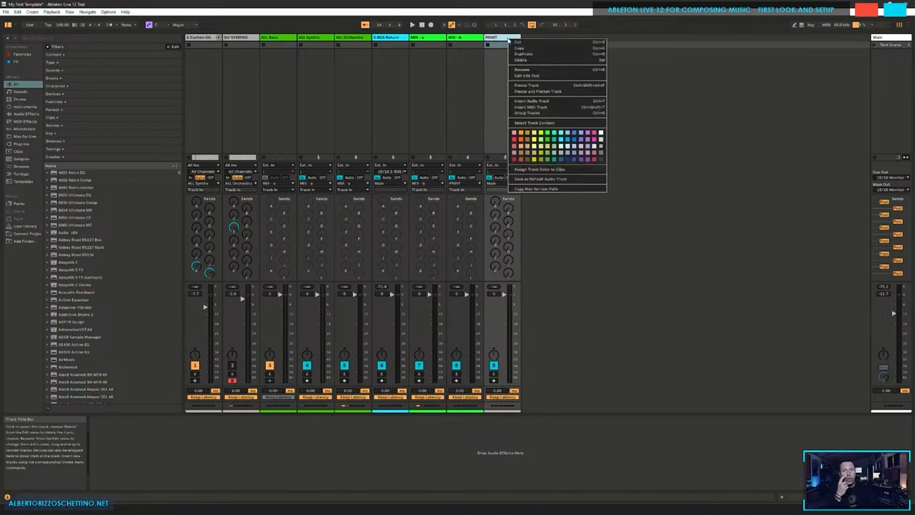
left_click(603, 139)
left_click(459, 64)
left_click(494, 64)
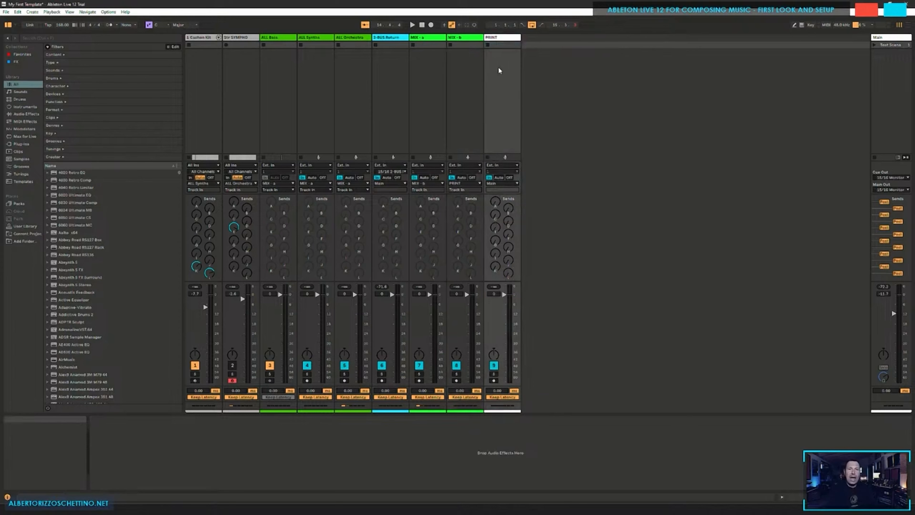
key("ctrl+s")
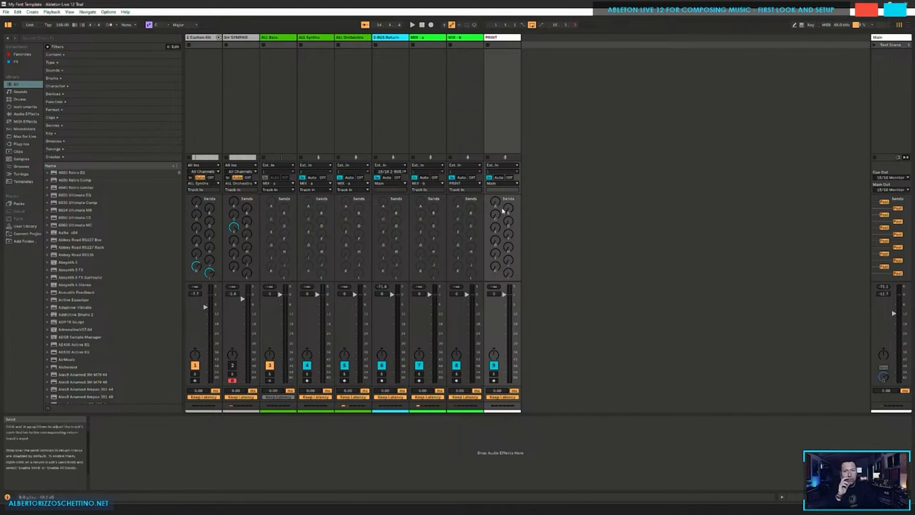
Step: Check the output choices of the PRINT track, keeping Main, and view the Main track's device chain
left_click(499, 183)
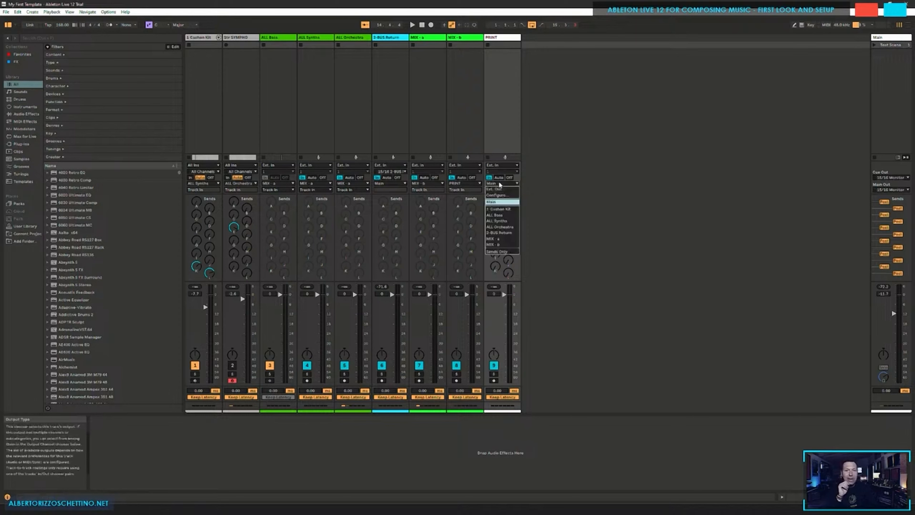
left_click(502, 202)
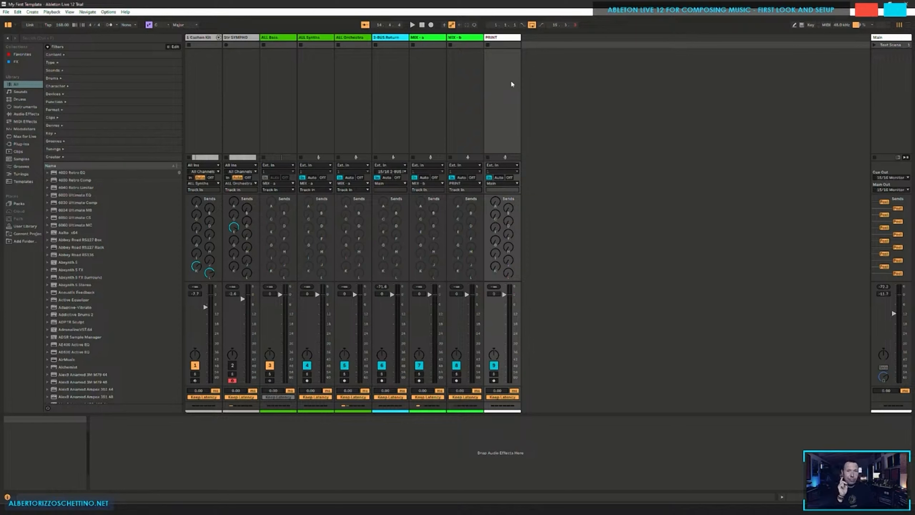
left_click(901, 90)
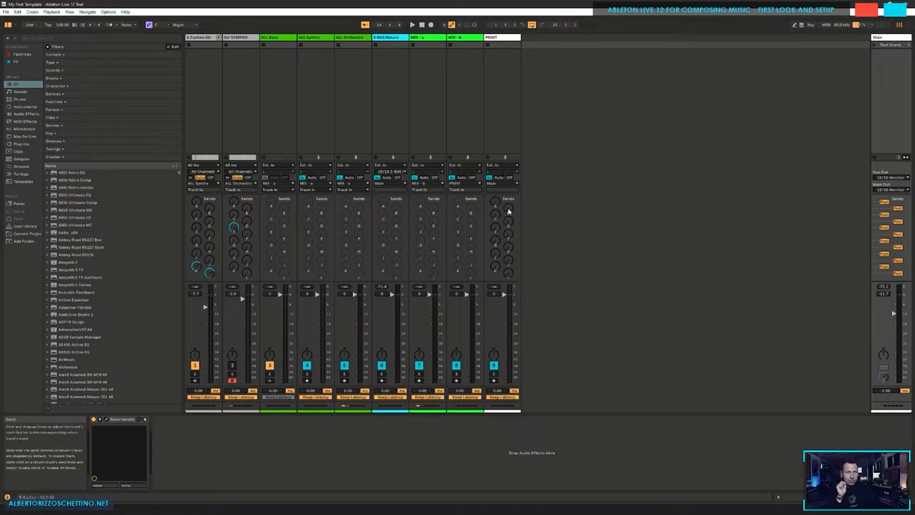
Step: Disable all sends on the PRINT track
left_click_drag(509, 212, 509, 228)
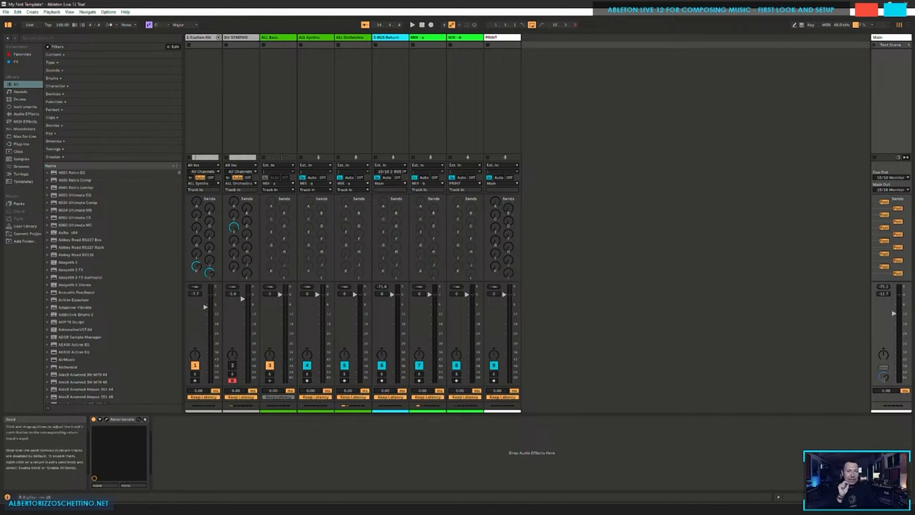
right_click(507, 210)
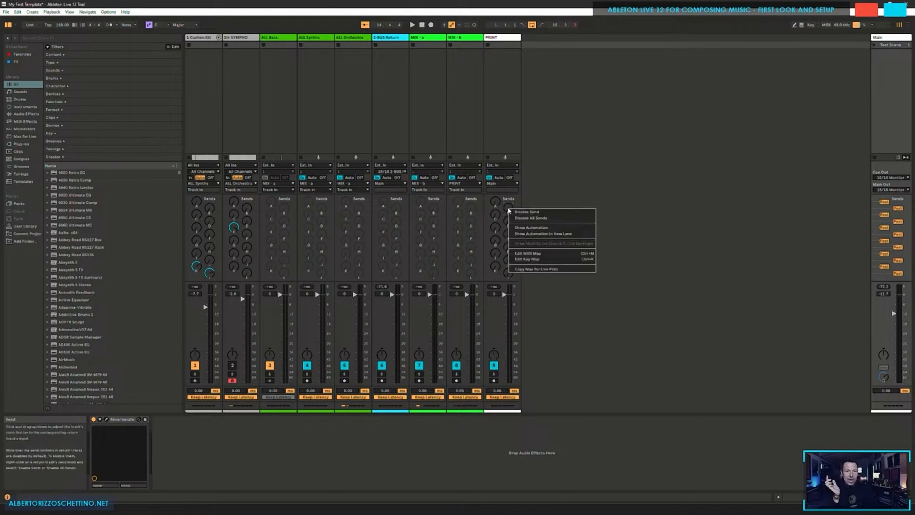
left_click(523, 218)
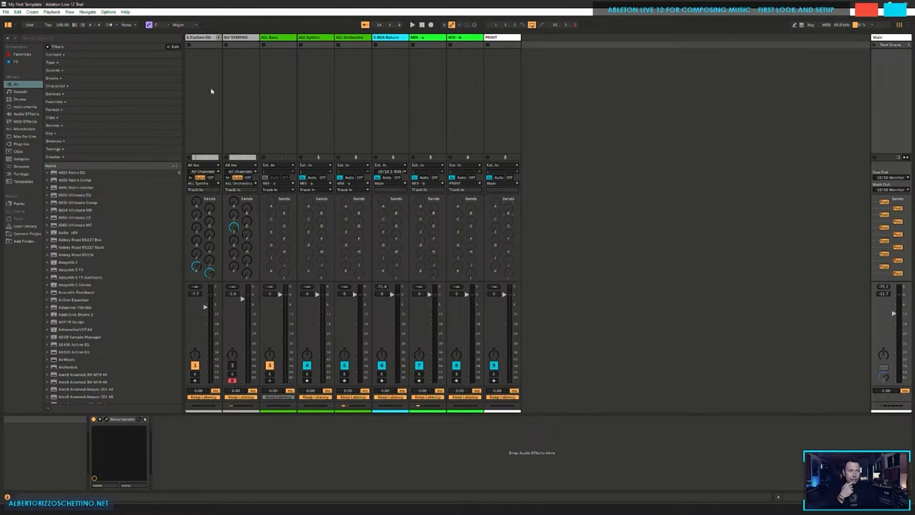
Step: Compare the device chains of the drum kit track and the Str SYMPHO track
left_click(198, 128)
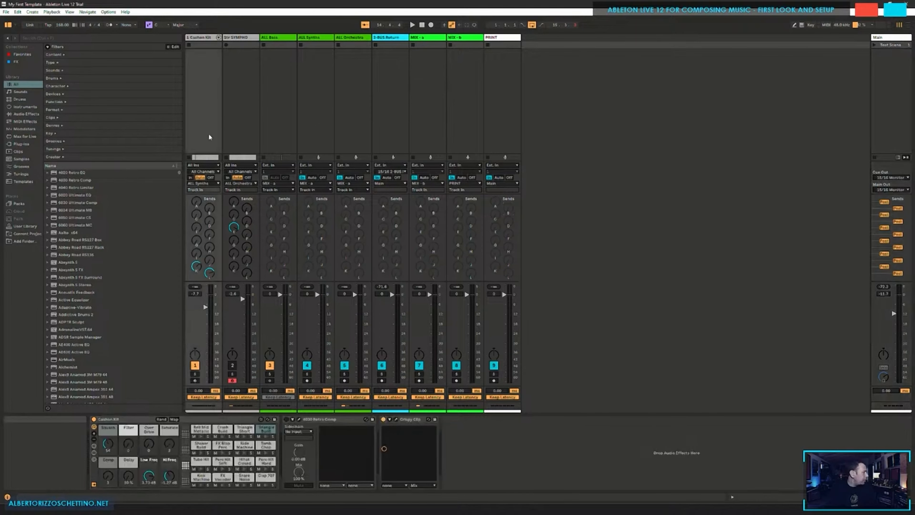
key("space")
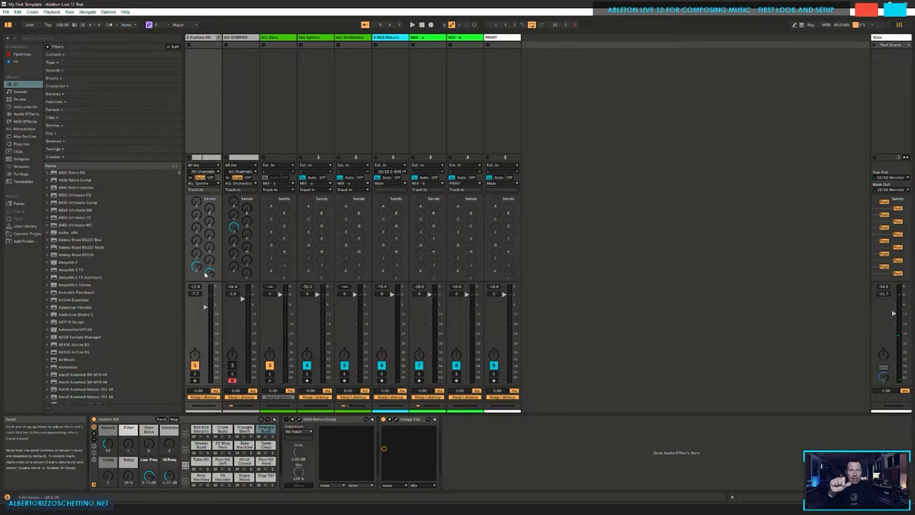
left_click(223, 95)
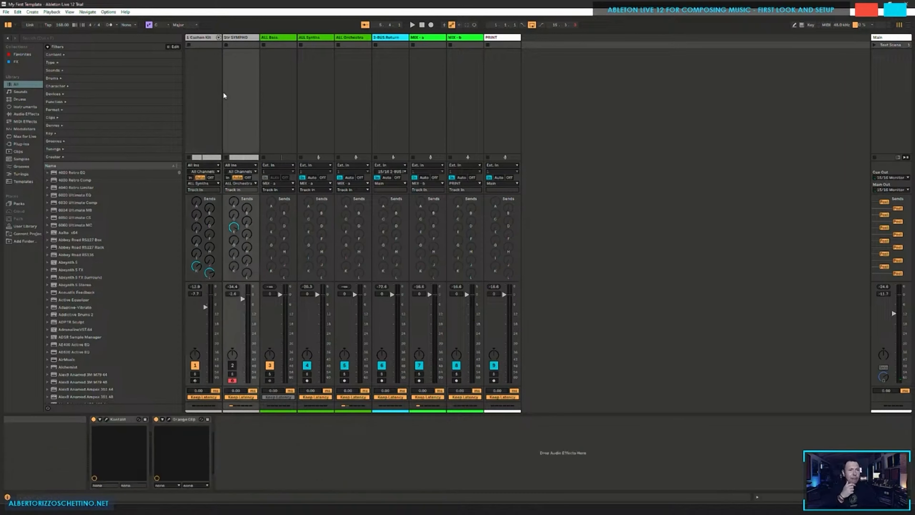
left_click(206, 90)
left_click(234, 89)
left_click(194, 88)
left_click(234, 83)
left_click(199, 75)
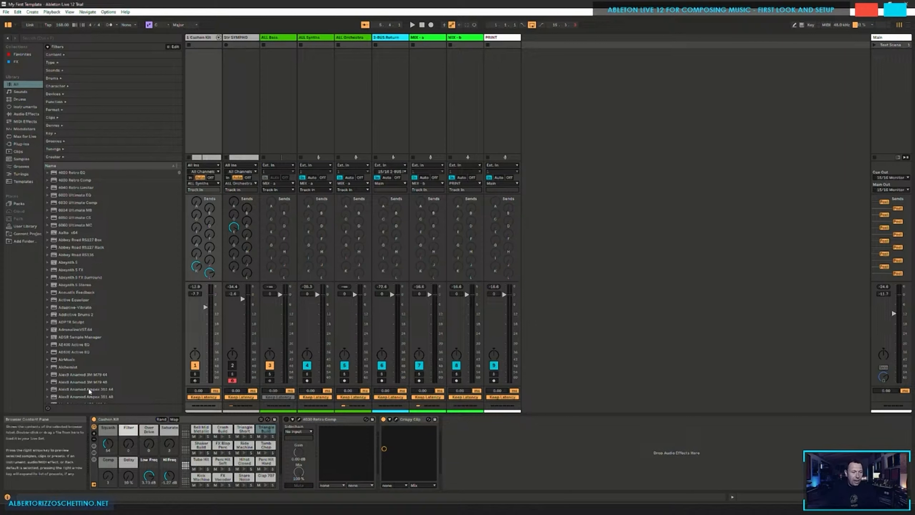
Step: Inspect the drum kit rack and the 4030 Retro Comp on the first track, opening the compressor's window and closing it
left_click(120, 421)
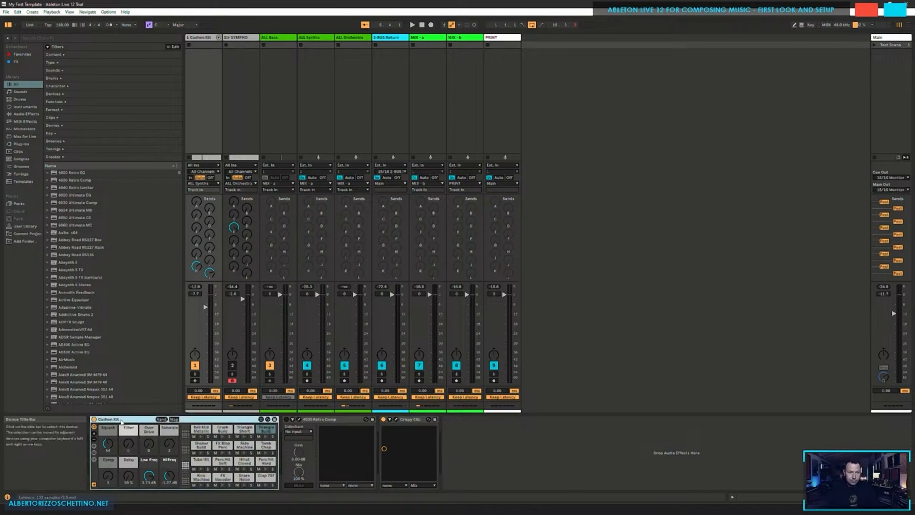
left_click(337, 419)
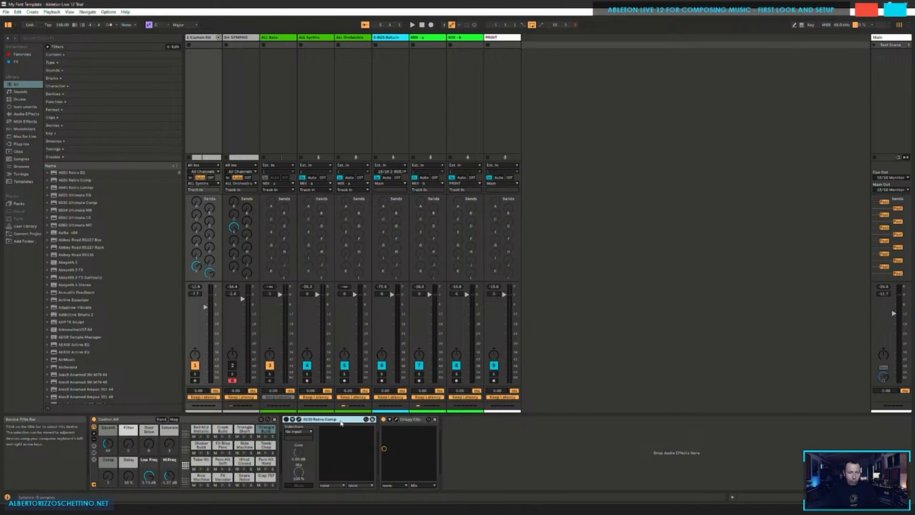
left_click(298, 419)
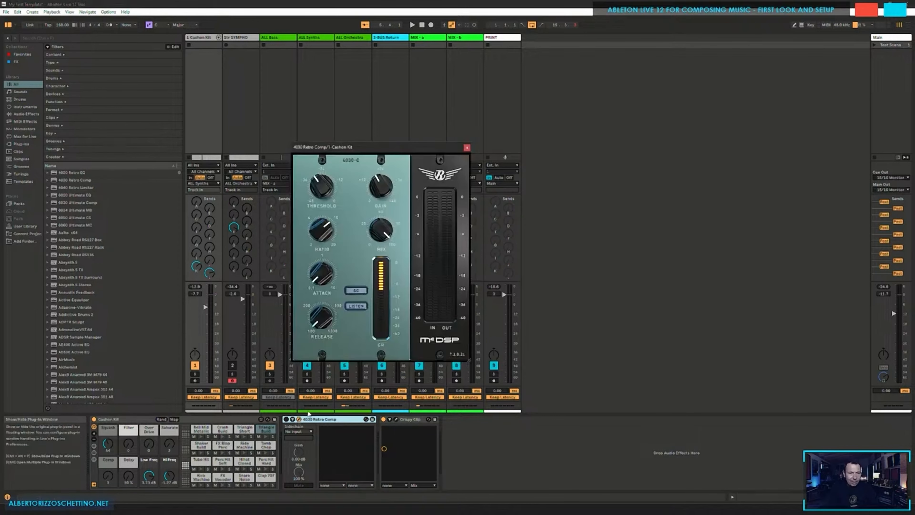
left_click_drag(364, 148, 410, 95)
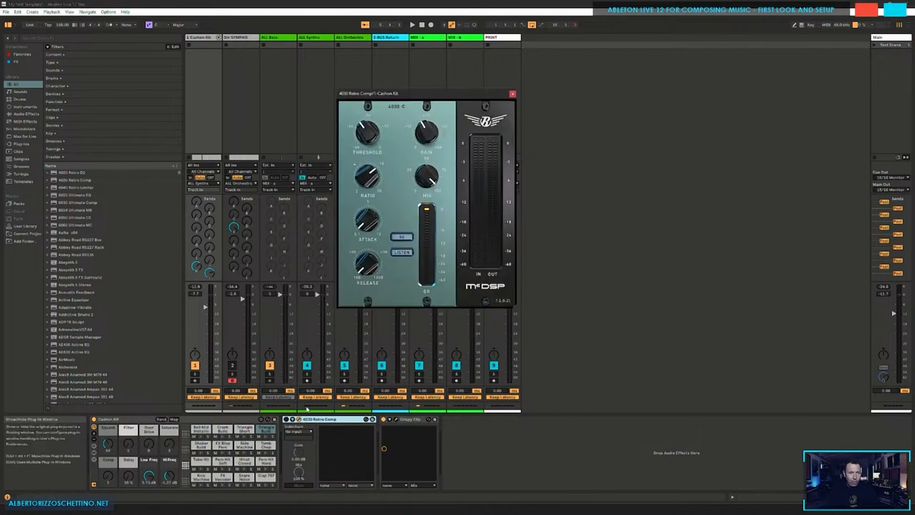
left_click(512, 93)
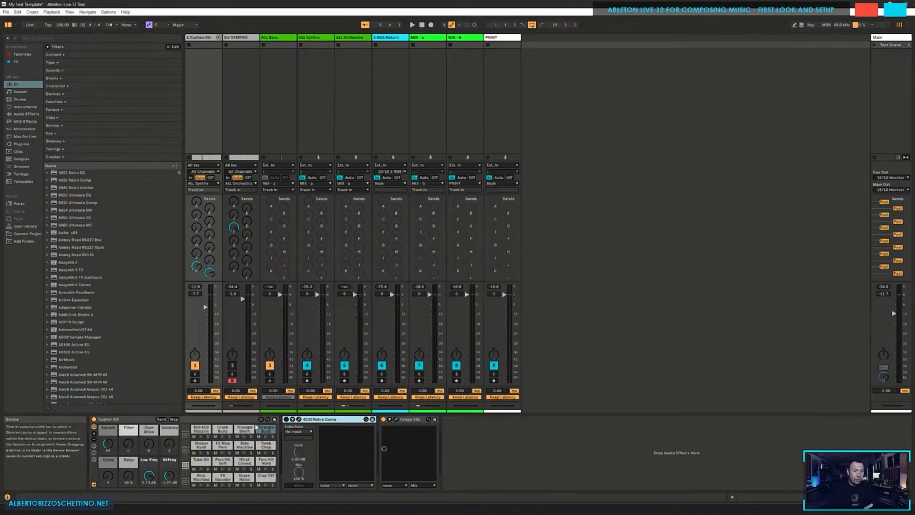
left_click(189, 418)
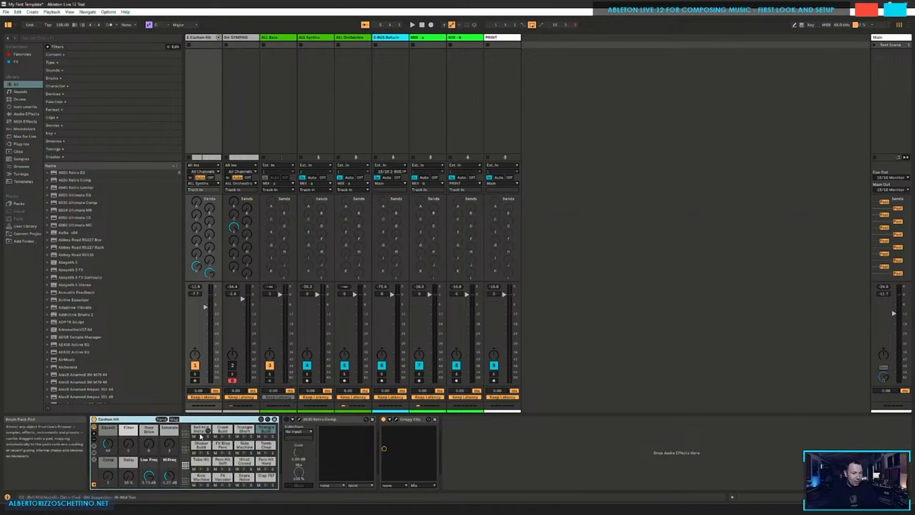
left_click(222, 437)
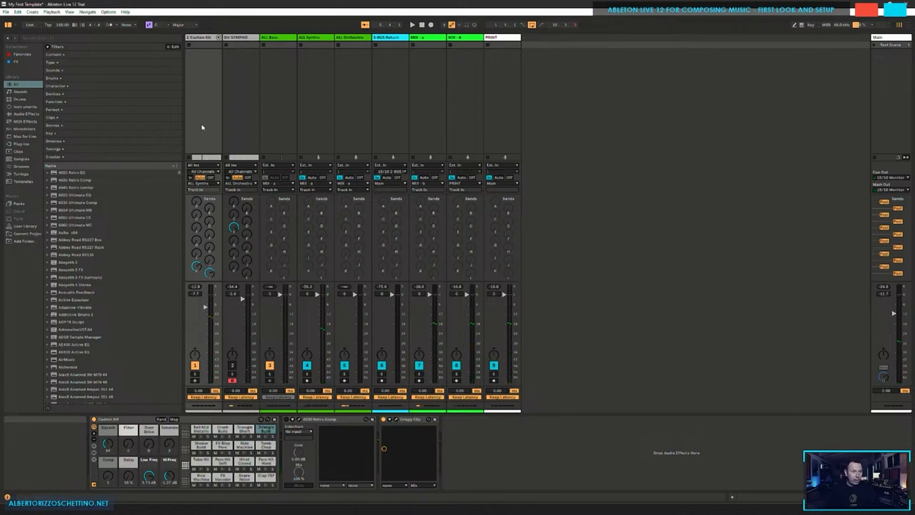
Step: Arm the drum kit track for recording, then view and close its Crispy Clip plug-in window
left_click(195, 380)
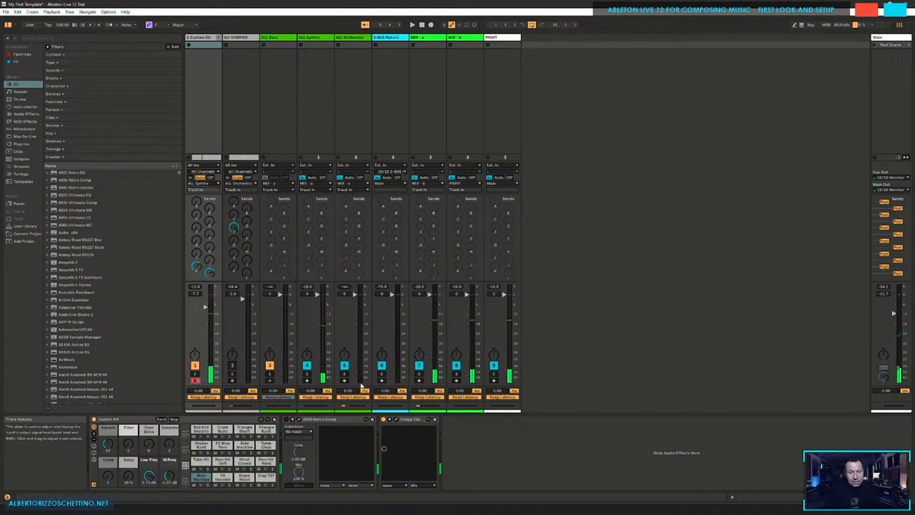
left_click(396, 419)
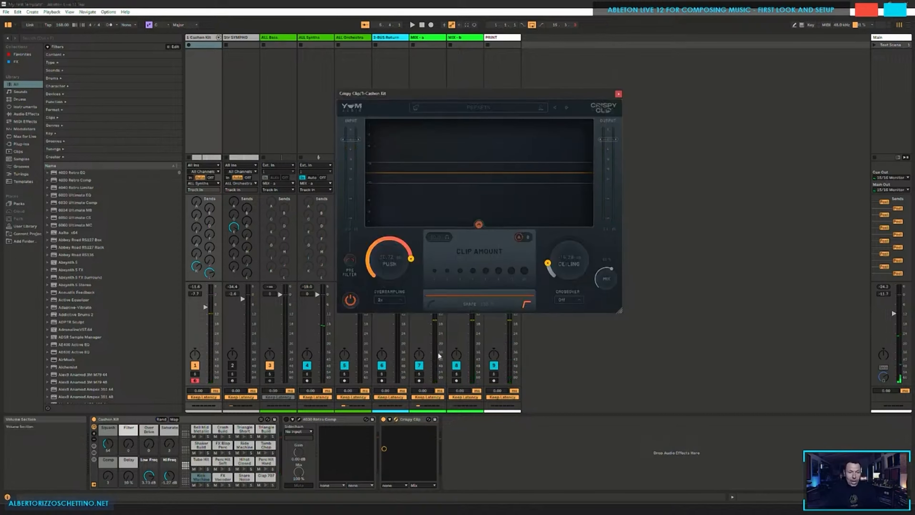
left_click(395, 419)
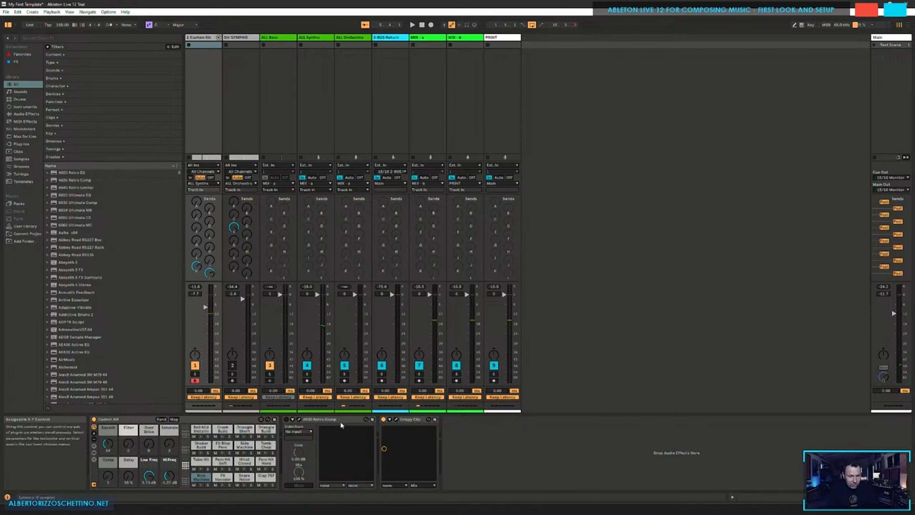
Step: Lower the Crispy Clip's Mix to its minimum on the drum kit track, start playback, and bring Mix up to about 38%
left_click(398, 420)
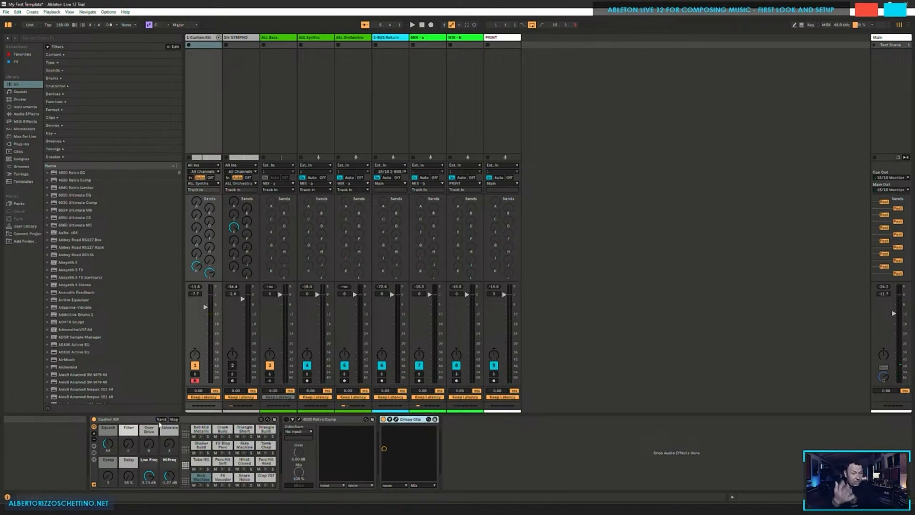
left_click(328, 420)
left_click(400, 419)
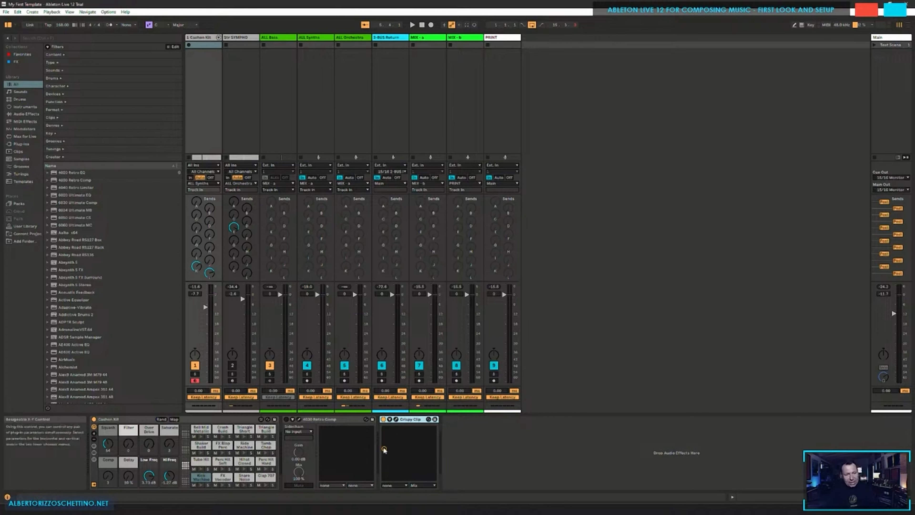
left_click_drag(384, 448, 384, 478)
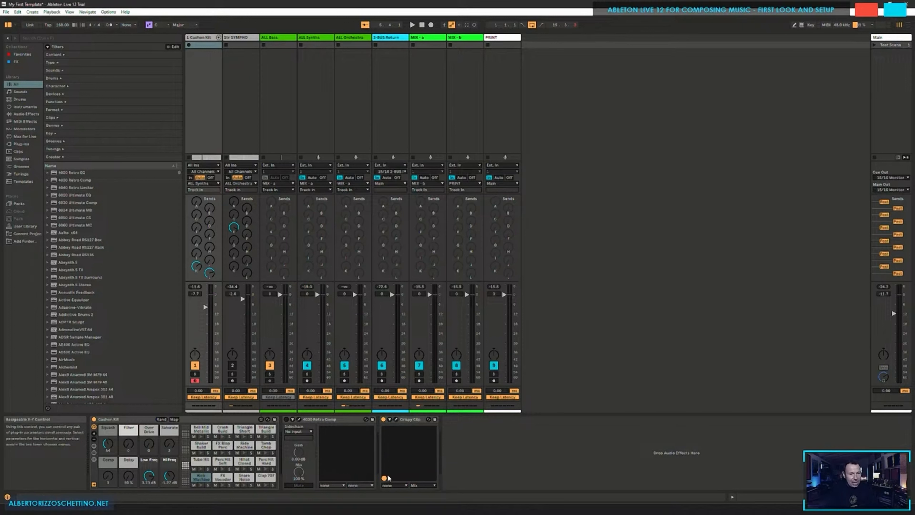
key("space")
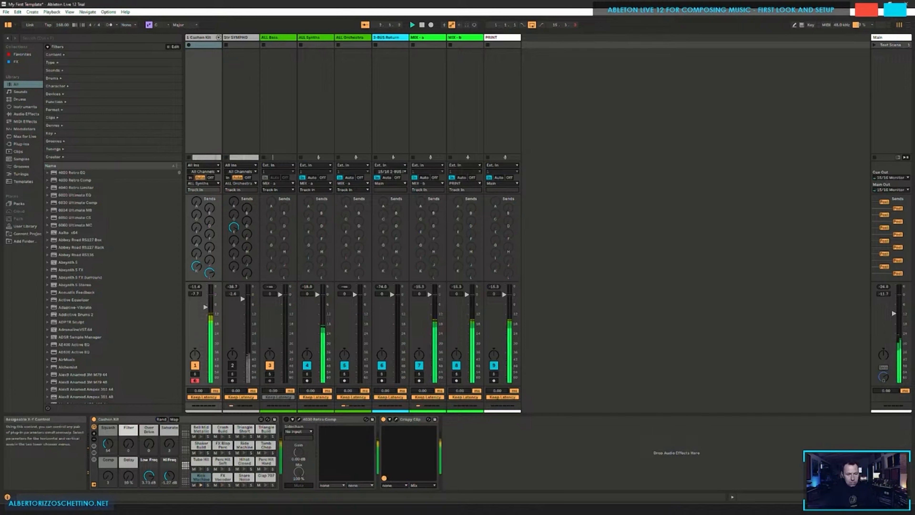
left_click_drag(384, 478, 384, 459)
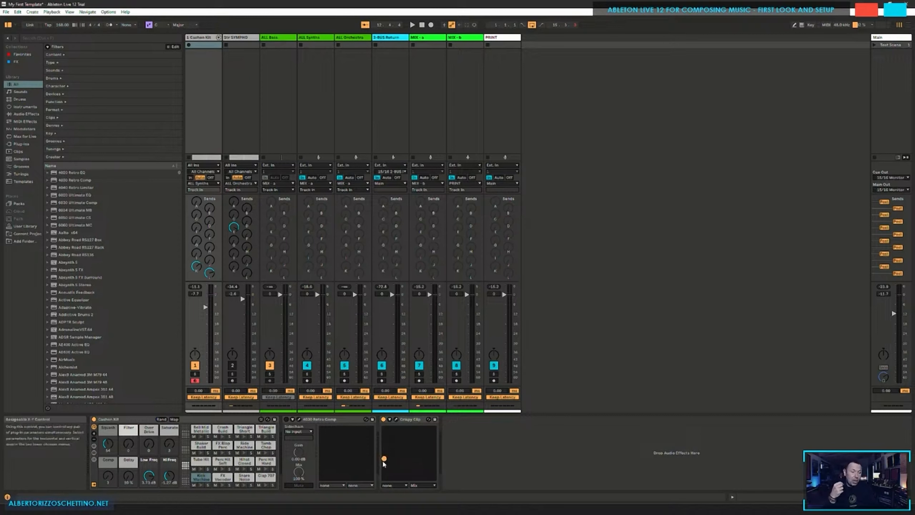
Step: Examine the Crispy Clip's assignable X-Y parameters, its unfolded parameter list and its plug-in window, leaving the assignments as they are
left_click(391, 485)
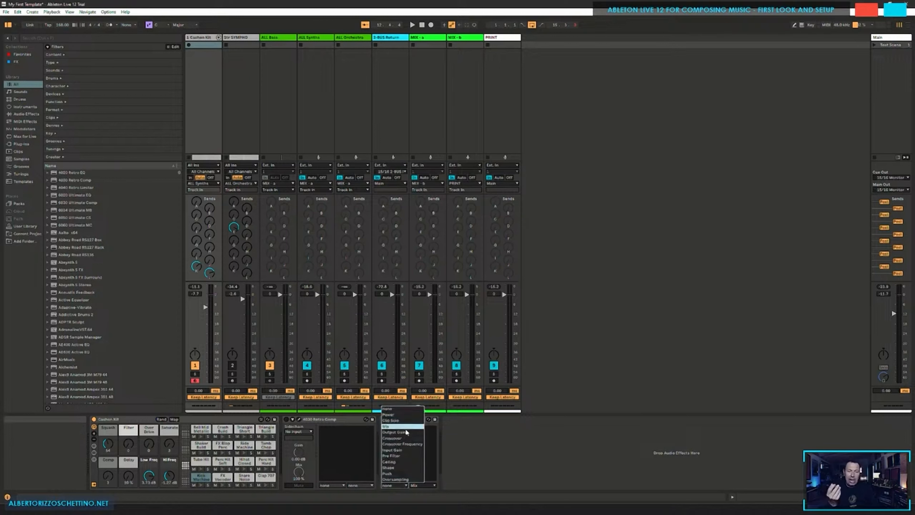
left_click(478, 453)
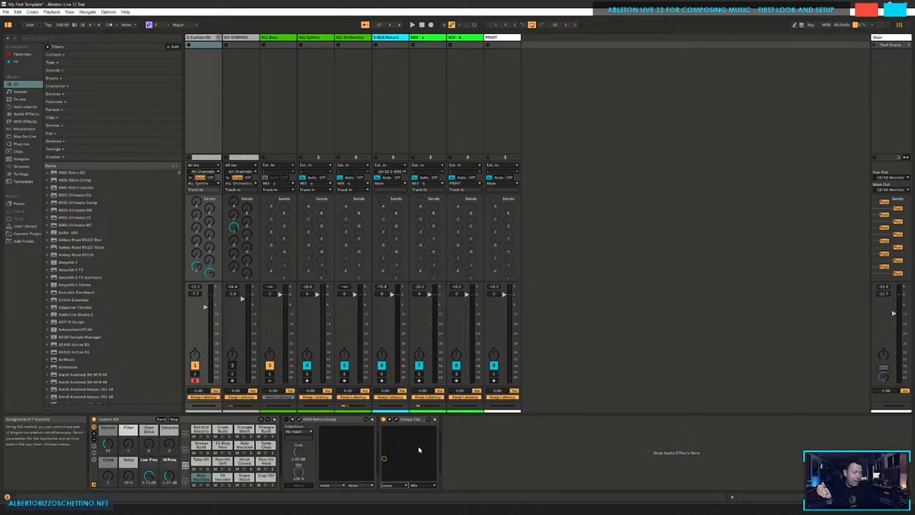
left_click(389, 419)
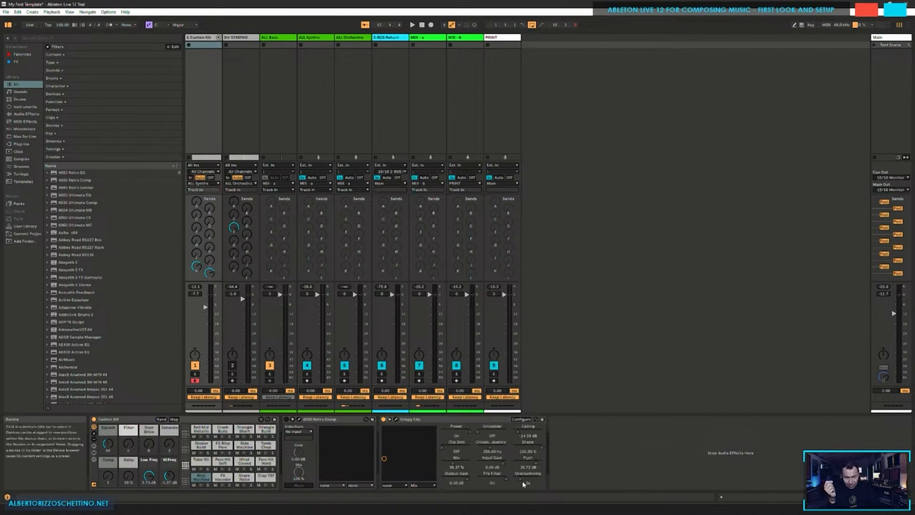
left_click(389, 419)
left_click(395, 419)
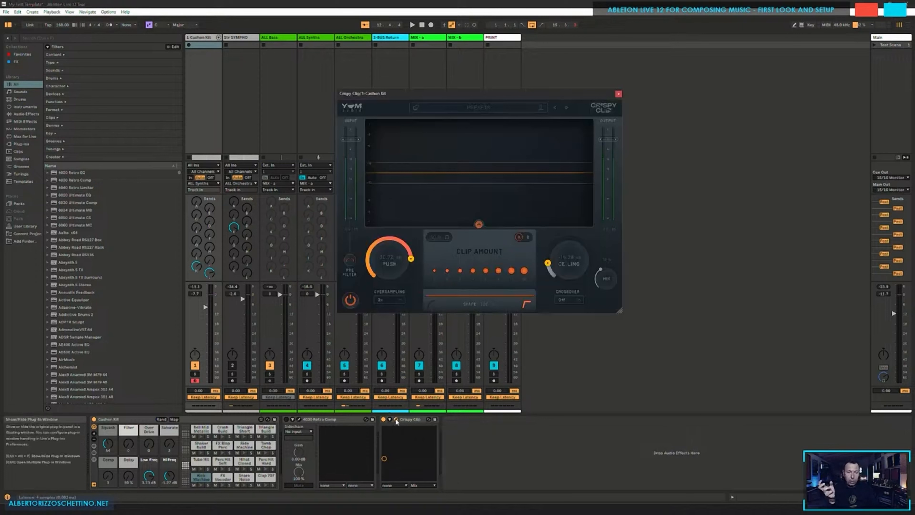
left_click(618, 95)
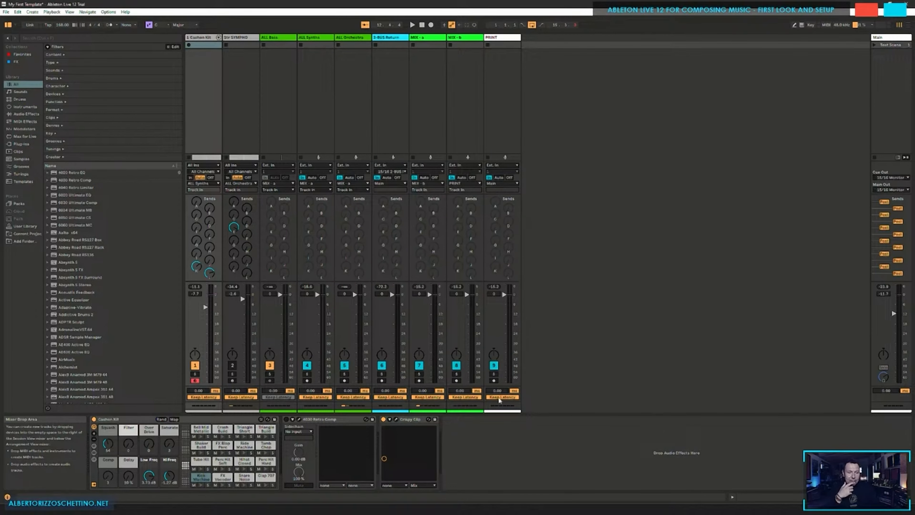
left_click(390, 485)
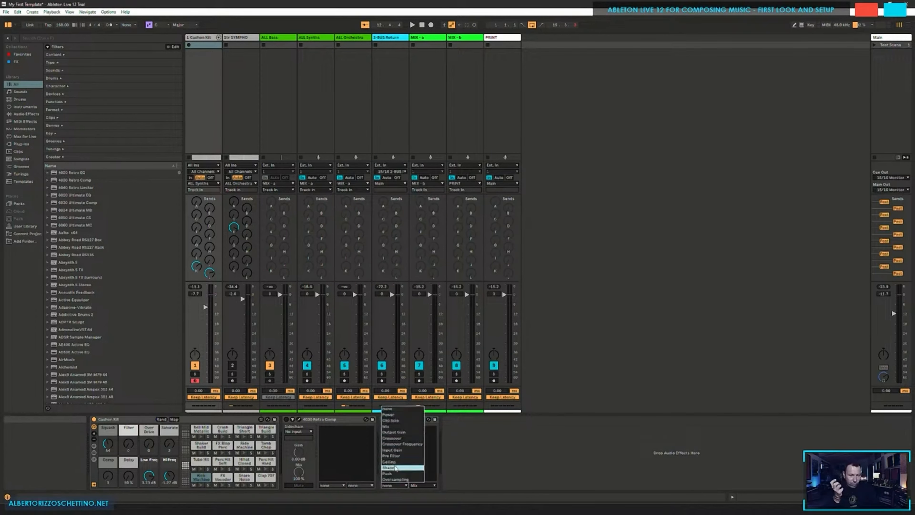
left_click(463, 458)
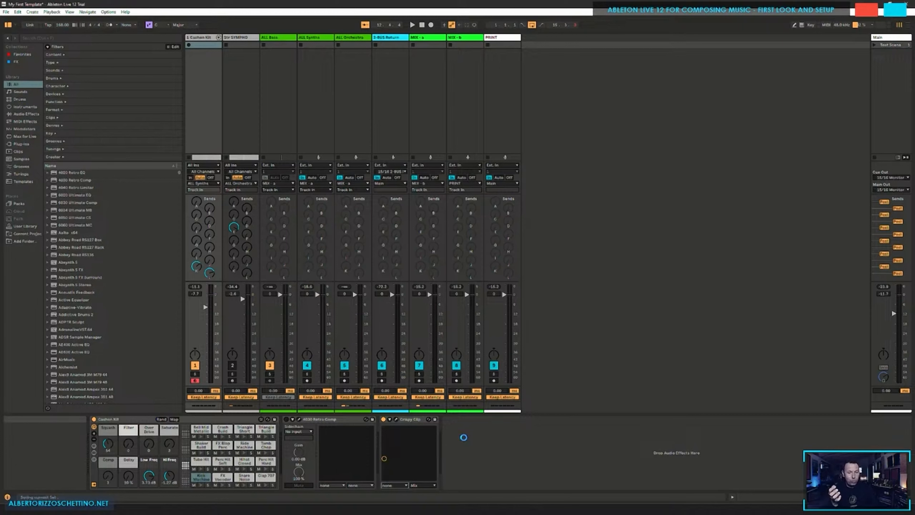
Step: Raise the Crispy Clip's Mix slightly on the drum kit track, and toggle the track's record arm off and on again
left_click_drag(383, 458, 384, 450)
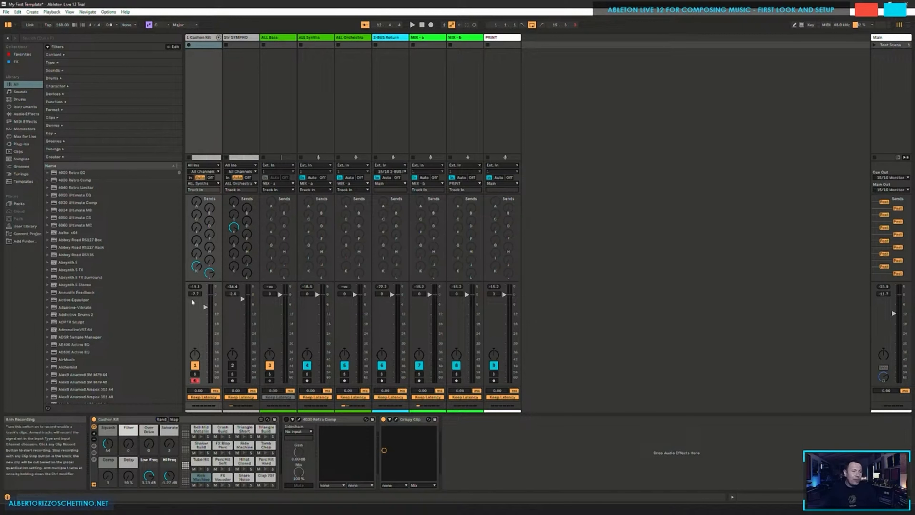
left_click(236, 75)
left_click(203, 77)
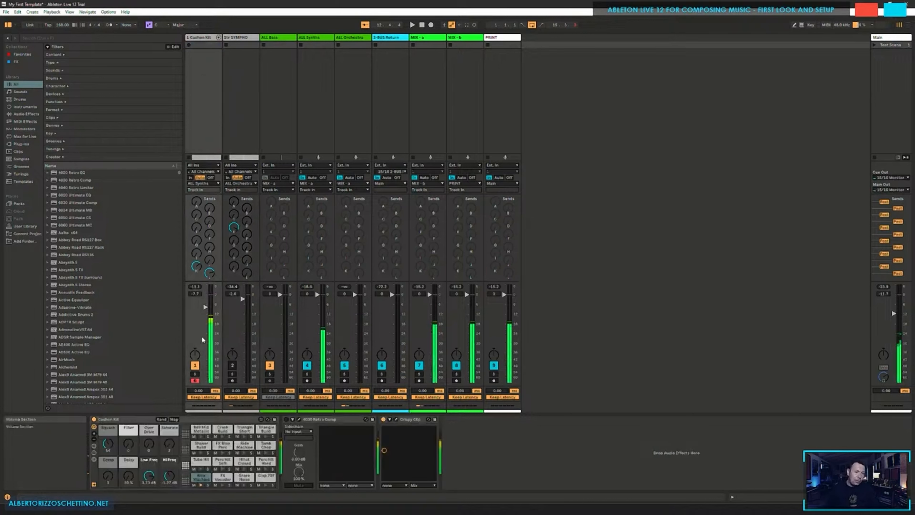
left_click(193, 379)
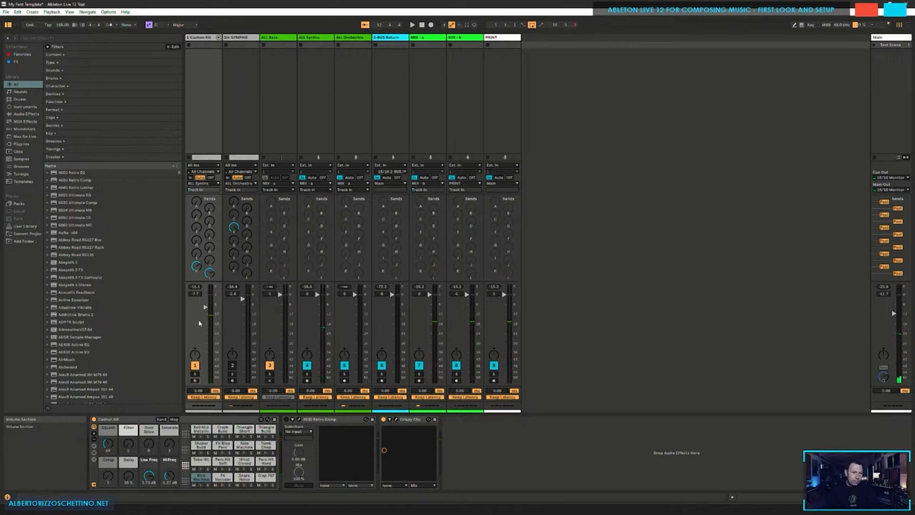
left_click(195, 380)
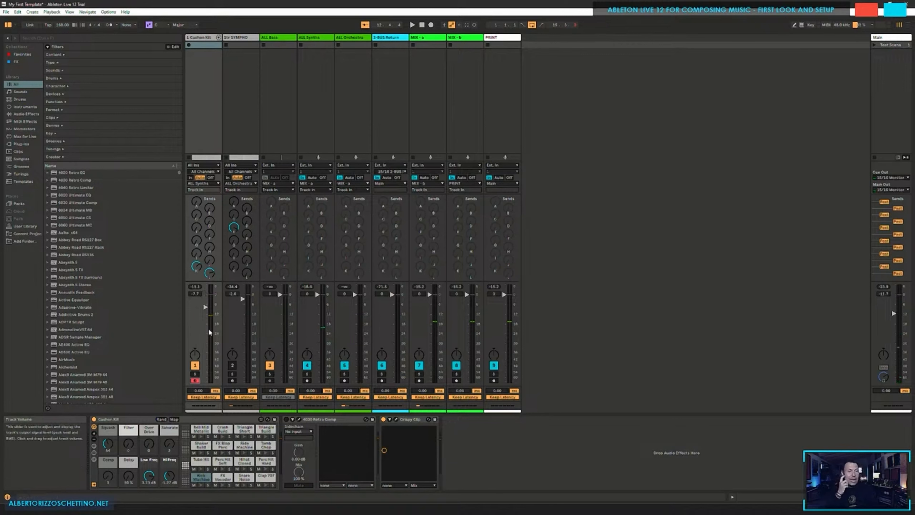
Step: Activate the muted Str SYMPHO track and arm it for recording
left_click(243, 85)
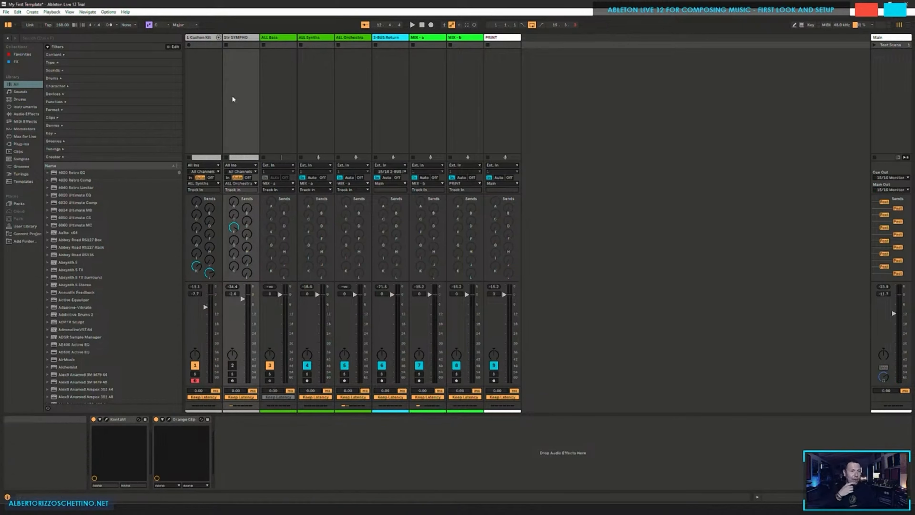
left_click(207, 92)
left_click(241, 90)
left_click(232, 365)
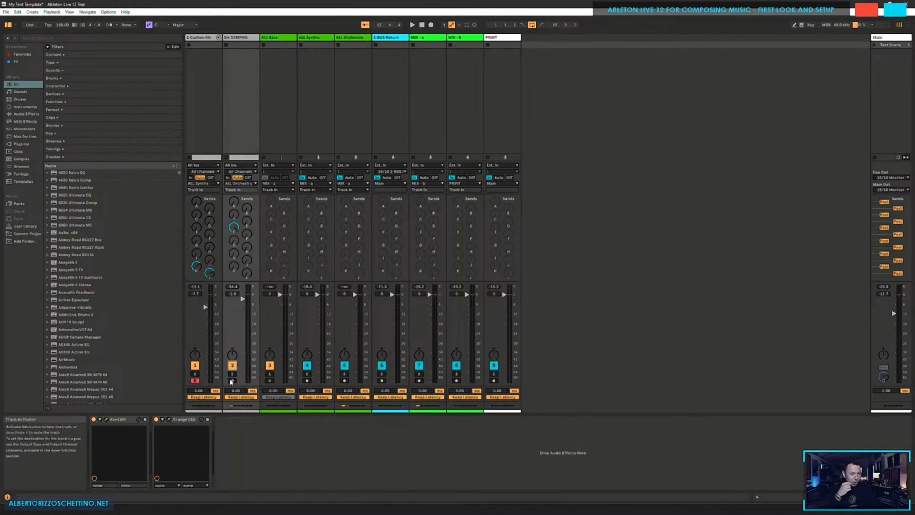
left_click(232, 380)
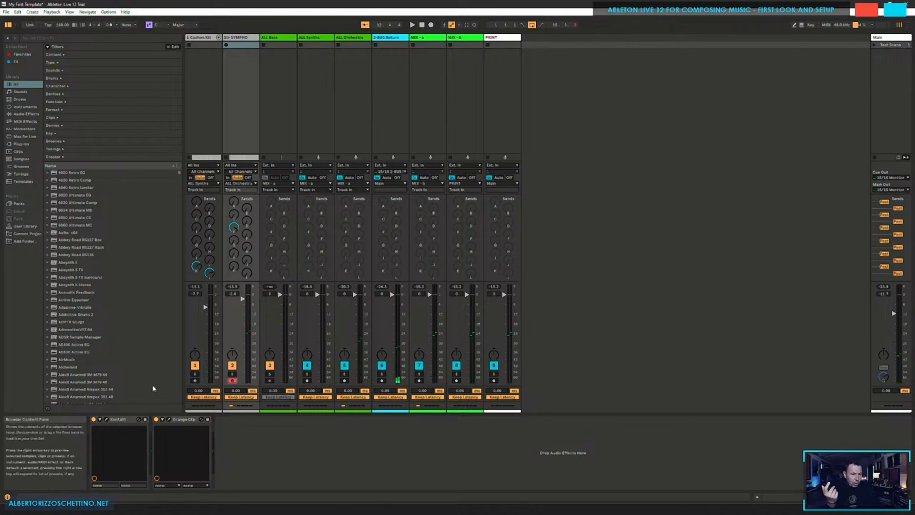
Step: View the Kontakt instrument and the Orange Clip plug-in on the Str SYMPHO track, closing each window
left_click(107, 420)
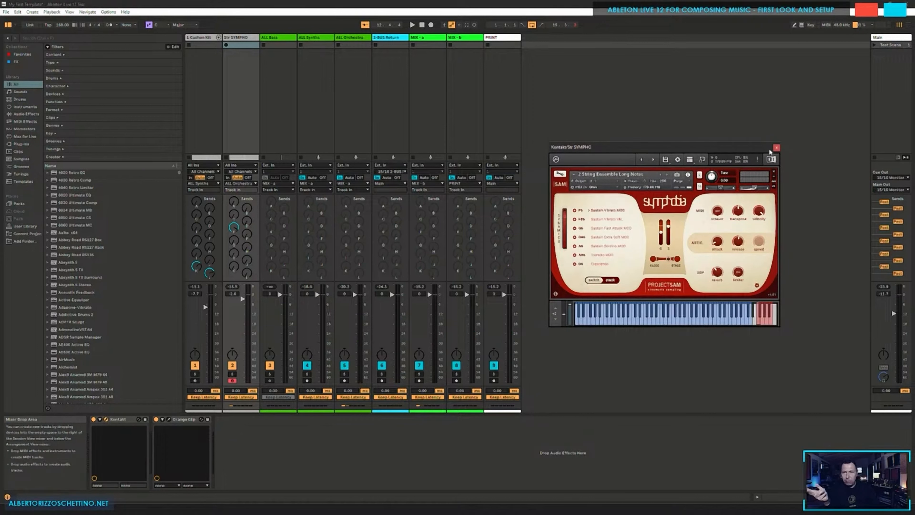
left_click(776, 148)
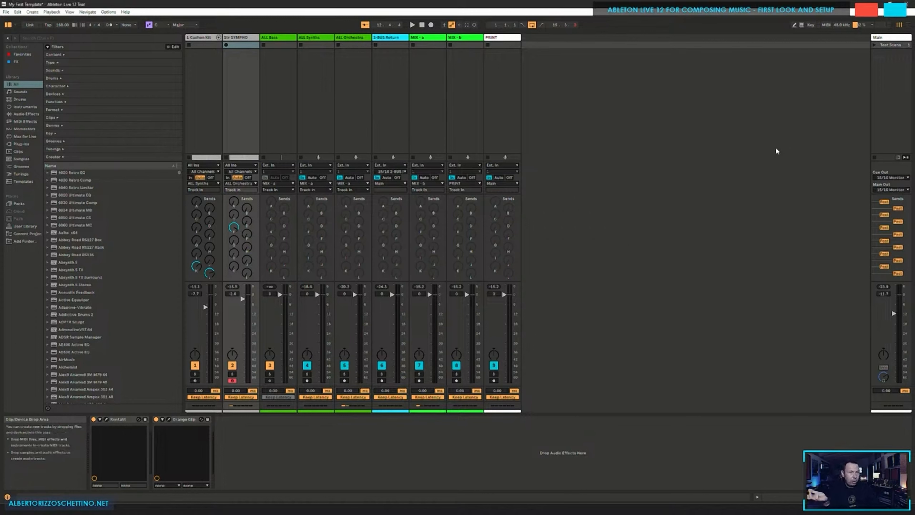
left_click(169, 419)
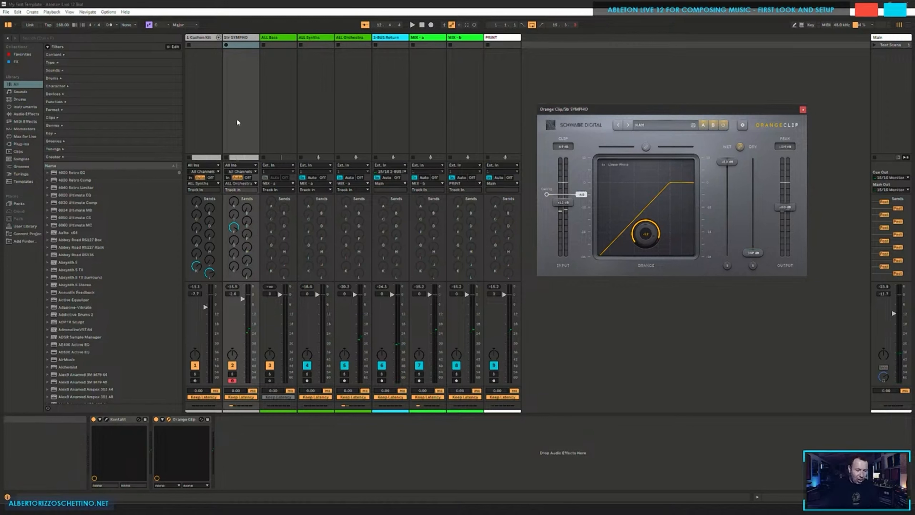
left_click(802, 109)
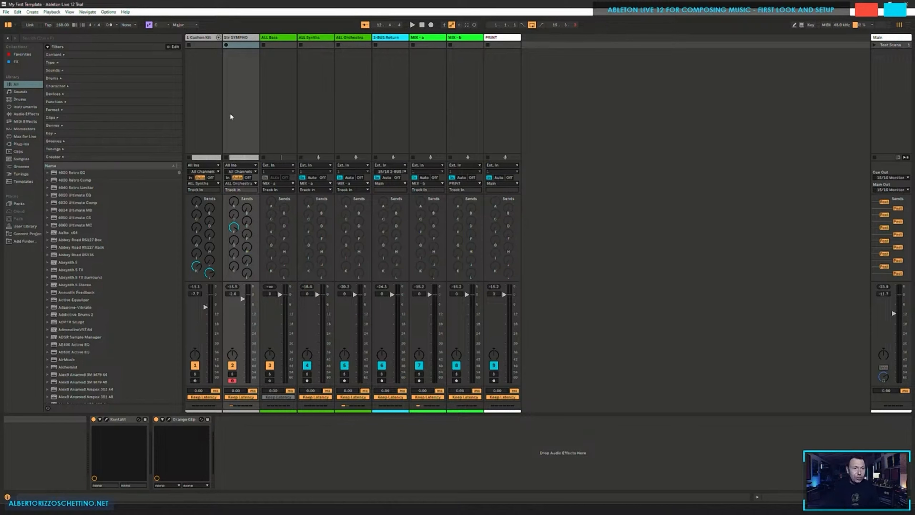
Step: Look through the device chains of the ALL buses and view the kHs Gain plug-in on ALL Orchestra, closing its window
left_click(282, 106)
left_click(354, 94)
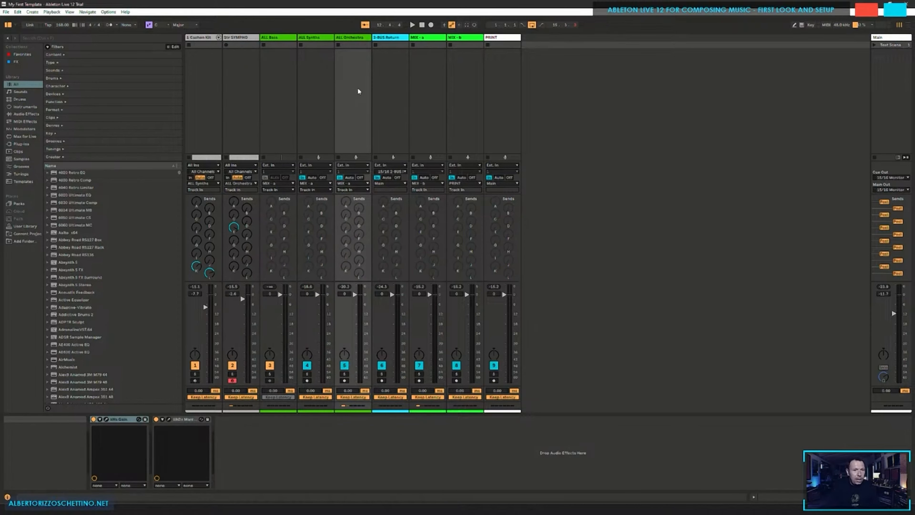
left_click(322, 84)
left_click(353, 80)
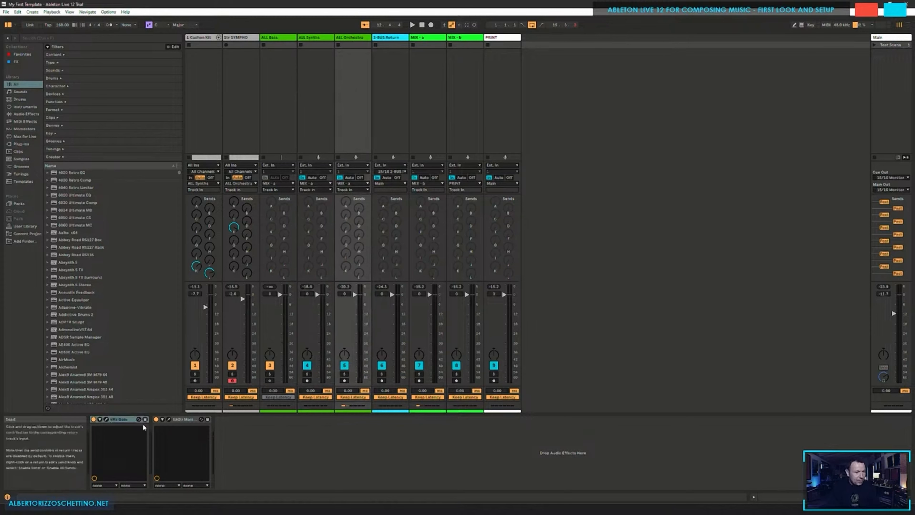
left_click(105, 419)
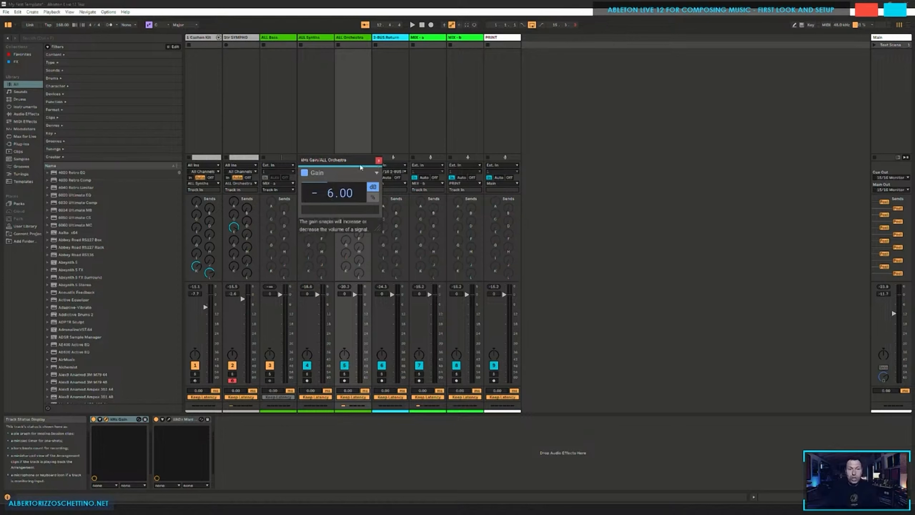
left_click(378, 161)
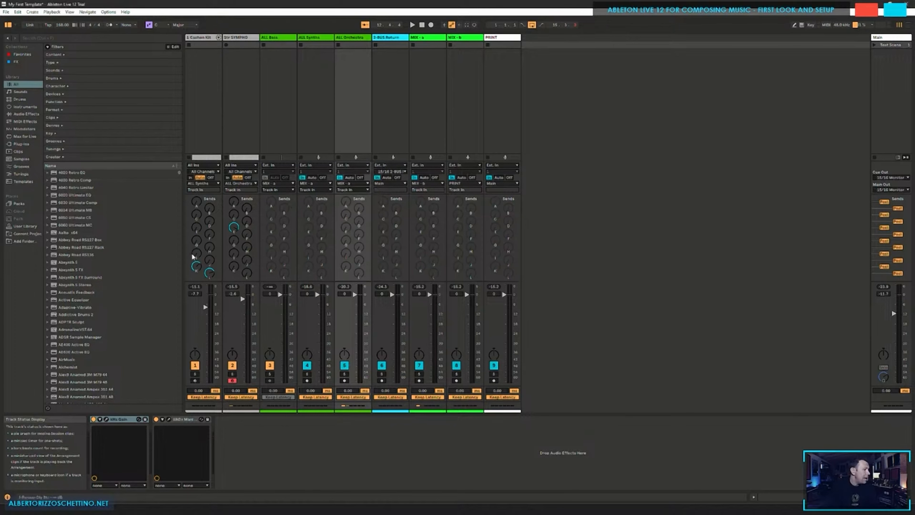
Step: View the Manley Massive Passive EQ on the ALL Orchestra bus, moving its window aside before closing it
left_click(168, 419)
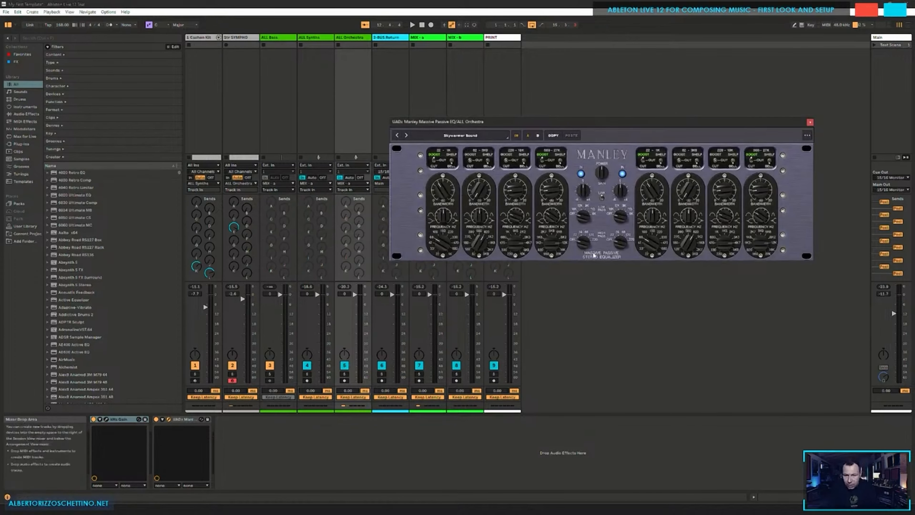
left_click_drag(618, 124, 652, 114)
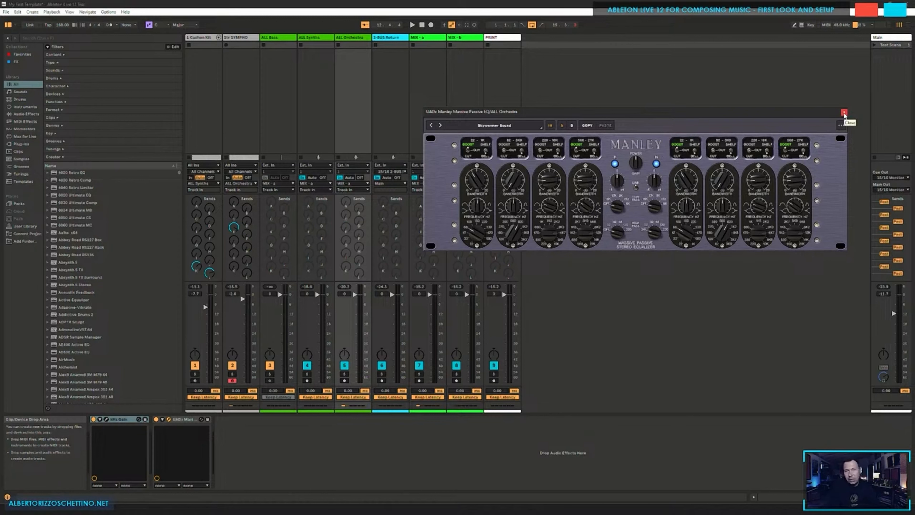
left_click(843, 112)
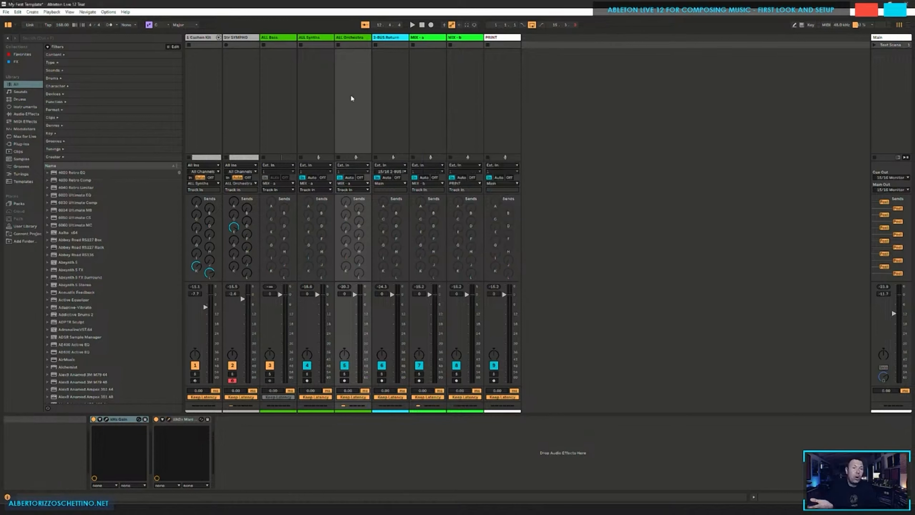
Step: View the kHs Gain and kHs Stereo plug-ins on the ALL Synths bus, close them, and reselect ALL Orchestra
left_click(317, 101)
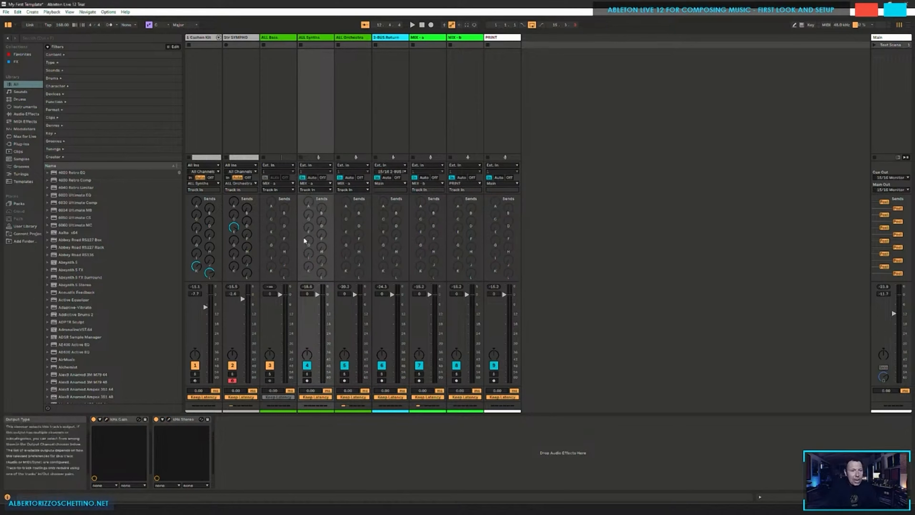
left_click(105, 420)
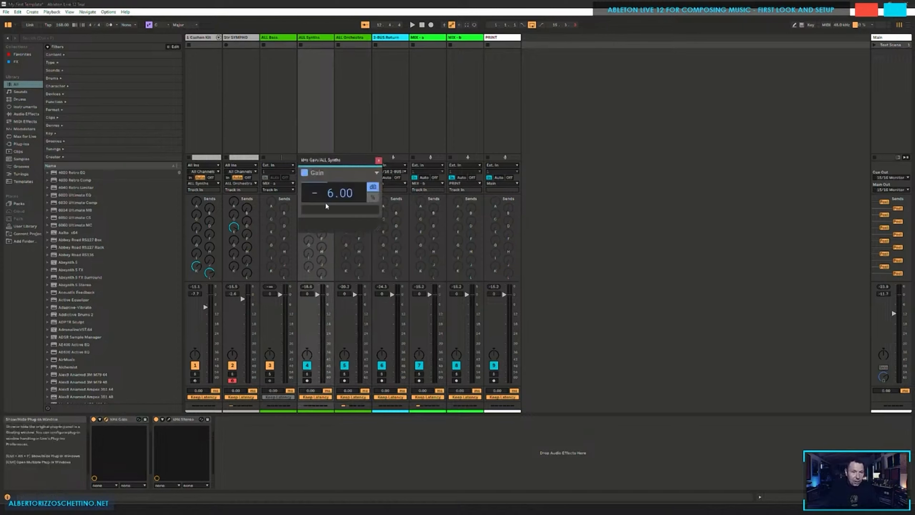
left_click(382, 165)
left_click(169, 419)
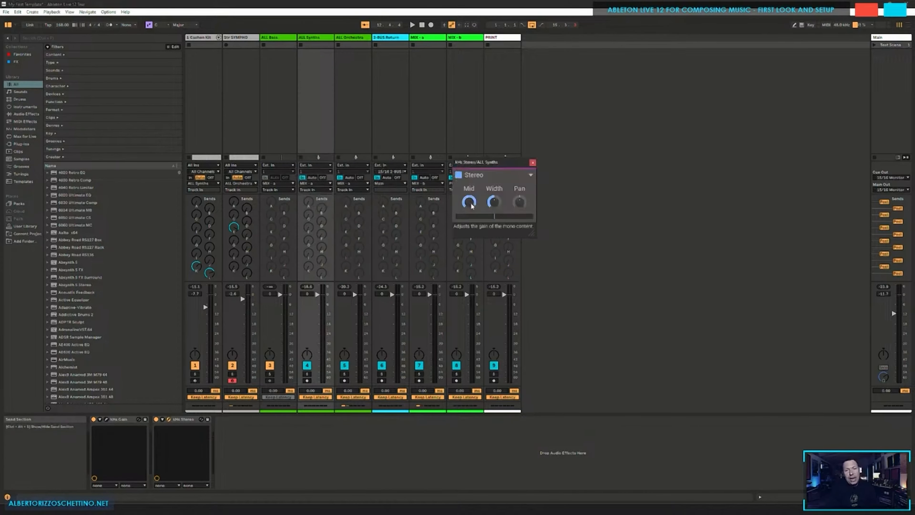
left_click(532, 163)
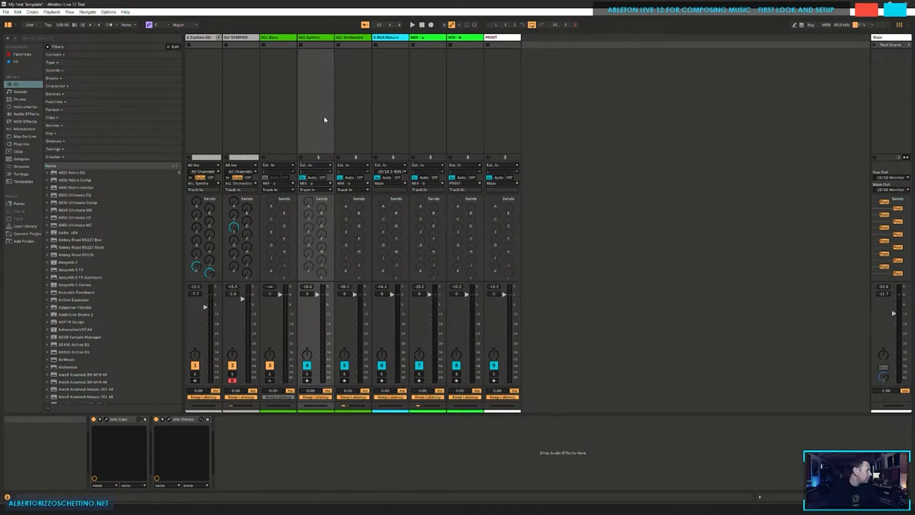
left_click(350, 82)
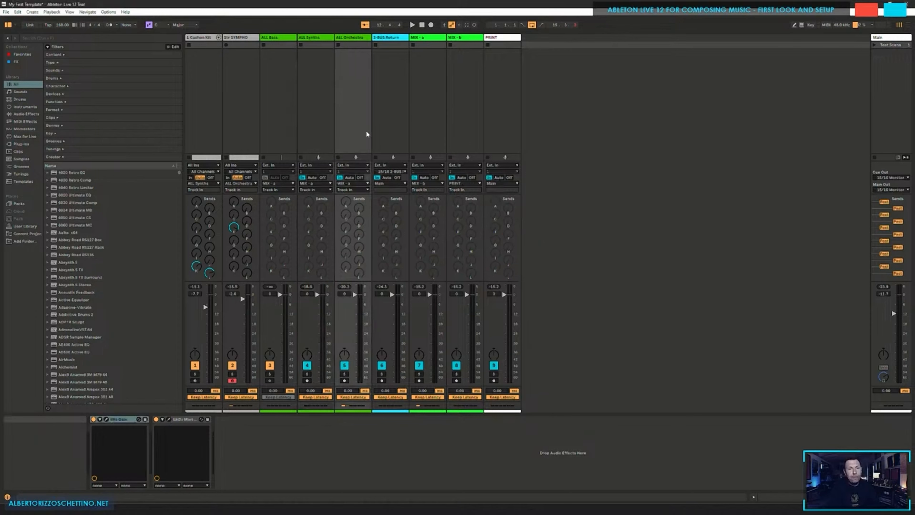
Step: View the Pulsar Mu compressor on the MIX - a bus, closing its window
left_click(421, 78)
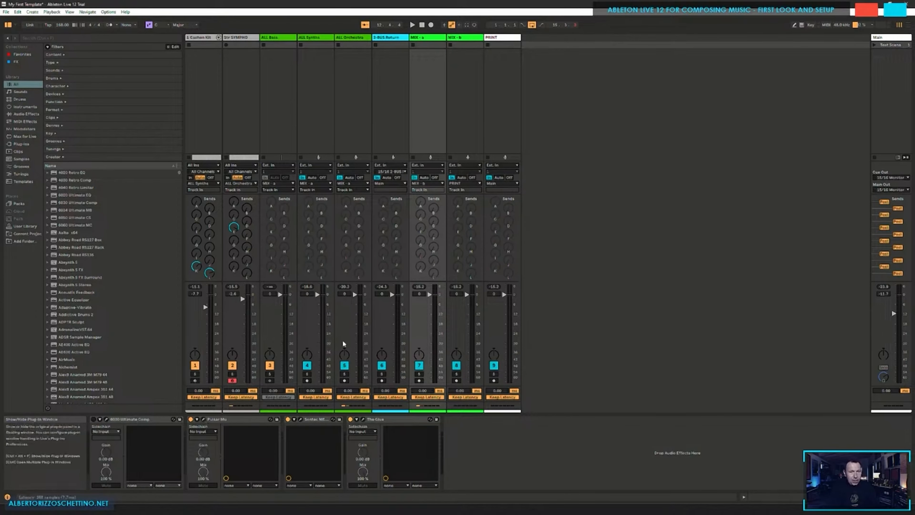
left_click(203, 419)
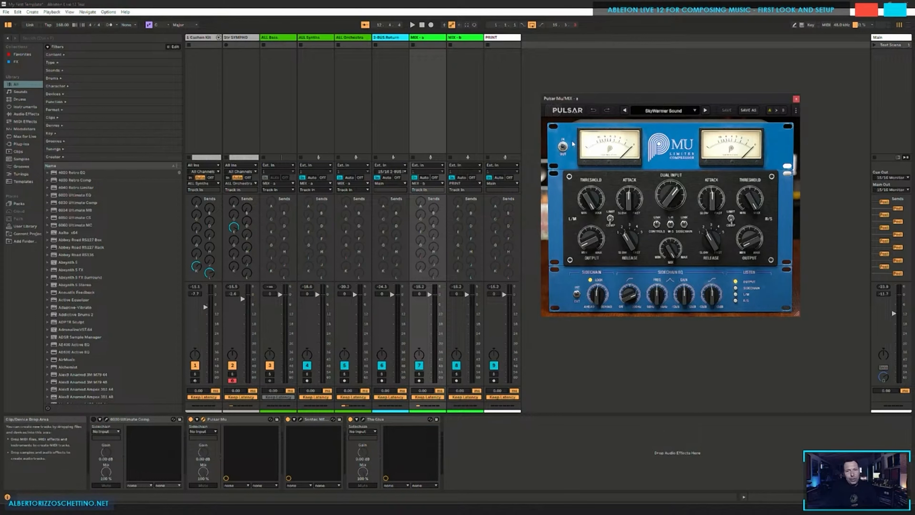
left_click(795, 99)
Step: Open the Sontec MES-432D9D equalizer on the MIX - a bus and apply Untitled Preset from its user presets
left_click(300, 419)
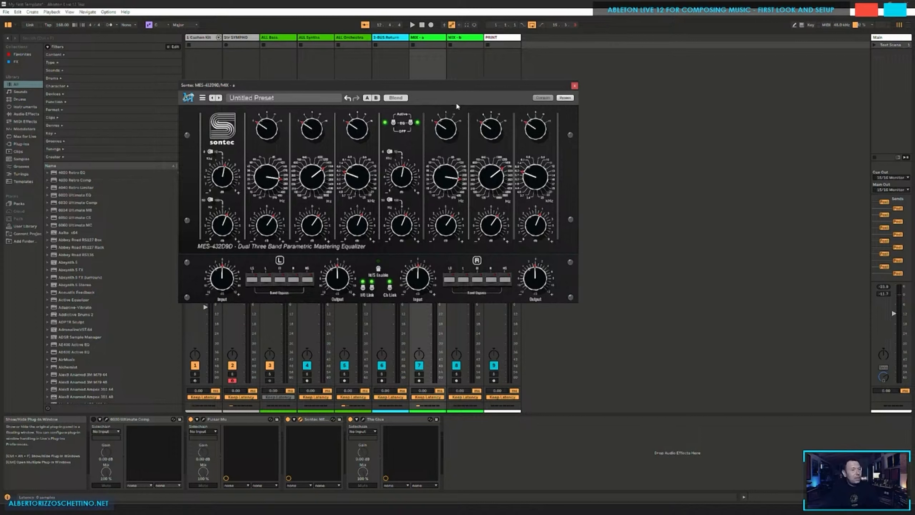
left_click(278, 99)
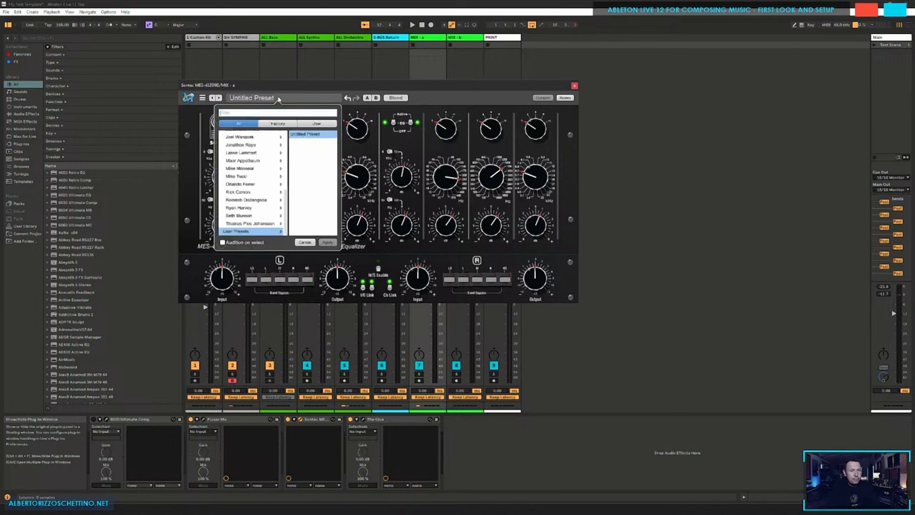
left_click(316, 123)
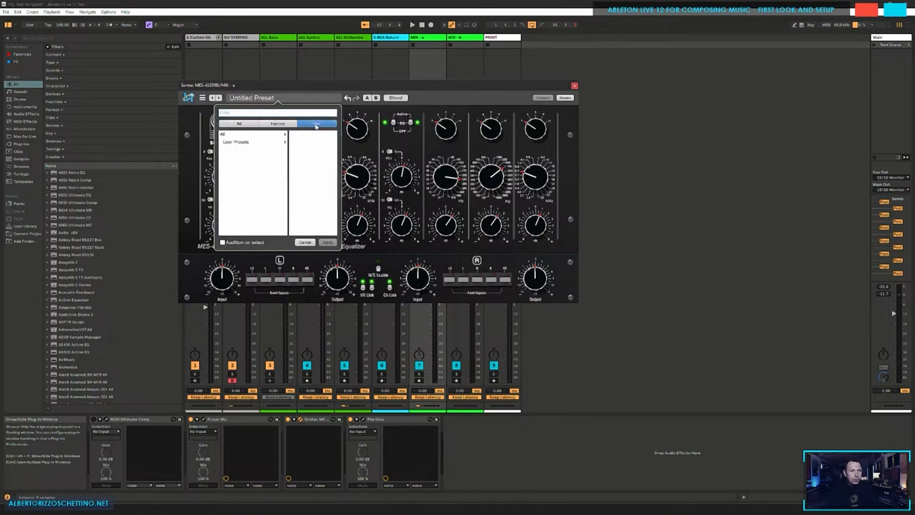
left_click(245, 144)
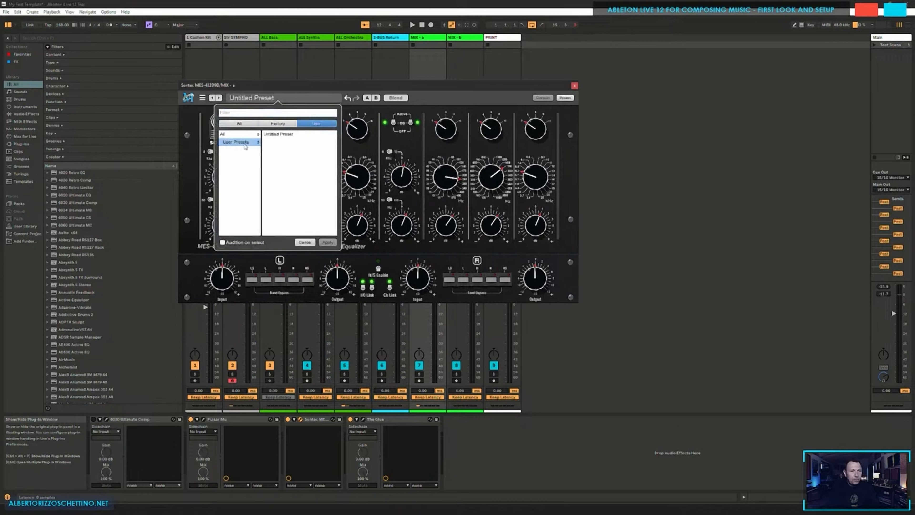
left_click(268, 114)
left_click(284, 135)
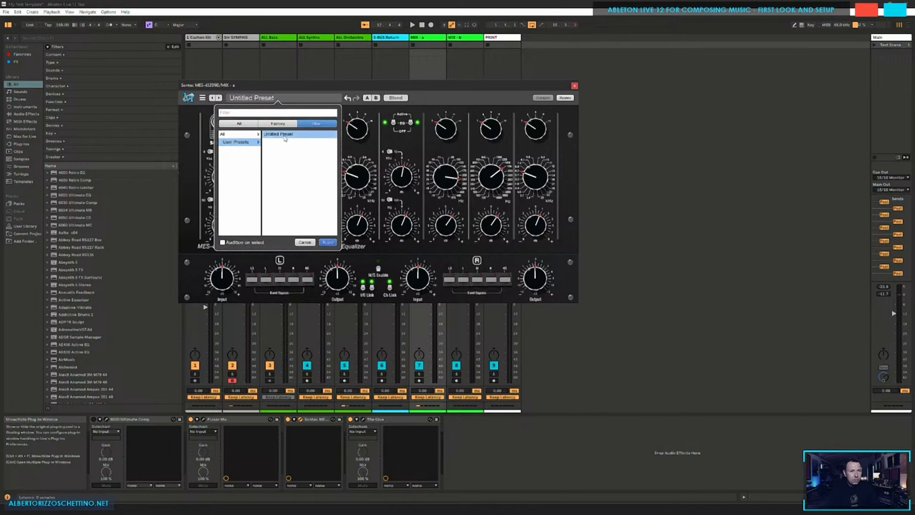
left_click(327, 242)
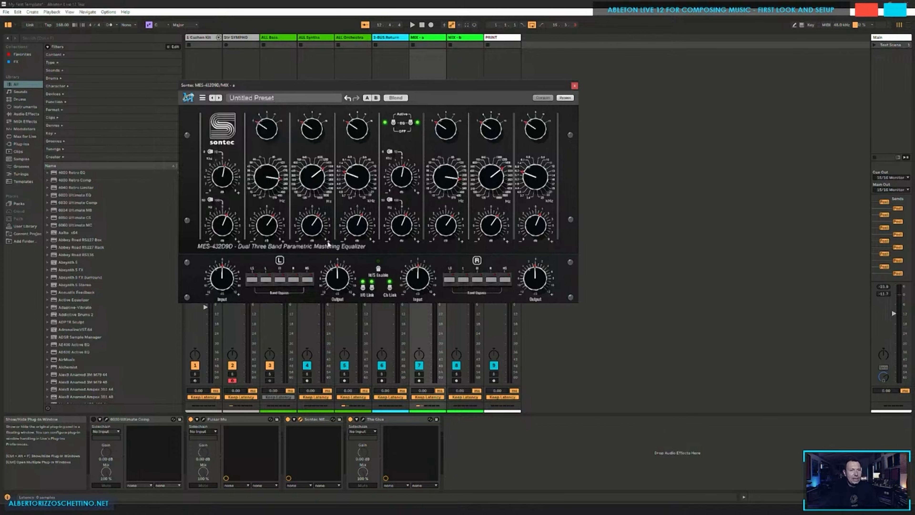
left_click(276, 101)
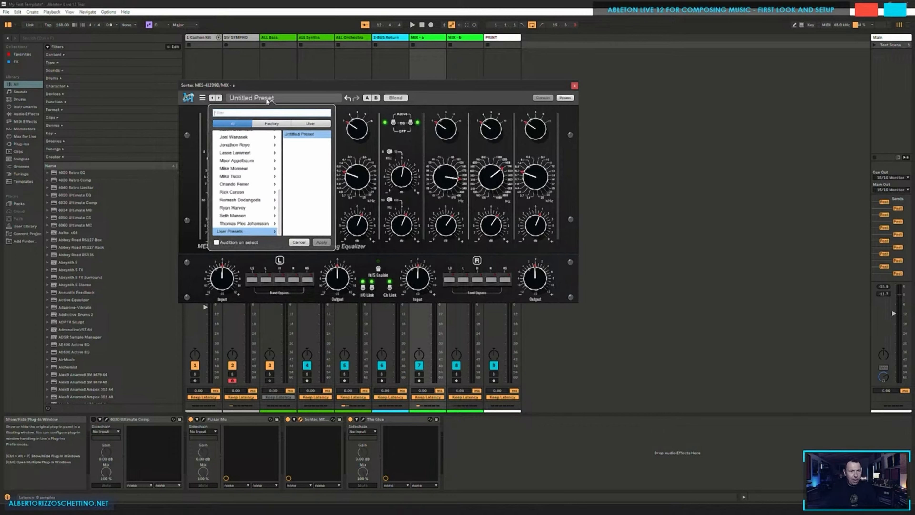
left_click(295, 97)
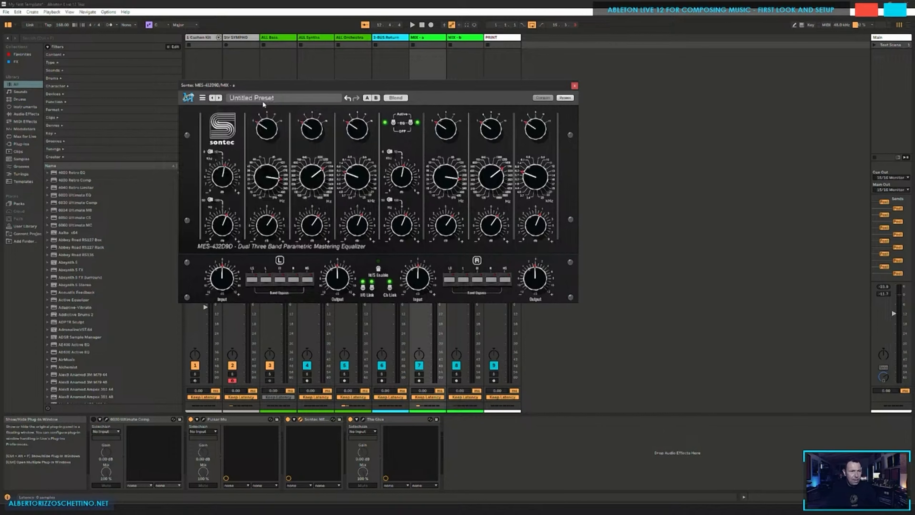
left_click(462, 102)
left_click(203, 98)
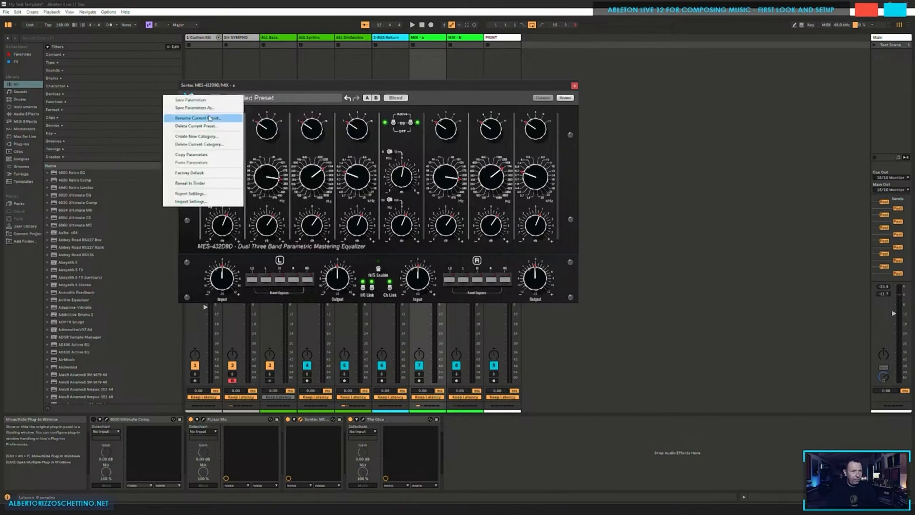
left_click(216, 118)
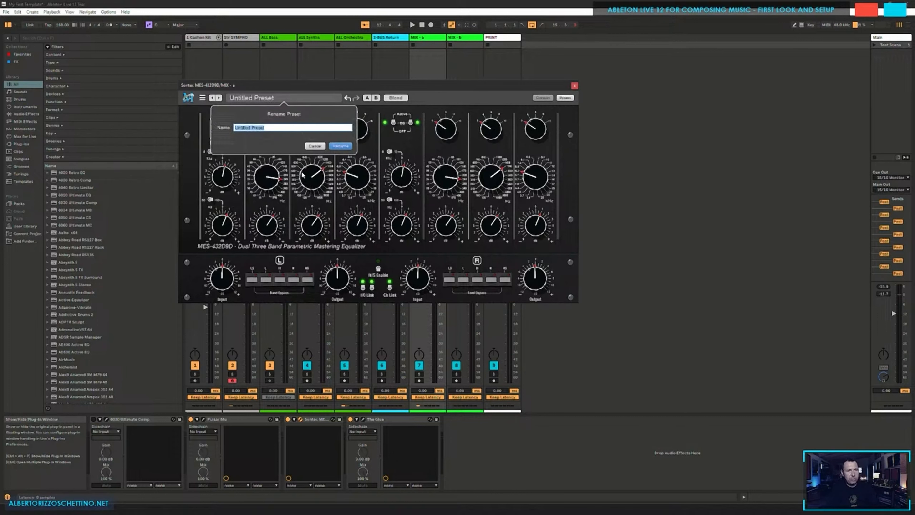
left_click(287, 129)
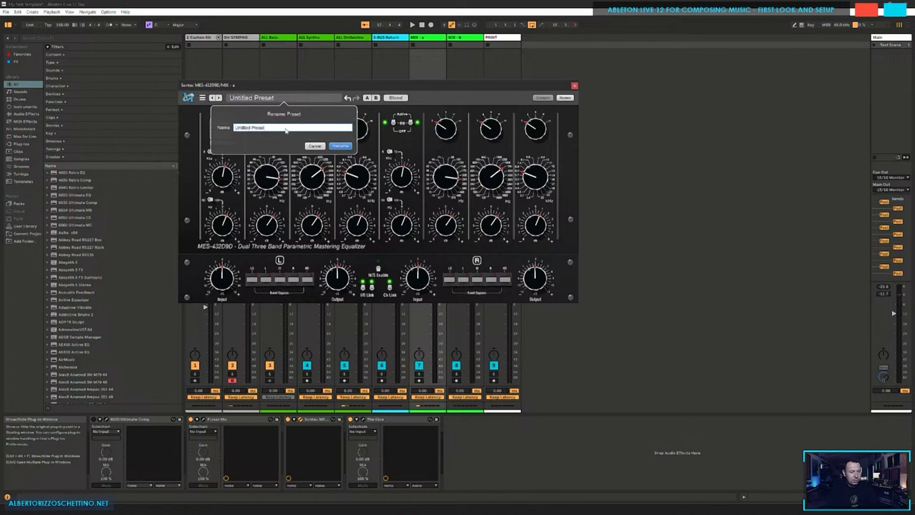
key("ctrl+a")
left_click_drag(269, 129, 222, 128)
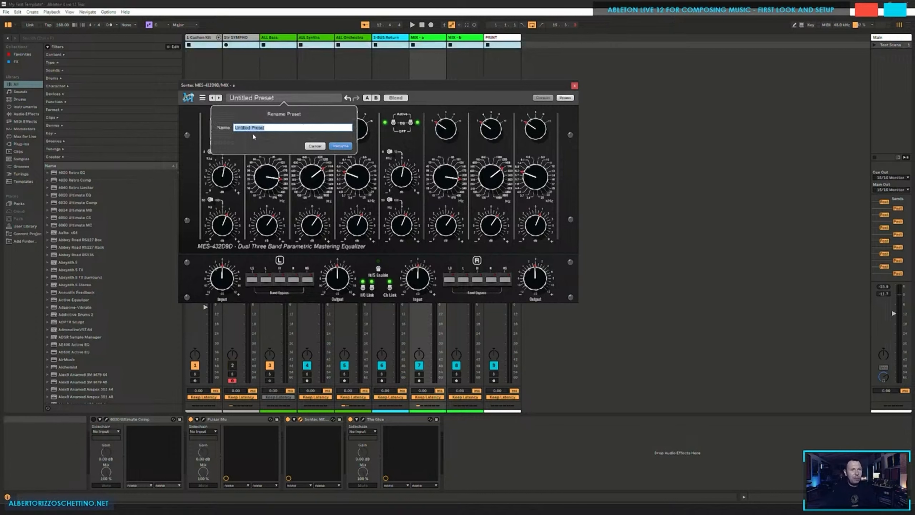
left_click(316, 147)
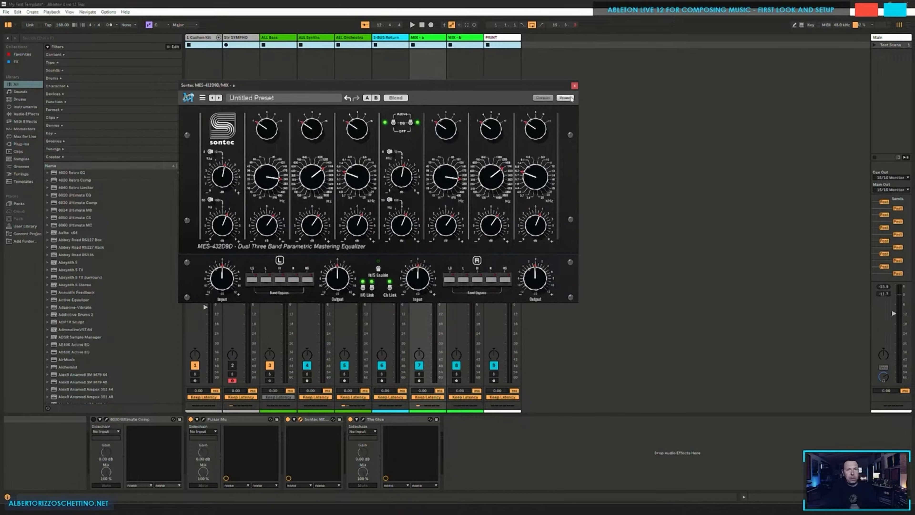
Step: Close the Sontec equalizer and open The Glue compressor on the MIX - a bus
left_click(574, 85)
left_click(417, 74)
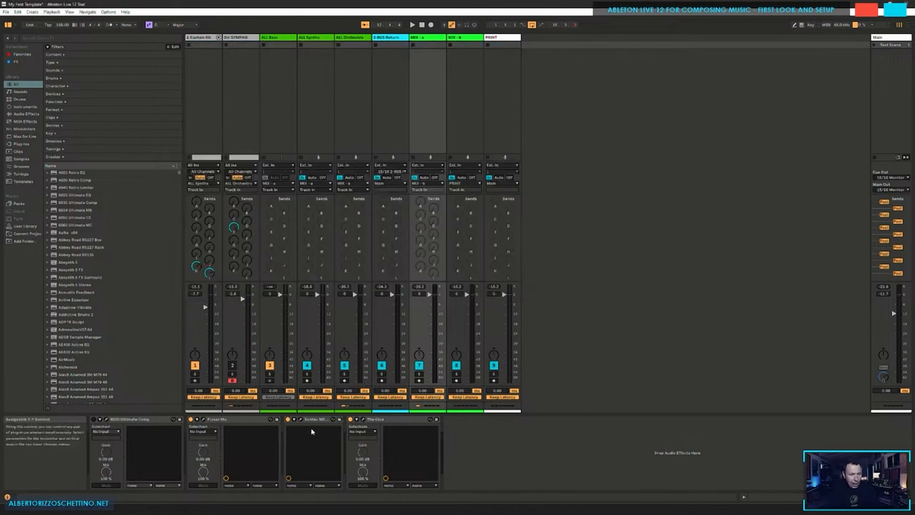
left_click(363, 419)
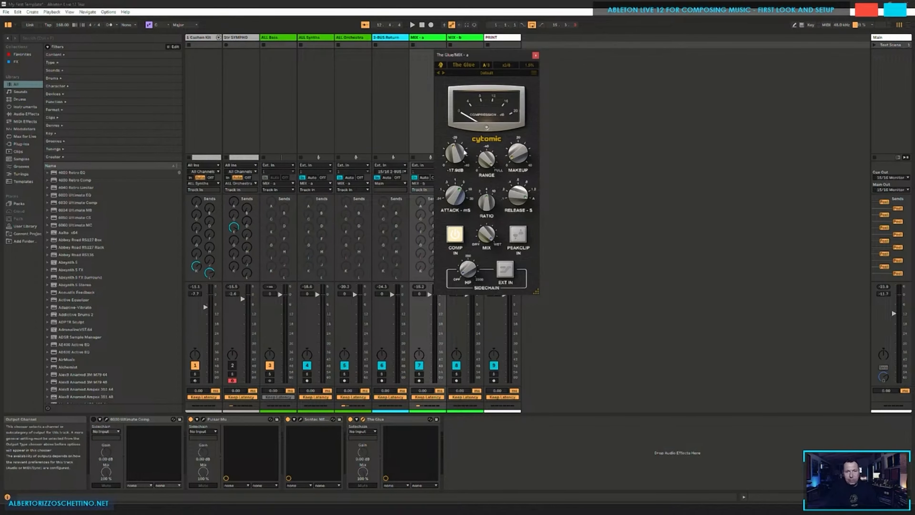
Step: Start saving The Glue's settings as a preset, creating and entering a new folder named User inside Presets
left_click(503, 74)
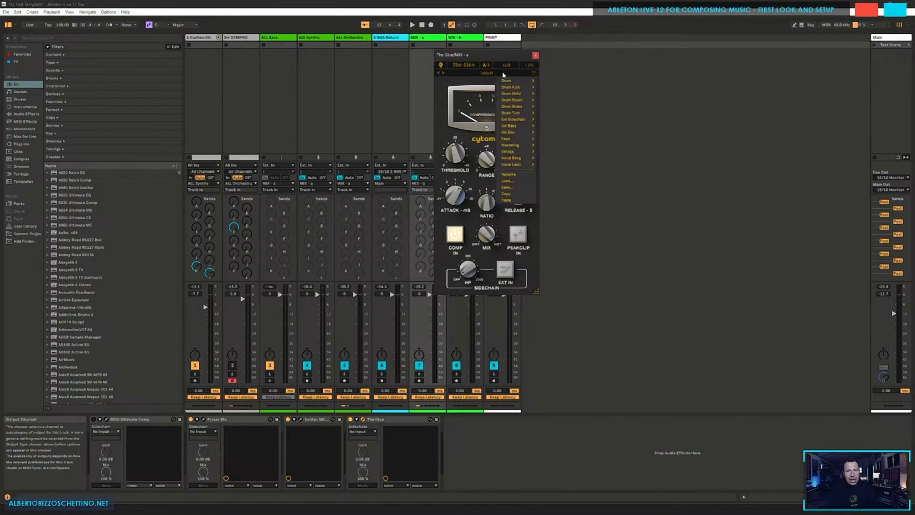
left_click(506, 187)
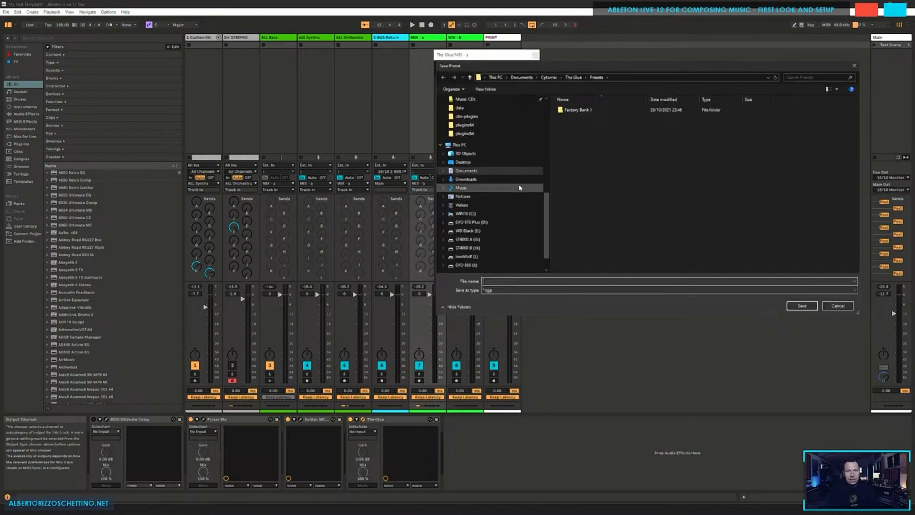
left_click(485, 89)
type("User")
key("Return")
key("Return")
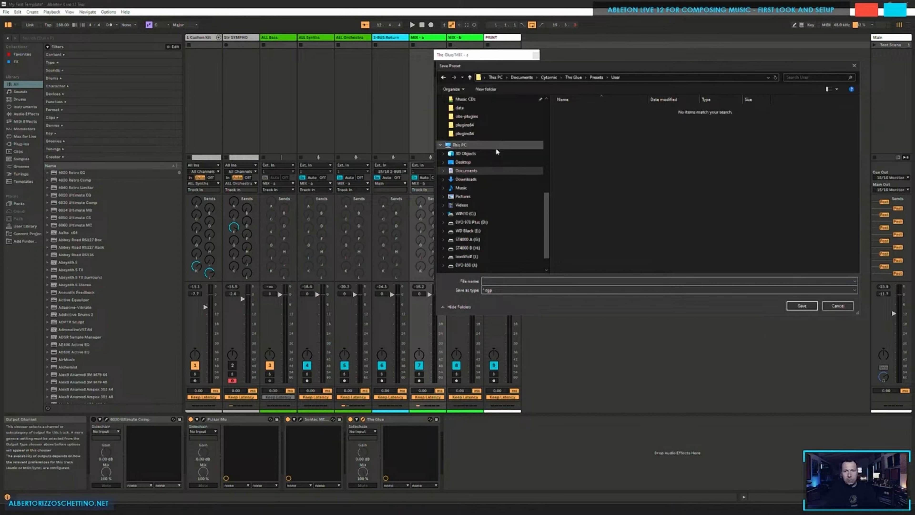
Step: Save The Glue preset in the User folder under the name Skywarmer Sound
left_click(504, 280)
type("Skyw")
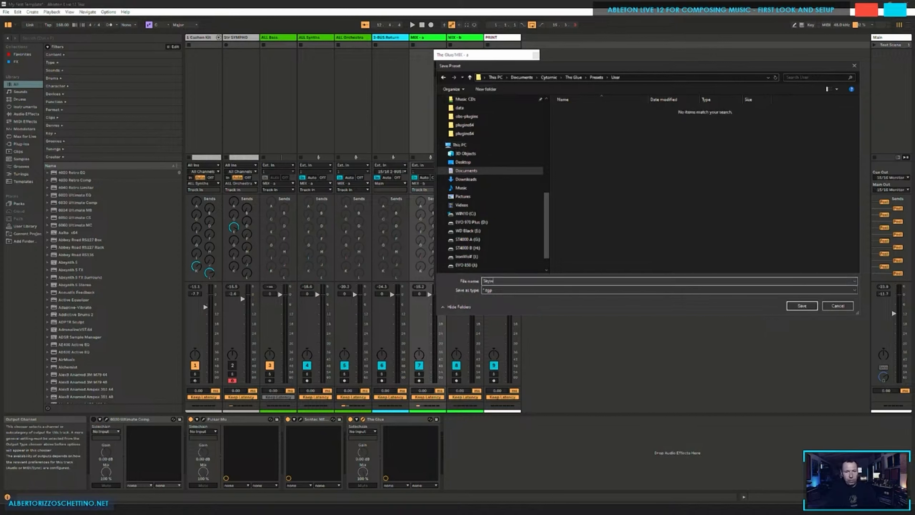
type("alker Sound")
key("Return")
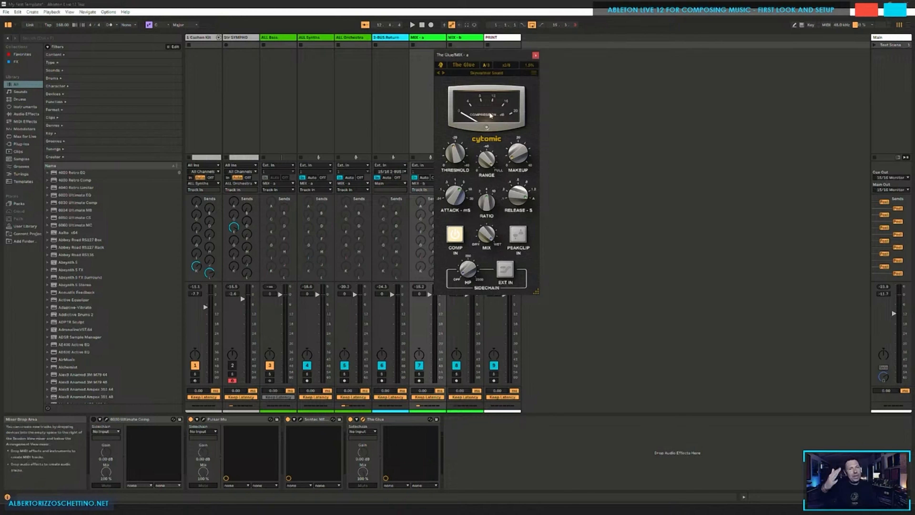
Step: Close The Glue and view the 6030 Ultimate Comp on the MIX - a bus, closing its window
left_click(535, 56)
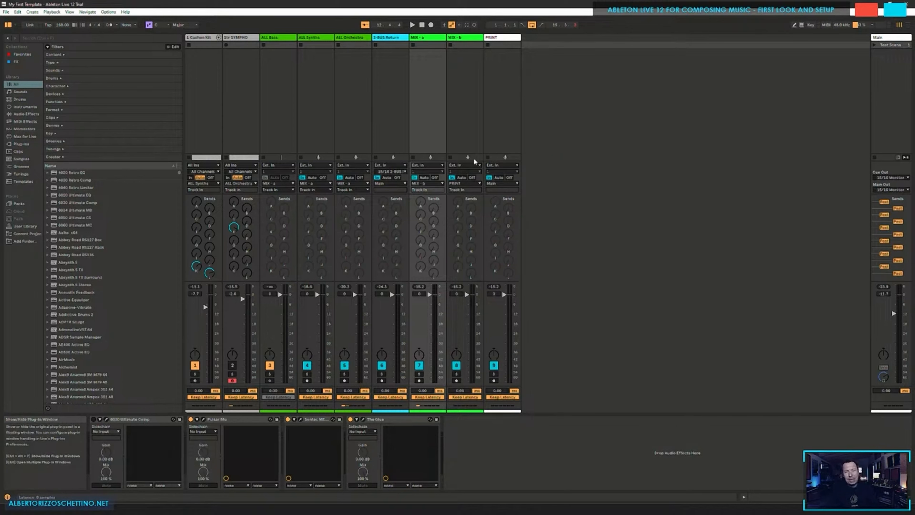
key("ctrl+alt+p")
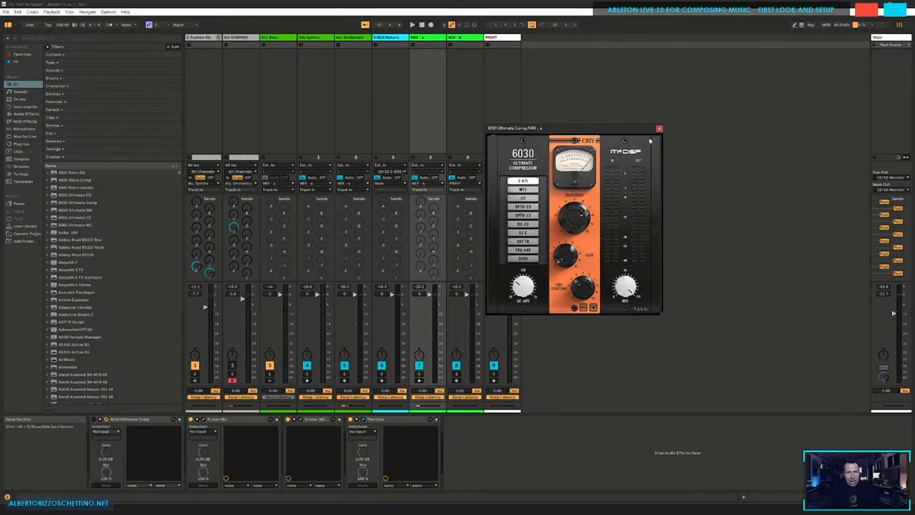
left_click(659, 128)
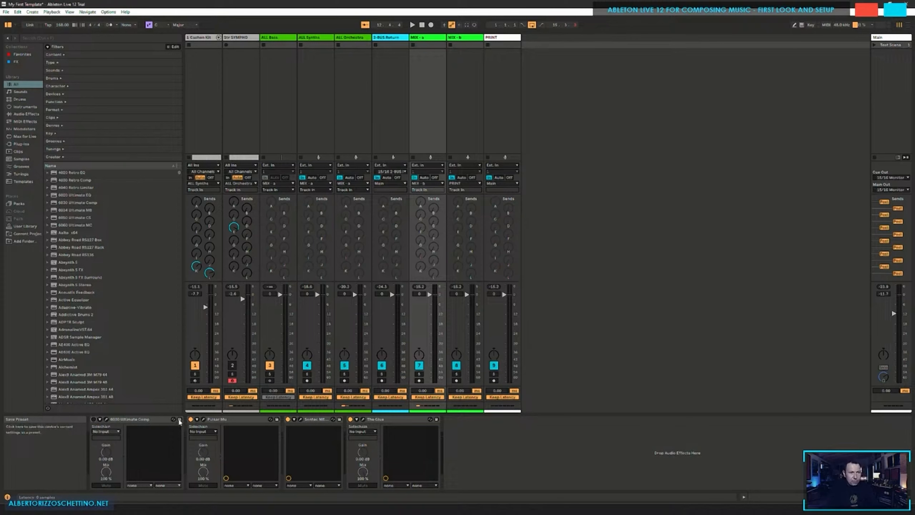
Step: Group all four devices on the MIX - a bus, from 6030 Ultimate Comp through The Glue, into a rack
left_click(149, 419)
left_click(398, 420, "shift")
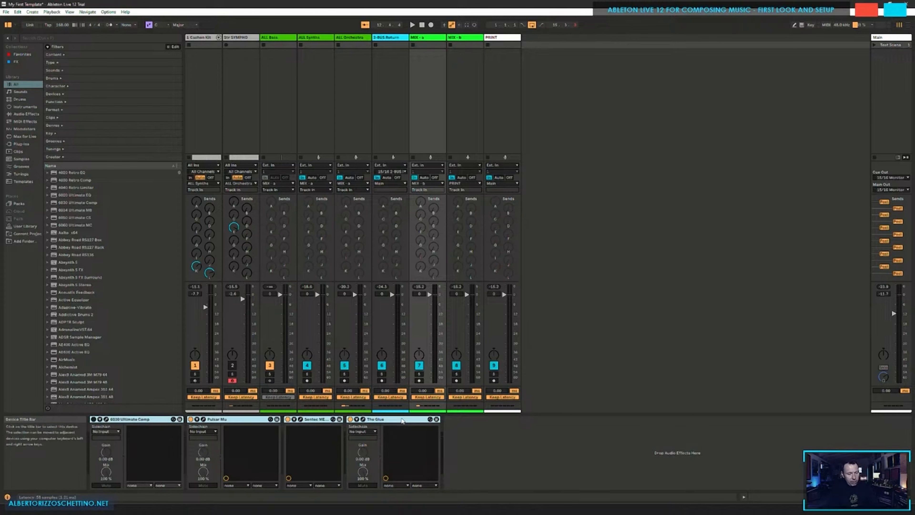
right_click(402, 420)
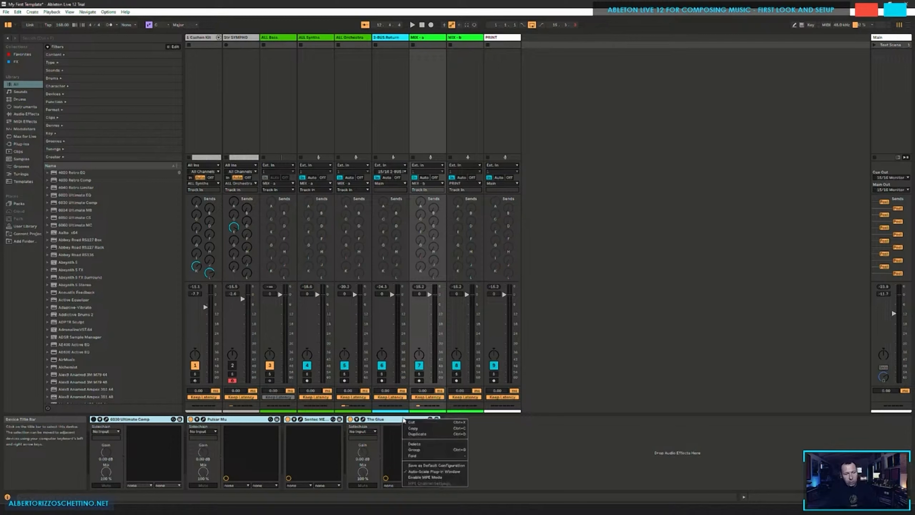
left_click(425, 451)
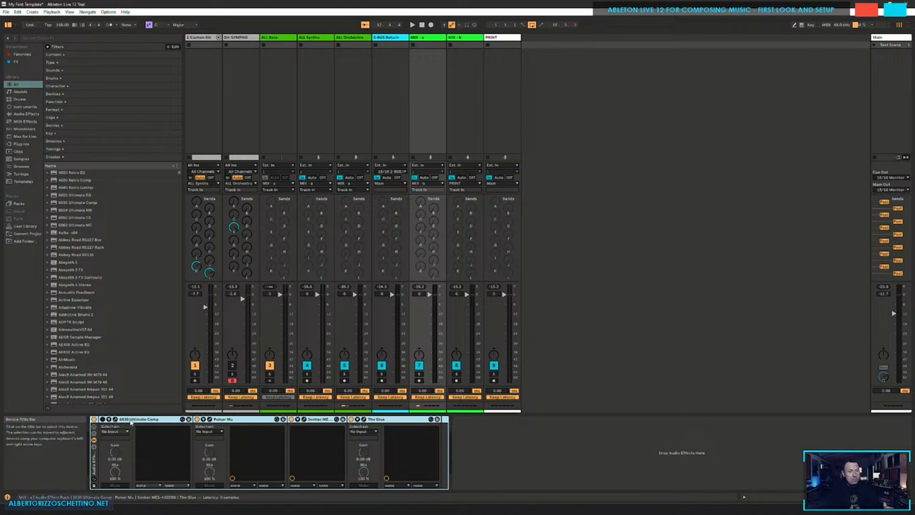
Step: Set the new audio effect rack's info text to the owner's first name in possessive form followed by "Skywarmer Mix Bus"
right_click(96, 459)
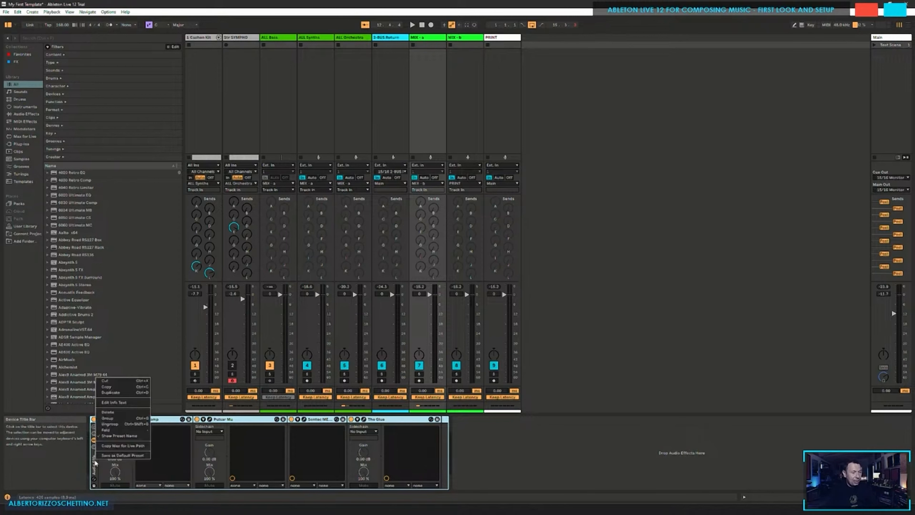
left_click(116, 404)
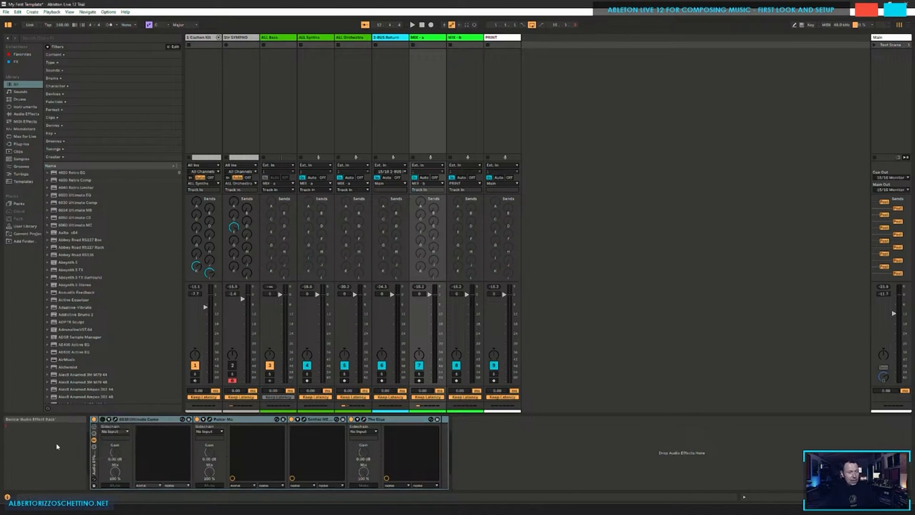
type("Alberto's Skywarmer Sound Mix Box")
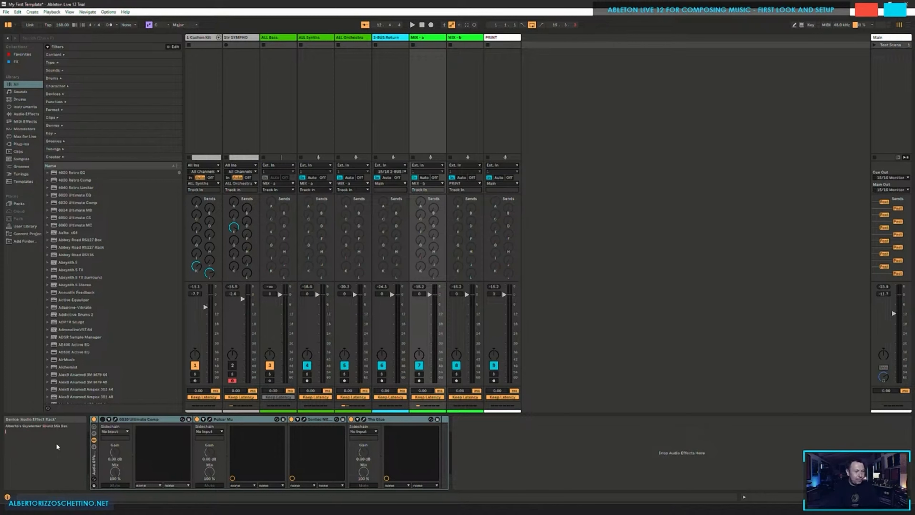
key("BackSpace")
key("BackSpace")
key("BackSpace")
key("BackSpace")
key("BackSpace")
key("BackSpace")
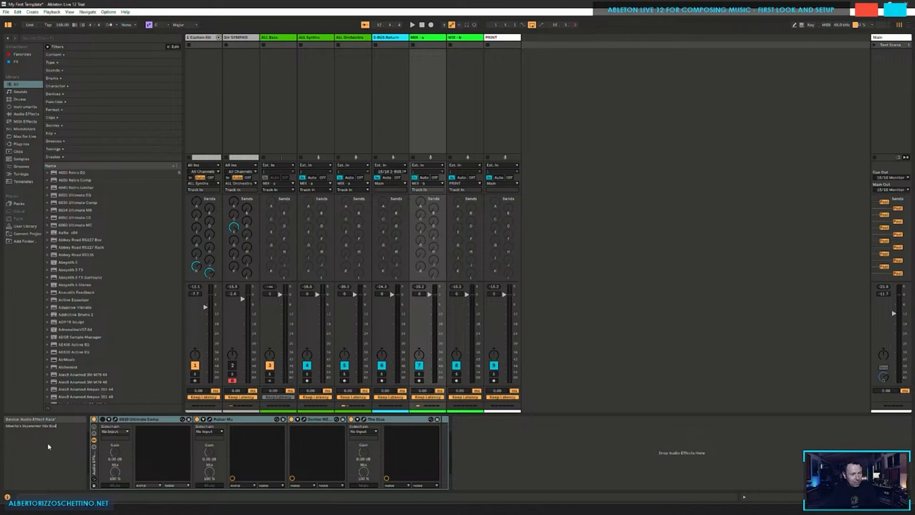
left_click(474, 454)
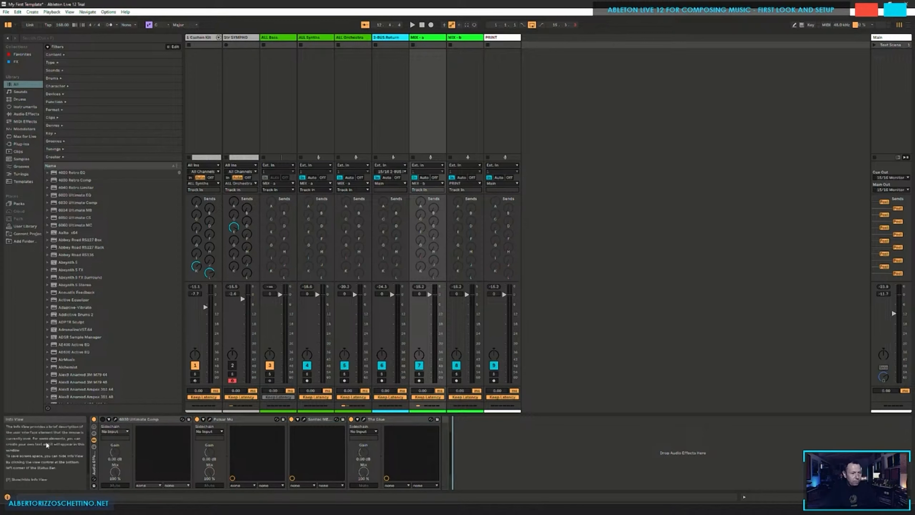
Step: View the Gold Clip and bx_masterdesk plug-ins on the MIX - b bus one after the other, closing each window
left_click(125, 418)
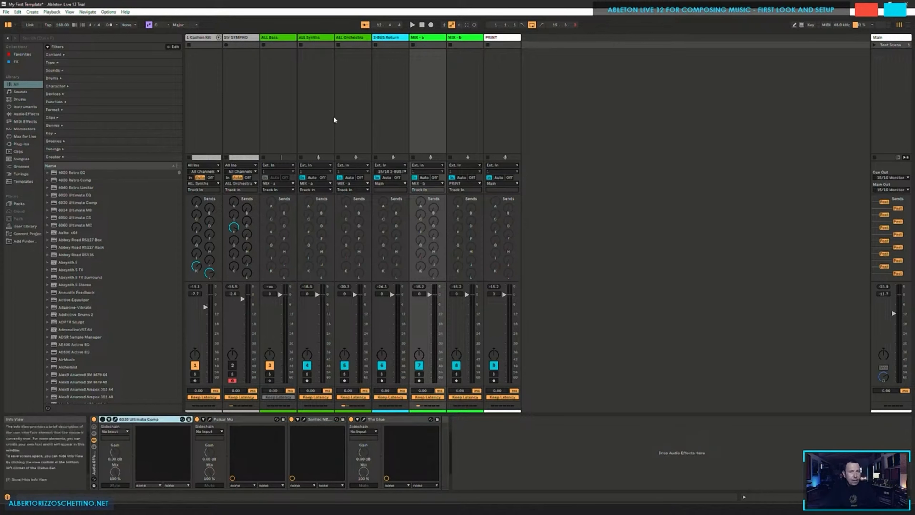
left_click(470, 83)
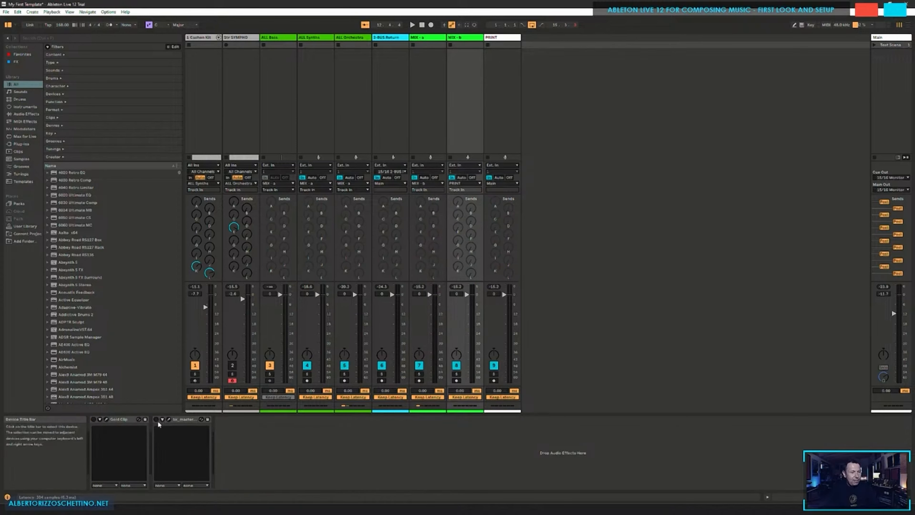
left_click(106, 419)
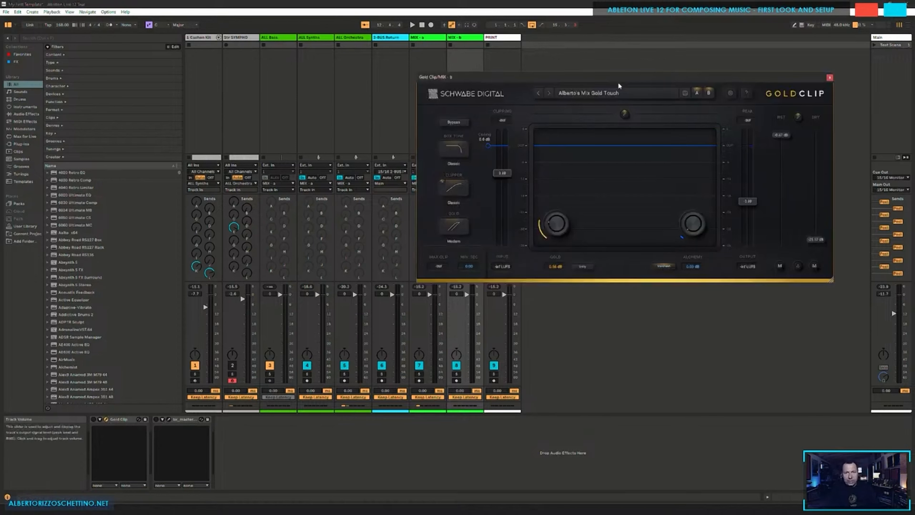
left_click(830, 78)
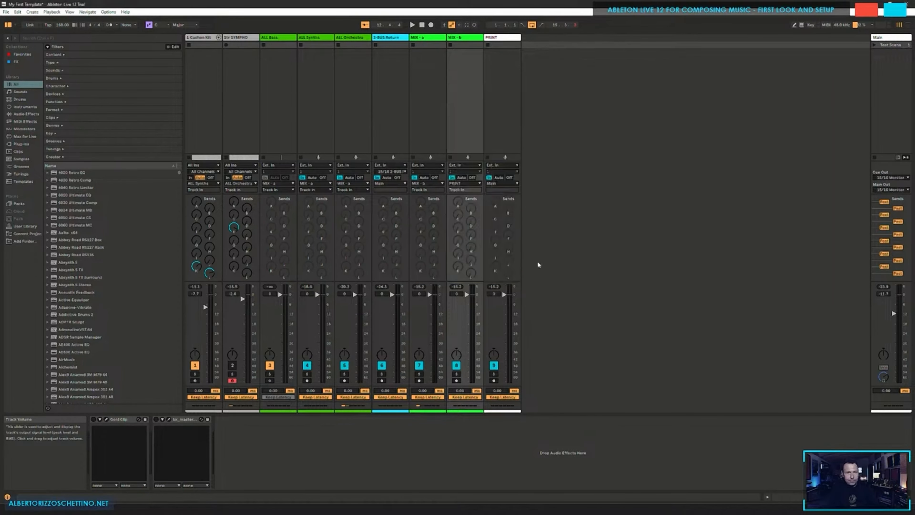
left_click(169, 419)
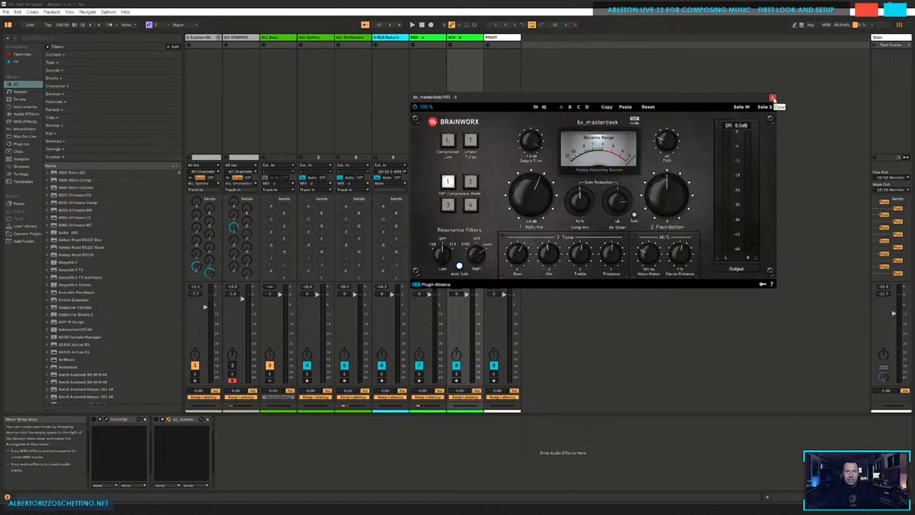
left_click(773, 97)
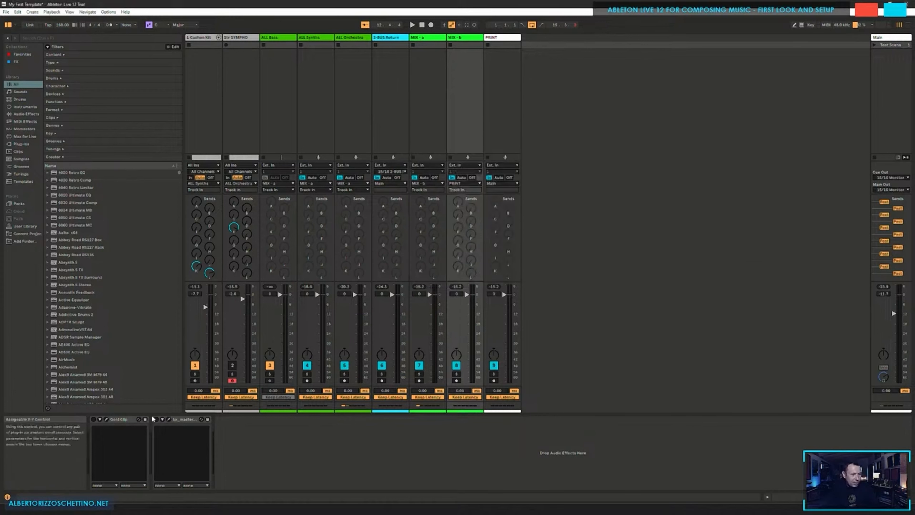
Step: Group Gold Clip and bx_masterdesk on the MIX - b bus into an audio effect rack
left_click(130, 420)
left_click(183, 419, "shift")
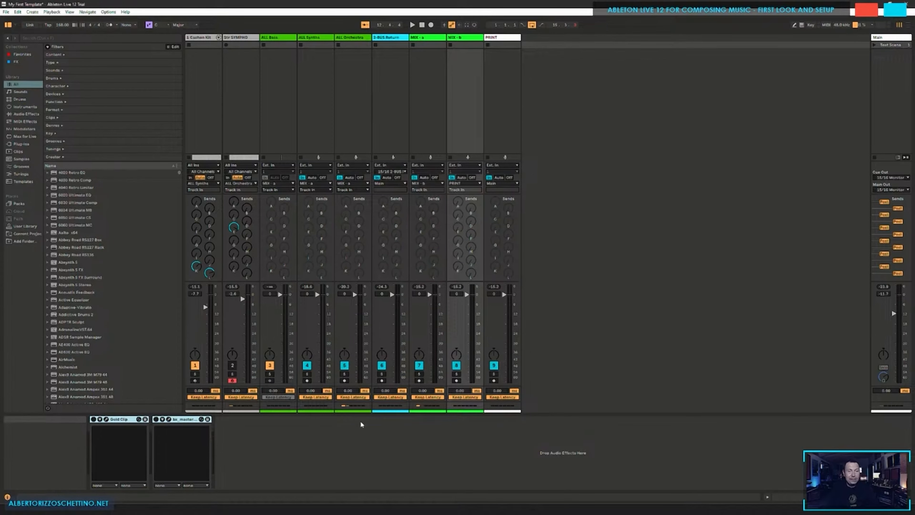
key("ctrl+g")
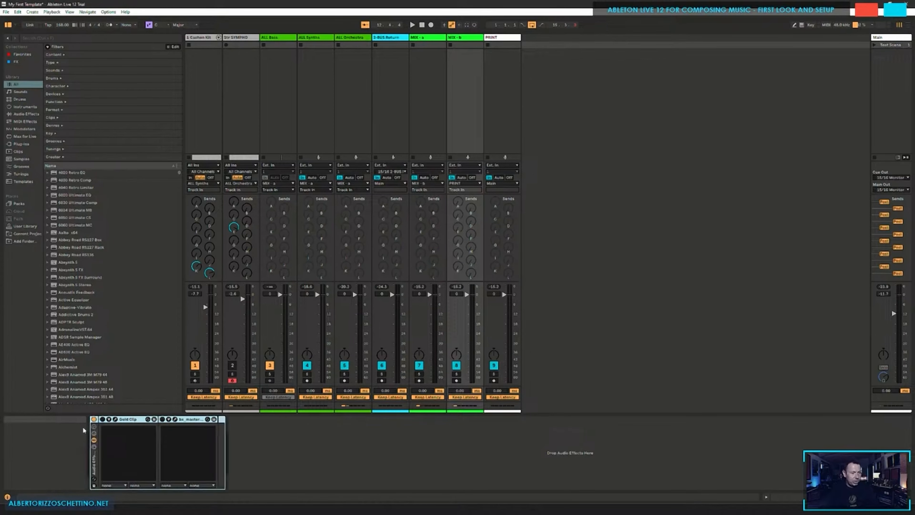
Step: Set the MIX - b rack's info text to the owner's first name in possessive form followed by "Styleser Mix Bus"
right_click(94, 463)
left_click(110, 403)
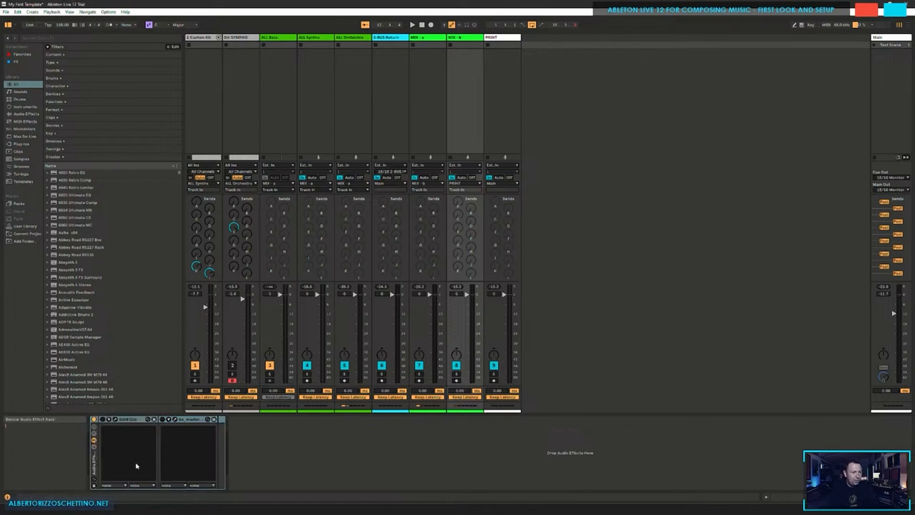
type("Alberto's")
type(" Styles")
type("er M")
type("ix Bus")
left_click(293, 452)
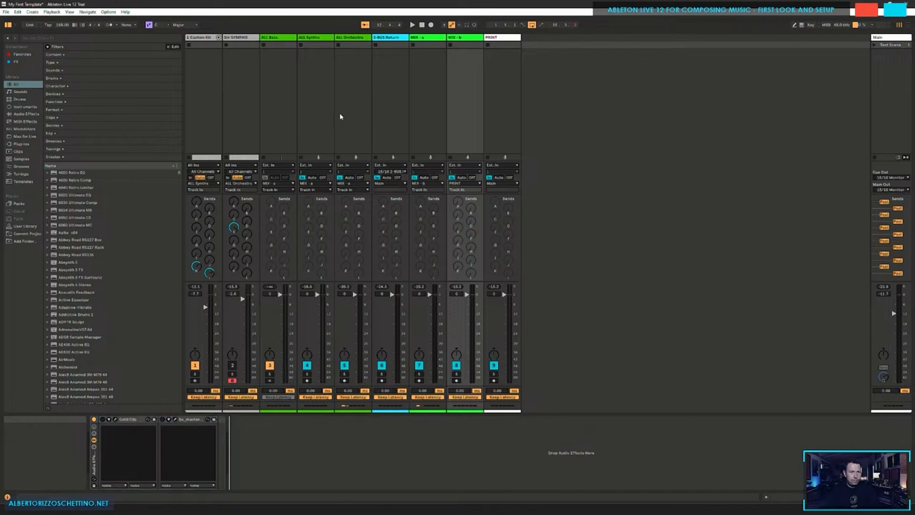
Step: Edit the info text of the rack on the MIX - a bus so that it ends in "Mix Bus A"
left_click(426, 38)
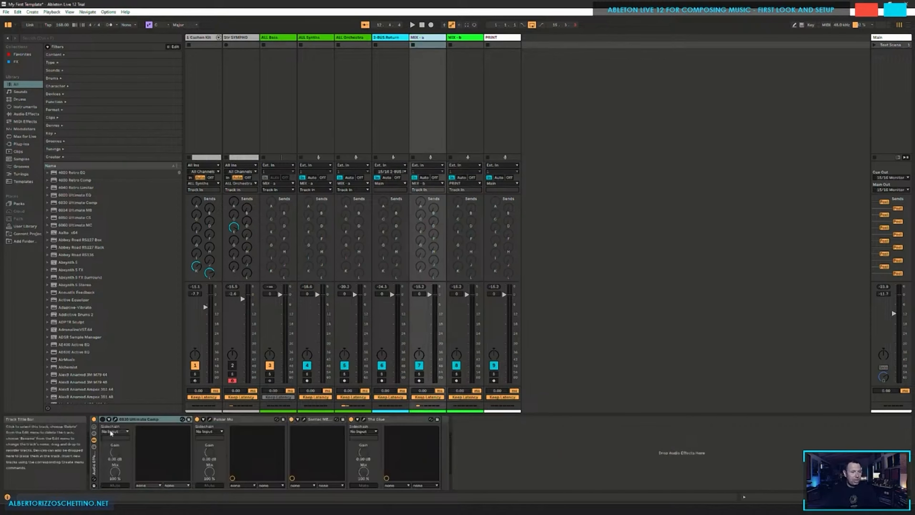
left_click(87, 463)
right_click(95, 463)
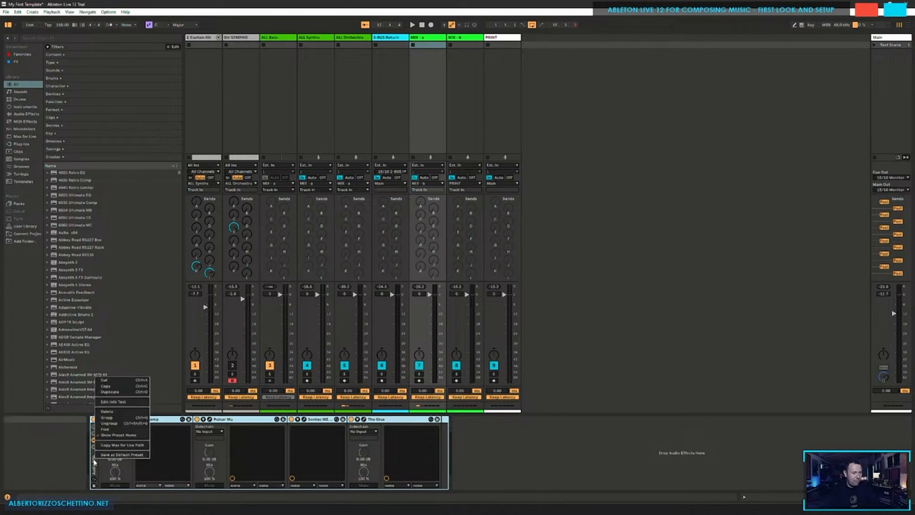
left_click(114, 401)
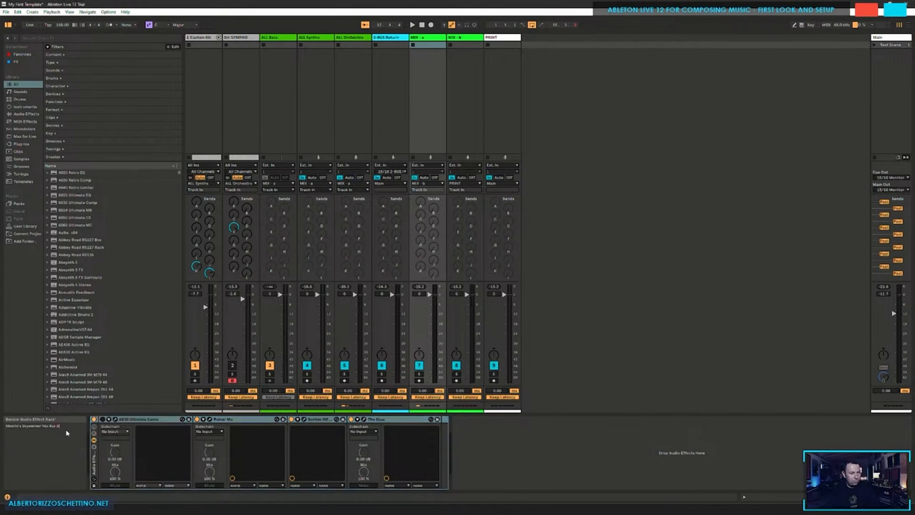
left_click(498, 448)
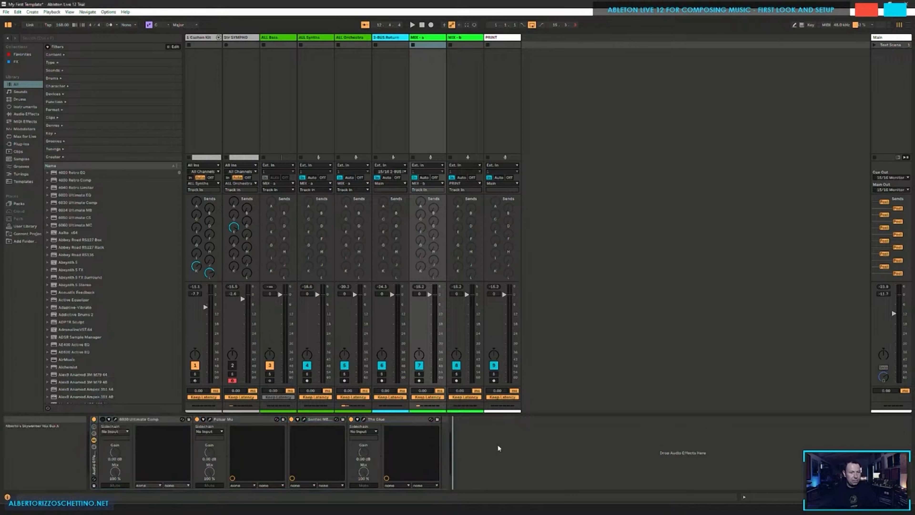
Step: Fold The Glue on the MIX - a bus to its narrow form and unfold it again
left_click(403, 419)
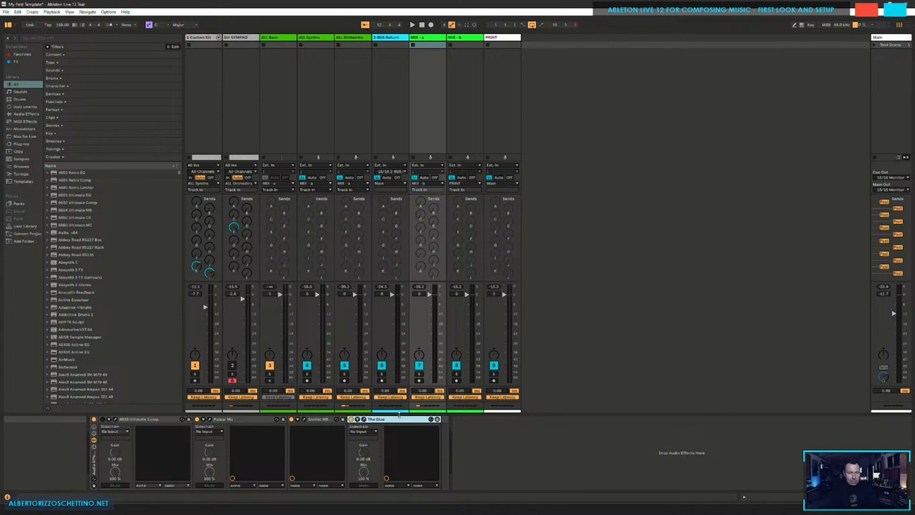
right_click(398, 419)
left_click(391, 435)
double_click(396, 419)
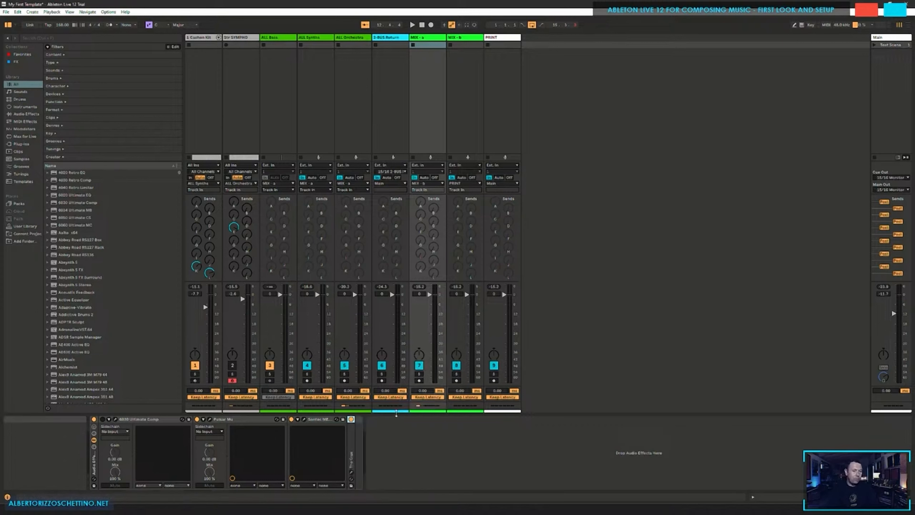
double_click(352, 436)
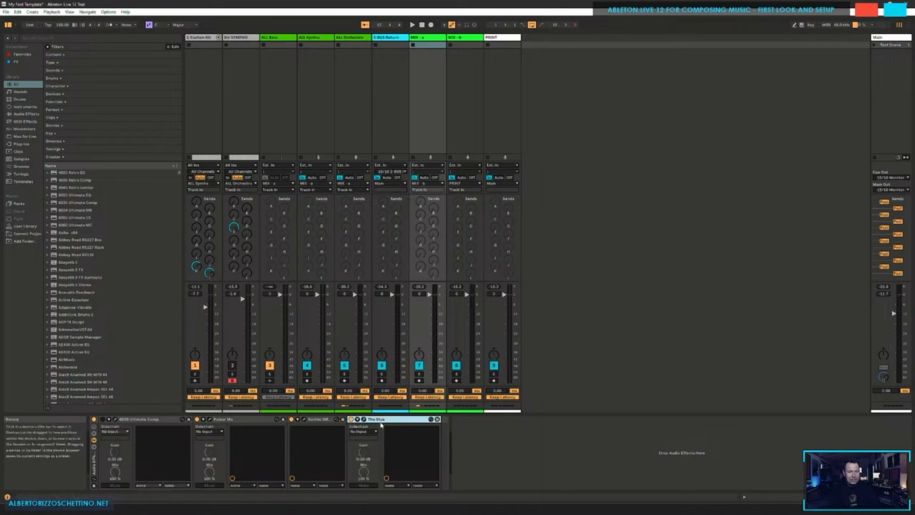
Step: Fold and unfold the whole audio effect rack on the MIX - a bus, including its device chain
left_click(445, 442)
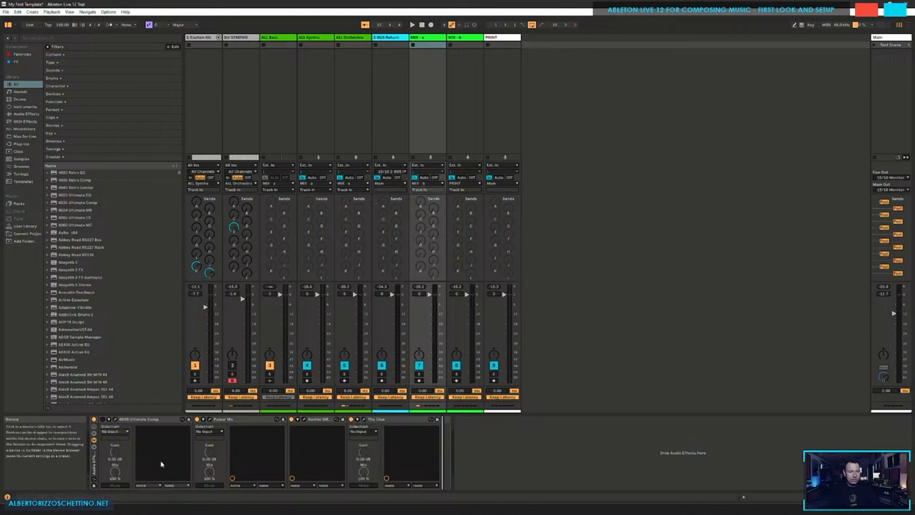
double_click(95, 467)
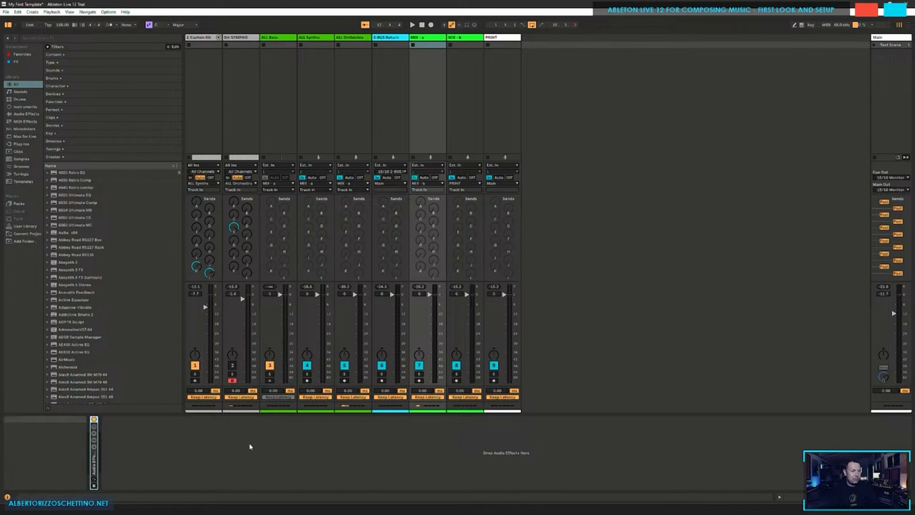
key("plus")
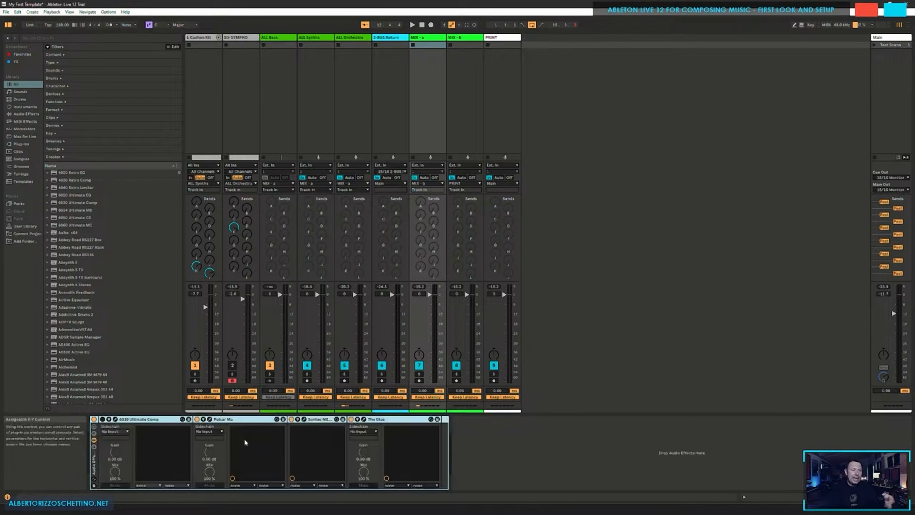
key("minus")
key("plus")
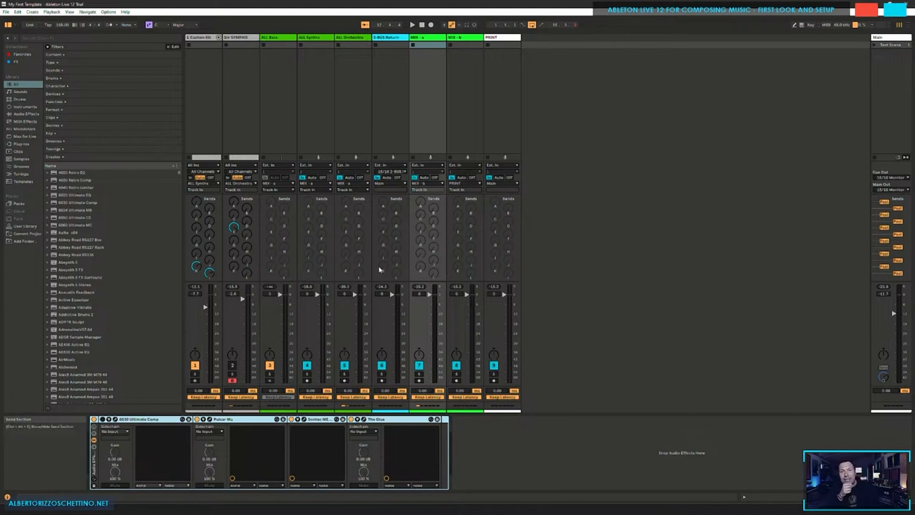
Step: View bx_masterdesk on the MIX - b bus, moving its window aside and closing it
left_click(459, 66)
left_click(175, 420)
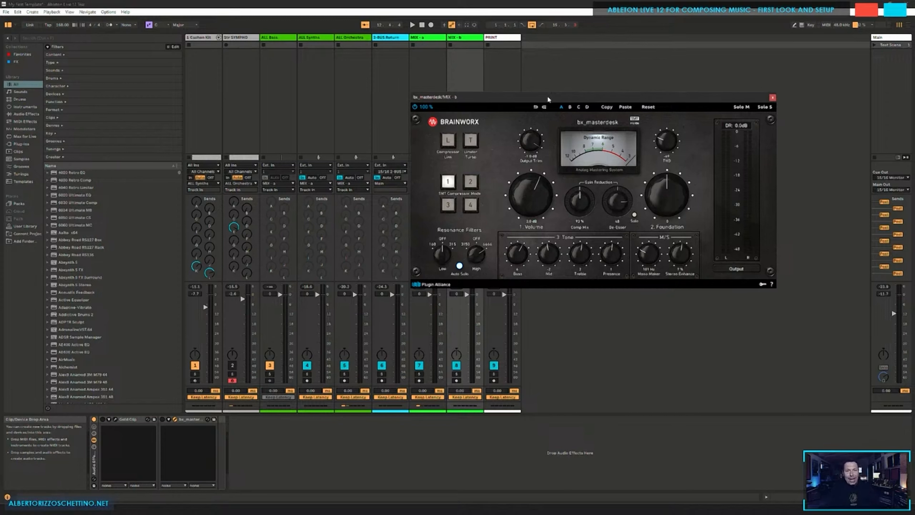
left_click_drag(540, 96, 602, 81)
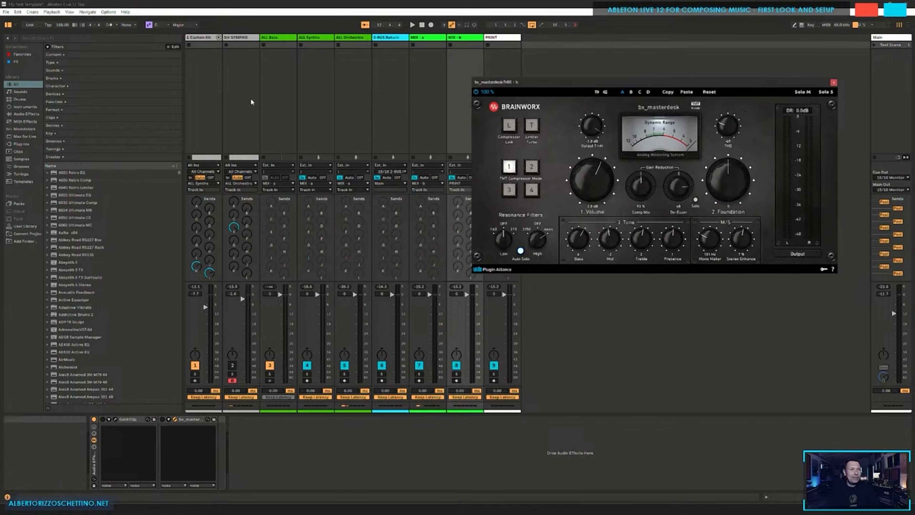
left_click(832, 84)
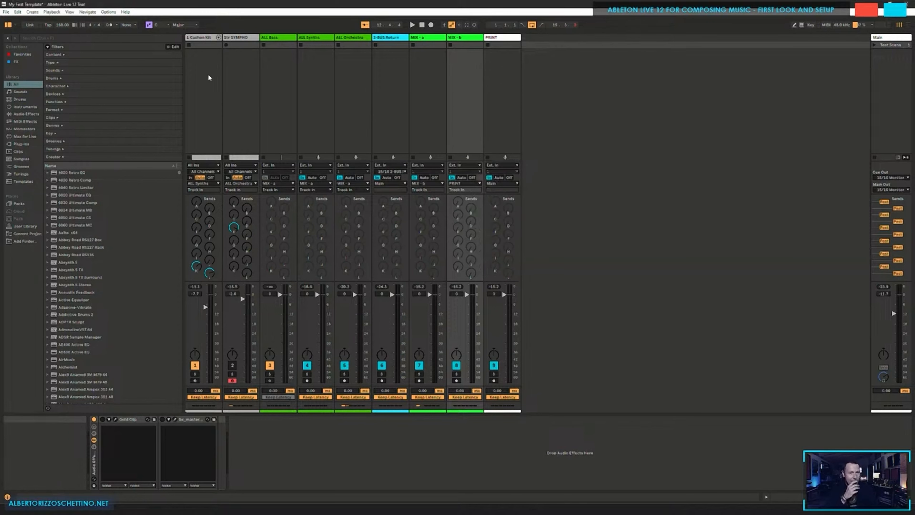
Step: Examine the Sontec MES-432D9D equalizer on the MIX - a bus, including its preset commands and analog model options, and close its window
left_click(233, 75)
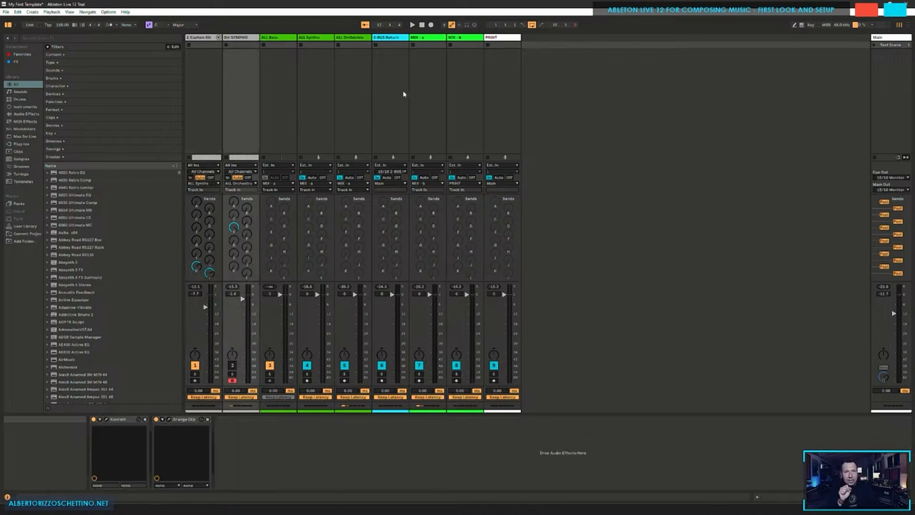
left_click(428, 85)
left_click(303, 418)
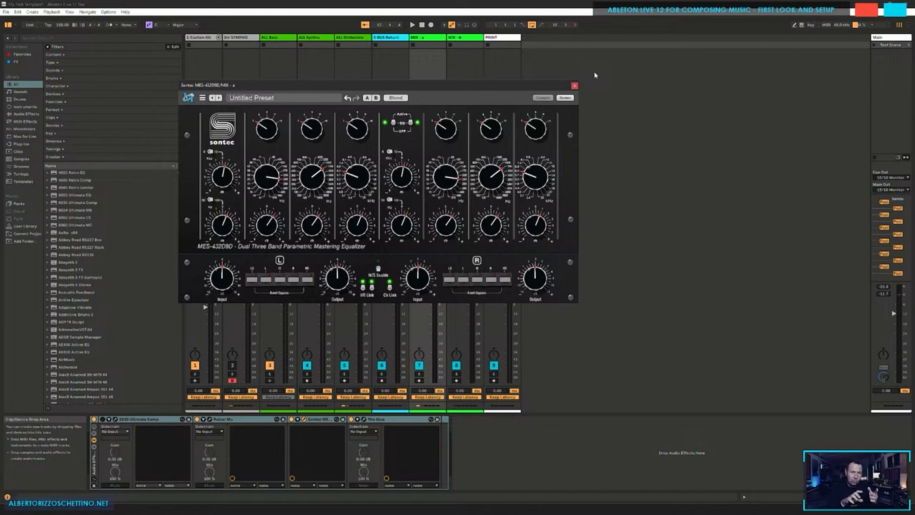
left_click(187, 99)
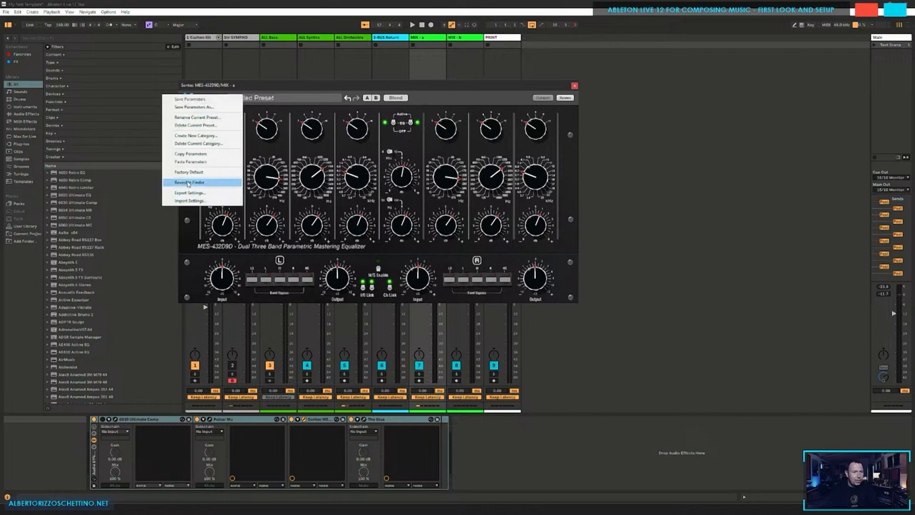
left_click(326, 89)
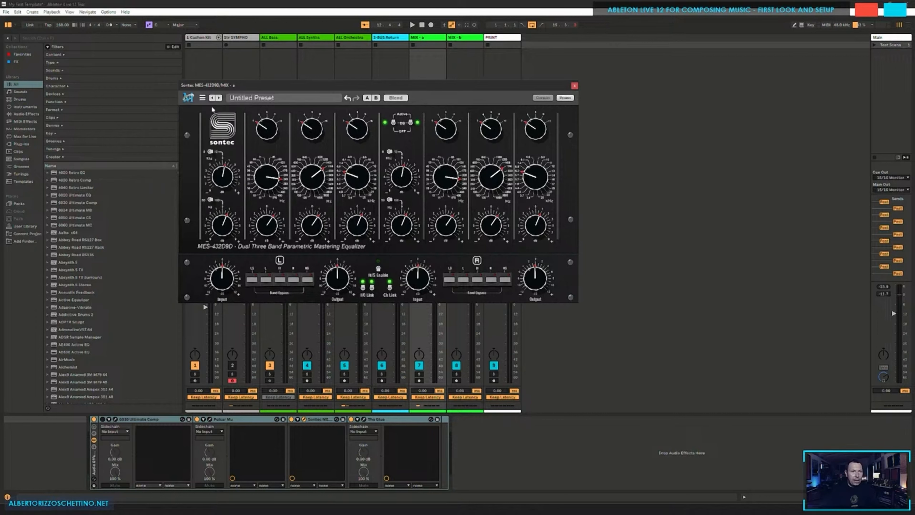
right_click(194, 134)
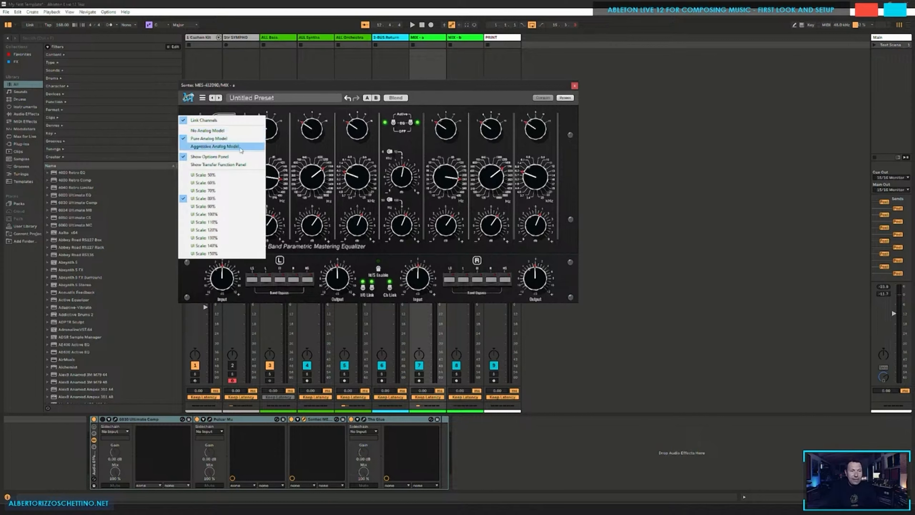
left_click(464, 91)
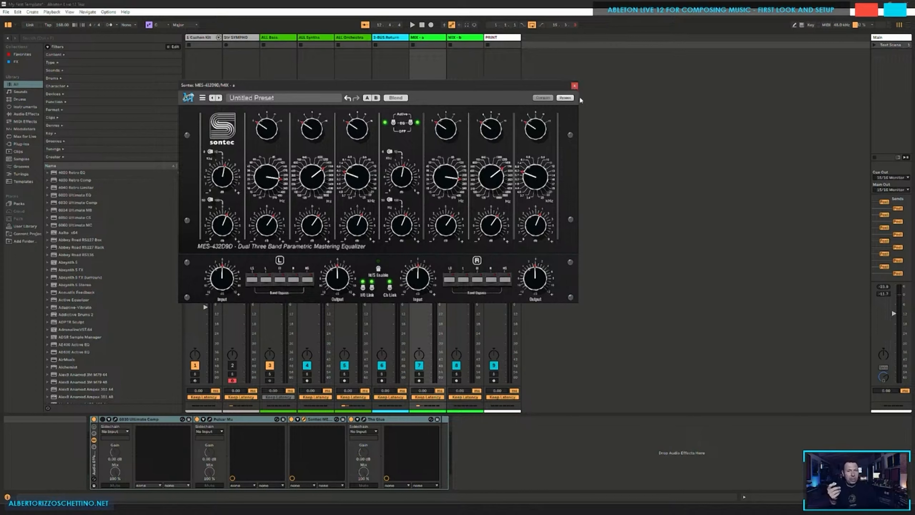
left_click(574, 88)
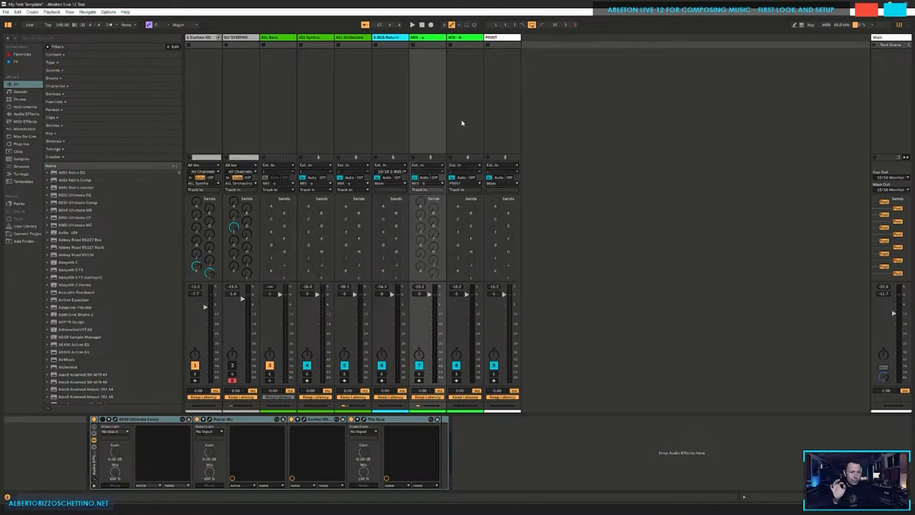
Step: Save the set and duplicate the Str SYMPHO track
key("ctrl+s")
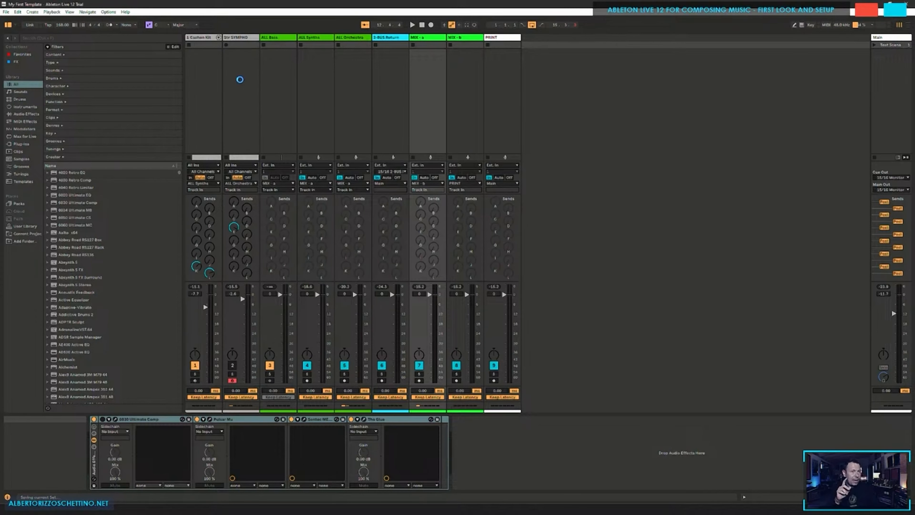
left_click(235, 83)
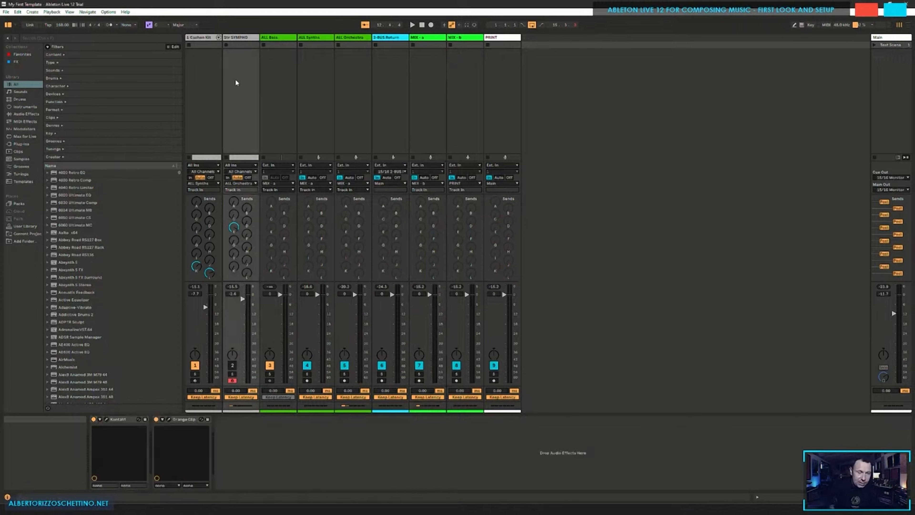
right_click(239, 39)
left_click(254, 55)
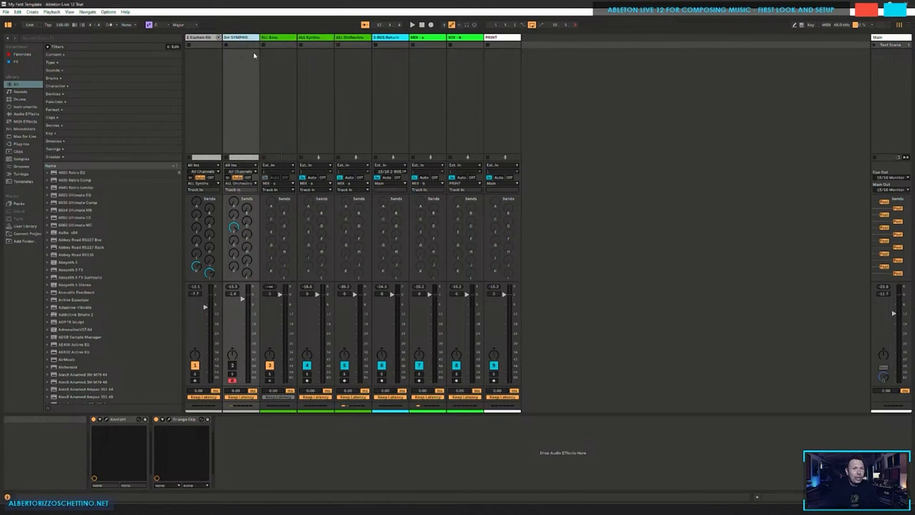
key("ctrl+d")
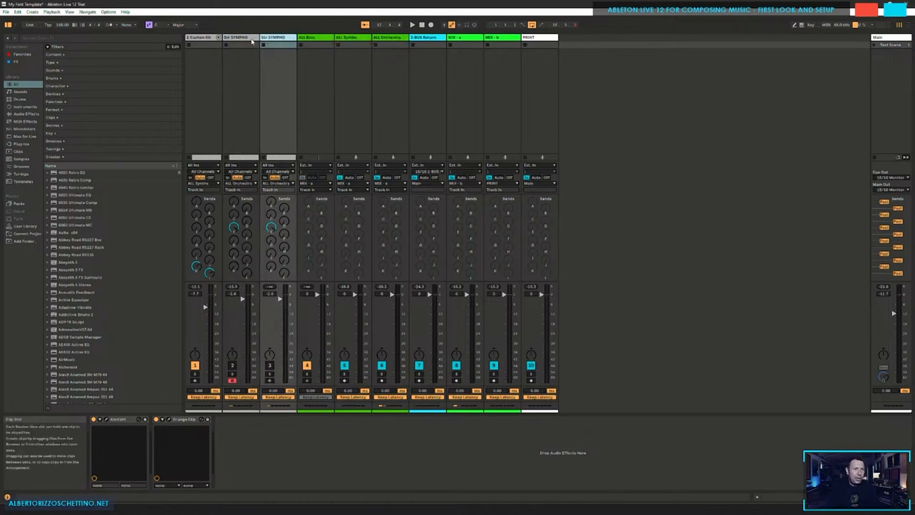
Step: Rename the first Str SYMPHO track as Bass and route its output to ALL Bass
left_click(243, 41)
key("ctrl+r")
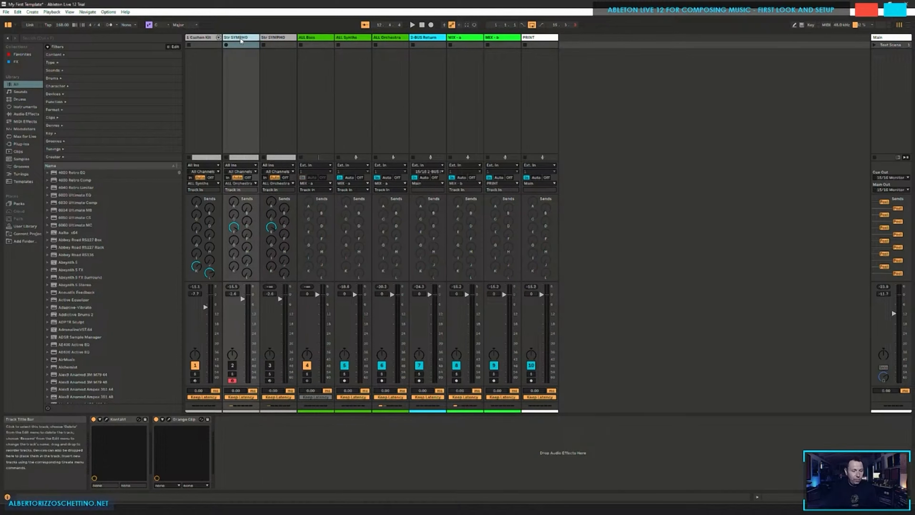
type("Bss")
left_click(248, 183)
left_click(248, 216)
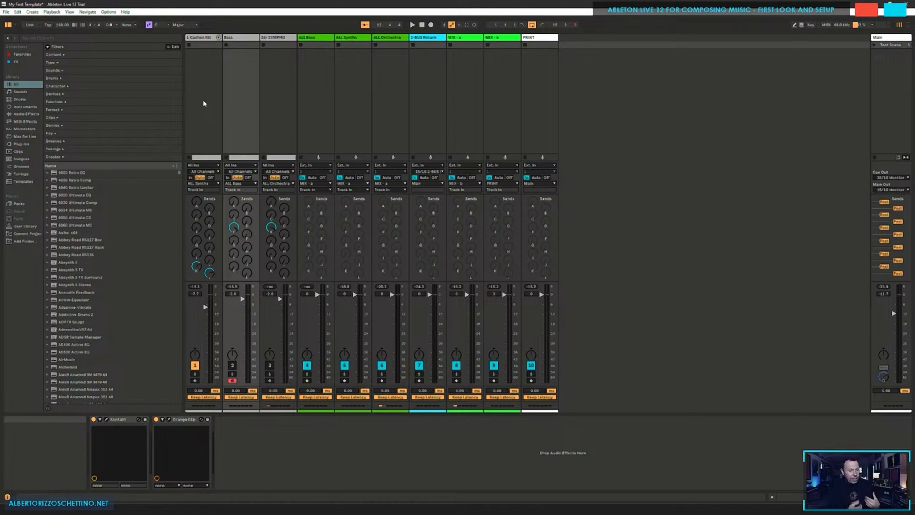
Step: Look through the browser's Sounds, Drums, Instruments, Audio Effects, MIDI Effects, Modulators and Max for Live categories
key("ctrl+f")
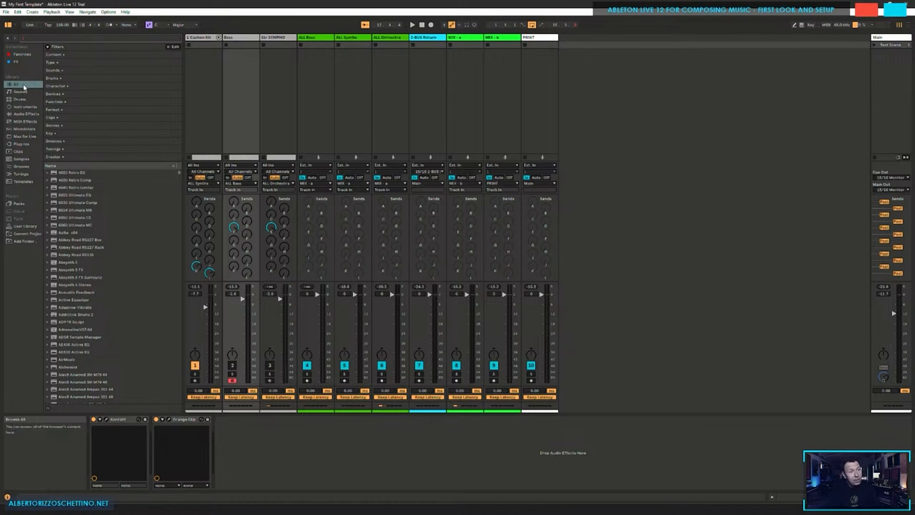
left_click(26, 92)
left_click(26, 99)
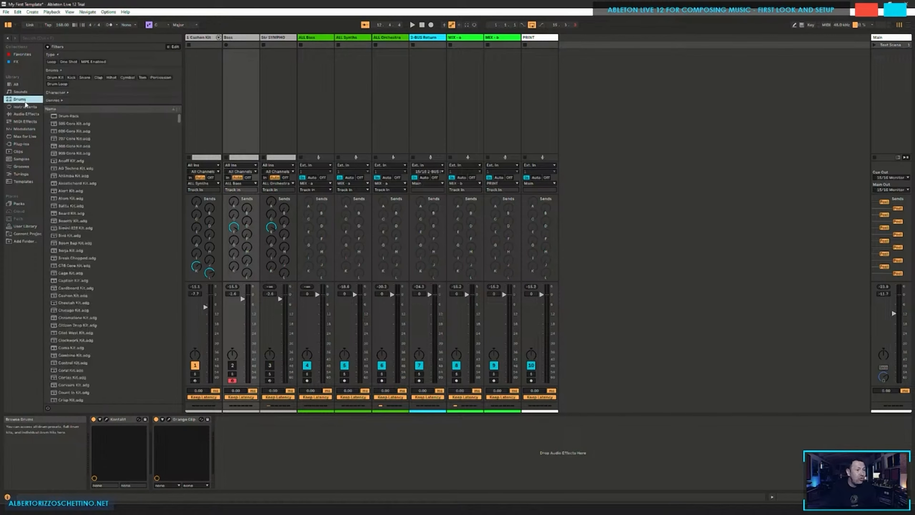
left_click(26, 107)
left_click(27, 115)
left_click(27, 122)
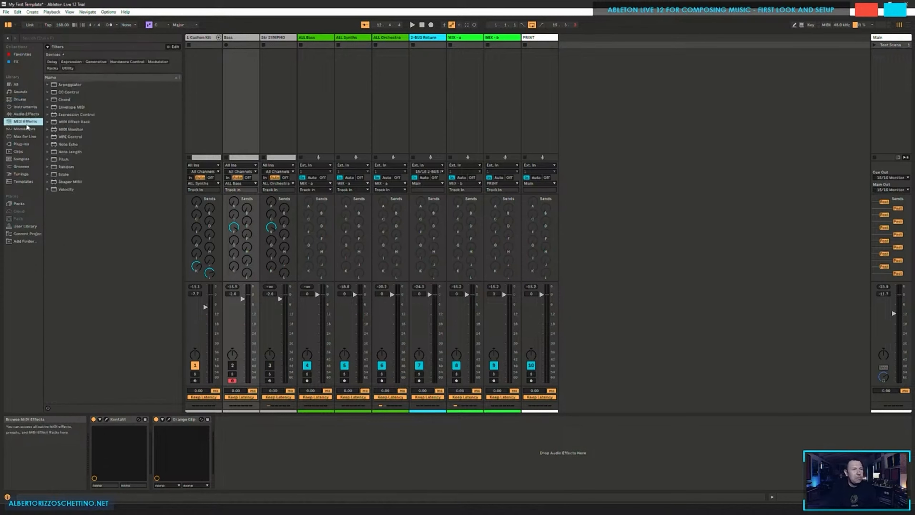
left_click(27, 129)
left_click(26, 136)
Step: Display the Plug-Ins category, remove its VST3 format filter and collapse the filter section
left_click(26, 144)
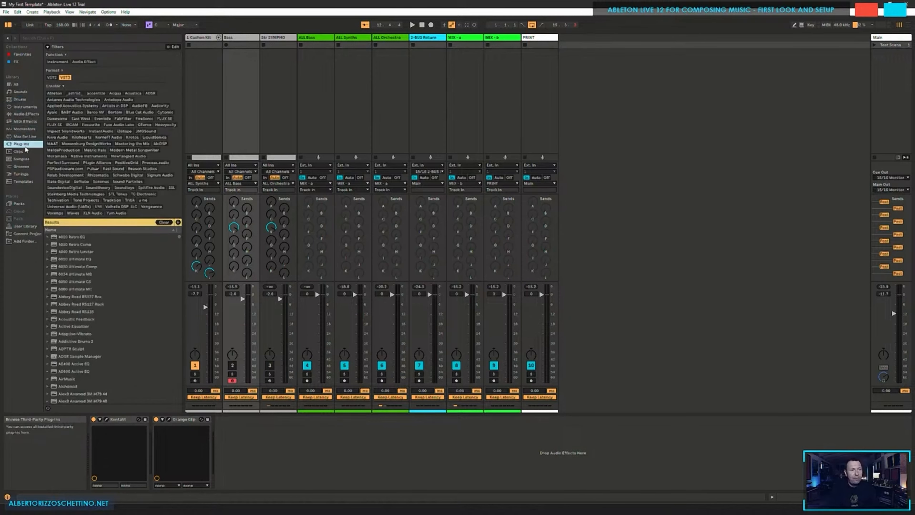
left_click(64, 77)
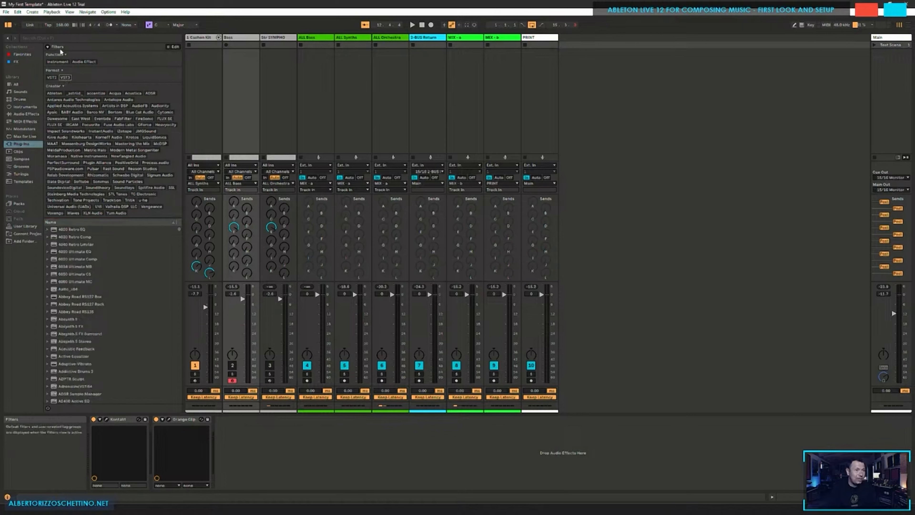
left_click(48, 46)
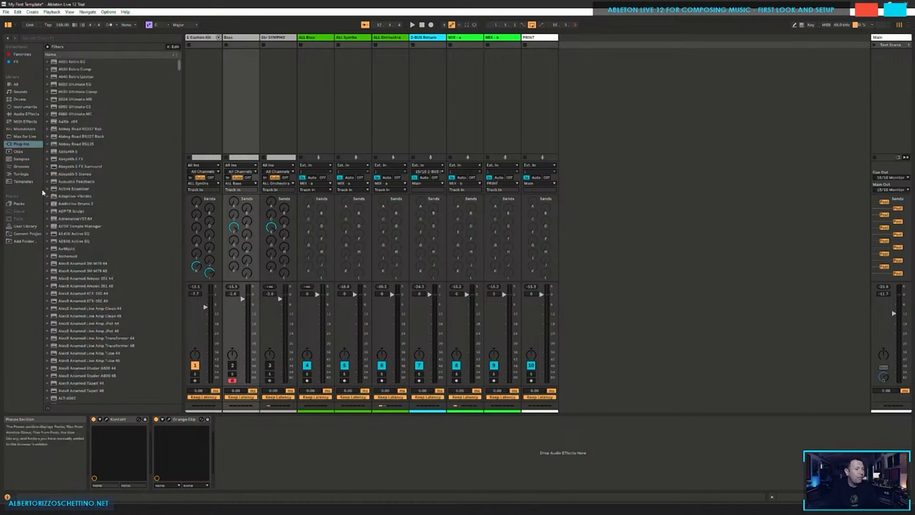
Step: Look through the browser's Clips, Samples, Grooves, Tunings, Templates and Packs categories
left_click(22, 151)
left_click(28, 160)
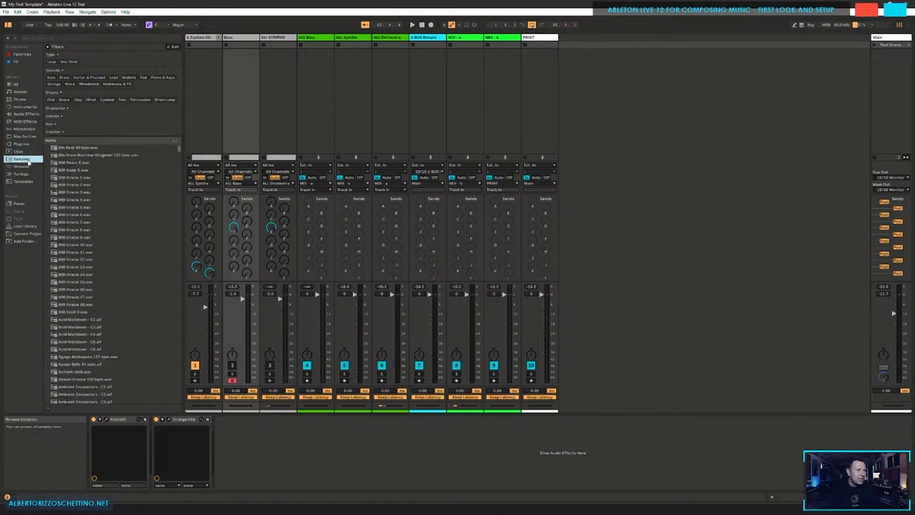
left_click(27, 167)
left_click(27, 174)
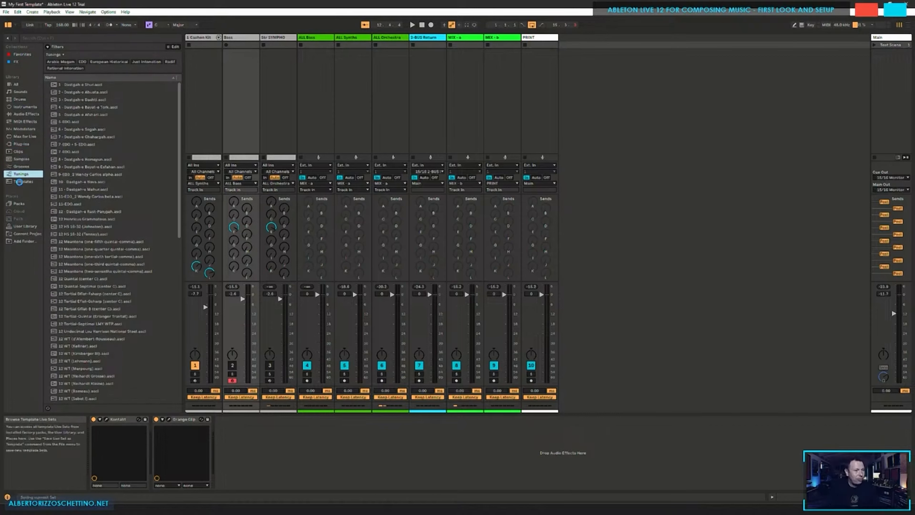
left_click(24, 182)
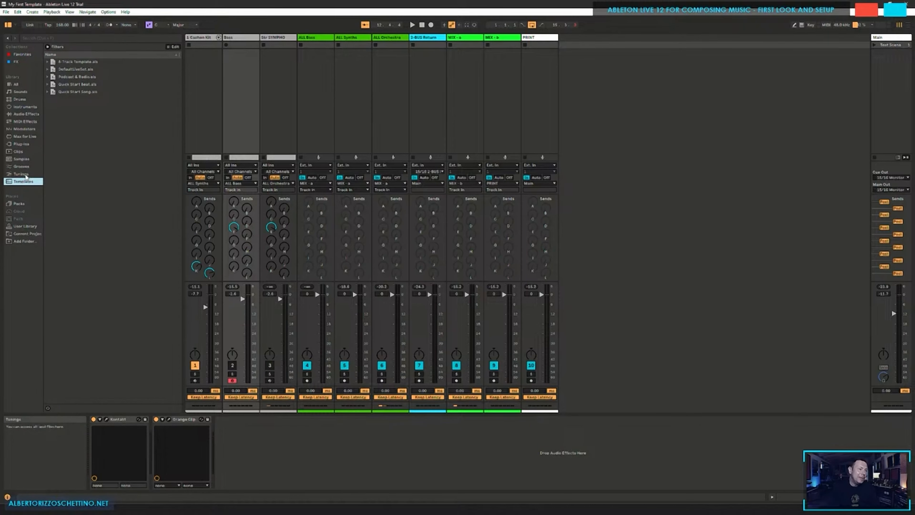
left_click(18, 203)
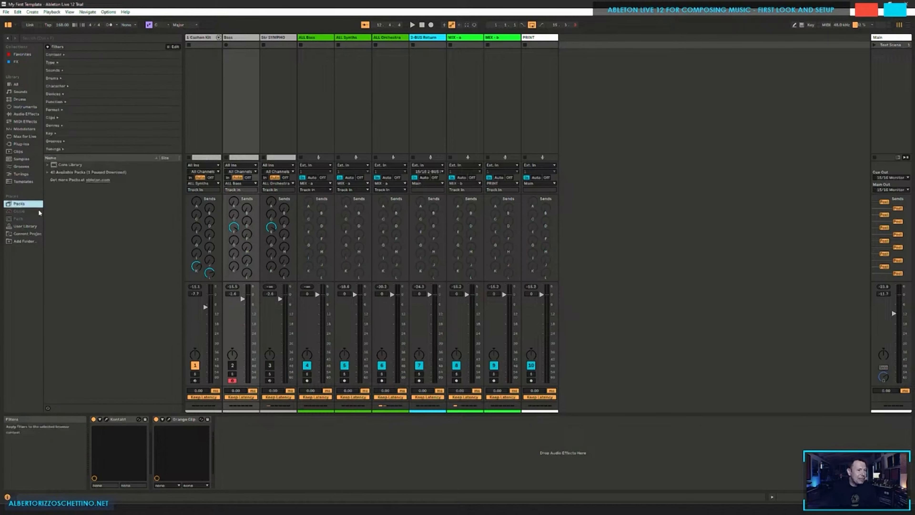
Step: Search all browser content for bass, look through the results and clear the search
left_click(18, 84)
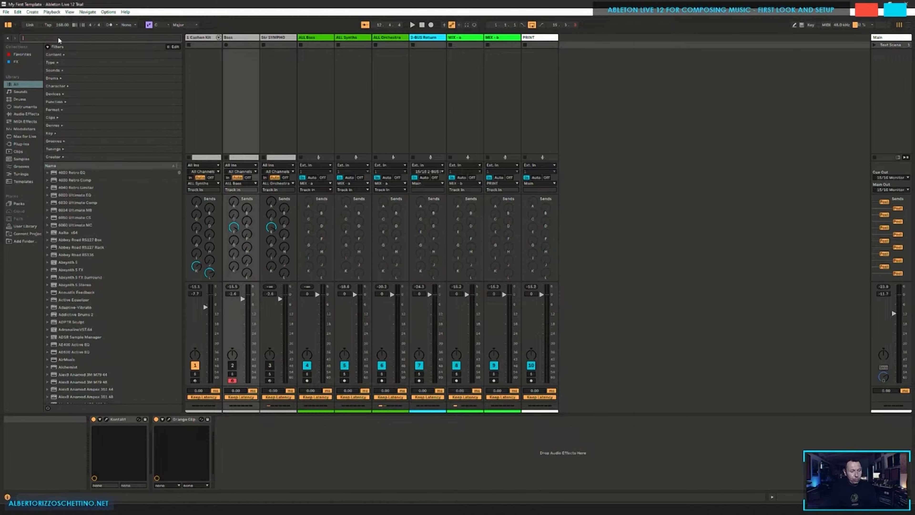
type("bass")
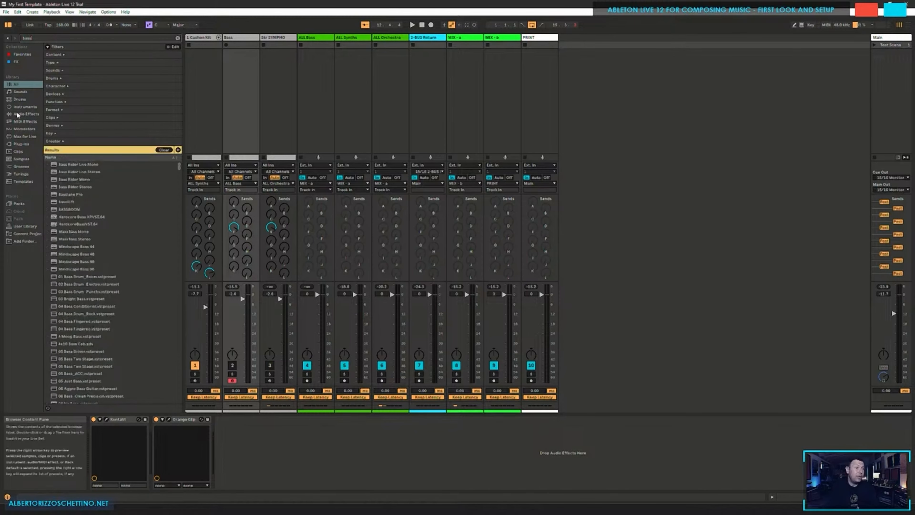
scroll(85, 246, "down", 5)
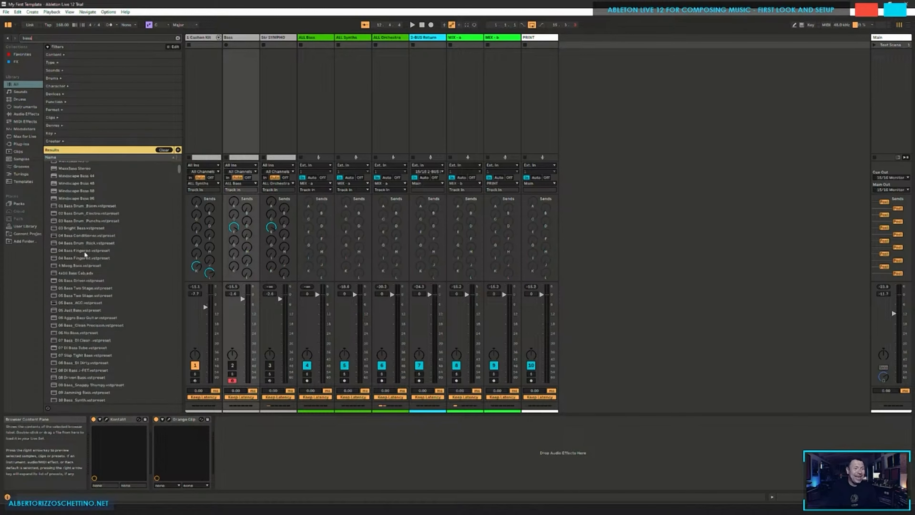
scroll(84, 251, "up", 5)
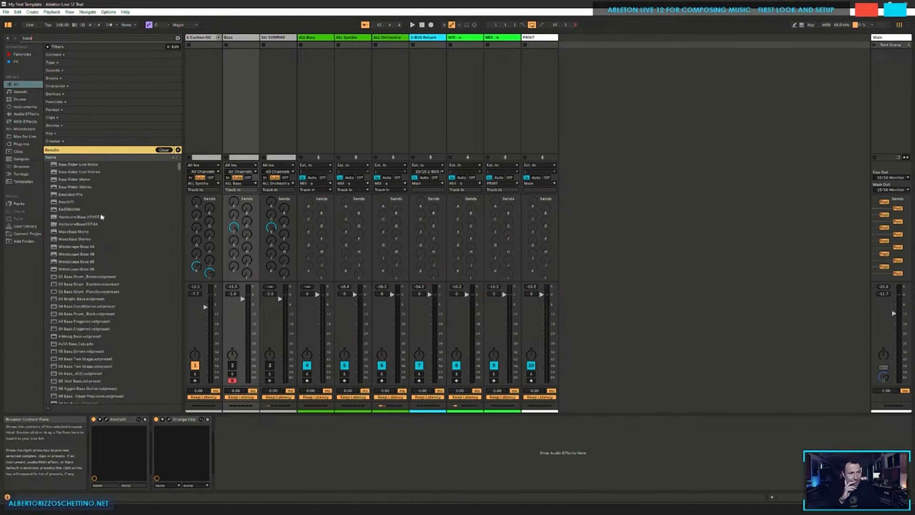
left_click(178, 38)
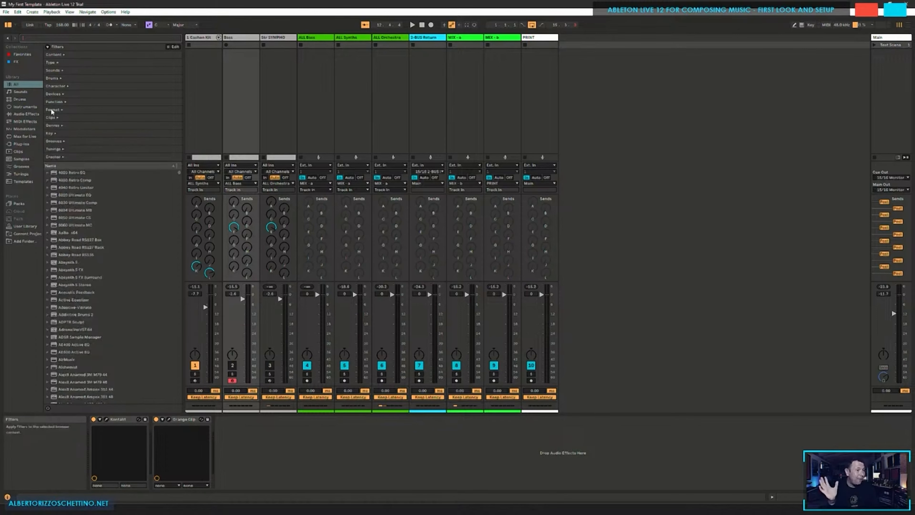
Step: Compare the contents of the browser's Instruments and Sounds categories
left_click(27, 108)
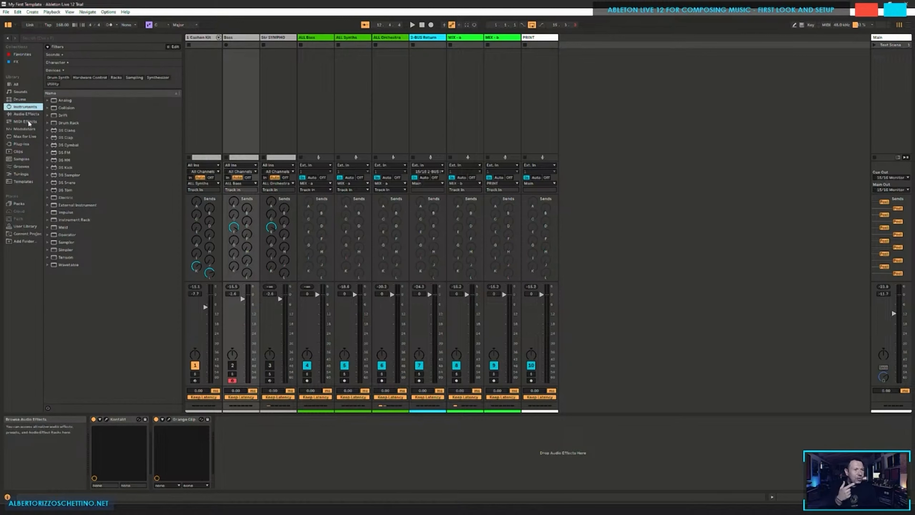
left_click(22, 93)
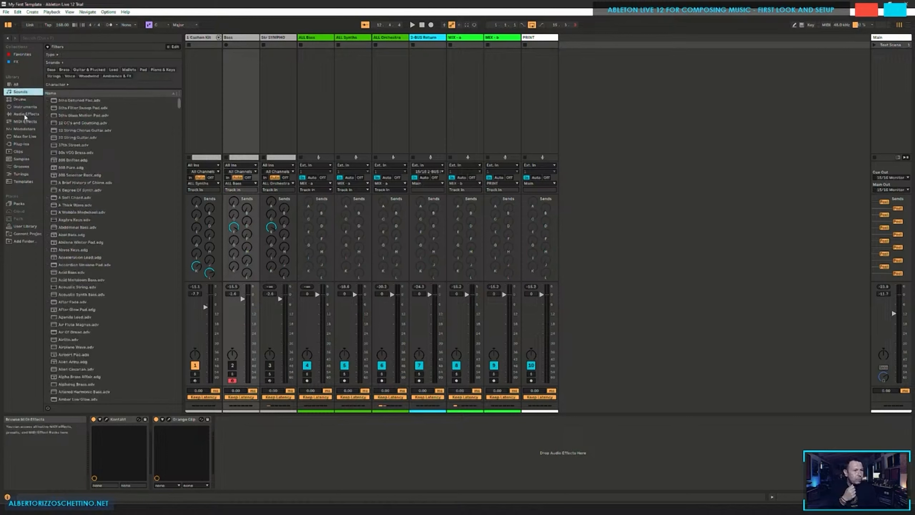
left_click(25, 107)
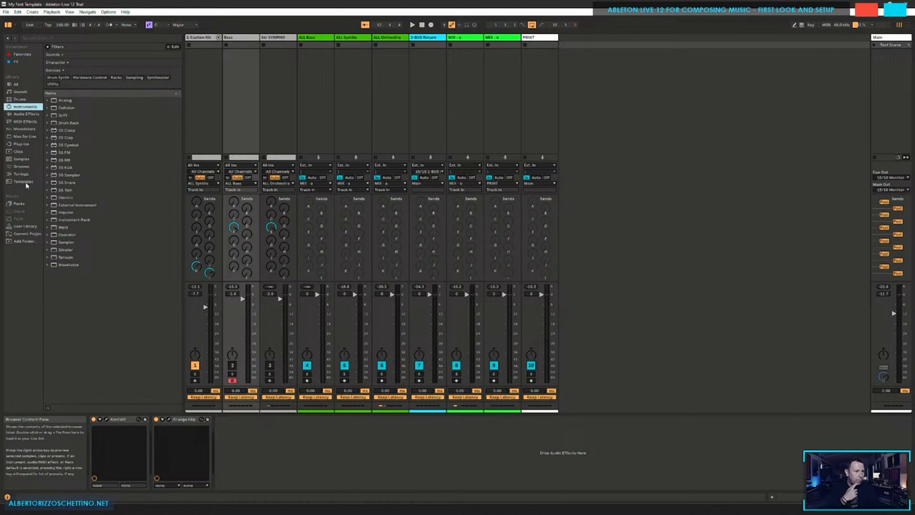
Step: Filter the Sounds category by Bass and load the Bass Grinder preset in place of Kontakt on the Bass track
left_click(18, 93)
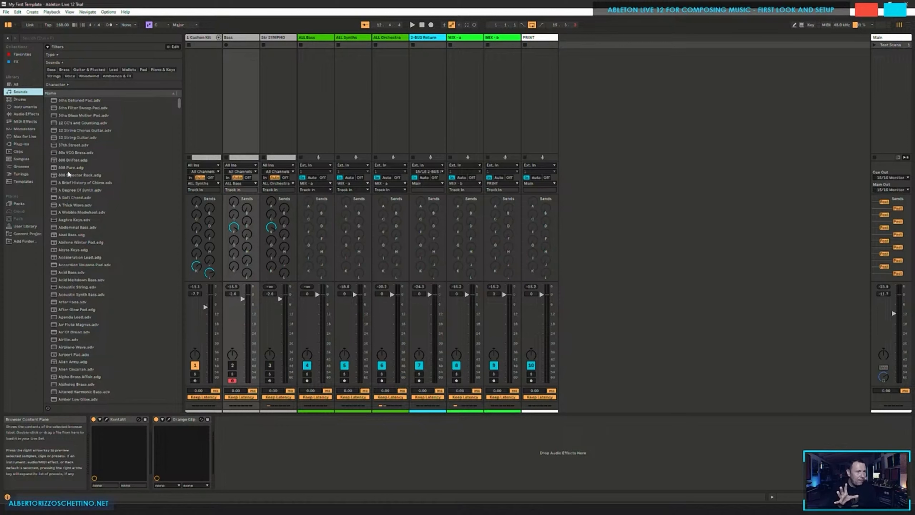
left_click(52, 69)
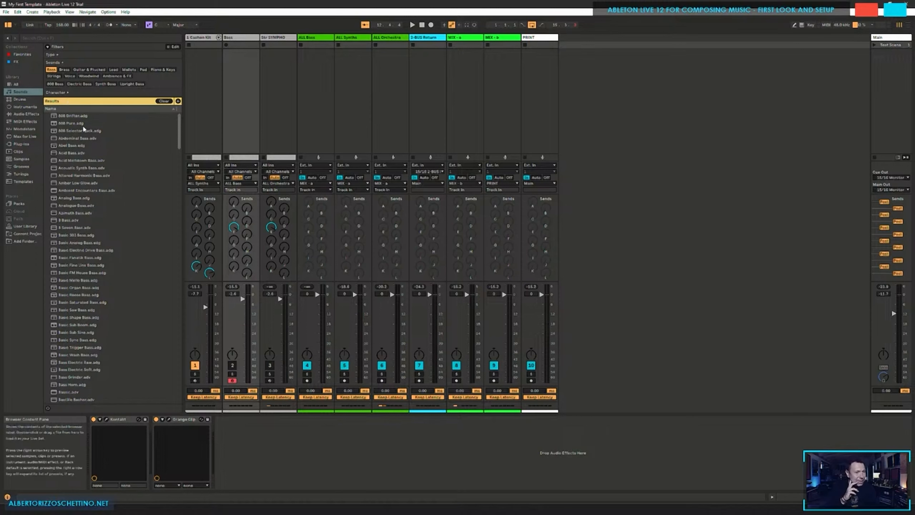
scroll(73, 224, "down", 3)
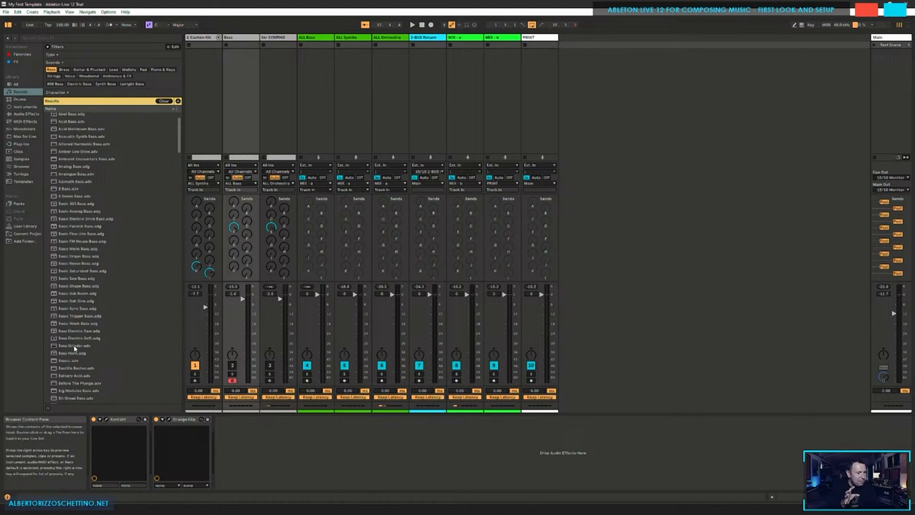
left_click(74, 346)
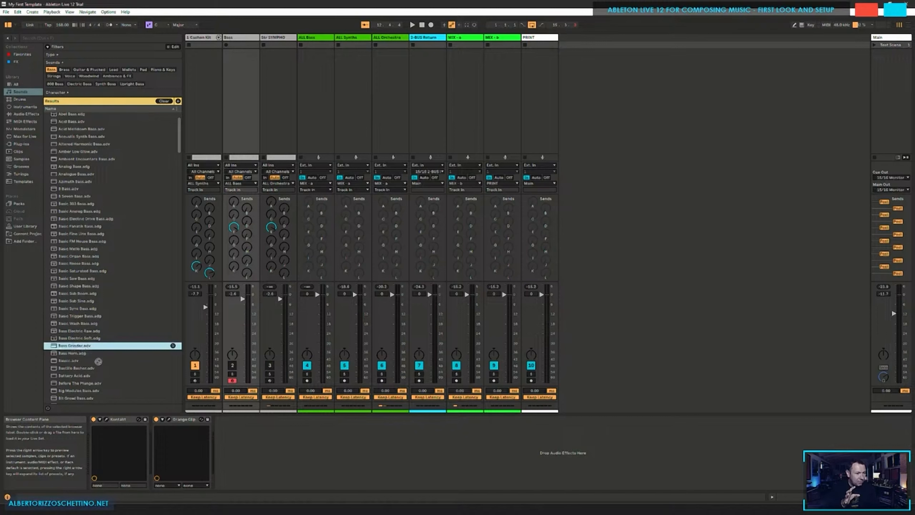
left_click_drag(98, 361, 118, 441)
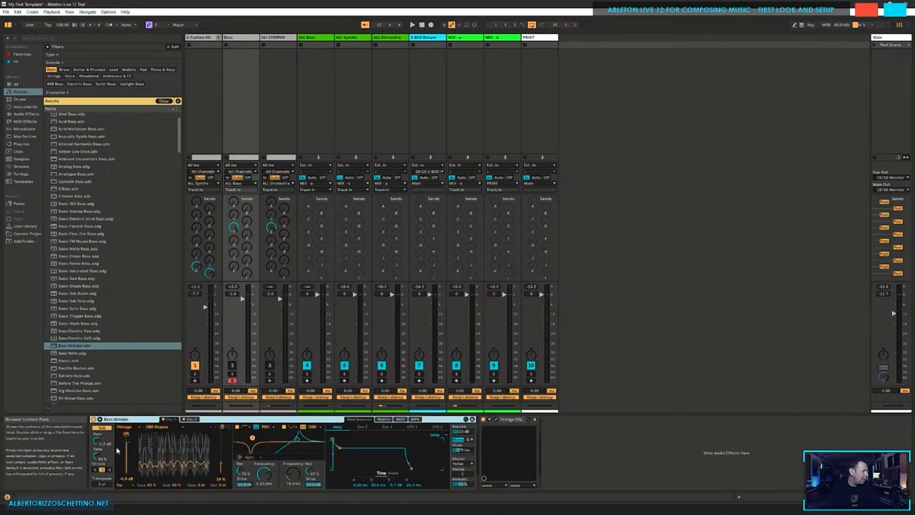
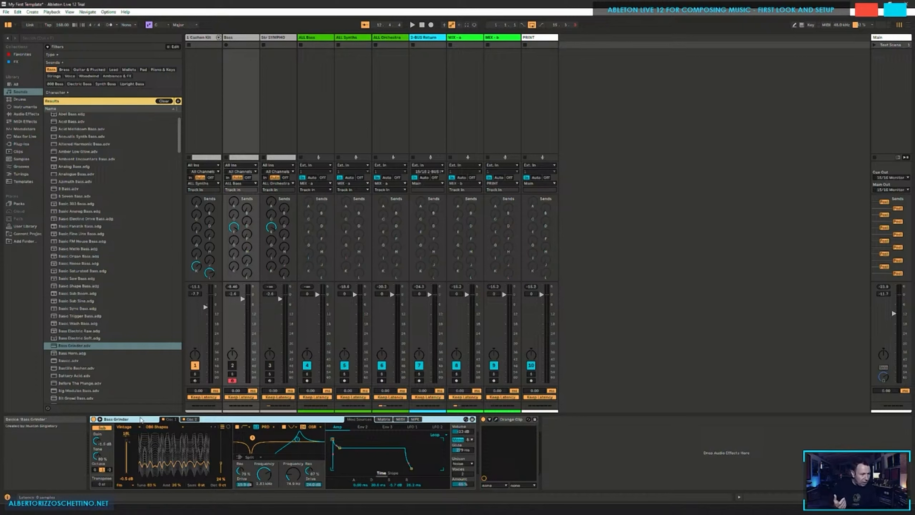
Step: Save the set, open the Bass track's Orange Clip plug-in window and move it clear of the mixer tracks
key("ctrl+s")
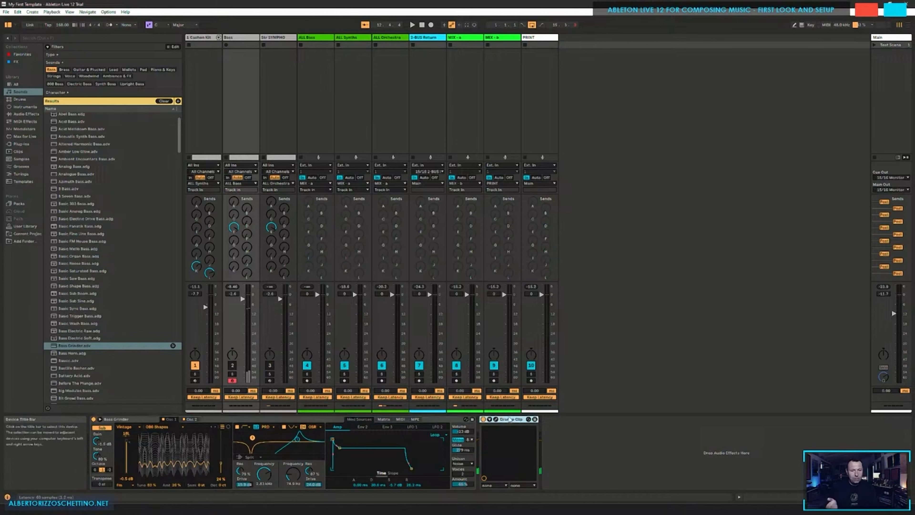
left_click(495, 419)
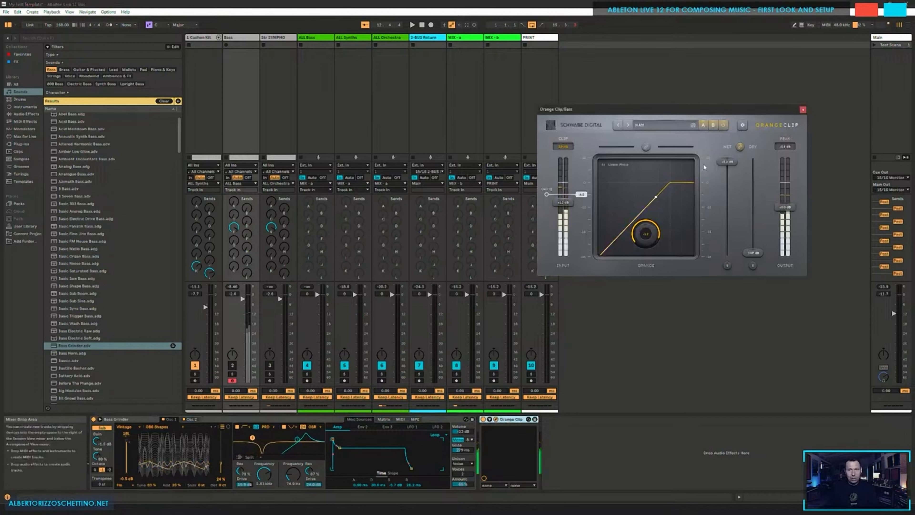
left_click_drag(794, 104, 837, 63)
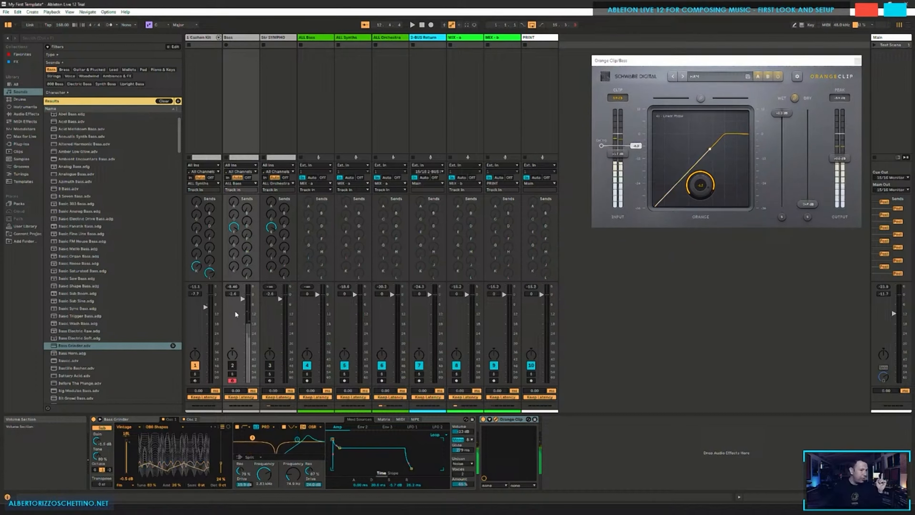
Step: Disarm and re-arm the Bass track for recording, and turn its track activator on
left_click(233, 380)
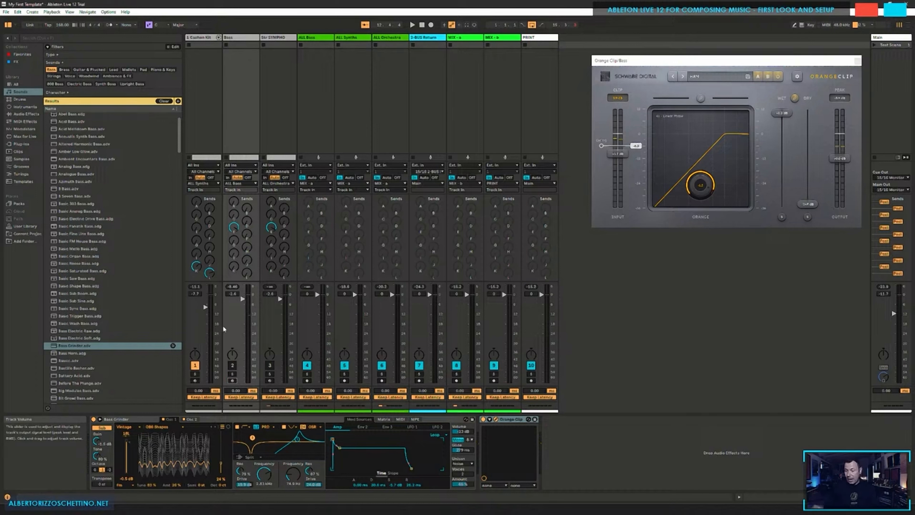
left_click(233, 380)
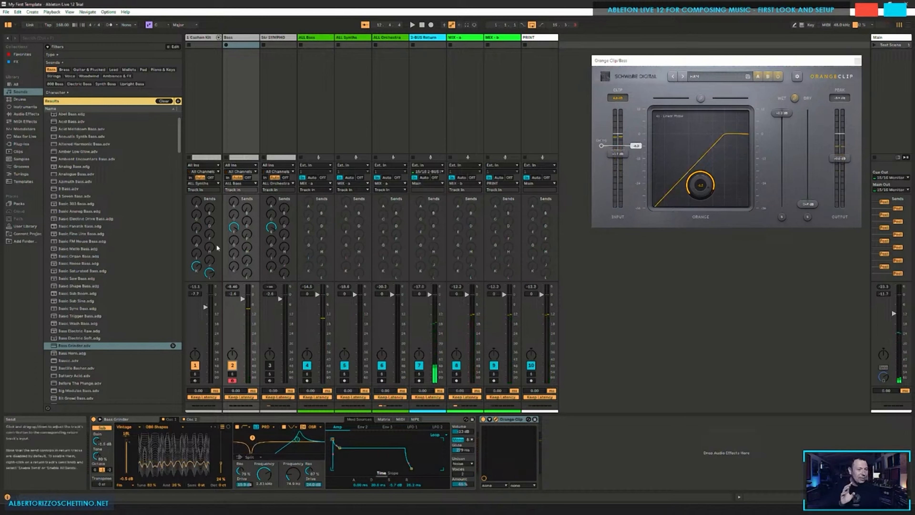
Step: Switch between the Bass track and its neighbouring tracks to compare their device chains and plug-in window display
left_click(214, 118)
left_click(232, 105)
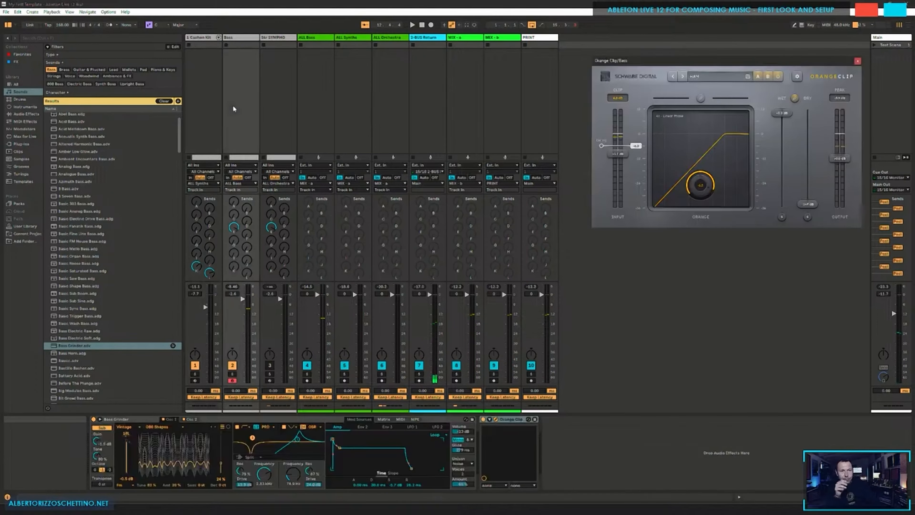
left_click(276, 119)
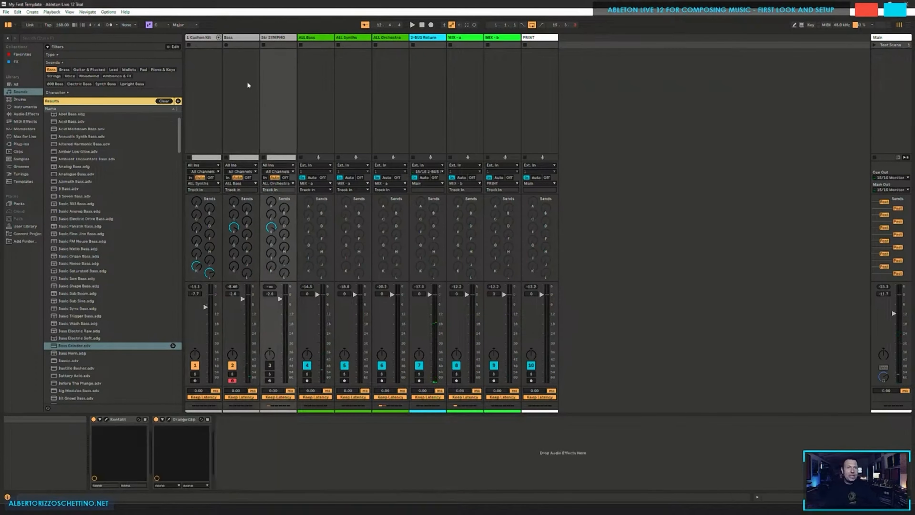
left_click(240, 82)
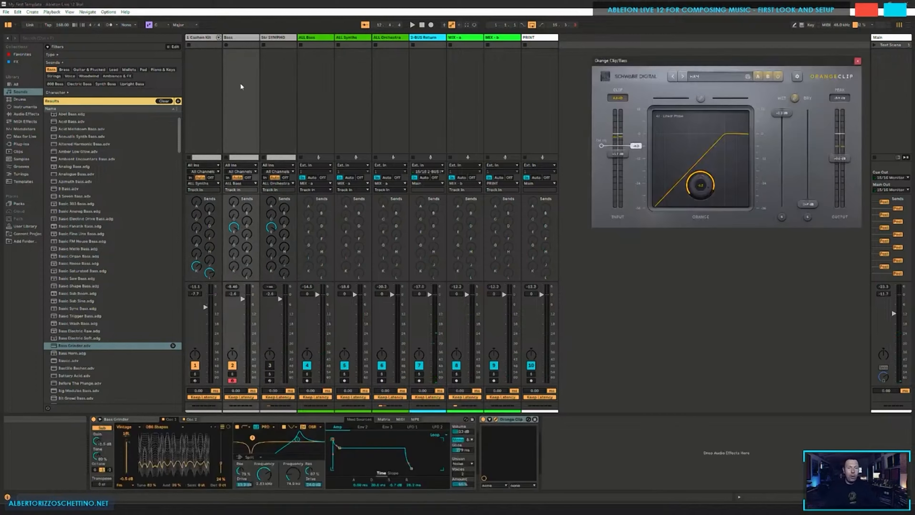
left_click(279, 106)
left_click(240, 113)
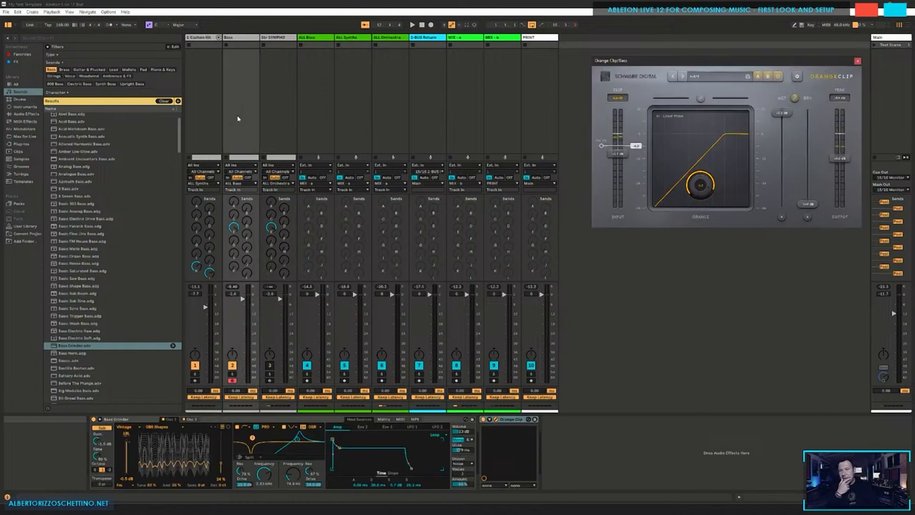
Step: Select the drum kit, Bass and Str SYMPHO tracks in turn to compare which plug-in windows show for each
left_click(208, 94)
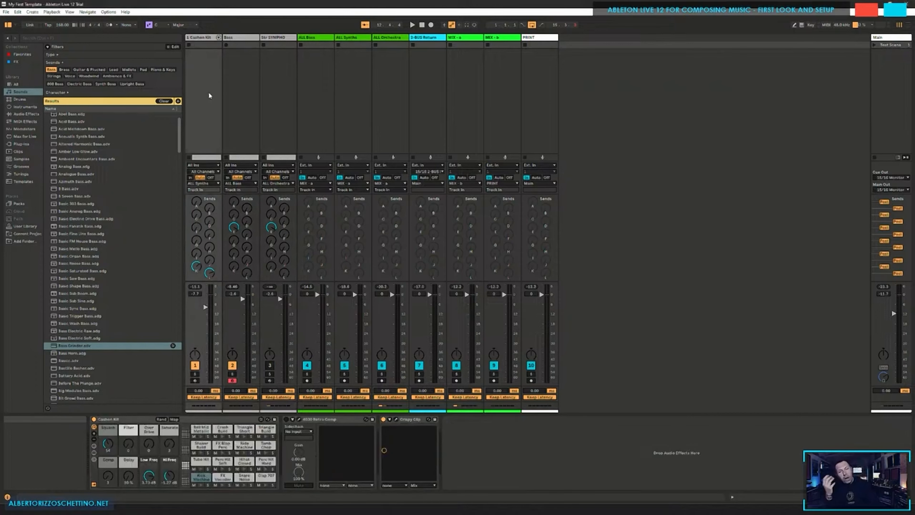
left_click(227, 89)
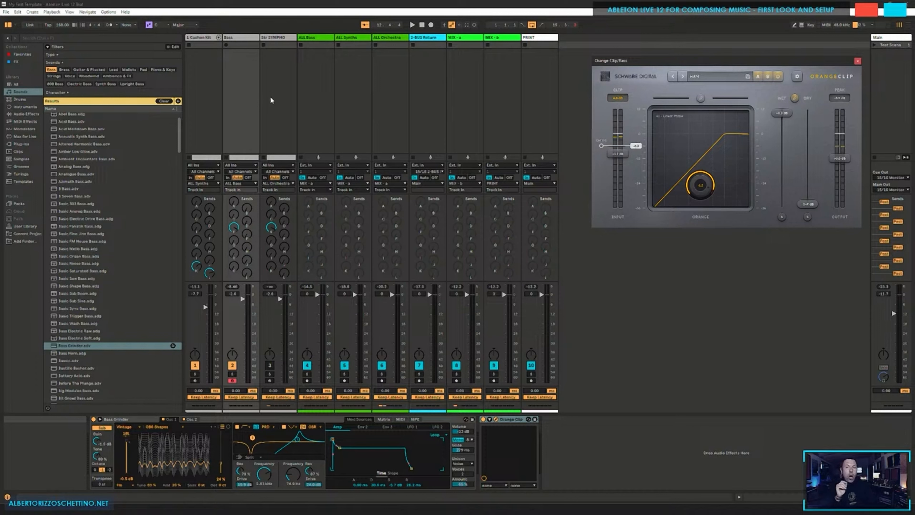
left_click(275, 93)
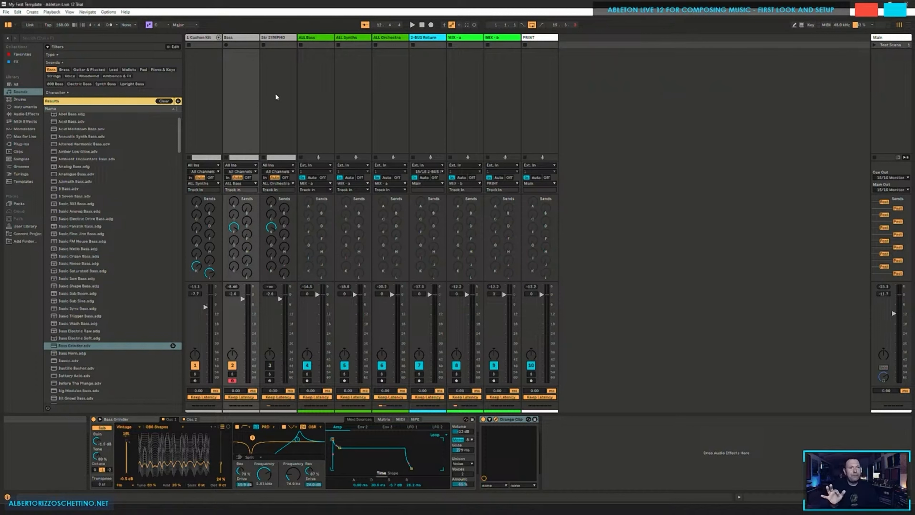
left_click(275, 93)
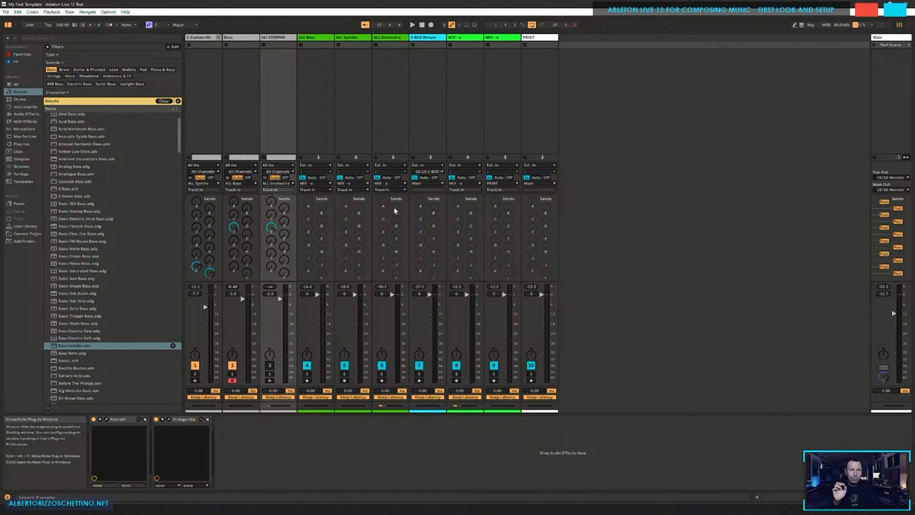
Step: Place the Str SYMPHO track's Kontakt and Orange Clip windows clear of the mixer tracks, leaving only Kontakt open
left_click_drag(596, 149, 647, 64)
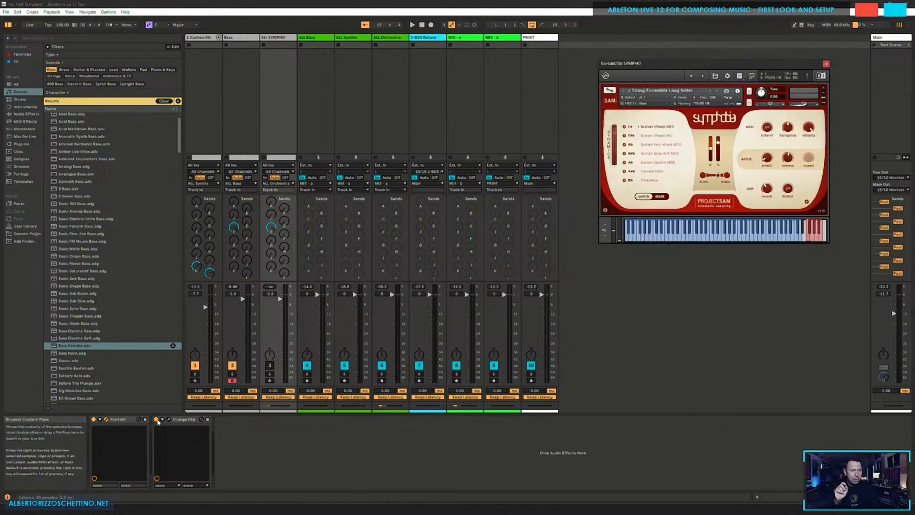
left_click(169, 419)
left_click_drag(714, 114, 755, 174)
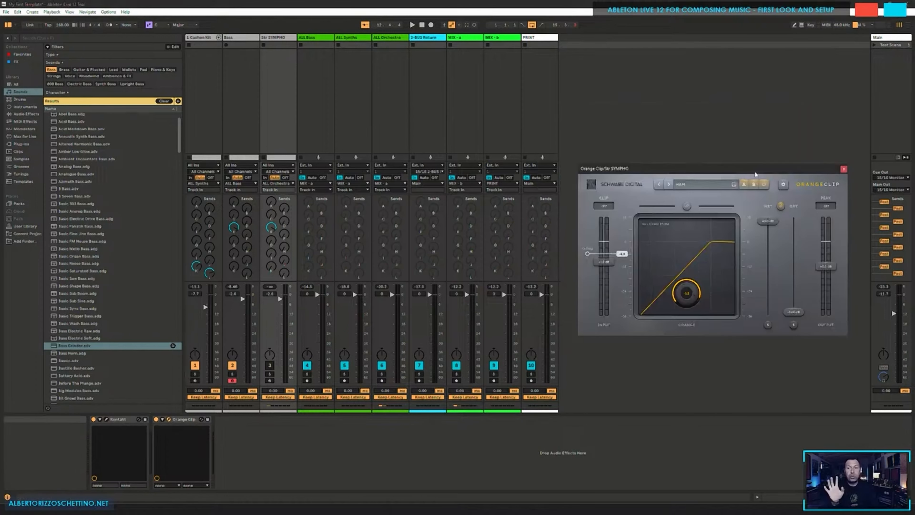
left_click(844, 169)
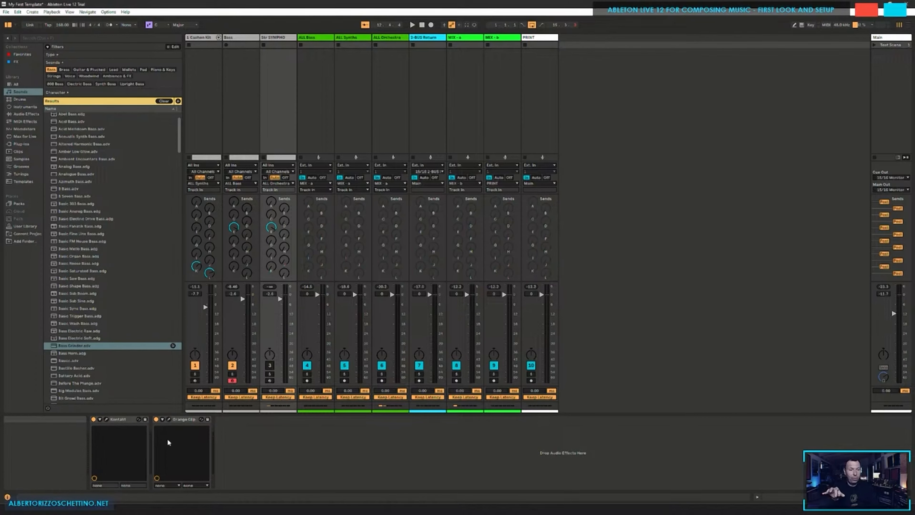
key("ctrl+alt+p")
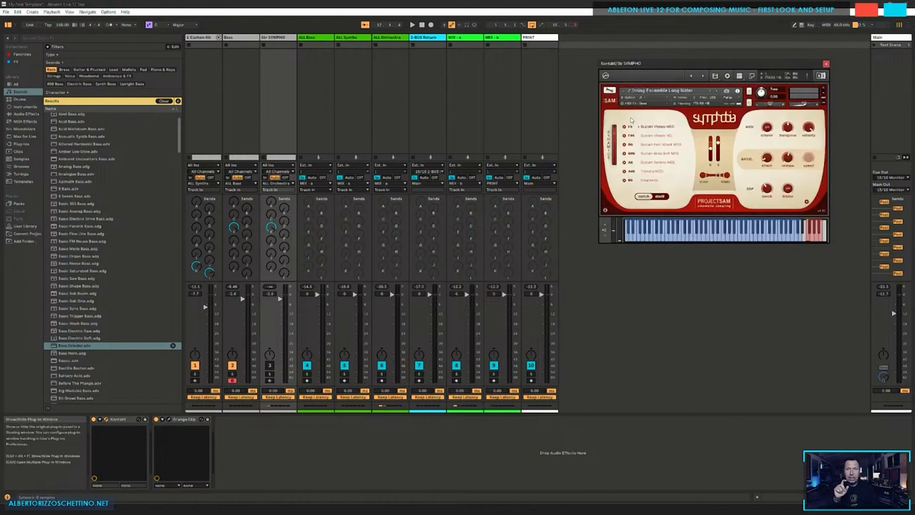
Step: Open Orange Clip on the Bass track and switch between the instrument tracks to check that plug-in windows follow the selection
left_click(234, 75)
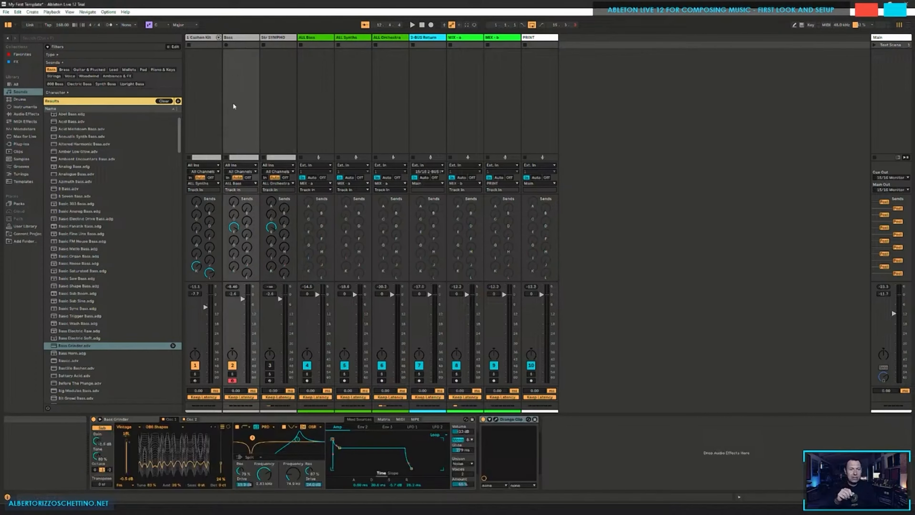
left_click(273, 67)
left_click(236, 78)
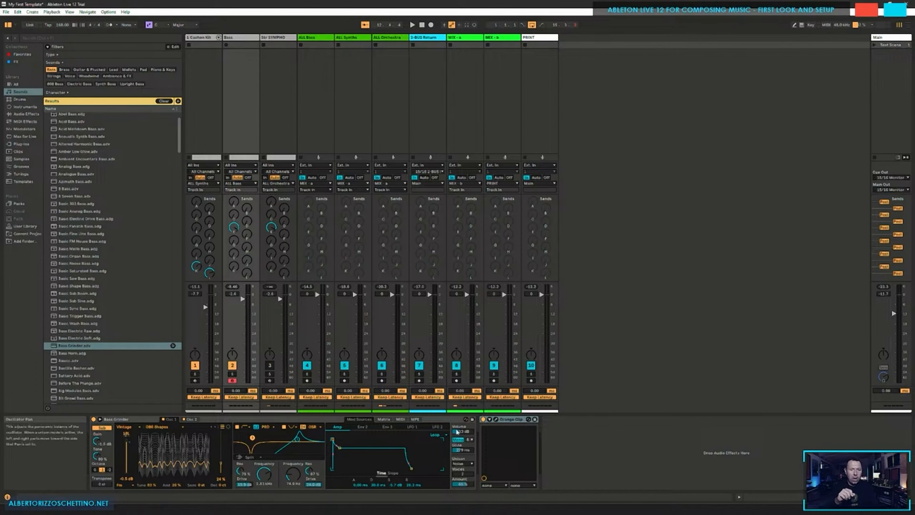
left_click(496, 419)
left_click(270, 91)
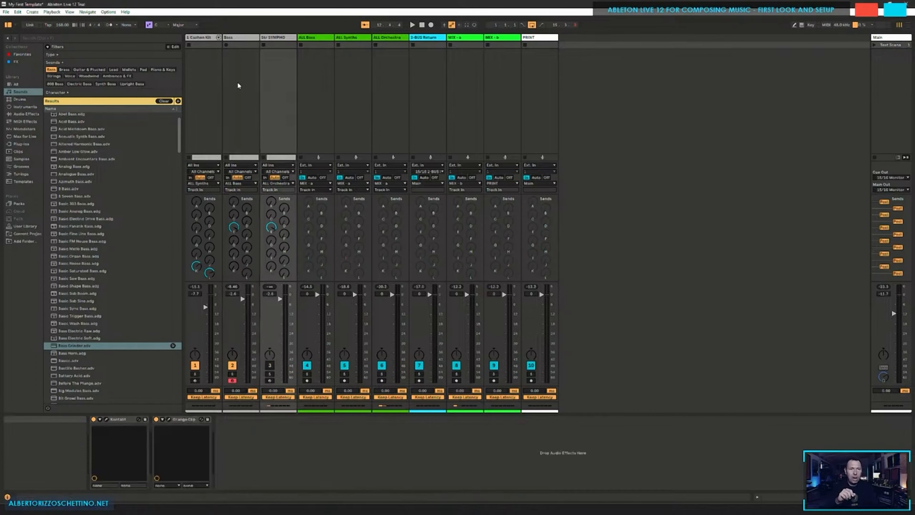
left_click(238, 85)
left_click(213, 86)
left_click(231, 86)
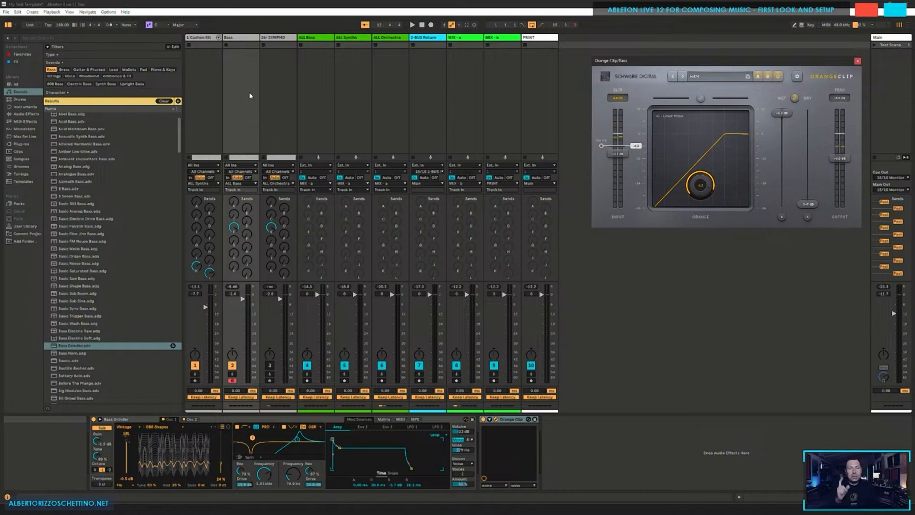
left_click(276, 88)
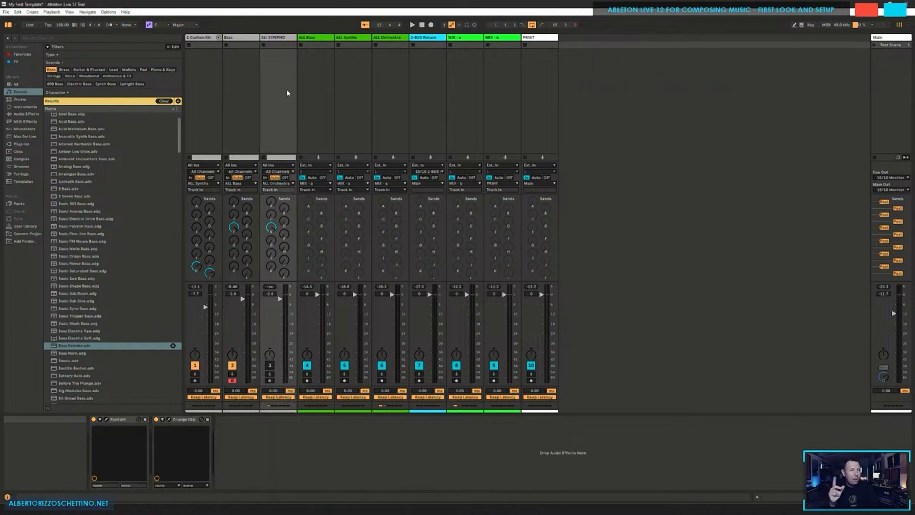
left_click(243, 89)
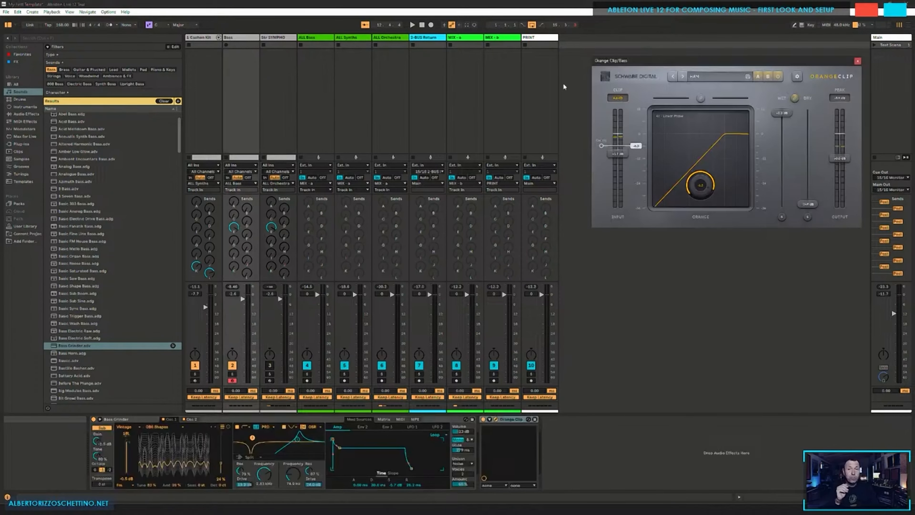
Step: Close the Bass track's Orange Clip window and play the set, switching track activators to hear the drum kit and Bass separately
left_click(233, 366)
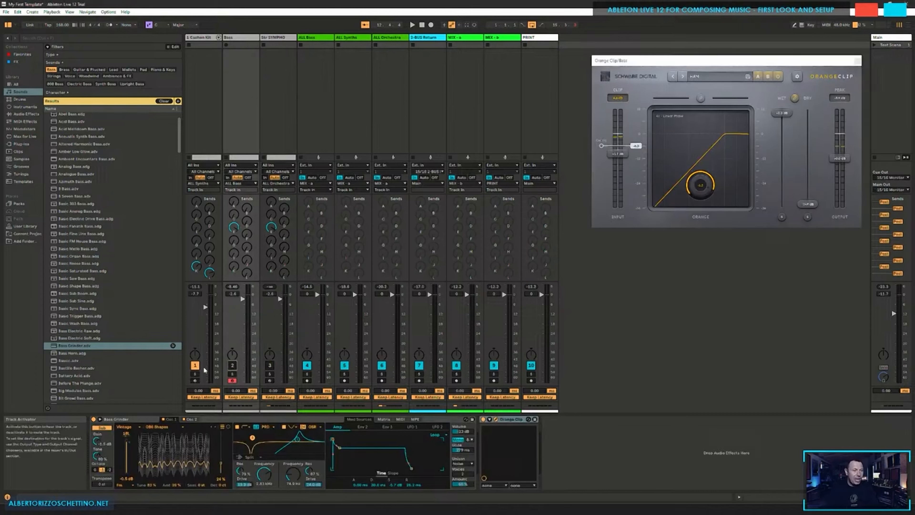
left_click(858, 61)
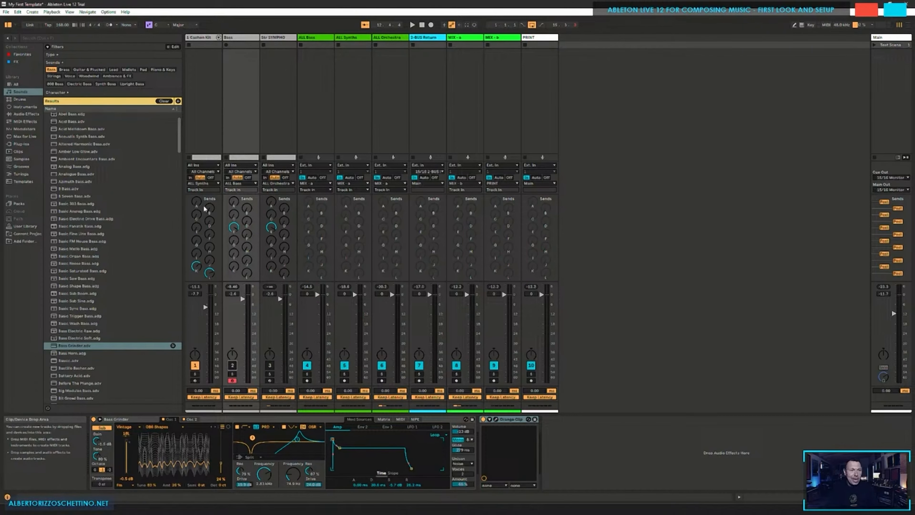
left_click(208, 144)
key("space")
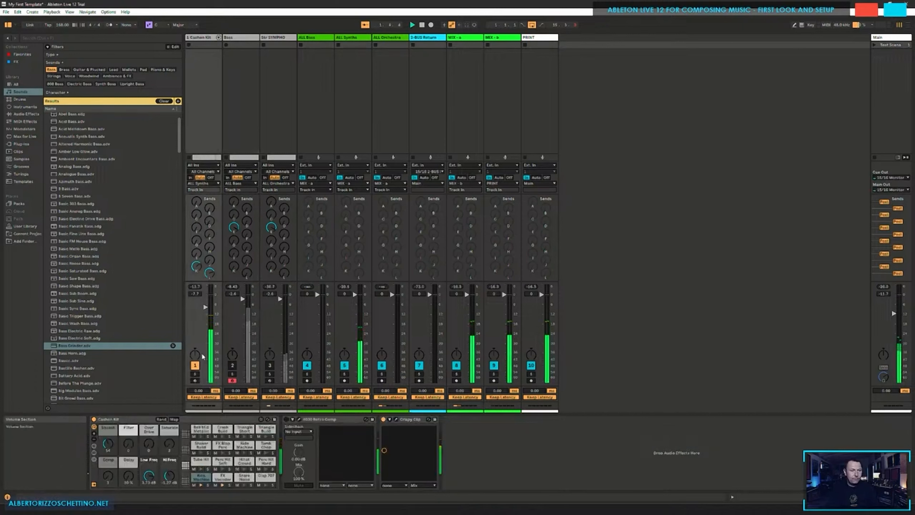
left_click(195, 365)
left_click(232, 365)
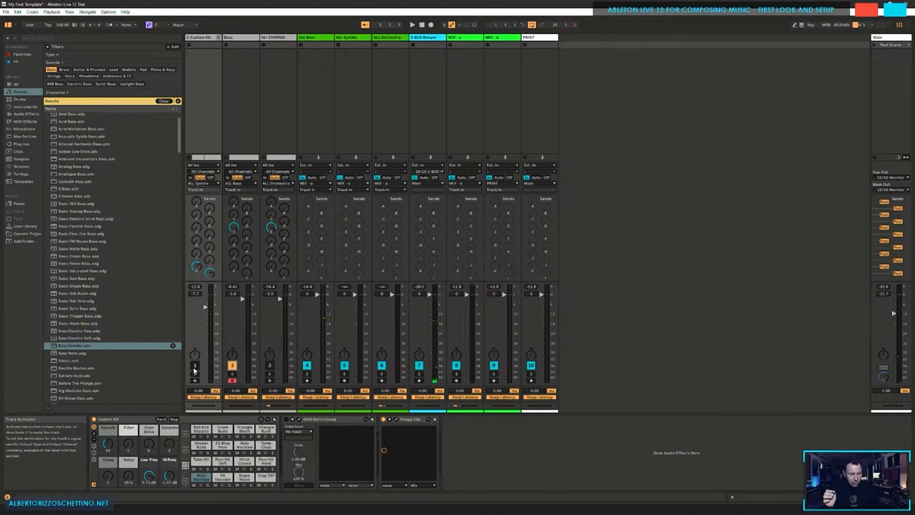
Step: Save the set and view the clips in Arrangement View before returning to Session View
key("ctrl+s")
key("Tab")
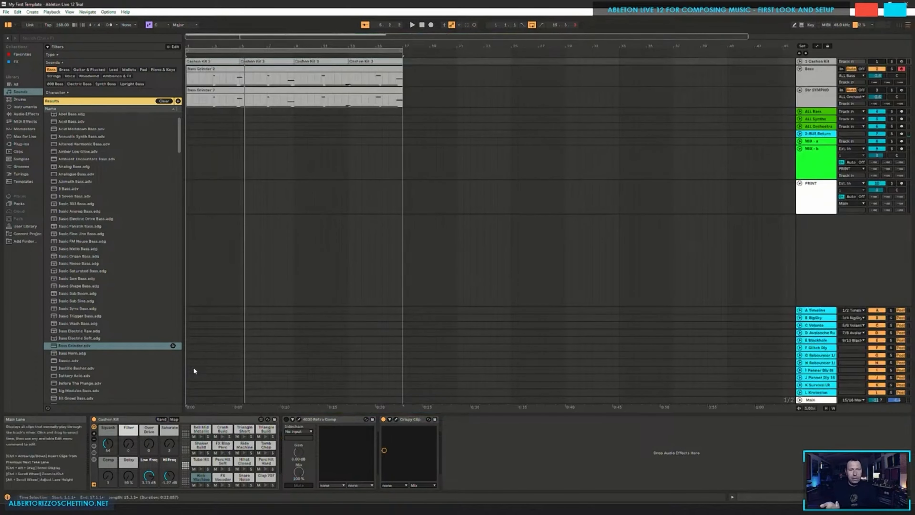
key("Tab")
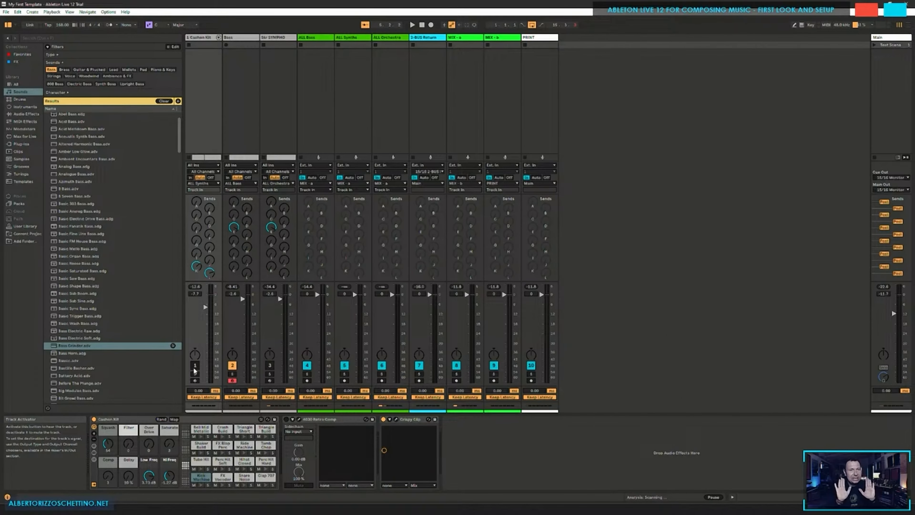
Step: Reactivate the drum kit track and adjust the drum kit and Bass volume faders while the set plays
left_click(195, 365)
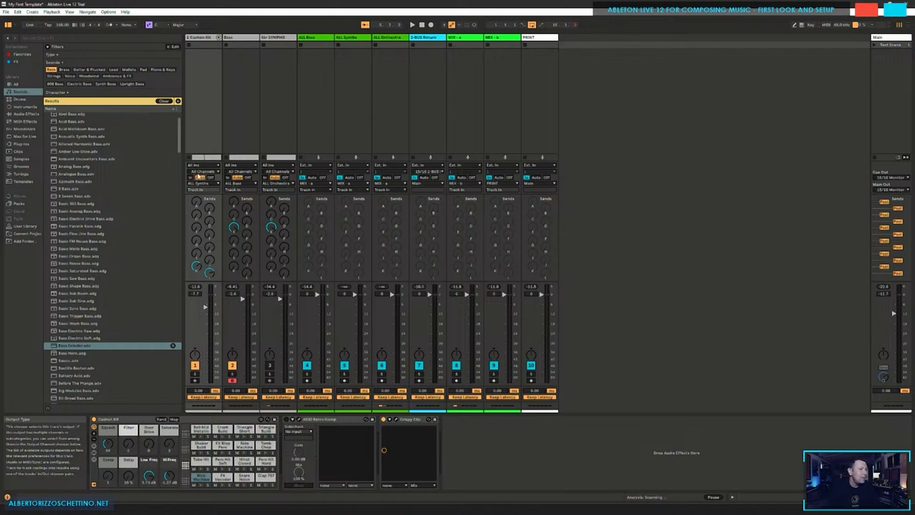
key("space")
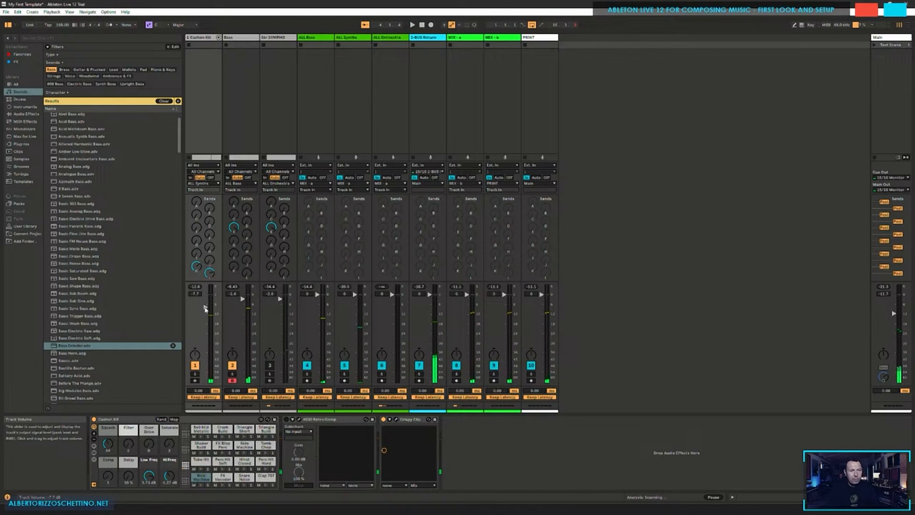
left_click_drag(205, 307, 205, 299)
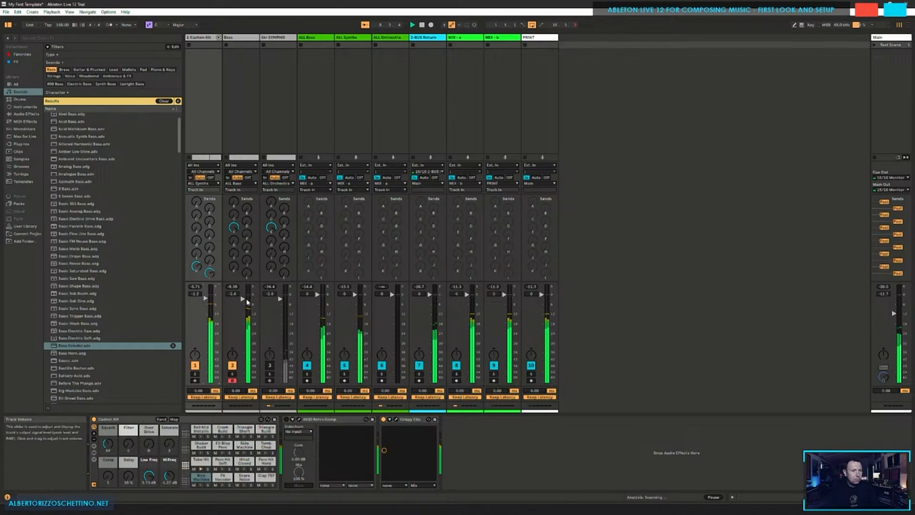
mouse_move(243, 303)
left_mouse_down()
mouse_move(243, 318)
mouse_move(242, 299)
left_mouse_up()
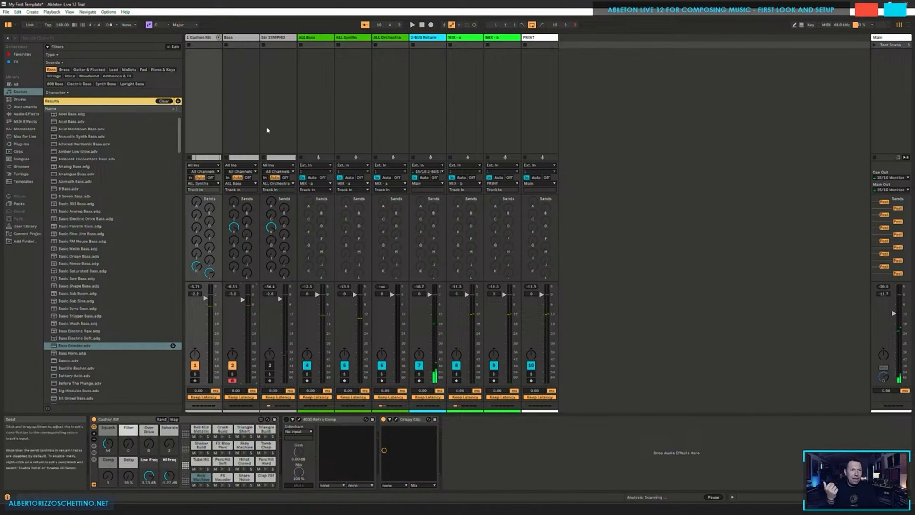
Step: Review the device chains on the Str SYMPHO, ALL Bass, ALL Synths and ALL Orchestra tracks
left_click(275, 107)
left_click(309, 102)
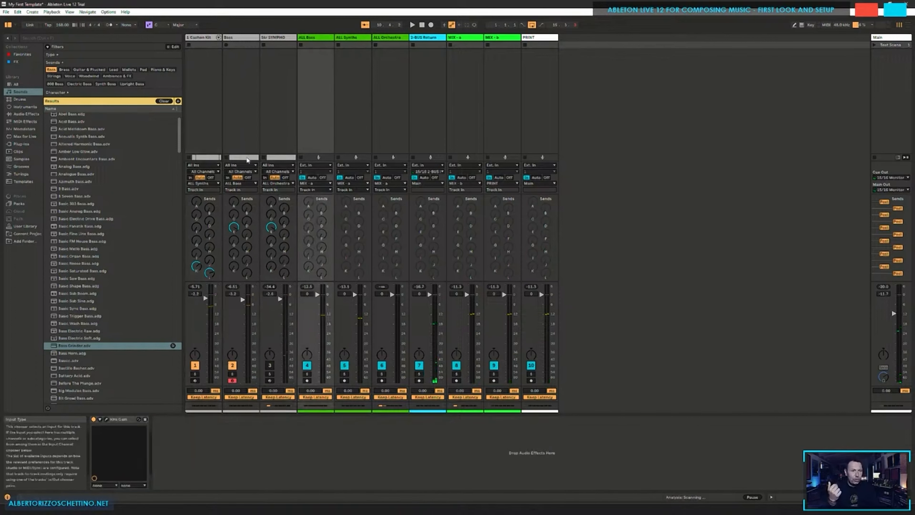
left_click(342, 80)
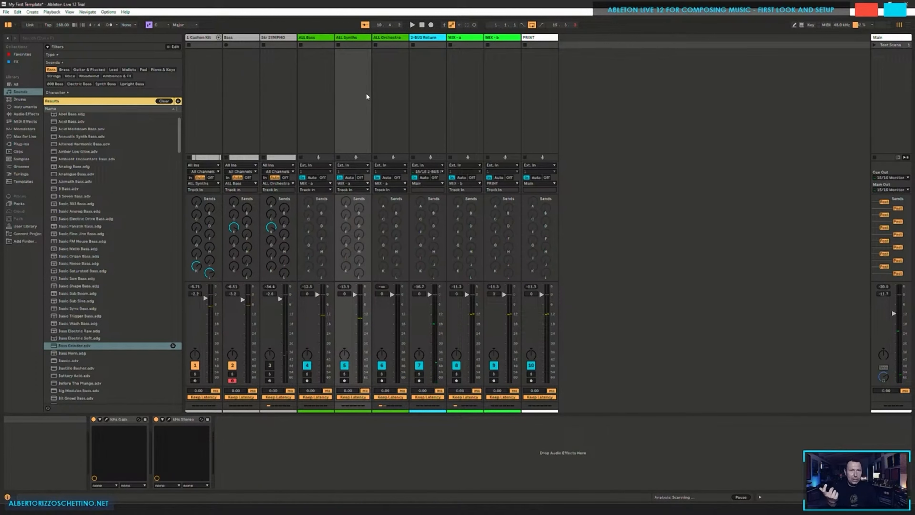
left_click(392, 94)
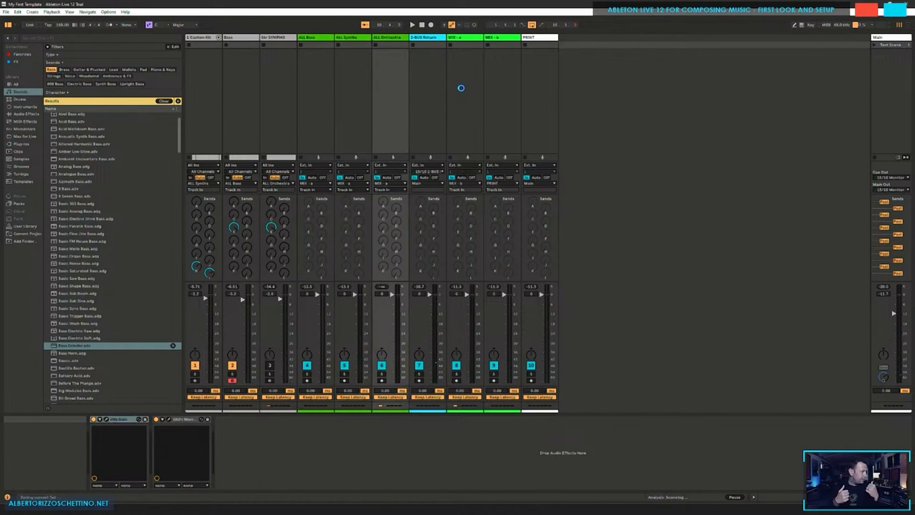
Step: Turn off the Sontec MES device on the first MIX bus and show the second MIX bus's device chain
left_click(481, 94)
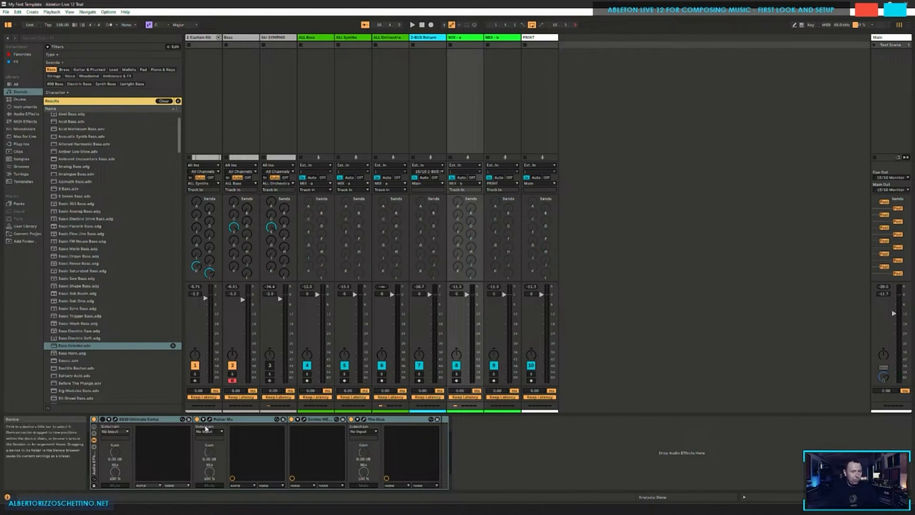
left_click(291, 419)
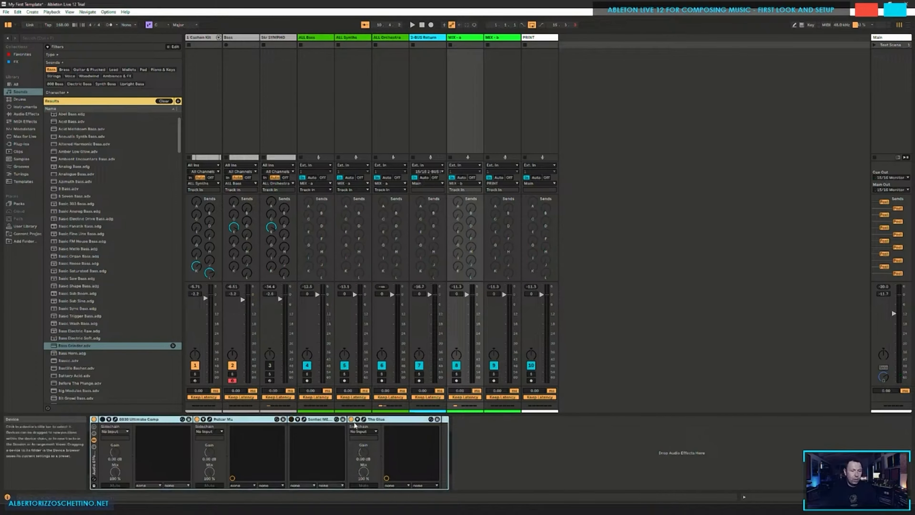
left_click(494, 97)
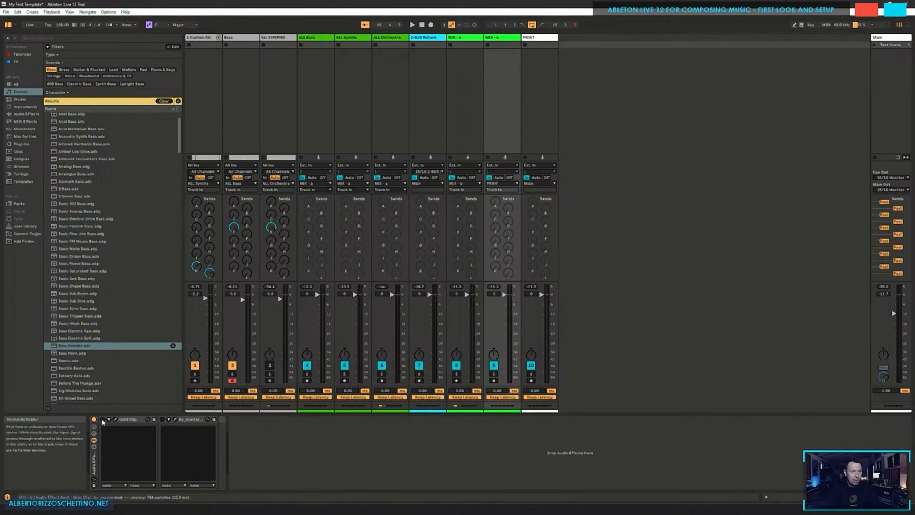
Step: Play the set and toggle the 6030 Ultimate Comp on the first MIX bus to compare its effect, closing its window at the end
left_click(462, 105)
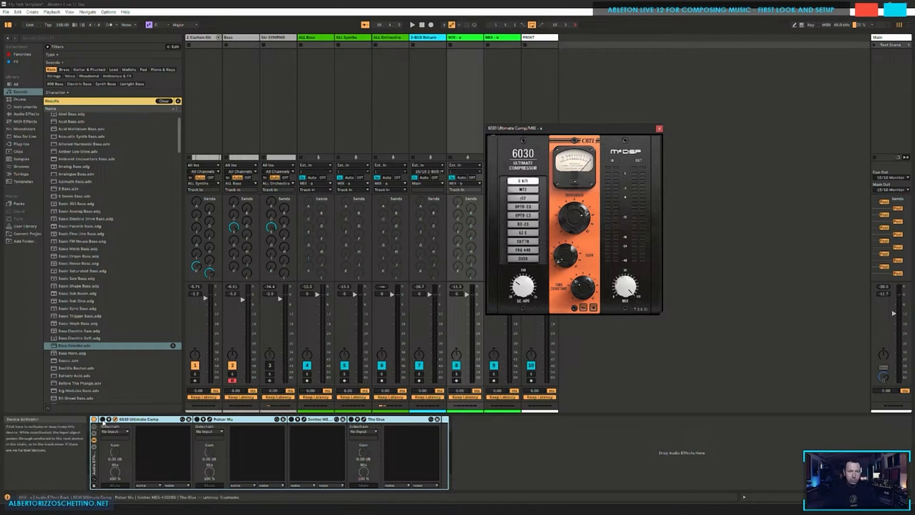
key("space")
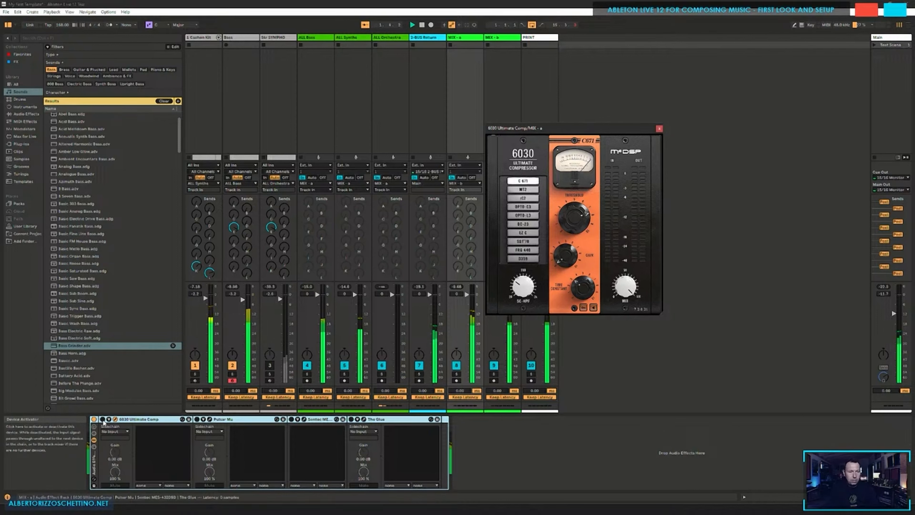
left_click(103, 420)
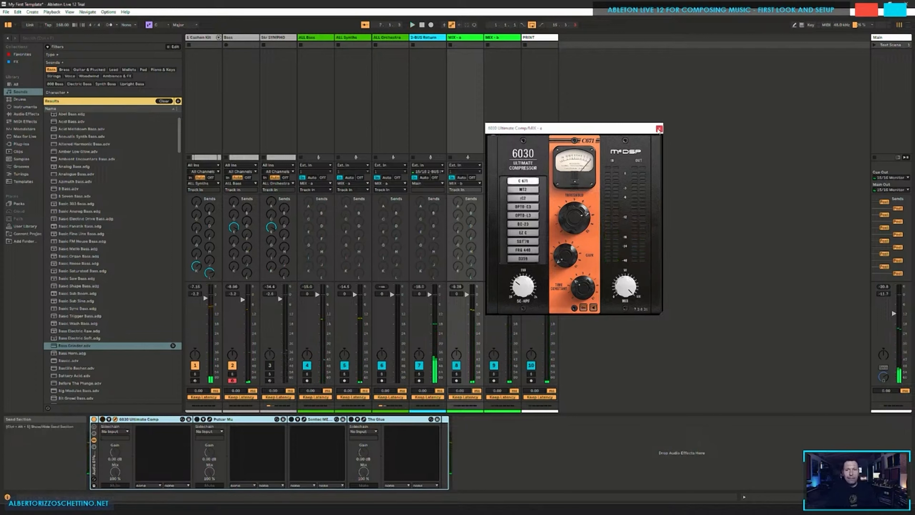
left_click(659, 130)
Step: Audition the Pulsar Mu on the first MIX bus with its plug-in window open, and close the window at the end
left_click(210, 419)
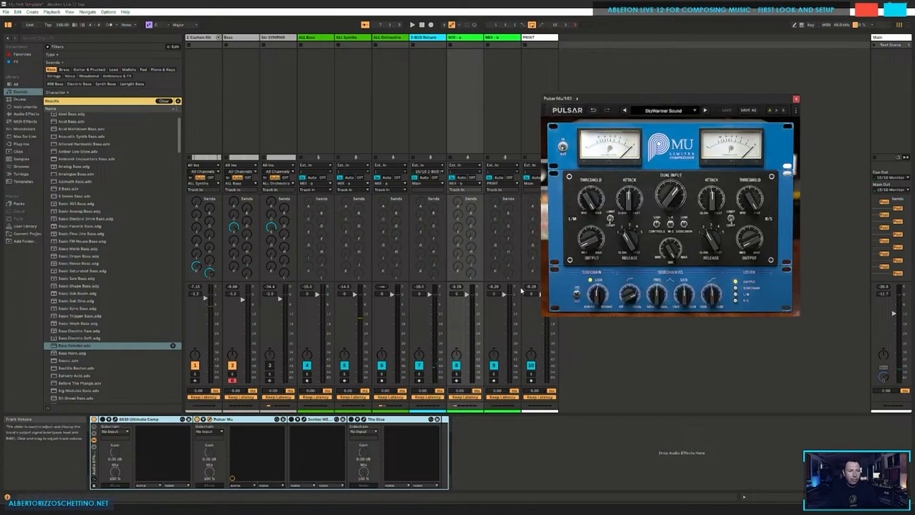
key("space")
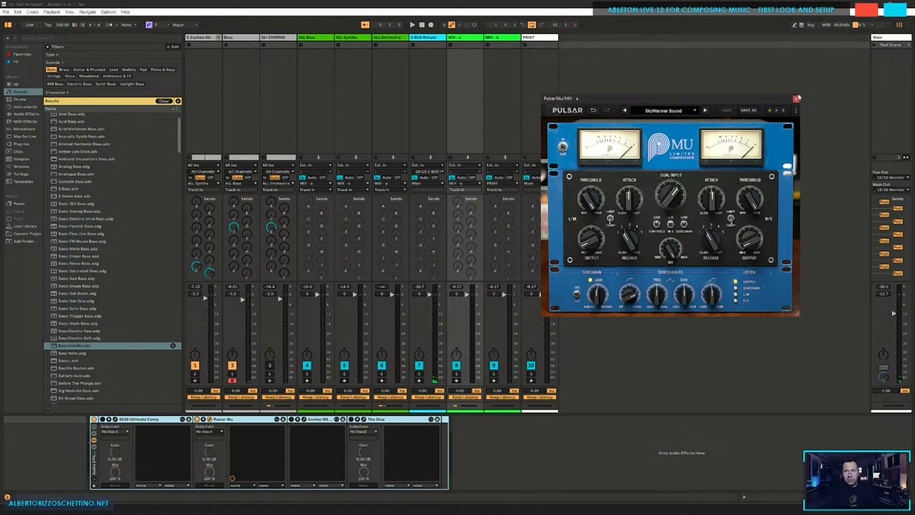
left_click(796, 99)
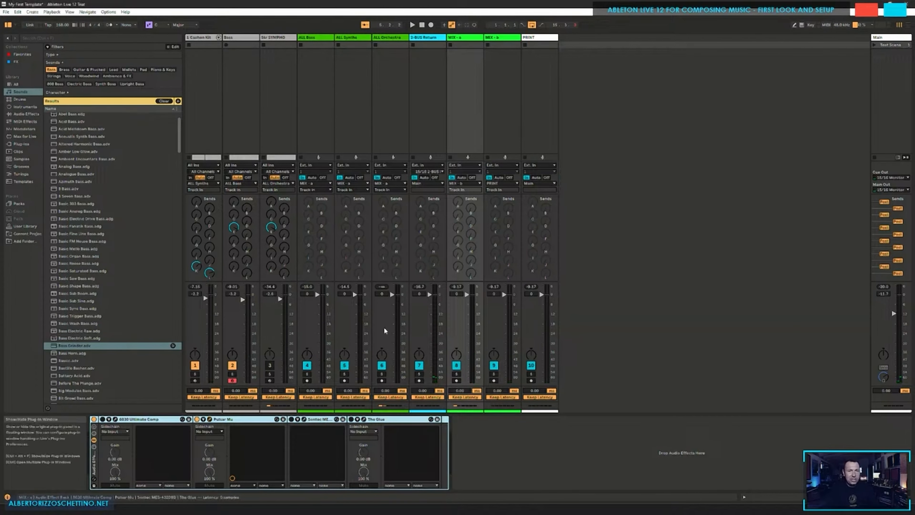
Step: Open the Sontec MES equalizer window on the first MIX bus, move it clear of the channel strips and turn the device on
left_click(304, 419)
left_click_drag(443, 85, 644, 83)
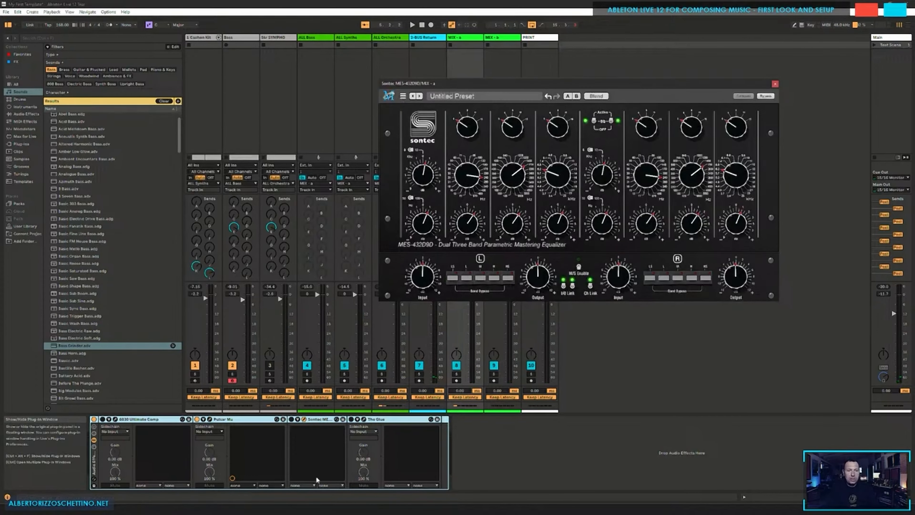
left_click(293, 421)
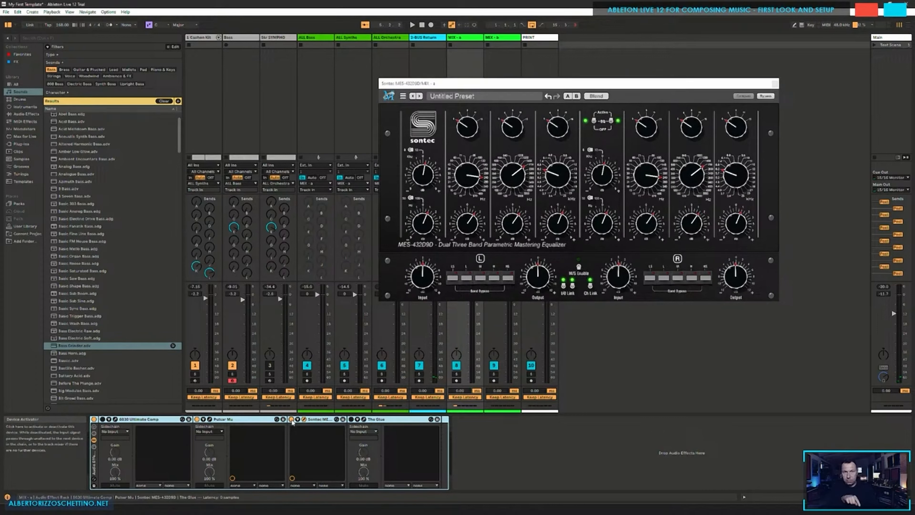
left_click(595, 120)
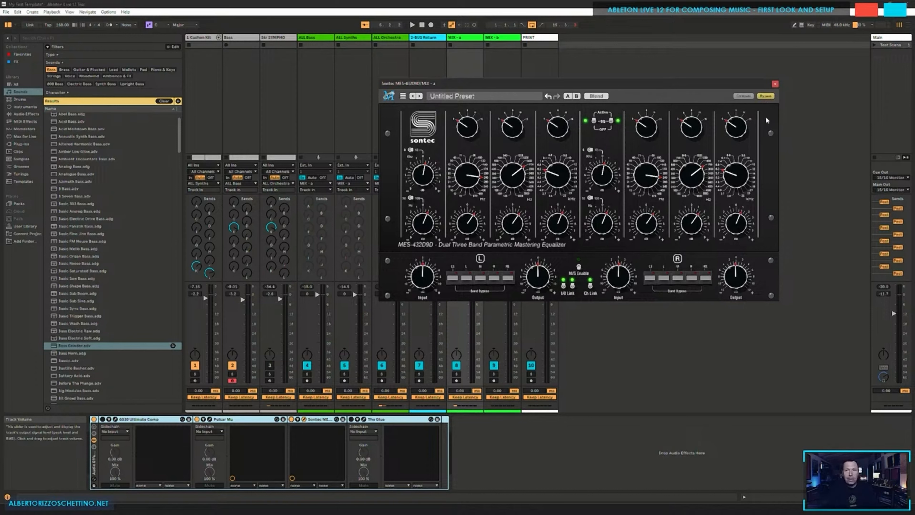
Step: Play the set and toggle the Sontec equalizer's bypass to compare its effect, leaving it active and closing its window
key("space")
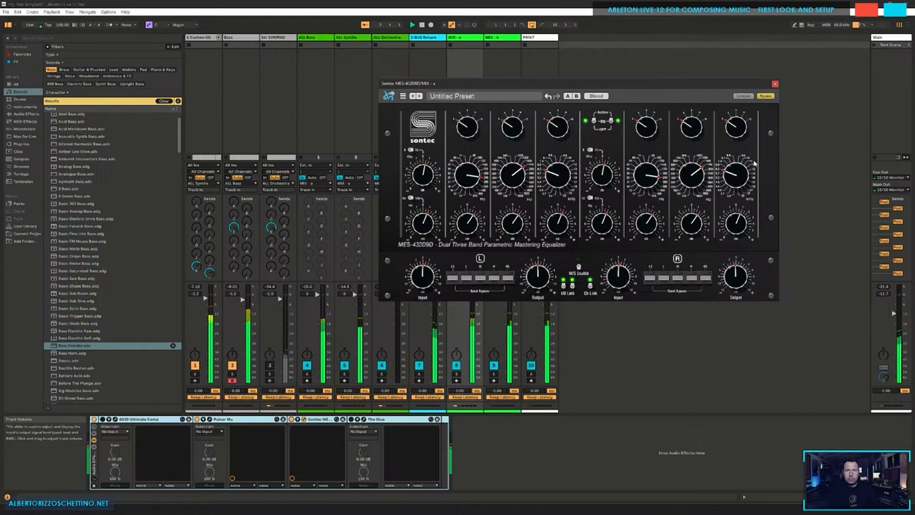
left_click(765, 97)
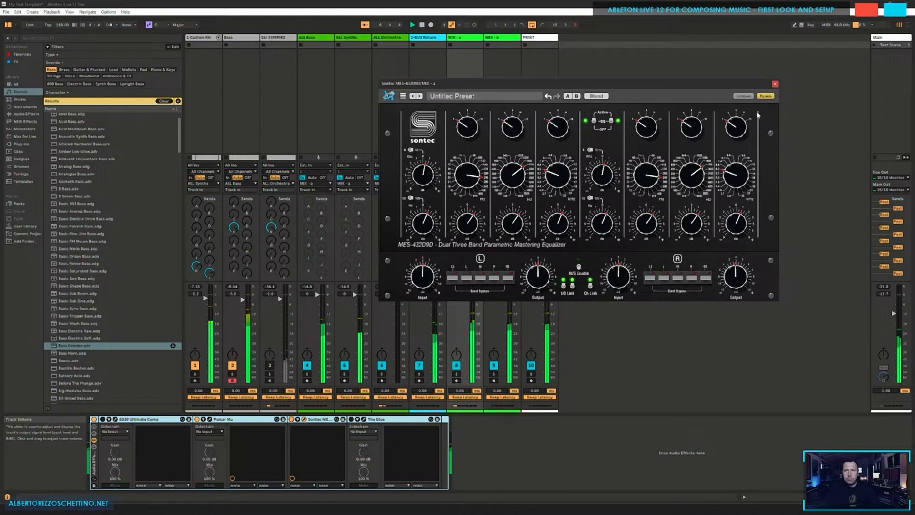
left_click(765, 97)
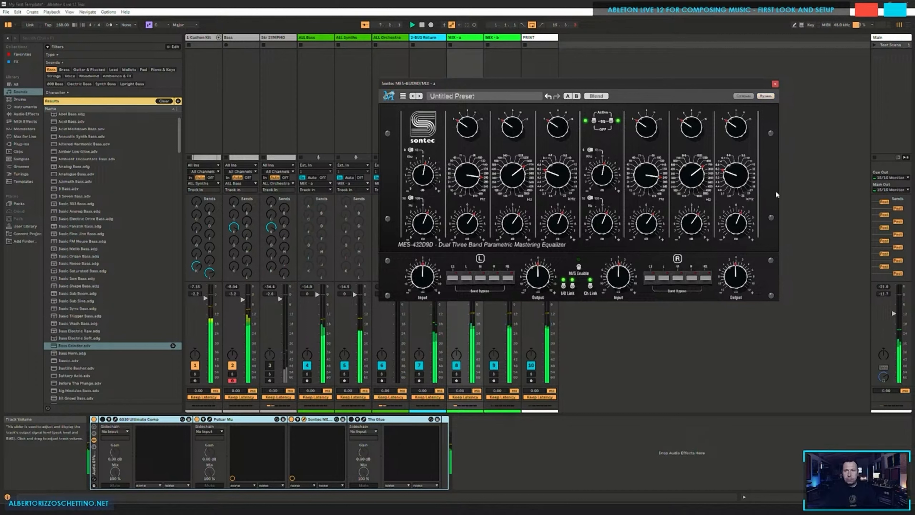
left_click(775, 85)
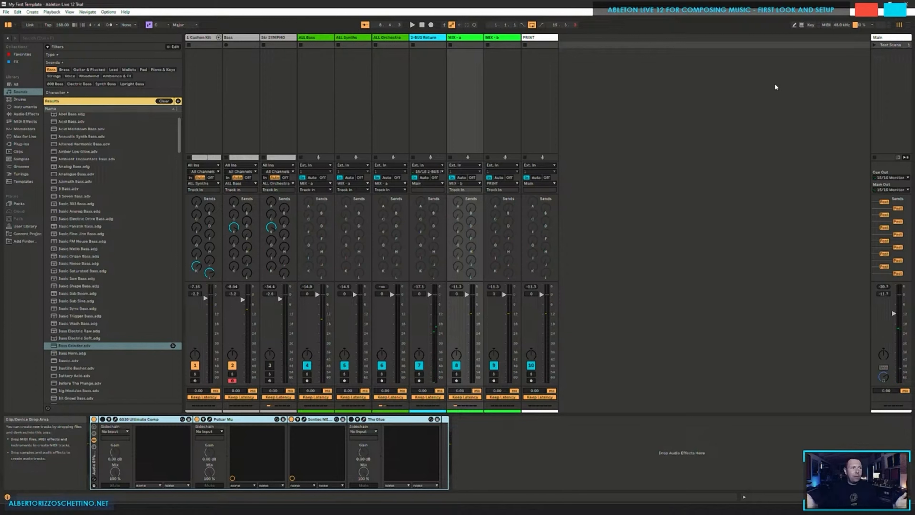
Step: Open The Glue's window on the first MIX bus, disengage Comp In and move the window clear of the mixer
left_click(503, 100)
left_click(466, 115)
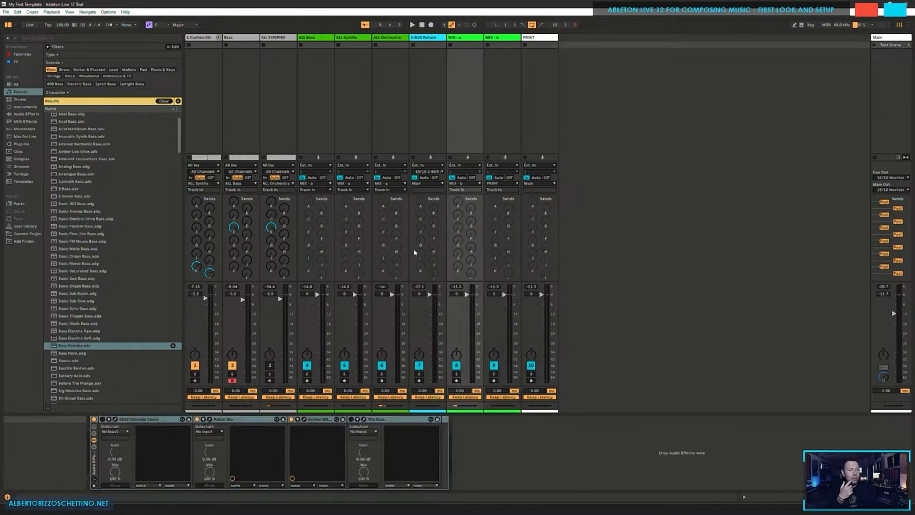
left_click(363, 419)
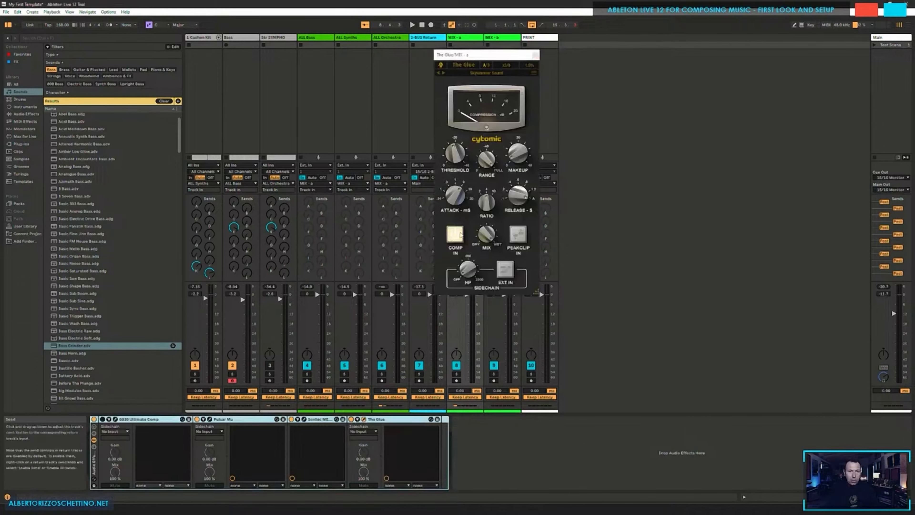
left_click(454, 254)
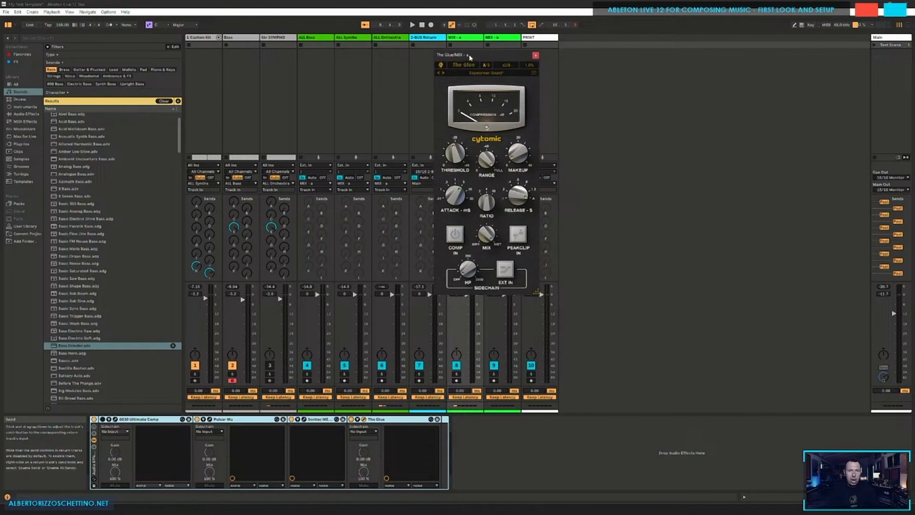
left_click_drag(470, 57, 626, 71)
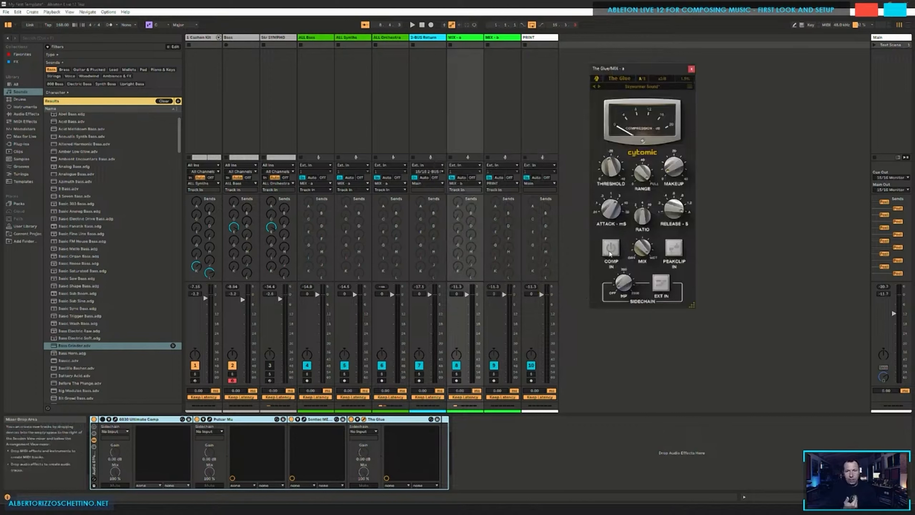
Step: Play the set and toggle The Glue's Comp In to compare its effect, leaving it engaged and closing the window
key("space")
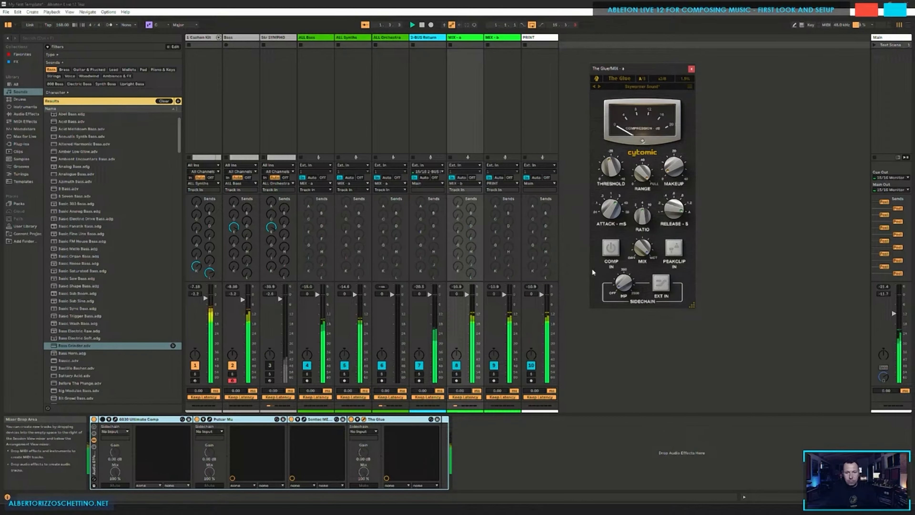
left_click(611, 247)
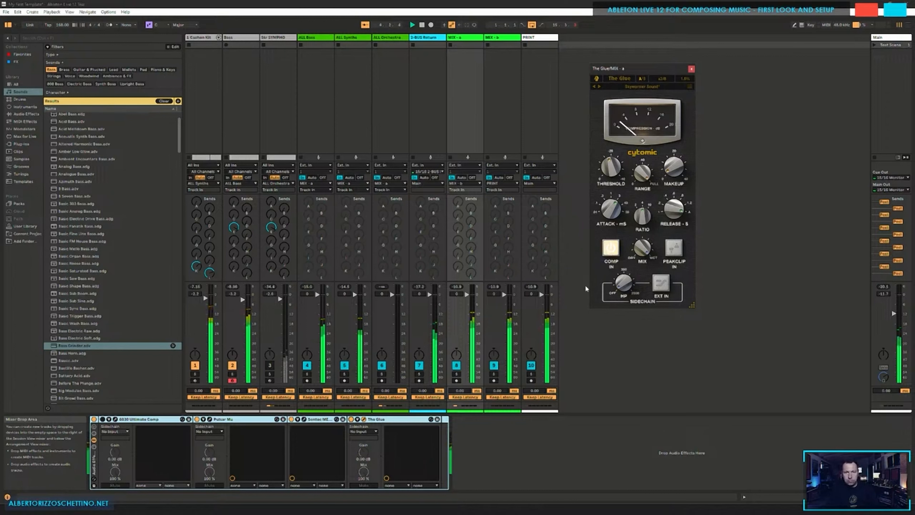
left_click(610, 247)
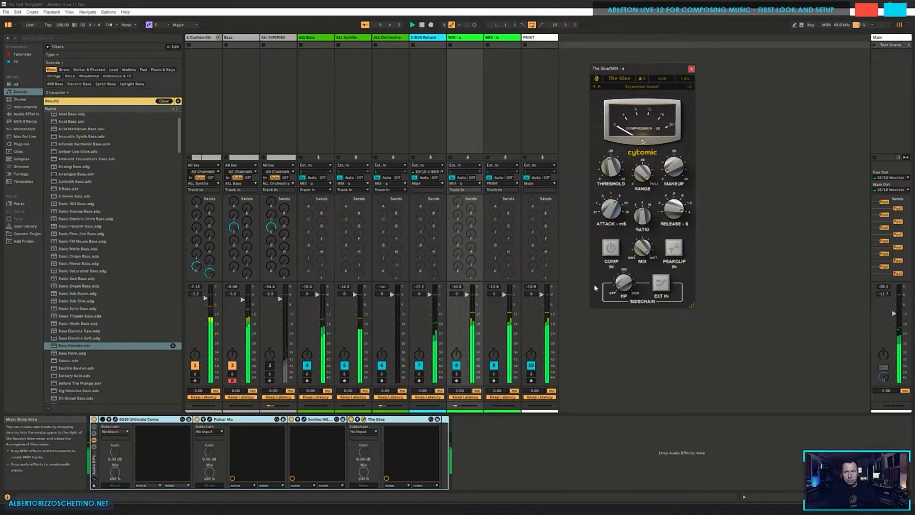
left_click(611, 252)
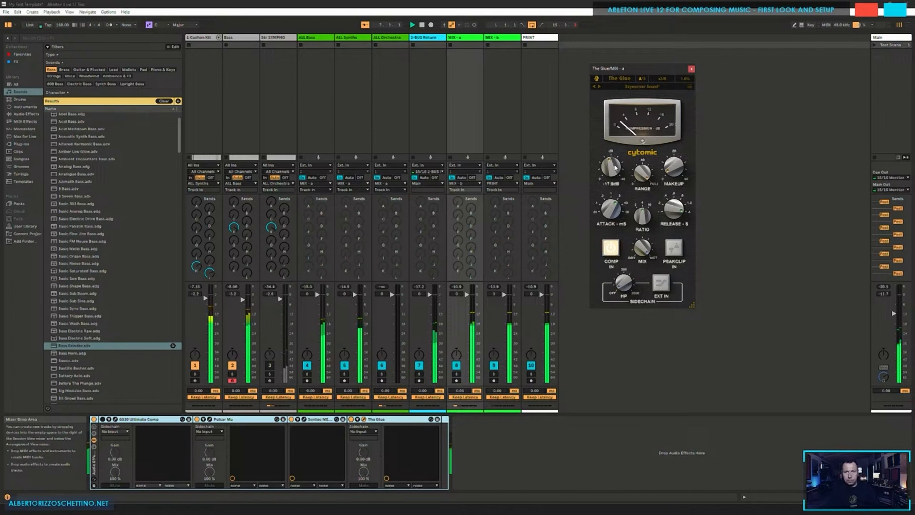
left_click(691, 69)
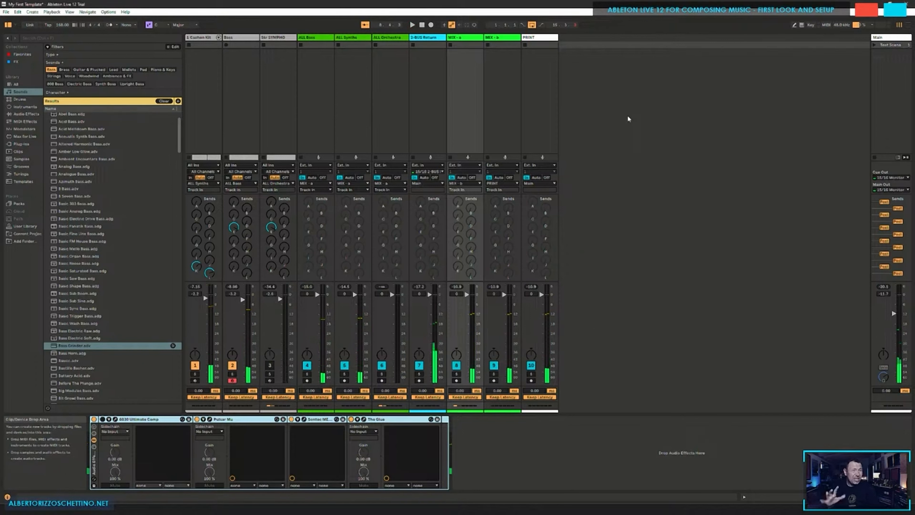
Step: Fold and unfold the Audio Effect Rack holding the first MIX bus's device chain
key("ctrl+s")
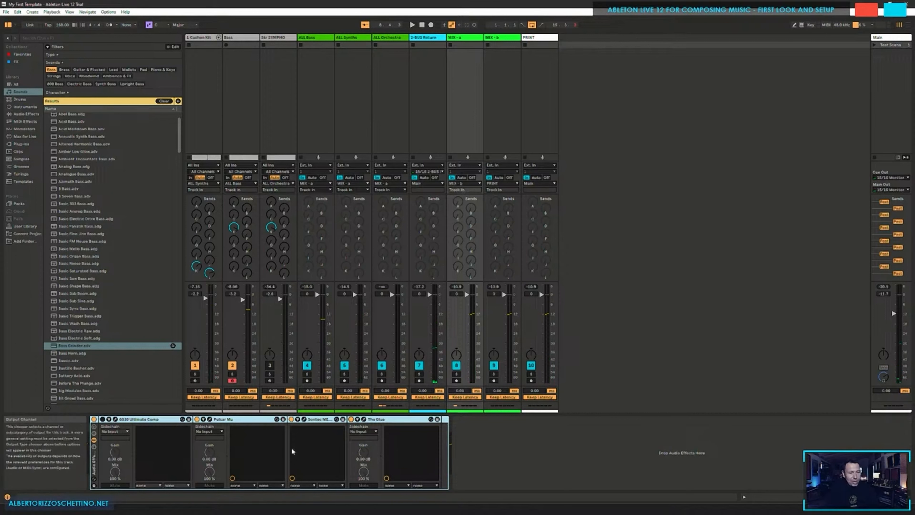
double_click(95, 470)
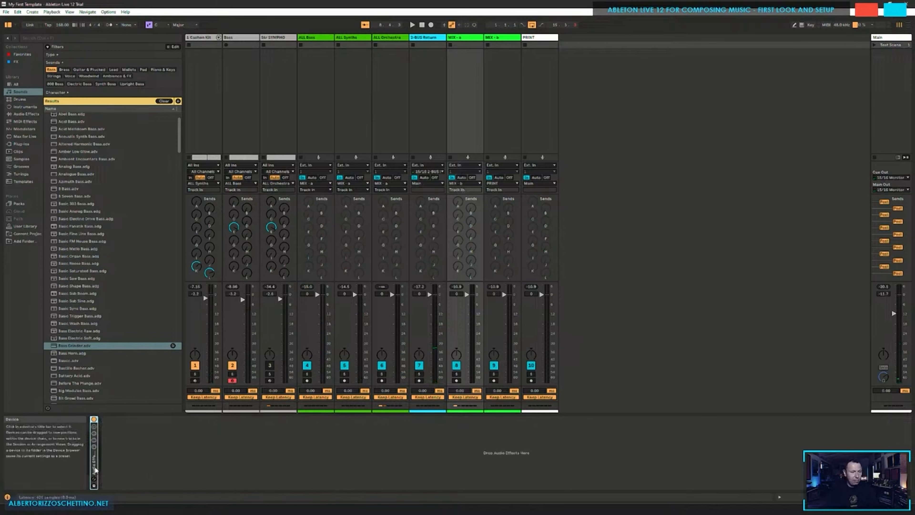
double_click(96, 468)
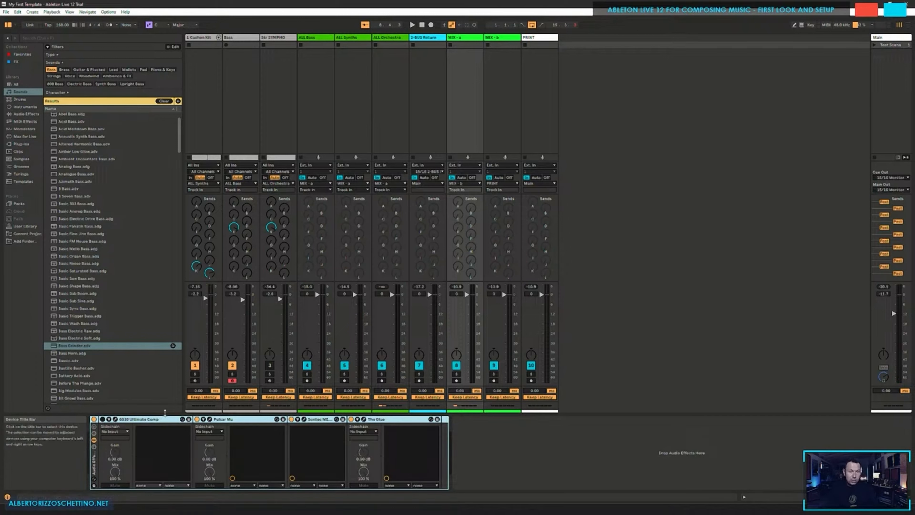
Step: Alternate between the 6030 Ultimate Comp and Pulsar Mu on the first MIX bus during playback, leaving only the 6030 of the two active
left_click(196, 419)
left_click(103, 419)
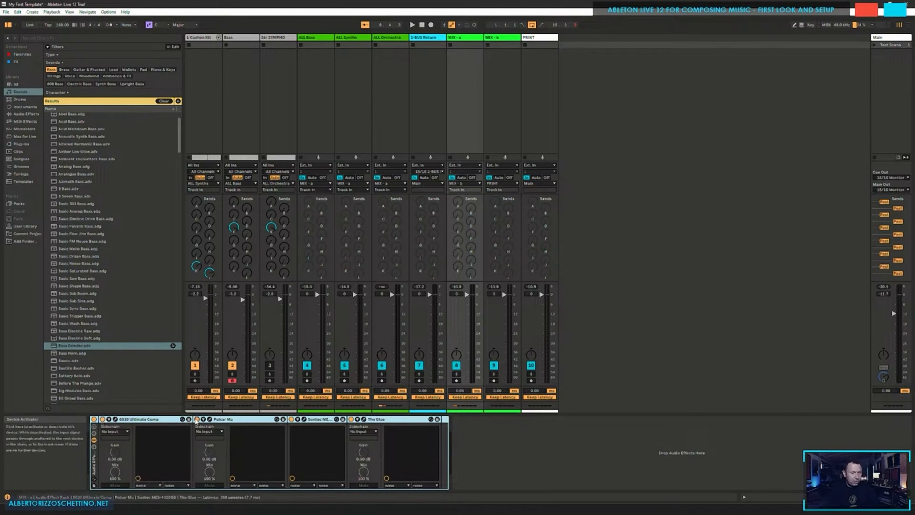
left_click(103, 419)
left_click(197, 419)
key("space")
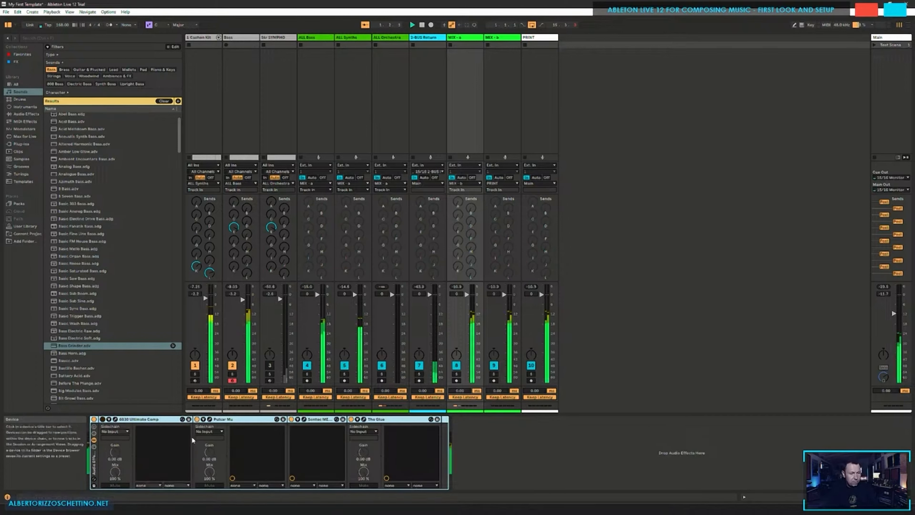
left_click(197, 419)
left_click(102, 419)
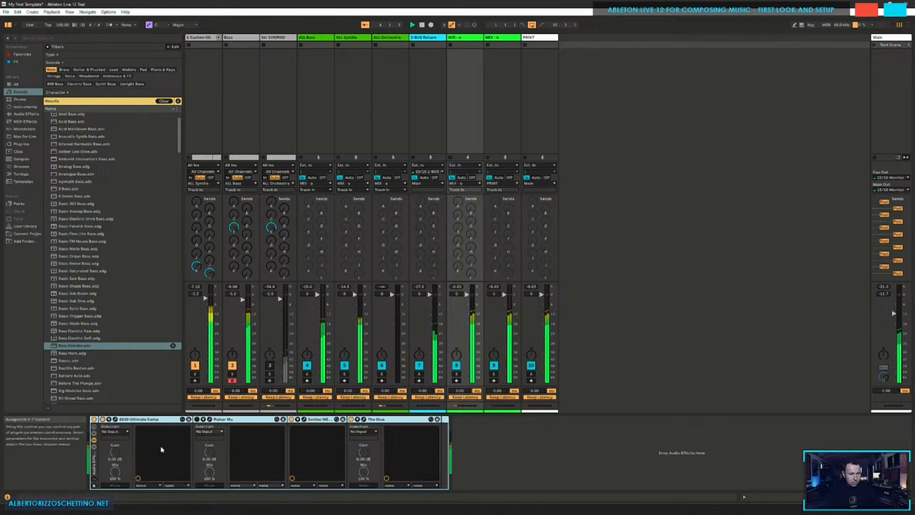
left_click(103, 419)
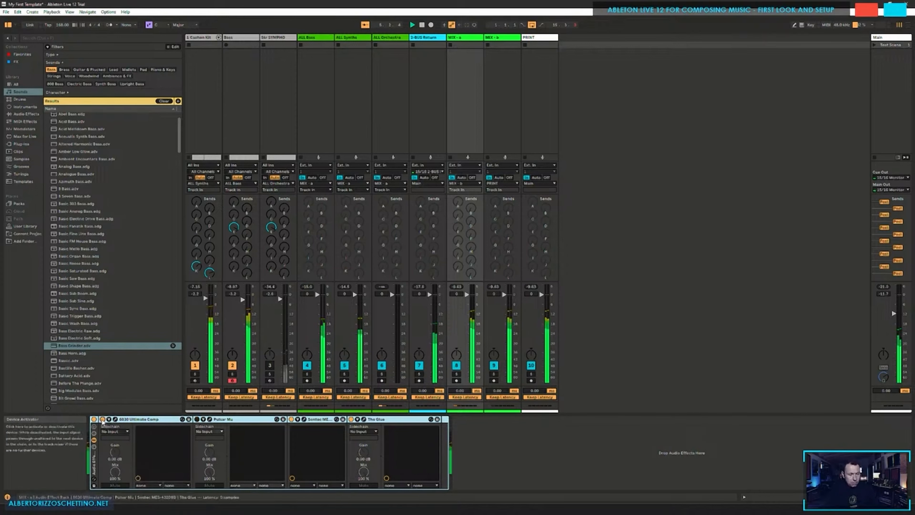
left_click(196, 419)
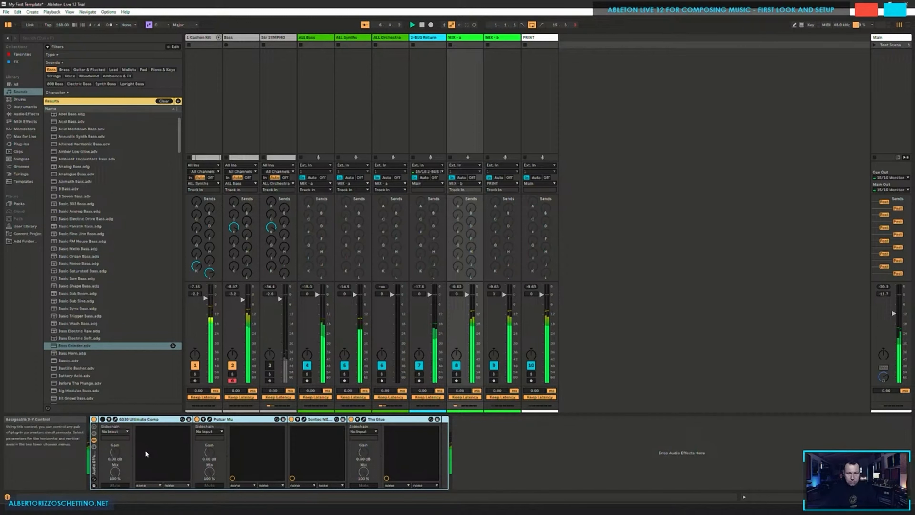
left_click(197, 419)
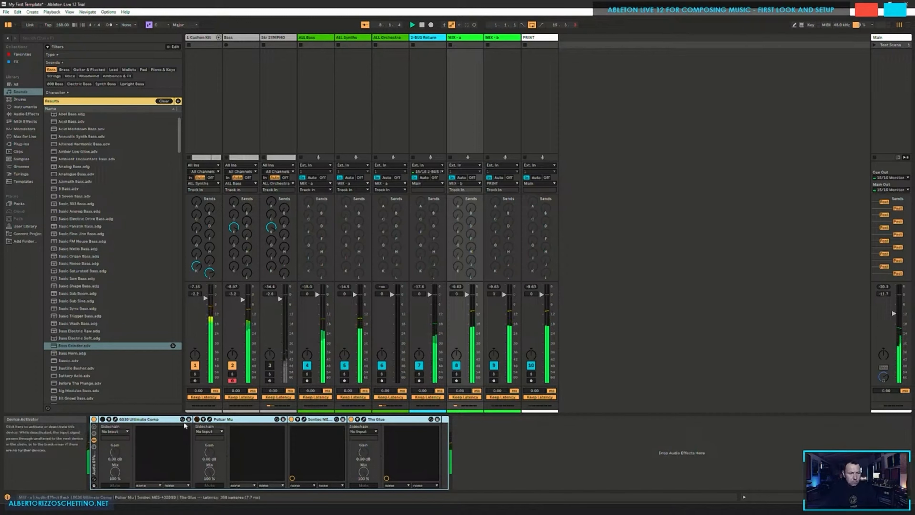
left_click(103, 419)
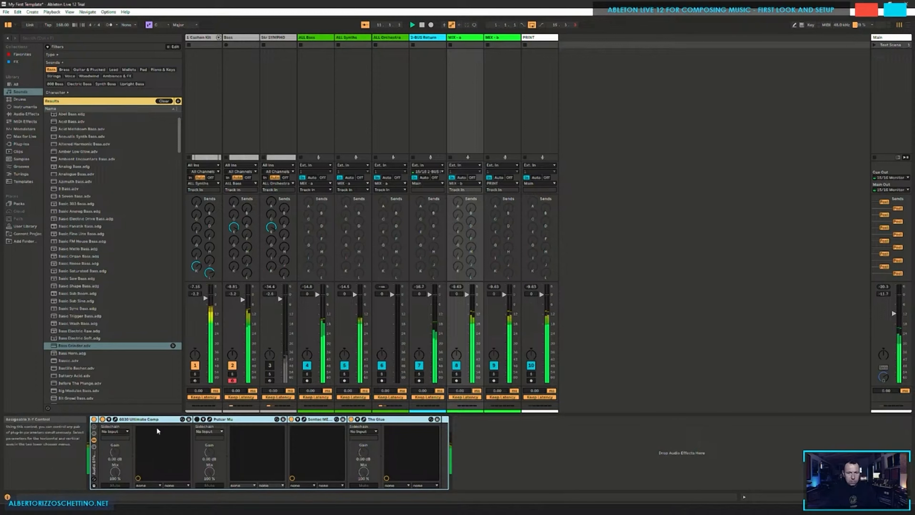
left_click(162, 438)
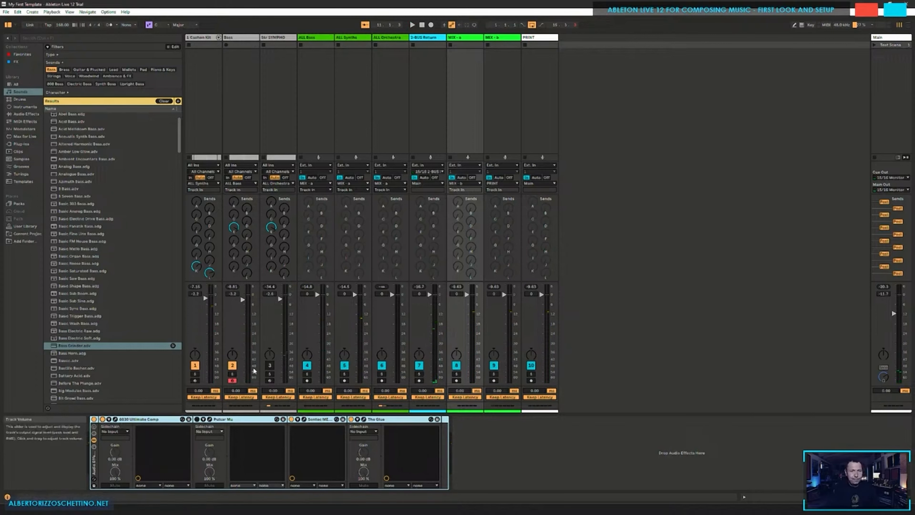
Step: Switch between the two MIX buses, and fold and unfold the Pulsar Mu device on the first one
left_click(500, 104)
left_click(460, 101)
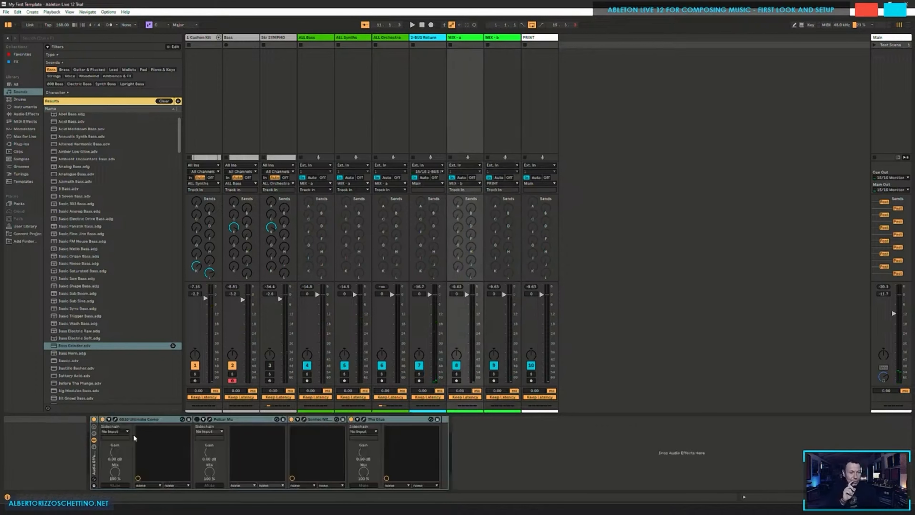
double_click(243, 420)
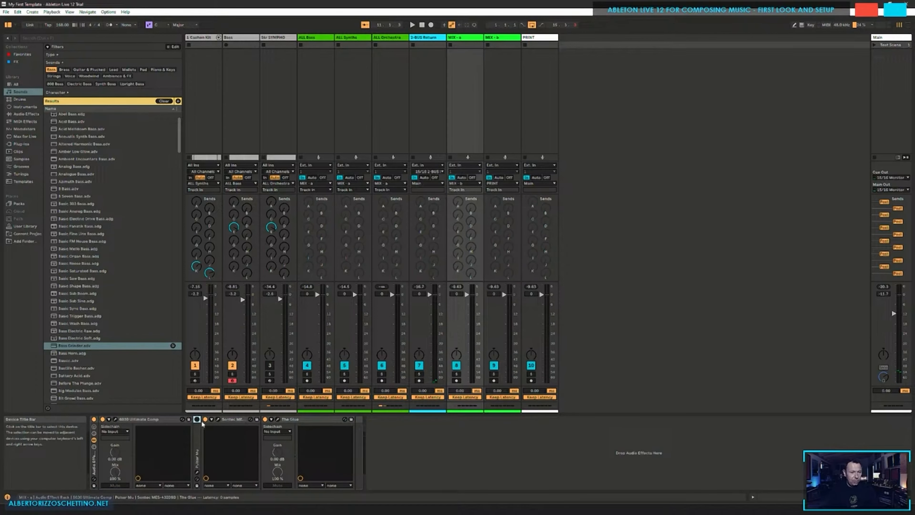
double_click(198, 432)
double_click(201, 421)
double_click(198, 431)
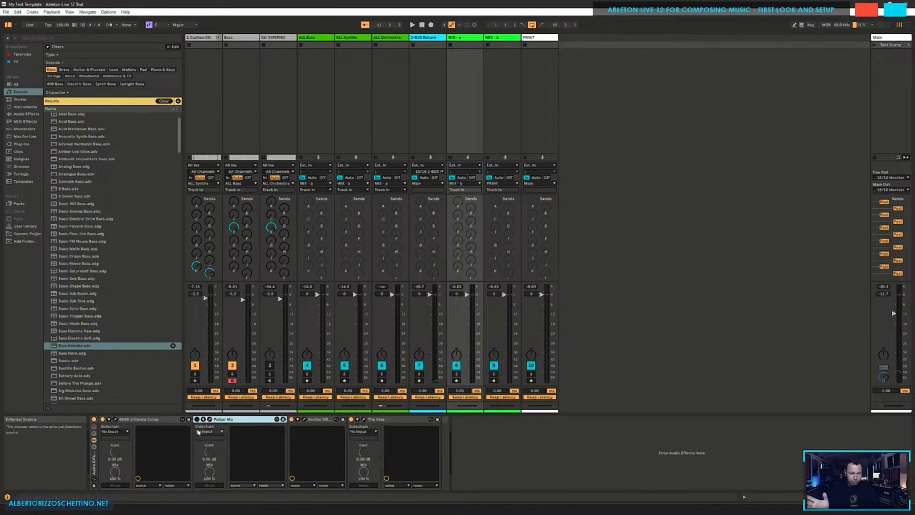
Step: Fold and unfold the first MIX bus's whole effect rack, and show the second MIX bus's device chain
left_click(95, 459)
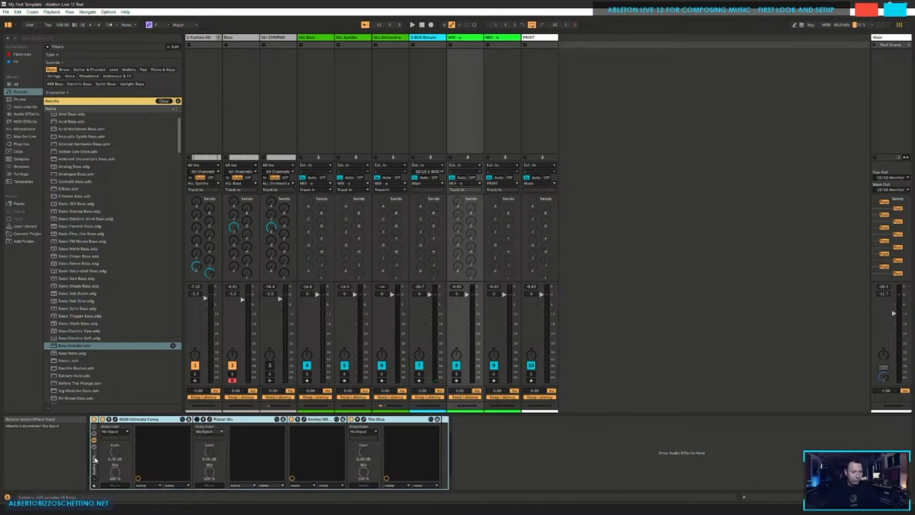
double_click(95, 460)
double_click(95, 460)
left_click(494, 37)
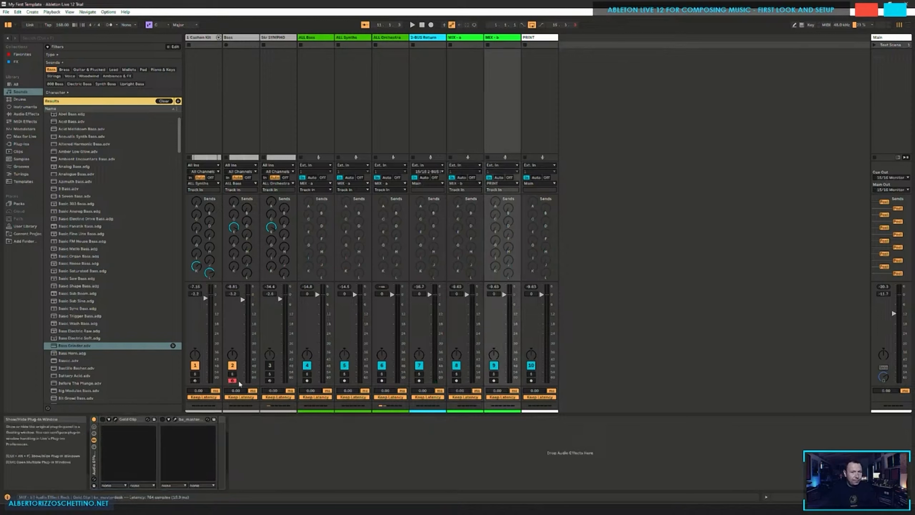
Step: Open Gold Clip on the second MIX bus and toggle its bypass around playback, leaving the device active
key("ctrl+alt+p")
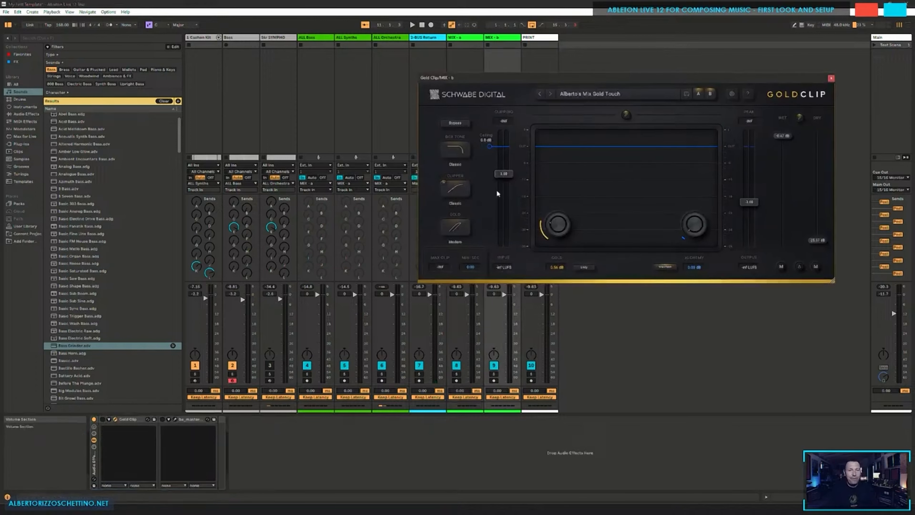
key("space")
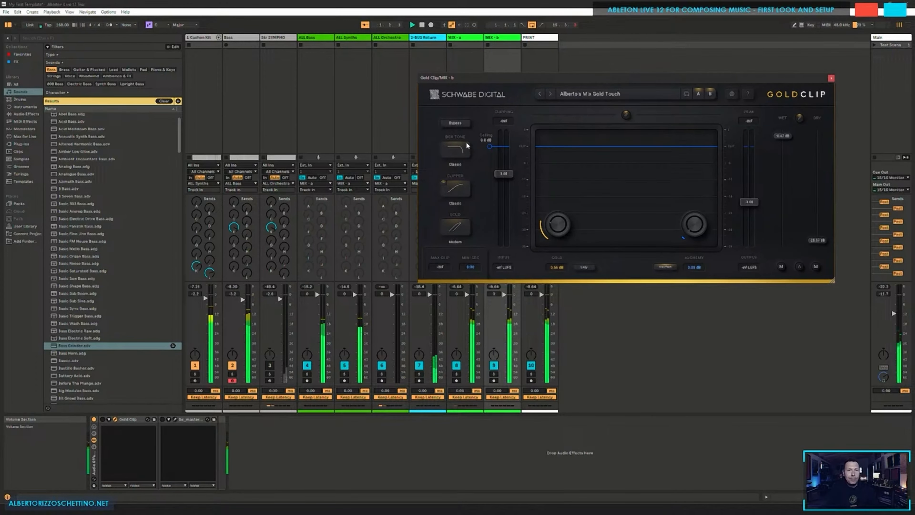
left_click(458, 124)
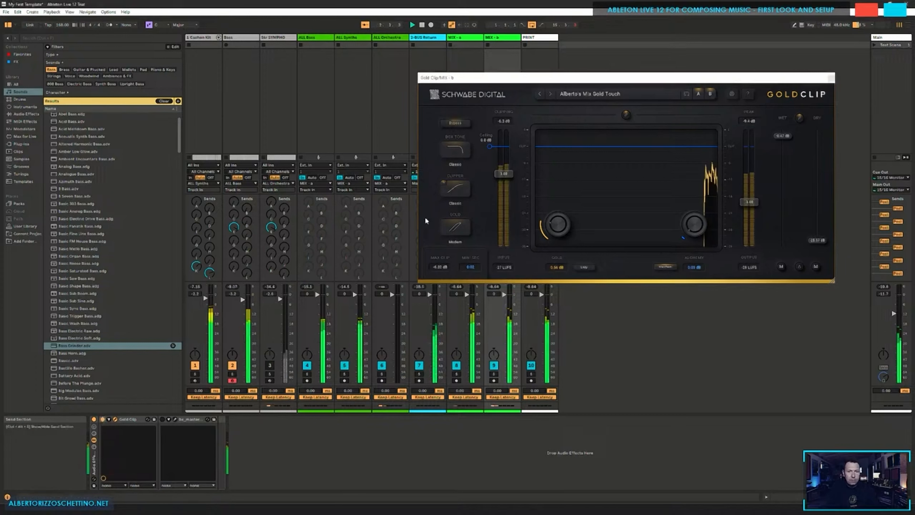
left_click(459, 124)
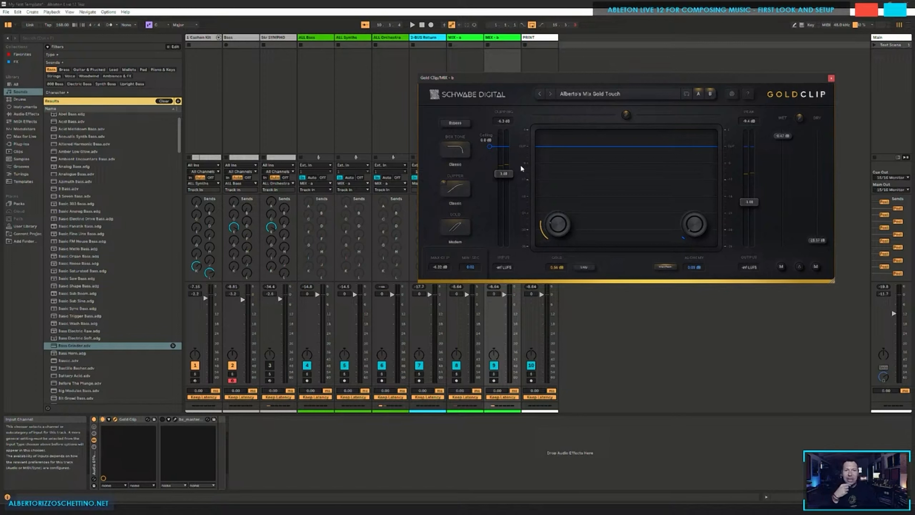
left_click(830, 79)
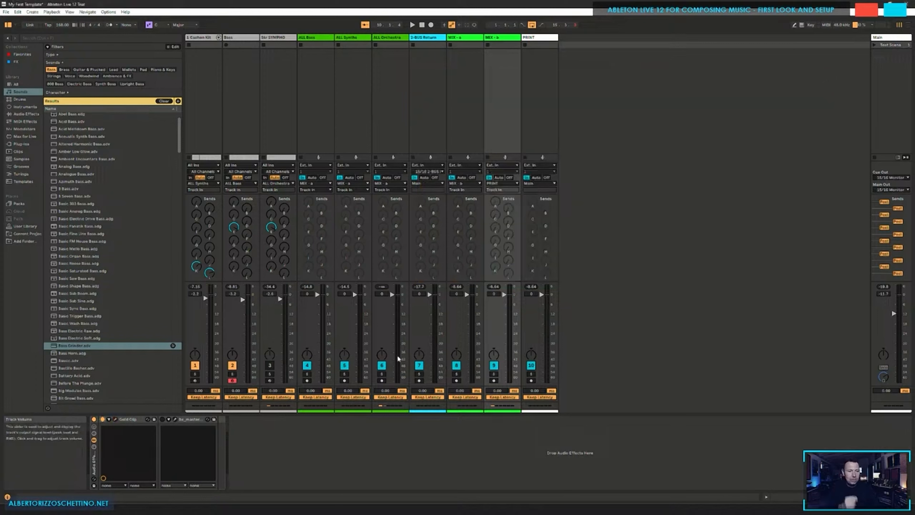
Step: Open bx_masterdesk on the second MIX bus and activate the device
left_click(175, 419)
left_click(475, 92)
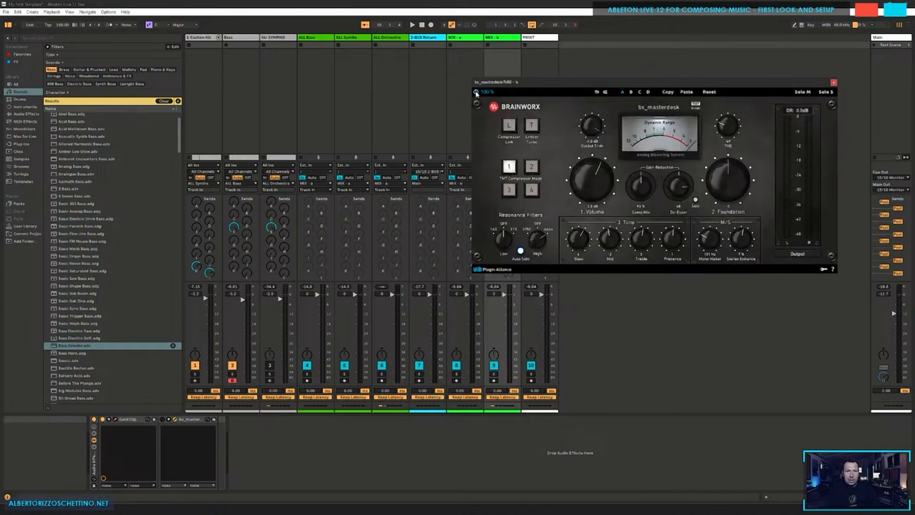
left_click(162, 419)
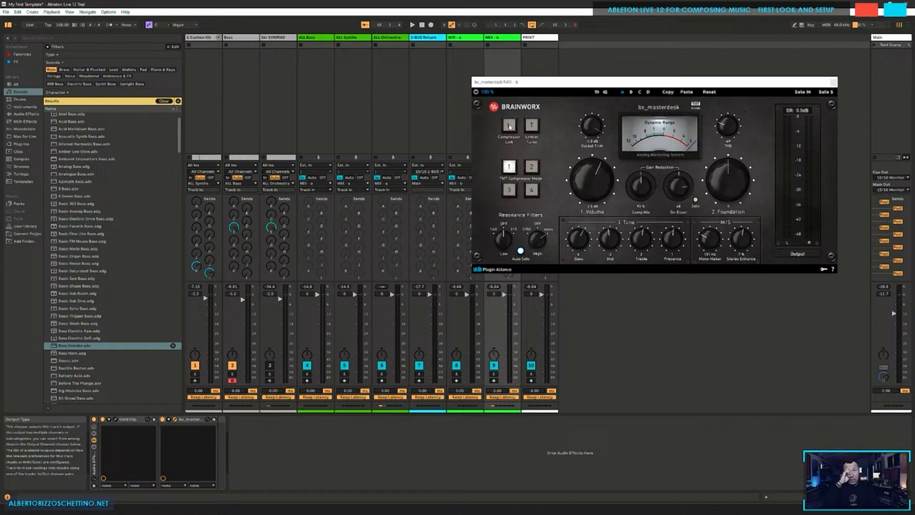
left_click(486, 137)
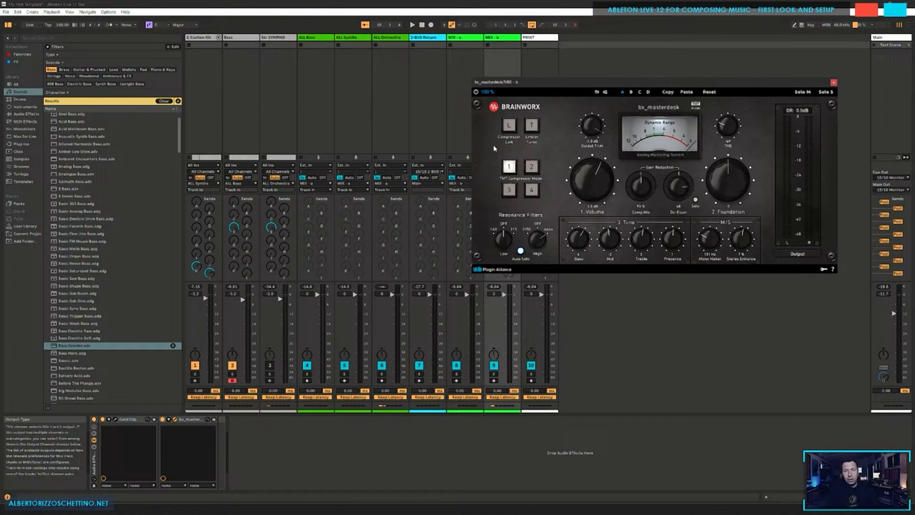
Step: Compare the second MIX bus with bx_masterdesk on and bypassed during playback, leaving the plug-in active
key("space")
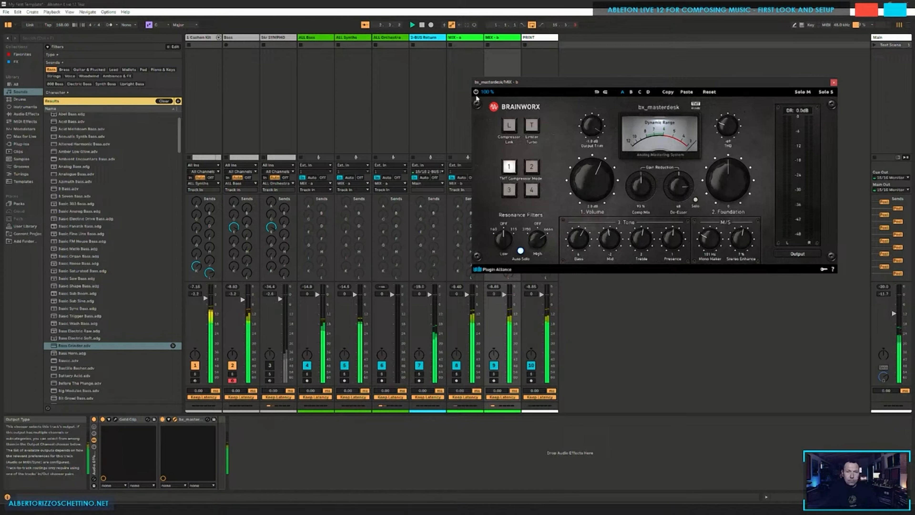
left_click(476, 92)
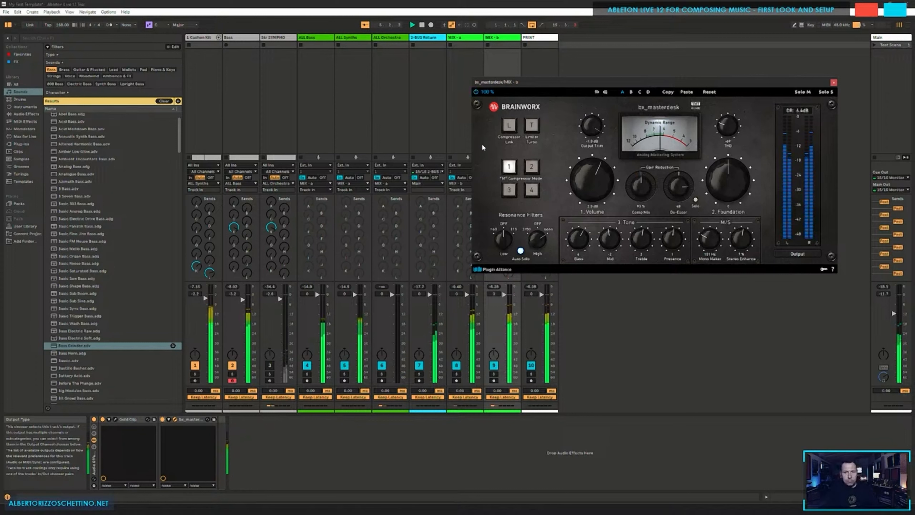
left_click(476, 93)
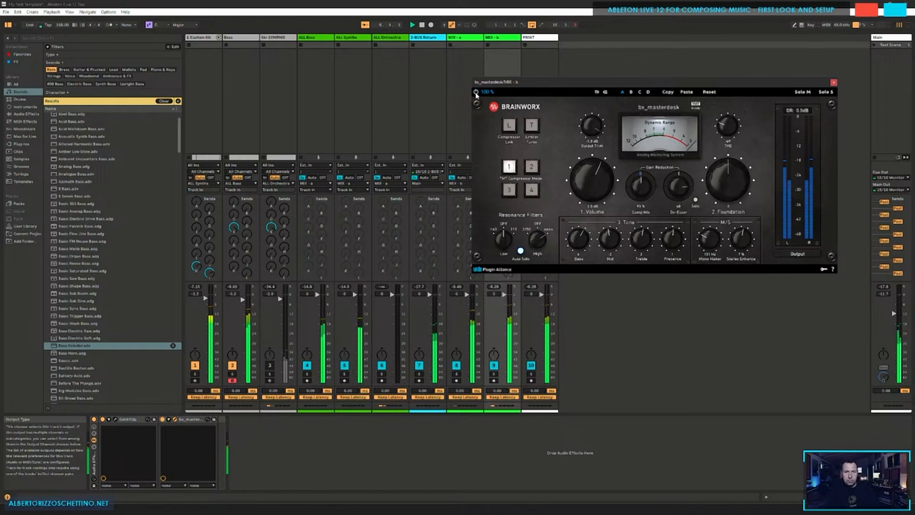
left_click(476, 92)
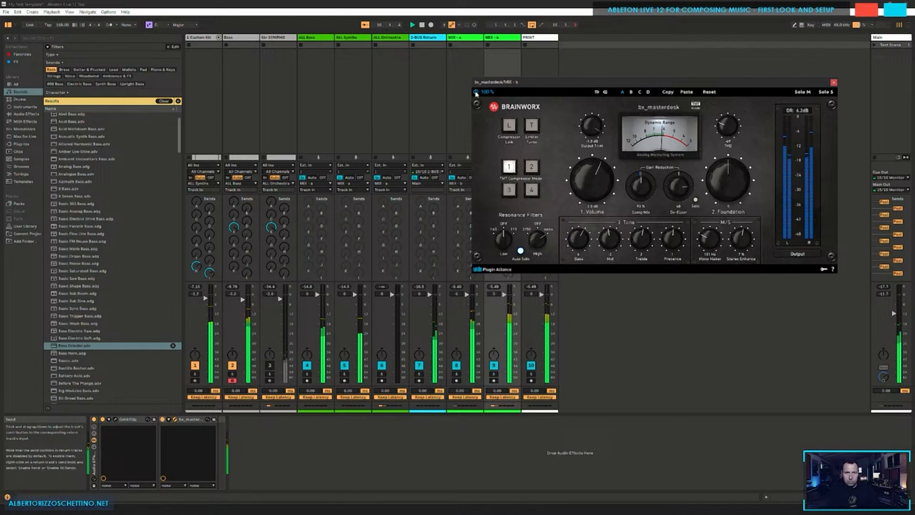
left_click(833, 83)
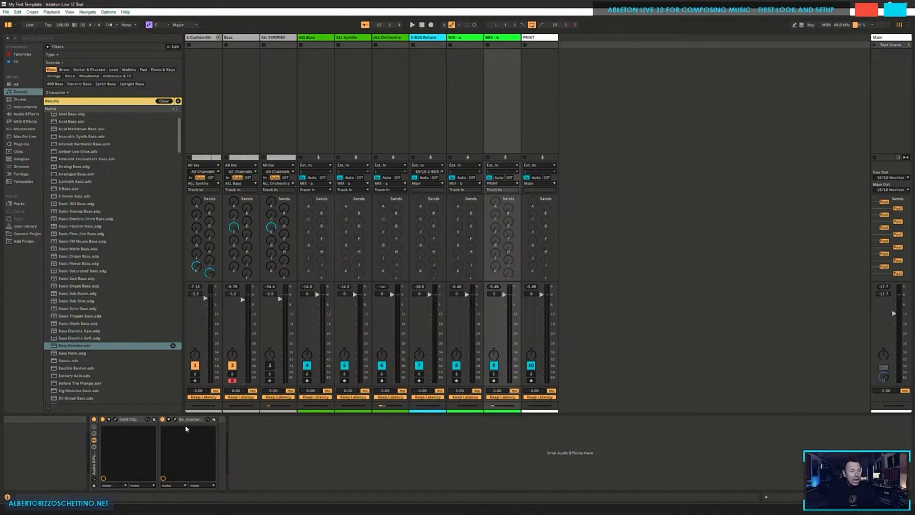
left_click(175, 419)
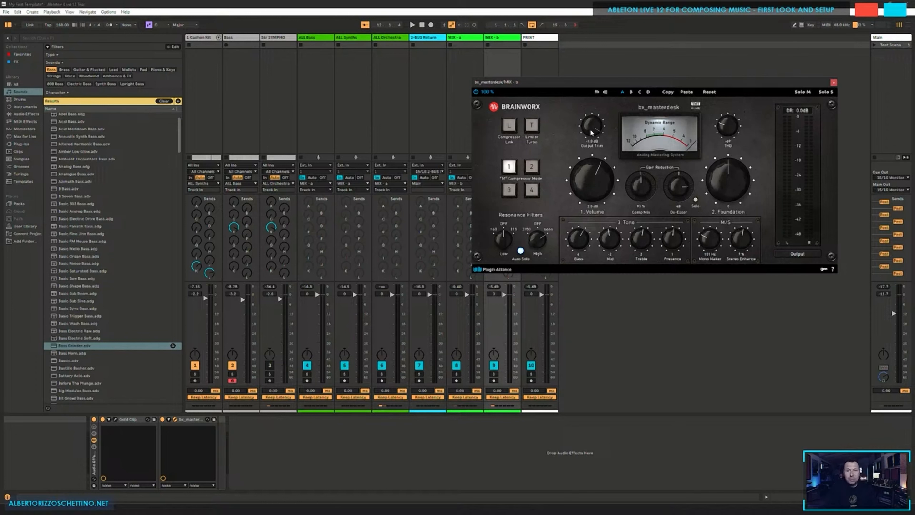
left_click(833, 83)
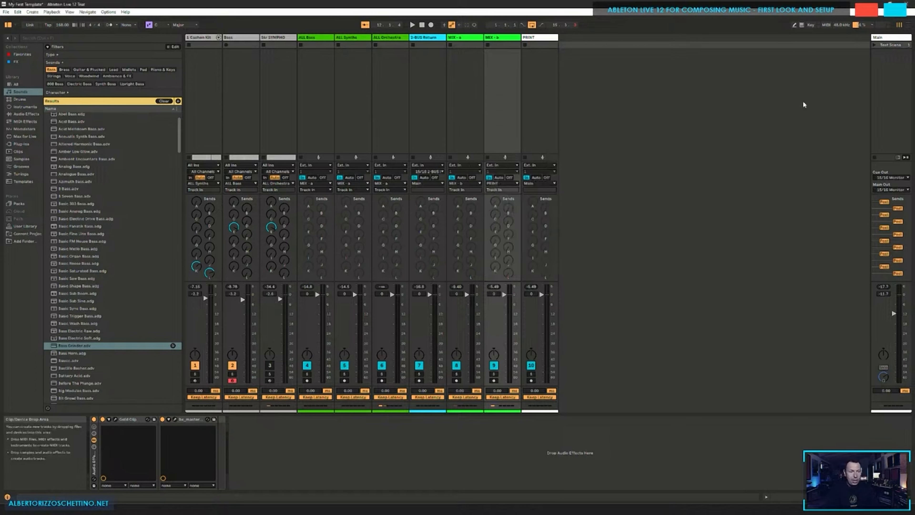
Step: Search the browser for "ml1" and add the ML4000 ML1 limiter after the second MIX bus's effect rack
key("ctrl+f")
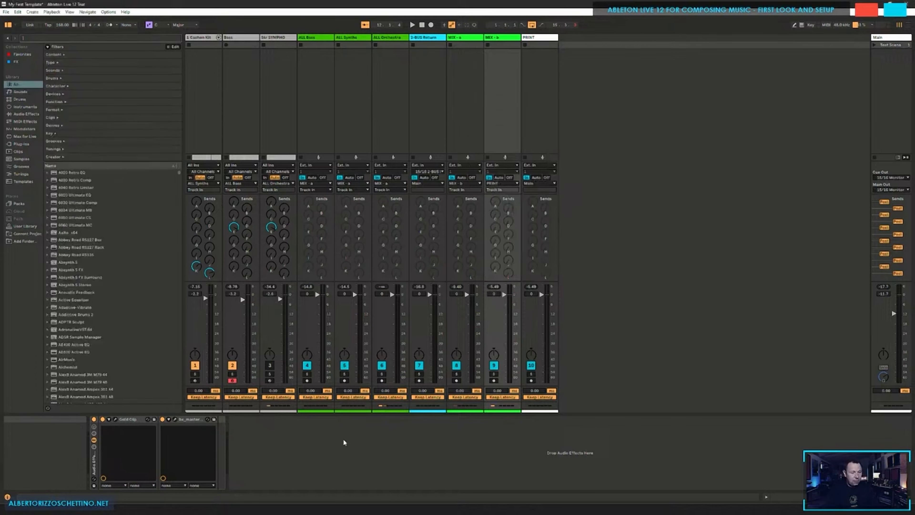
type("ml1")
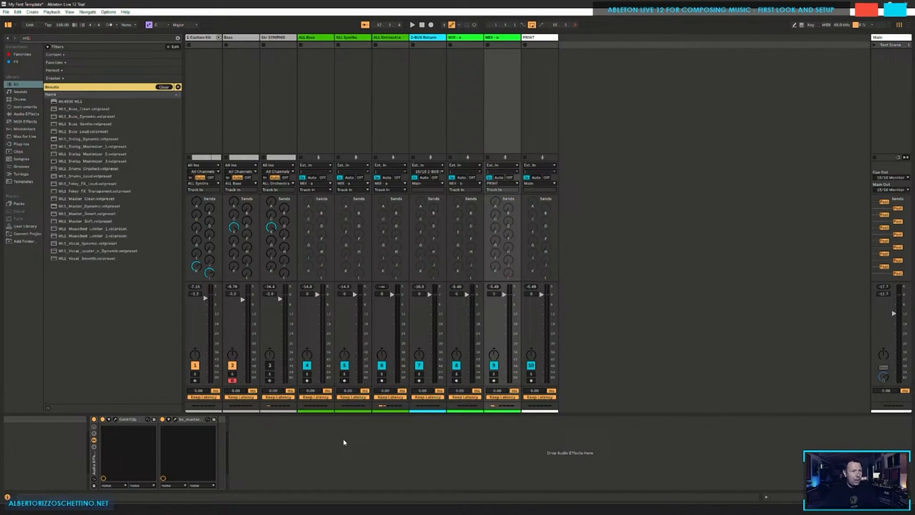
left_click(76, 101)
left_click_drag(232, 416, 269, 470)
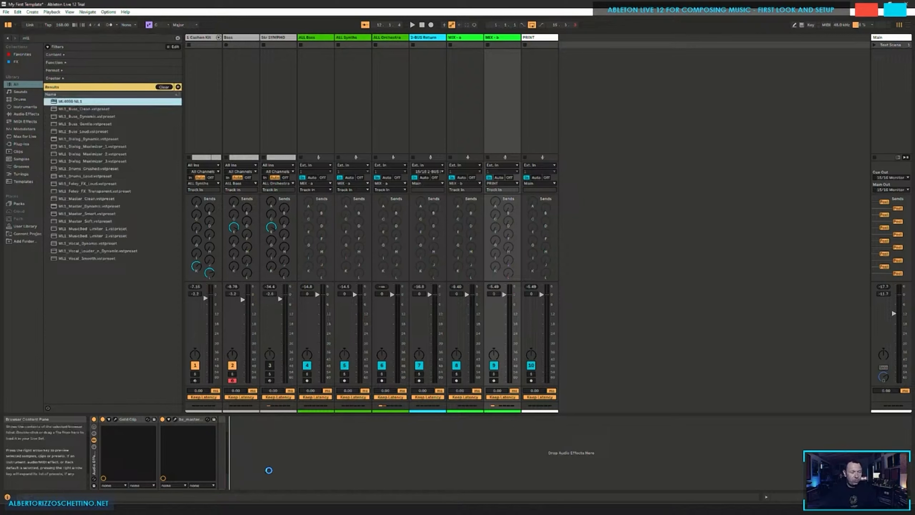
left_click(487, 326)
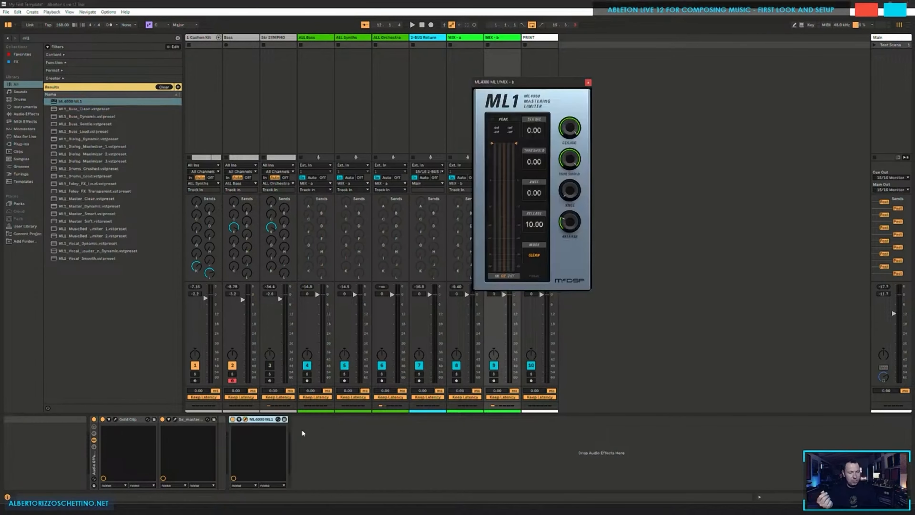
Step: Set the ML1 limiter's ceiling and threshold both to -1.00
left_click(631, 133)
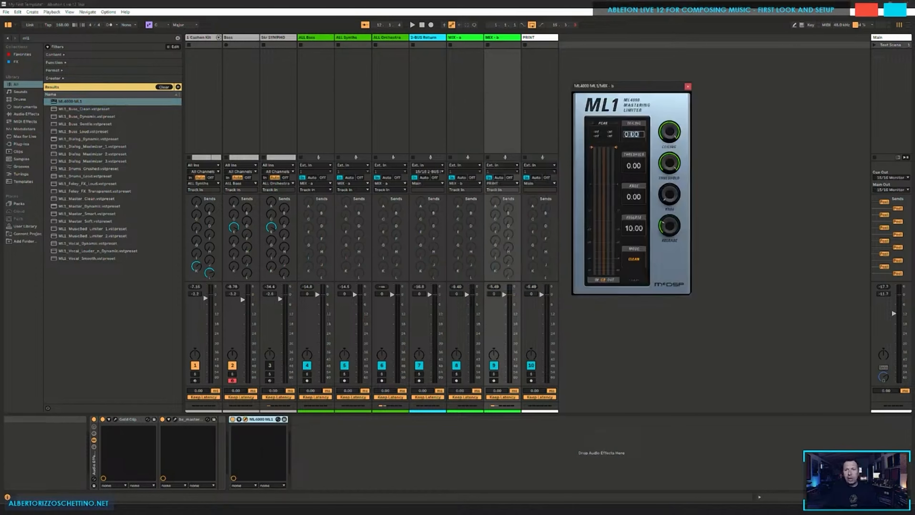
type("-1")
key("Return")
left_click(629, 166)
type("-1")
key("Return")
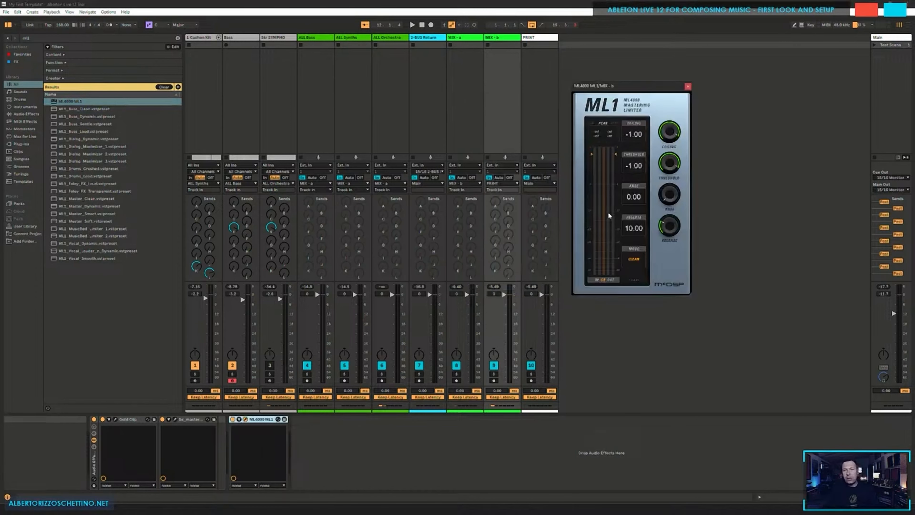
left_click_drag(629, 87, 633, 85)
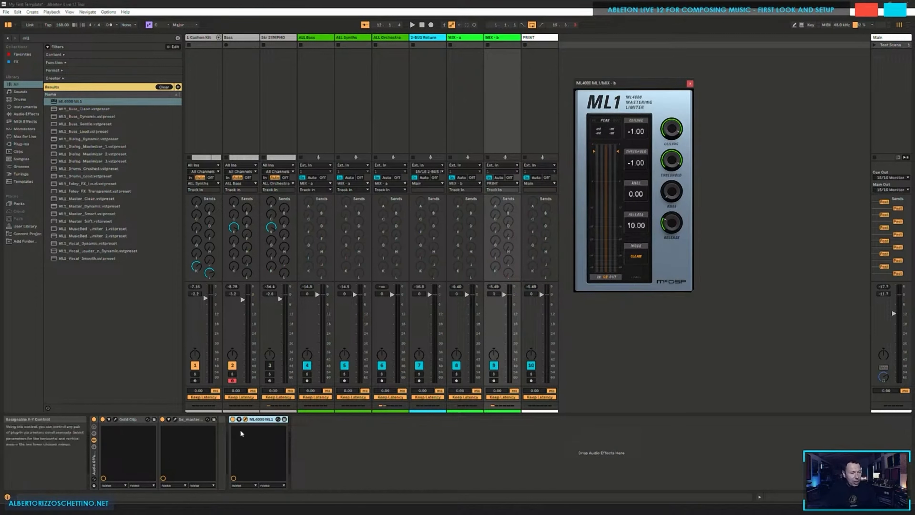
Step: Check the ML1 limiter's metering during playback, and save the set
left_click(465, 88)
left_click(491, 87)
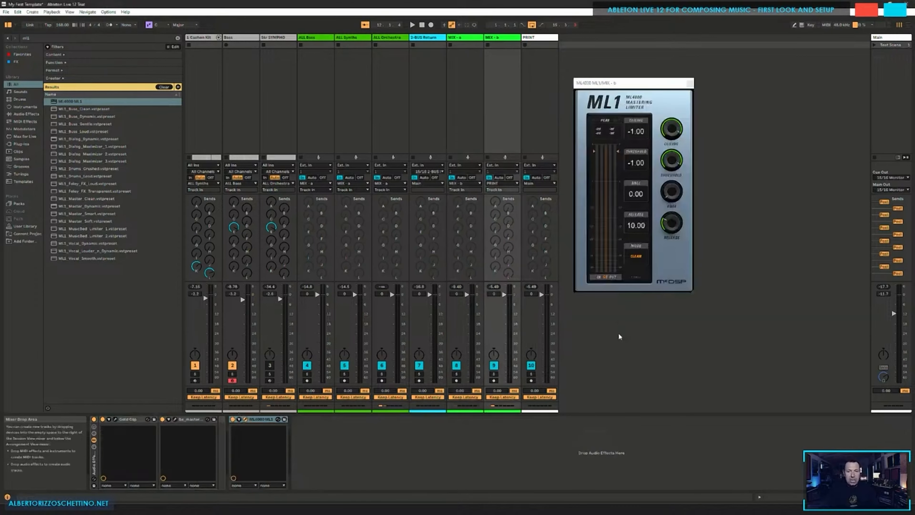
key("space")
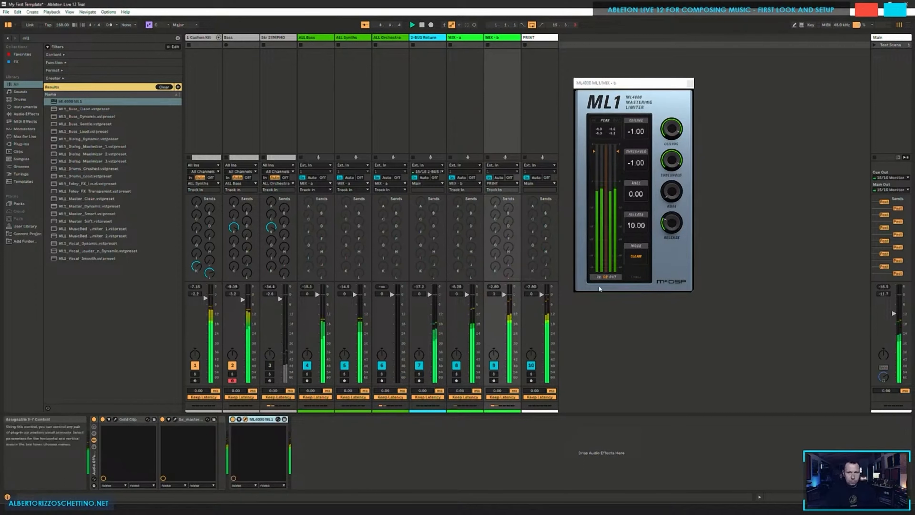
left_click(689, 83)
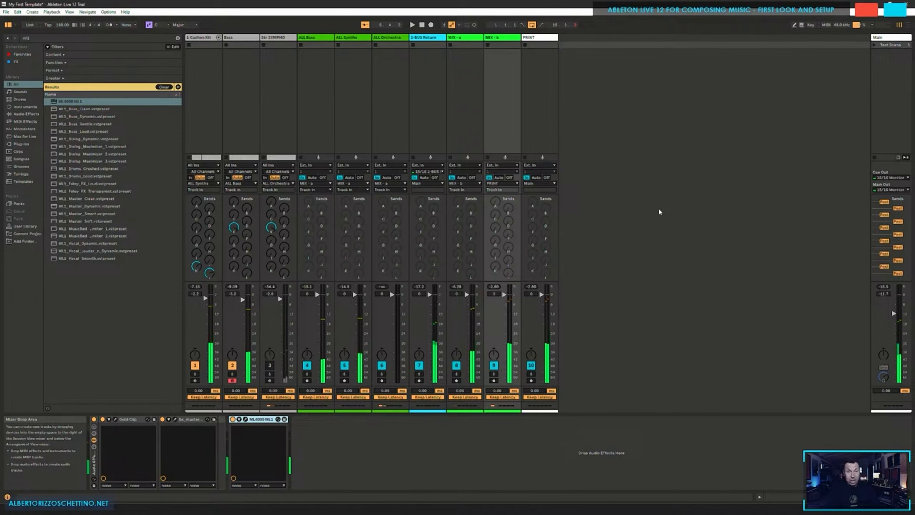
key("ctrl+s")
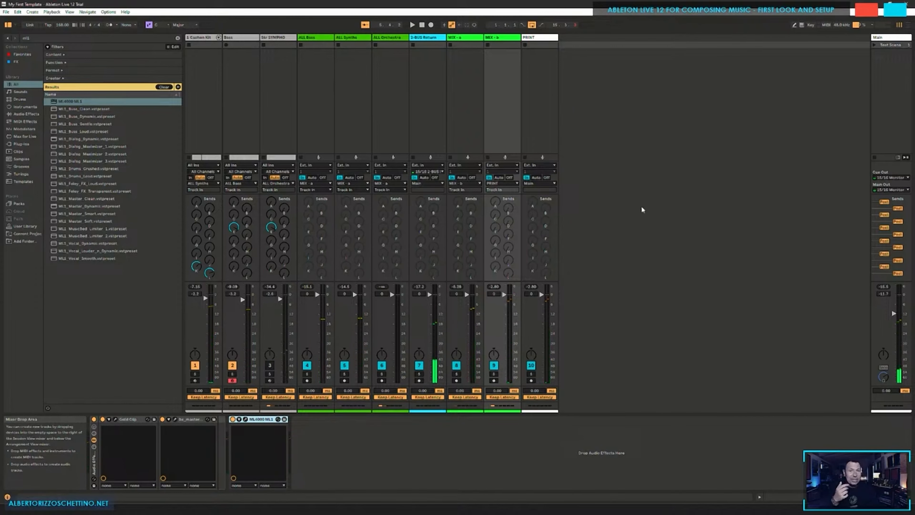
Step: Arm the drum kit track for playing instead of the Bass track, and save the set
left_click(240, 124)
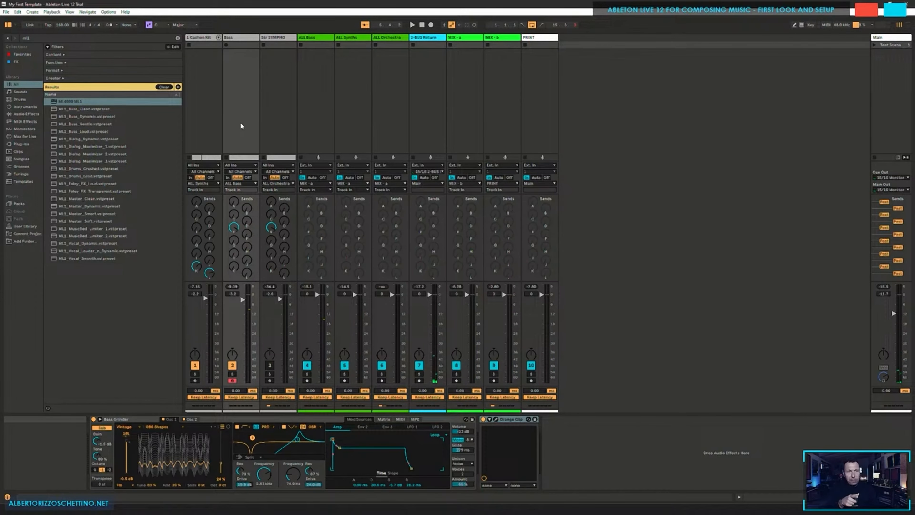
left_click(201, 100)
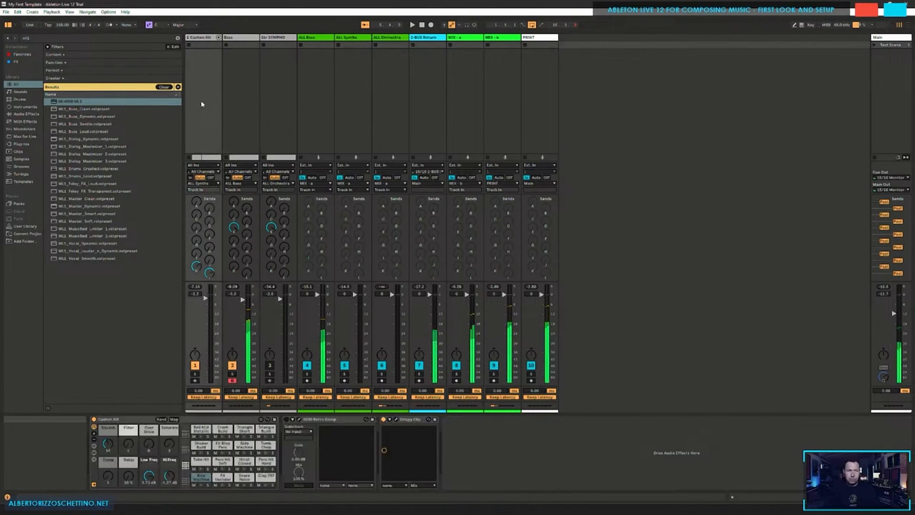
left_click(194, 380)
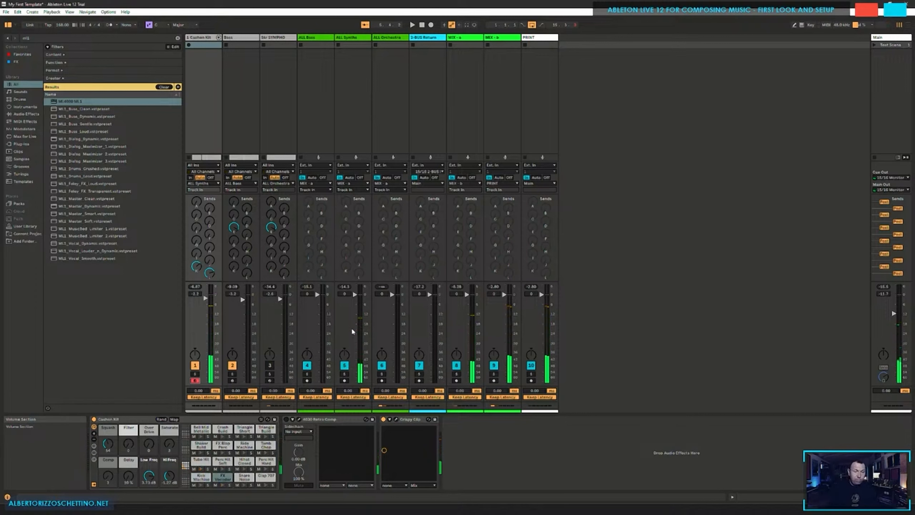
key("ctrl+s")
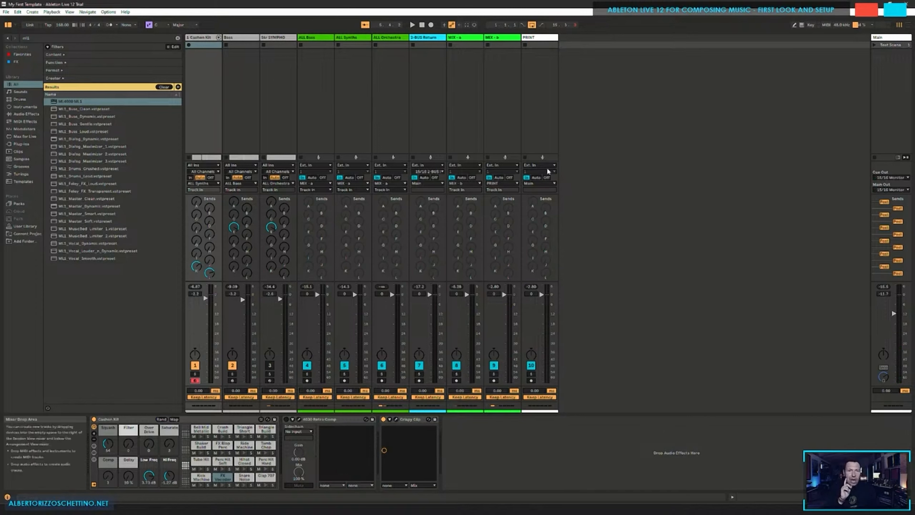
Step: Move the ML1 limiter into the second MIX bus's effect rack after bx_masterdesk, and save the set with the whole rack deactivated
left_click(506, 93)
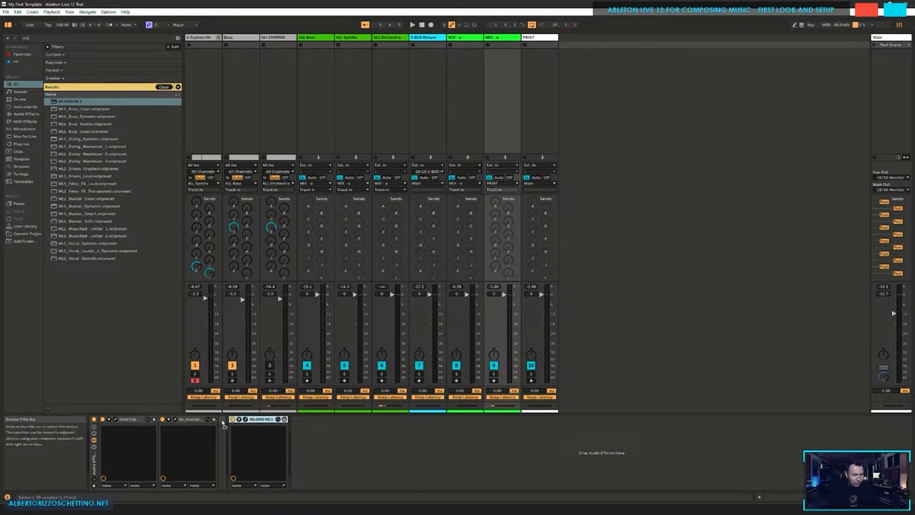
mouse_move(223, 423)
left_mouse_down()
mouse_move(210, 425)
mouse_move(217, 431)
left_mouse_up()
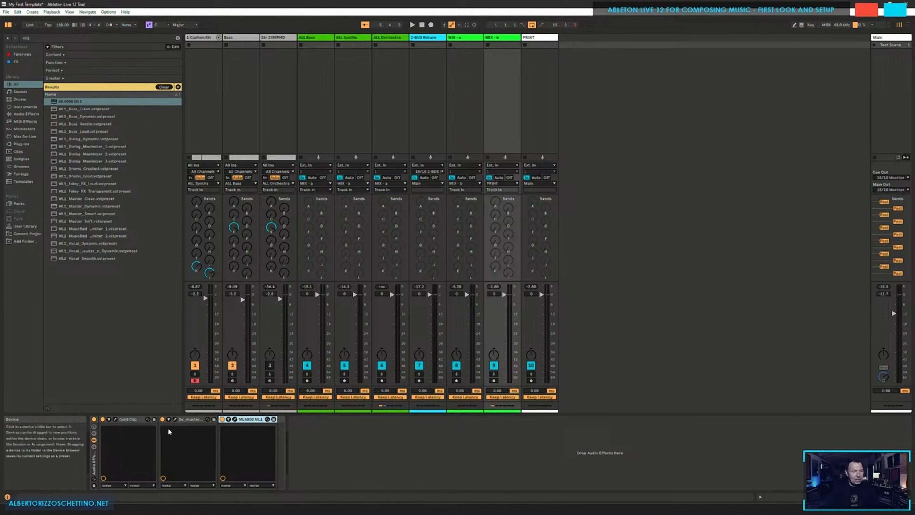
left_click(94, 420)
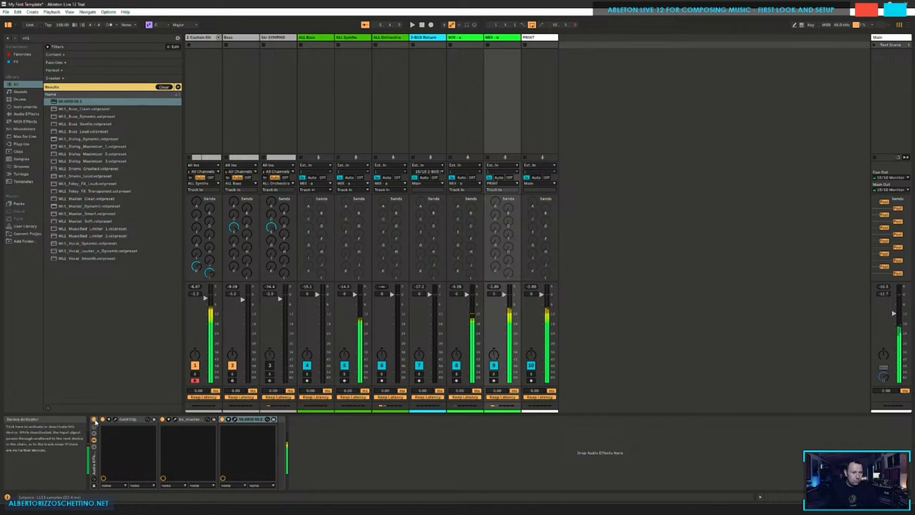
key("ctrl+s")
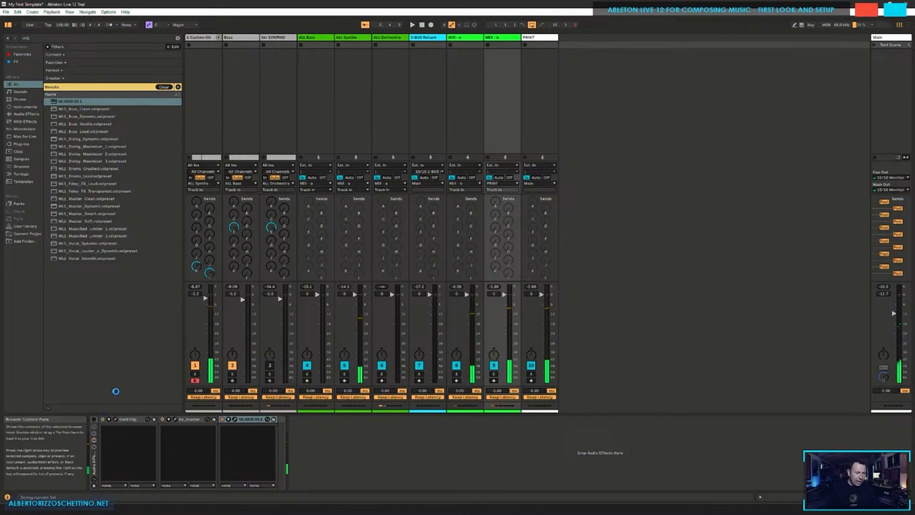
left_click(94, 422)
key("ctrl+s")
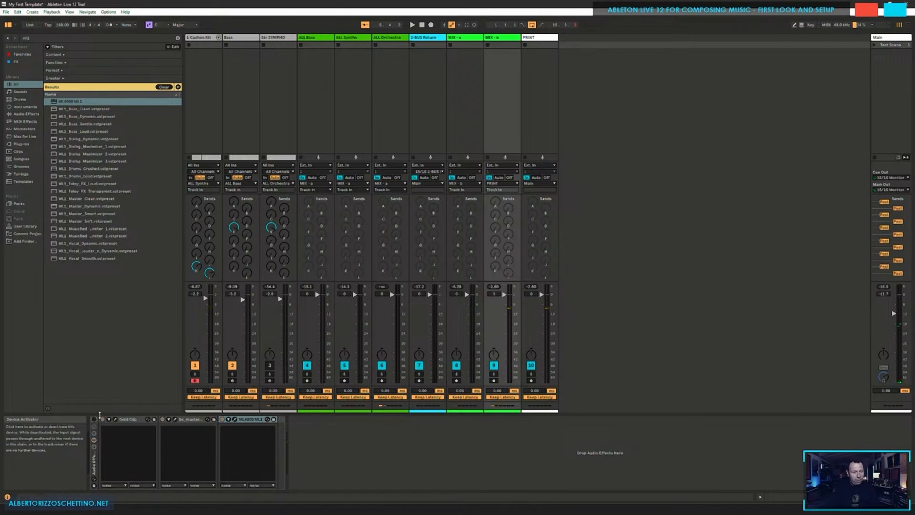
Step: Reactivate the second MIX bus's effect rack and save the set
left_click(501, 397)
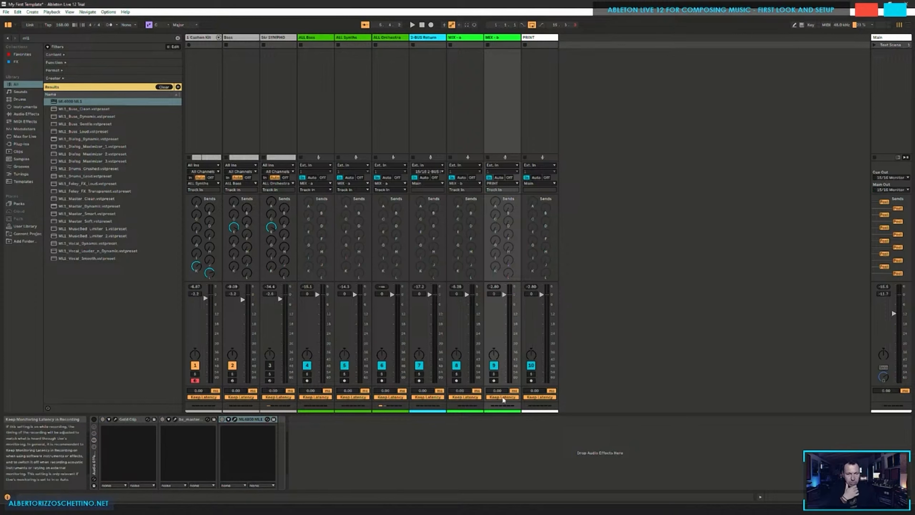
left_click(94, 420)
key("ctrl+s")
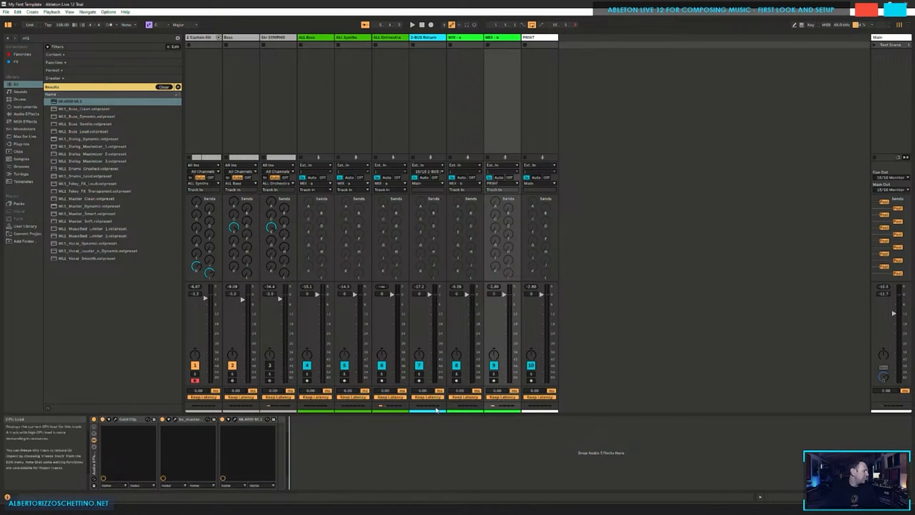
left_click(523, 96)
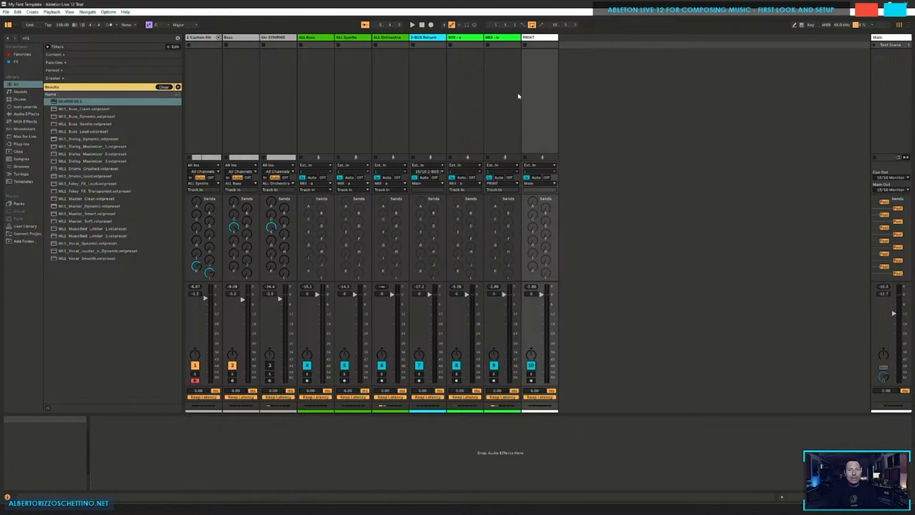
left_click(508, 95)
left_click(538, 94)
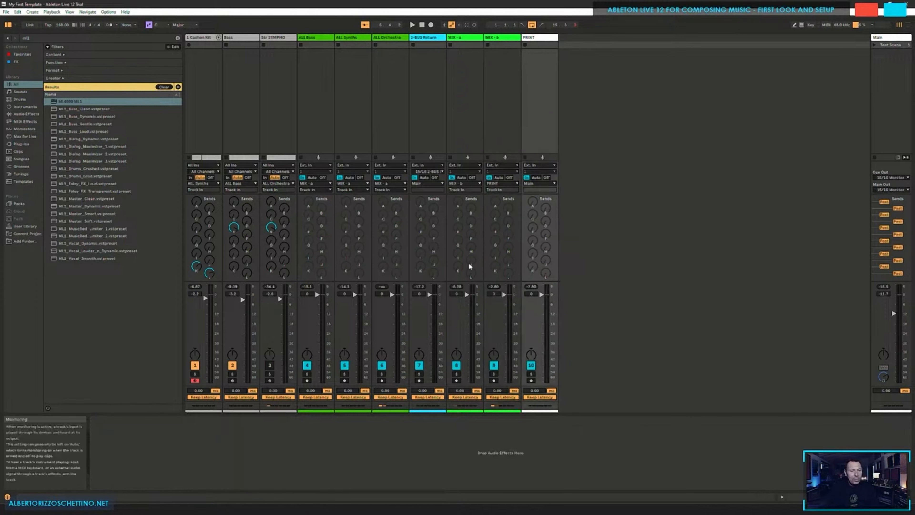
left_click(499, 103)
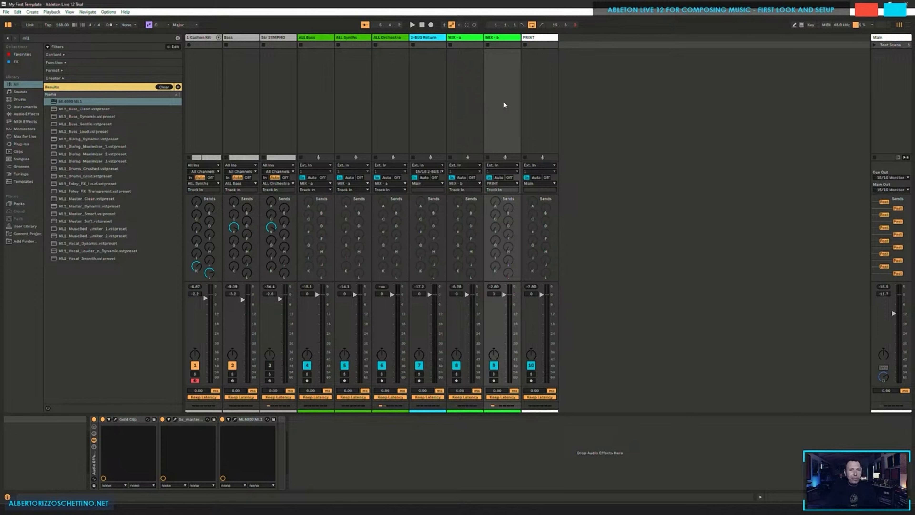
right_click(498, 39)
left_click(513, 54)
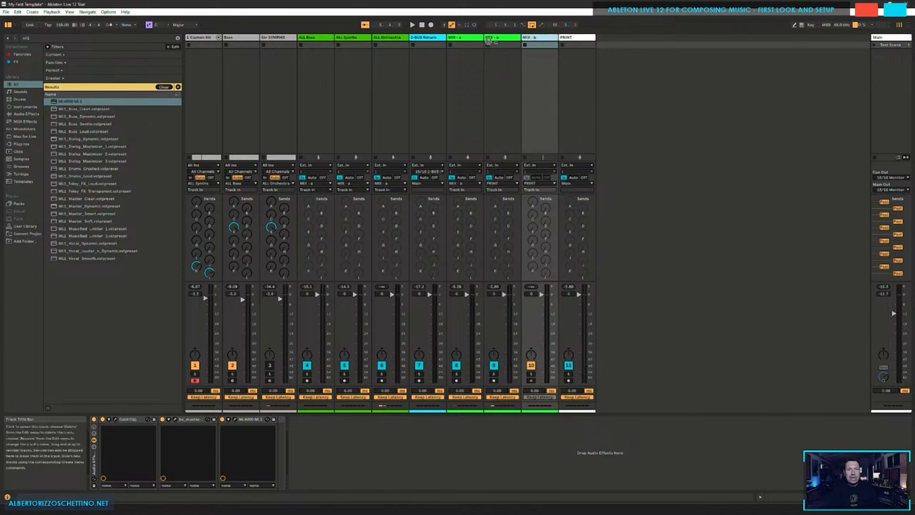
left_click_drag(488, 40, 495, 39)
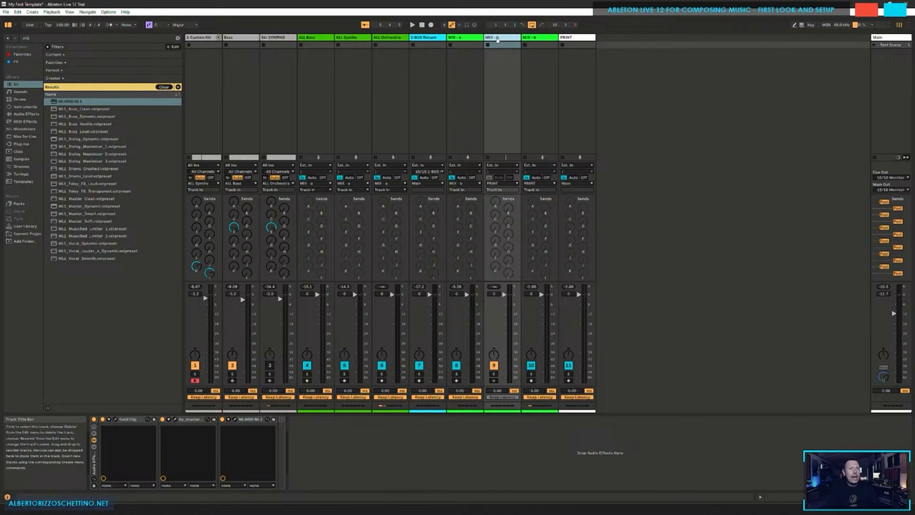
key("ctrl+z")
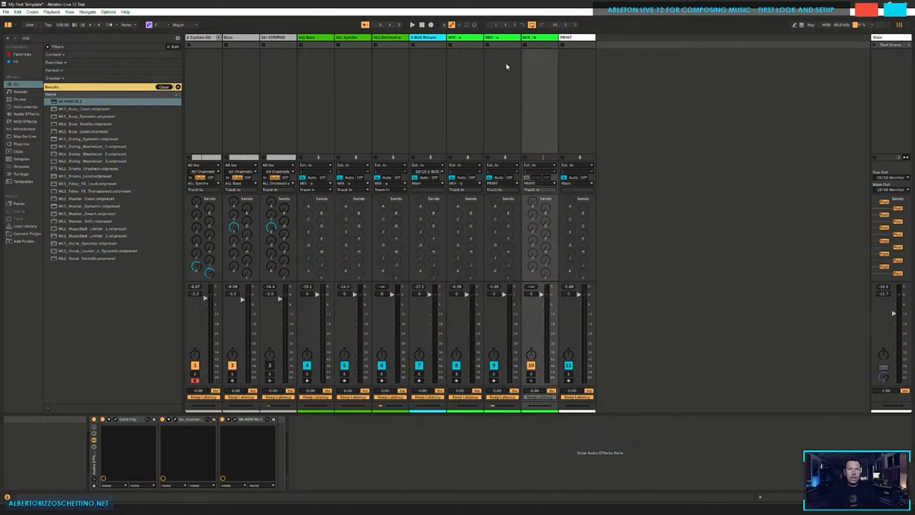
key("ctrl+z")
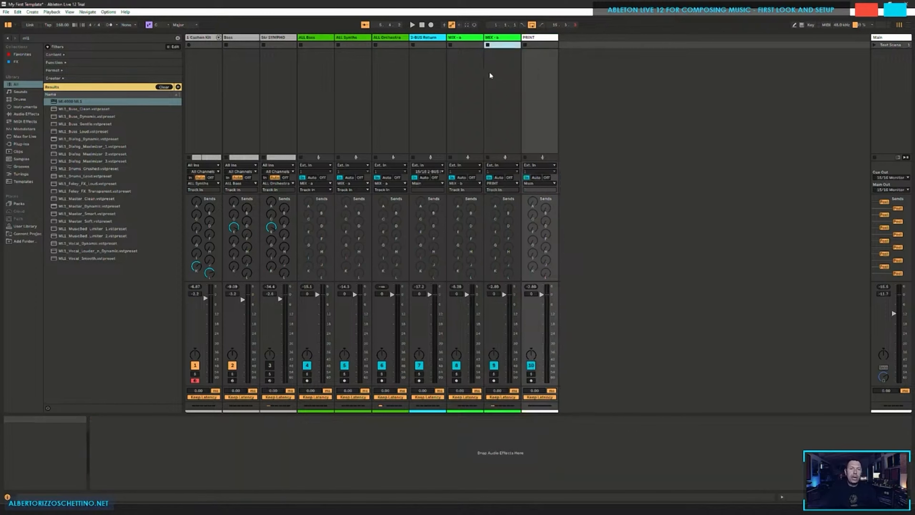
Step: Add the MAAT thEQorange equalizer to the second MIX bus, ahead of its effect rack
left_click(490, 38)
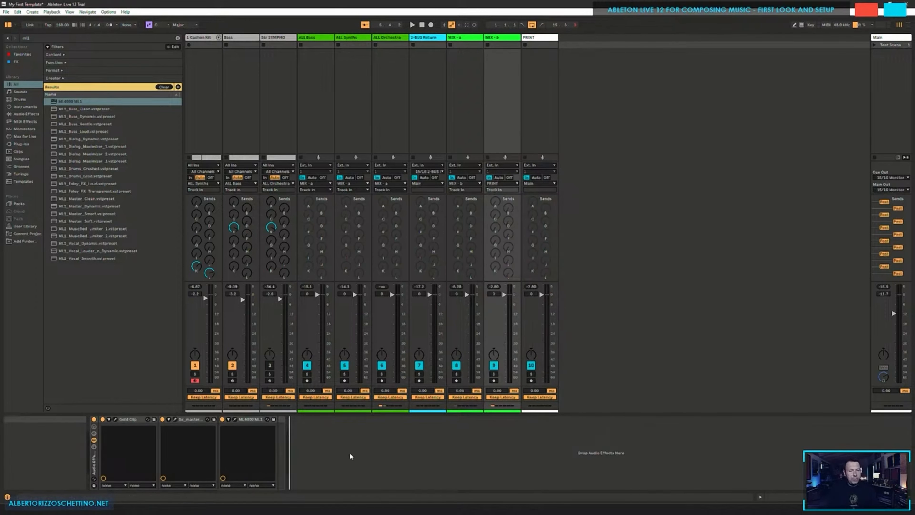
key("ctrl+f")
type("theq")
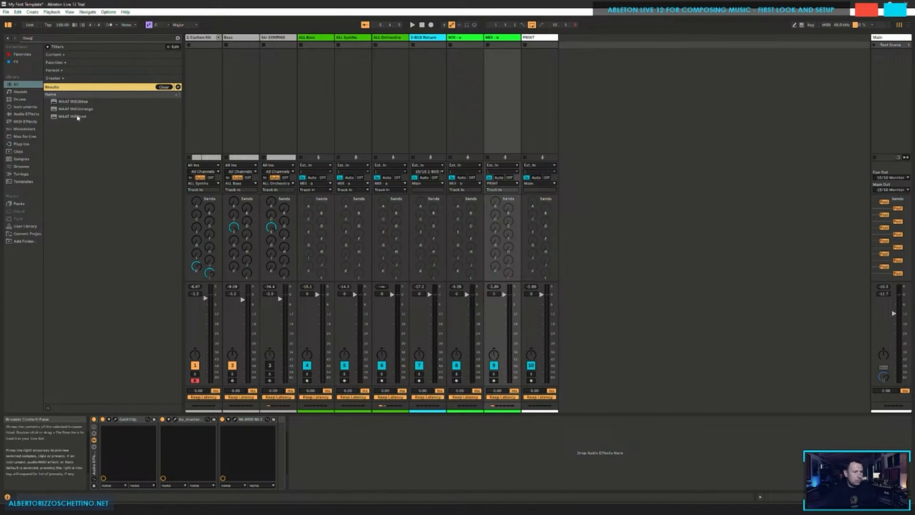
left_click_drag(86, 109, 90, 456)
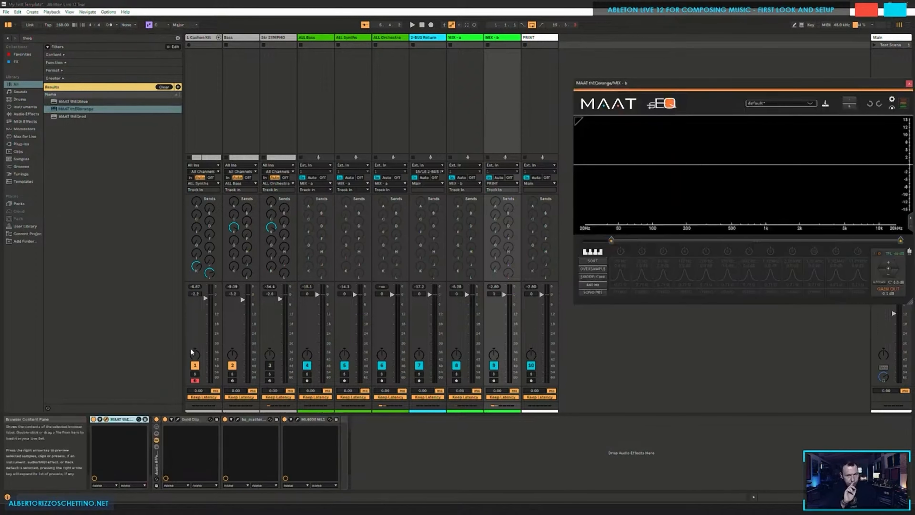
left_click_drag(655, 84, 596, 73)
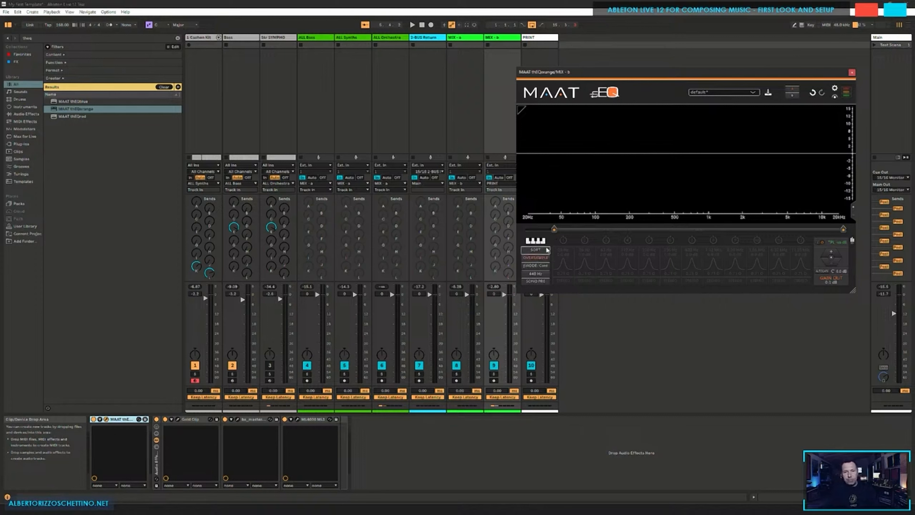
Step: Enable the first band of the MAAT equalizer as a Lo Cut filter at 20 Hz
left_click(563, 240)
left_click(564, 263)
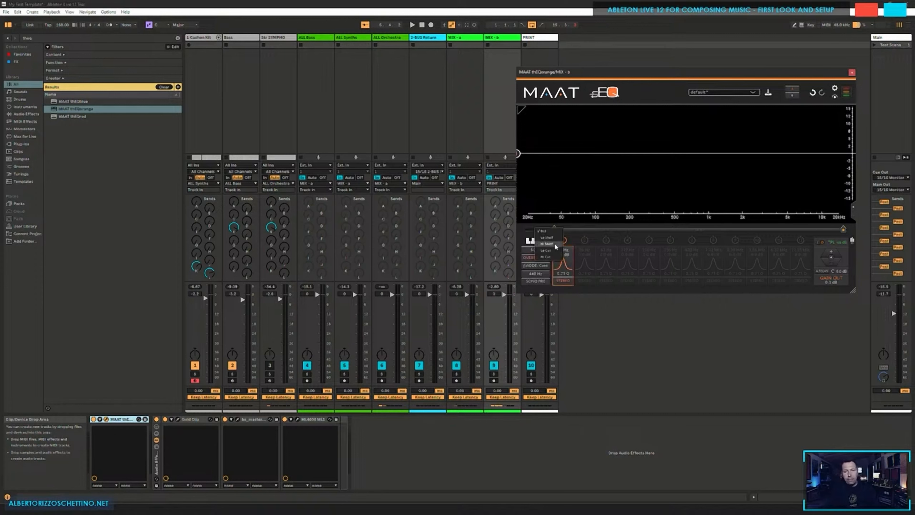
left_click(551, 257)
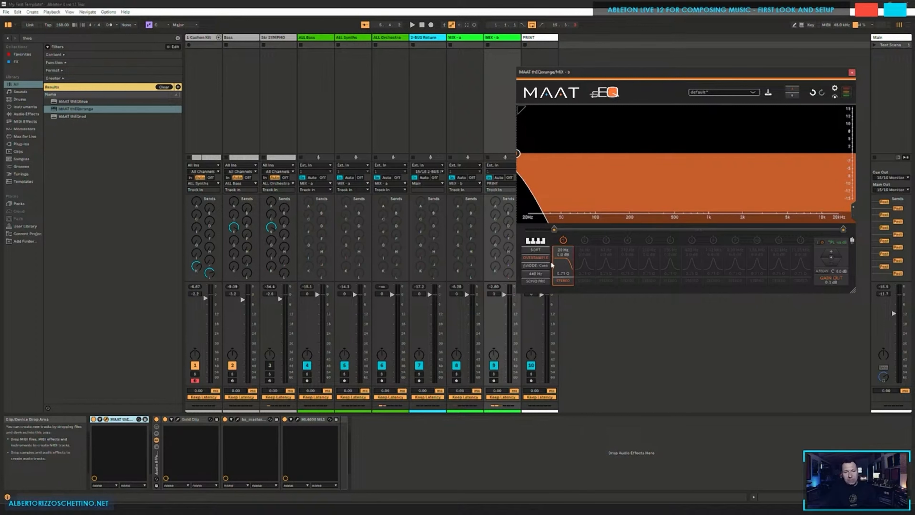
left_click(562, 262)
left_click(552, 251)
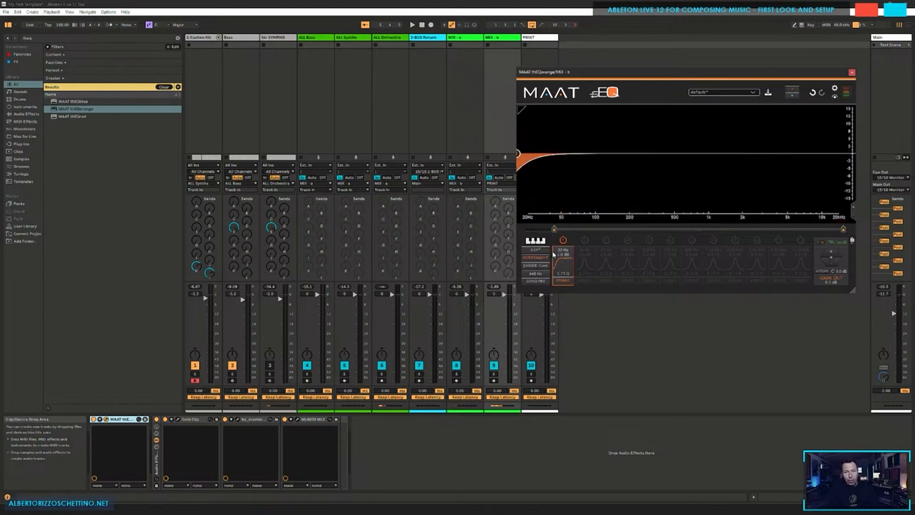
Step: Enable the equalizer's last band as a Hi Cut at about 21.77 kHz, and leave the equalizer deactivated with its window closed
left_click(800, 241)
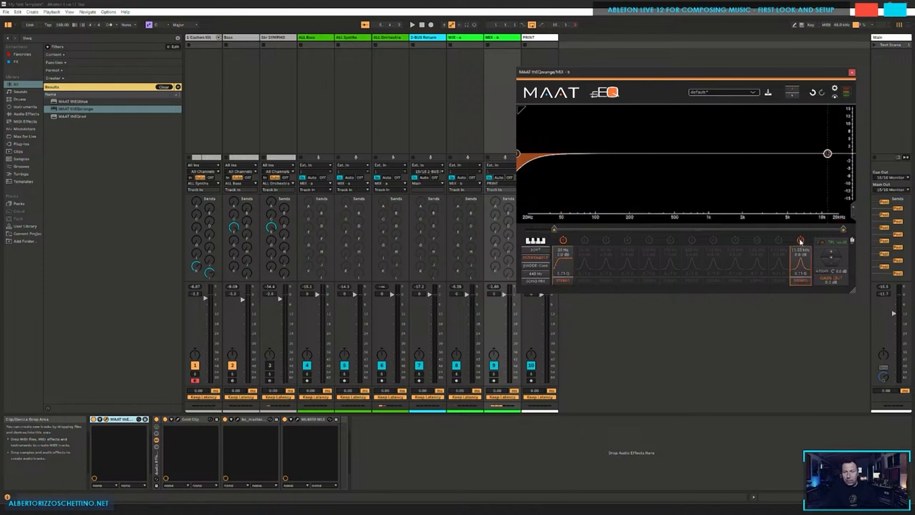
left_click(799, 261)
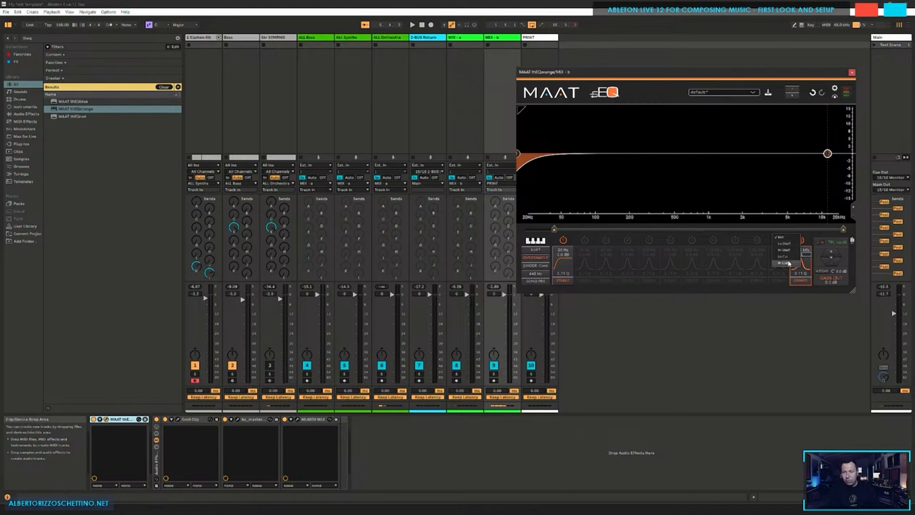
left_click(788, 263)
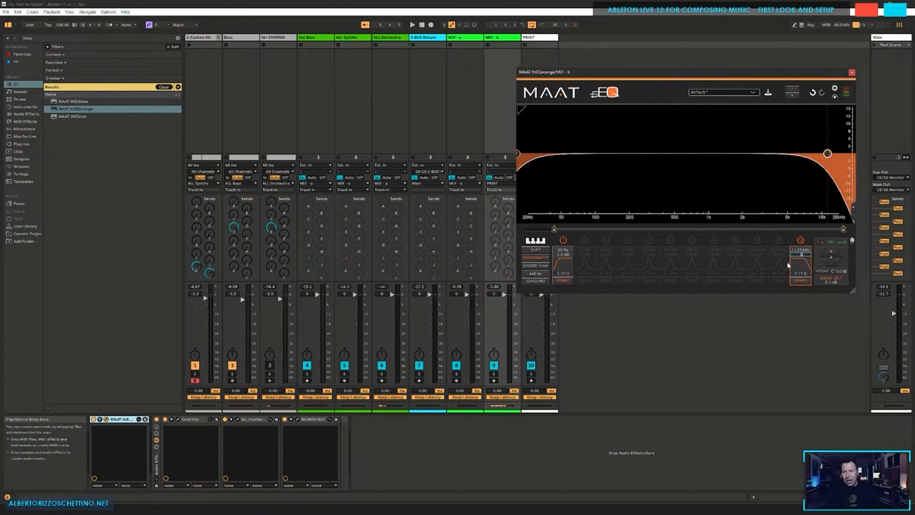
left_click_drag(797, 249, 798, 231)
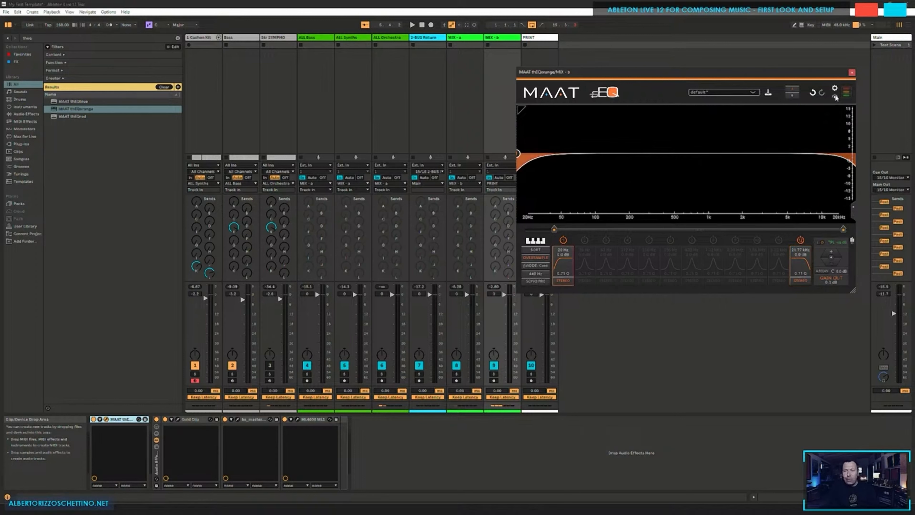
left_click(851, 72)
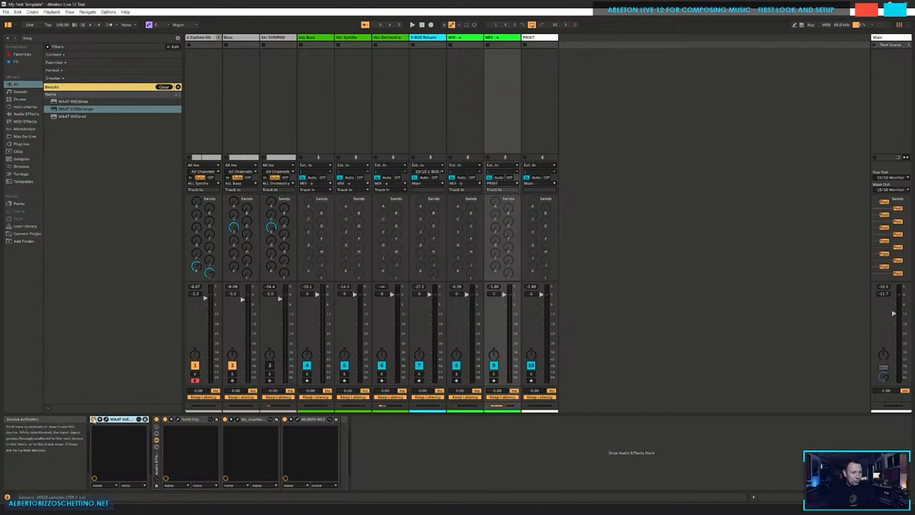
left_click(389, 447)
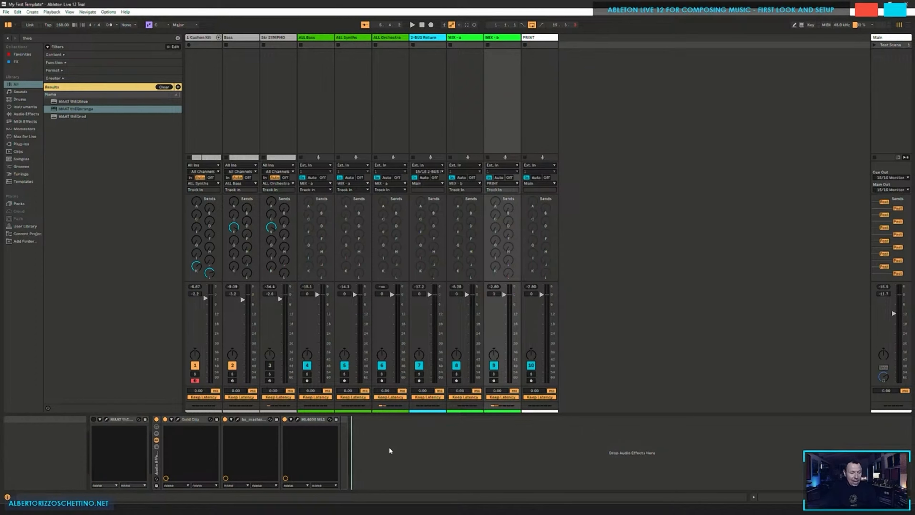
Step: Add Gullfoss Master between the MAAT equalizer and the effect rack, deactivated and with its window closed
key("ctrl+f")
type("pullfo")
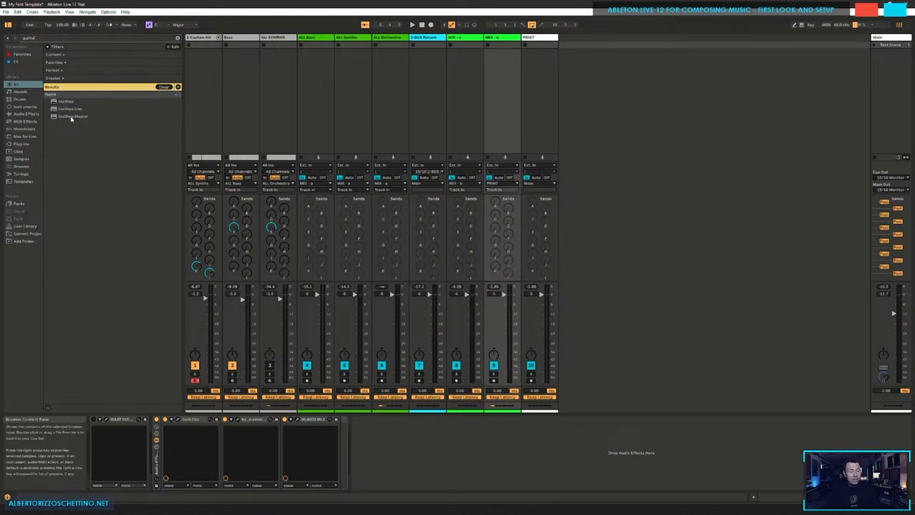
left_click_drag(69, 116, 153, 444)
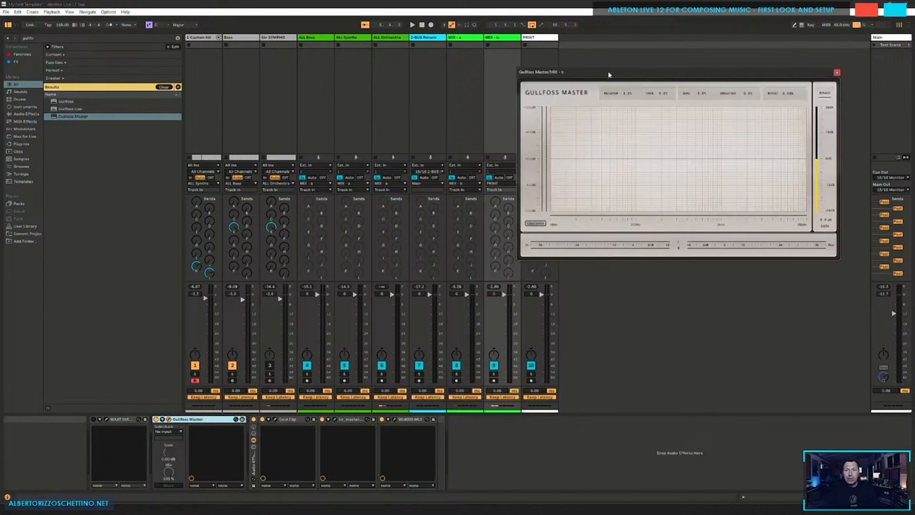
left_click_drag(609, 75, 622, 91)
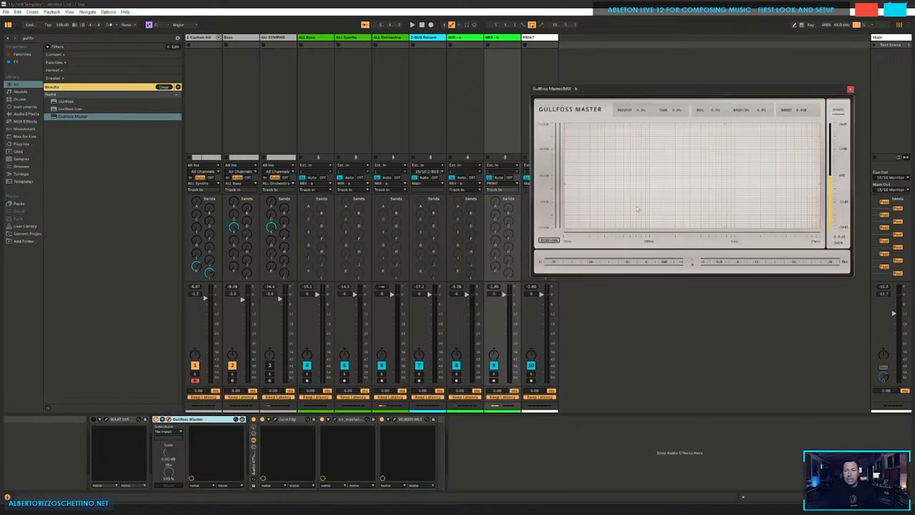
left_click(850, 90)
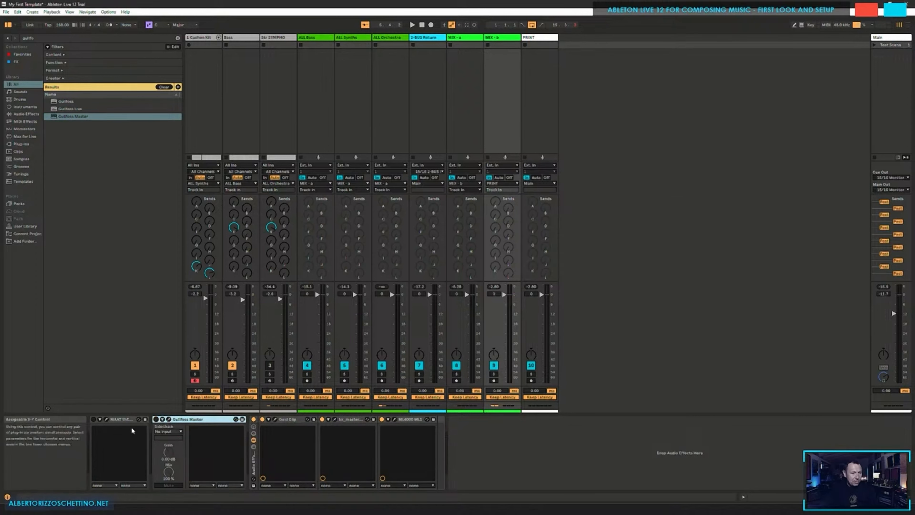
Step: Group the MAAT equalizer and Gullfoss Master into their own audio effect rack, and save the set
left_click(197, 419)
key("shift+Left")
key("ctrl+g")
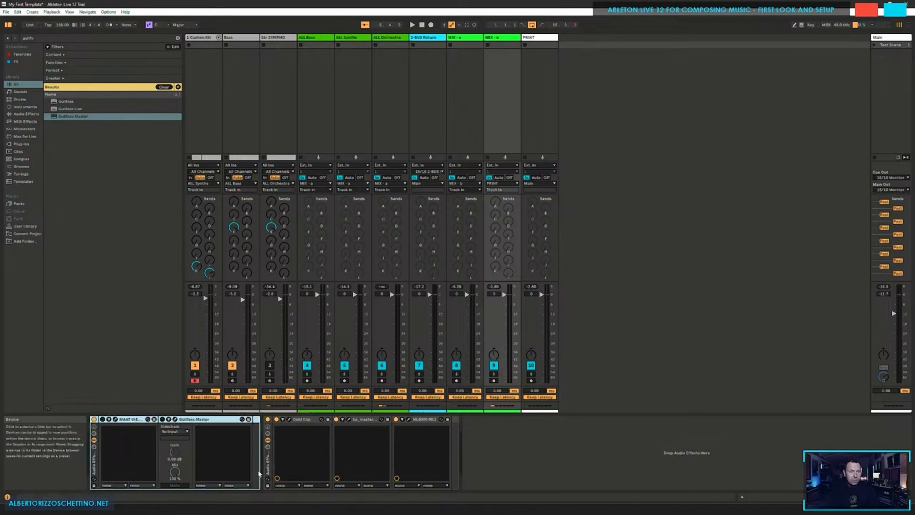
key("Delete")
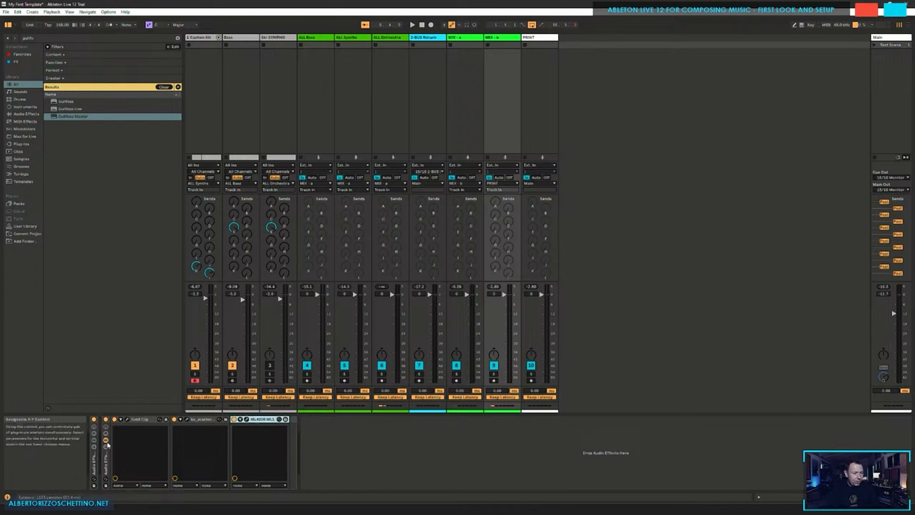
left_click(108, 464)
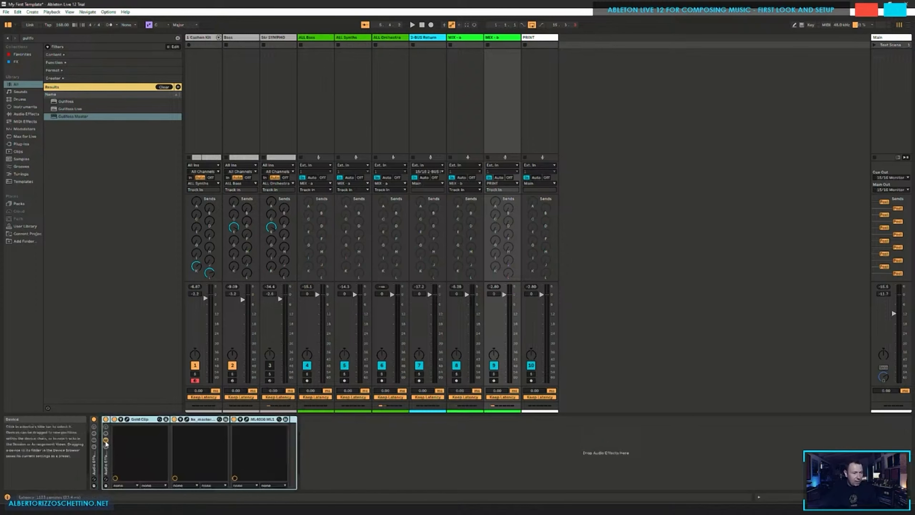
key("ctrl+z")
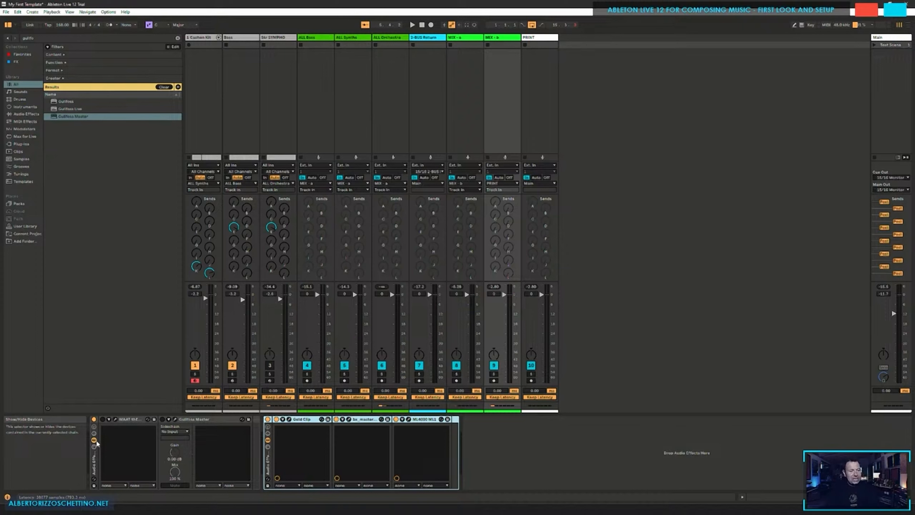
key("ctrl+s")
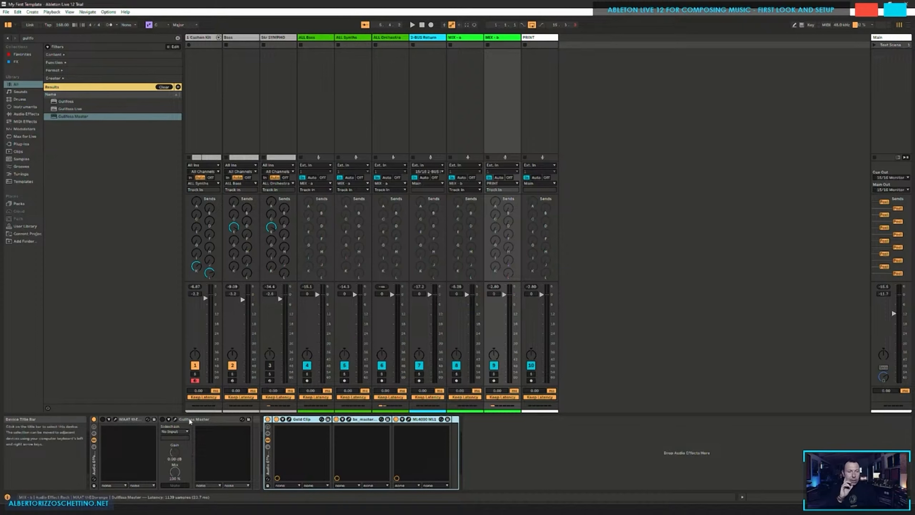
Step: Open the MAAT equalizer's window, check the live signal with its enclosing rack bypassed, and close the window
left_click(116, 421)
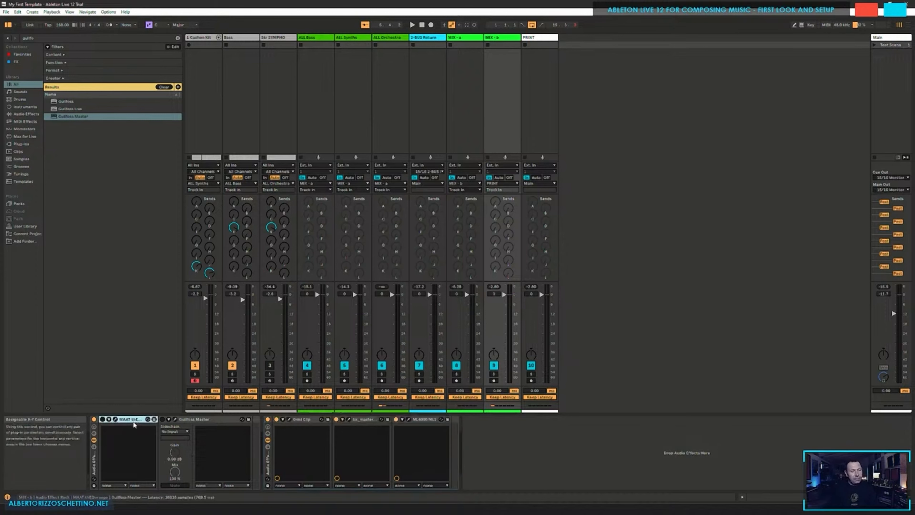
left_click(115, 419)
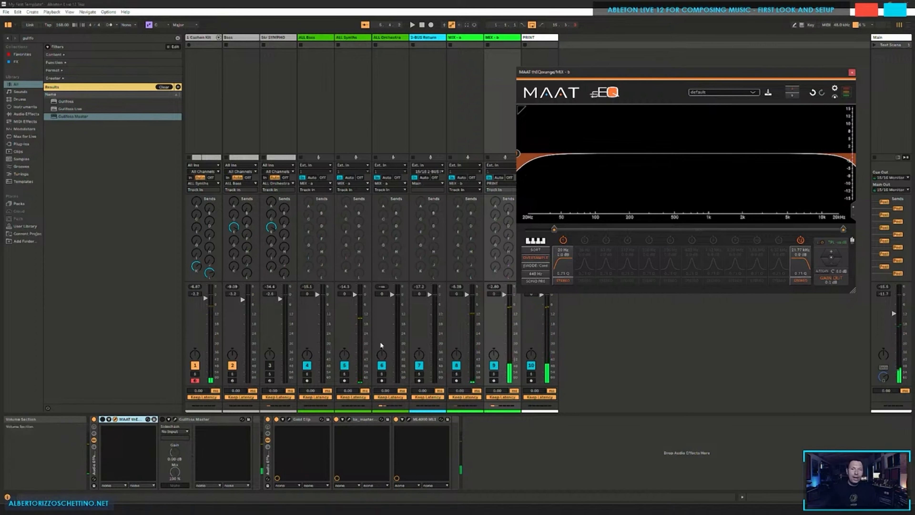
left_click(94, 420)
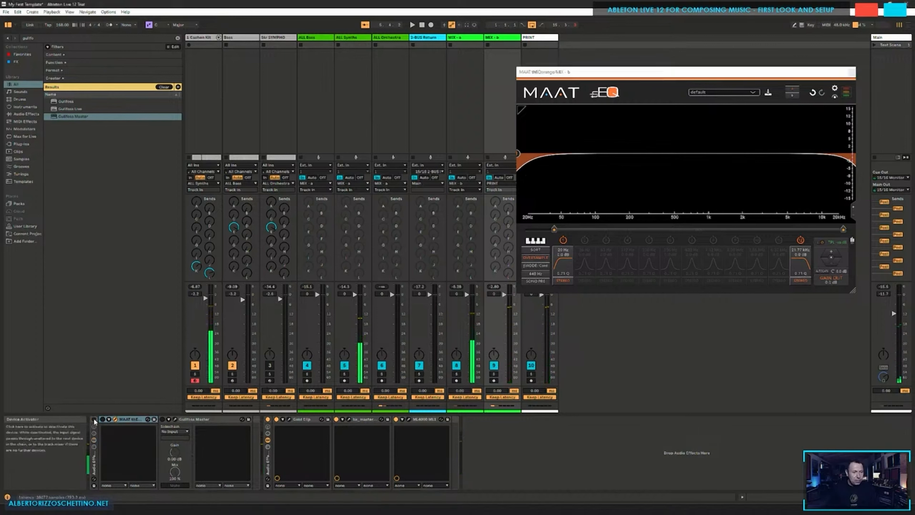
right_click(128, 420)
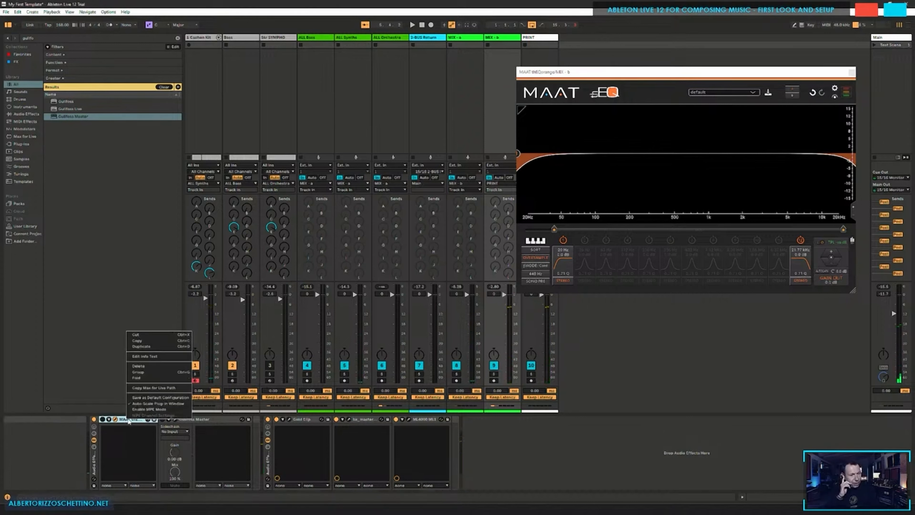
left_click(90, 329)
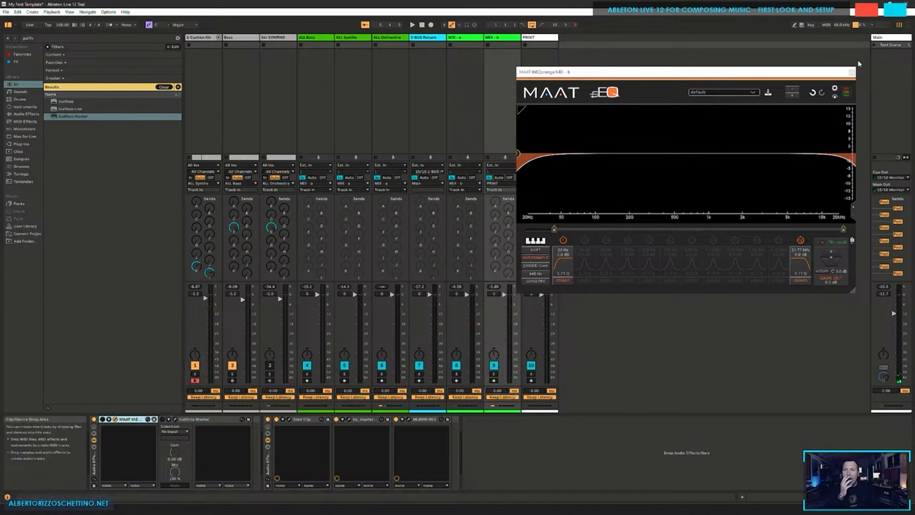
left_click(852, 72)
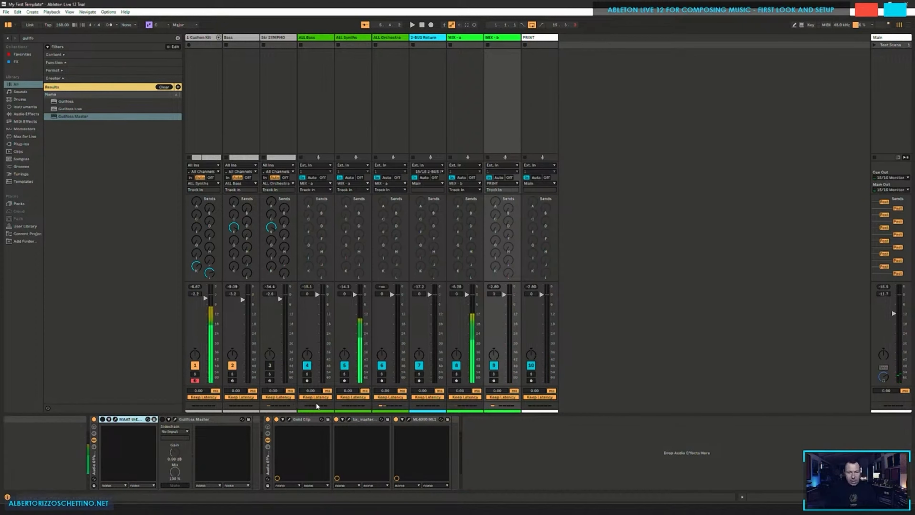
Step: Try turning off Keep Latency on the two MIX tracks, and restore it on both
left_click(459, 396)
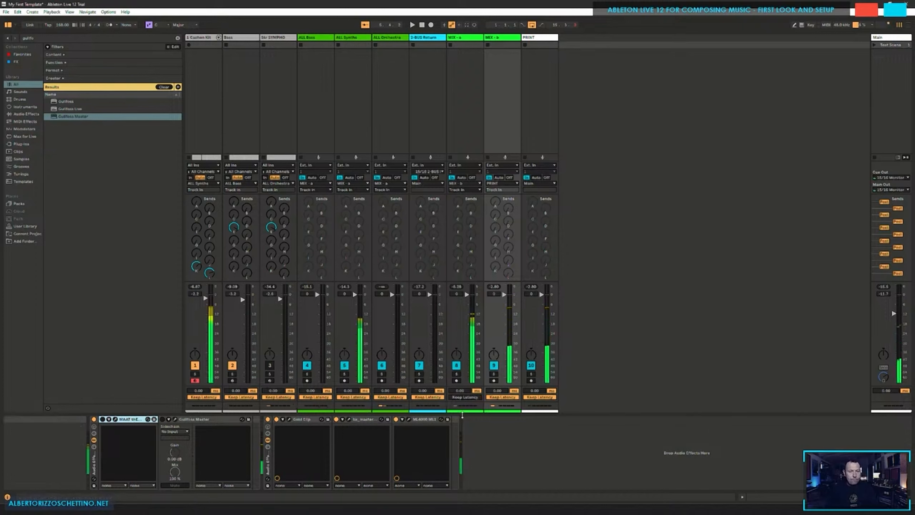
left_click(494, 398)
left_click(494, 398)
left_click(470, 396)
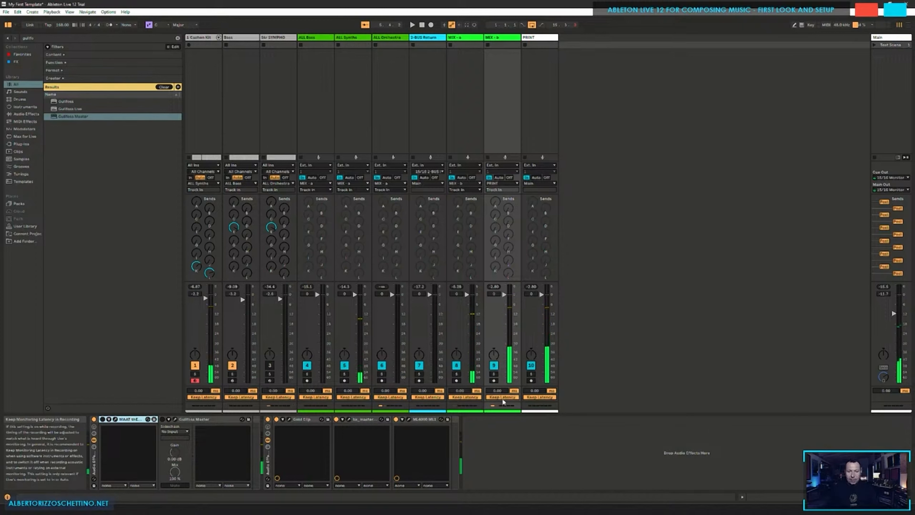
Step: Save the set, and activate the MAAT equalizer and Gullfoss Master in their rack
key("ctrl+s")
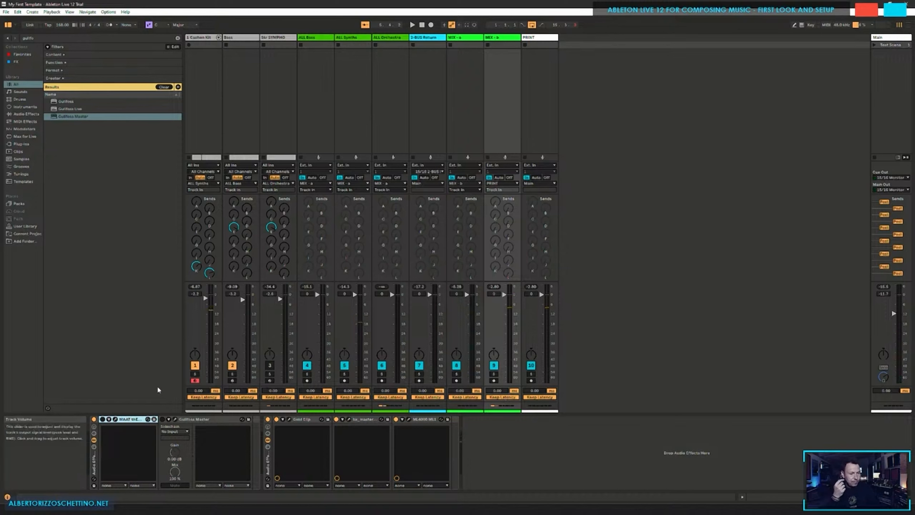
left_click(169, 419)
left_click(168, 419)
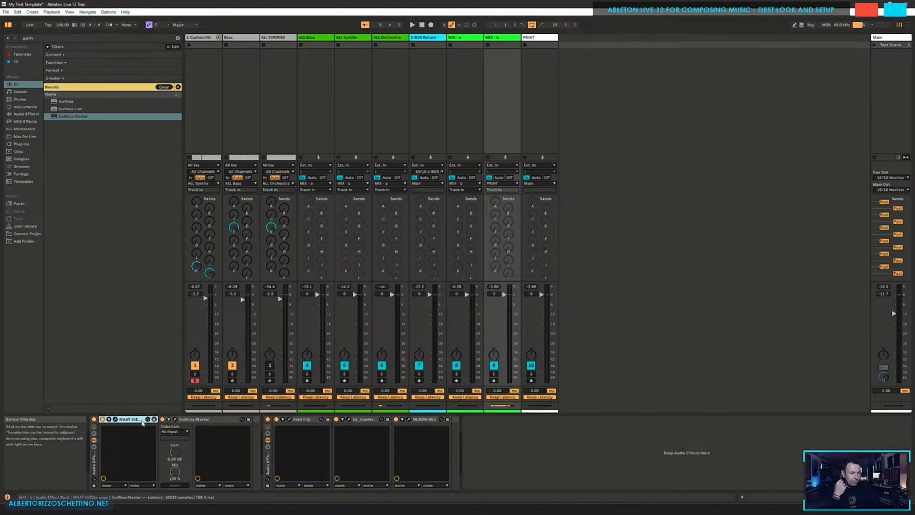
Step: Examine the MAAT equalizer's parameter list in Configure mode, then close its window and fold the parameters away
left_click(108, 419)
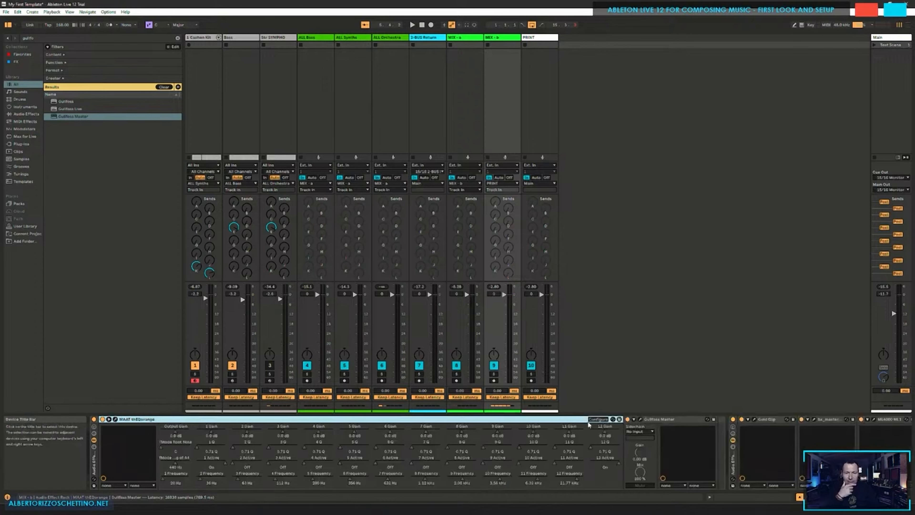
left_click(114, 419)
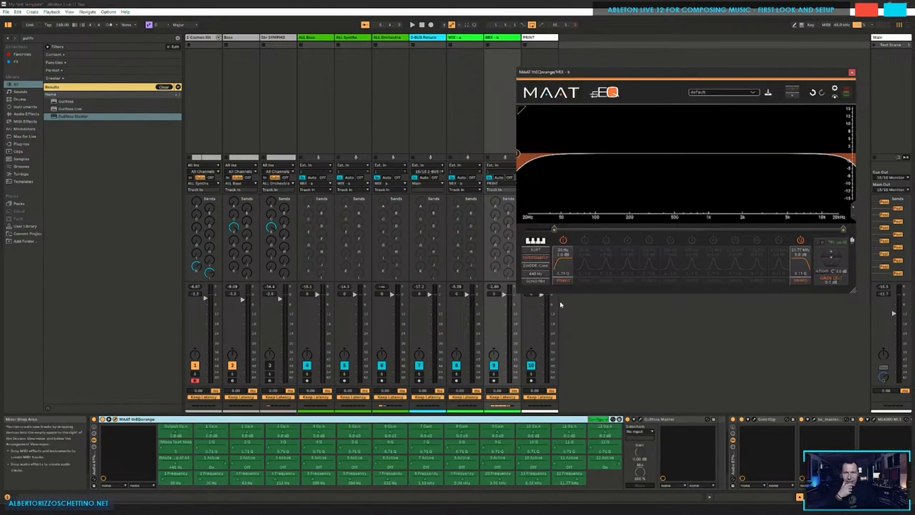
left_click(851, 73)
left_click(607, 420)
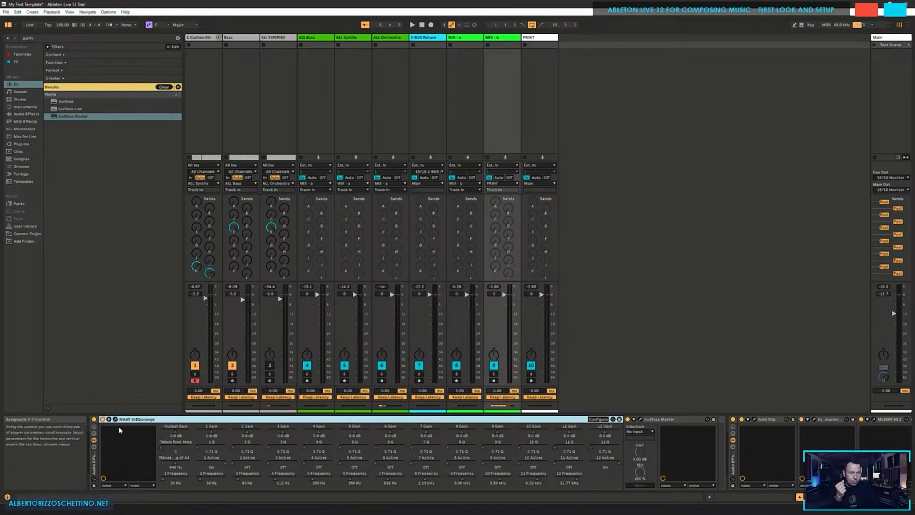
left_click(109, 419)
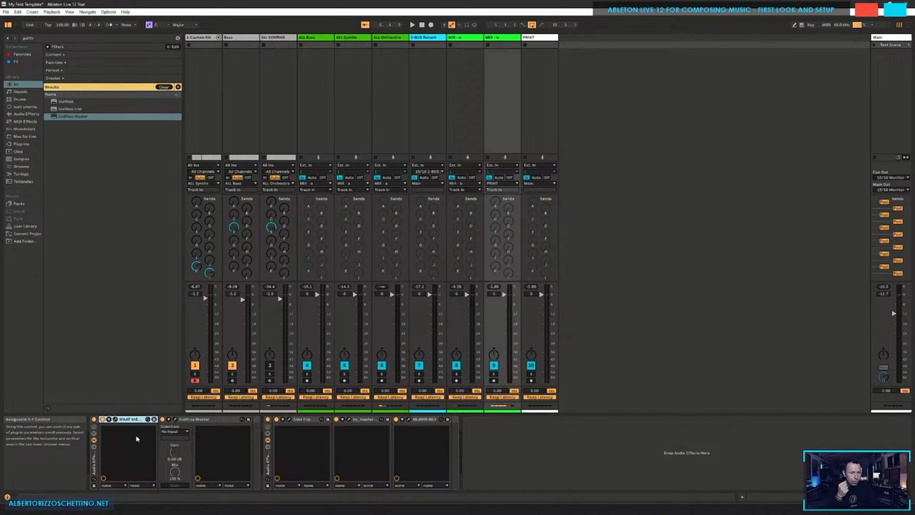
Step: Put the browser's Collections into edit mode and show the contents of the Favorites collection
left_click(36, 47)
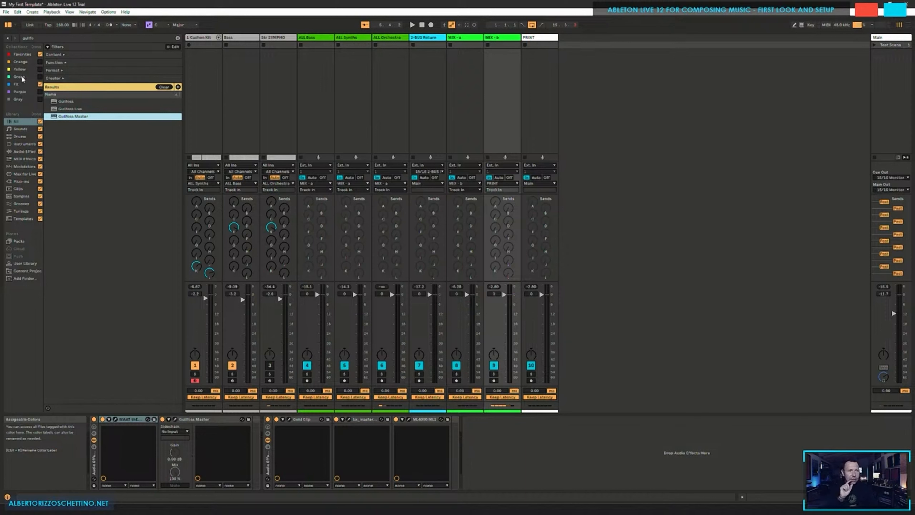
left_click(22, 55)
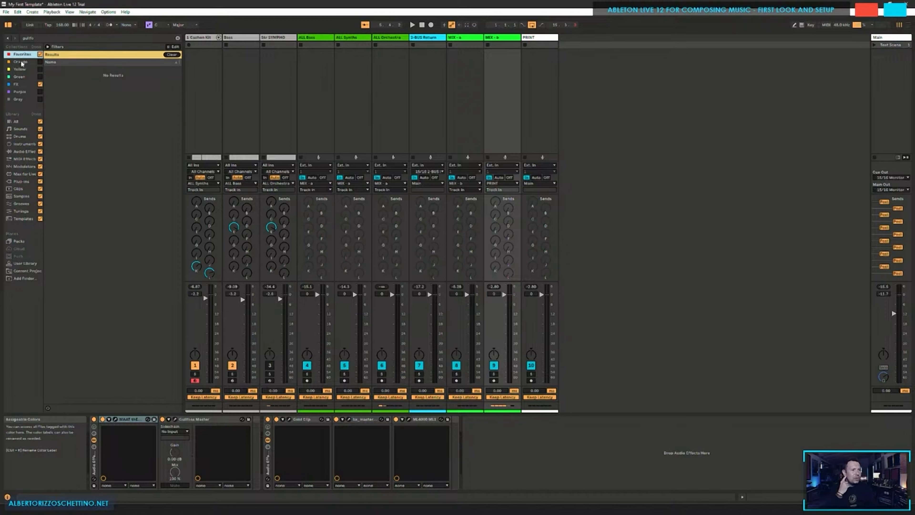
Step: Rename the orange collection label as Mastering
left_click(22, 63)
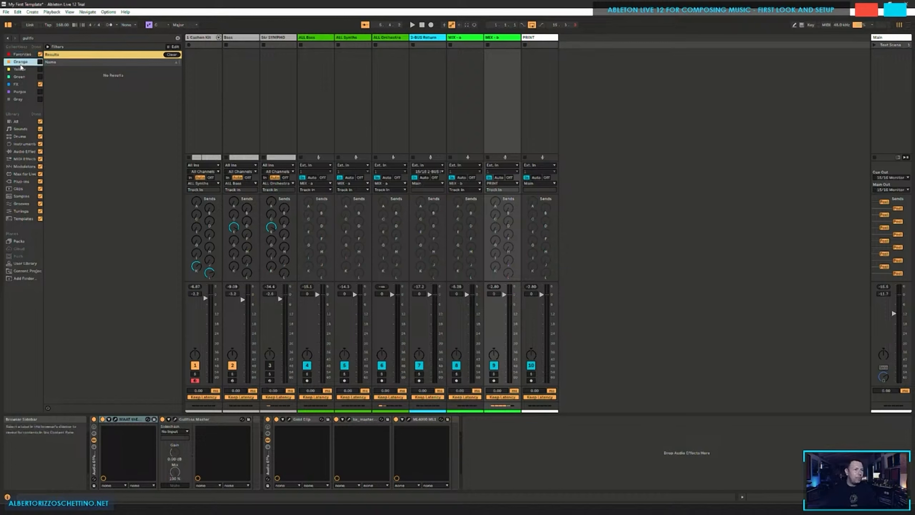
key("ctrl+r")
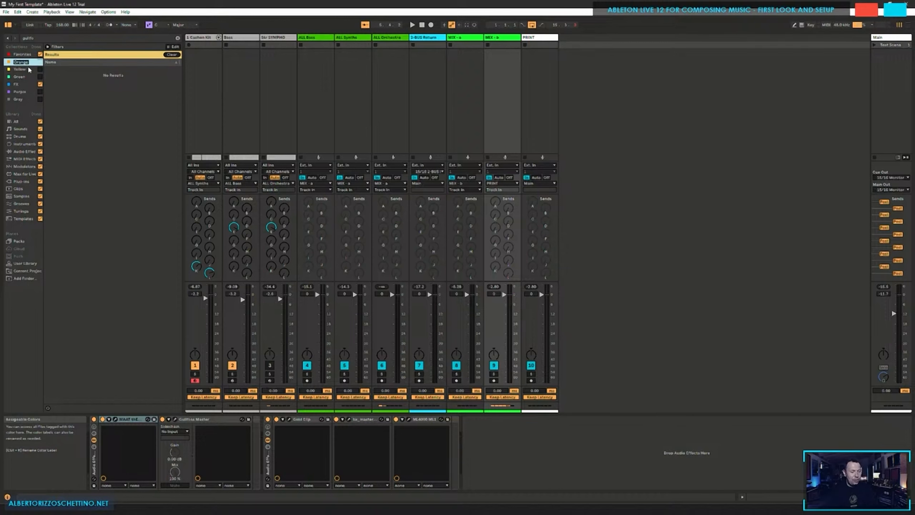
type("Most")
key("Return")
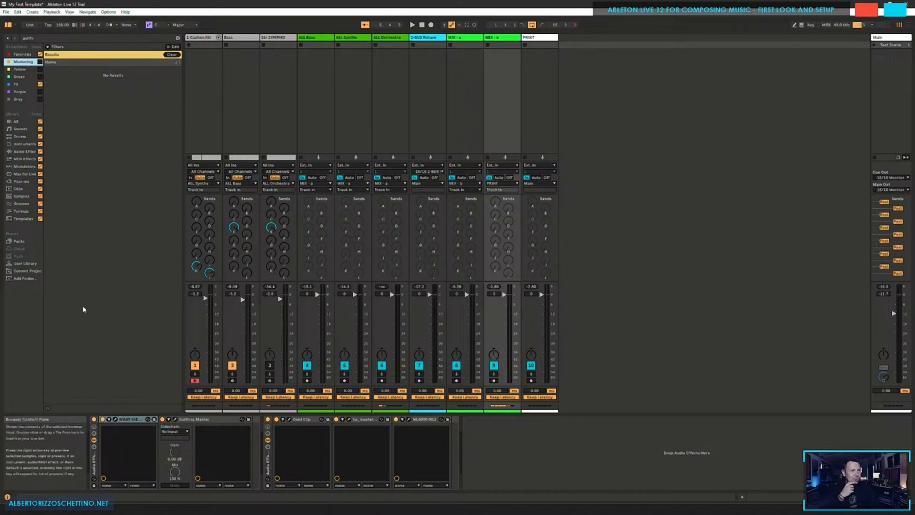
Step: Clear the browser search and make the Mastering collection visible in the sidebar
left_click(131, 420)
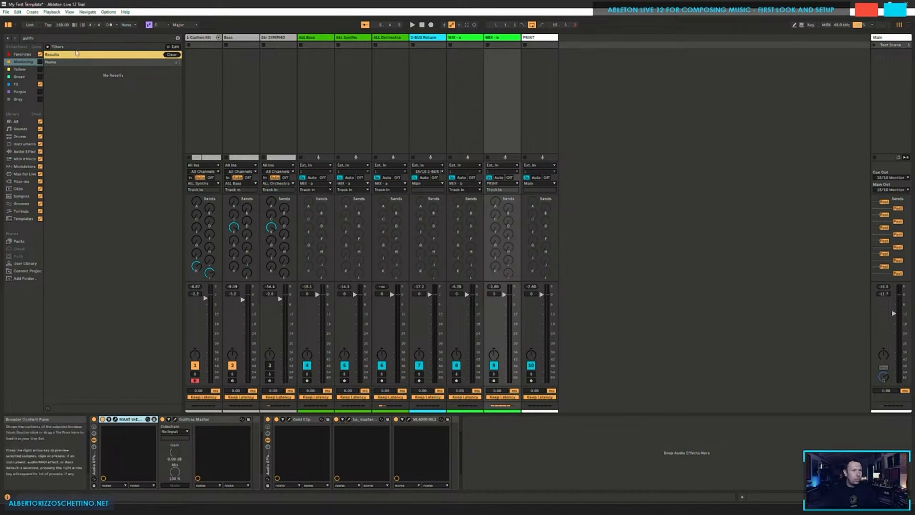
left_click(172, 54)
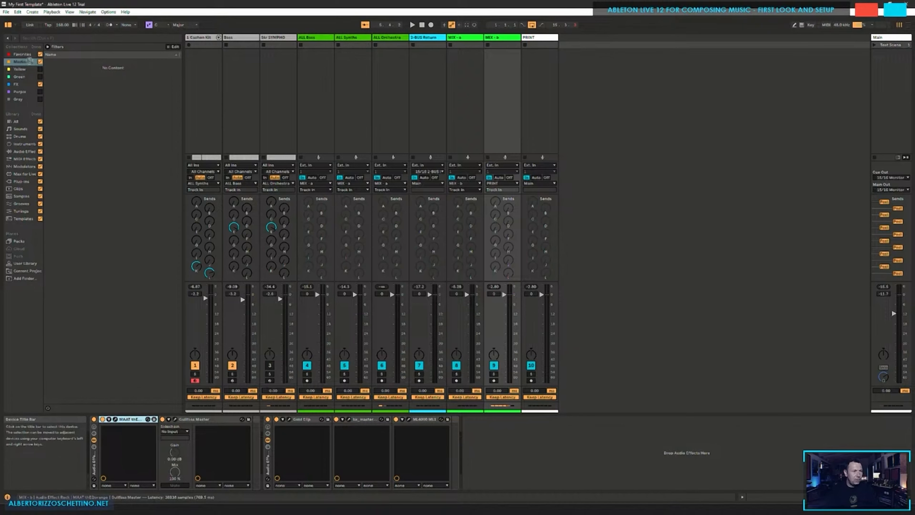
left_click(108, 74)
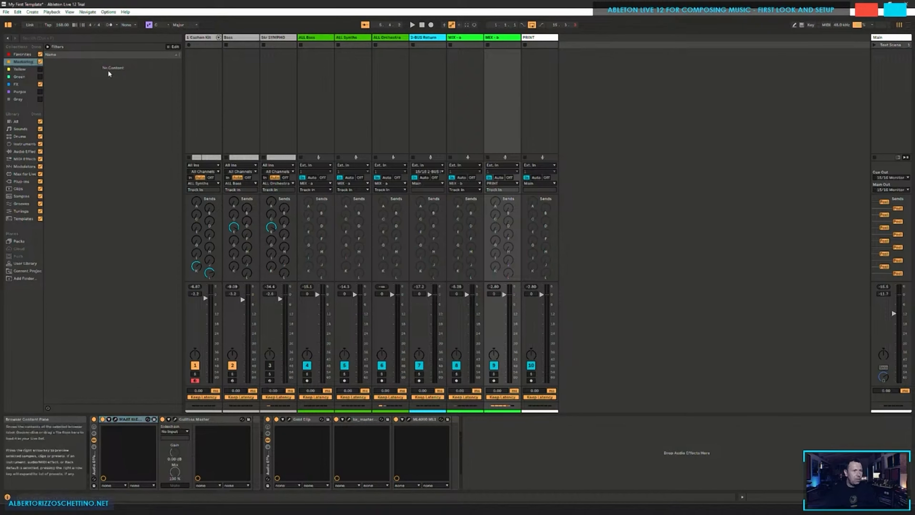
left_click(22, 54)
left_click(24, 62)
left_click(22, 85)
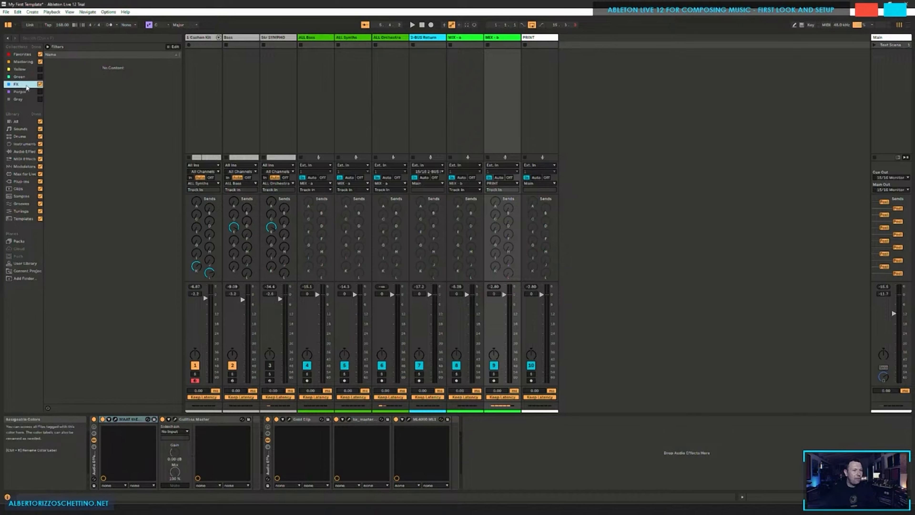
Step: Leave collection label editing and look through the Favorites, Mastering and FX collections
left_click(95, 465)
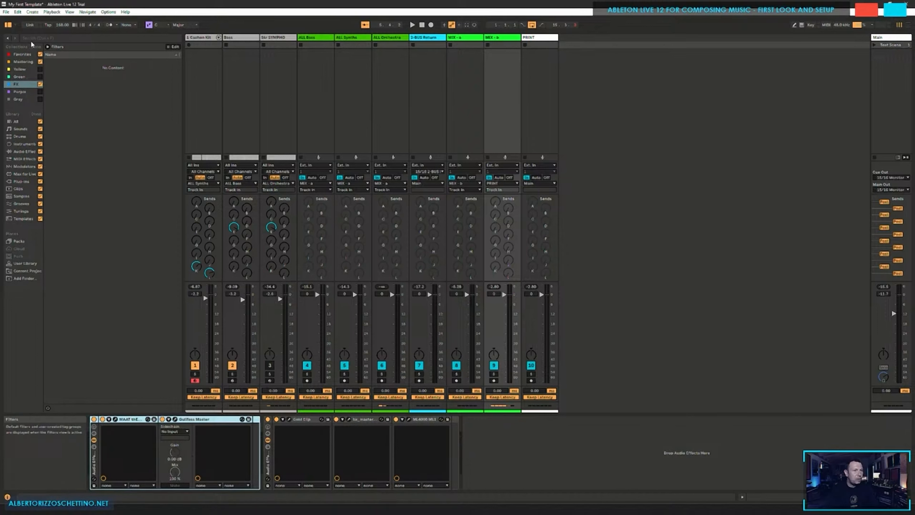
left_click(21, 54)
left_click(36, 47)
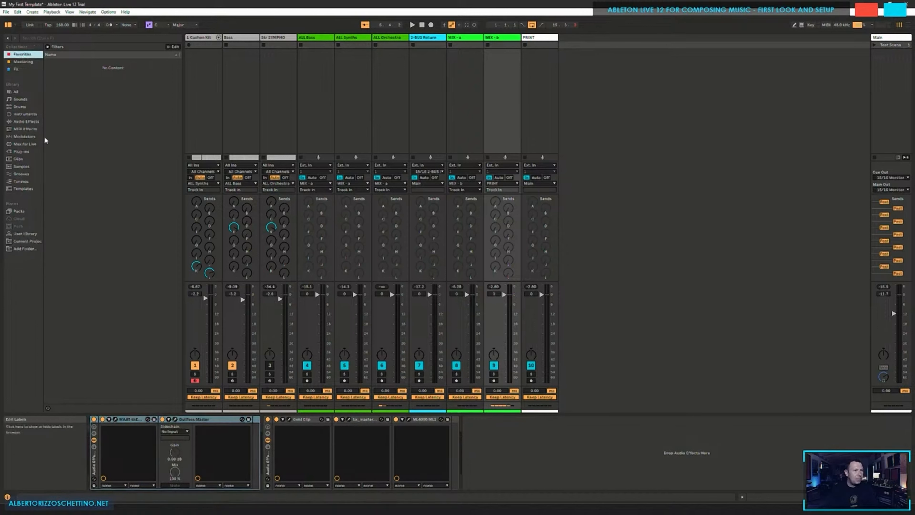
left_click(24, 62)
left_click(25, 69)
Step: Reopen collection label editing and rename the green label as Busses
left_click(36, 47)
left_click(21, 77)
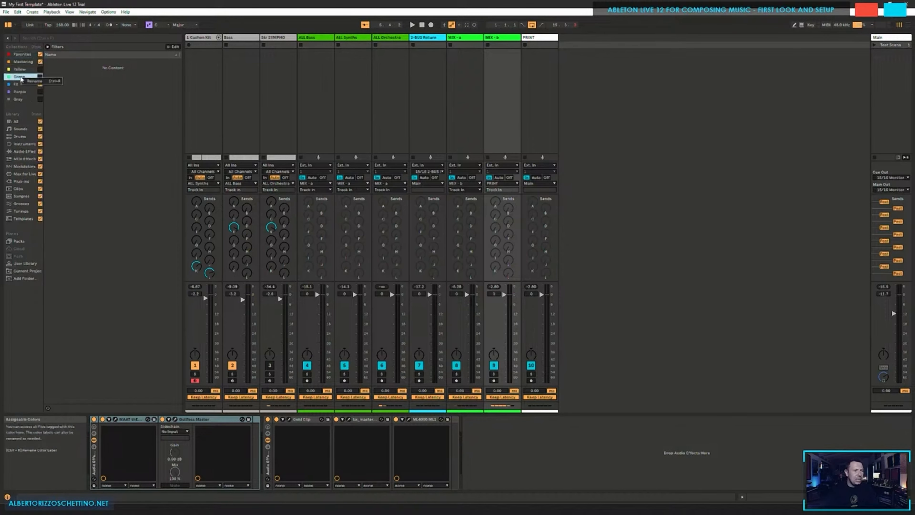
key("ctrl+r")
type("Busses")
key("Return")
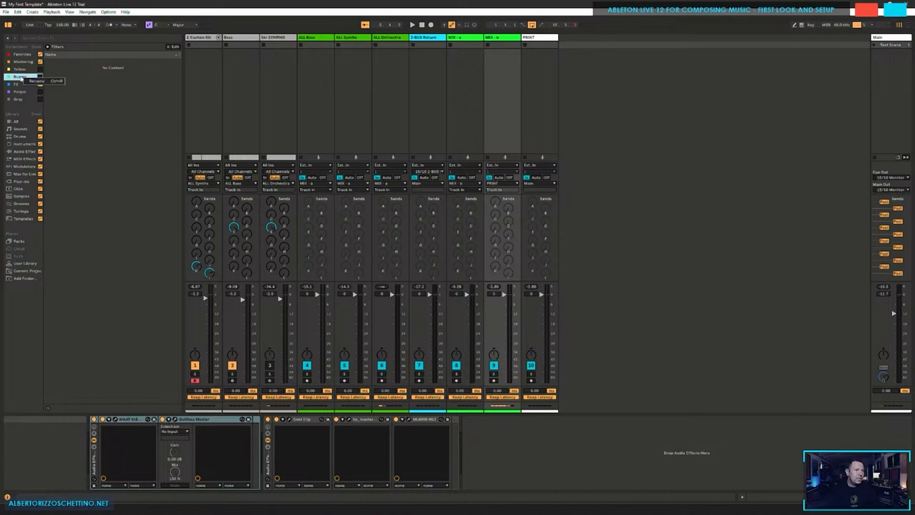
Step: Rename the purple collection label as Instruments
left_click(17, 91)
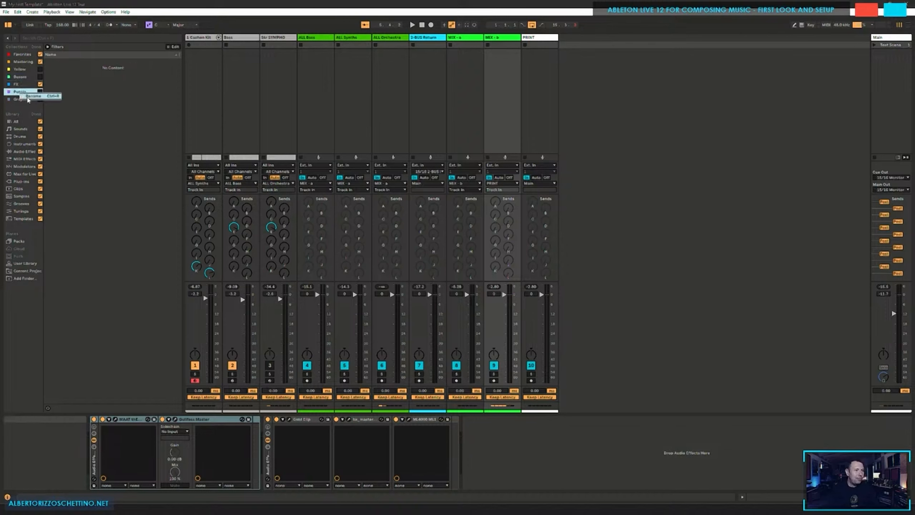
key("ctrl+r")
type("Instruments")
key("Return")
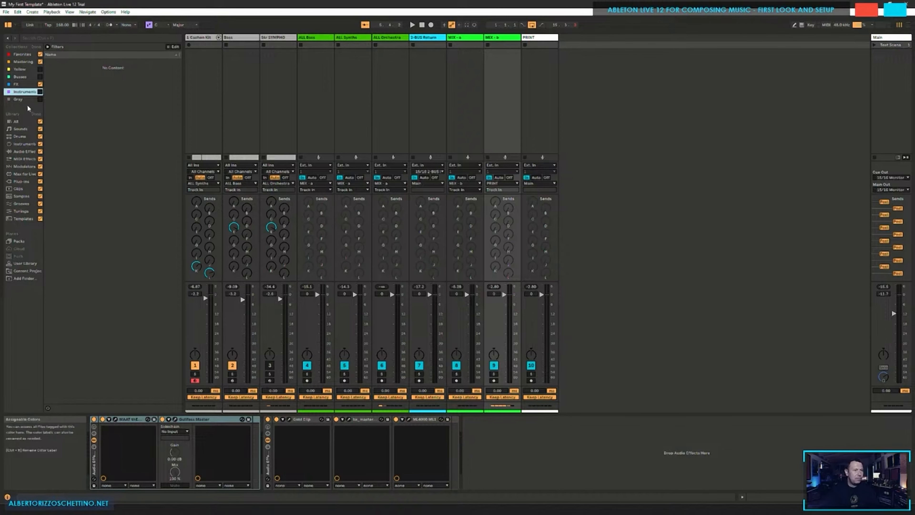
Step: Widen the browser sidebar, show the Instruments and Busses collections in it, and finish editing the labels
left_click_drag(49, 94, 58, 95)
left_click(46, 47)
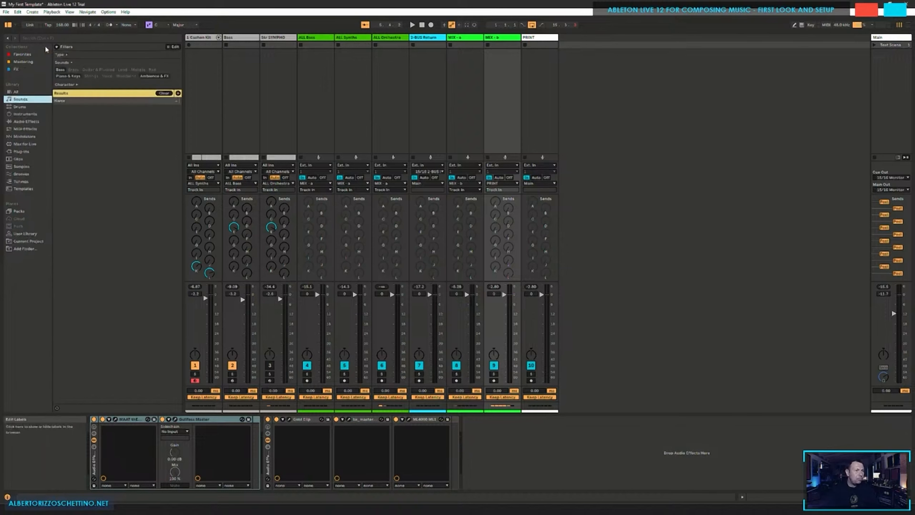
left_click(46, 46)
left_click(49, 92)
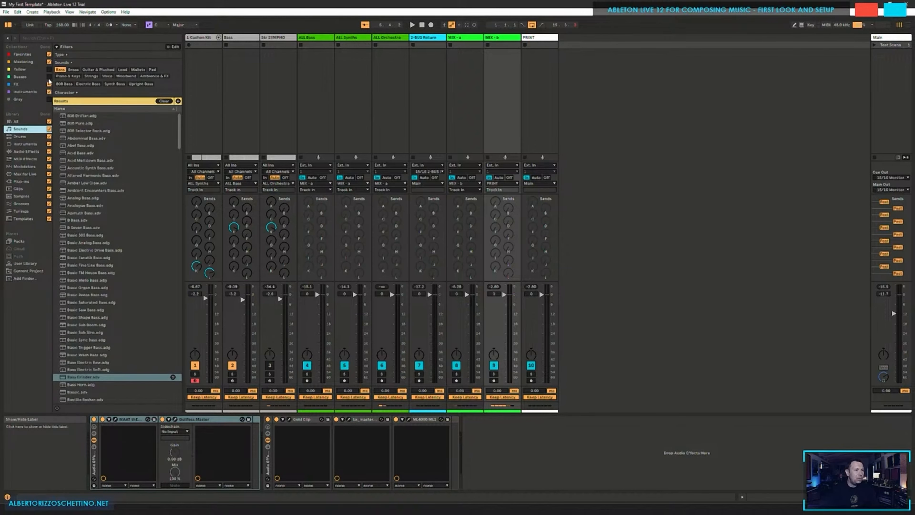
left_click(49, 77)
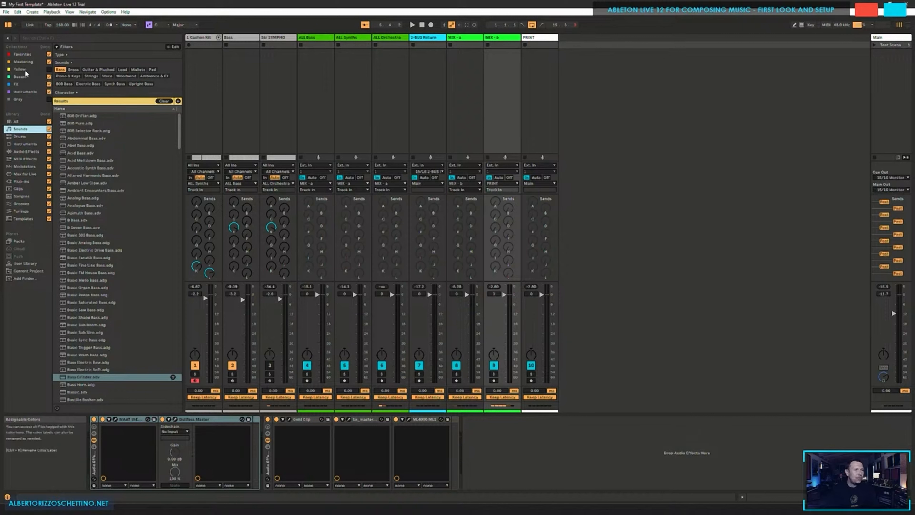
left_click(45, 47)
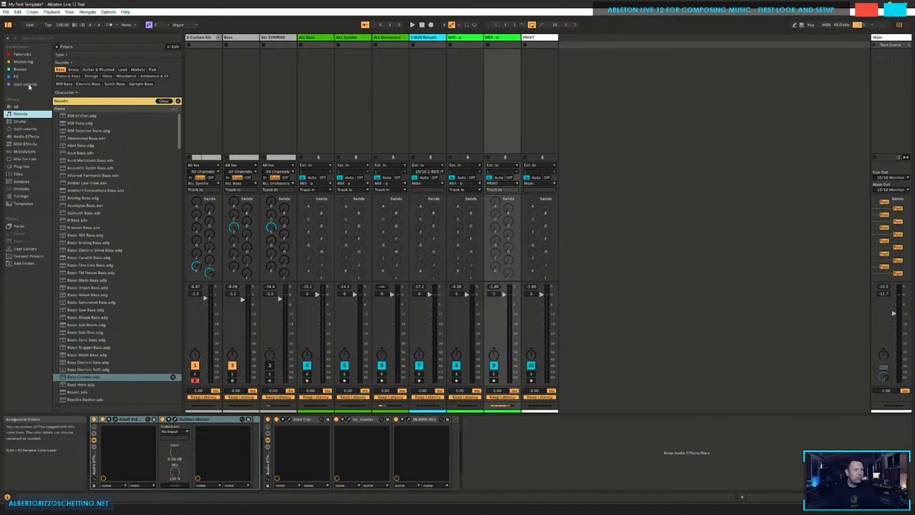
Step: Clear the Bass filter from the Sounds results and open the Mastering collection
left_click(128, 418)
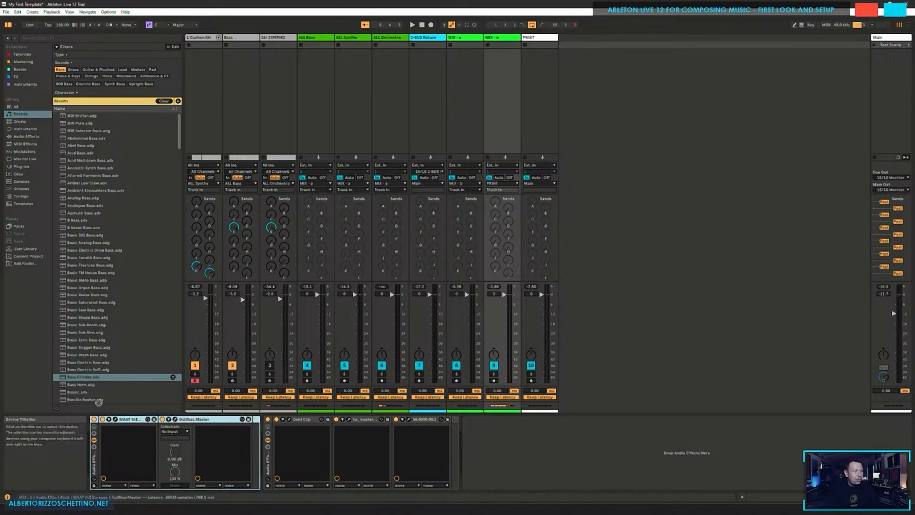
left_click(160, 101)
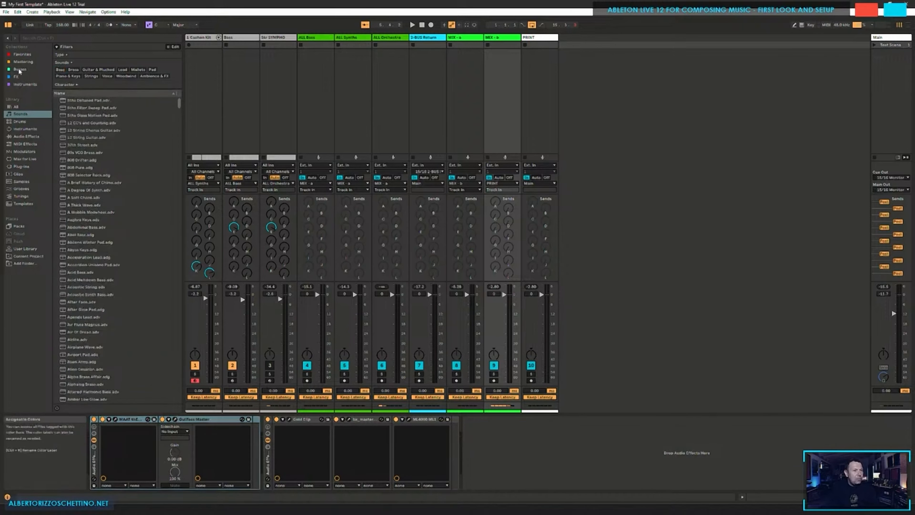
left_click(23, 62)
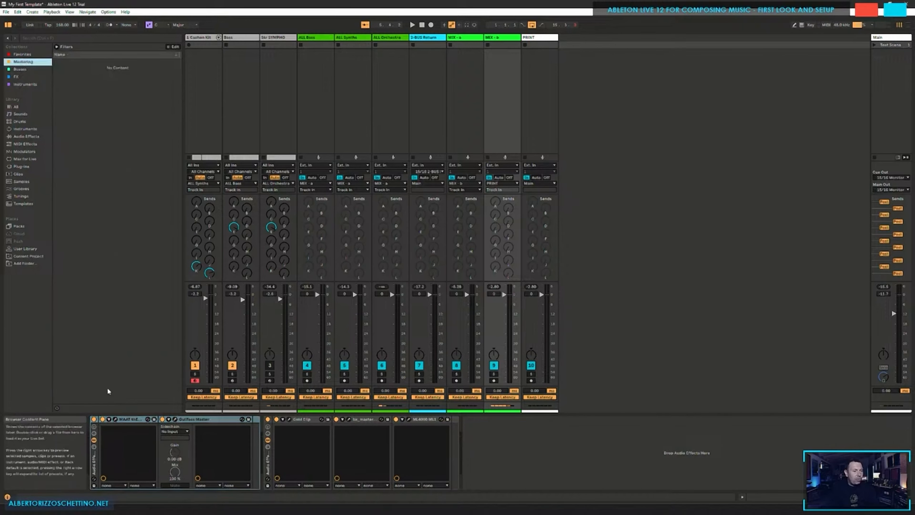
Step: Try to add the MAAT EQ, Gullfoss Master and their rack from the device chain to the Mastering collection
left_click_drag(125, 419, 89, 113)
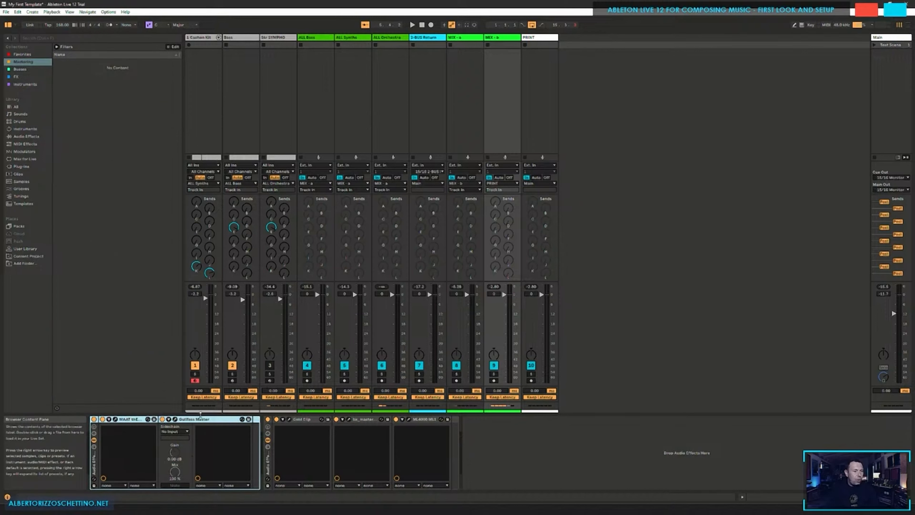
left_click_drag(200, 419, 90, 91)
left_click_drag(94, 457, 73, 134)
Step: Search the whole library for "theq" and add MAAT thEQorange to the Mastering collection
left_click(61, 39)
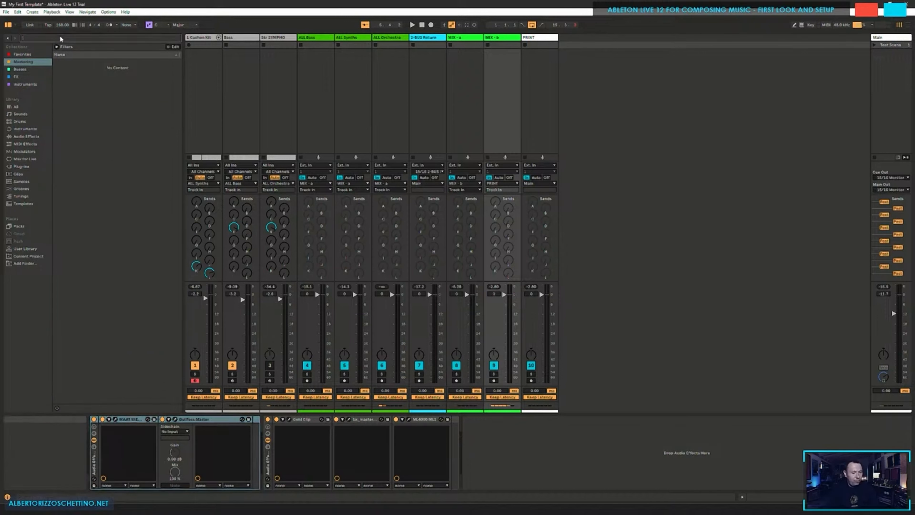
type("theq")
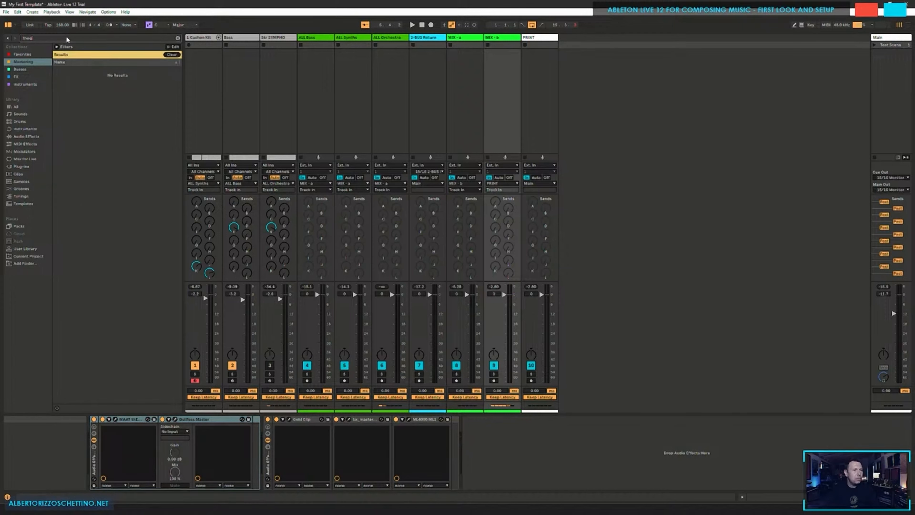
left_click(23, 106)
left_click_drag(87, 109, 30, 62)
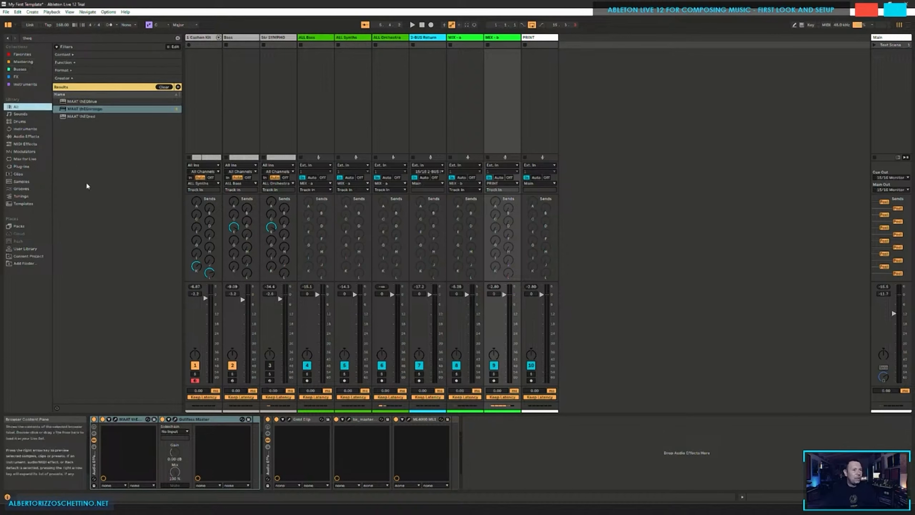
left_click(23, 62)
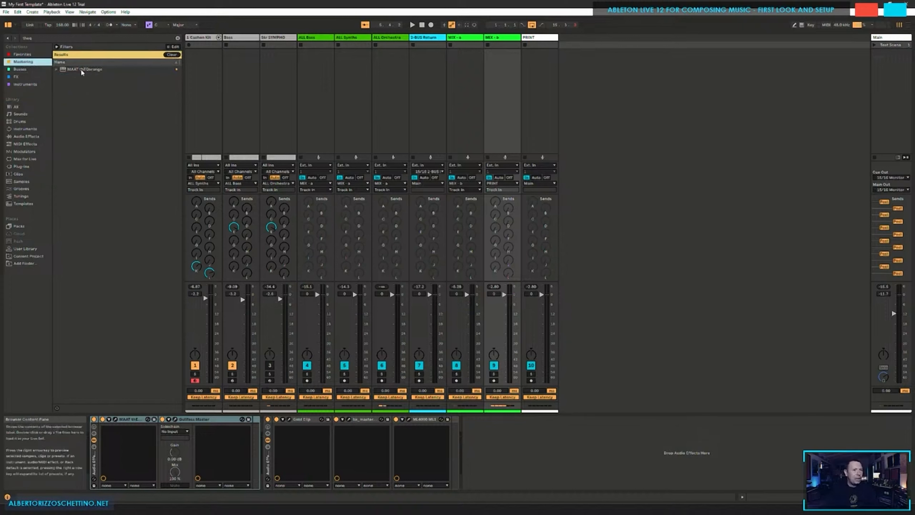
right_click(82, 73)
left_click(72, 92)
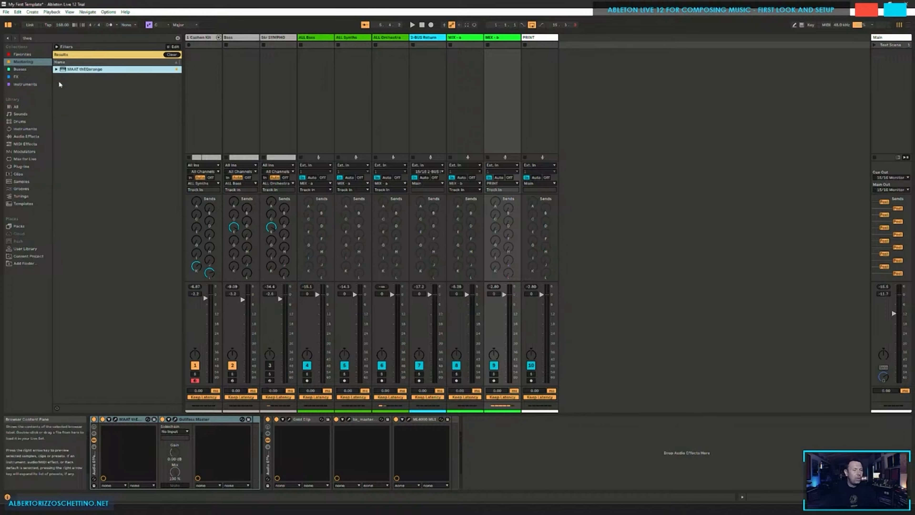
Step: Open the MAAT thEQorange plug-in from the rack, save its settings as the default configuration, and close its window
right_click(139, 420)
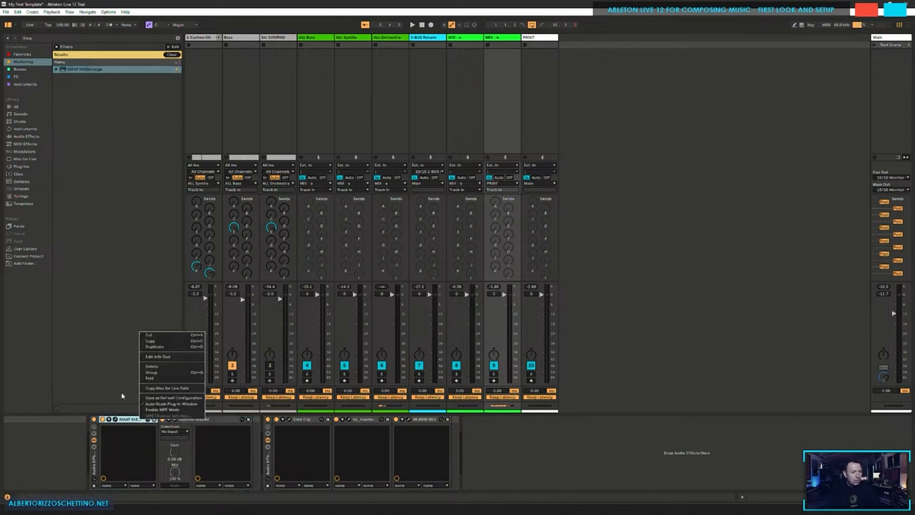
left_click(130, 420)
left_click(115, 419)
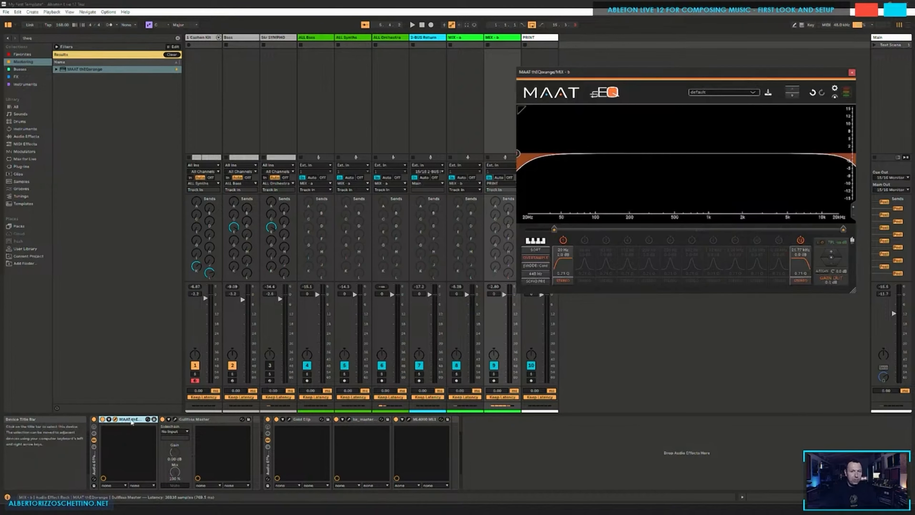
right_click(131, 421)
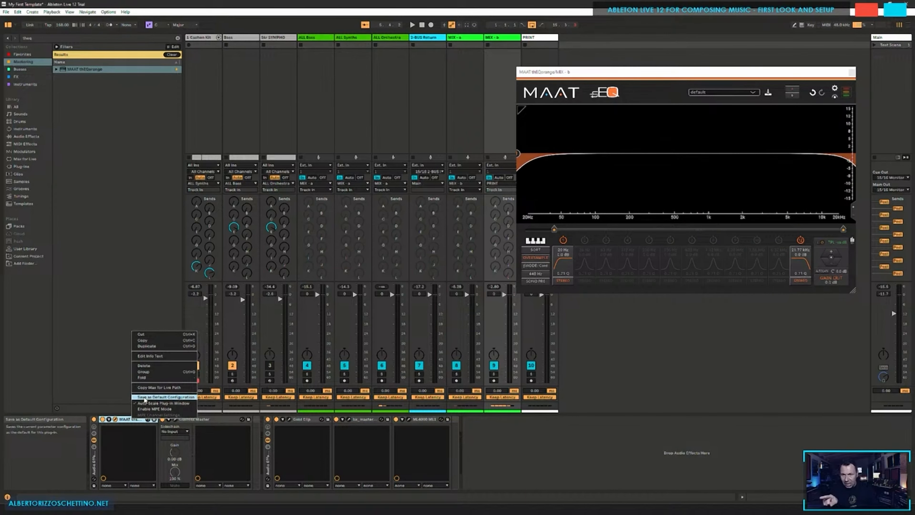
left_click(144, 397)
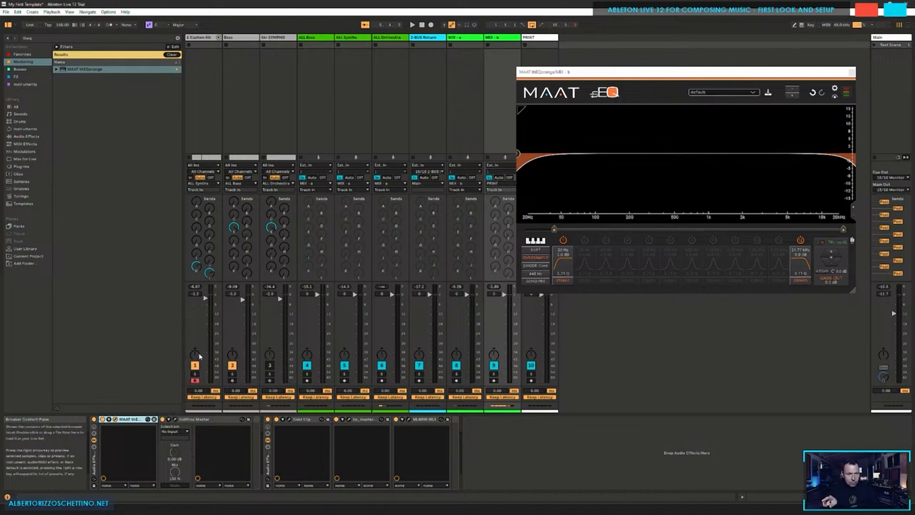
left_click(852, 72)
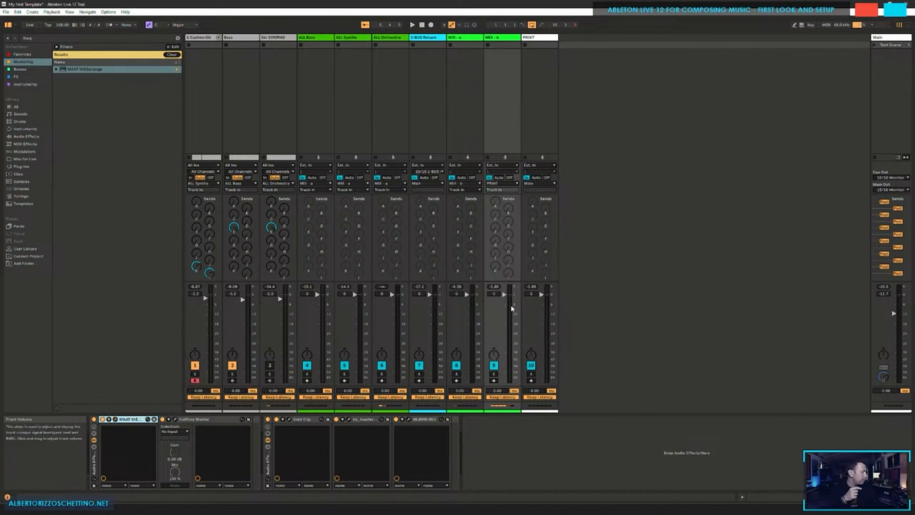
Step: Search the whole library for "gullfoss" and add Gullfoss and Gullfoss Master to the Busses collection
left_click(201, 420)
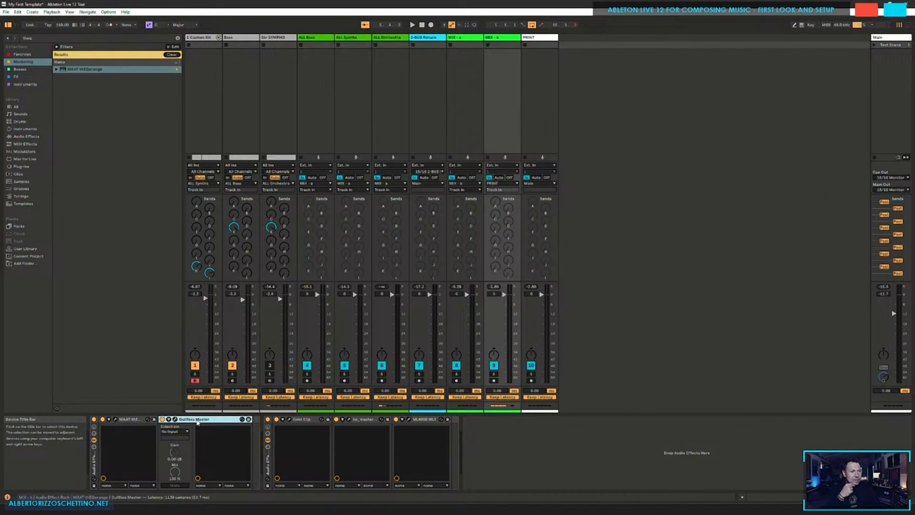
right_click(197, 419)
left_click(121, 236)
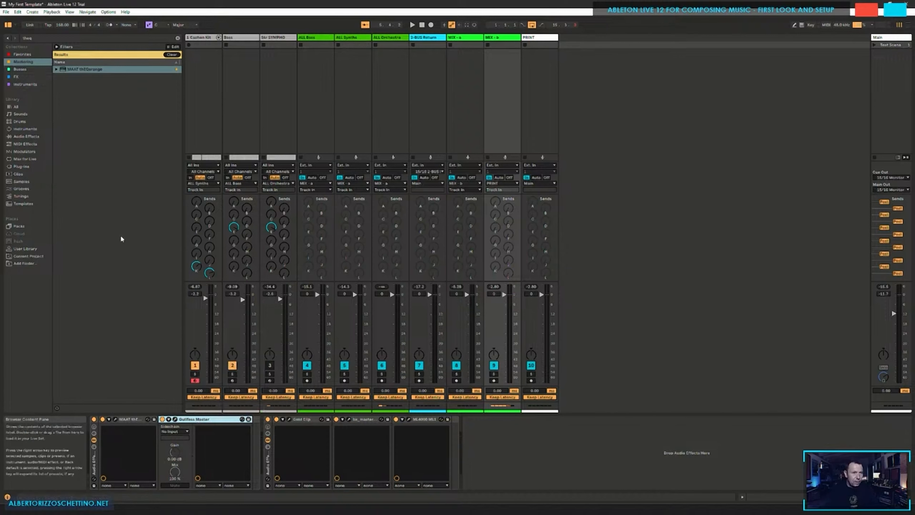
key("ctrl+f")
type("gullfoss")
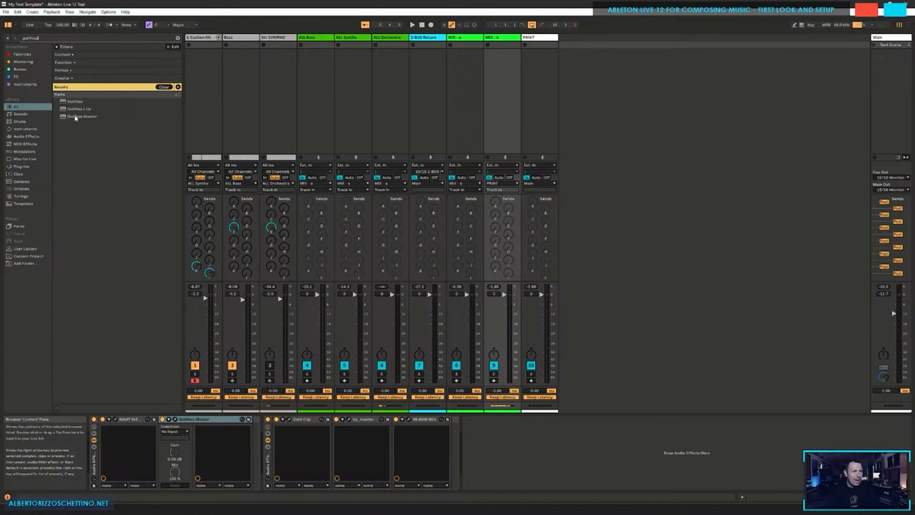
left_click(75, 116)
left_click(74, 102, "ctrl")
left_click_drag(75, 102, 33, 69)
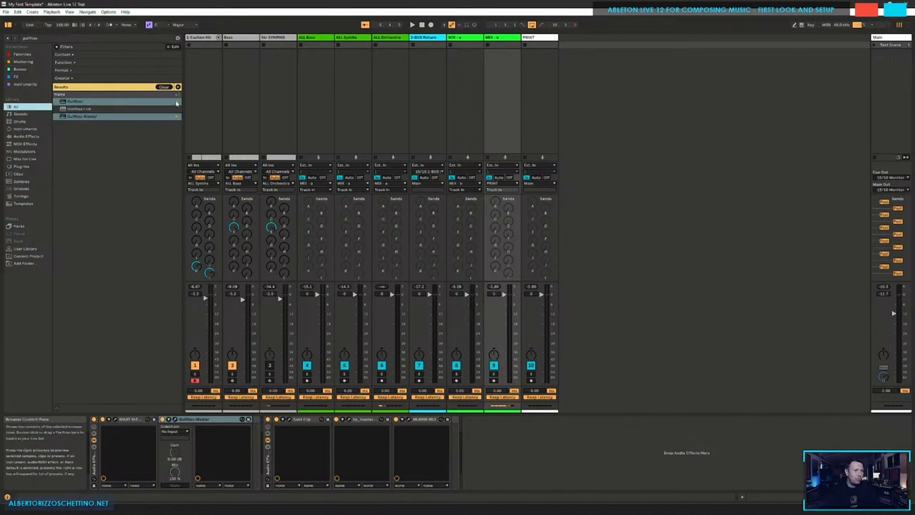
Step: Search the whole library for "masterdesk" and add bx_masterdesk to the Mastering collection
key("ctrl+f")
type("masterdesk")
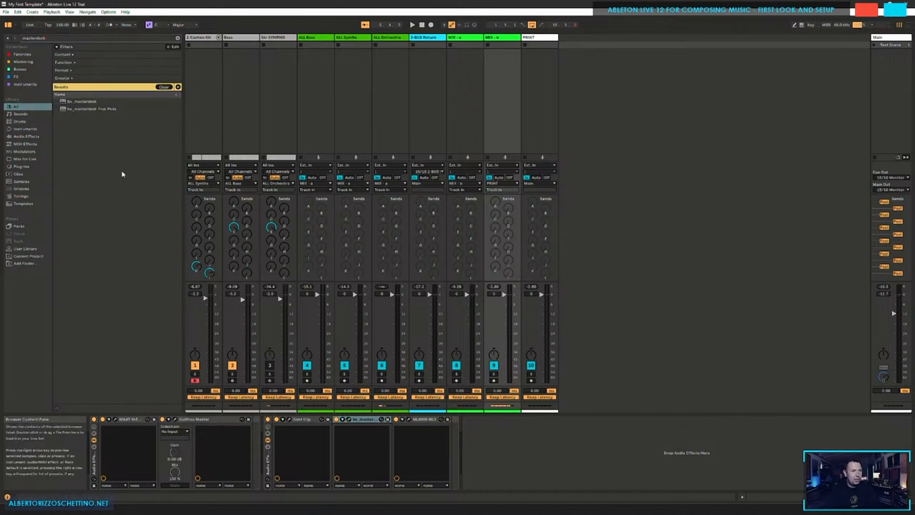
right_click(90, 101)
left_click(108, 129)
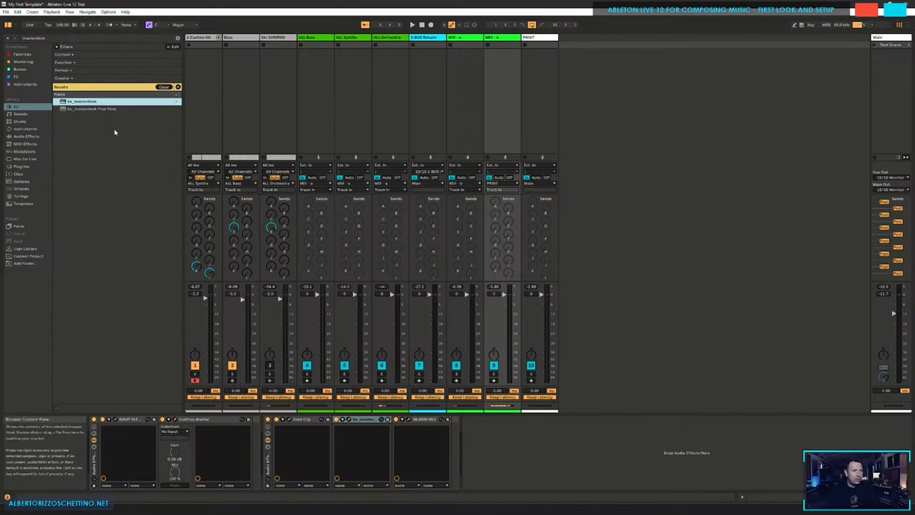
Step: Search the whole library for "ml1" and add the ML4000 ML1 limiter to the Mastering collection
left_click(425, 419)
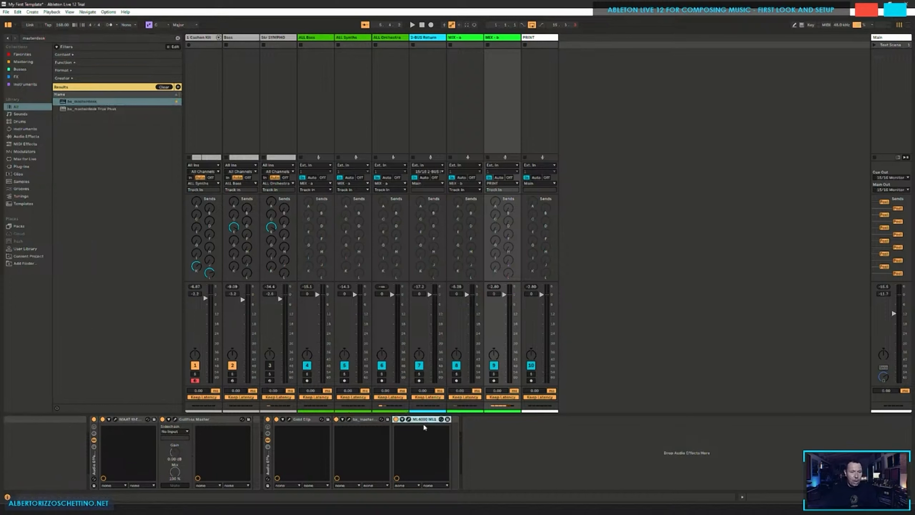
key("ctrl+f")
type("ml1")
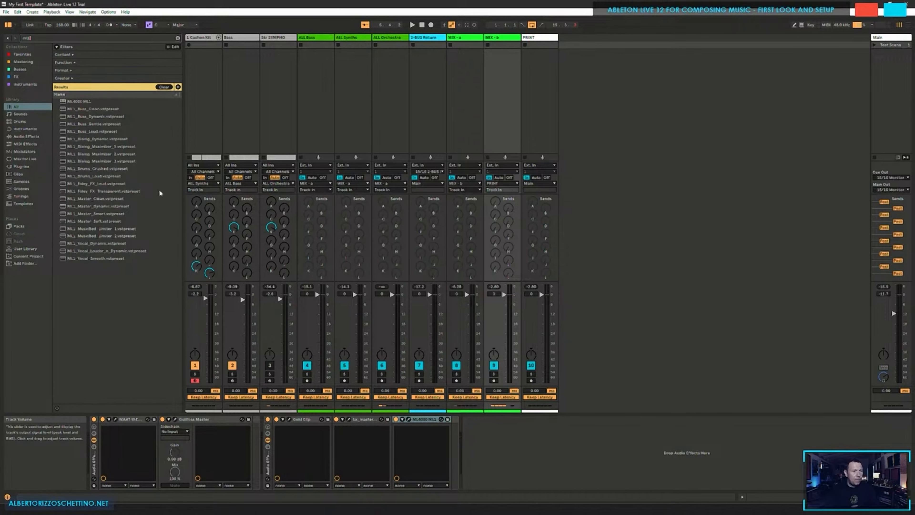
key("Down")
right_click(75, 102)
left_click(98, 128)
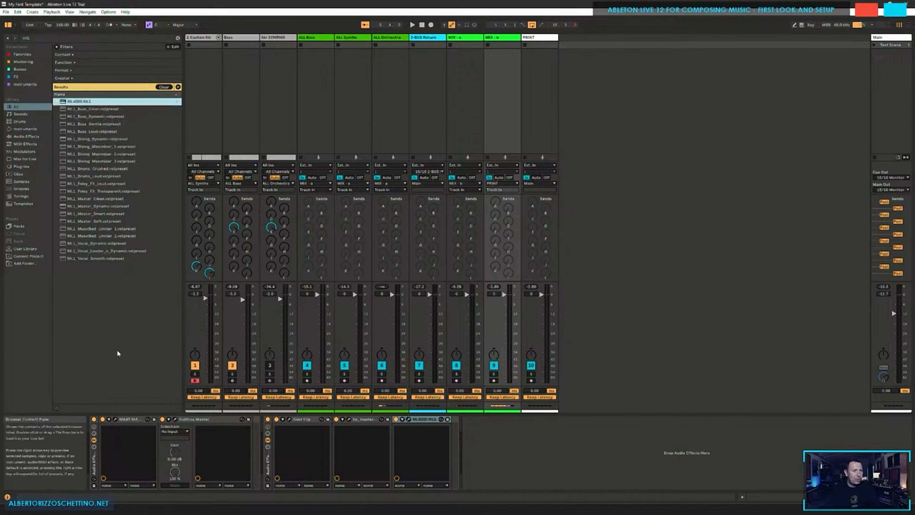
Step: Clear the browser search, show the first MIX track's devices and select its Sontec equaliser
left_click(165, 87)
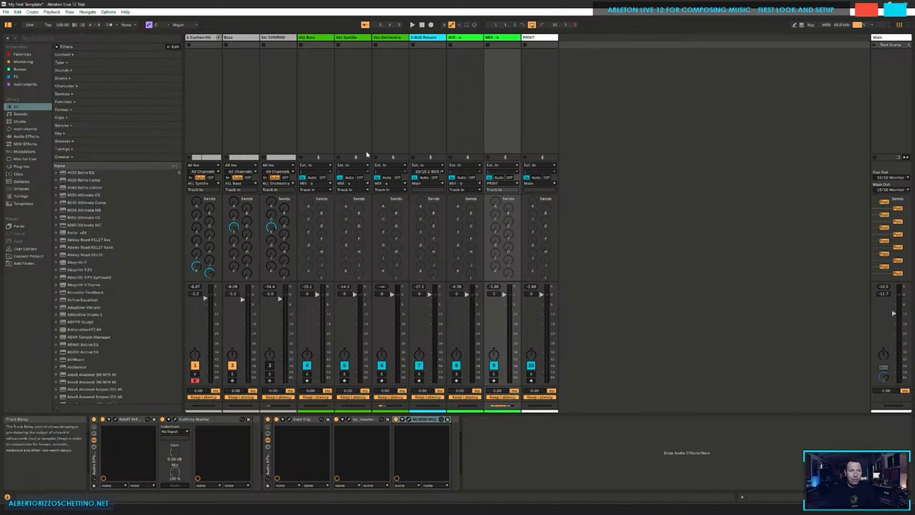
left_click(470, 88)
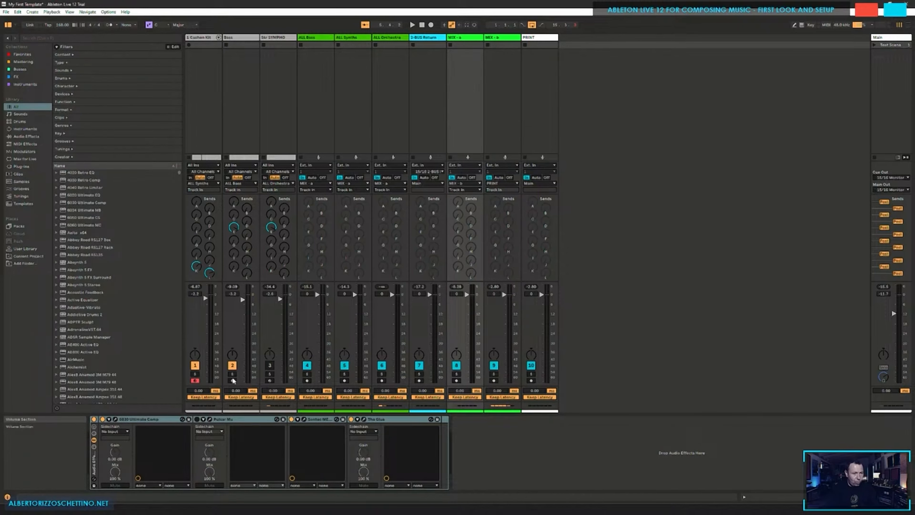
left_click(319, 420)
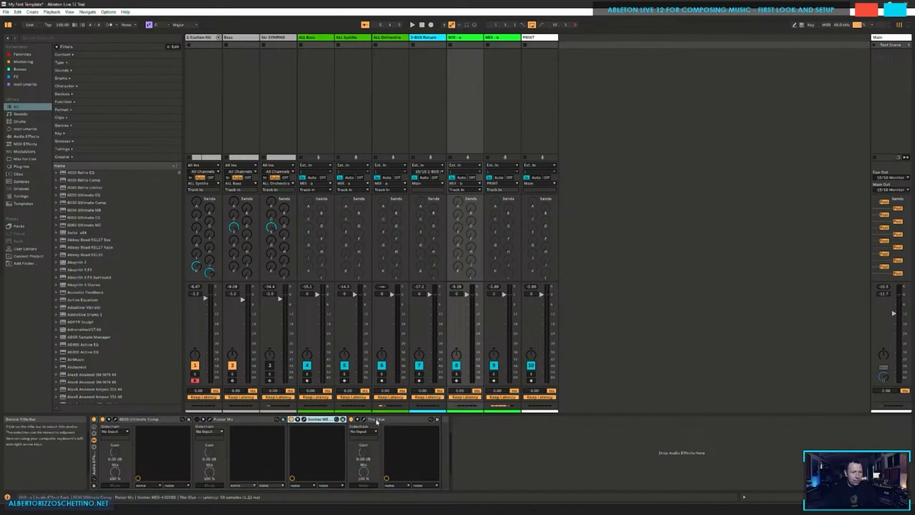
Step: Search the library for "sontec" and try to add the Sontec MES-432D9D to the Busses collection
key("ctrl+f")
type("sonnec")
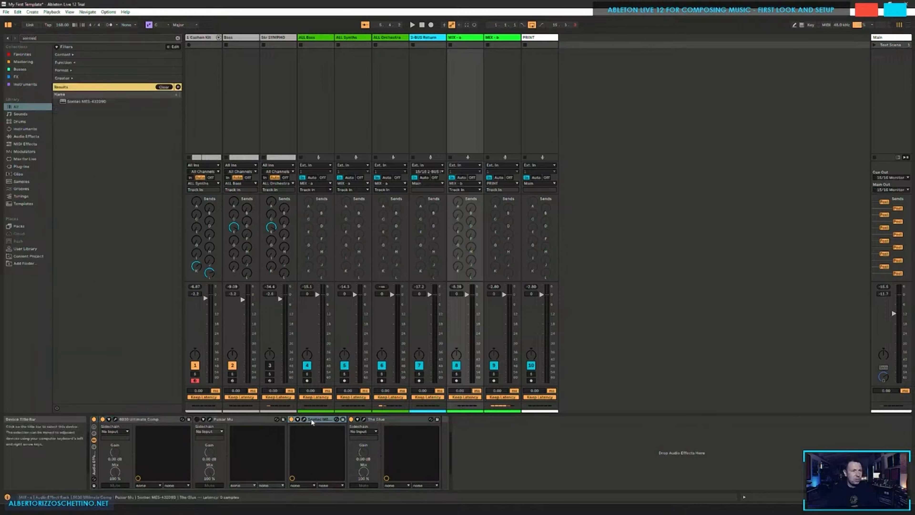
right_click(112, 102)
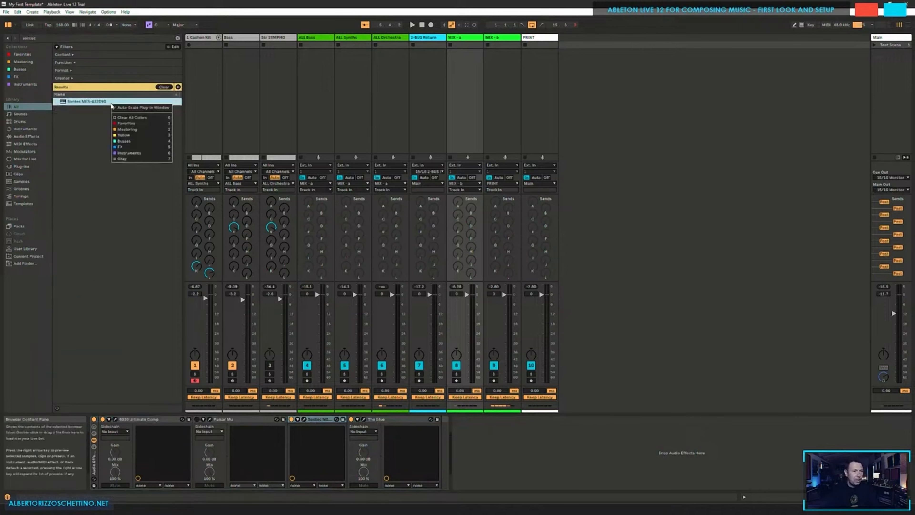
left_click(130, 141)
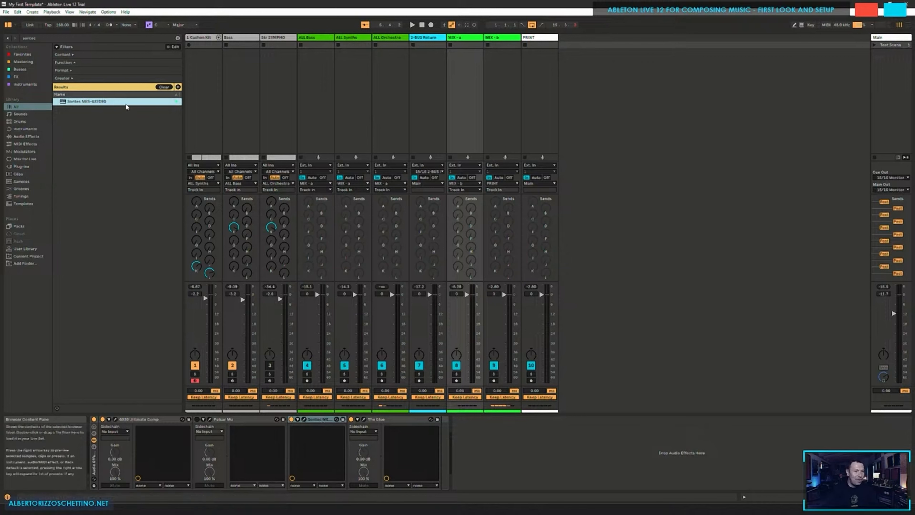
right_click(111, 102)
left_click(131, 141)
Step: Check which plug-ins the Busses and Mastering collections contain
left_click(24, 70)
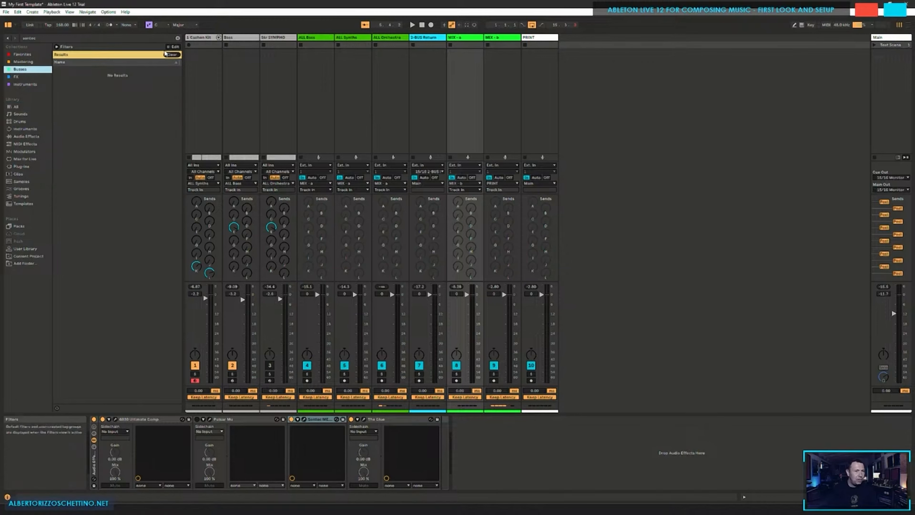
left_click(23, 62)
left_click(85, 83)
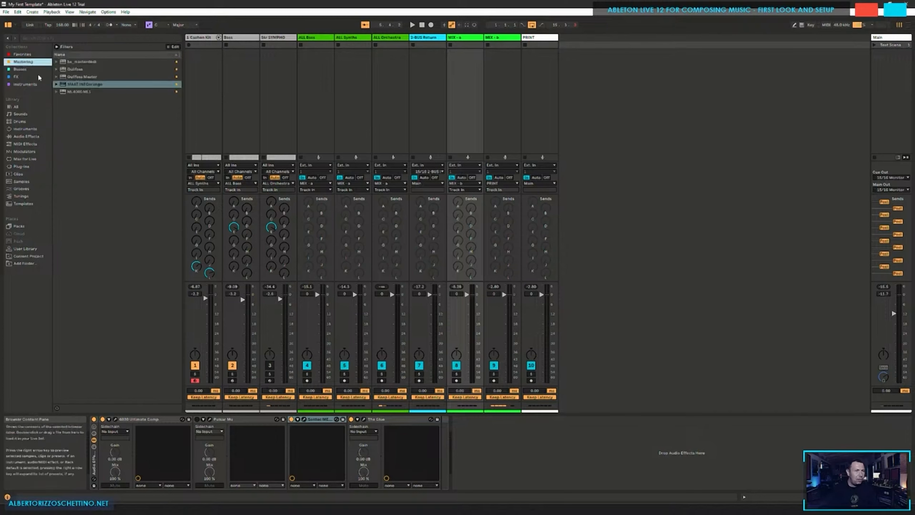
left_click(31, 70)
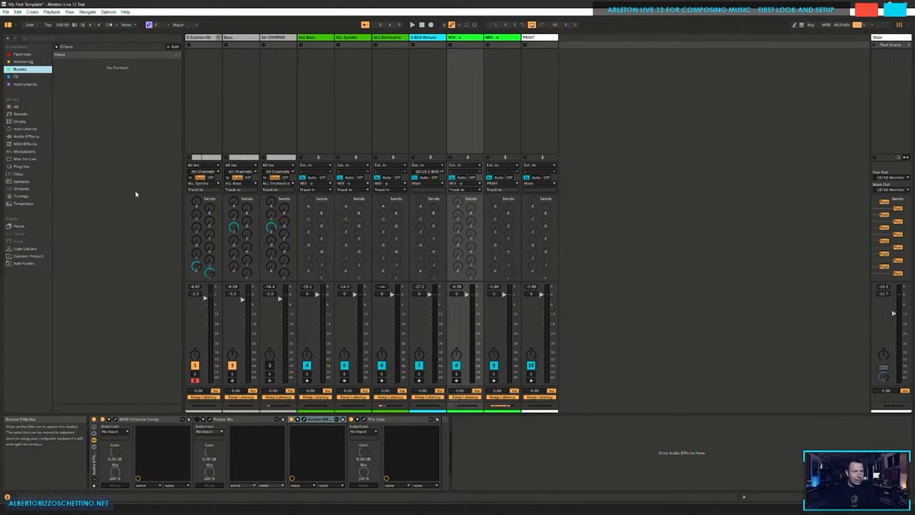
Step: Search the whole library for "sontec", add the Sontec MES-432D9D to the Busses collection, and check that collection
key("ctrl+f")
type("sontec")
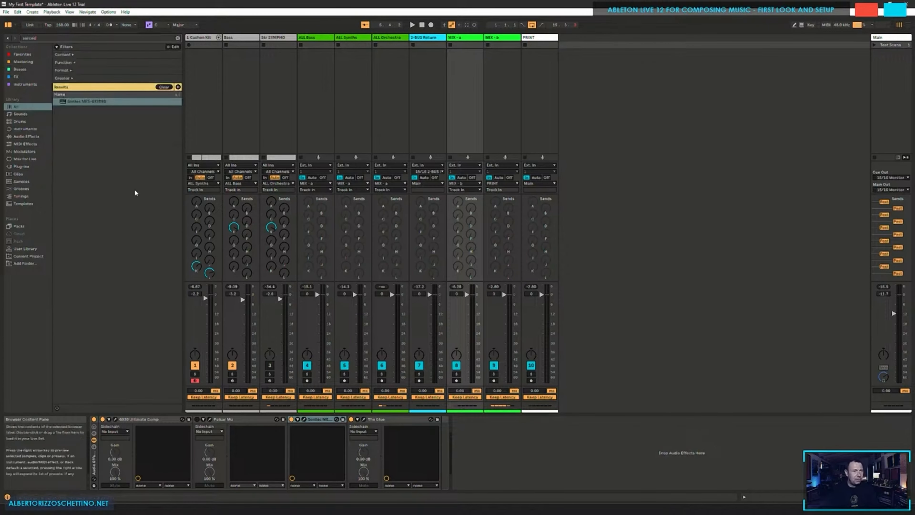
right_click(145, 101)
left_click(158, 139)
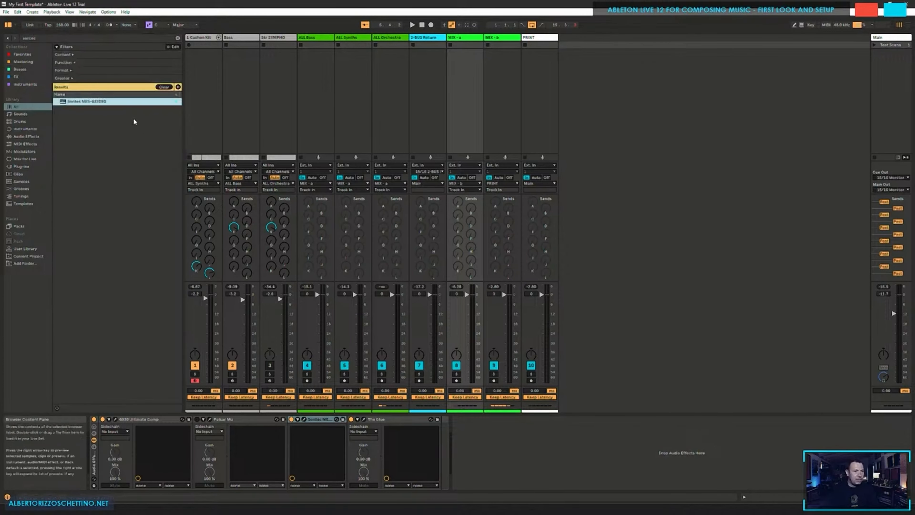
left_click(20, 69)
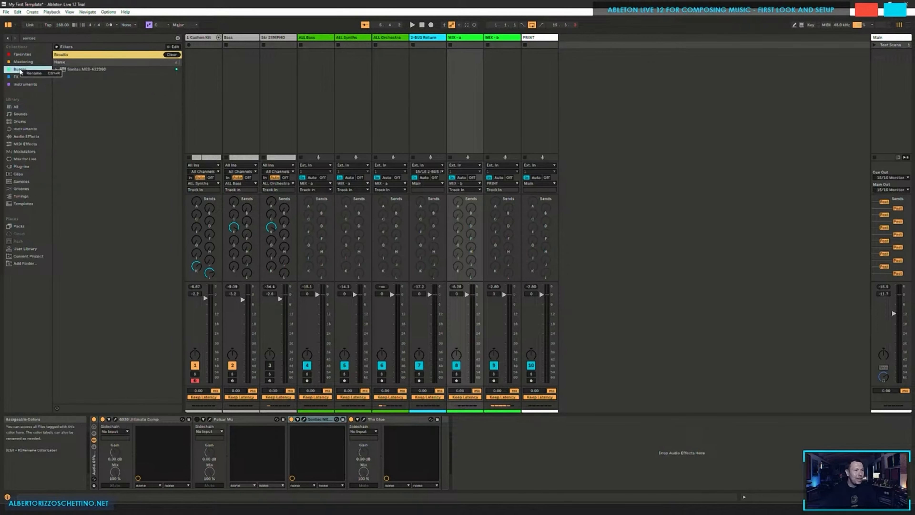
Step: Search the whole library for "glue" and add The Glue plug-in to the Busses collection
left_click(388, 421)
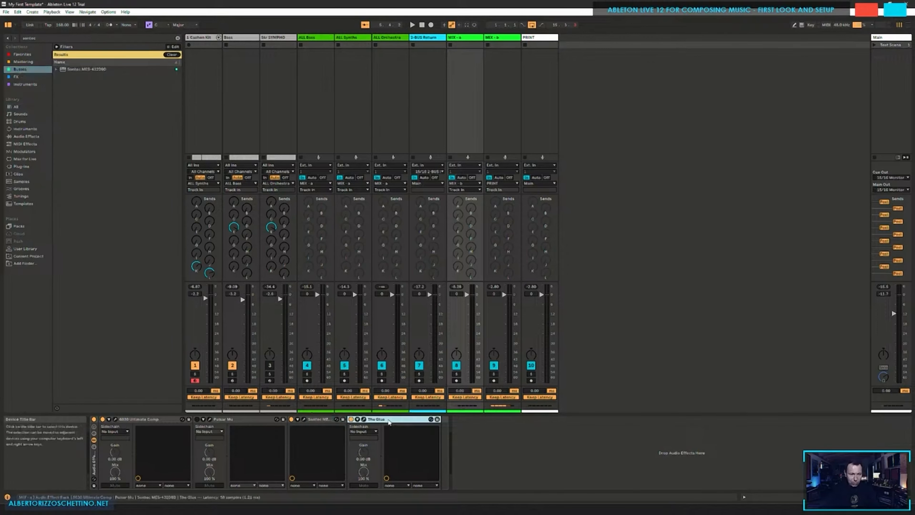
left_click(120, 138)
key("ctrl+f")
type("g")
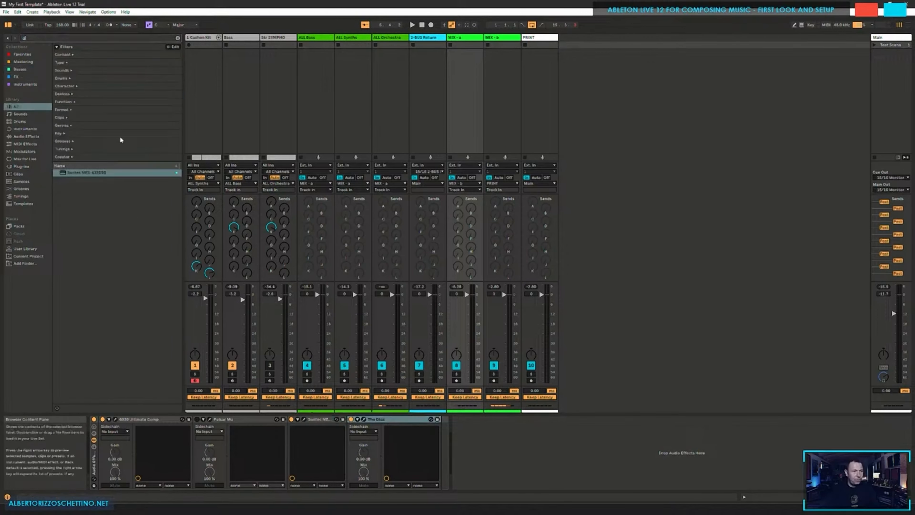
type("lue")
right_click(82, 117)
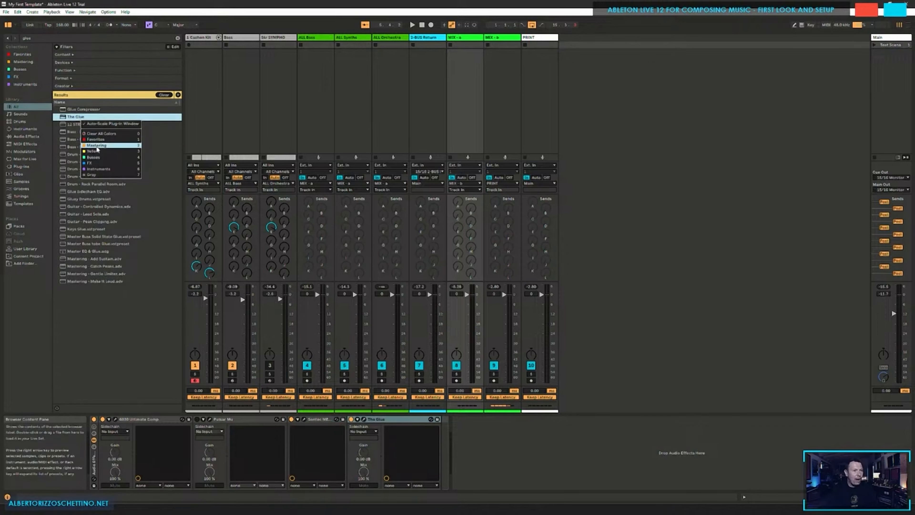
left_click(98, 157)
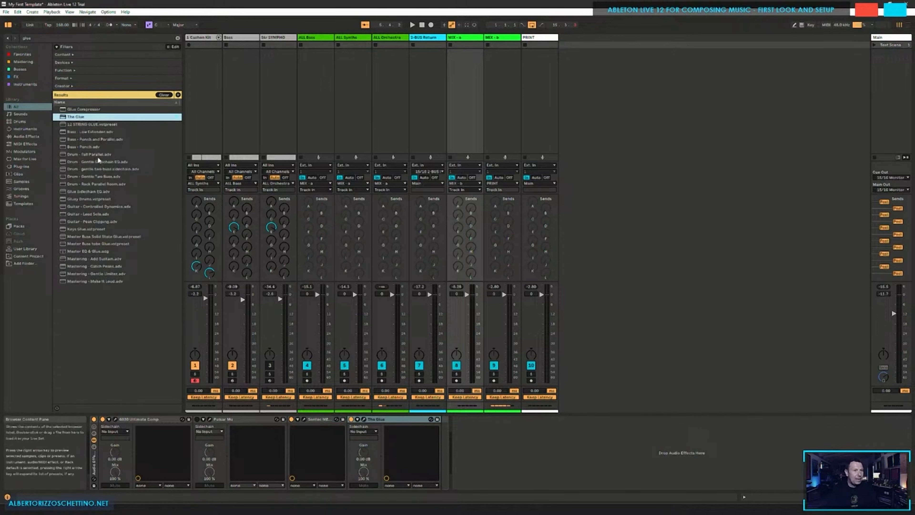
left_click(172, 145)
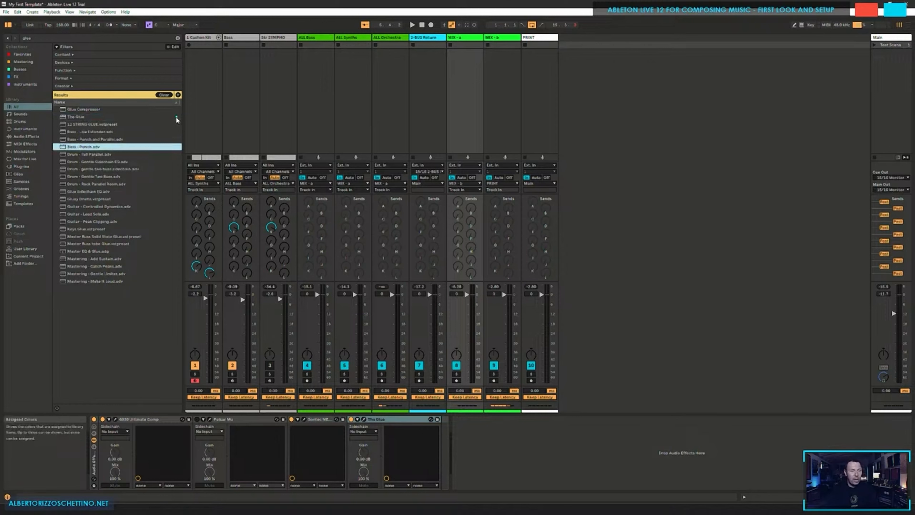
Step: Save the Pulsar Mu device as a user preset named "Pulsar Mu Skywarmer Mix" and add it to the Busses collection
left_click(234, 420)
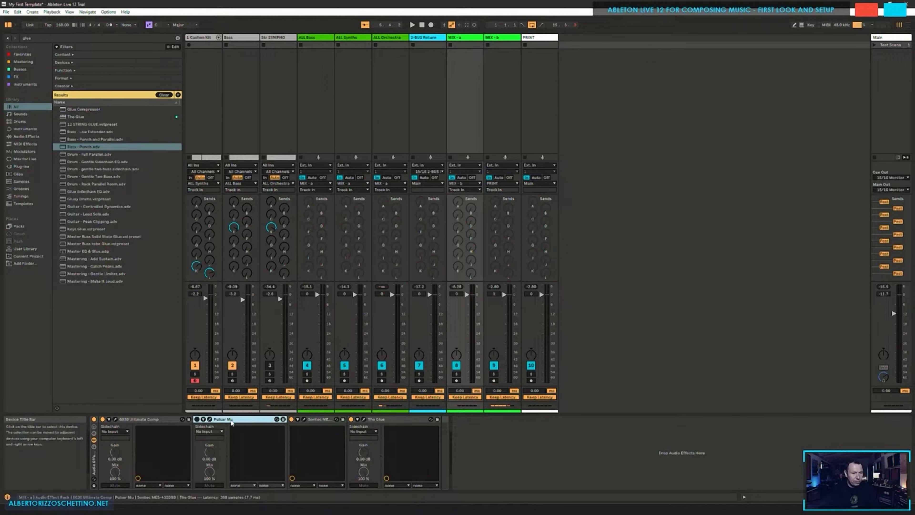
key("Left")
key("Right")
key("ctrl+f")
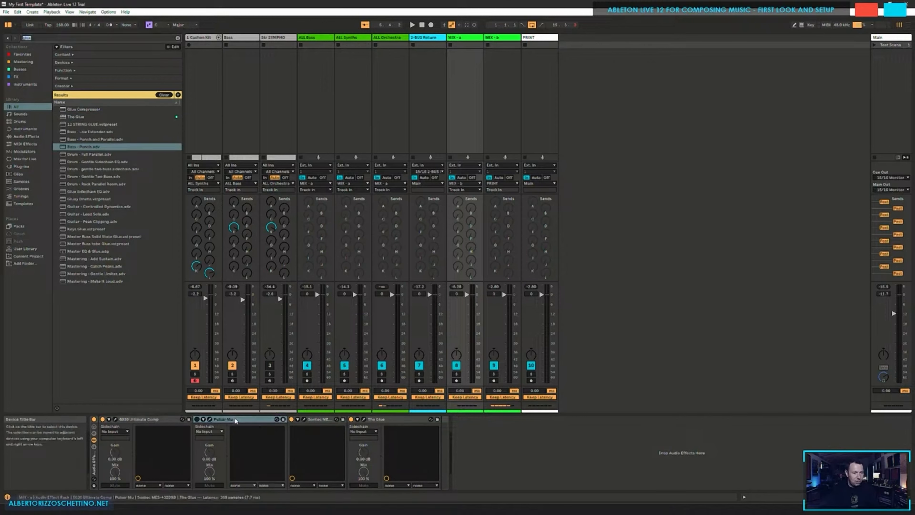
left_click(283, 419)
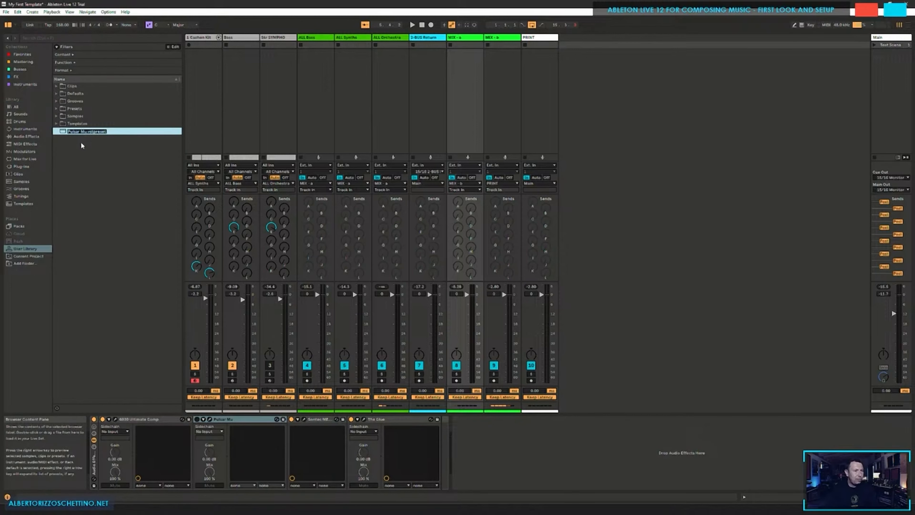
type("Sy")
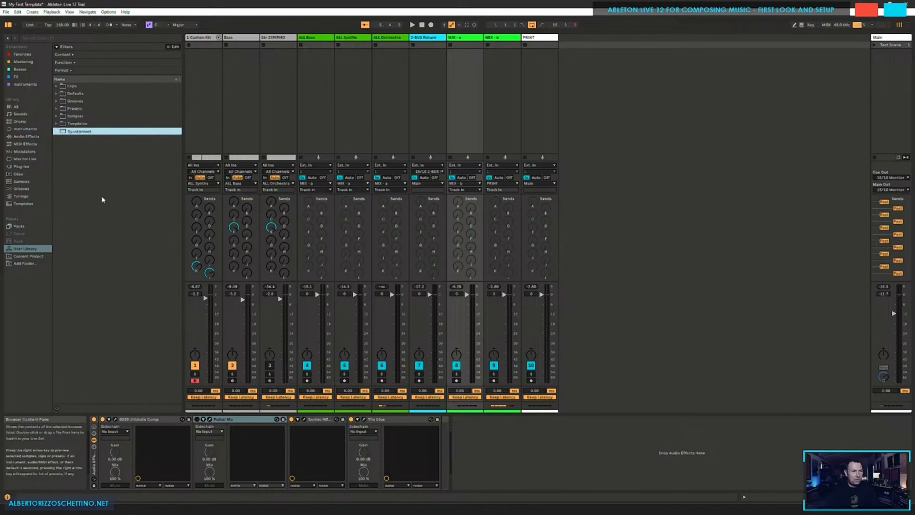
type("kywarmer Var")
key("BackSpace")
key("BackSpace")
key("BackSpace")
key("BackSpace")
key("BackSpace")
key("BackSpace")
key("BackSpace")
key("BackSpace")
key("BackSpace")
key("BackSpace")
key("BackSpace")
key("BackSpace")
key("BackSpace")
type("Pulsar Mu Skywarmer Mix")
left_click_drag(97, 132, 26, 68)
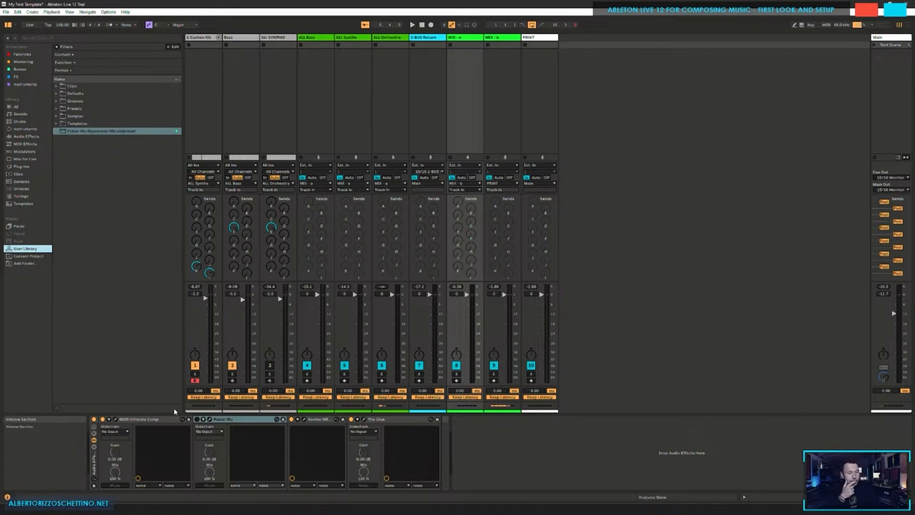
Step: Save the 6030 Ultimate Comp device as preset "6030 Ultimate Comp Skywarmer Mix" and add it to the Busses collection
left_click(158, 419)
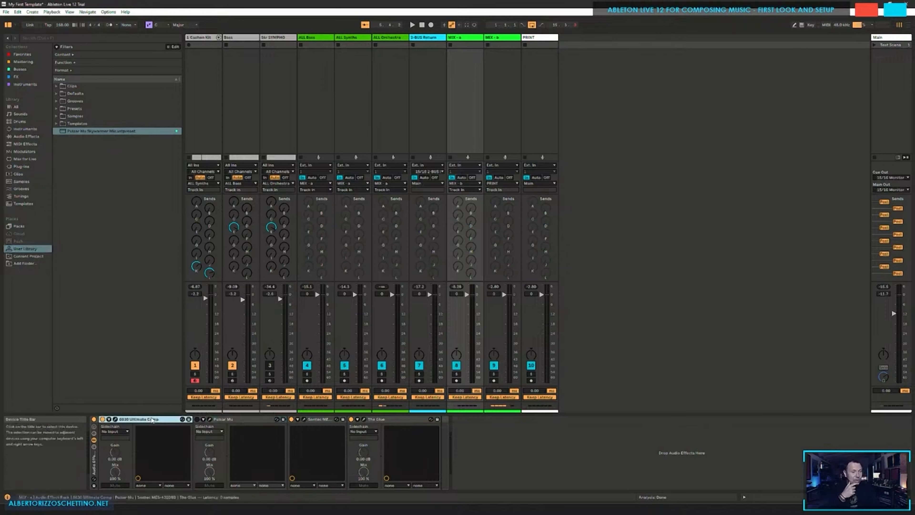
left_click(189, 419)
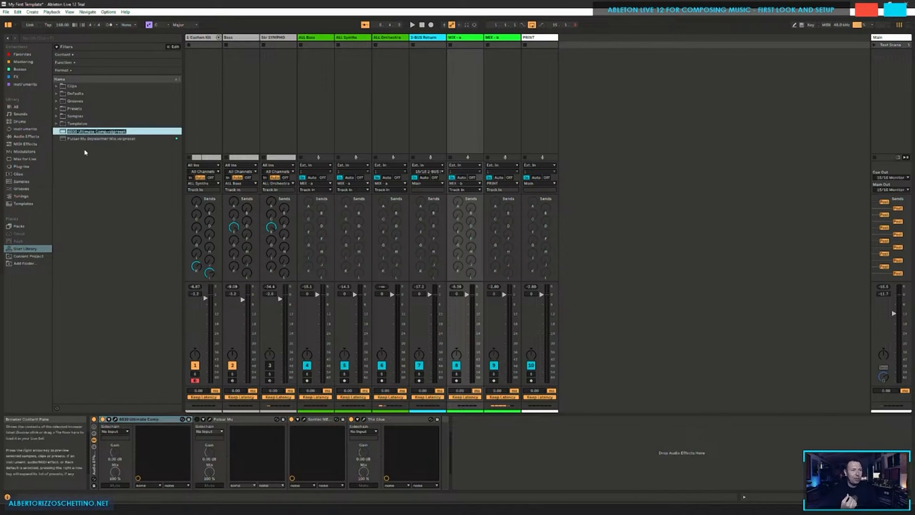
key("Return")
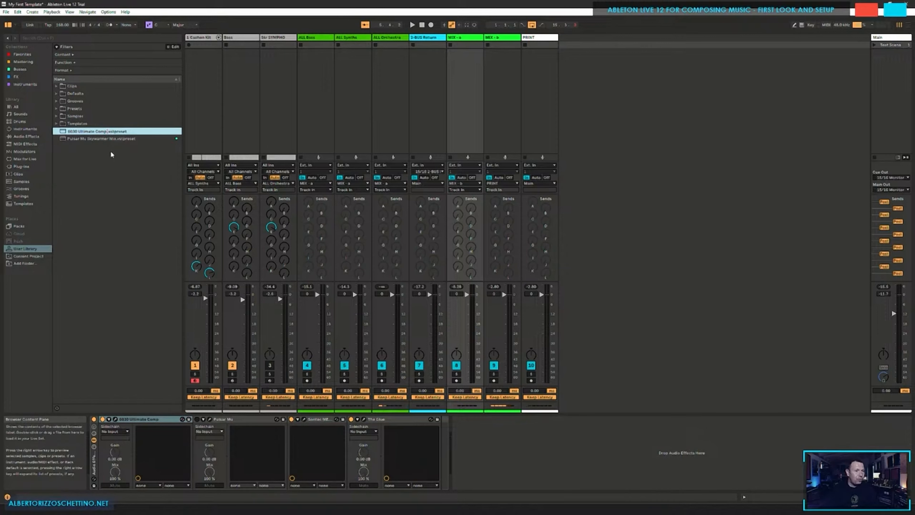
type("r Mix")
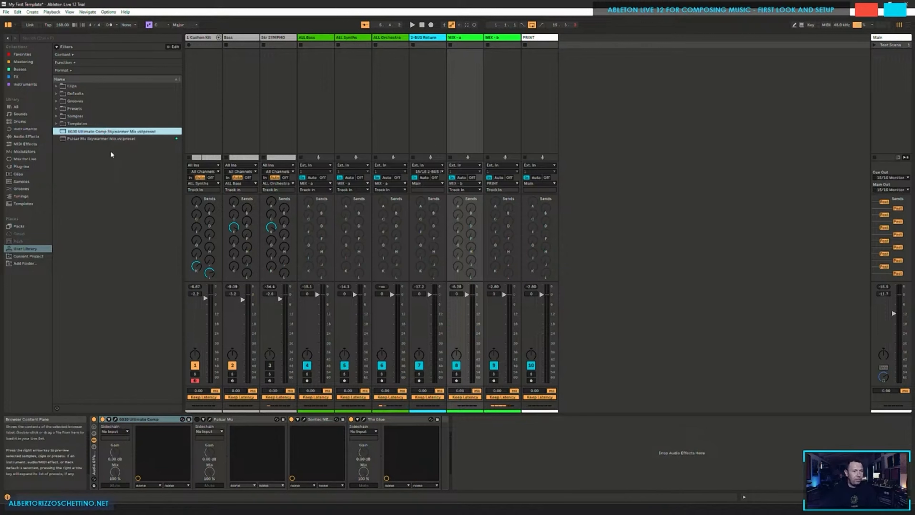
key("Return")
left_click_drag(101, 132, 27, 69)
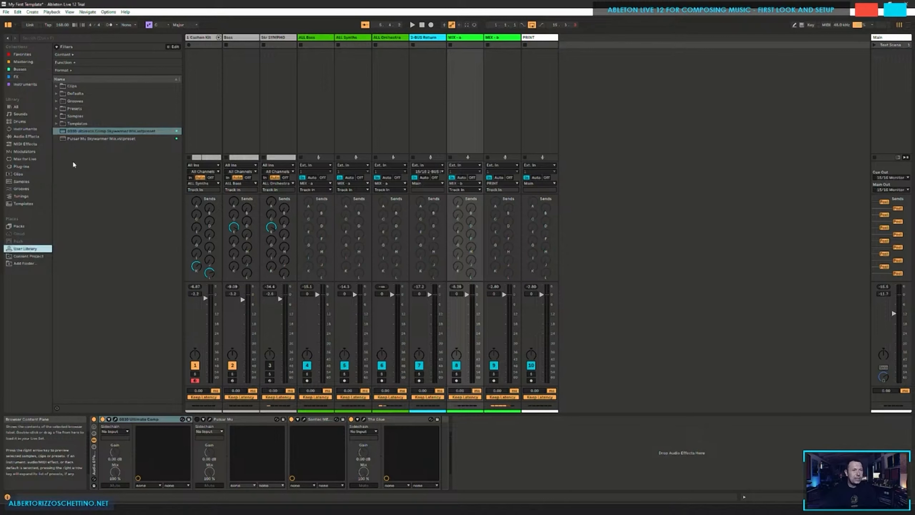
Step: Create a new folder in the User Library and name it with the preset author's full name
right_click(78, 168)
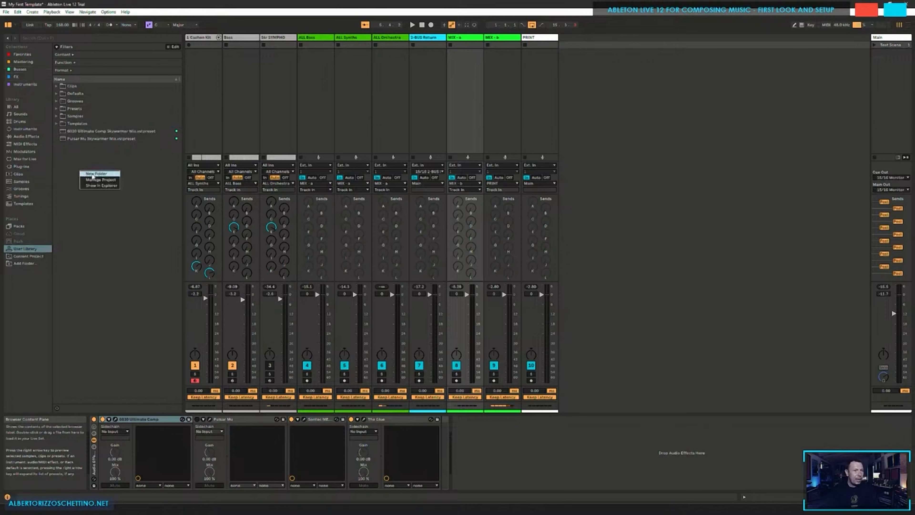
left_click(83, 171)
type("Albert")
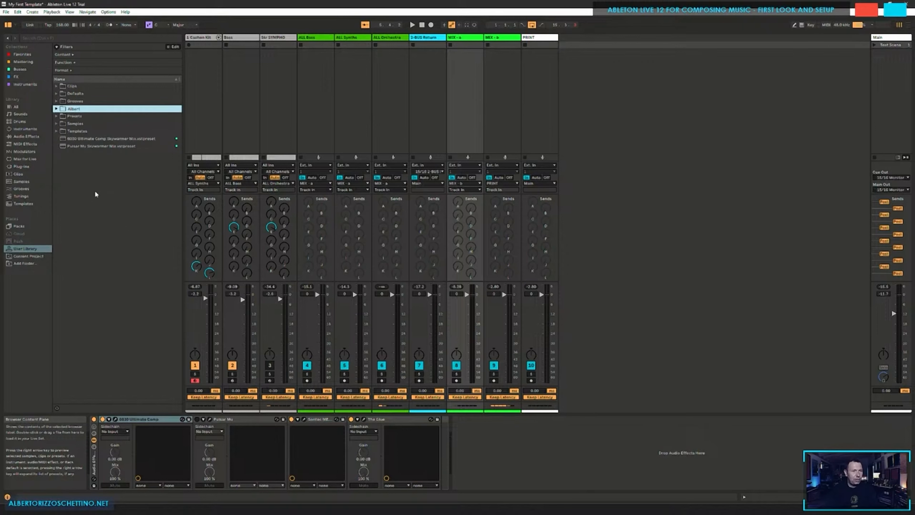
type("o Rizzo Schettino")
key("Return")
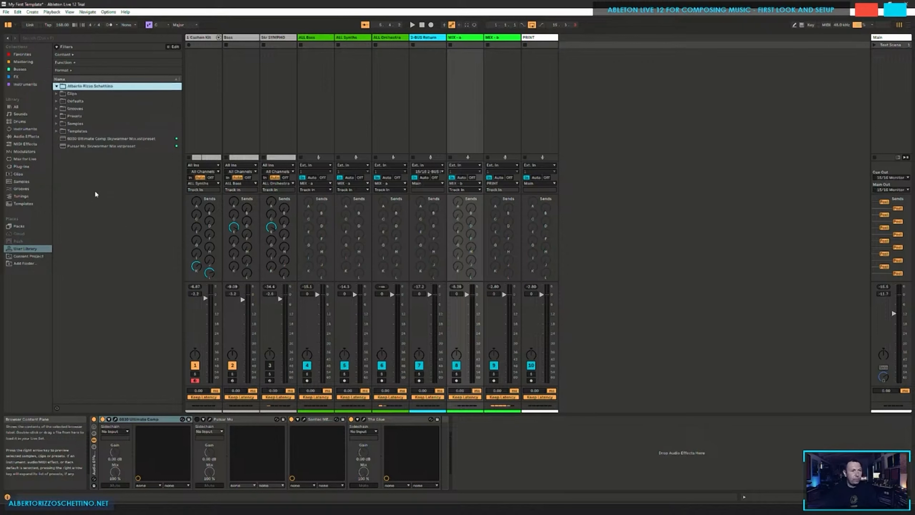
Step: Move the 6030 Ultimate Comp and Pulsar Mu Skywarmer Mix presets into the author's folder in the User Library
left_click(103, 139)
left_click(104, 146, "shift")
left_click_drag(106, 146, 60, 88)
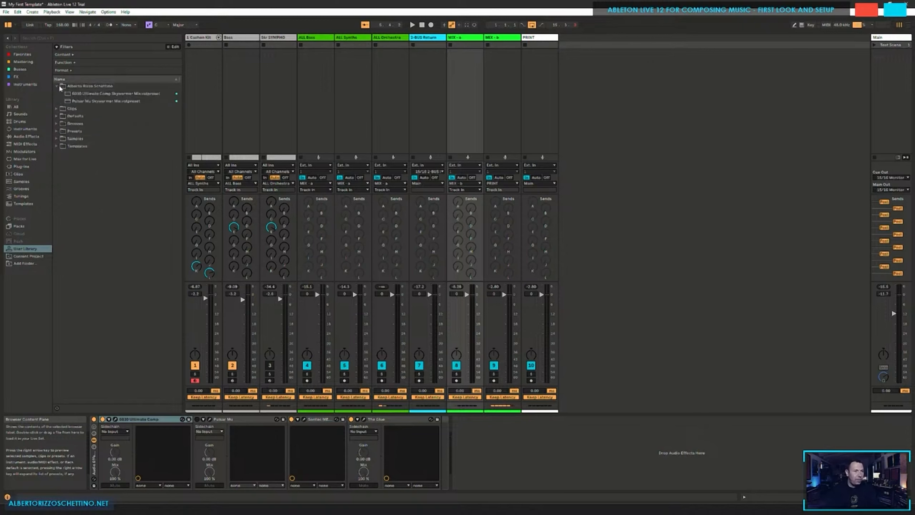
Step: Add the author's preset folder to the browser's Places and open it
right_click(94, 87)
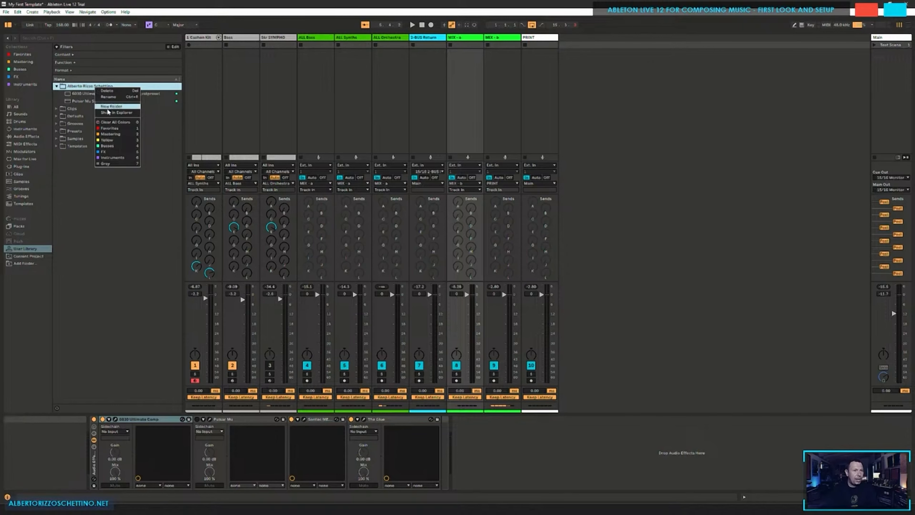
left_click(49, 177)
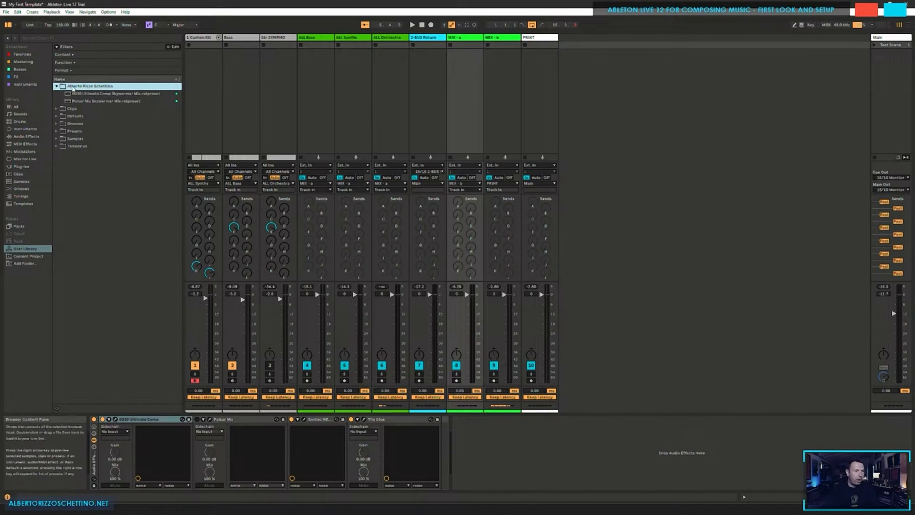
left_click_drag(74, 88, 23, 270)
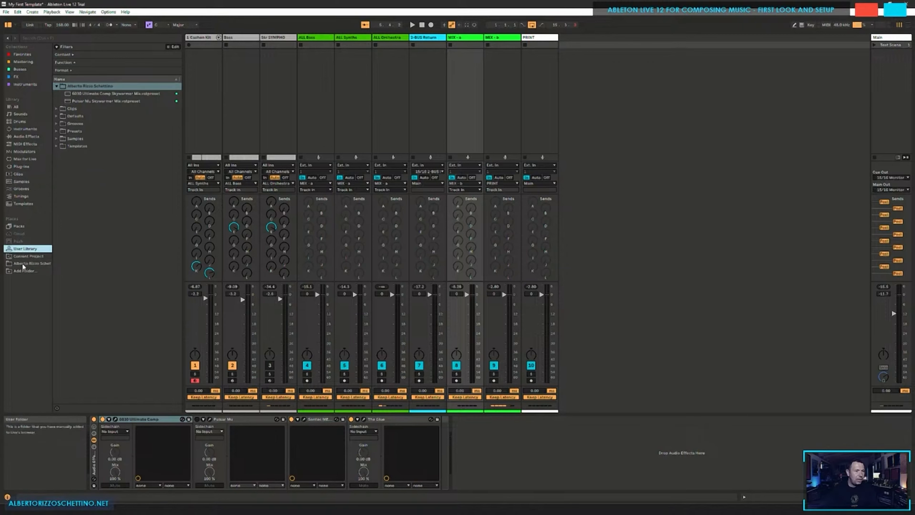
left_click(24, 264)
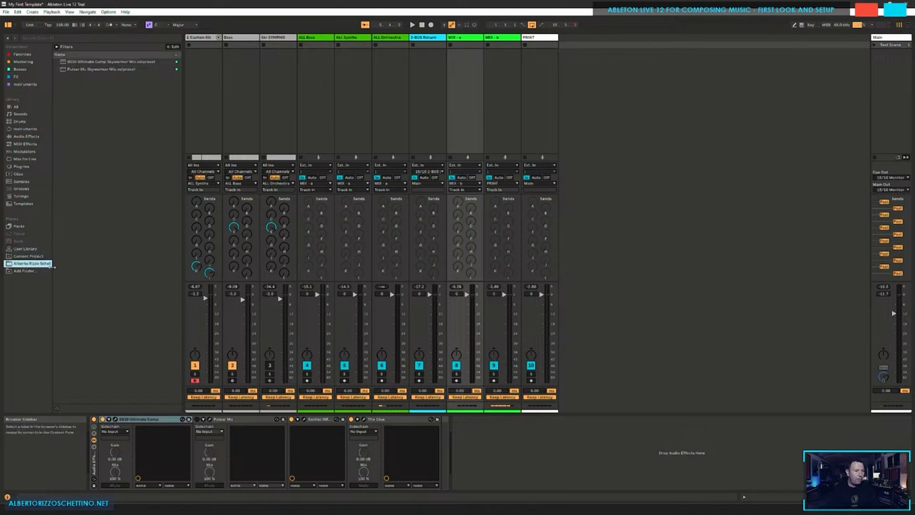
Step: Rename the author's folder entry in Places to the author's first name plus surname initials and save the Live Set
mouse_move(53, 268)
left_mouse_down()
mouse_move(64, 268)
mouse_move(52, 268)
left_mouse_up()
right_click(35, 264)
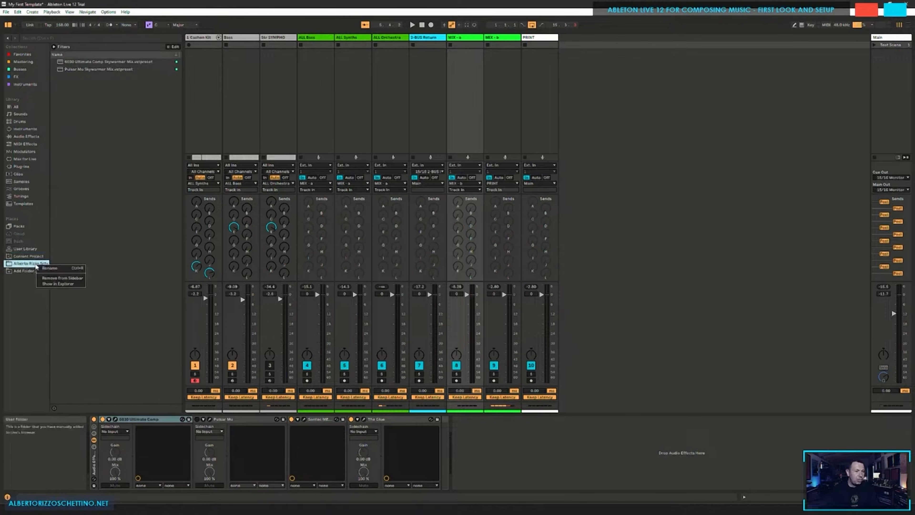
left_click(41, 271)
type("AlbertoRS")
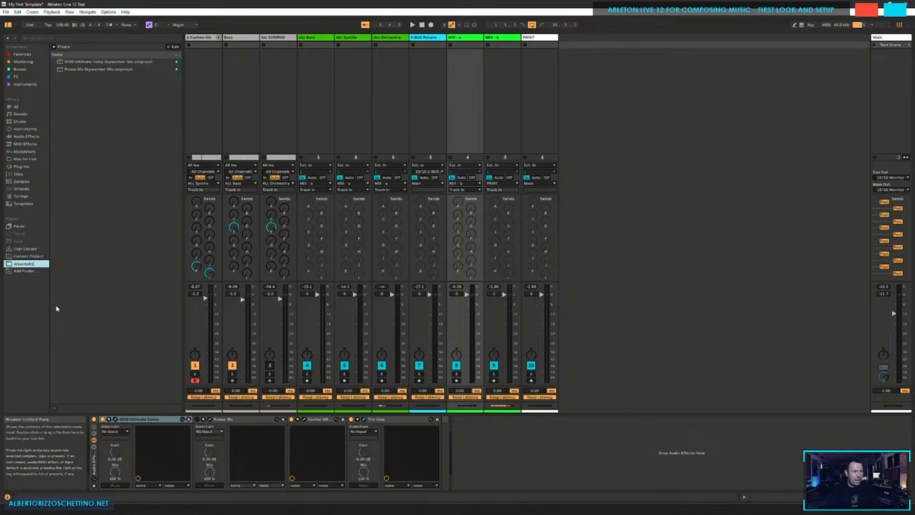
key("BackSpace")
key("BackSpace")
type("RS")
key("Return")
left_click(28, 257)
left_click(28, 263)
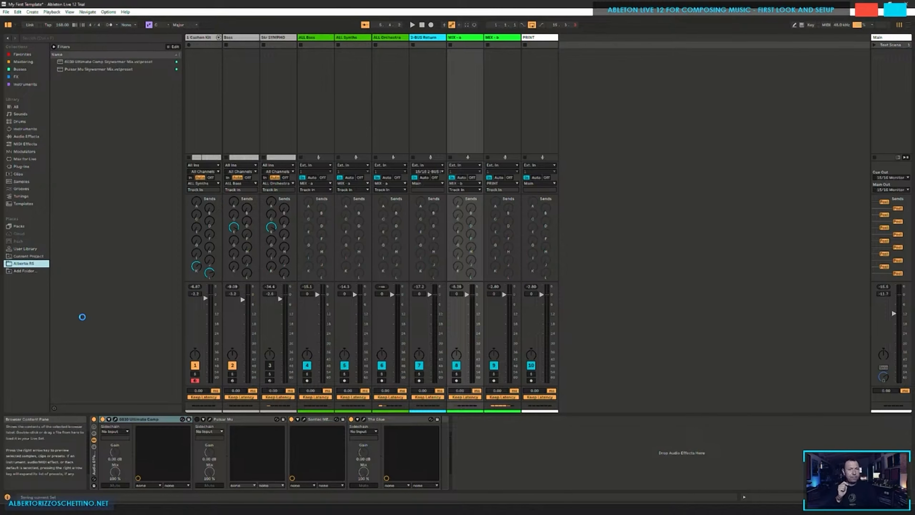
key("ctrl+s")
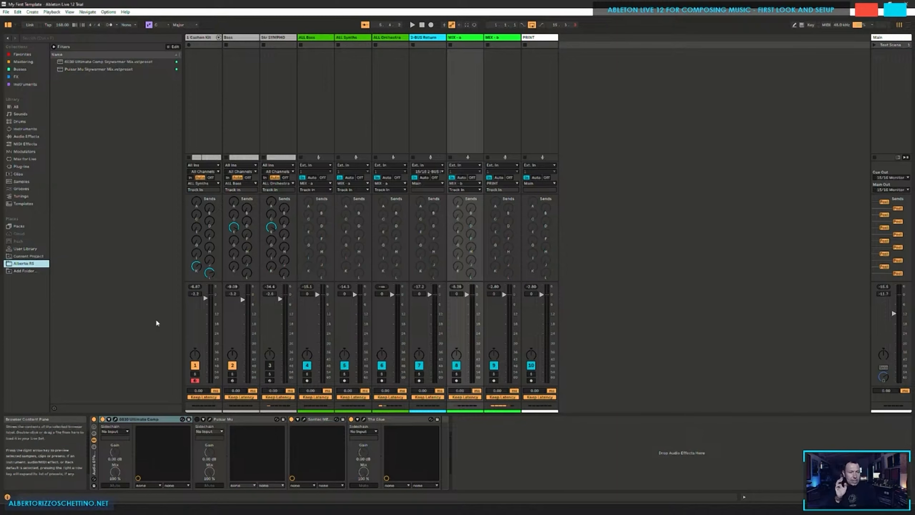
Step: Examine the device chains on the MIX, Main, ALL Orchestra, ALL Synths and ALL Bass tracks
left_click(508, 74)
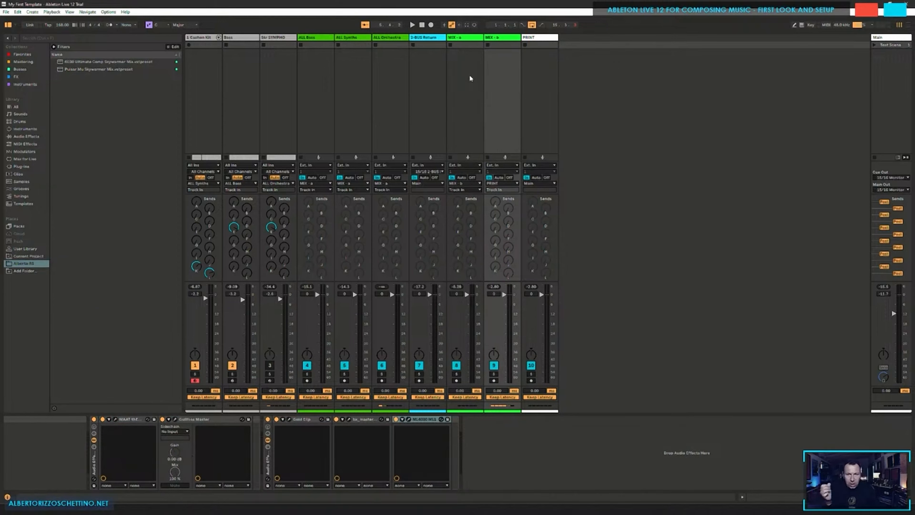
left_click(458, 93)
left_click(893, 88)
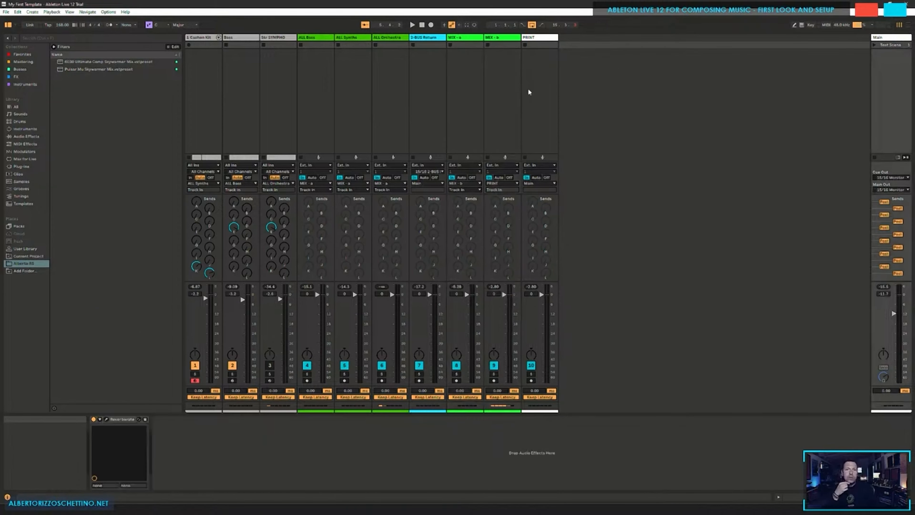
left_click(508, 89)
left_click(398, 83)
left_click(345, 77)
left_click(314, 80)
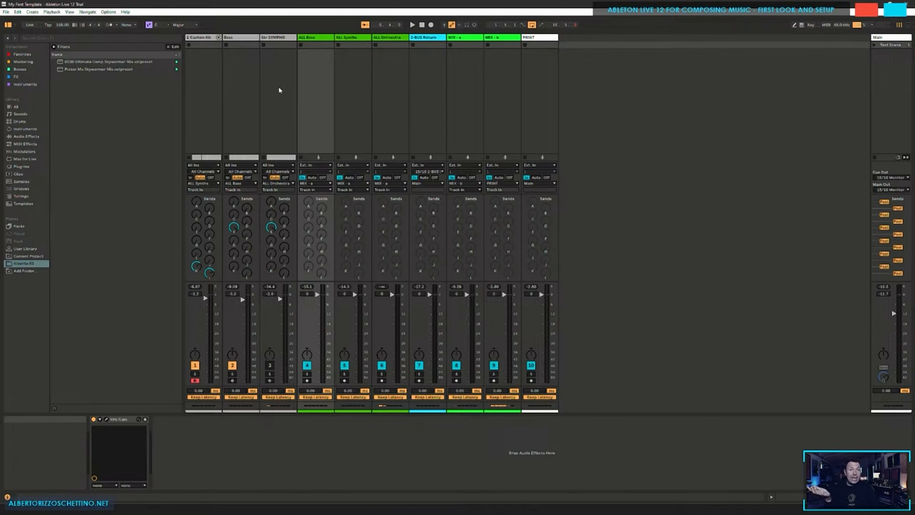
Step: Save the ALL Orchestra track's Manley EQ as "UADx Manley Massive Passive EQ - Skywarmer Orchestra" and file it in Busses and the author's folder
left_click(389, 76)
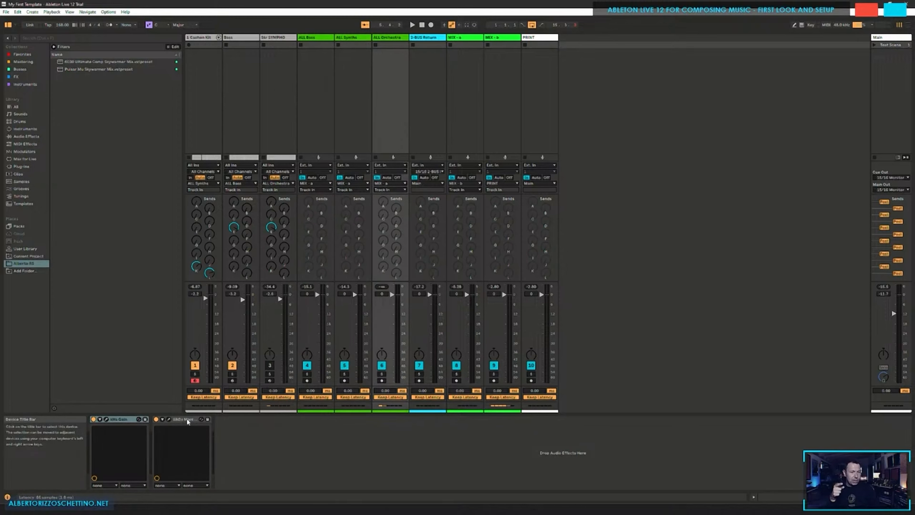
left_click(207, 419)
key("Return")
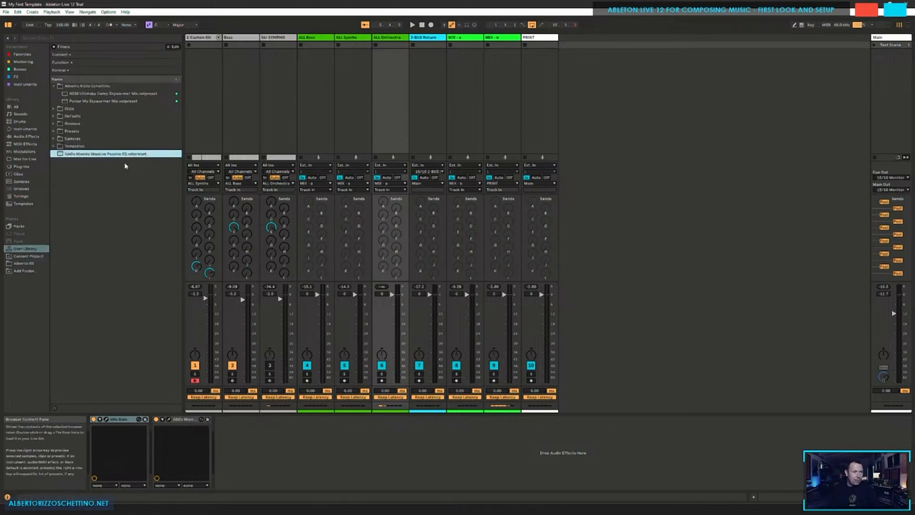
type("- Skywarmer Orchestra")
key("Return")
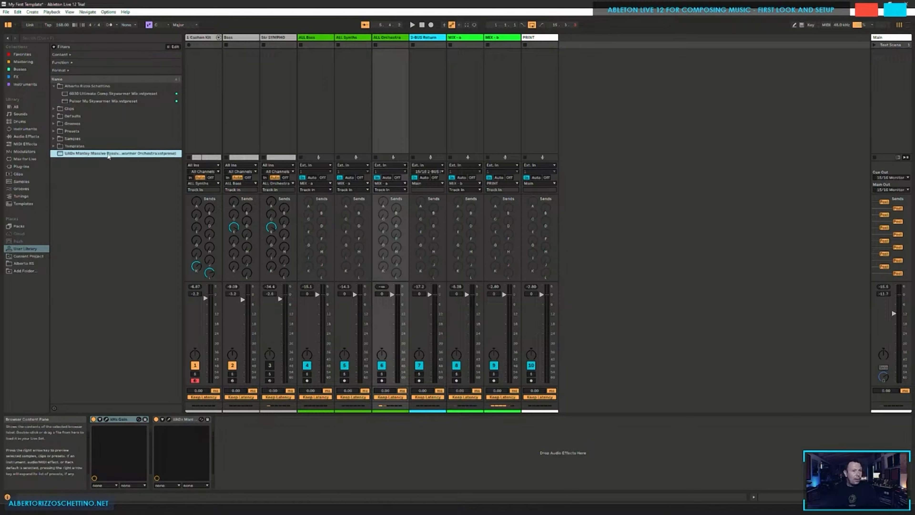
left_click_drag(109, 154, 25, 70)
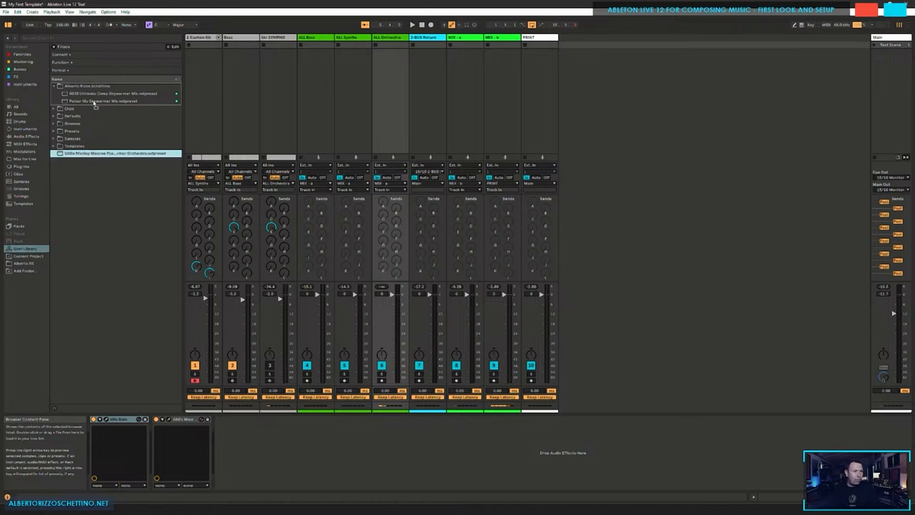
Step: Rename the author's User Library folder to the author's first name plus surname initials
right_click(87, 87)
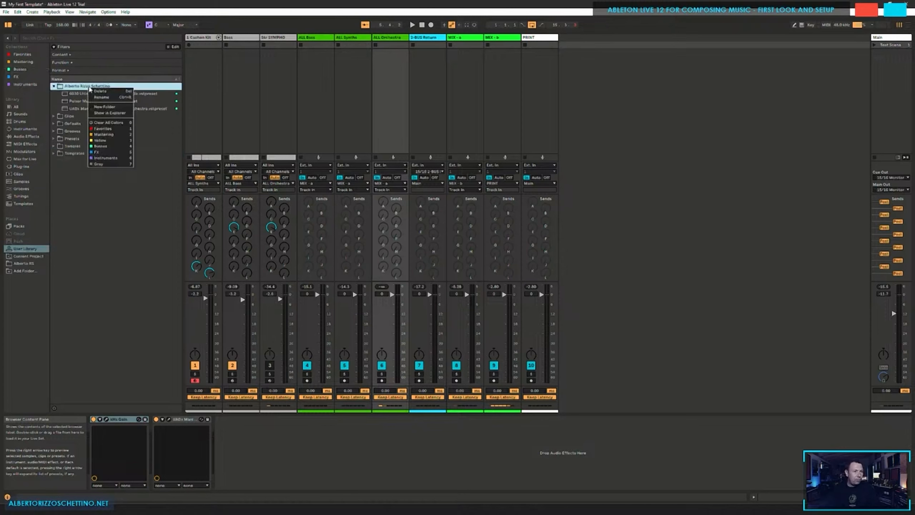
left_click(101, 96)
type("Alberto RS")
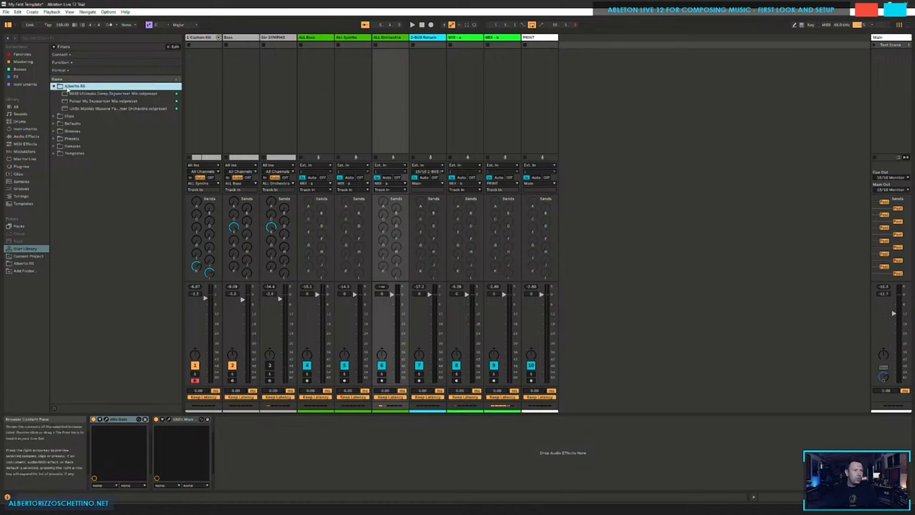
Step: Rename the author's User Library folder to the author's first name followed by "'s Presets"
right_click(79, 86)
left_click(92, 96)
left_click(84, 88)
type("ets")
key("Return")
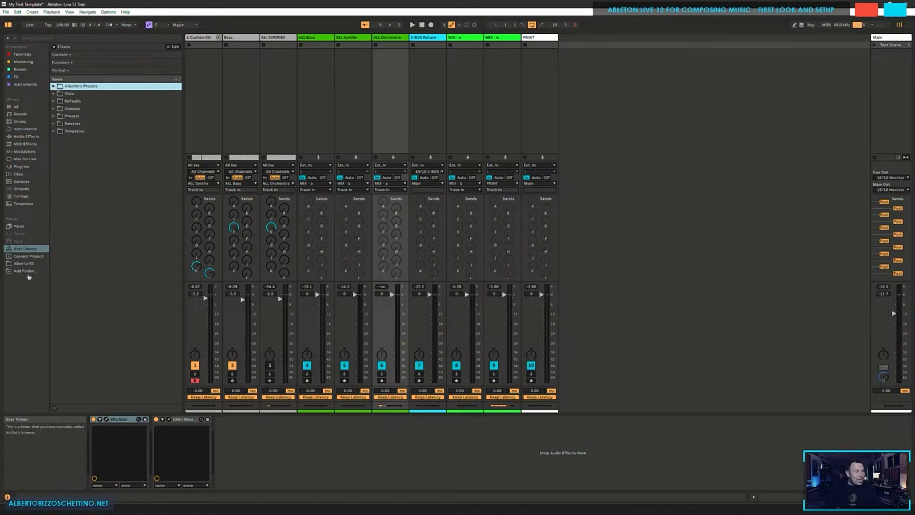
Step: Remove the author's empty folder entry from Places in the browser sidebar
left_click(25, 263)
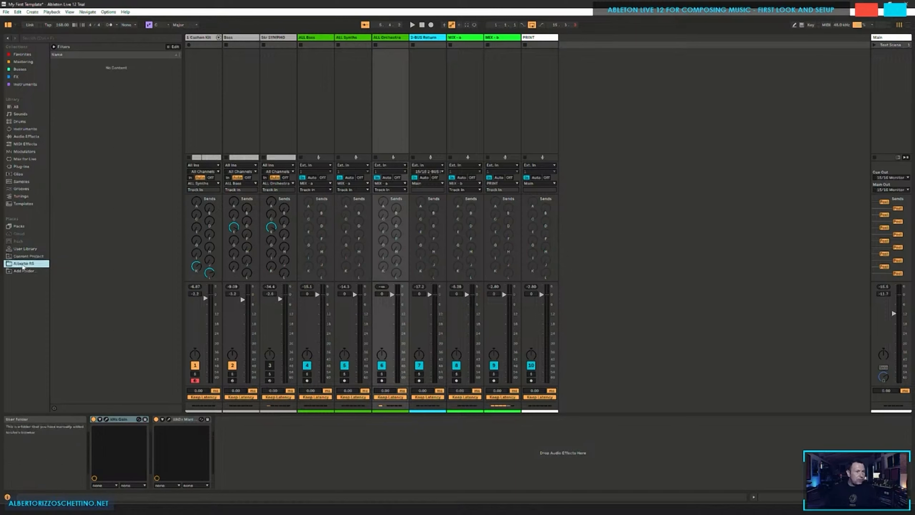
right_click(26, 264)
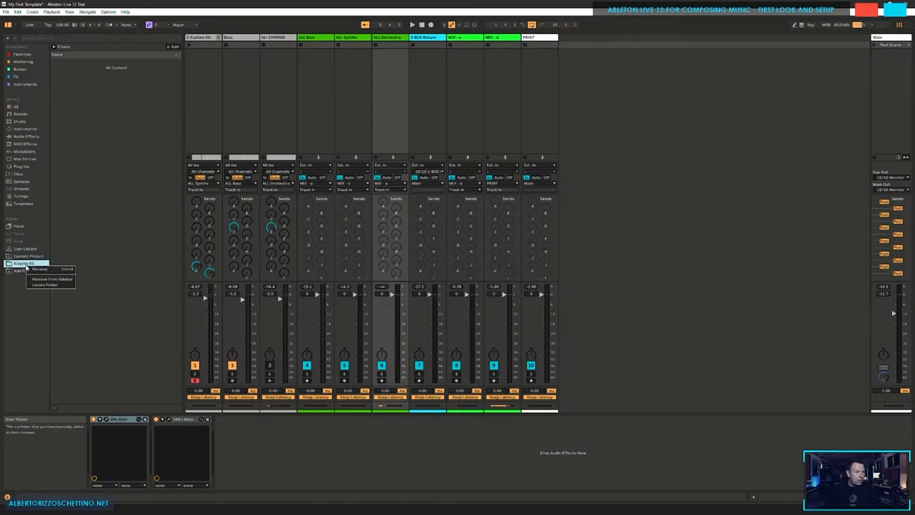
left_click(39, 279)
Step: Look through the Sounds, All and Plug-Ins library categories and the Busses collection
left_click(21, 113)
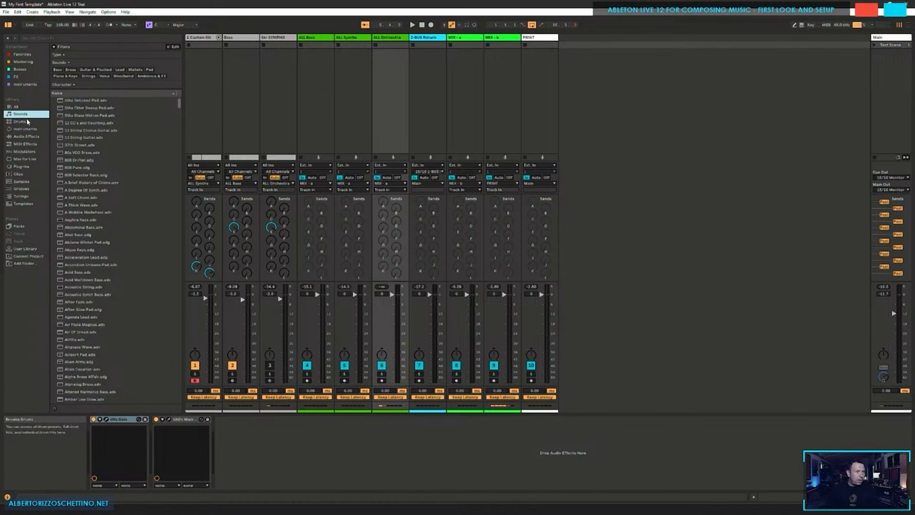
left_click(16, 107)
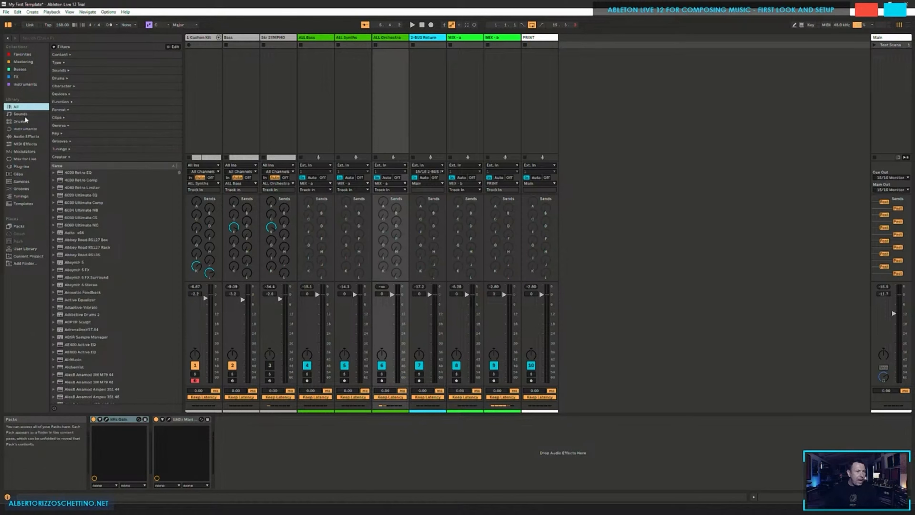
left_click(22, 71)
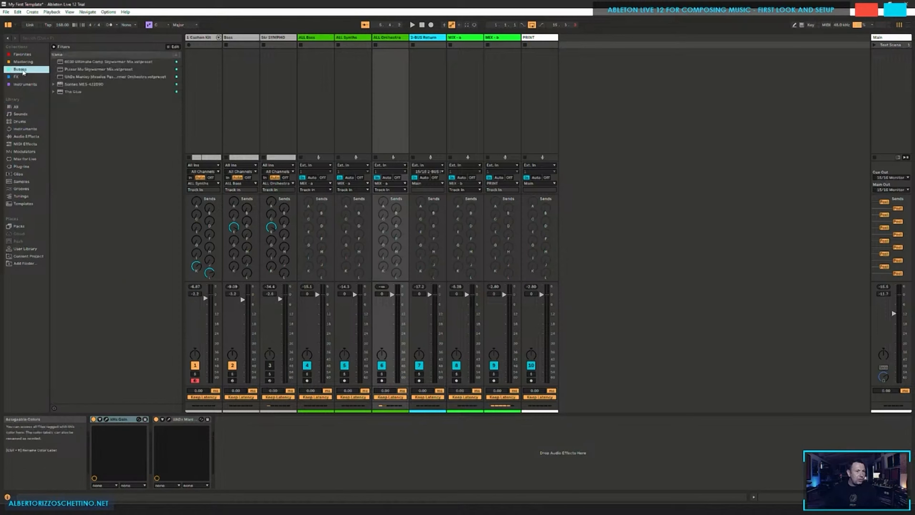
left_click(16, 107)
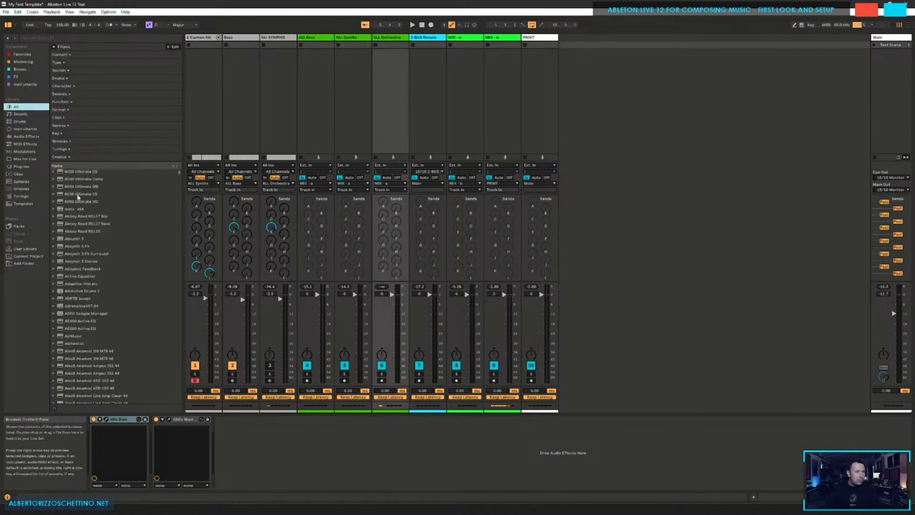
scroll(85, 228, "up", 7)
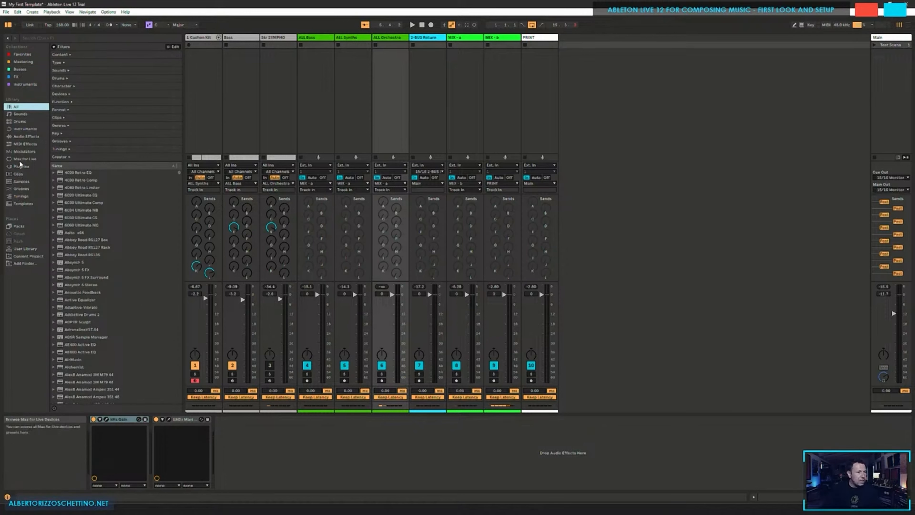
left_click(21, 167)
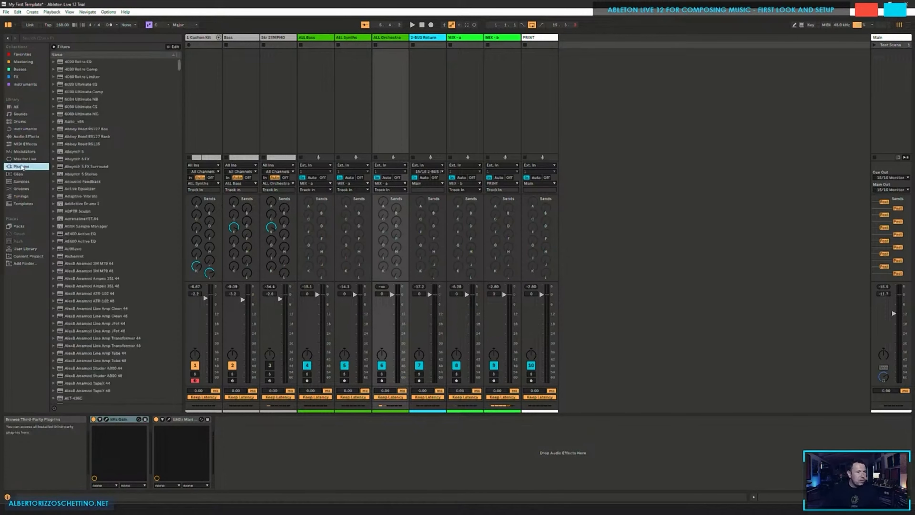
Step: Search the browser for "skywarmer" and widen the browser to read the full preset names
left_click(90, 39)
type("skywarmer")
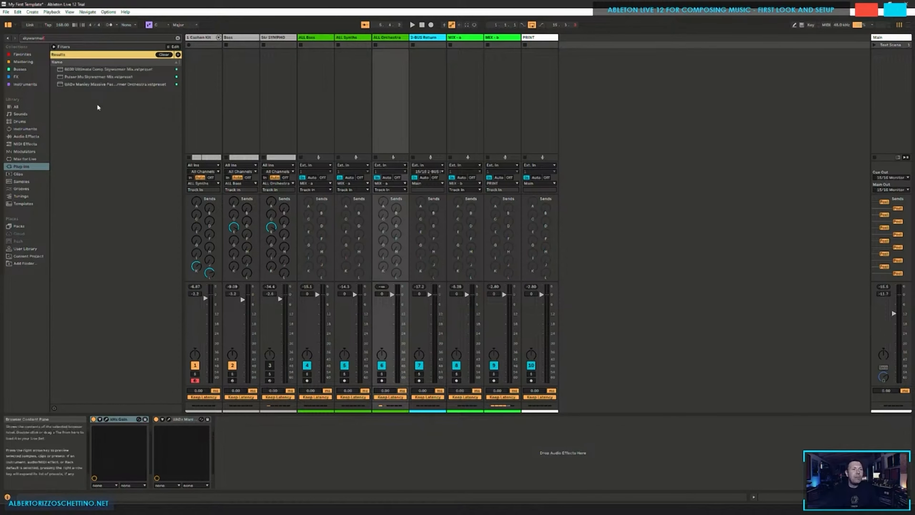
left_click_drag(177, 92, 206, 89)
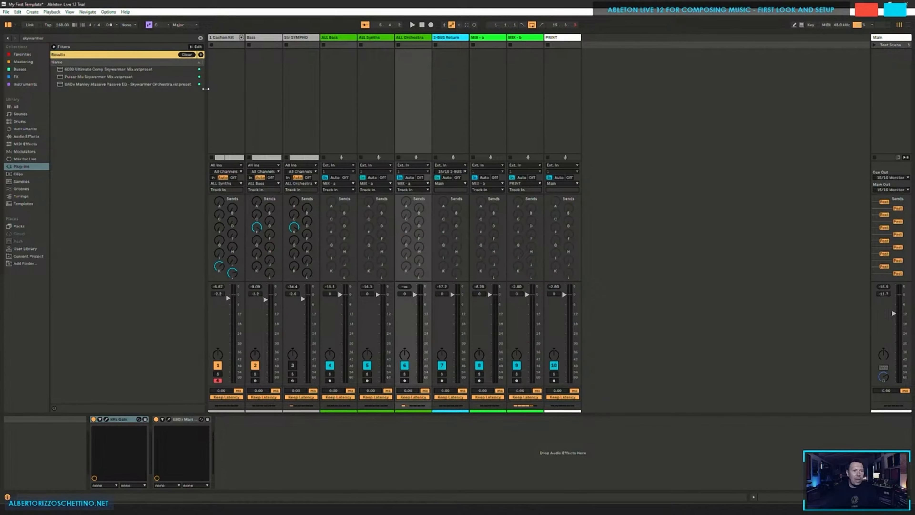
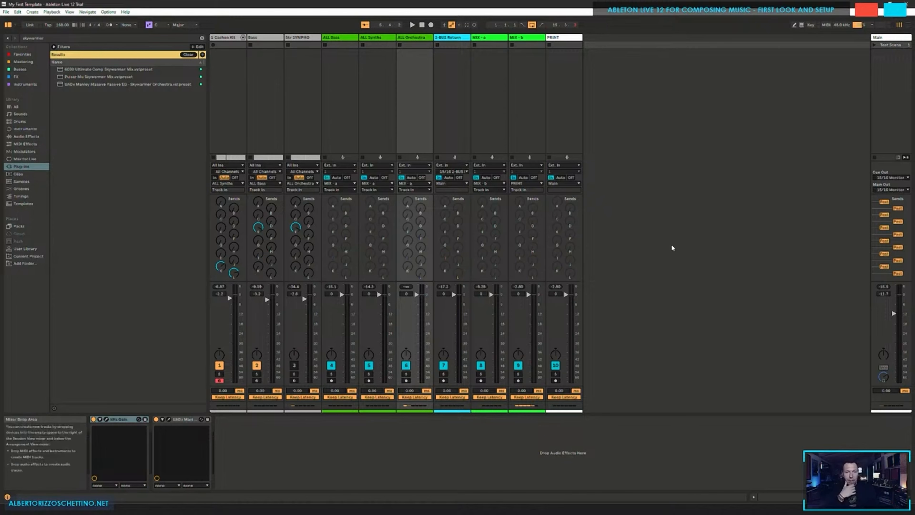
Step: In Arrangement View, open the first Cashon Kit clip in an enlarged note editor and save the Live Set
key("Tab")
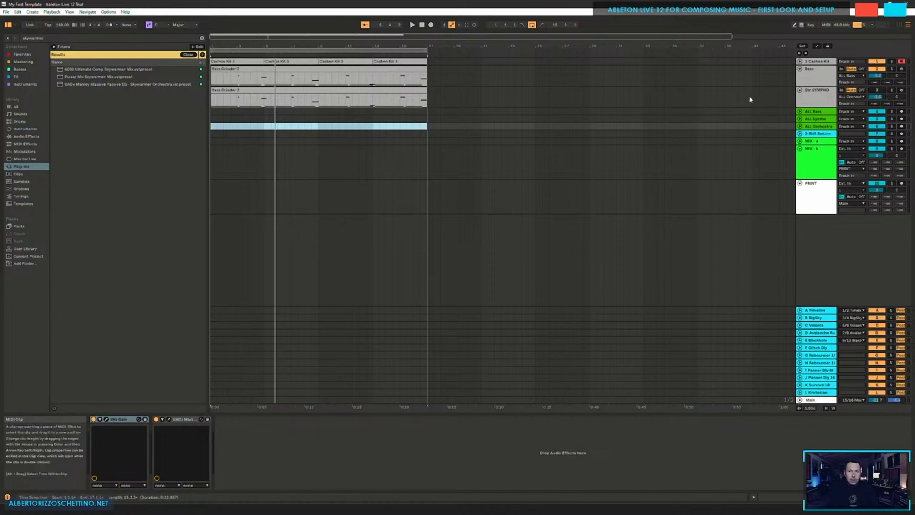
left_click(818, 64)
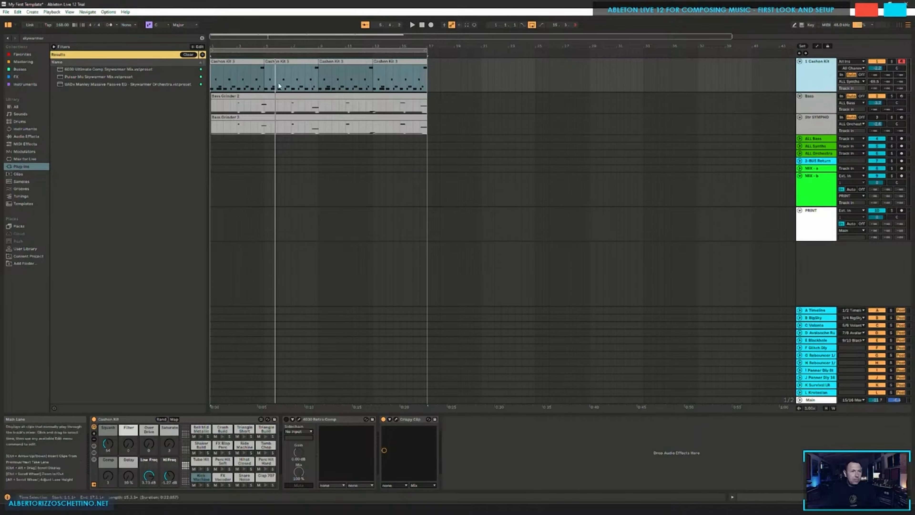
left_click(230, 77)
double_click(242, 61)
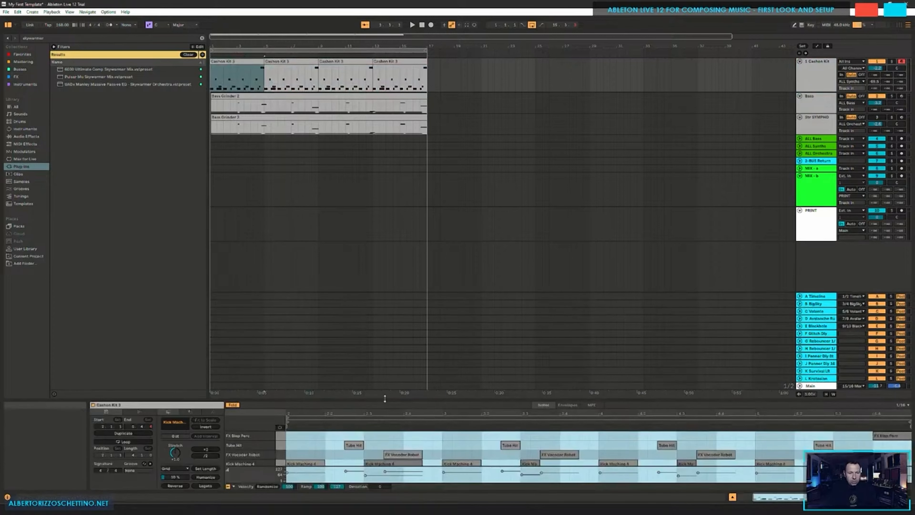
mouse_move(385, 400)
left_mouse_down()
mouse_move(384, 245)
mouse_move(385, 310)
left_mouse_up()
left_click(278, 420)
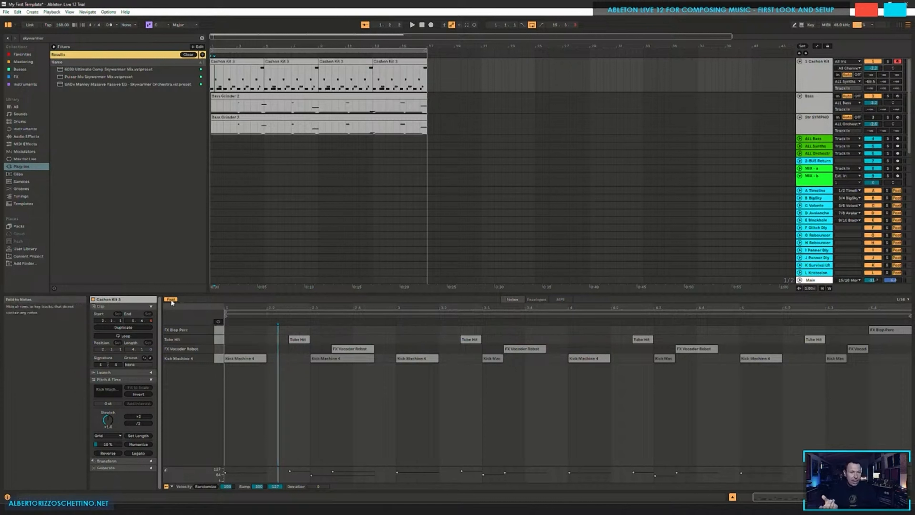
key("ctrl+s")
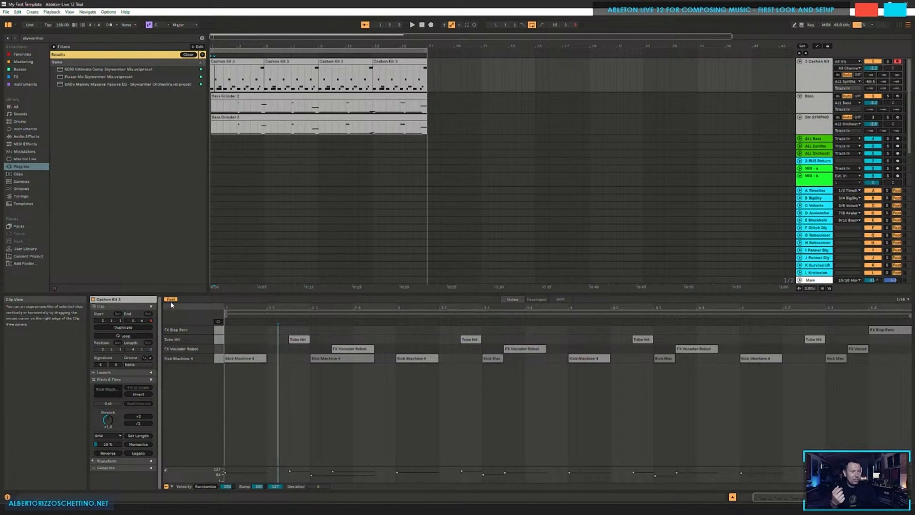
Step: Toggle Fold off and back on in the Cashon Kit clip's note editor and enlarge its velocity lane
left_click(170, 299)
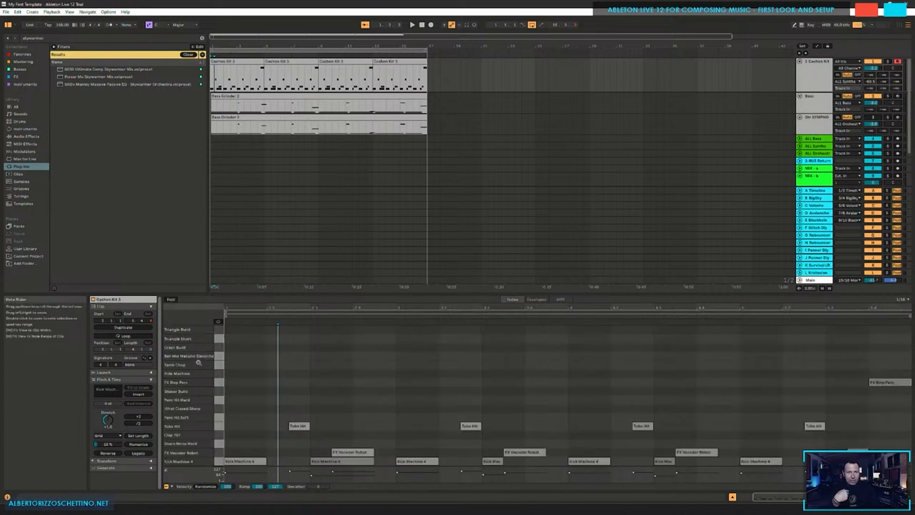
left_click(171, 299)
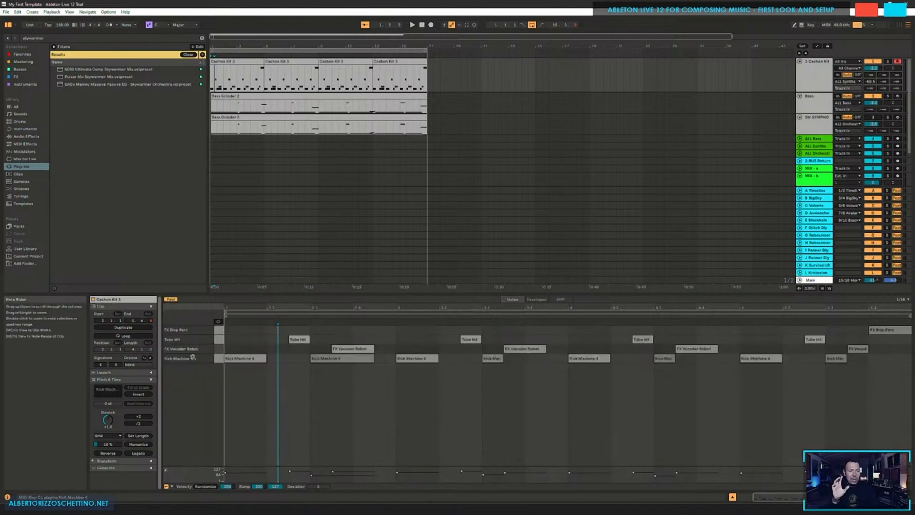
left_click(289, 471)
left_click(300, 426)
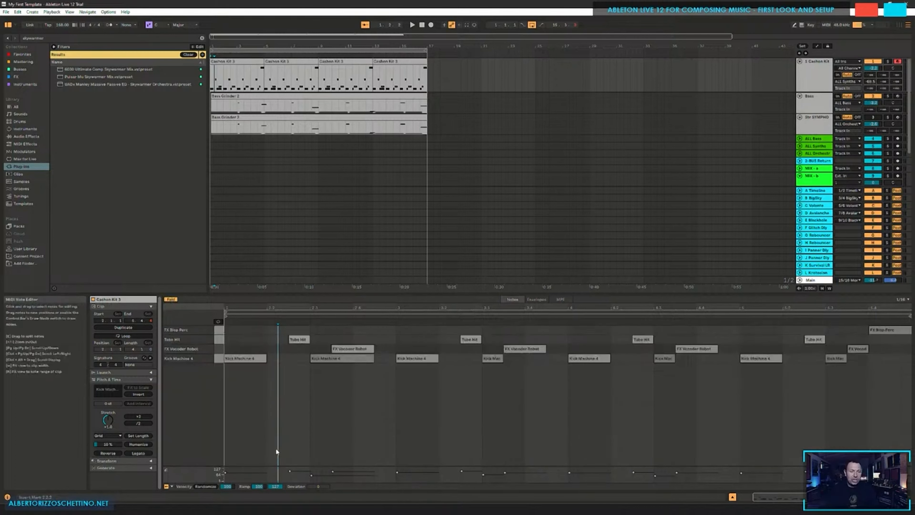
left_click_drag(255, 465, 256, 429)
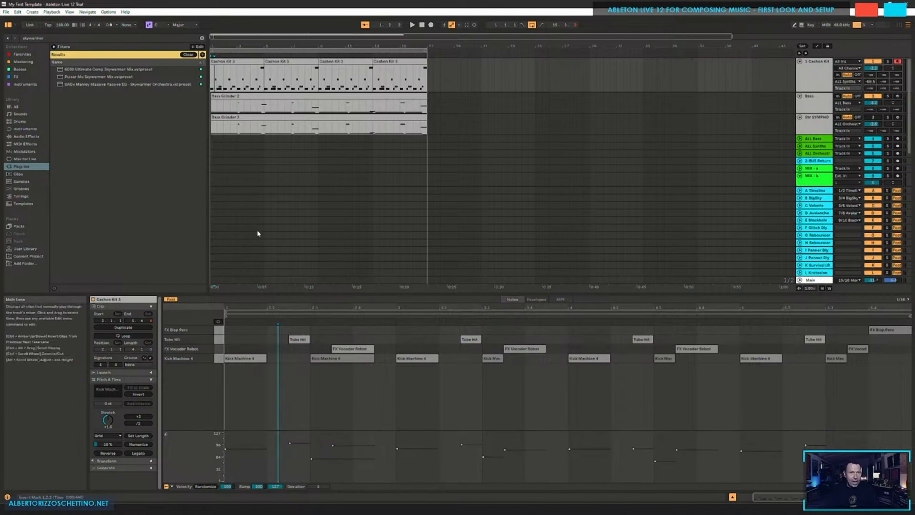
Step: Inspect the Cashon Kit clips in the arrangement, including the velocity of the second Kick Machine 4 note in the third clip
left_click(391, 78)
left_click(399, 61)
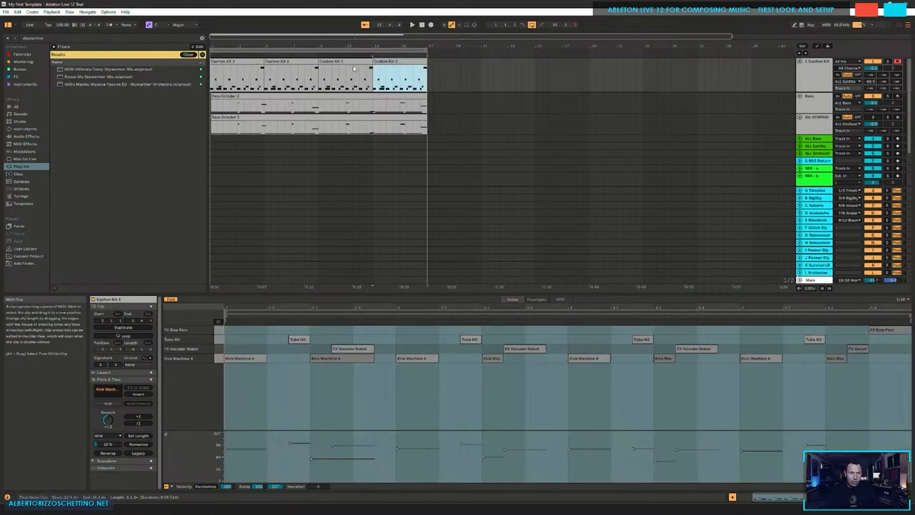
left_click(353, 62)
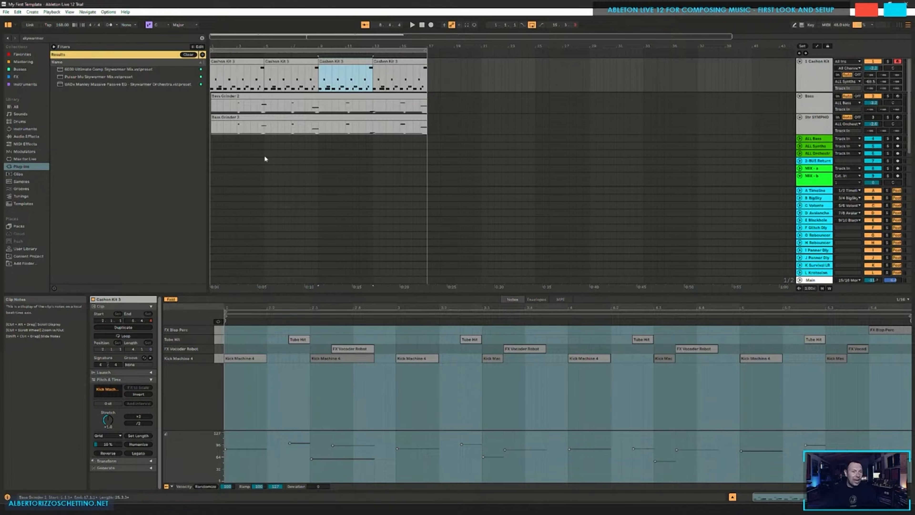
left_click(288, 398)
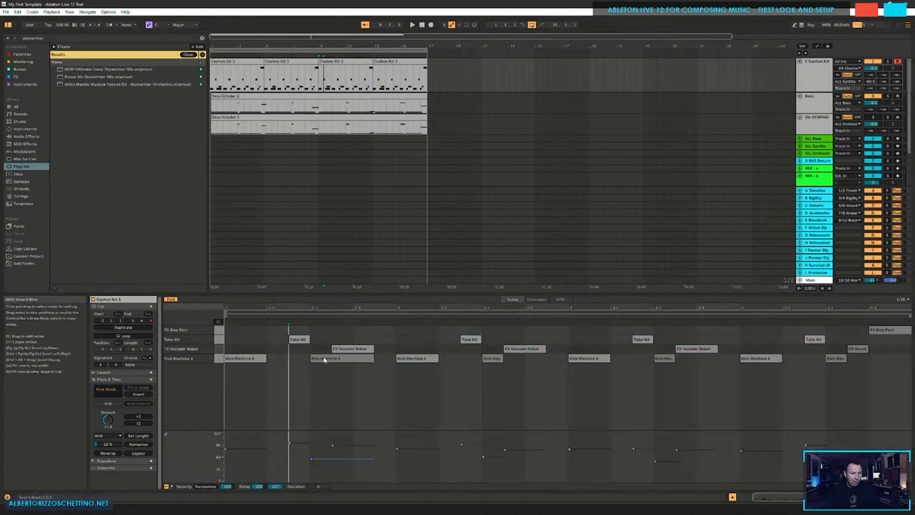
left_click(311, 458)
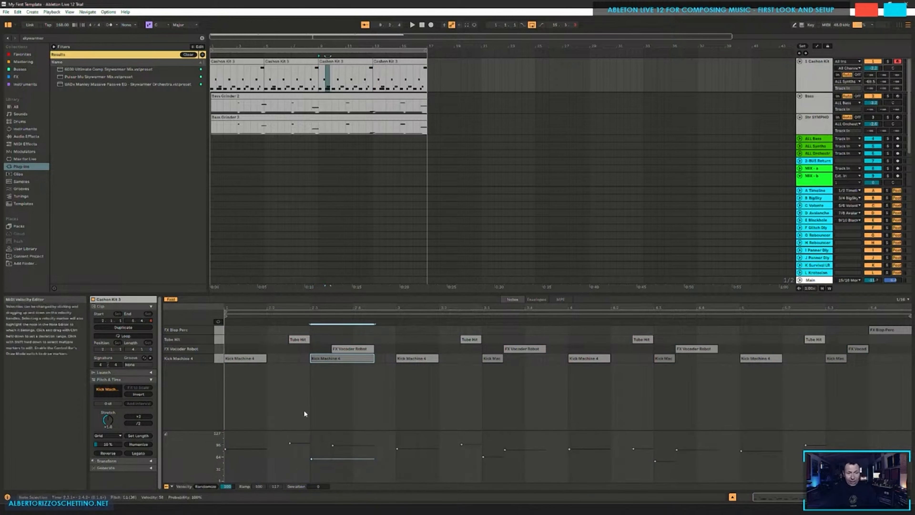
left_click(339, 76)
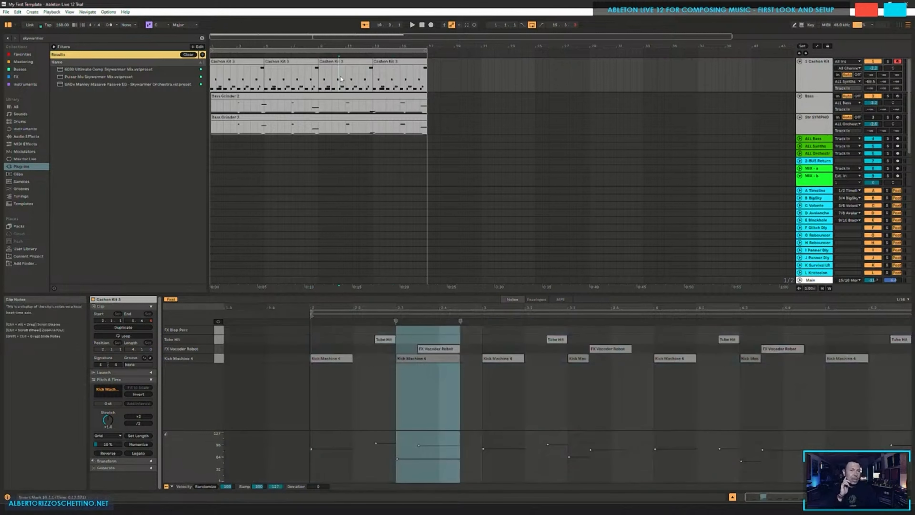
left_click(284, 73)
left_click(253, 69)
Step: Colour the Cashon Kit track dark brown
right_click(808, 72)
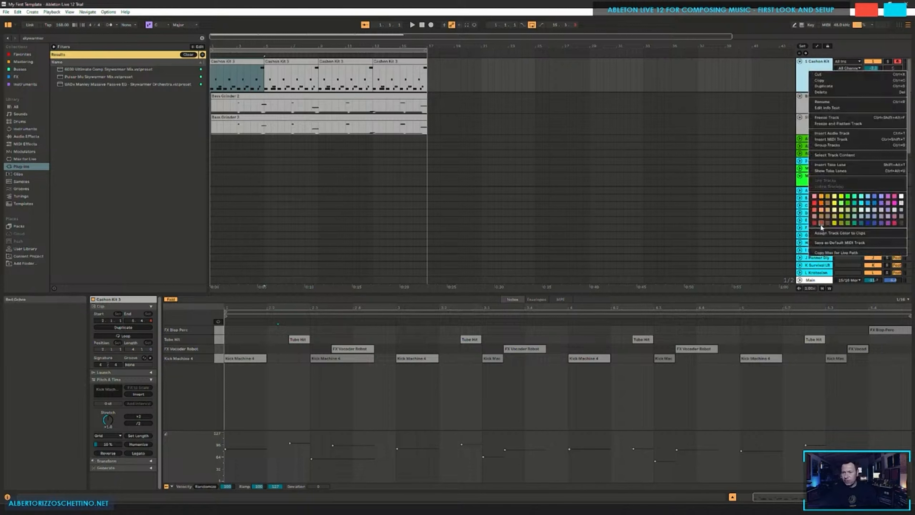
left_click(828, 224)
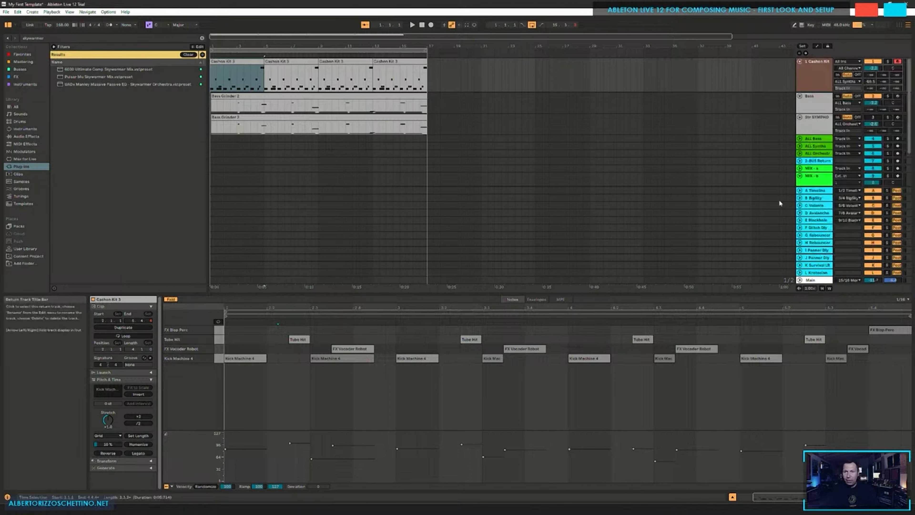
left_click(719, 82)
left_click(818, 78)
Step: Select all four Cashon Kit clips and give them the same brown colour as their track
left_click(420, 67)
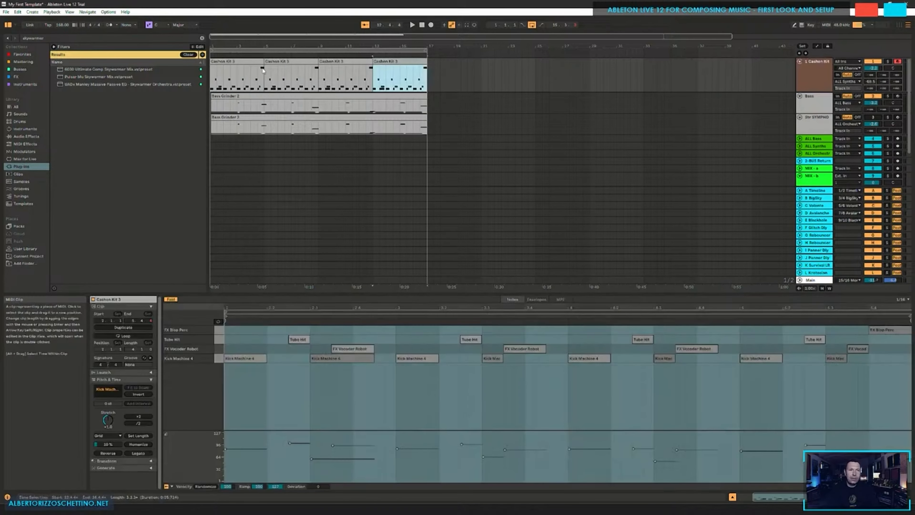
left_click(248, 66, "shift")
right_click(249, 66)
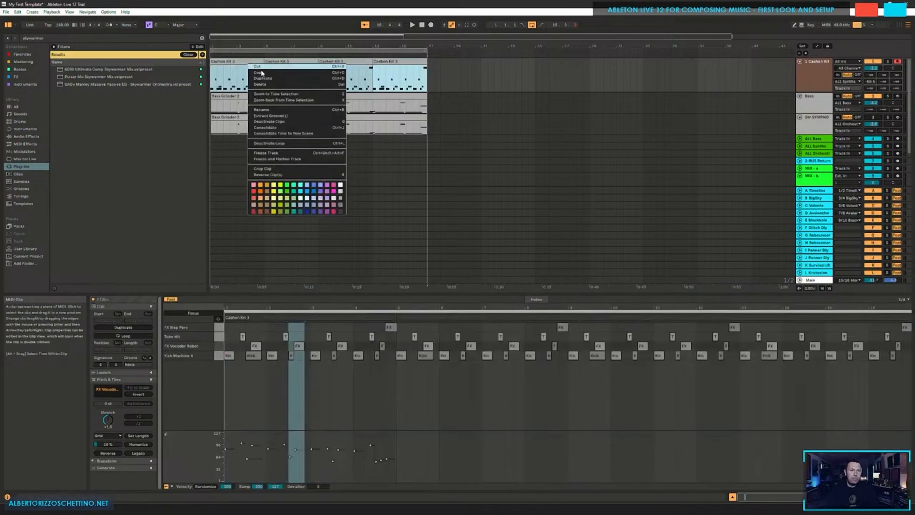
left_click(267, 211)
left_click(467, 105)
Step: Colour the Bass track and its Bass Grinder clip magenta
left_click(812, 105)
right_click(812, 105)
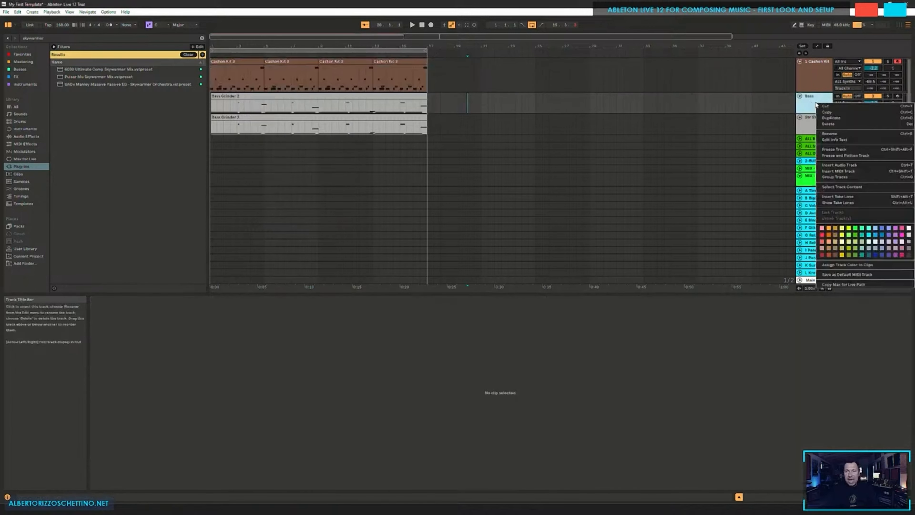
left_click(902, 235)
left_click(379, 106)
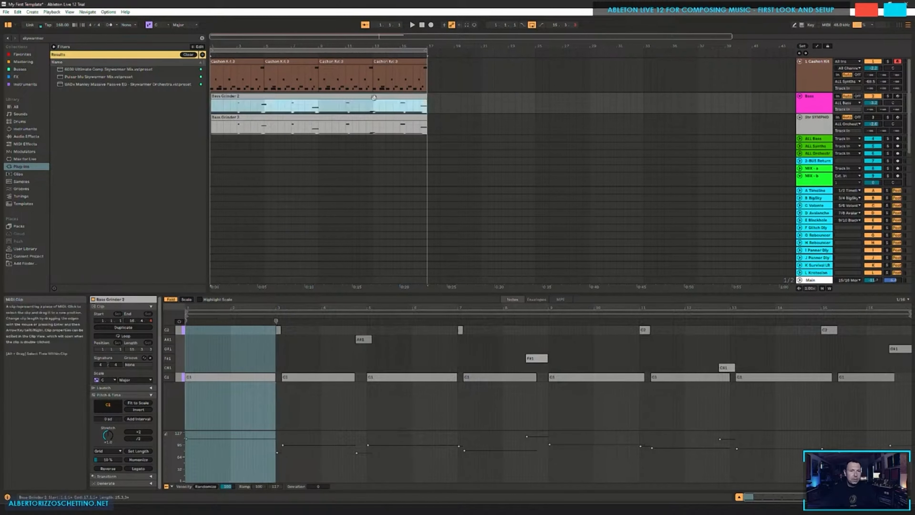
right_click(378, 101)
left_click(460, 239)
left_click(542, 74)
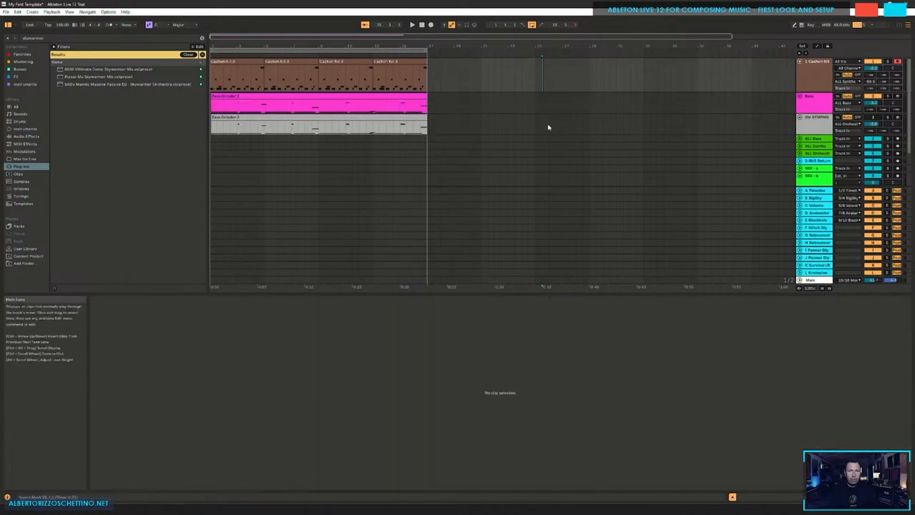
Step: Colour the Str SYMPHO track and its Bass Grinder clip orange
left_click(363, 103)
key("Down")
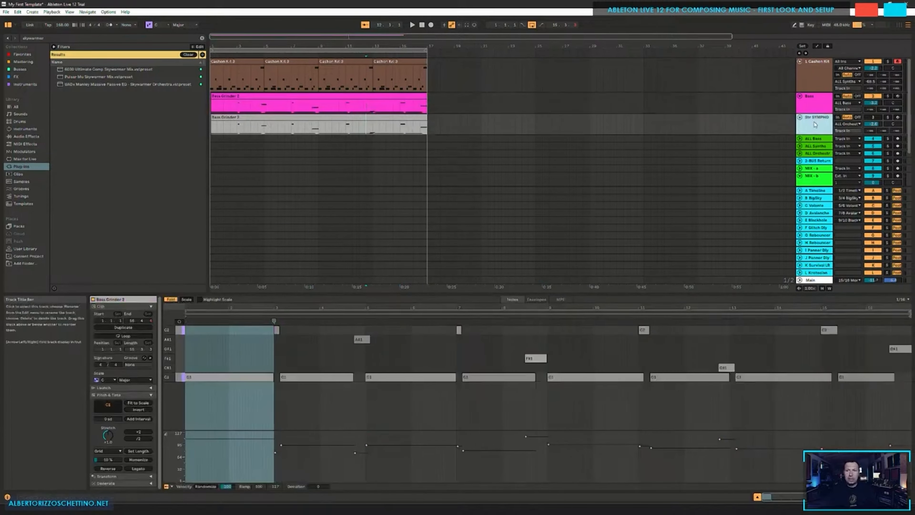
right_click(812, 121)
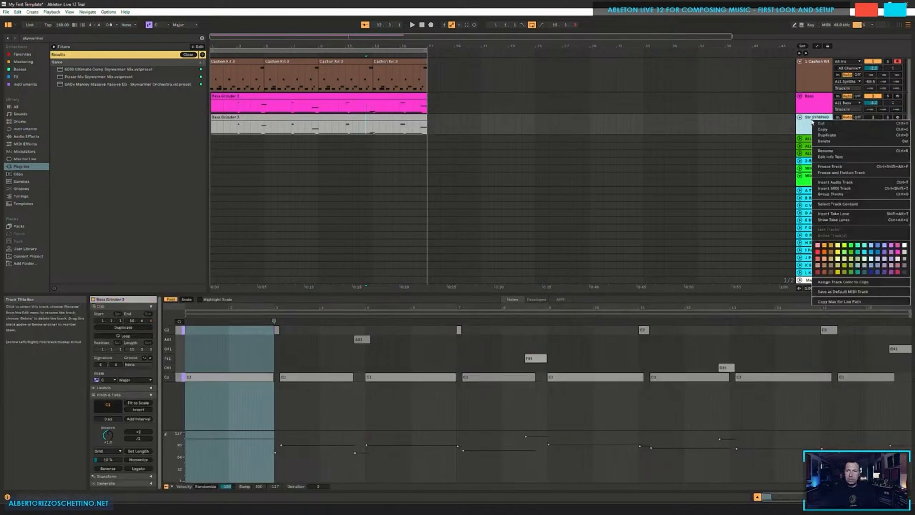
left_click(825, 255)
left_click(386, 123)
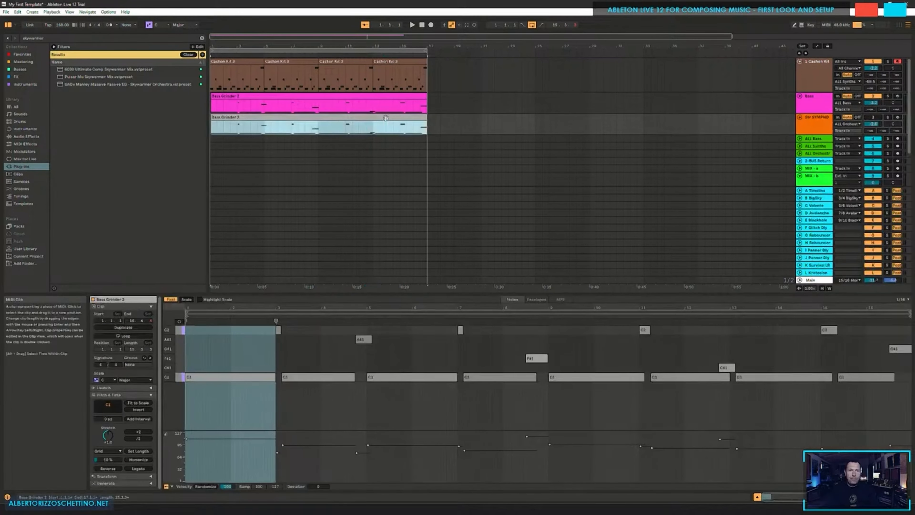
right_click(387, 121)
left_click(399, 260)
left_click(483, 132)
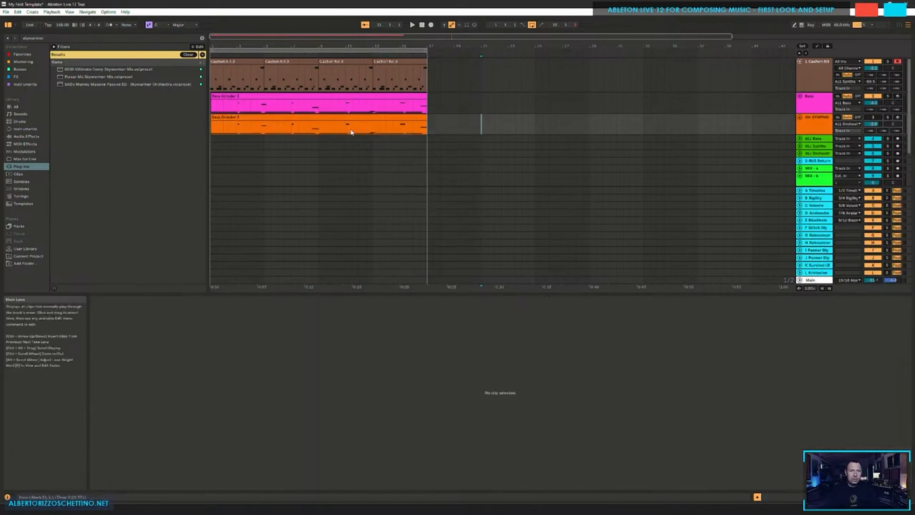
Step: Delete the orange Bass Grinder clip from the Str SYMPHO track and widen the track headers so full names fit
left_click(348, 119)
key("Delete")
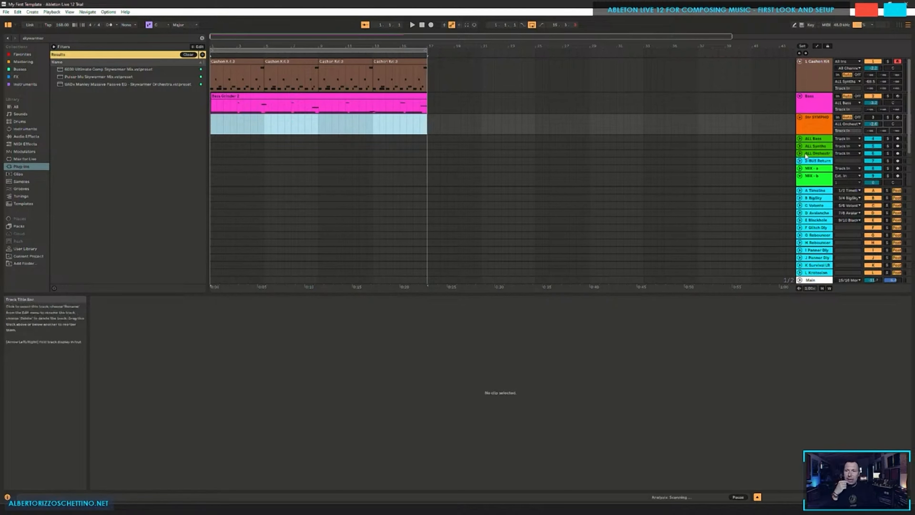
left_click_drag(795, 159, 545, 148)
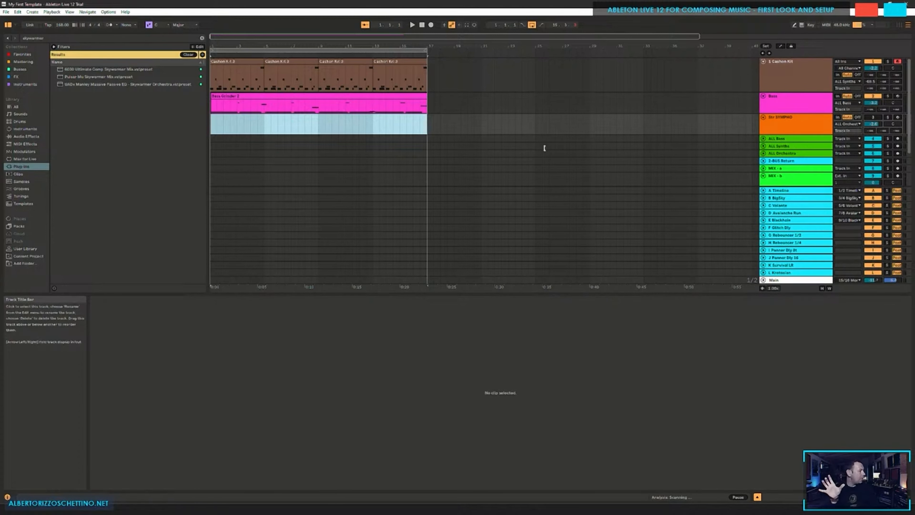
Step: Go through the 2-BUS Return, MIX - a, MIX - b, A Timeline and B BigSky tracks in the arrangement
left_click(781, 163)
left_click(781, 168)
left_click(781, 180)
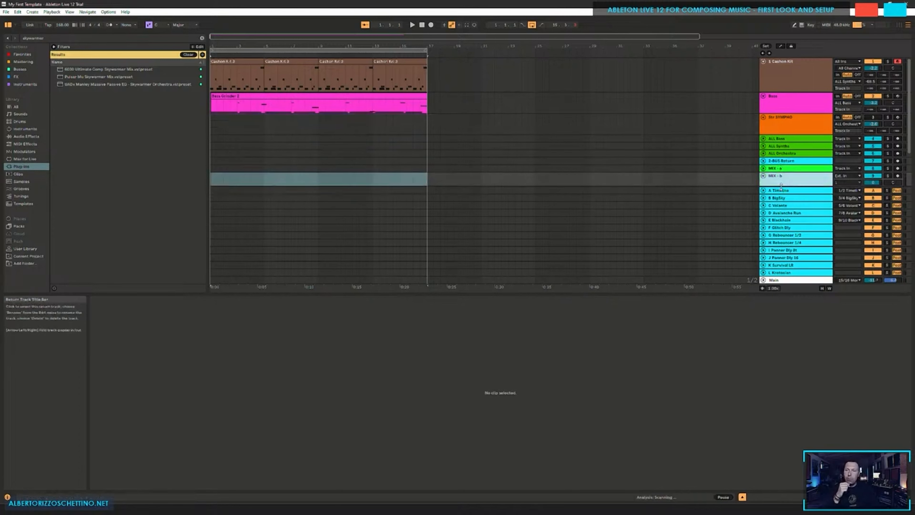
left_click(781, 189)
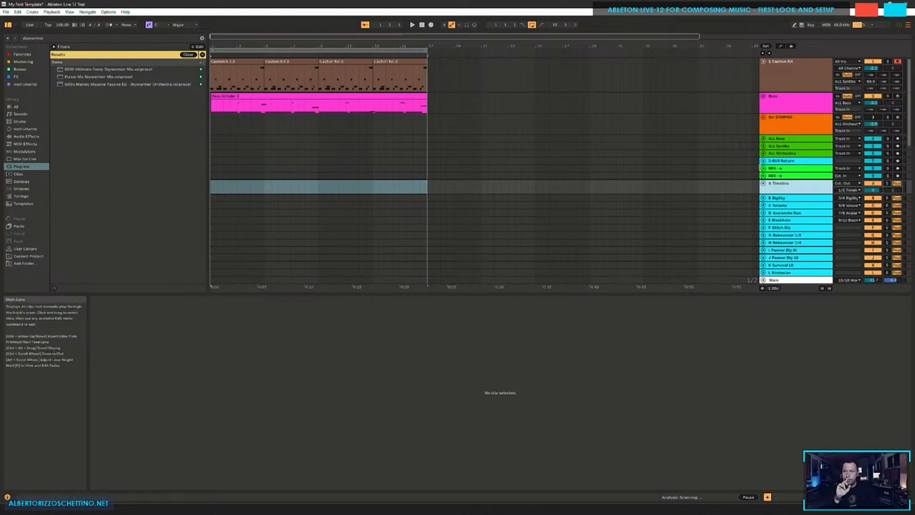
mouse_move(787, 193)
left_mouse_down()
mouse_move(786, 186)
mouse_move(787, 195)
left_mouse_up()
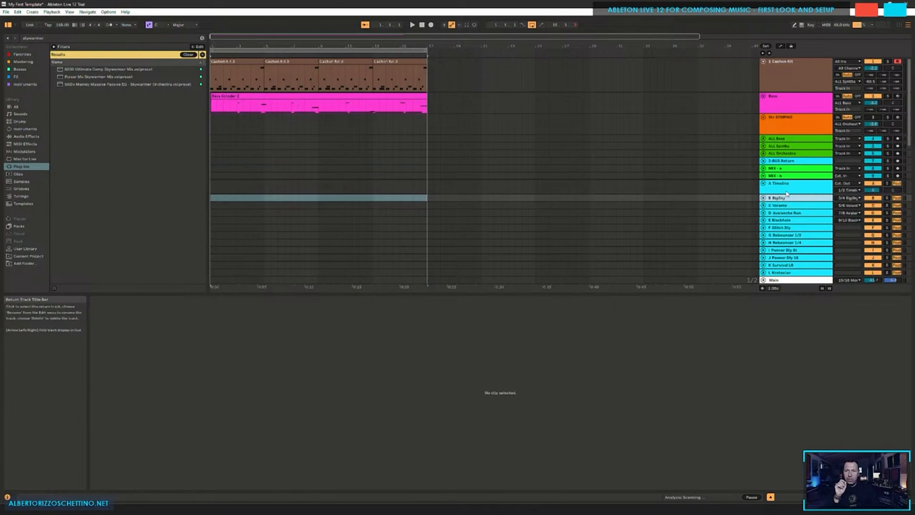
left_click(819, 193)
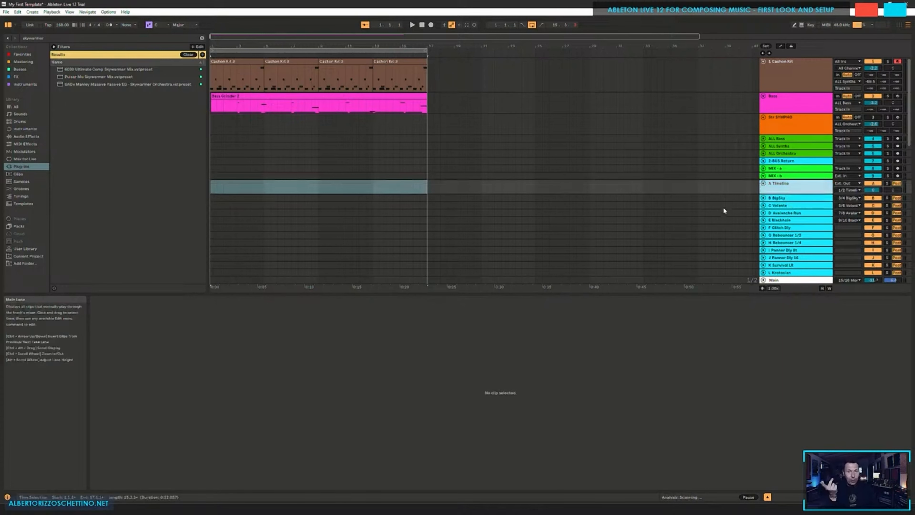
Step: Switch to Session View and show the return tracks in the mixer
key("Tab")
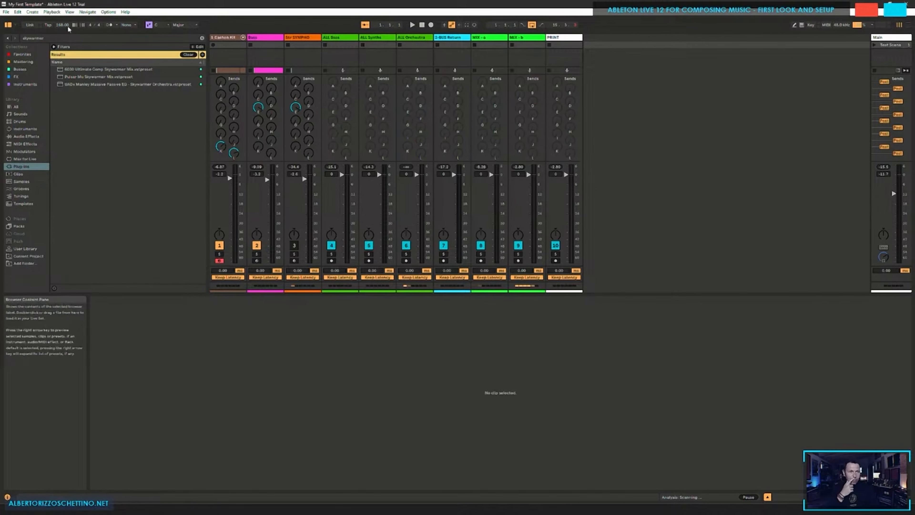
left_click(70, 12)
mouse_move(97, 232)
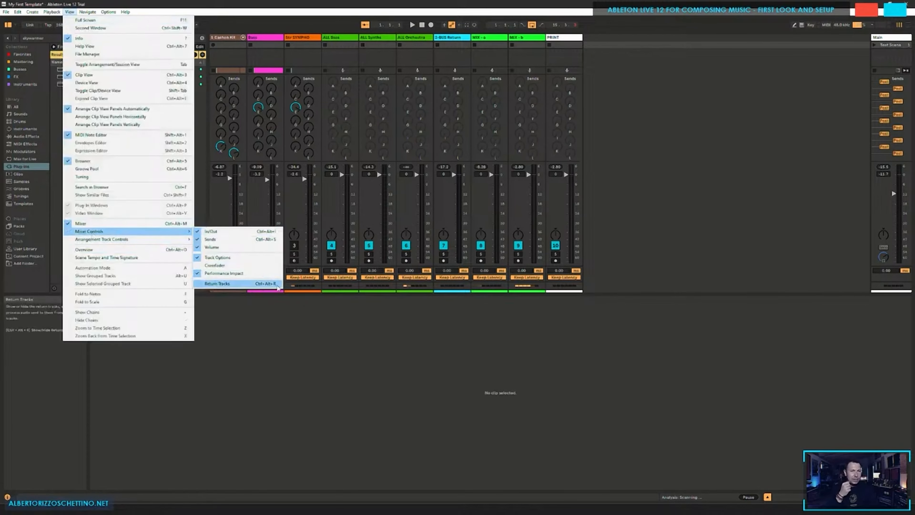
left_click(278, 288)
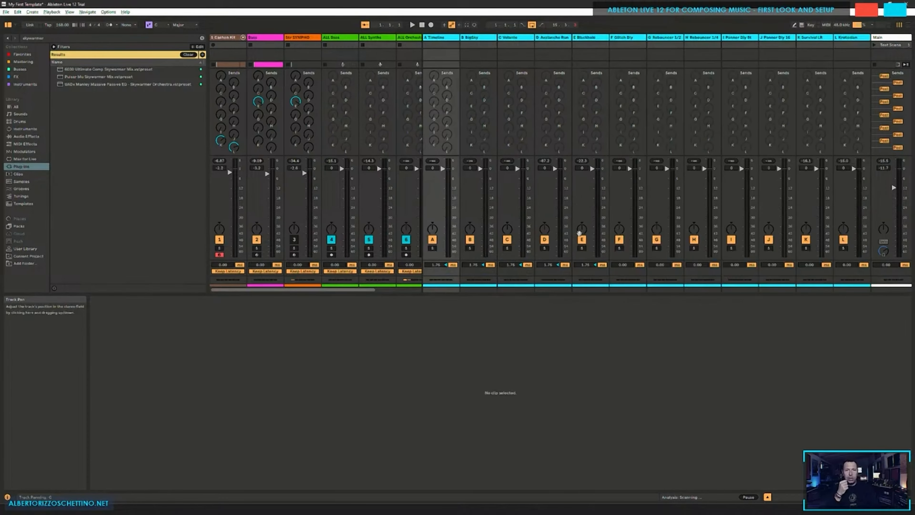
key("ctrl+alt+r")
key("ctrl+alt+r")
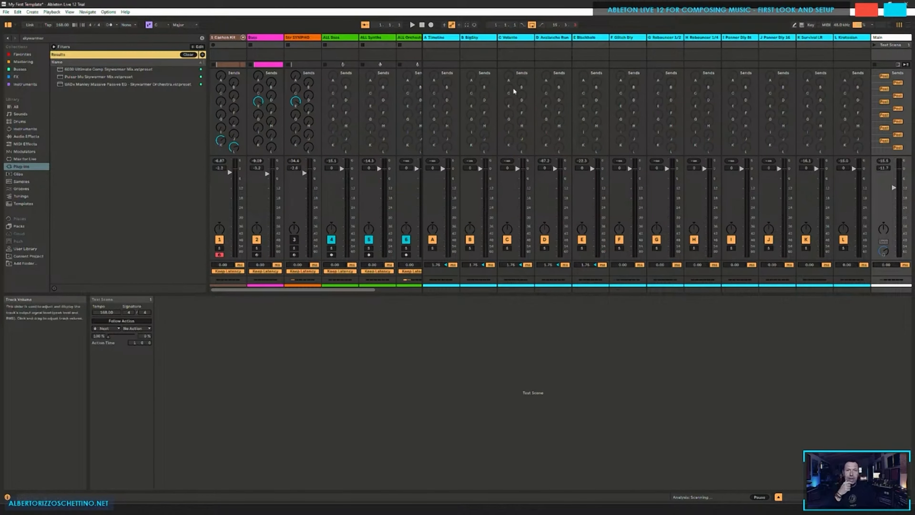
Step: Go through the hardware effect return tracks from A Timeline to E Blackhole in the mixer
left_click(444, 39)
left_click(479, 40)
left_click(515, 40)
left_click(551, 40)
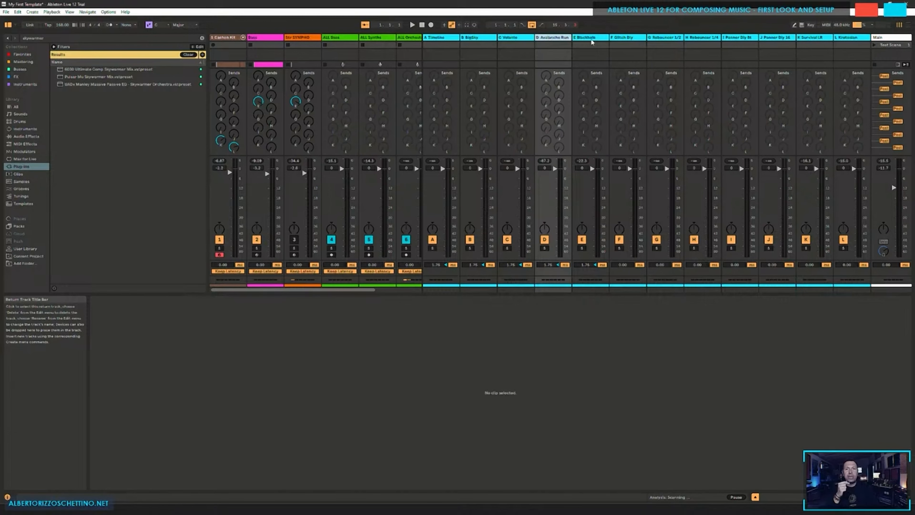
left_click(592, 42)
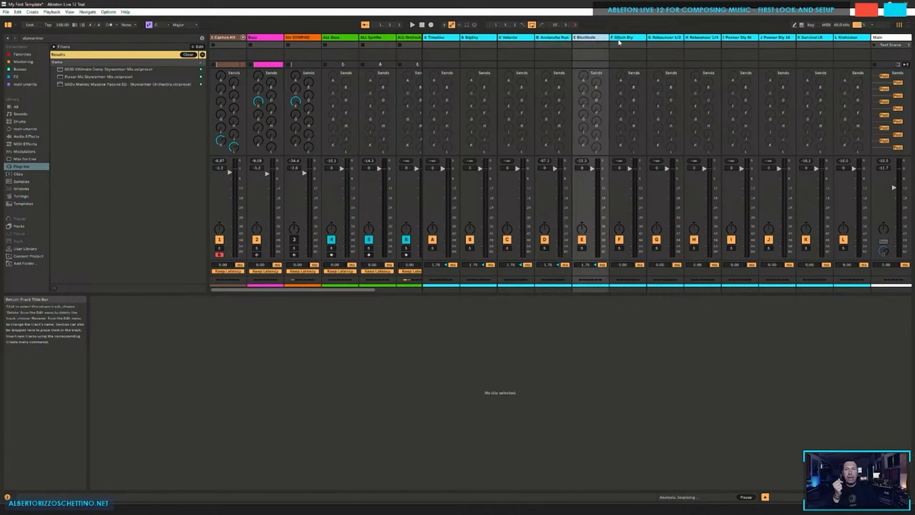
left_click(437, 39)
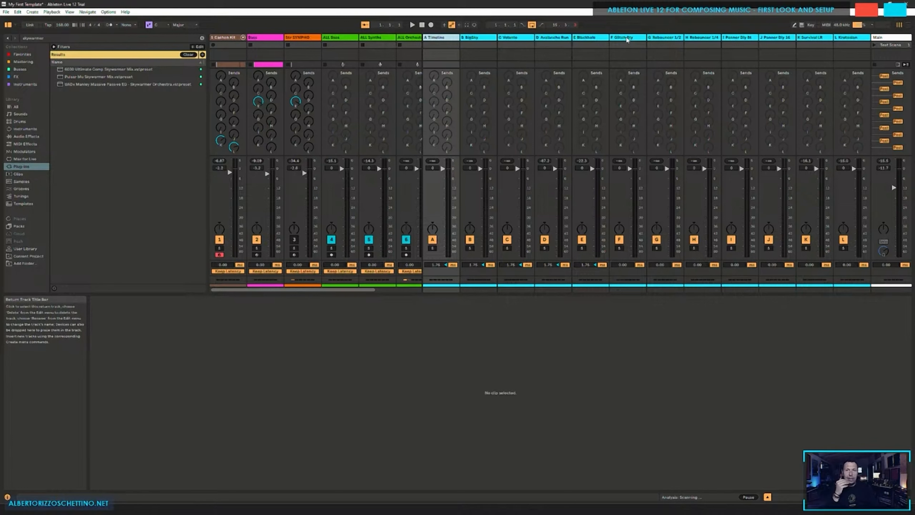
Step: Go through the remaining return tracks in the mixer, from F Glitch Dly to the last return, L
left_click(627, 38)
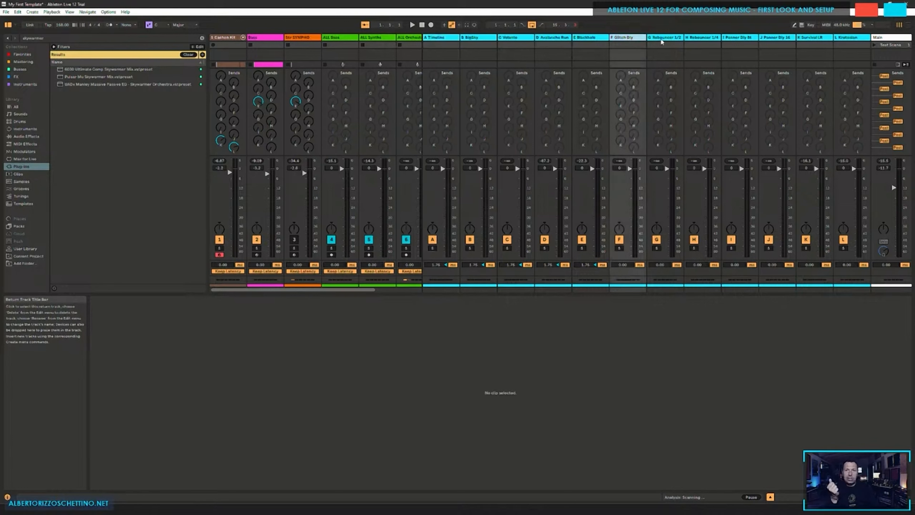
left_click(676, 38)
left_click(705, 39)
left_click(738, 39)
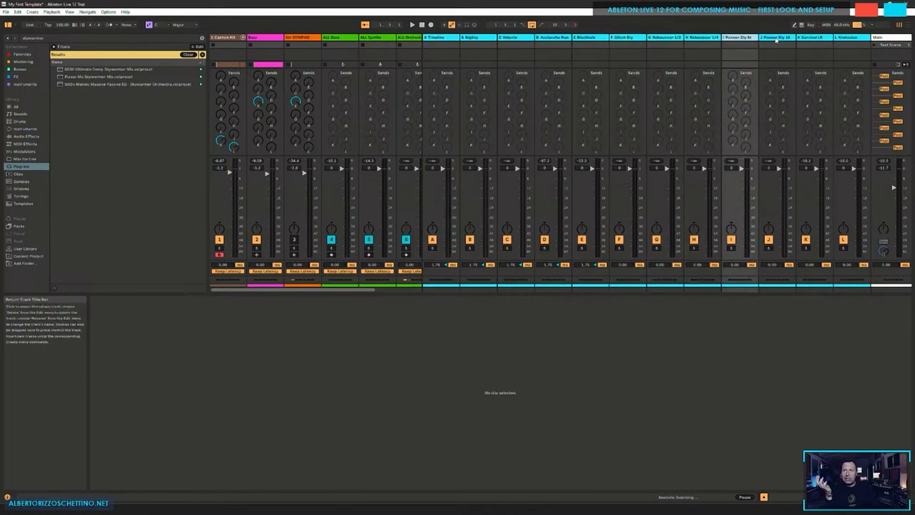
left_click(774, 39)
left_click(813, 39)
left_click(842, 40)
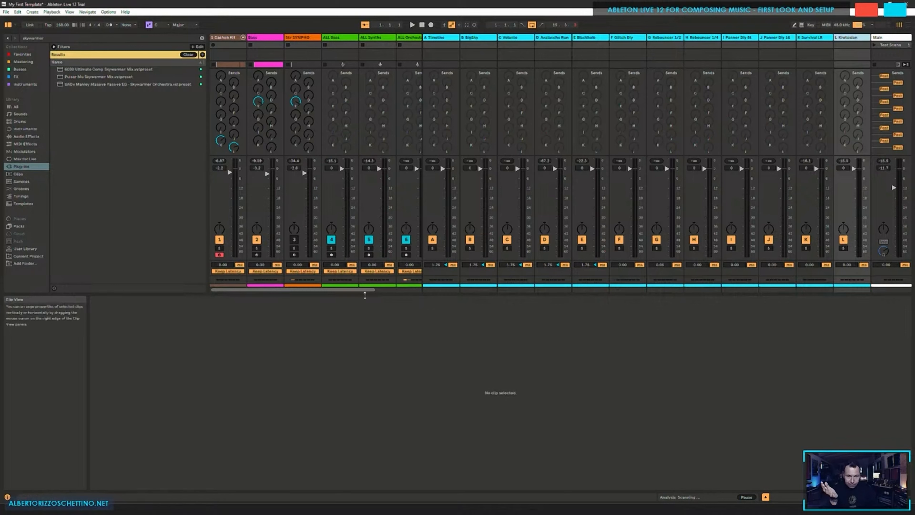
Step: Hide the browser to view all mixer tracks at once, bring it back, and save the Live set
left_click_drag(364, 290, 296, 293)
left_click_drag(370, 292, 257, 294)
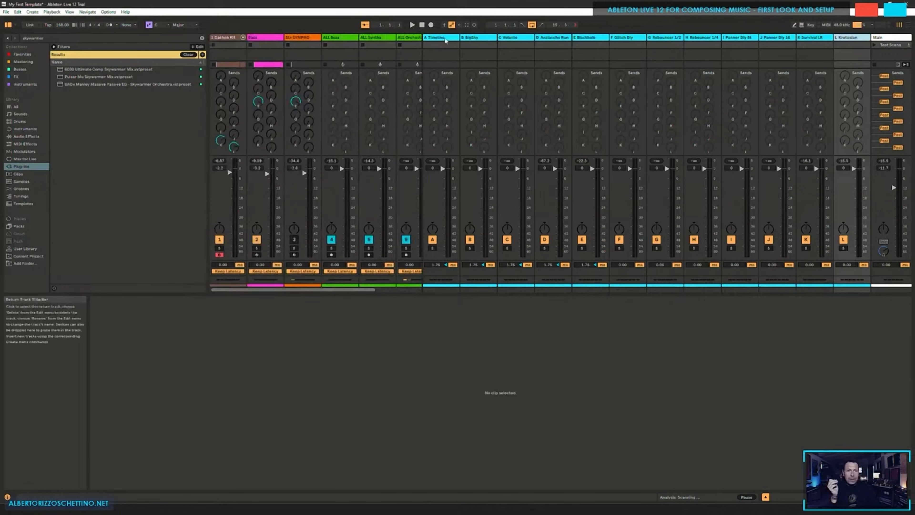
left_click_drag(372, 290, 259, 288)
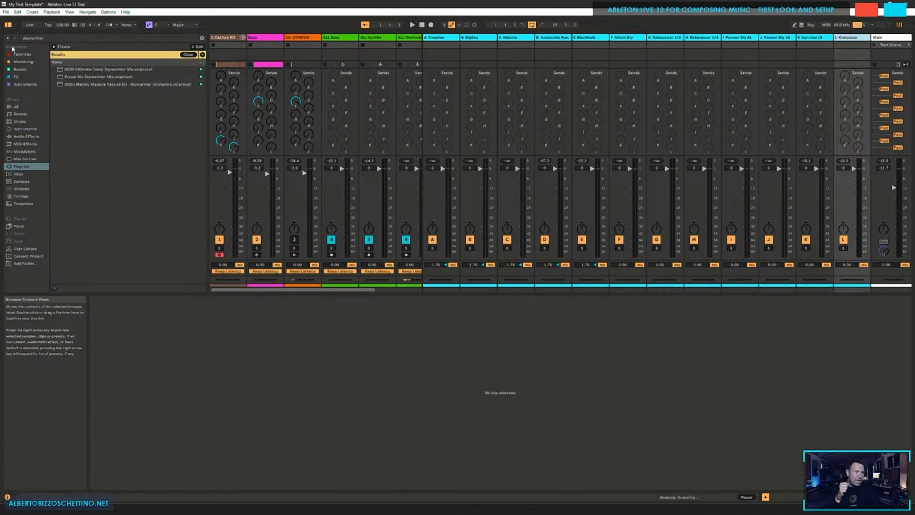
left_click(9, 26)
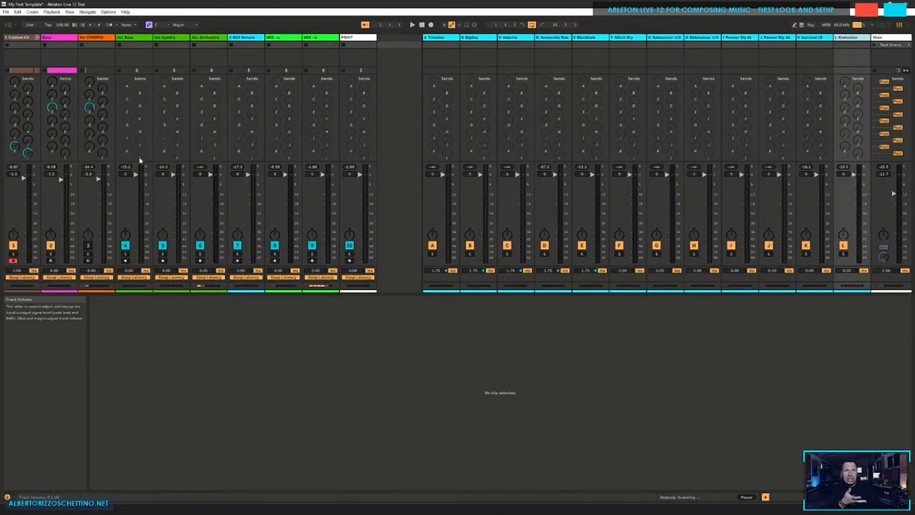
key("ctrl+alt+b")
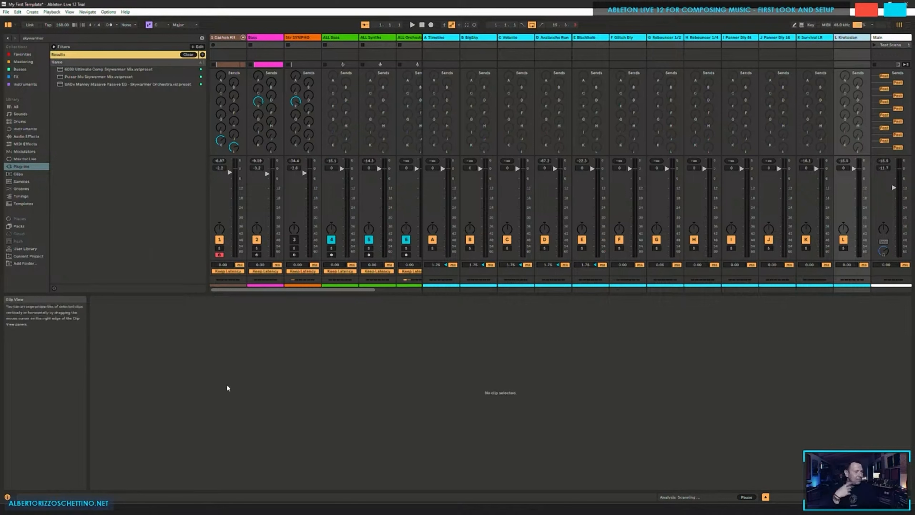
key("ctrl+s")
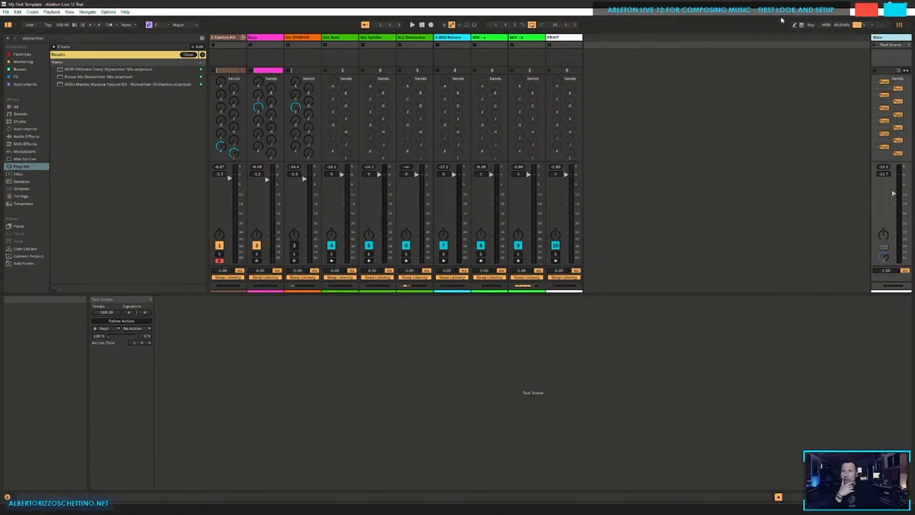
Step: Show the return tracks again and inspect the gain plug-in on the A Timeline return
mouse_move(824, 51)
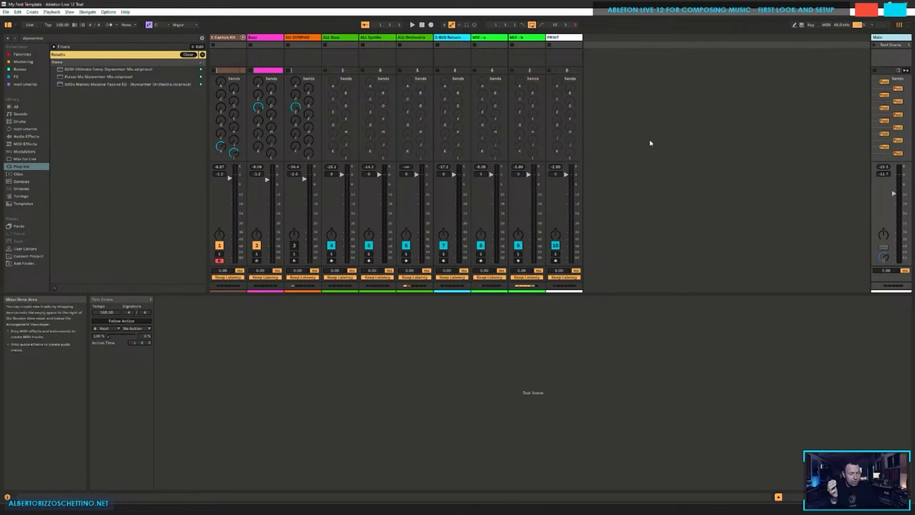
key("ctrl+alt+r")
left_click(443, 37)
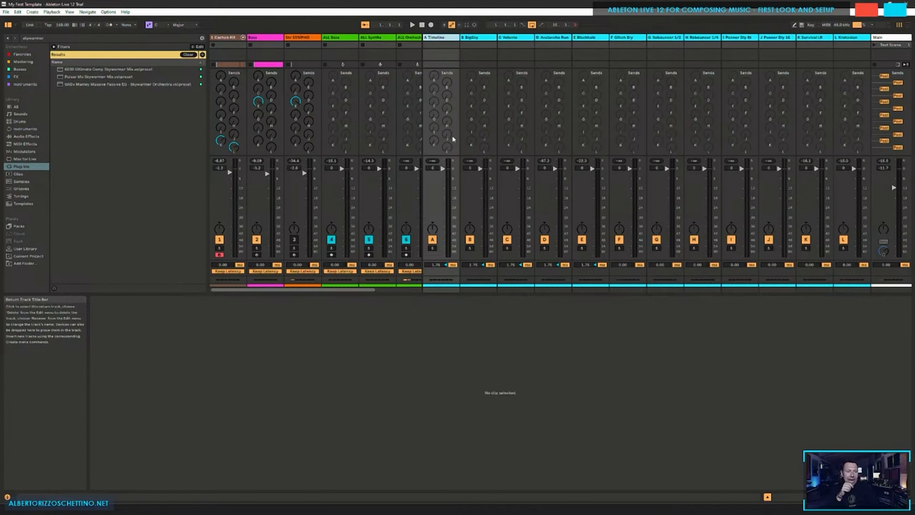
double_click(443, 38)
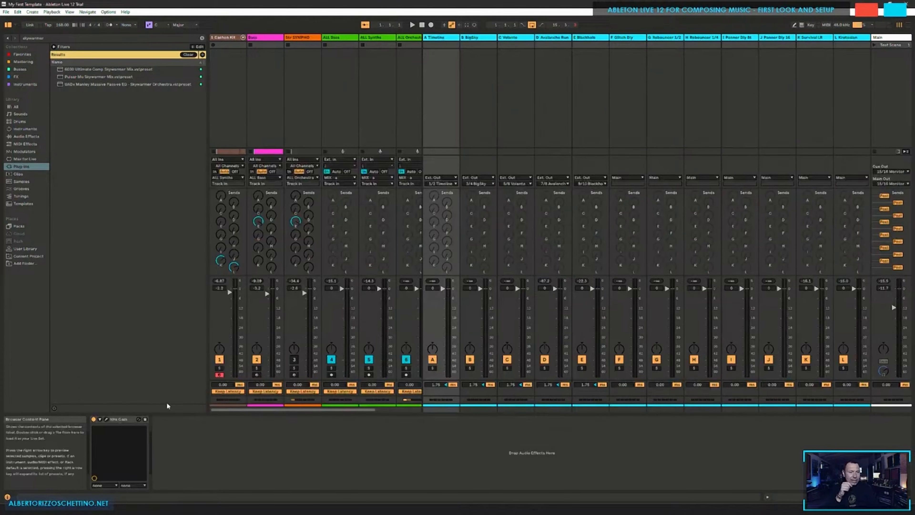
left_click(107, 422)
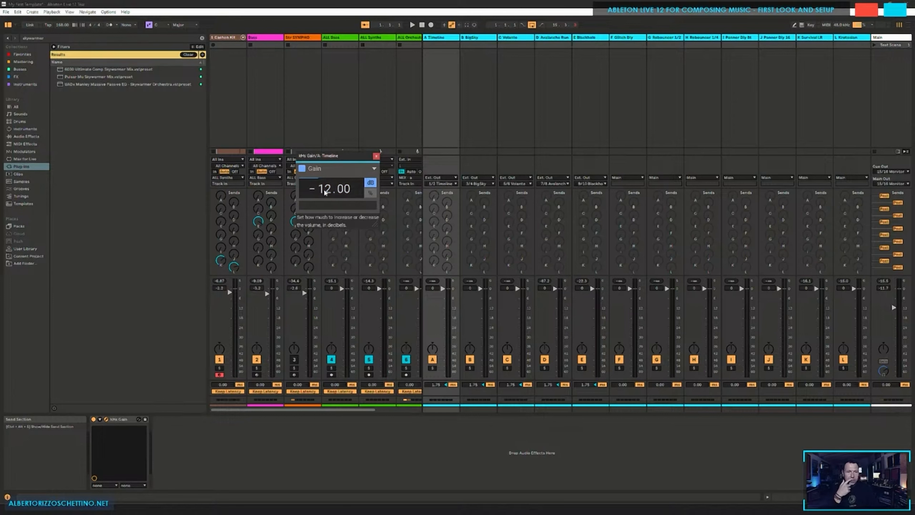
left_click(376, 157)
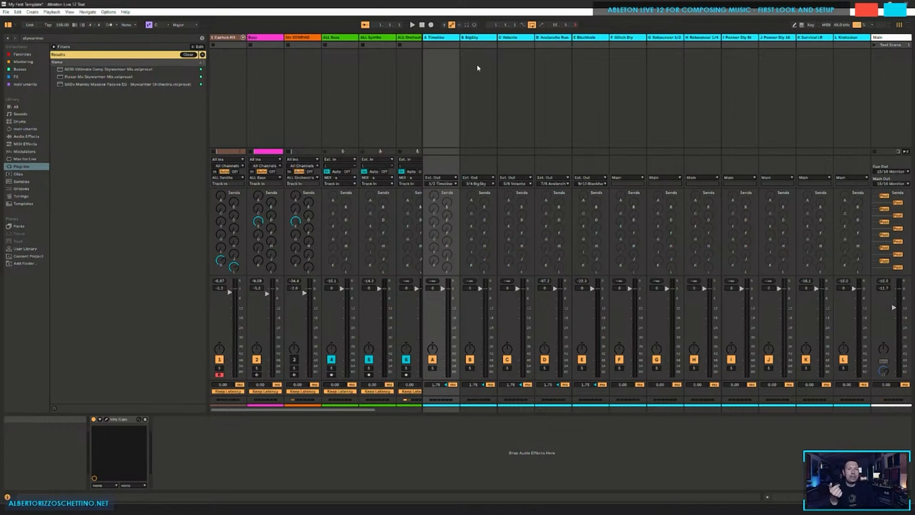
Step: Check the device chains of the B BigSky, C Volante, D Avalanche Run and E Blackhole returns
left_click(476, 39)
left_click(515, 37)
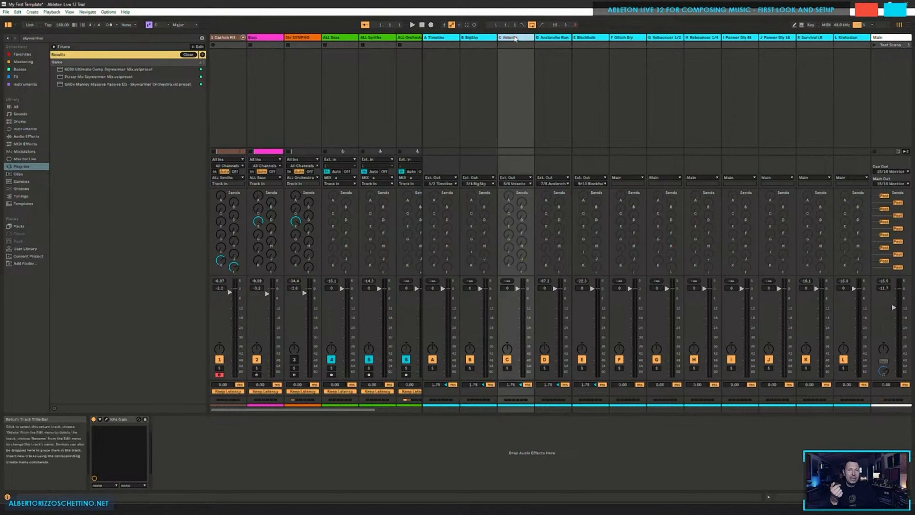
left_click(556, 38)
left_click(588, 38)
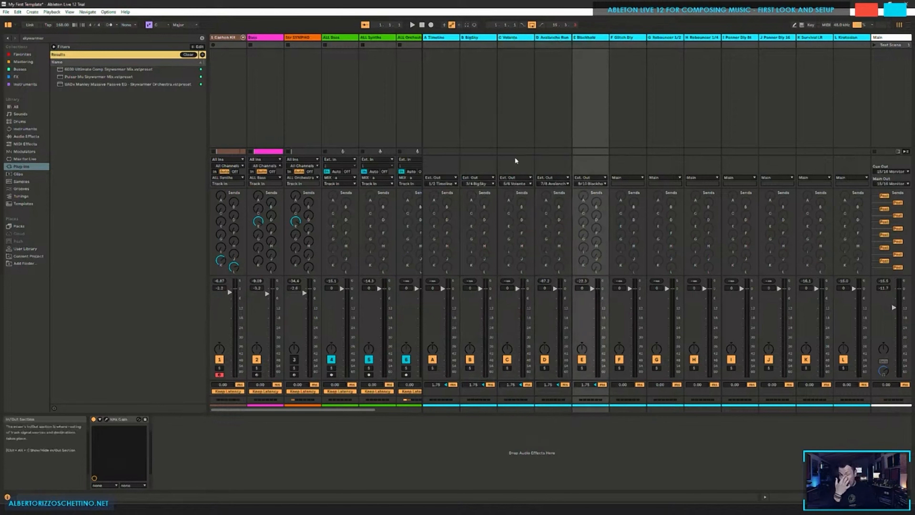
Step: Examine the external output channel choices of returns A Timeline through E Blackhole, keeping their current routing
left_click(443, 108)
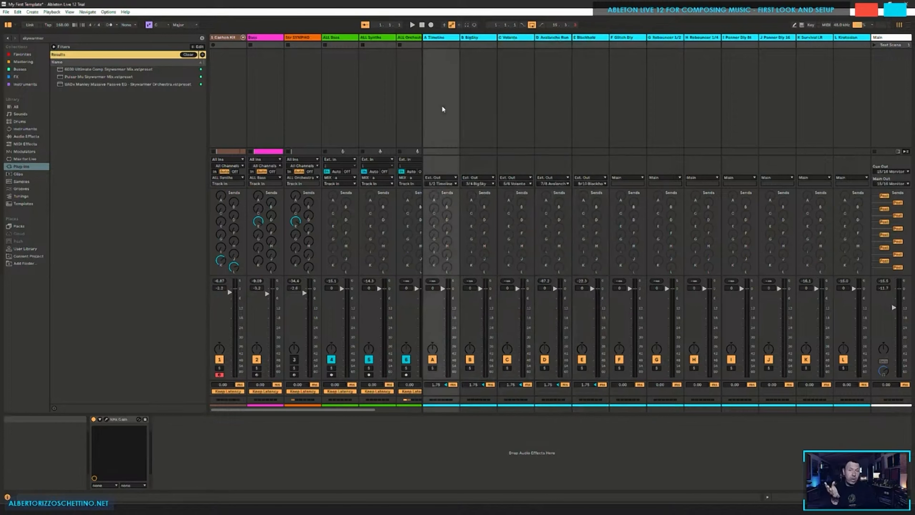
left_click(455, 183)
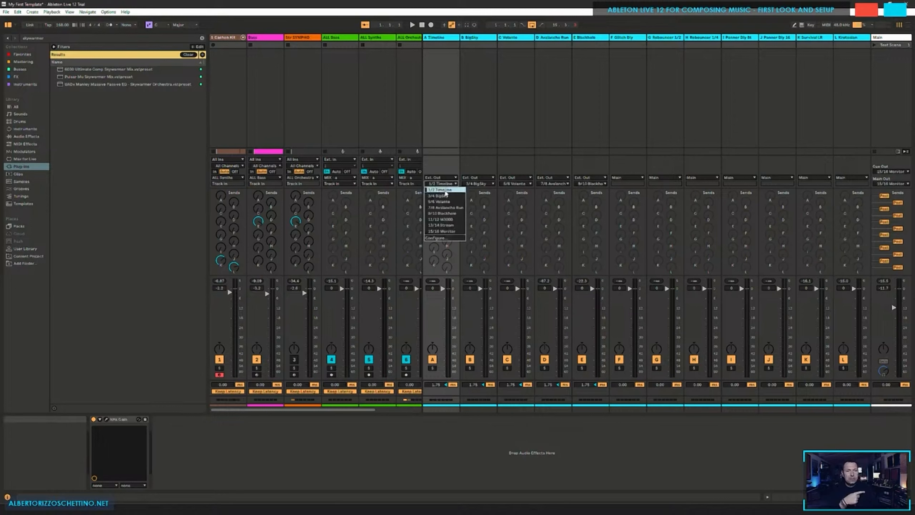
left_click(492, 184)
left_click(492, 184)
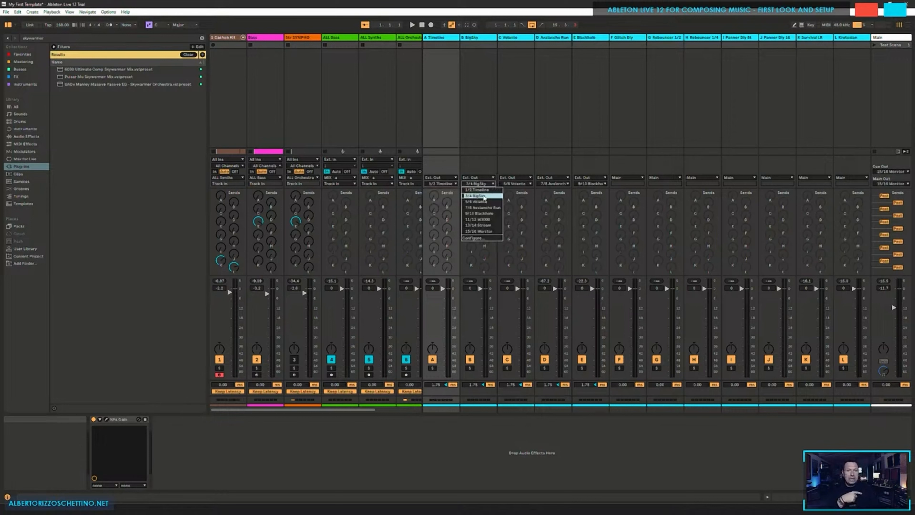
left_click(529, 184)
left_click(529, 183)
left_click(558, 184)
left_click(559, 183)
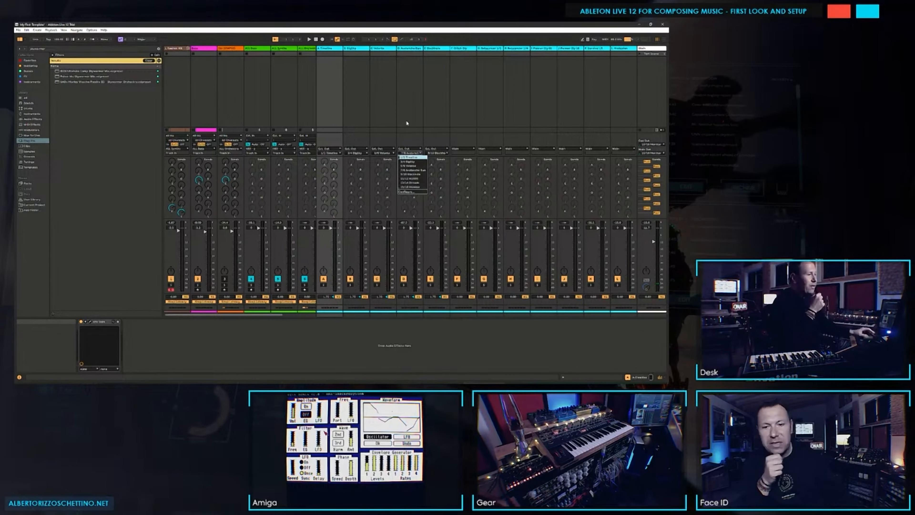
left_click(398, 124)
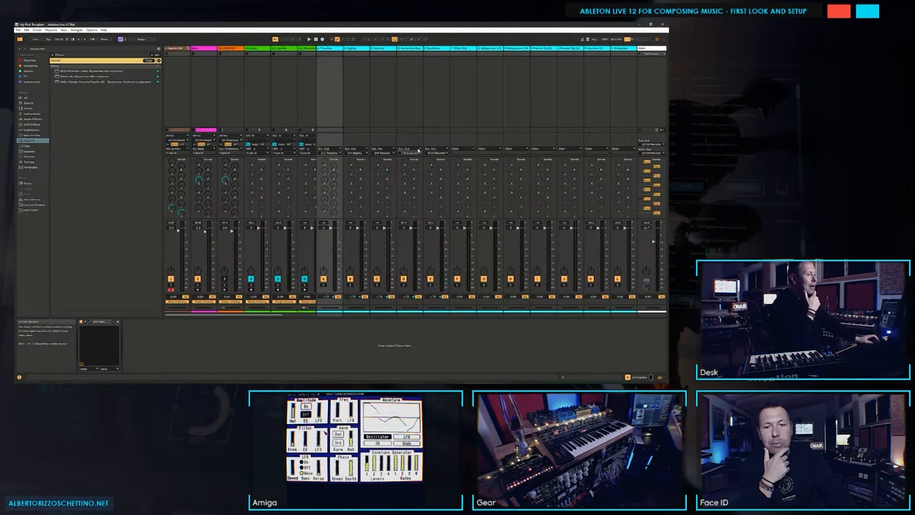
left_click(436, 152)
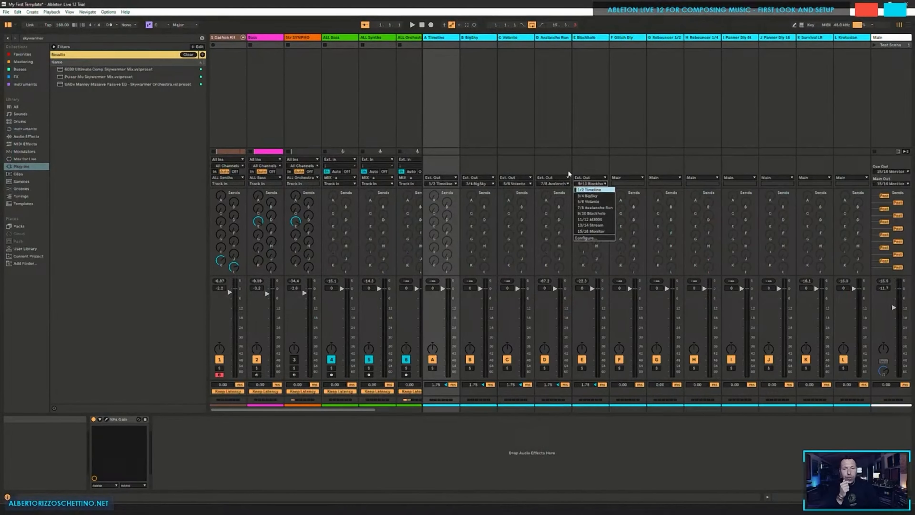
left_click(573, 175)
Step: Review the output configuration in the audio preferences, switching stereo output 13/14 off and on again, and cancel
left_click(108, 12)
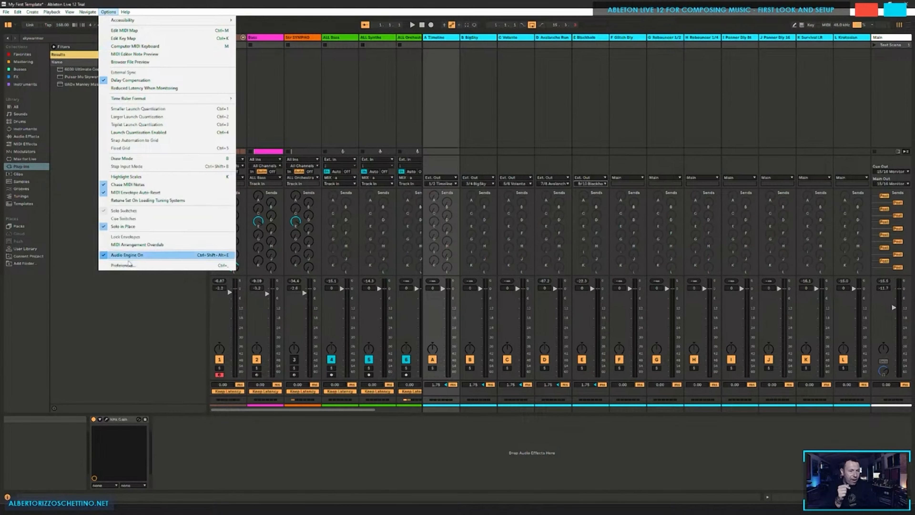
left_click(123, 265)
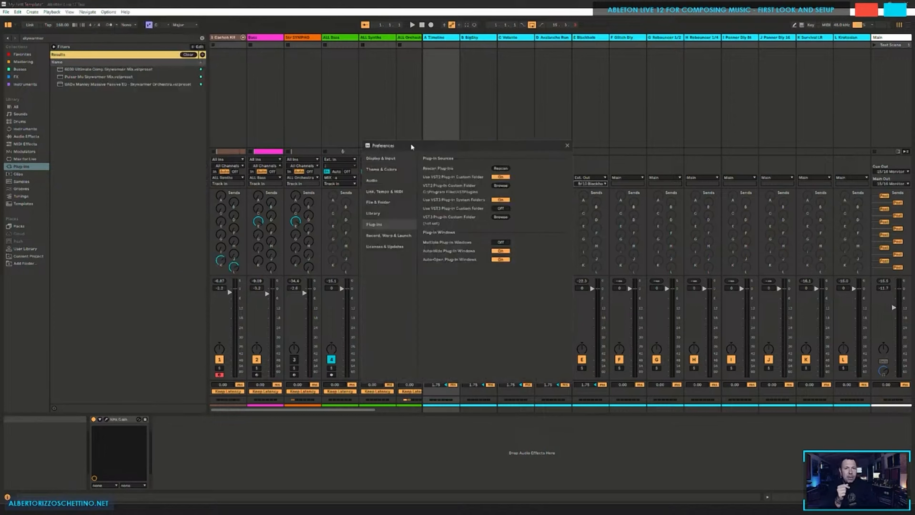
left_click_drag(412, 147, 457, 114)
left_click(423, 149)
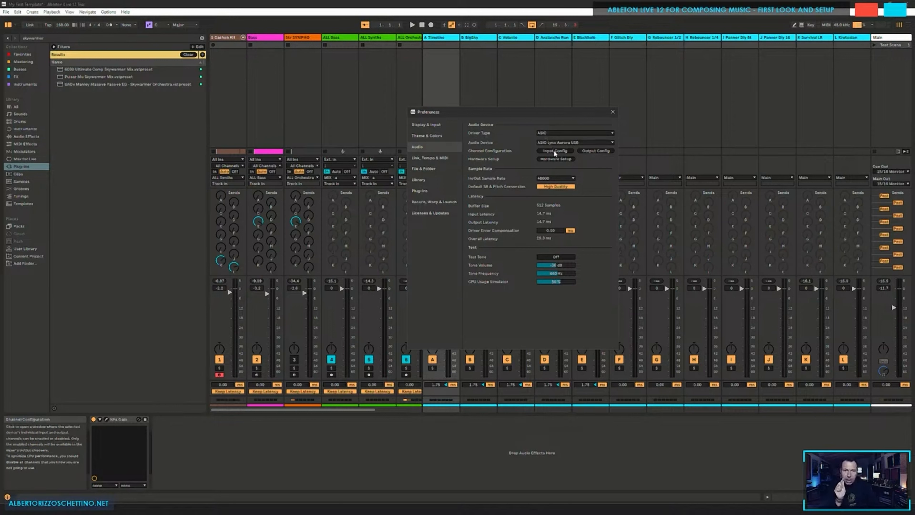
left_click(597, 151)
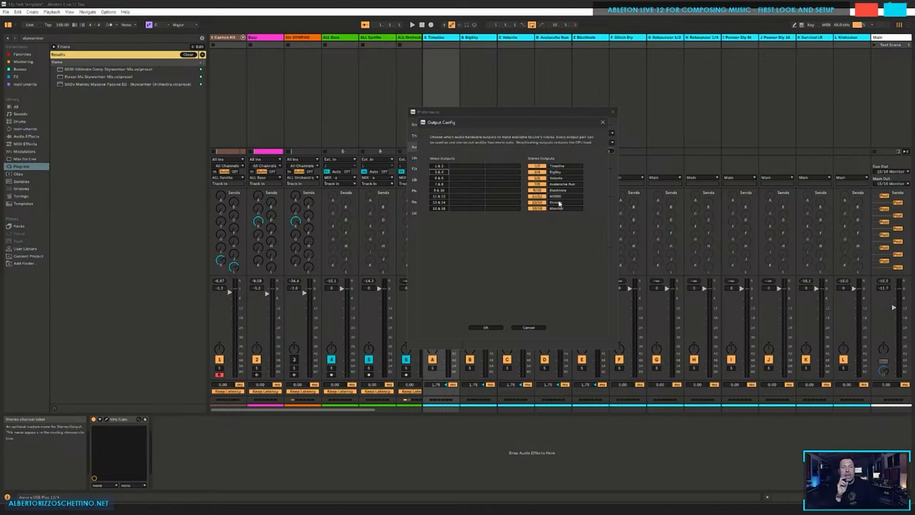
left_click(537, 202)
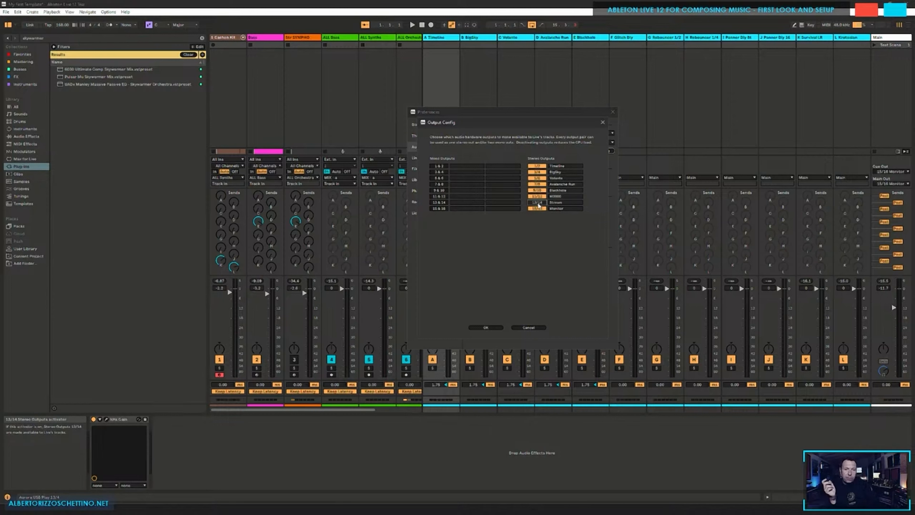
left_click(537, 203)
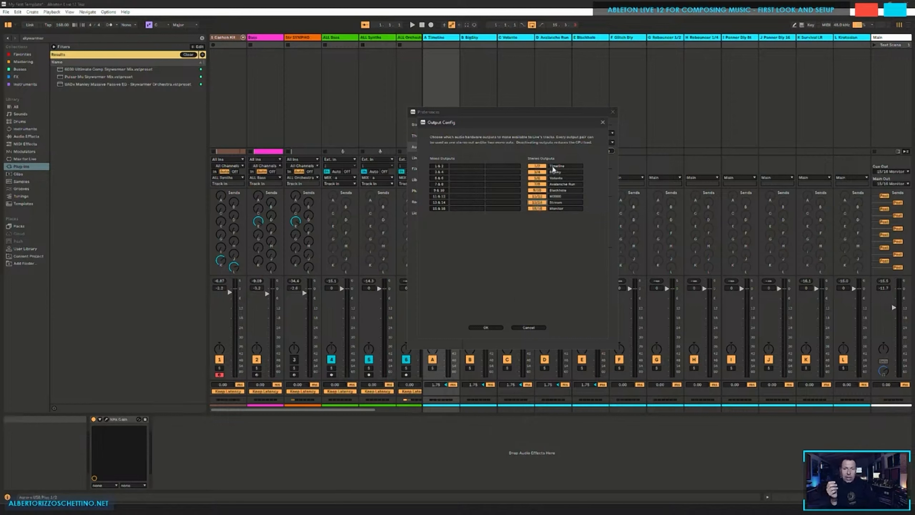
left_click(528, 327)
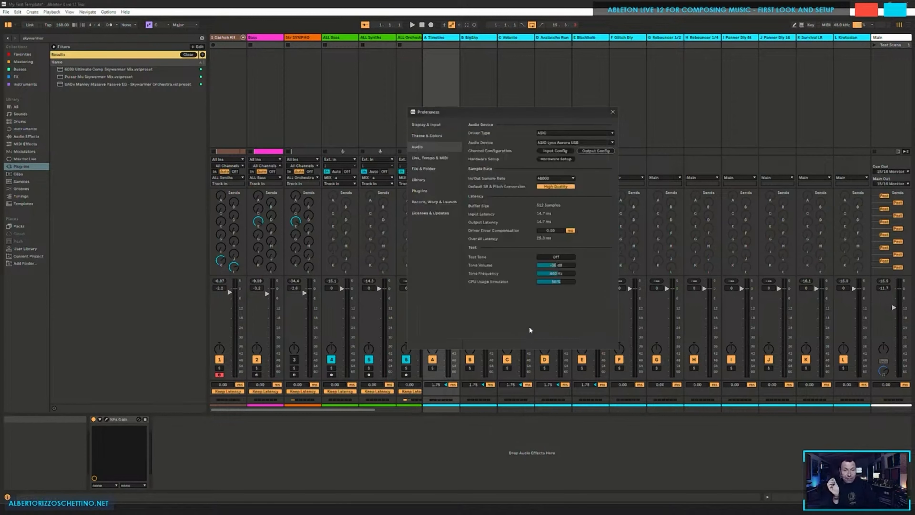
Step: Review the audio input configuration without changing it, close the preferences and save the Live set
left_click(557, 152)
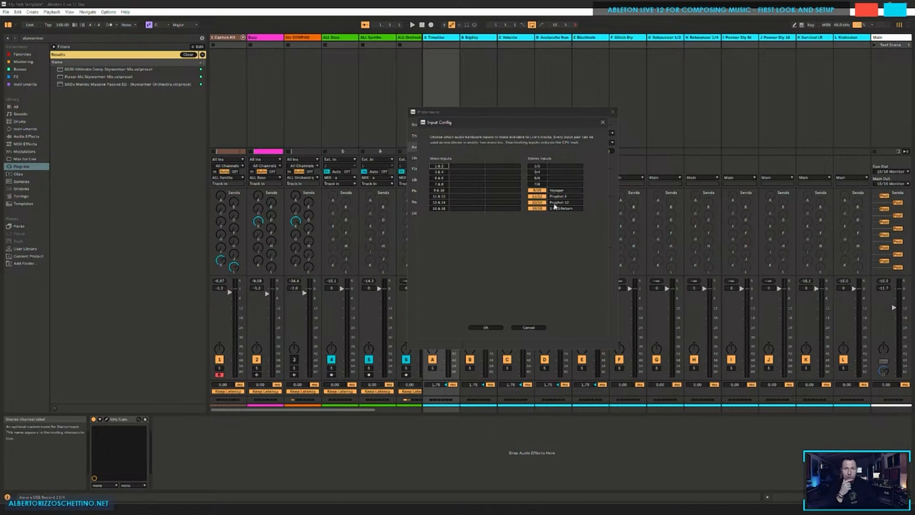
left_click(524, 327)
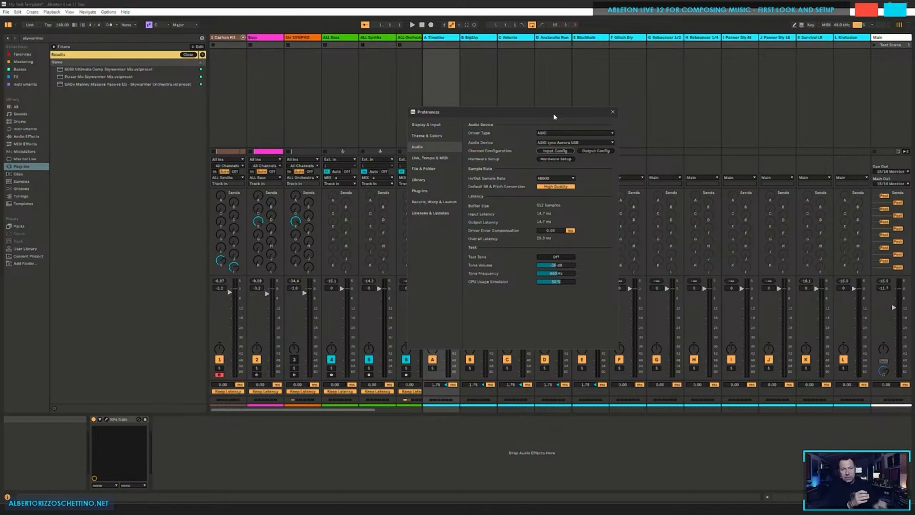
left_click(612, 113)
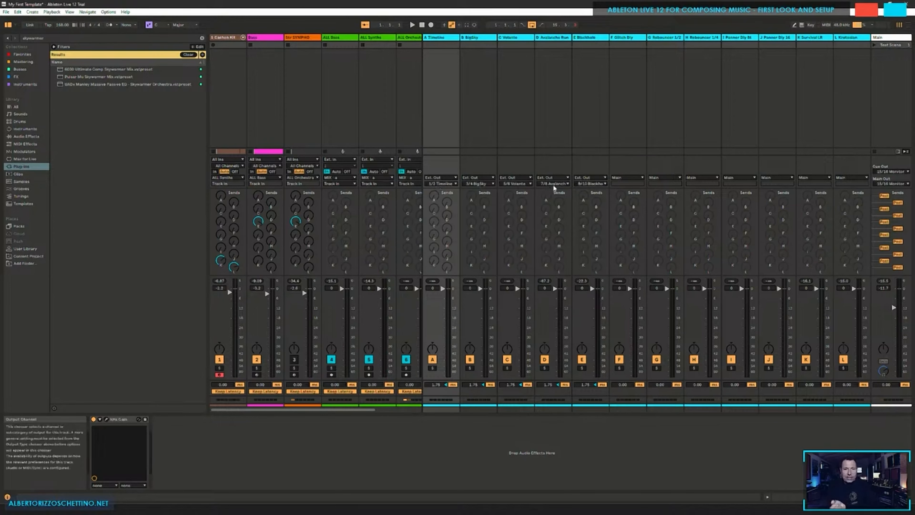
key("ctrl+s")
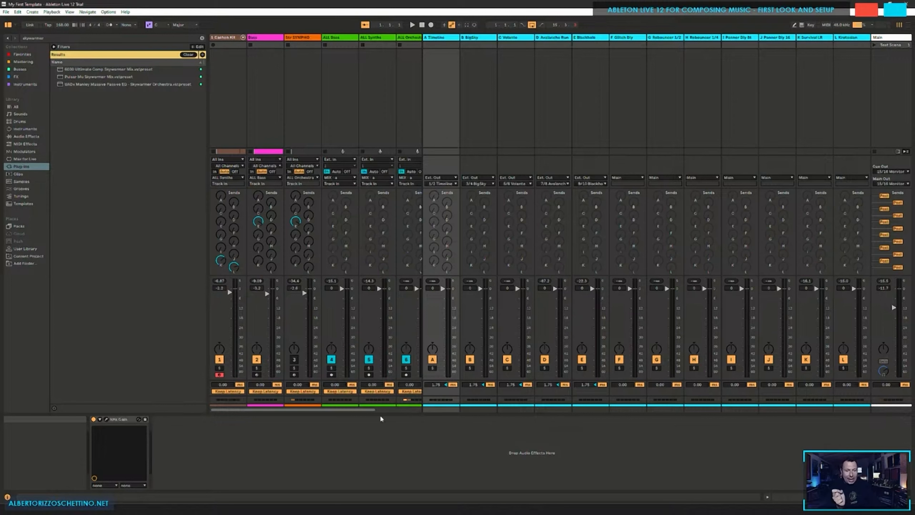
Step: Examine the external input channel choices of the 2-BUS Return track, keeping its current input
left_click_drag(369, 409, 389, 410)
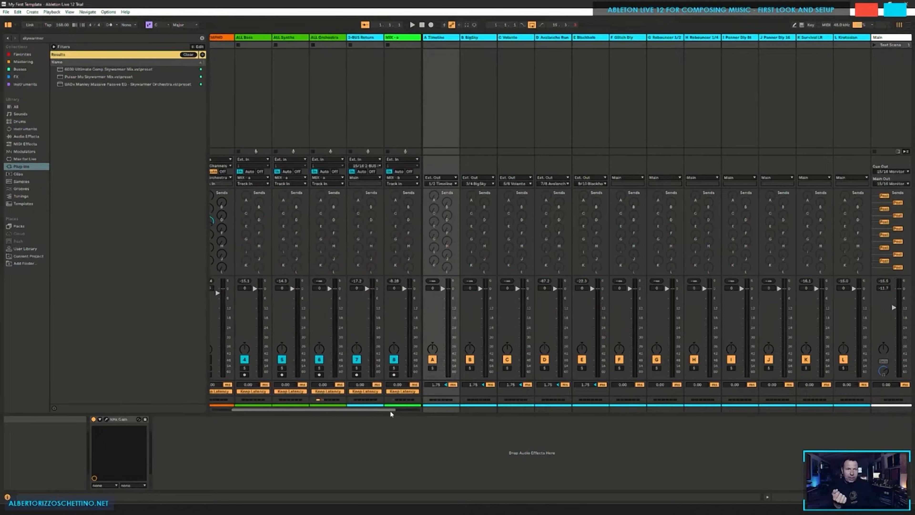
left_click(366, 92)
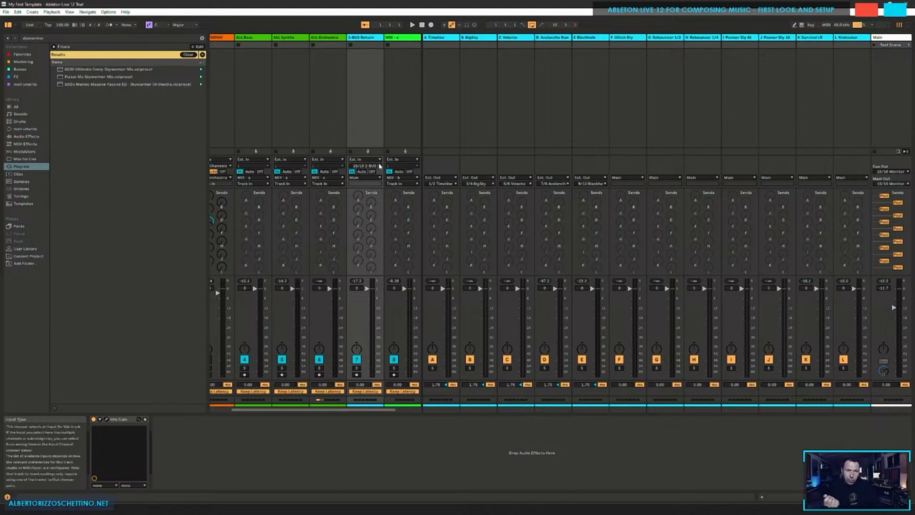
left_click(371, 166)
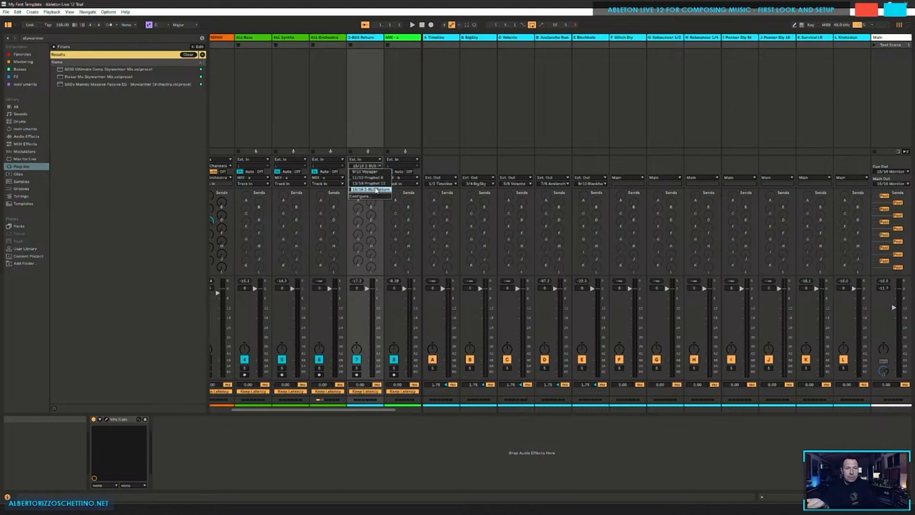
left_click(371, 93)
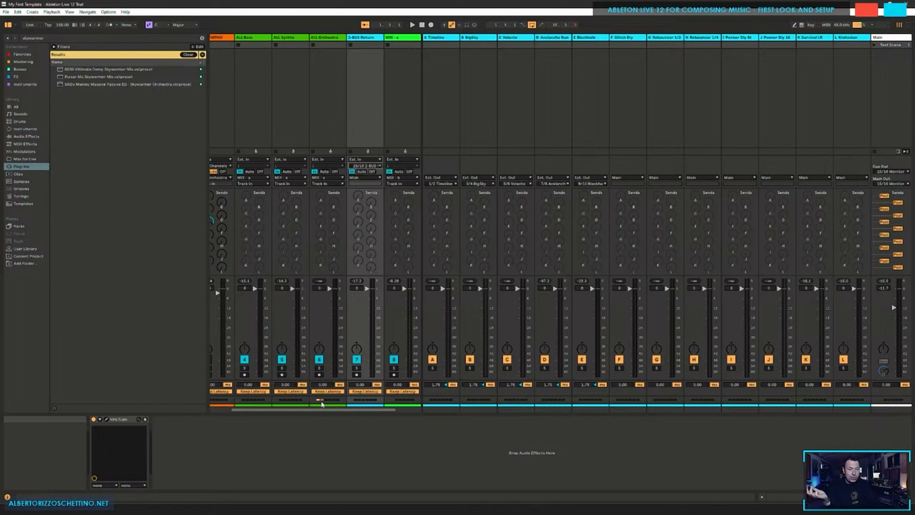
Step: Turn the E Blackhole send fully down on the orange SYMPHO track, and solo and arm the track
left_click_drag(310, 410, 290, 409)
left_click(296, 87)
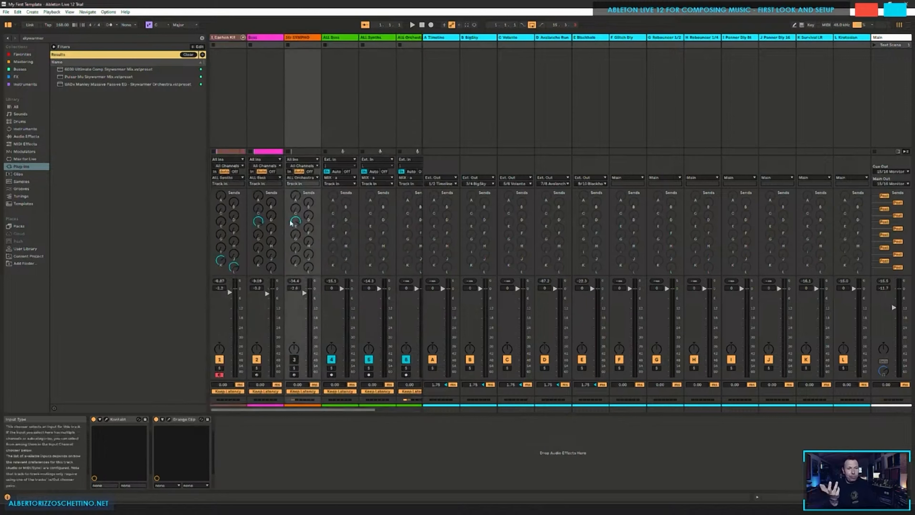
left_click(294, 368)
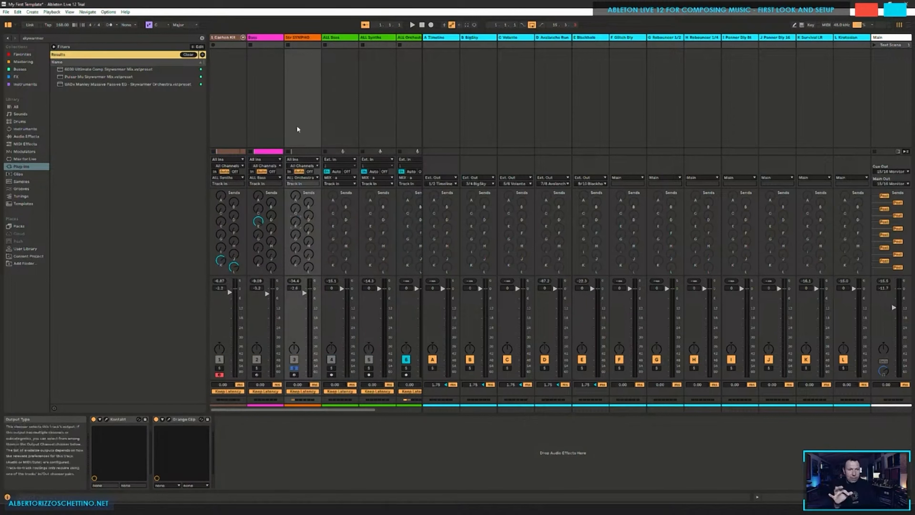
left_click(294, 374)
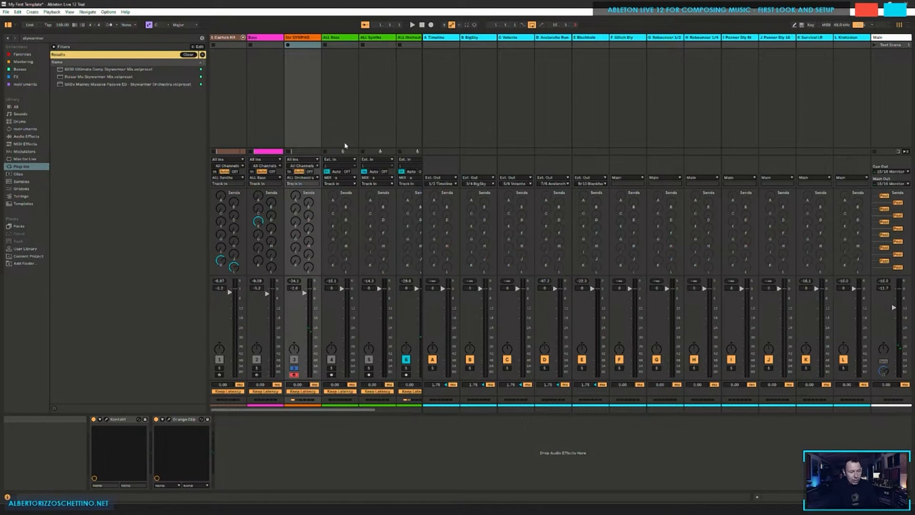
Step: Delete the first audio effect rack, which holds Gullfoss Master, from the MIX - b track
left_click(393, 410)
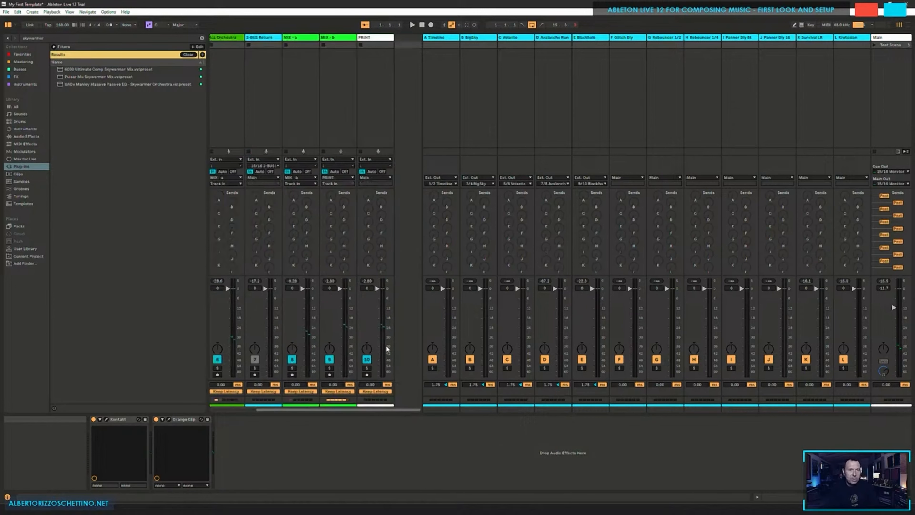
left_click(325, 48)
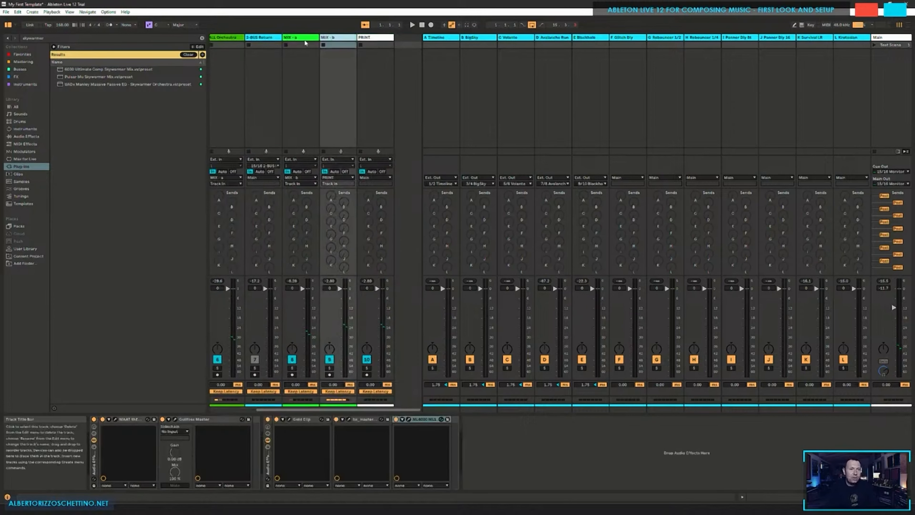
left_click(189, 421)
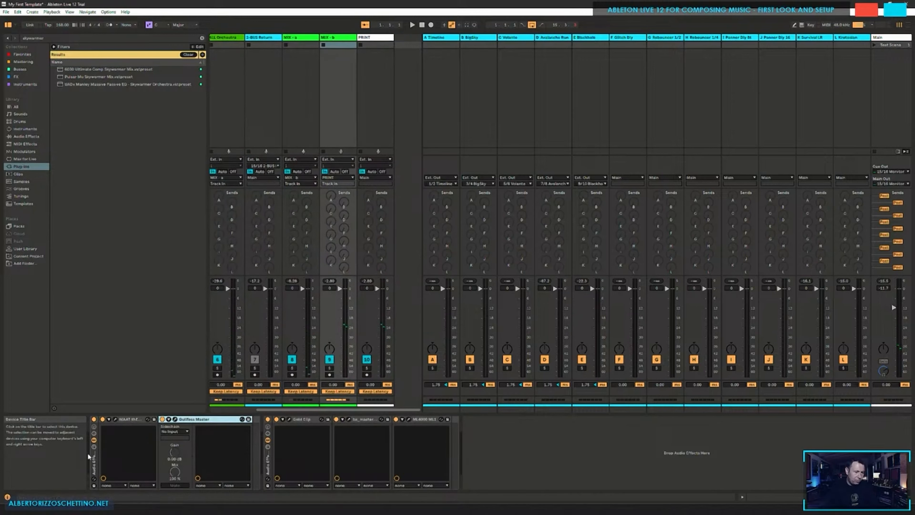
left_click(94, 465)
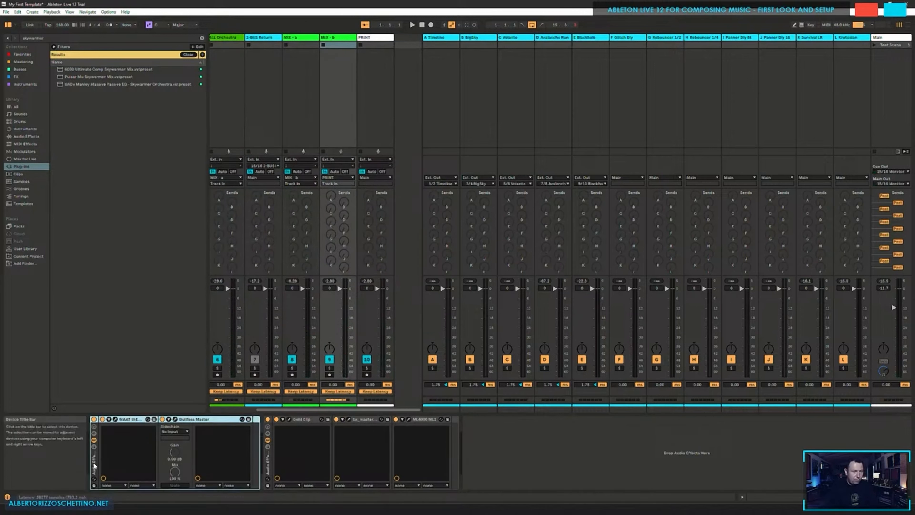
key("Delete")
right_click(133, 421)
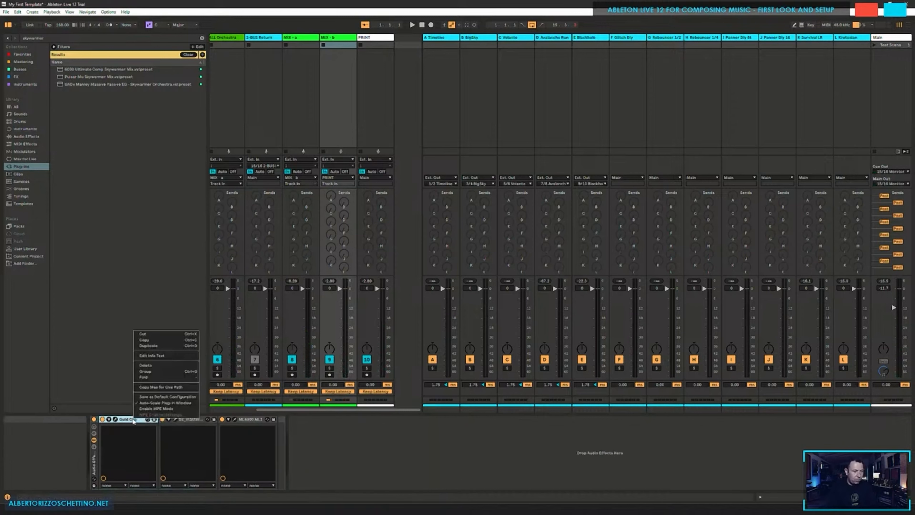
left_click(106, 344)
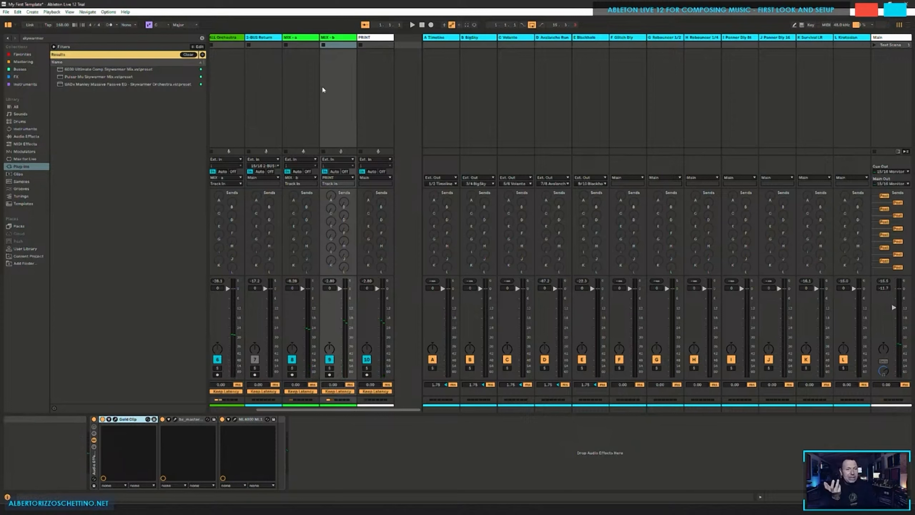
left_click(339, 103)
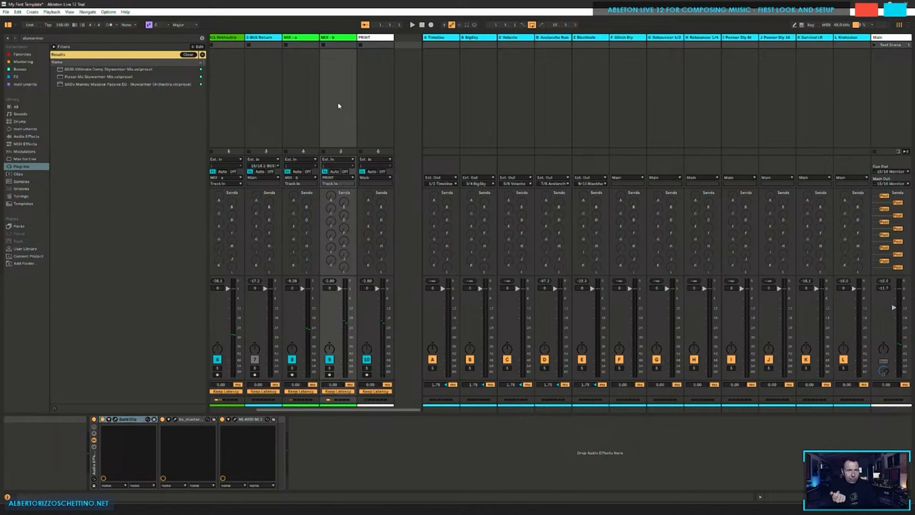
Step: Raise the D Avalanche Run send on the SYMPHO track and check the signal at the 2-BUS Return track
left_click_drag(261, 409, 207, 408)
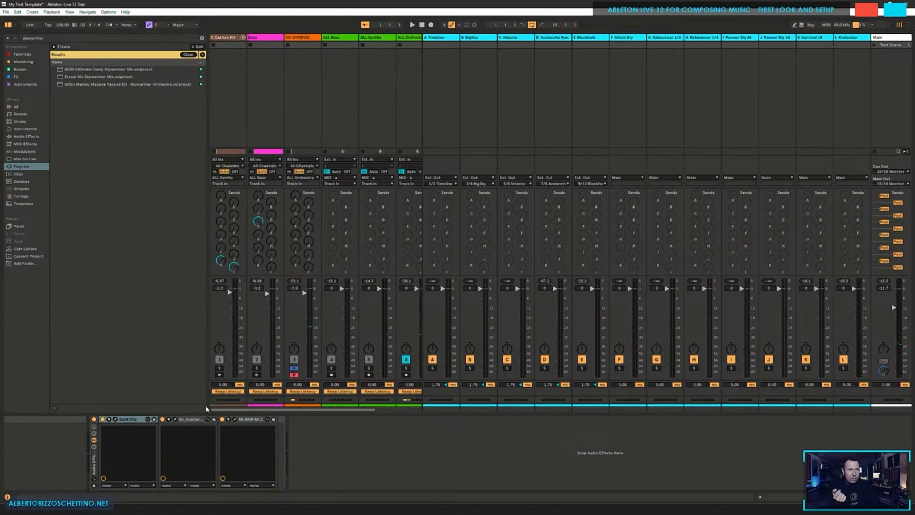
left_click(300, 79)
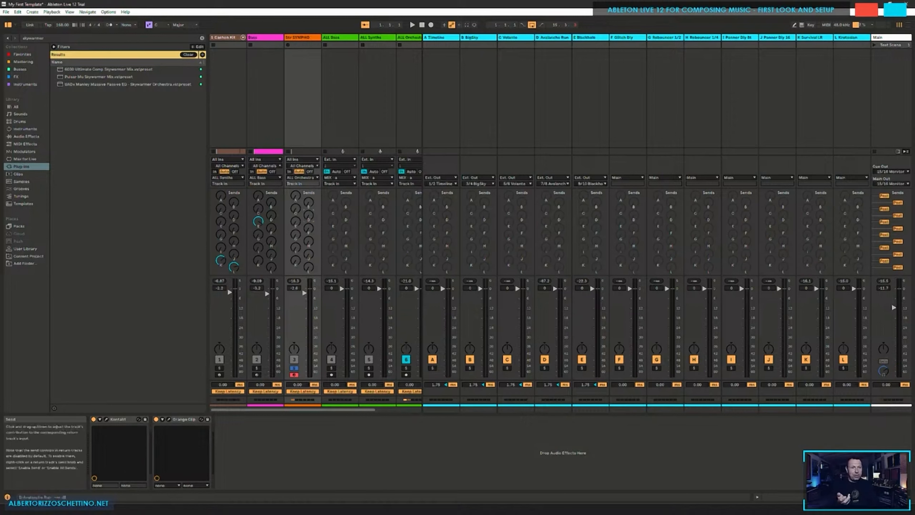
left_click_drag(308, 215, 308, 166)
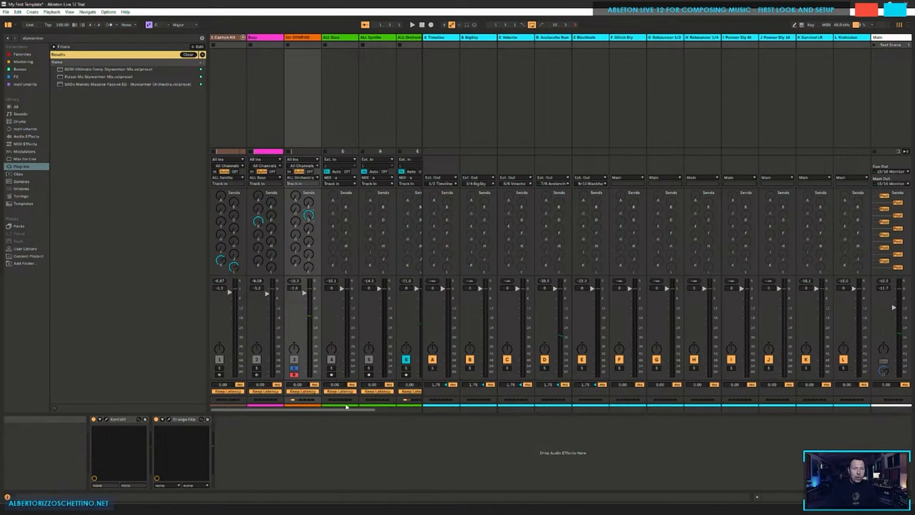
left_click_drag(354, 409, 379, 409)
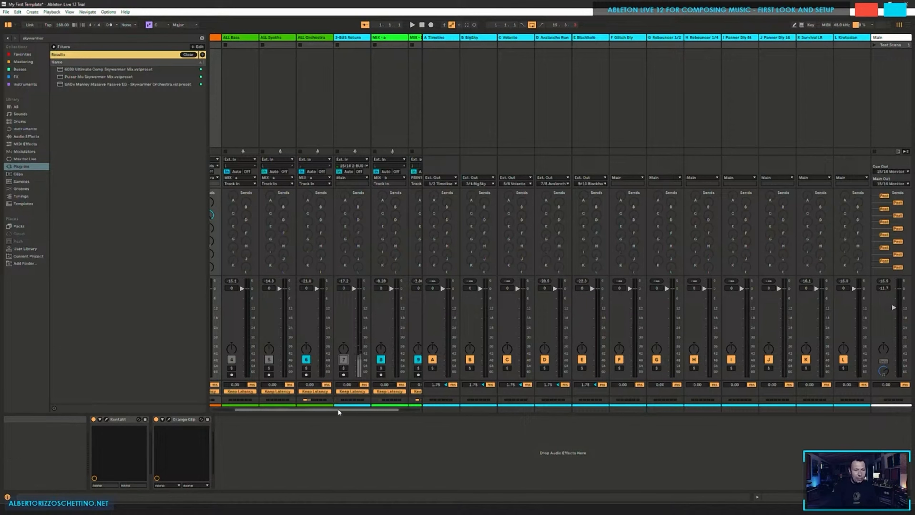
Step: Turn off the SYMPHO track's solo and check the signal at the 2-BUS Return track again
left_click_drag(338, 409, 311, 412)
left_click(294, 360)
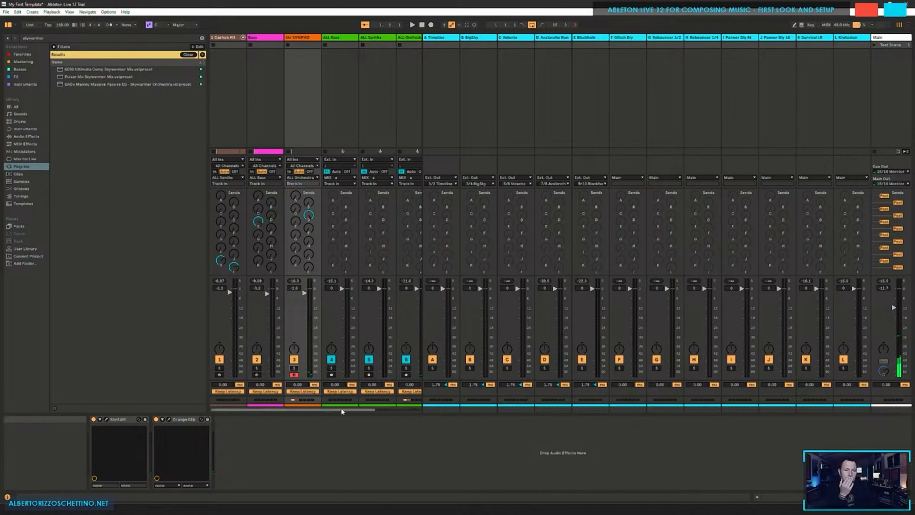
left_click_drag(341, 409, 363, 412)
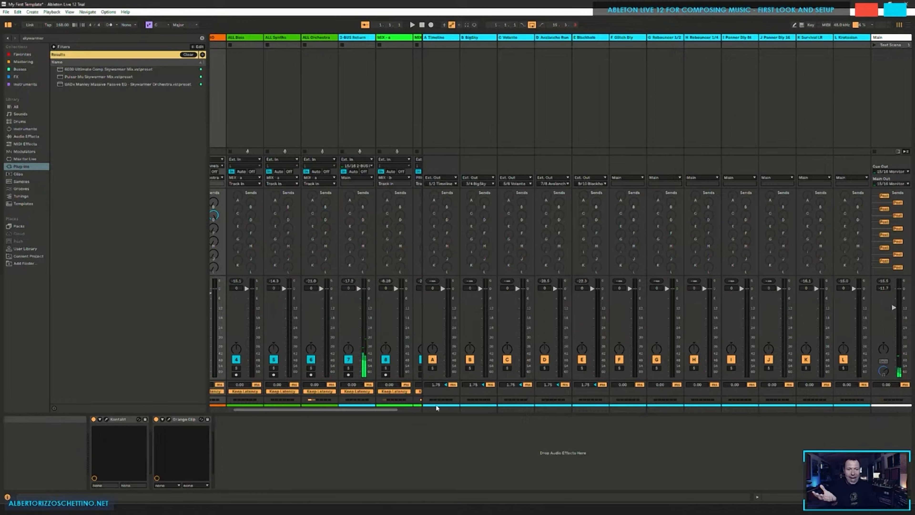
scroll(394, 409, "left", 2)
scroll(405, 411, "right", 2)
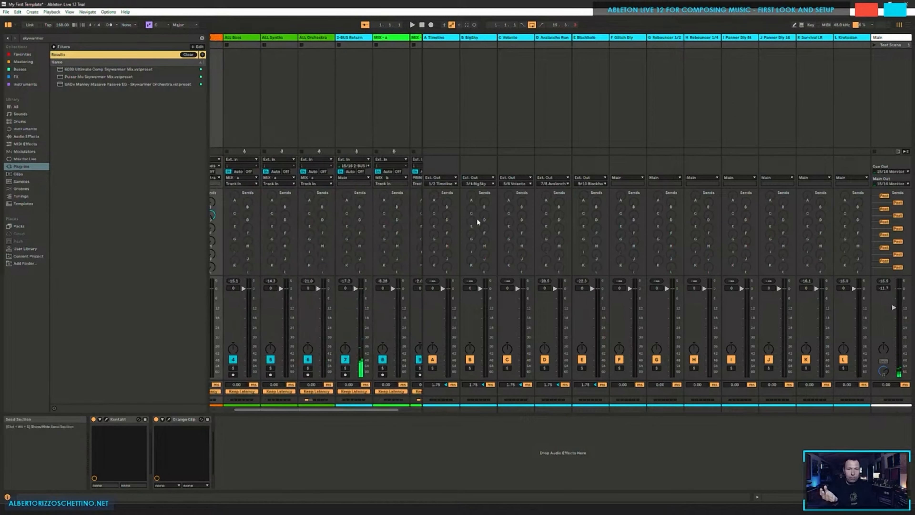
Step: Enable all sends on the D Avalanche Run return and disable them again
right_click(567, 216)
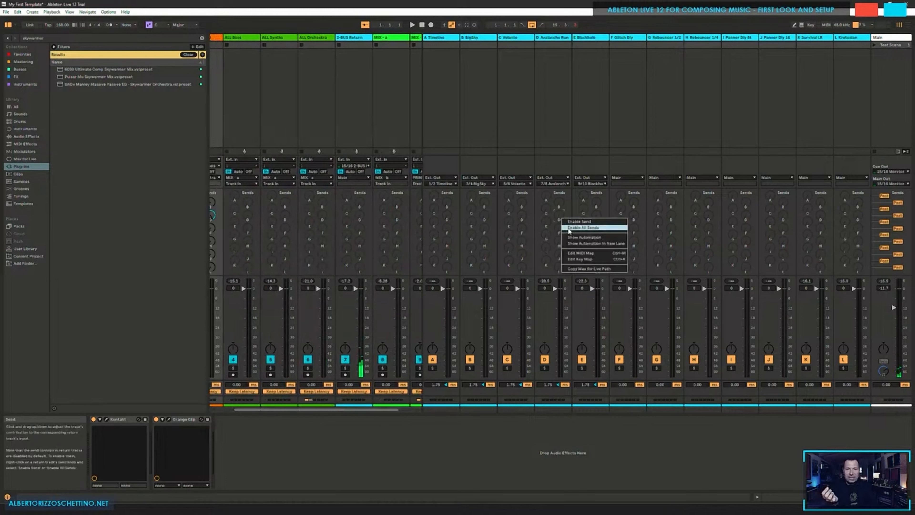
left_click(568, 229)
right_click(559, 217)
left_click(571, 227)
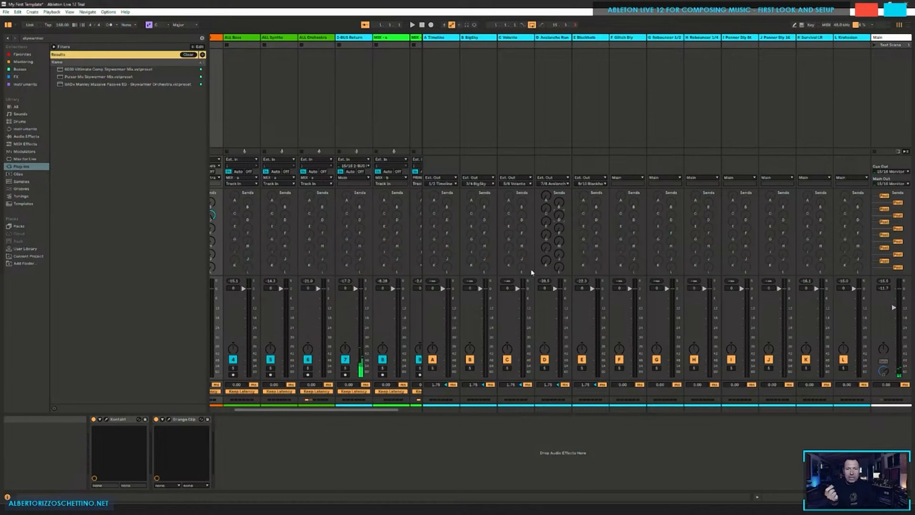
Step: Audition the SYMPHO track through its L send, raising the Main volume to about 0 dB and returning the send to zero
scroll(390, 409, "left", 2)
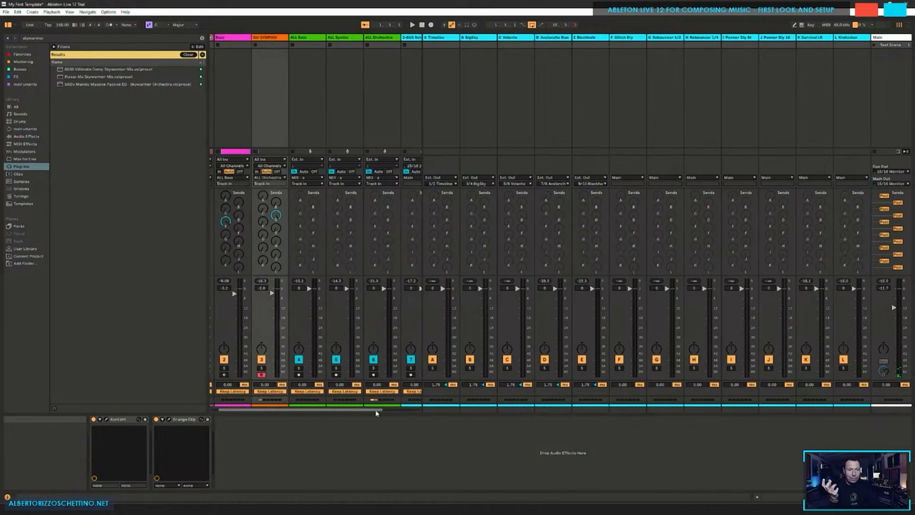
scroll(382, 410, "left", 4)
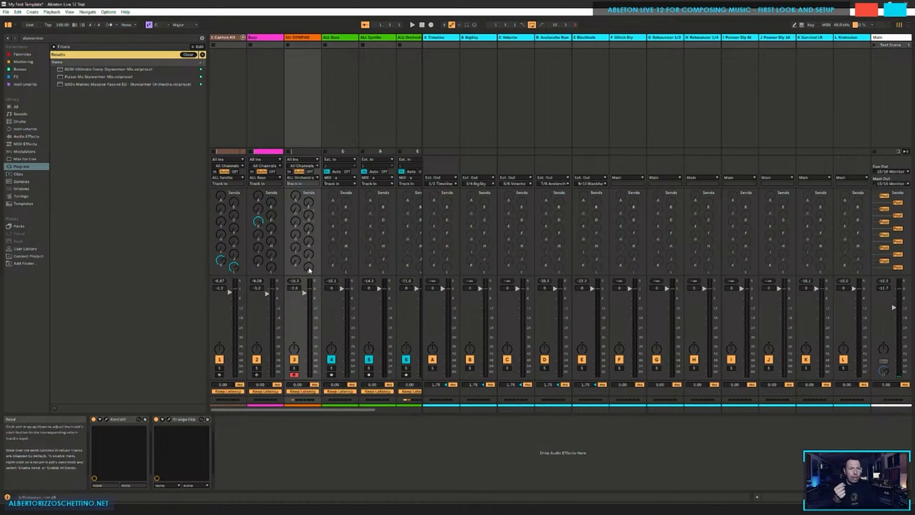
left_click_drag(308, 268, 309, 262)
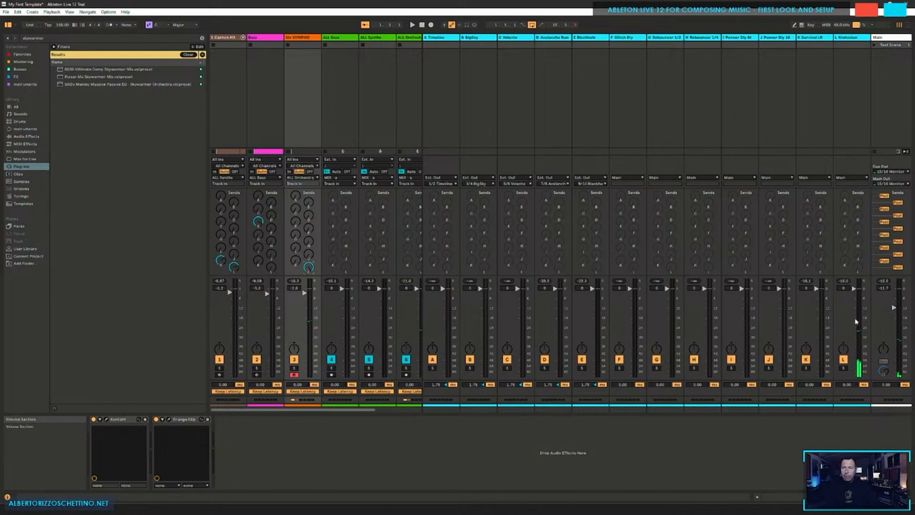
left_click_drag(893, 307, 893, 288)
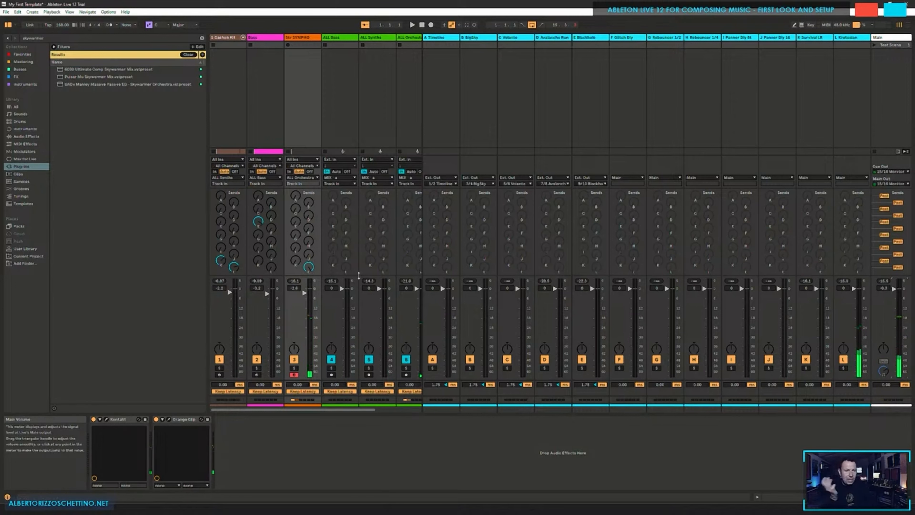
left_click_drag(308, 267, 308, 324)
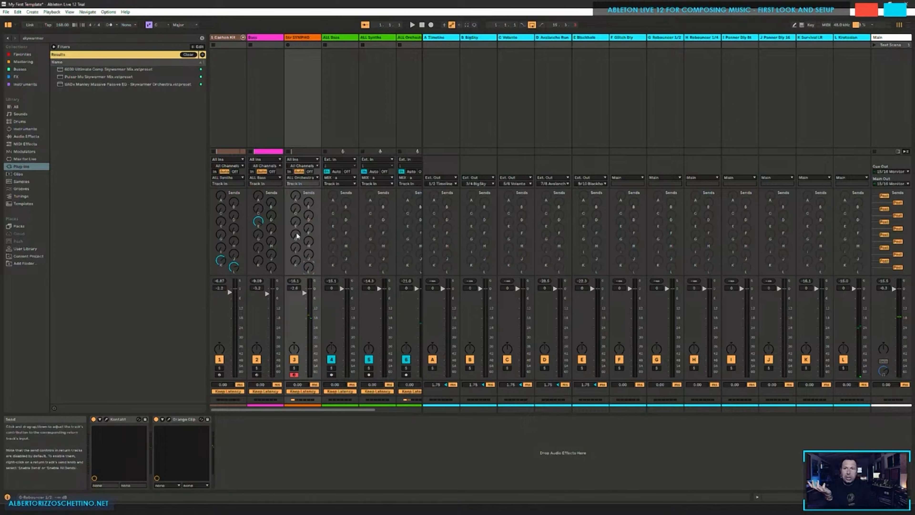
Step: Audition the SYMPHO track through its F Glitch Dly and B BigSky sends in turn, turning each fully down again
left_click_drag(307, 231, 312, 229)
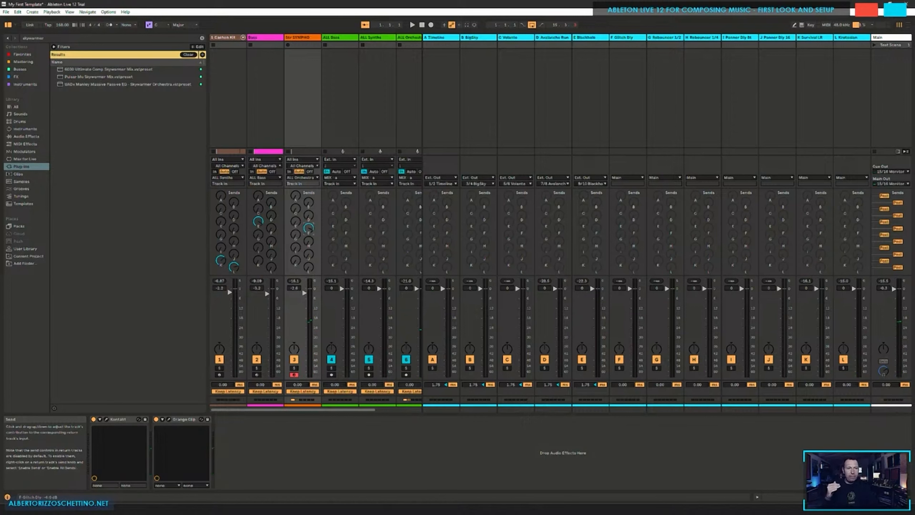
left_click_drag(309, 231, 308, 226)
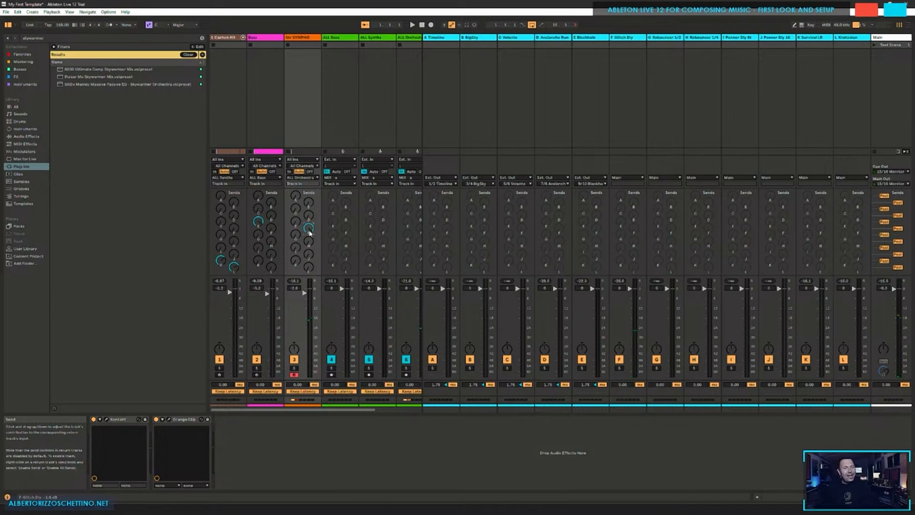
left_click_drag(310, 231, 310, 227)
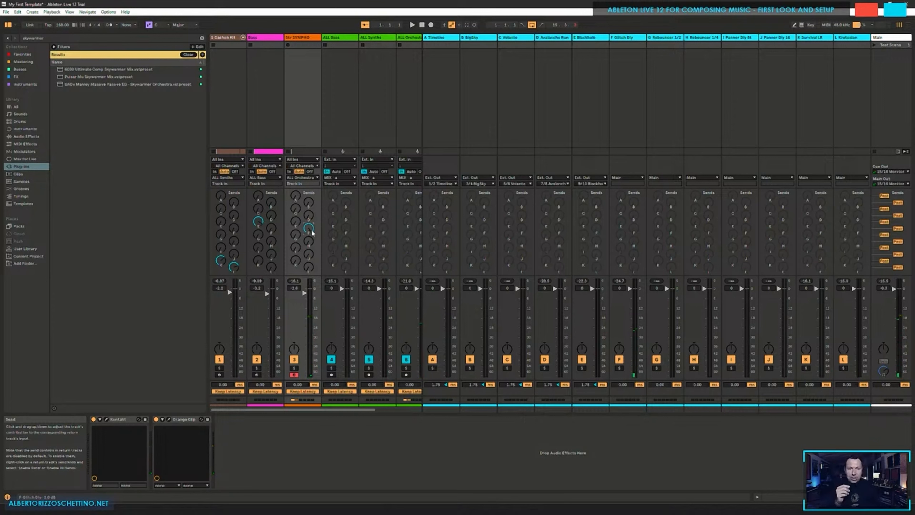
left_click_drag(311, 230, 311, 288)
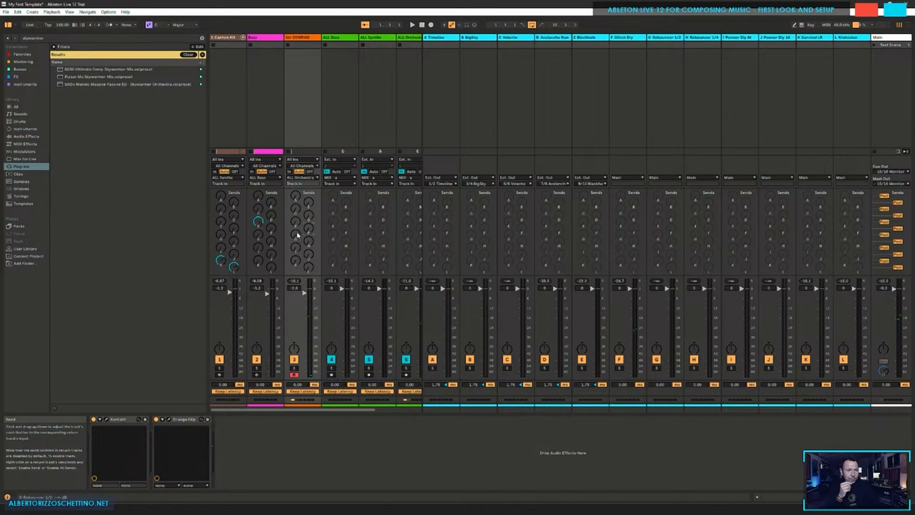
left_click_drag(309, 203, 308, 151)
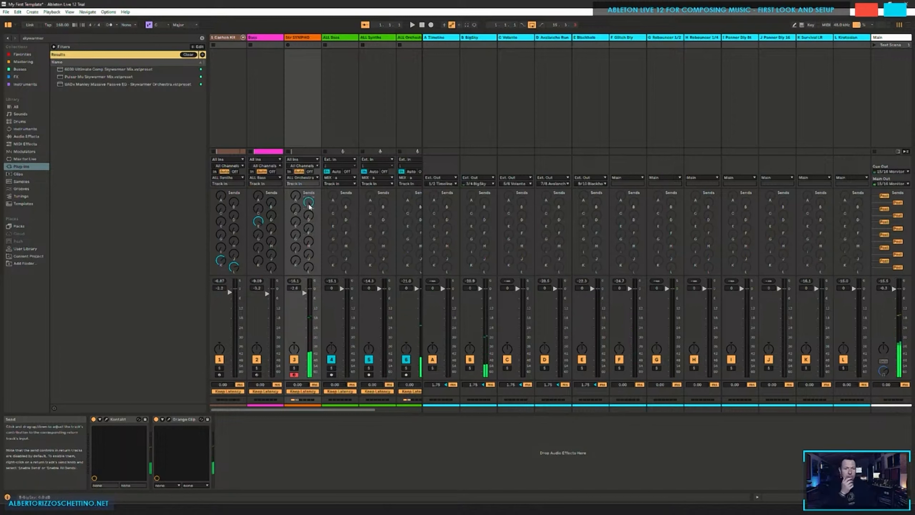
left_click_drag(308, 207, 309, 259)
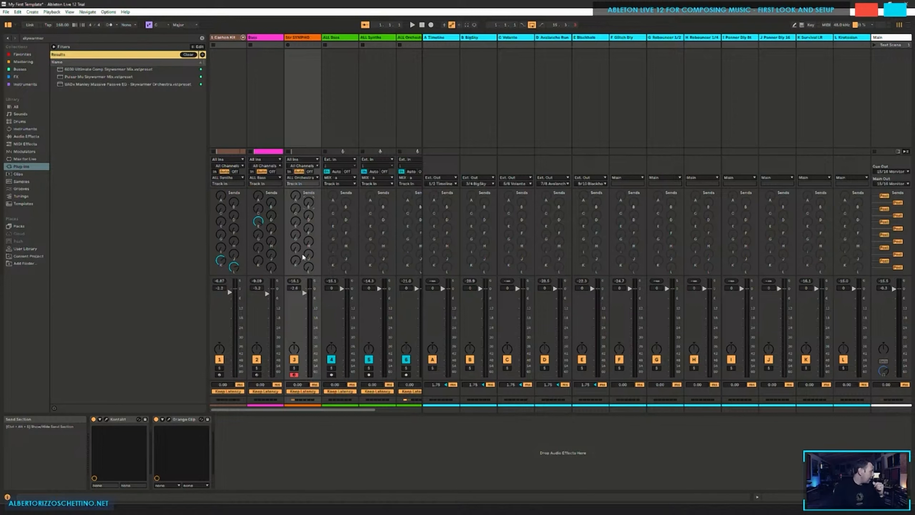
Step: Check the external output channels available to the A Timeline return, leaving its routing as it is
left_click(440, 184)
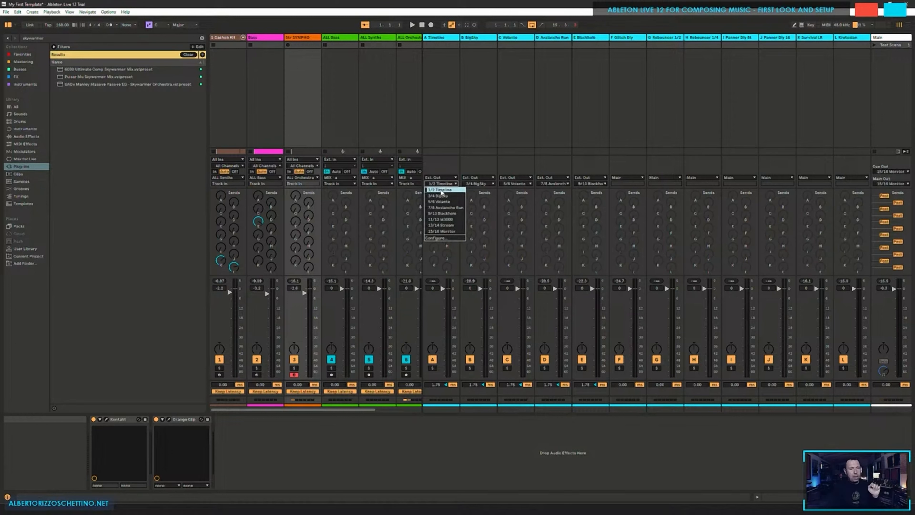
left_click(445, 87)
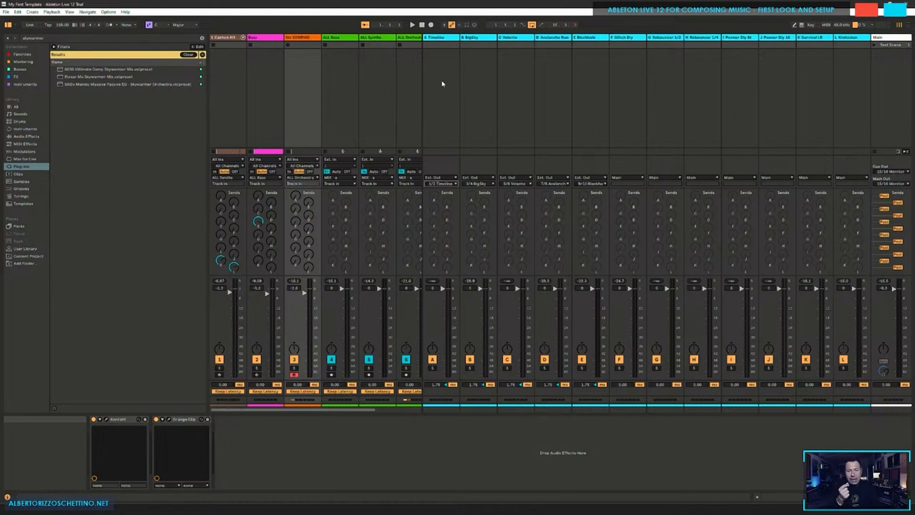
left_click(443, 84)
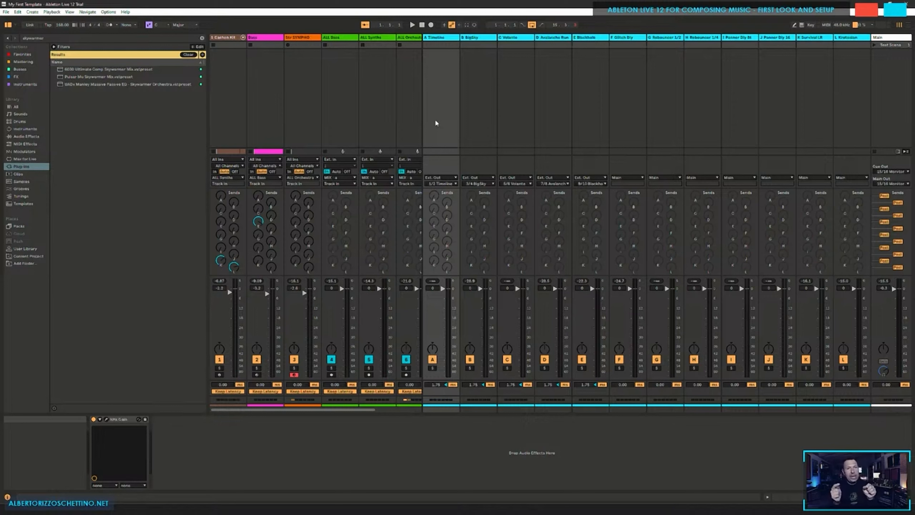
Step: Switch the B BigSky return's track delay unit to samples and back to milliseconds, and save the set
left_click(490, 385)
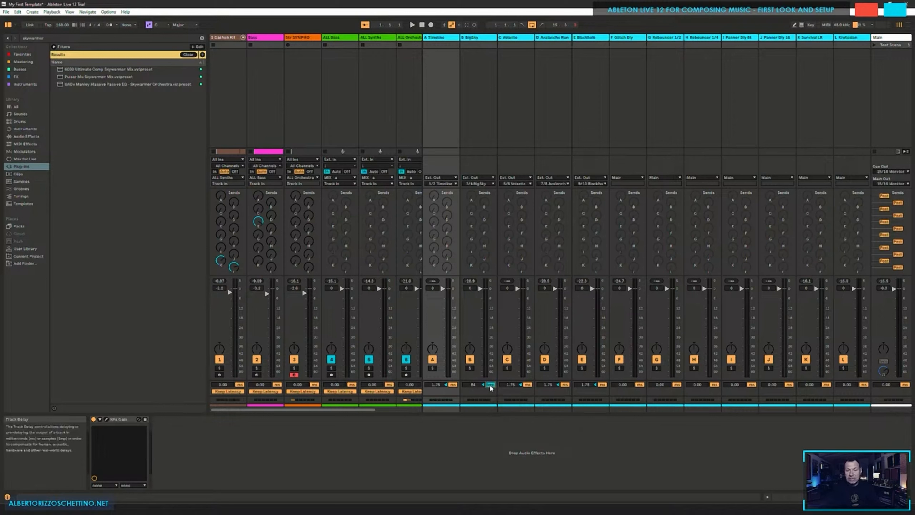
left_click(464, 88)
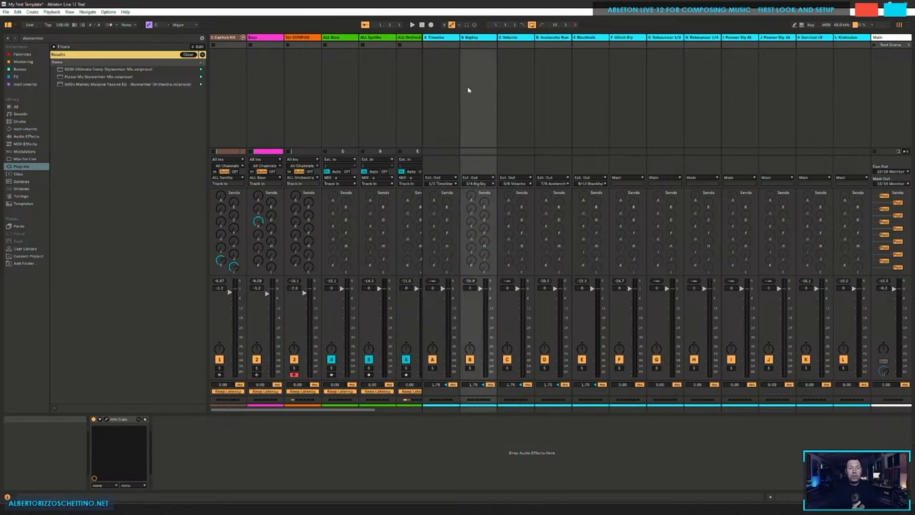
left_click(443, 84)
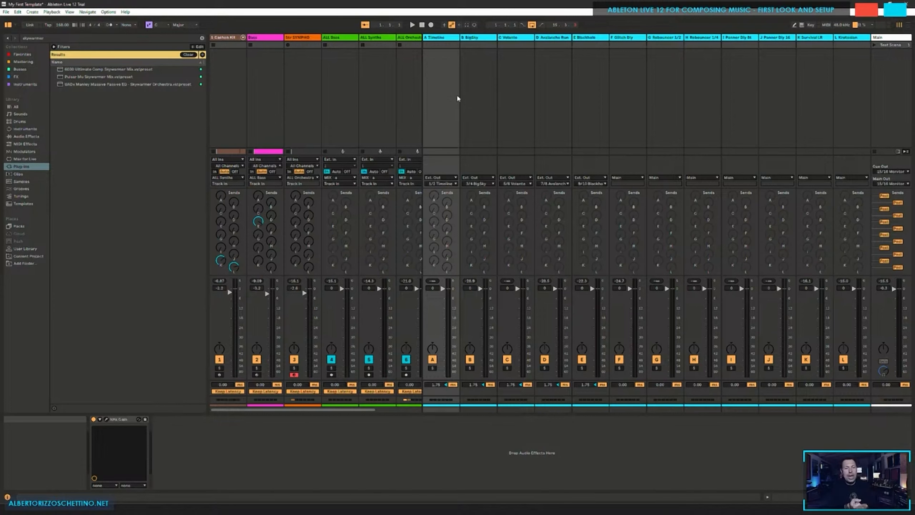
key("ctrl+s")
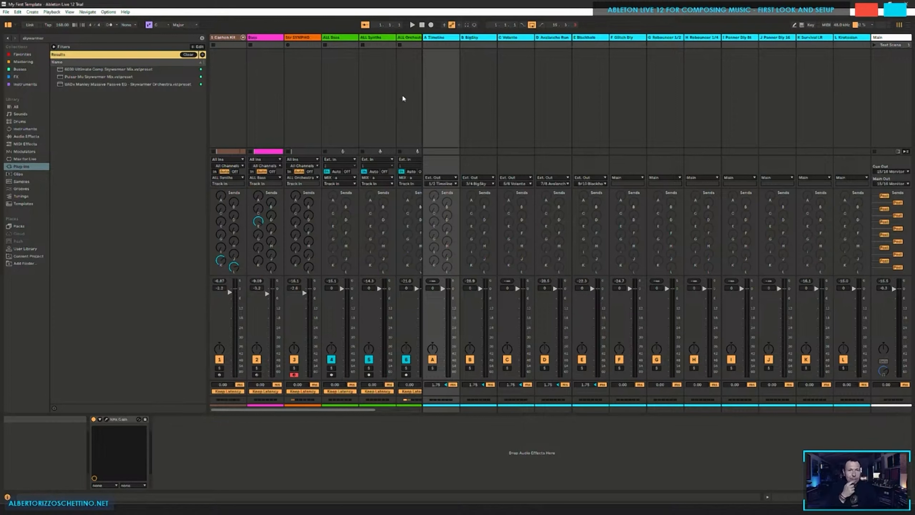
Step: Examine the device chains of the return tracks one after another, from E Blackhole through L
left_click(590, 80)
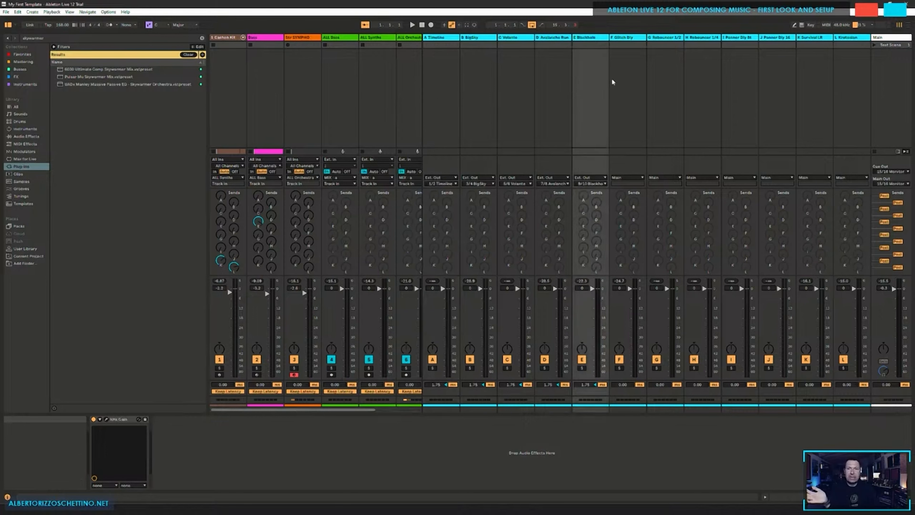
left_click(631, 77)
left_click(661, 76)
left_click(701, 80)
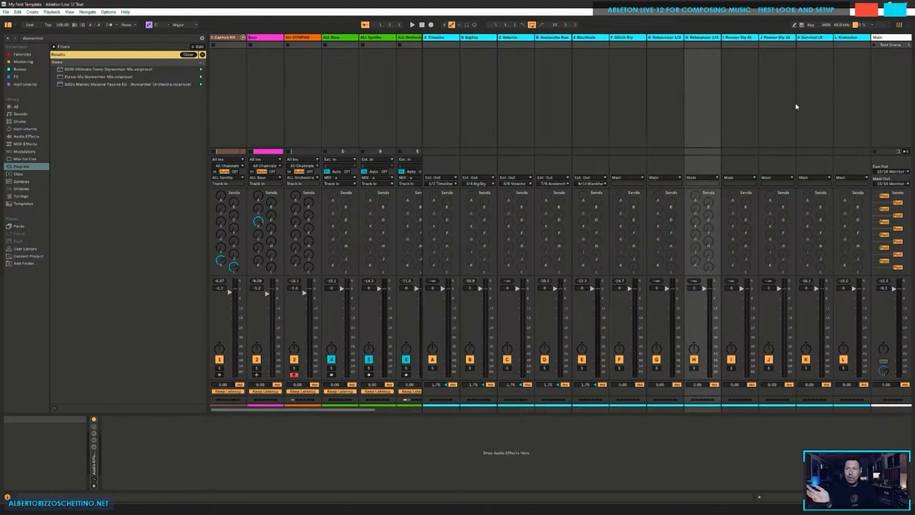
left_click(839, 78)
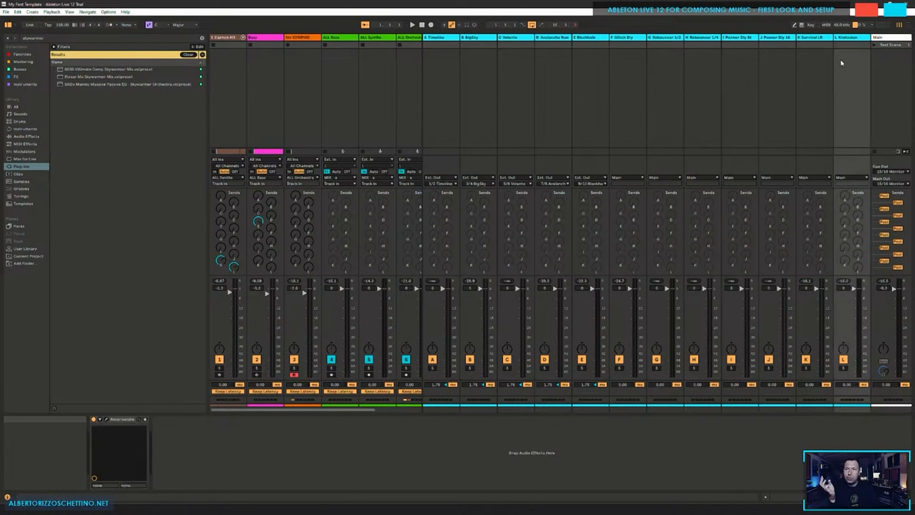
right_click(842, 39)
left_click(856, 77)
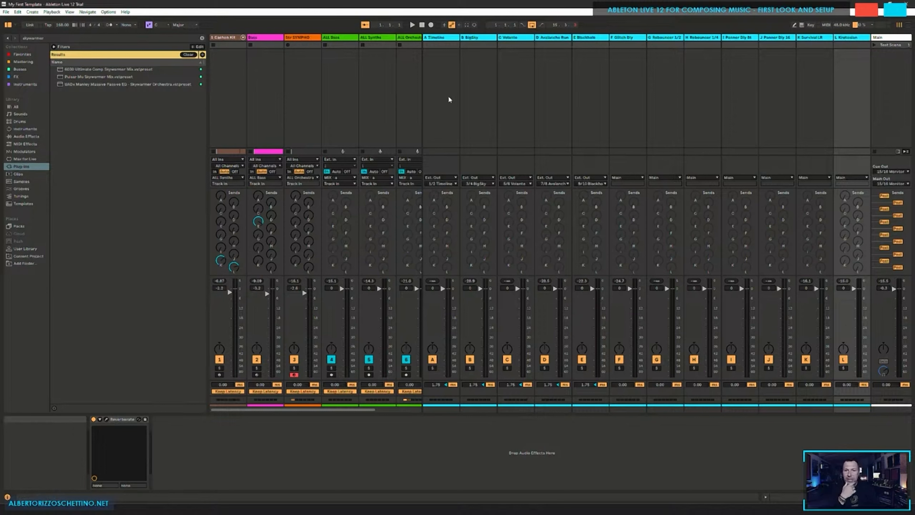
left_click(626, 99)
left_click(664, 81)
left_click(705, 79)
left_click(741, 76)
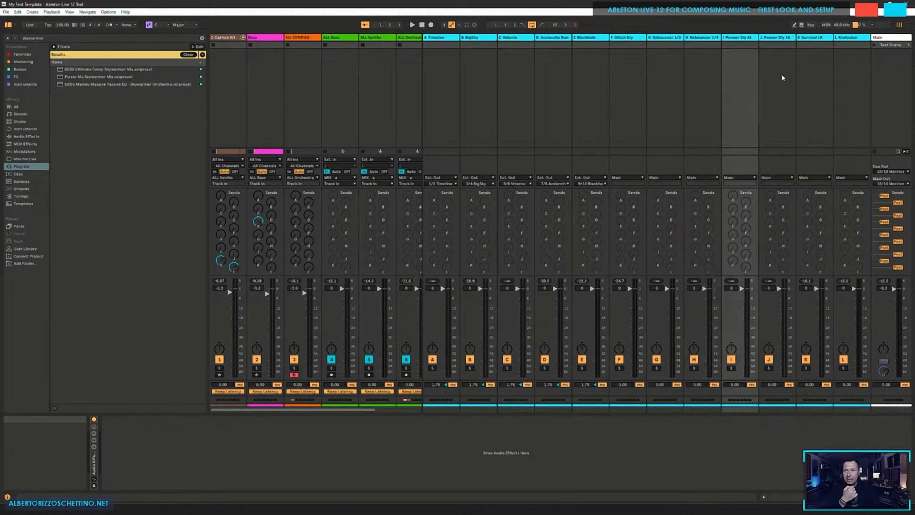
left_click(781, 75)
left_click(818, 75)
left_click(864, 78)
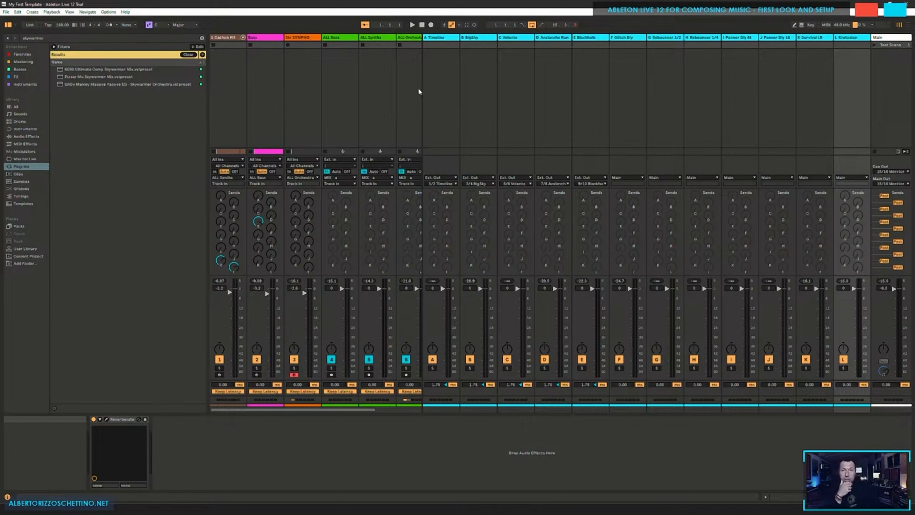
Step: Compare the externally routed returns B BigSky and C with the internal returns F Glitch Dly and L
left_click(475, 86)
left_click(518, 87)
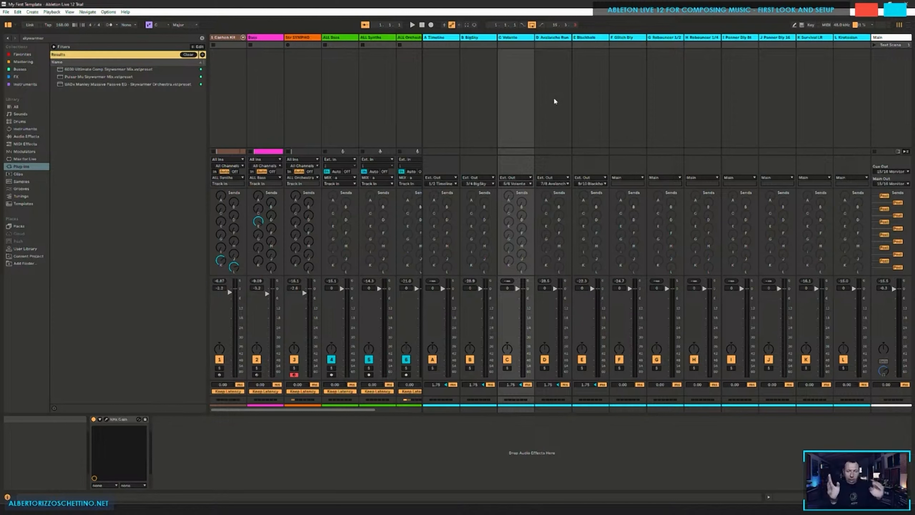
left_click(634, 82)
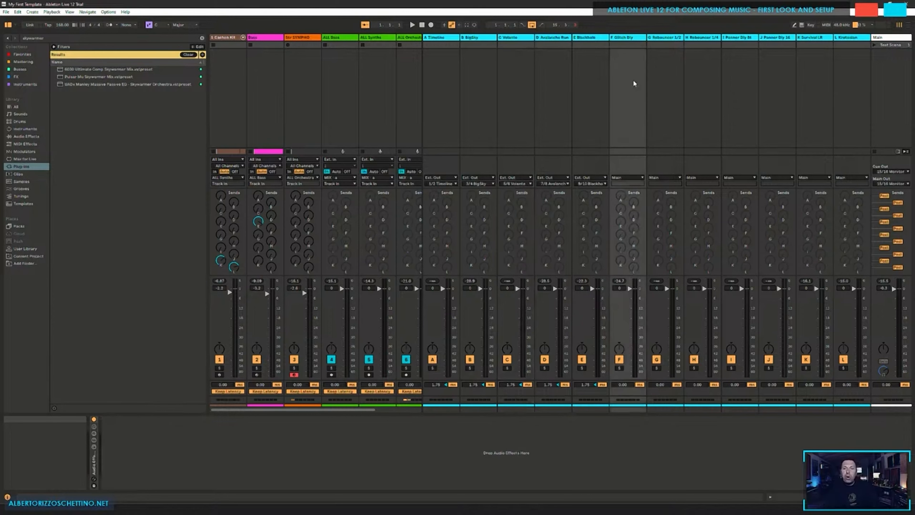
left_click(842, 86)
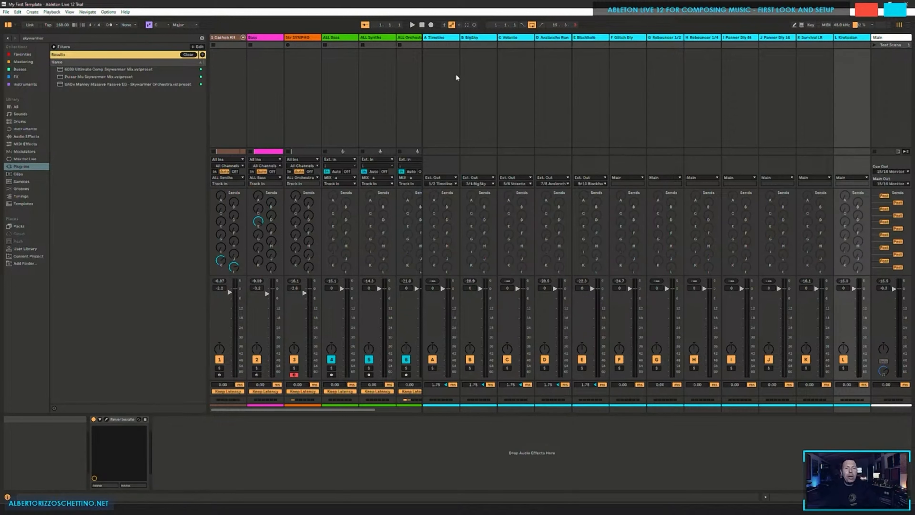
left_click(479, 46)
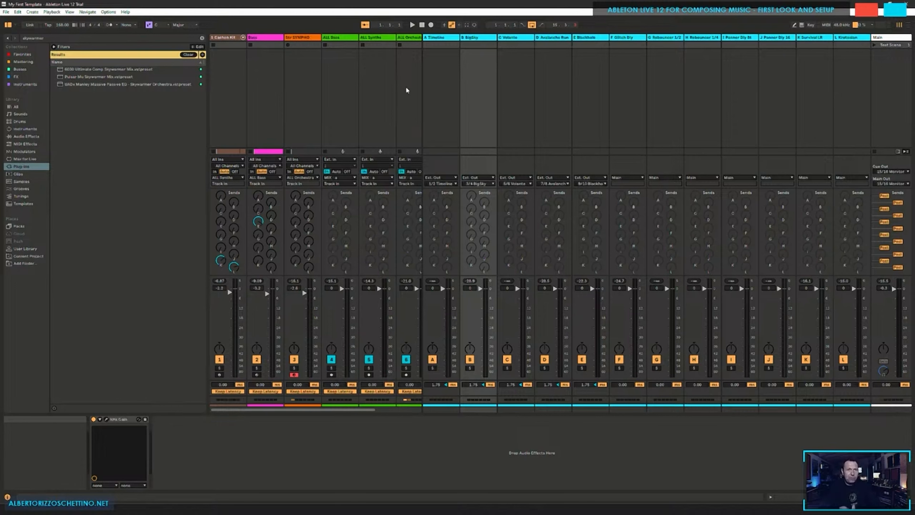
Step: Hide the browser and insert a new audio track directly after ALL Orchestra
left_click_drag(363, 410, 414, 409)
left_click(8, 25)
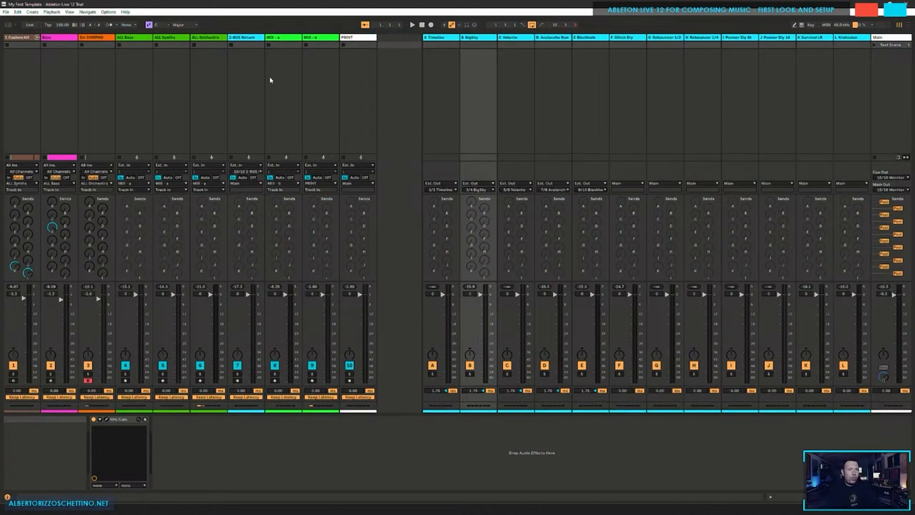
left_click(204, 44)
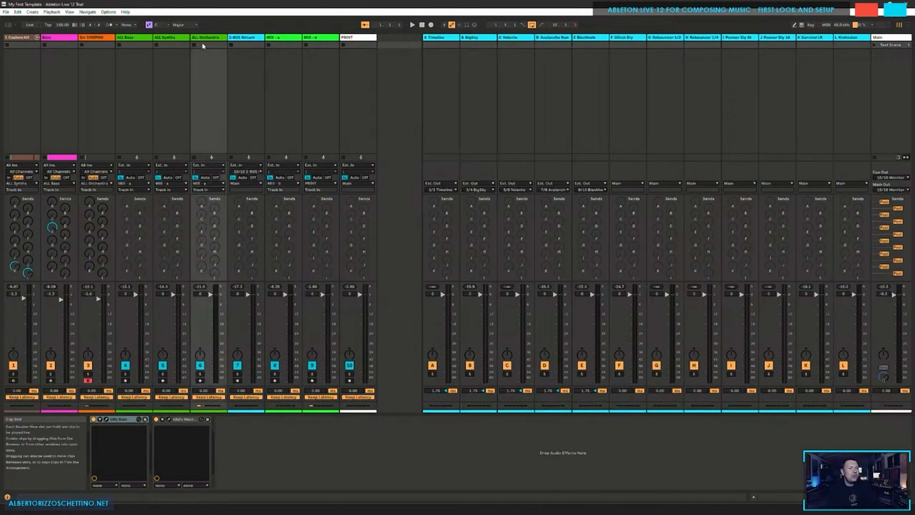
right_click(203, 73)
left_click(226, 77)
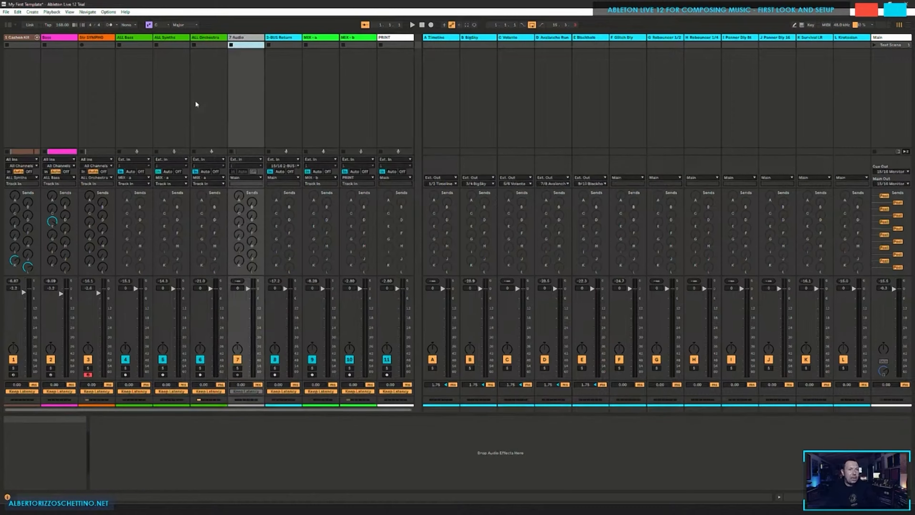
Step: Rename the new audio track "ALL FX"
mouse_move(247, 39)
left_mouse_down()
mouse_move(291, 41)
mouse_move(242, 38)
left_mouse_up()
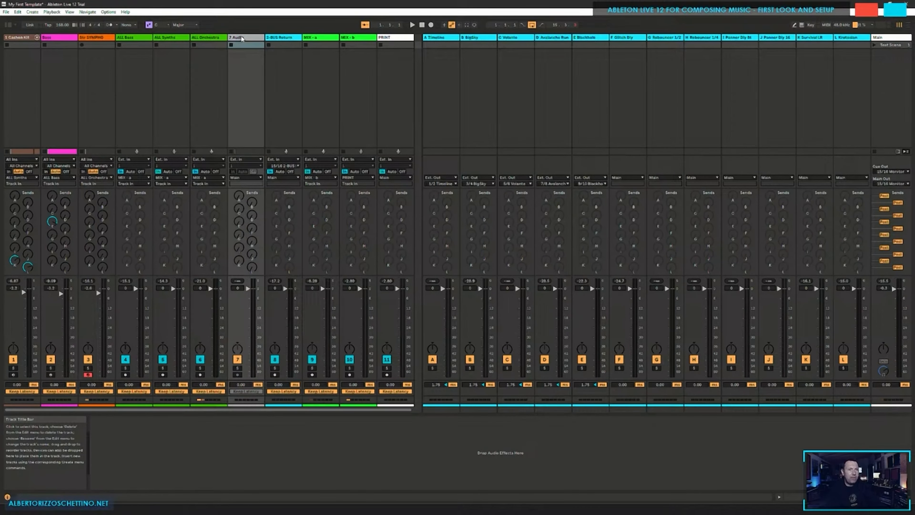
left_click(241, 38)
key("ctrl+r")
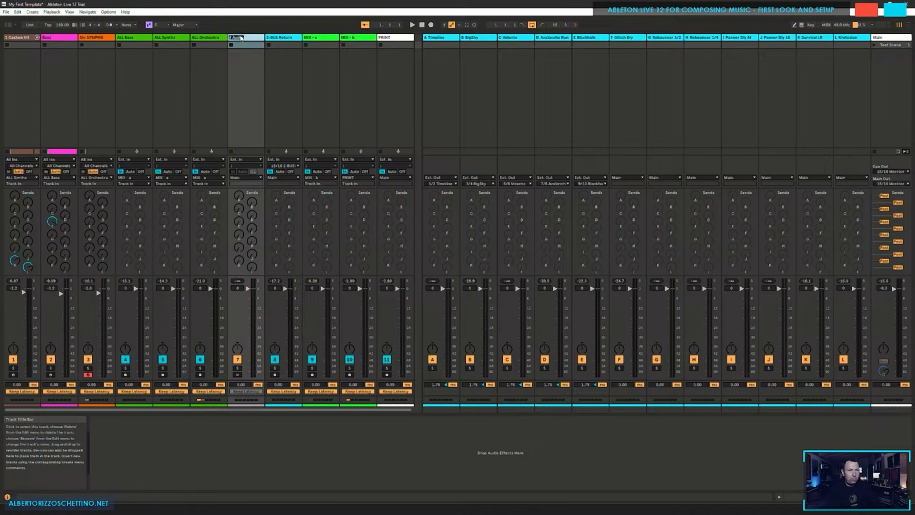
type("ALL FX")
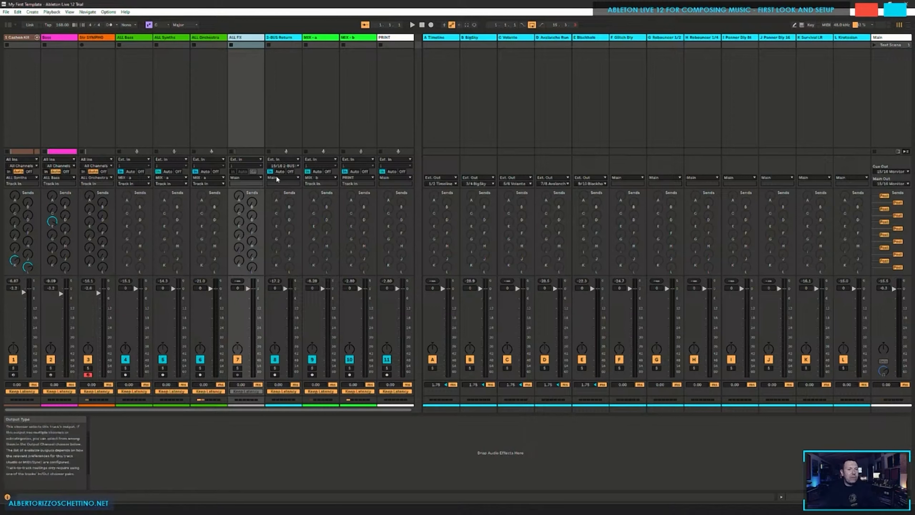
Step: Route the 2-BUS Return track's output to ALL FX and colour the ALL FX track dark green like the other ALL tracks
left_click(283, 177)
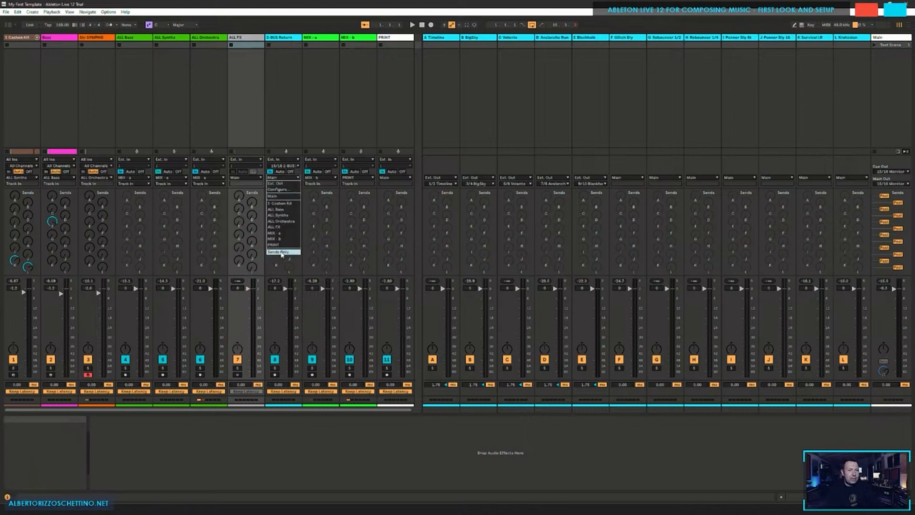
left_click(275, 226)
left_click(252, 37)
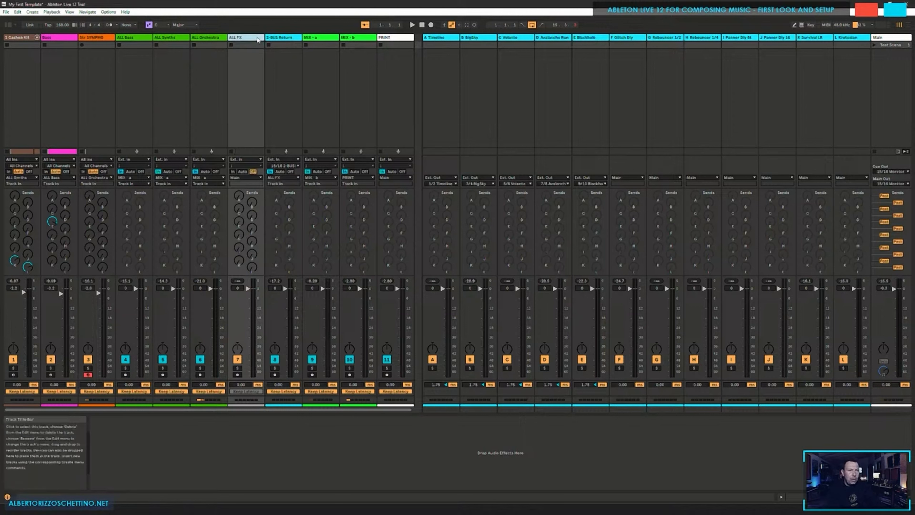
right_click(255, 38)
left_click(294, 142)
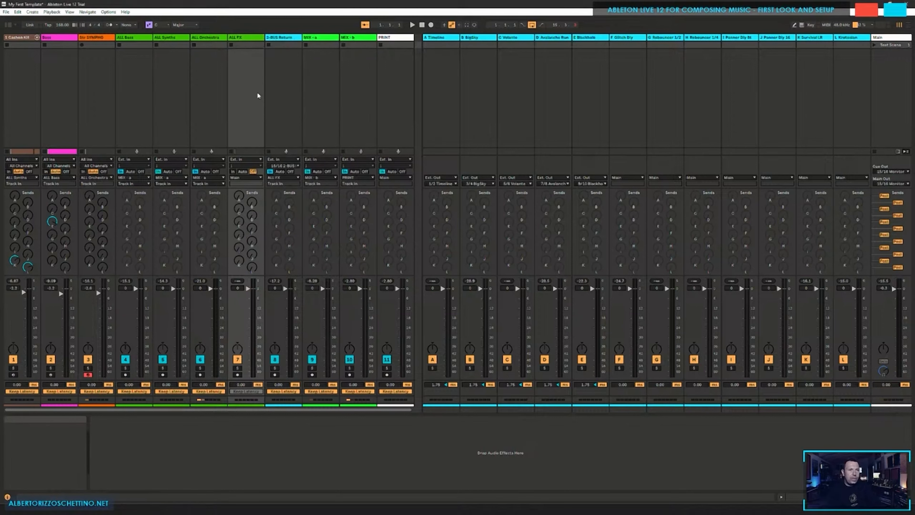
Step: Disable all sends on the ALL FX track and set its monitoring to In, saving the set
right_click(254, 206)
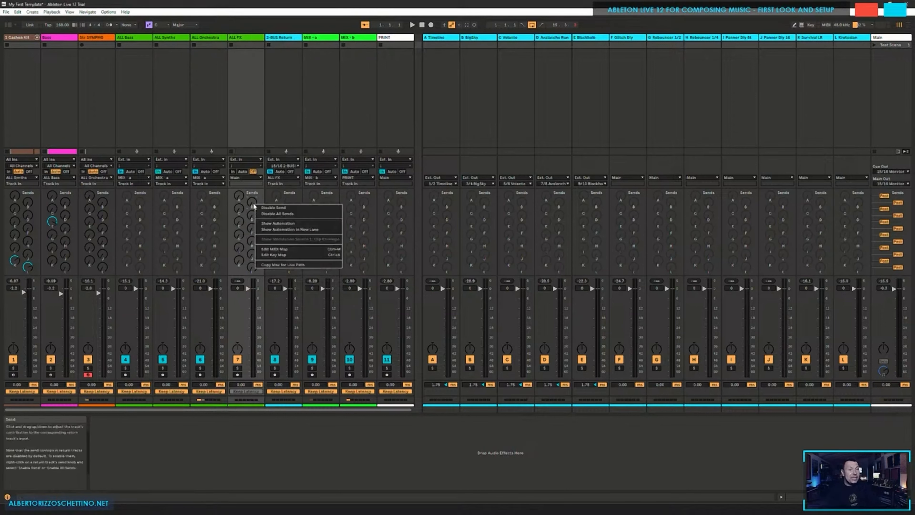
left_click(266, 215)
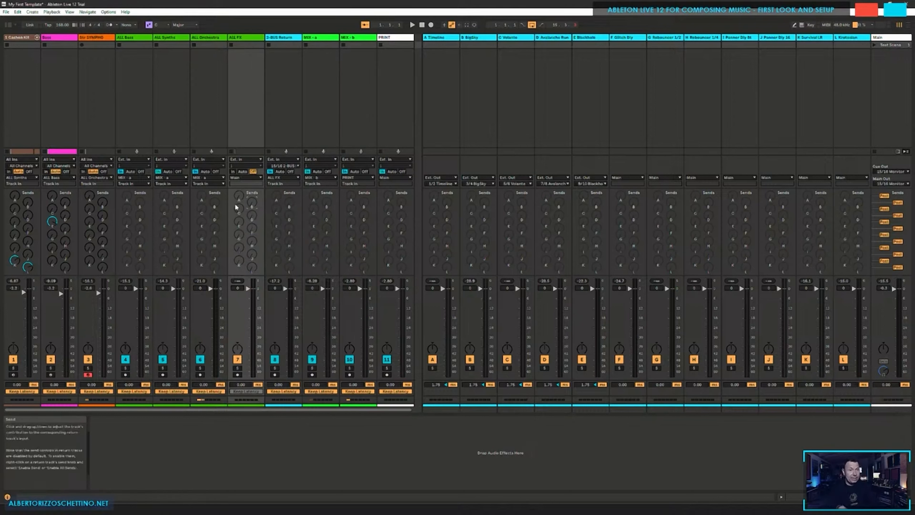
left_click(233, 171)
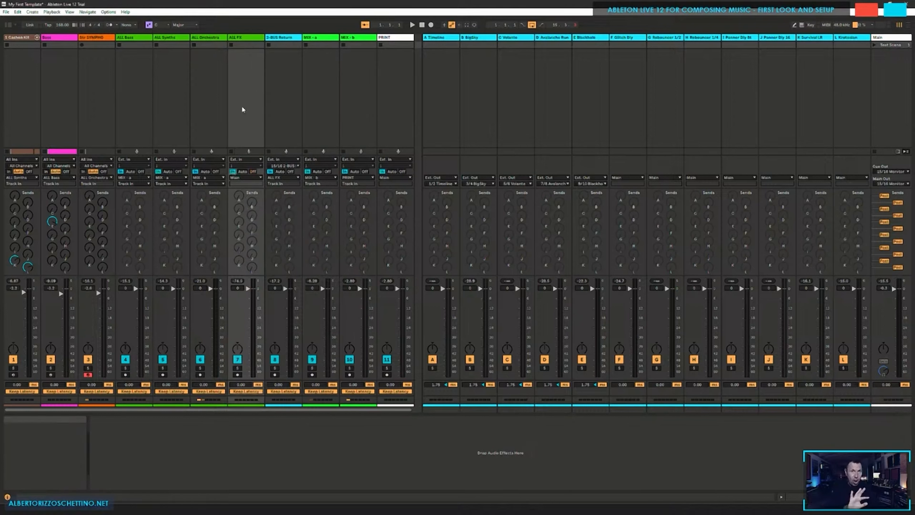
key("ctrl+s")
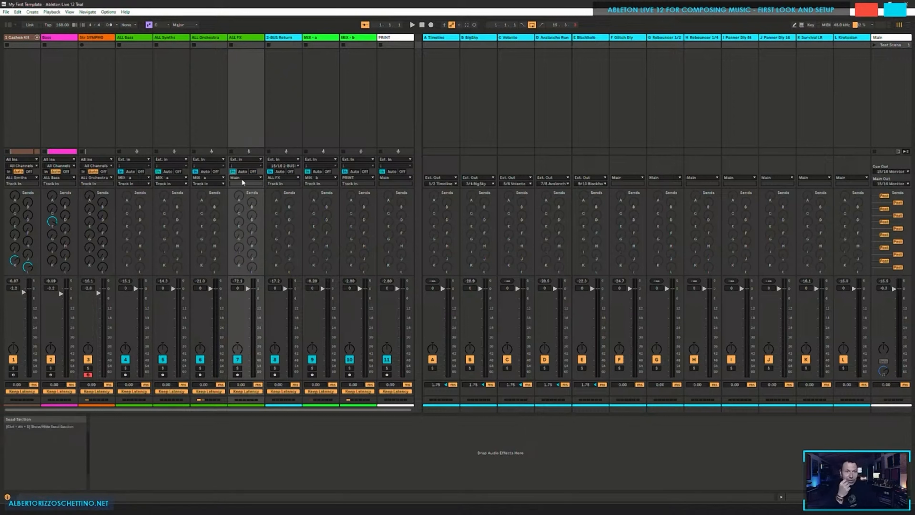
Step: Route the ALL FX track's output to MIX - a
left_click(282, 54)
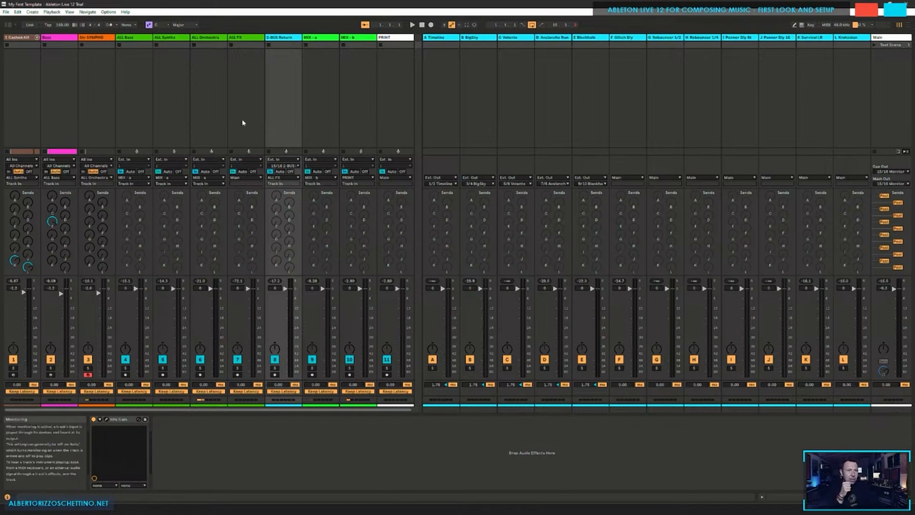
left_click(238, 179)
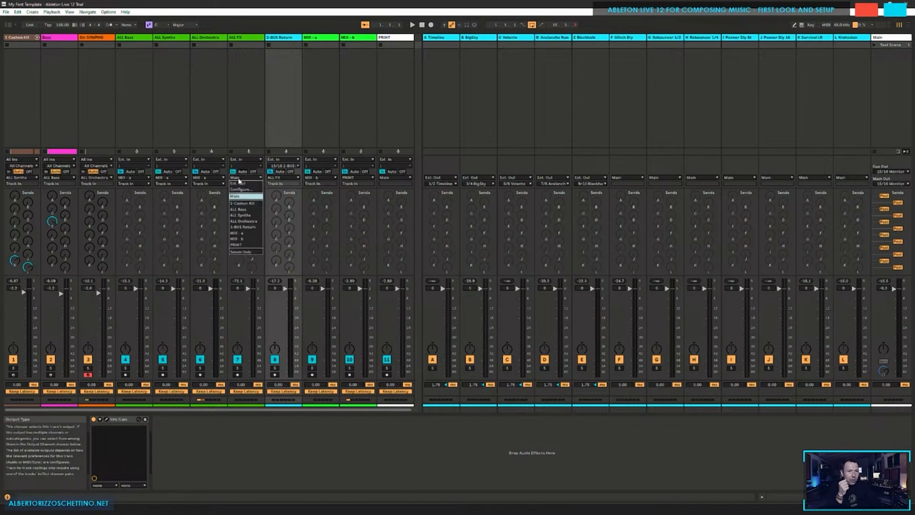
left_click(240, 233)
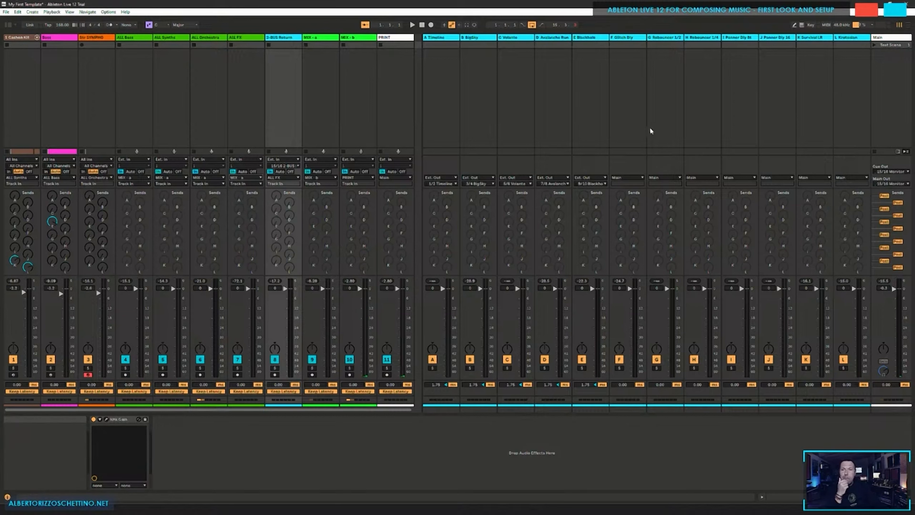
Step: Select return tracks F to L together and route their outputs to ALL FX
left_click(628, 62)
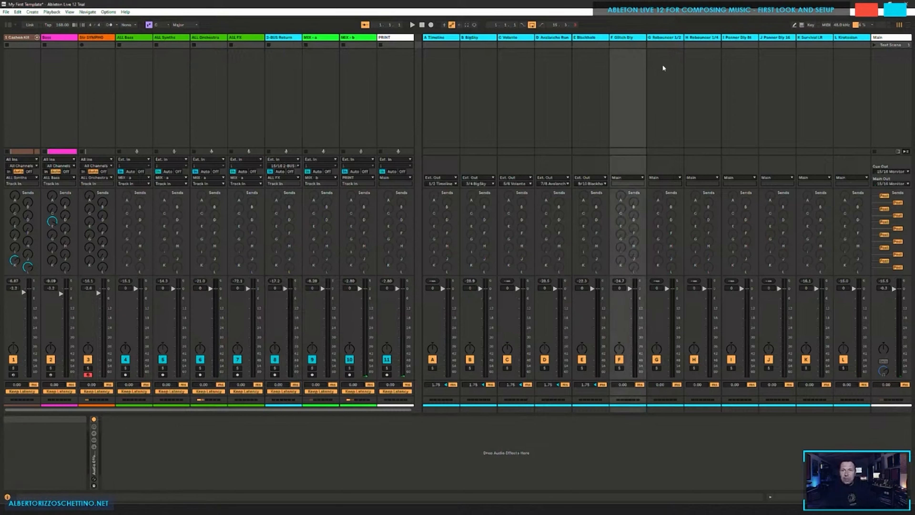
left_click(670, 51)
left_click(697, 38, "ctrl")
left_click(739, 37, "ctrl")
left_click(777, 37, "ctrl")
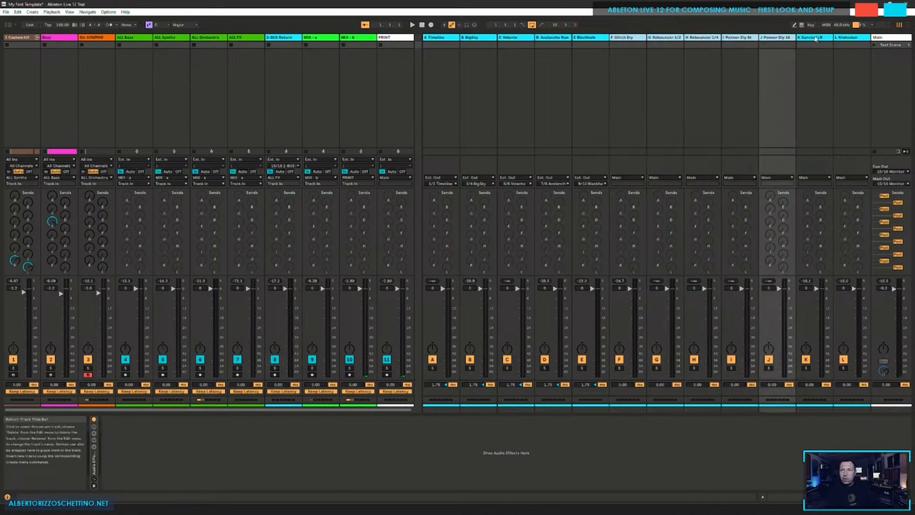
left_click(815, 37, "ctrl")
left_click(850, 37, "ctrl")
left_click(846, 178)
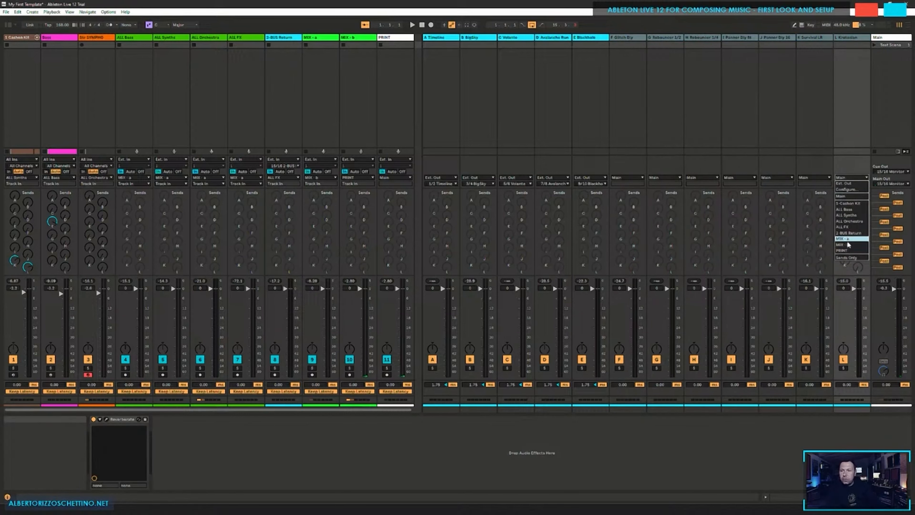
left_click(825, 245)
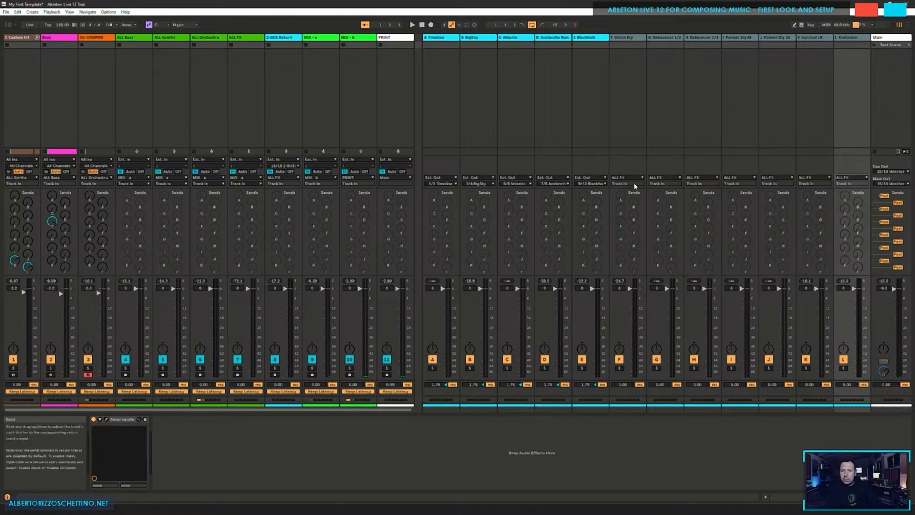
left_click(804, 129)
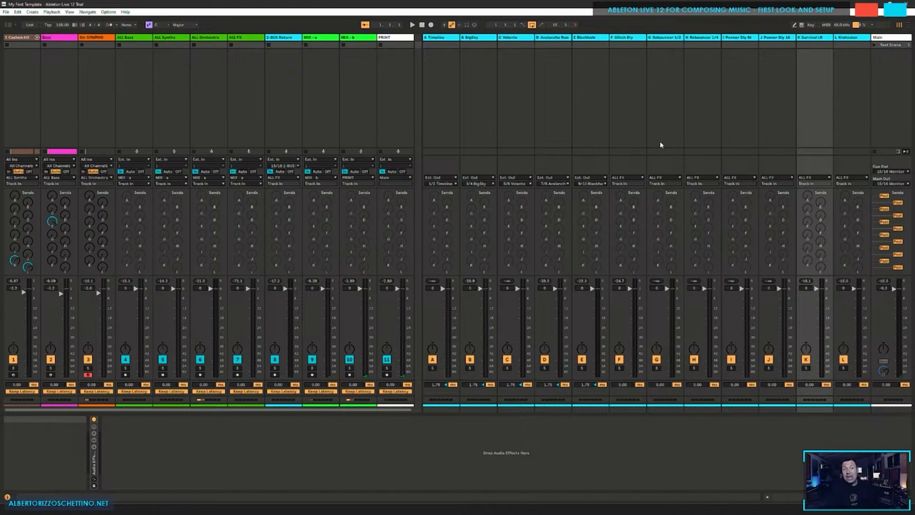
left_click(389, 88)
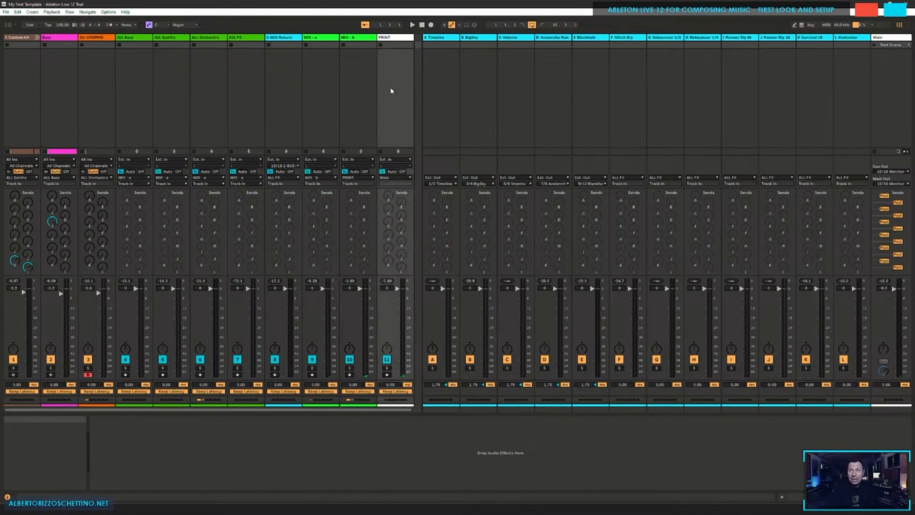
left_click(313, 85)
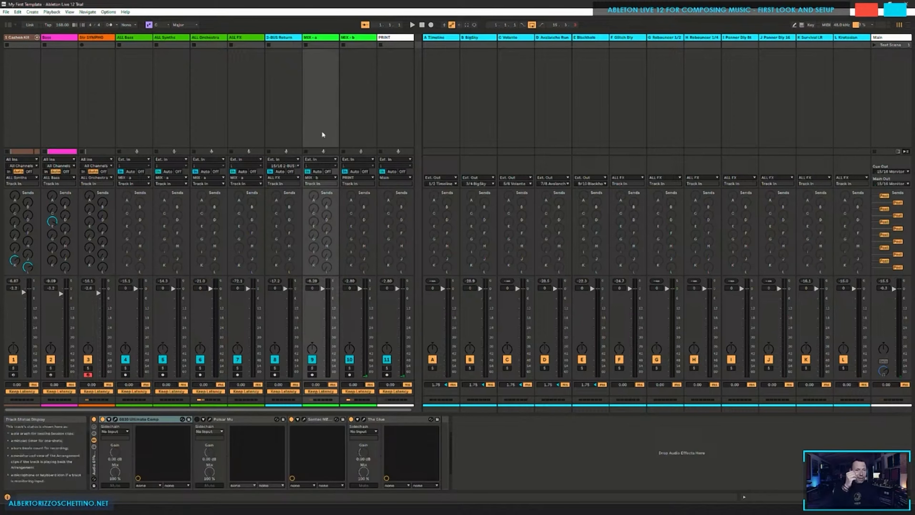
left_click(395, 107)
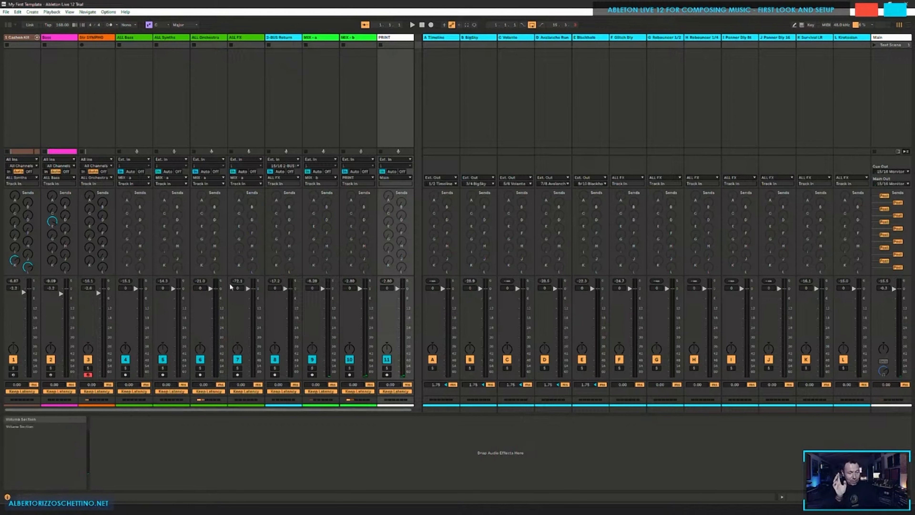
Step: Hide the return tracks and insert a new MIDI track after the first track
key("ctrl+alt+r")
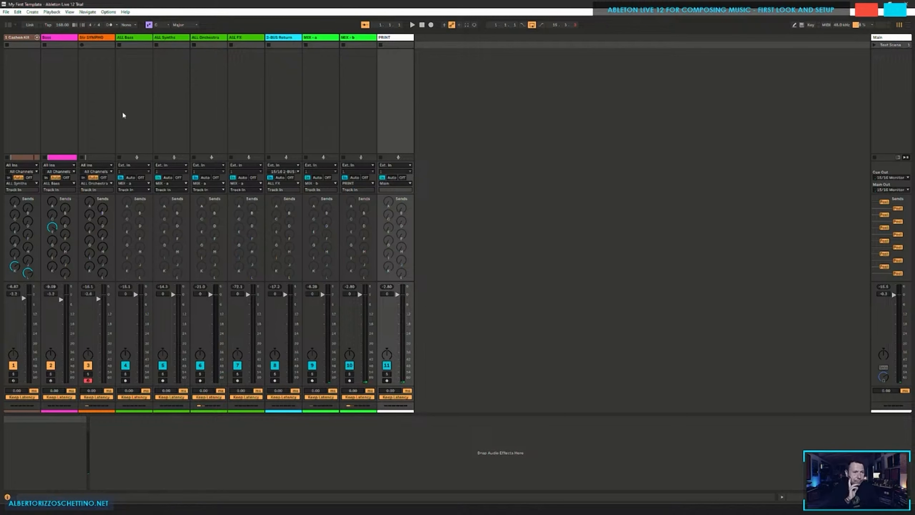
left_click(94, 77)
left_click(18, 75)
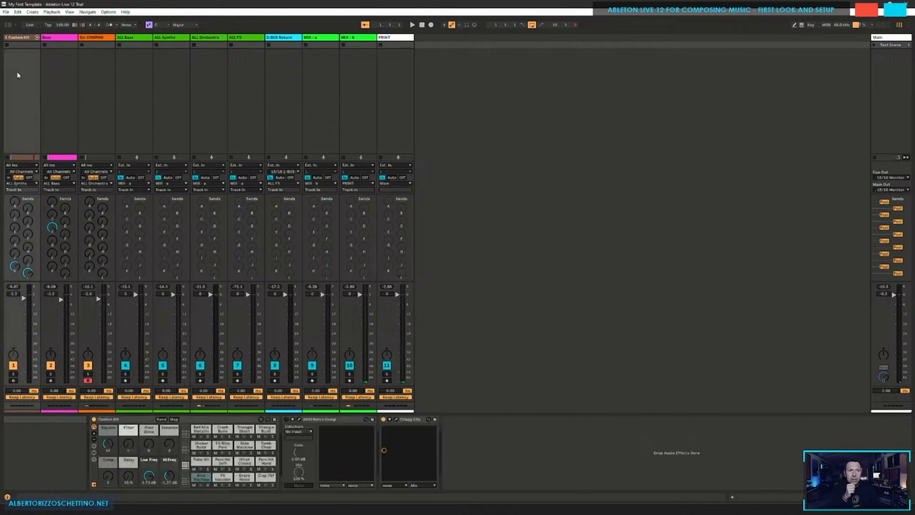
right_click(16, 72)
left_click(25, 85)
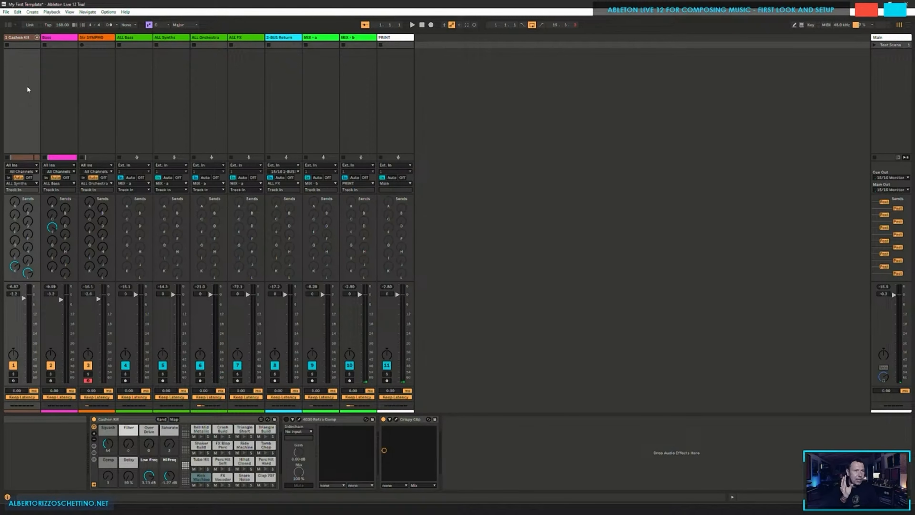
Step: Show the browser, move the new MIDI track to the first position and save the set
left_click(8, 25)
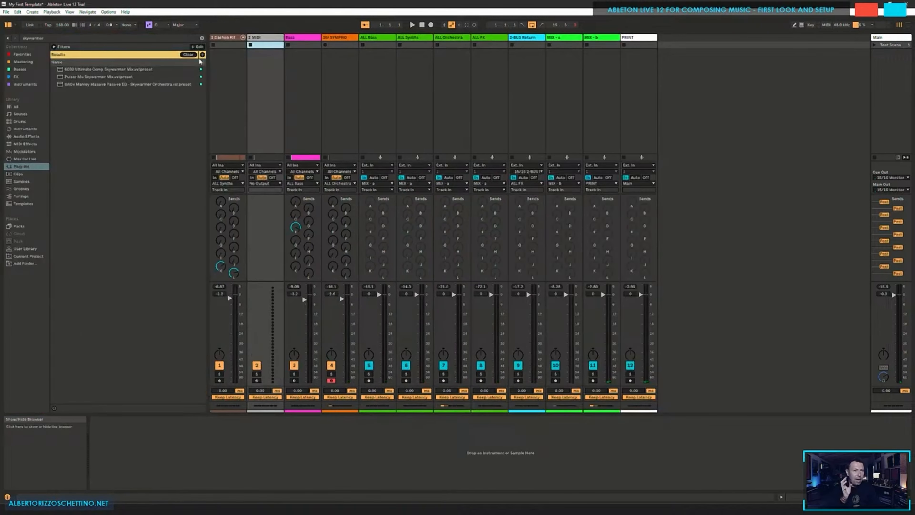
left_click_drag(261, 37, 218, 38)
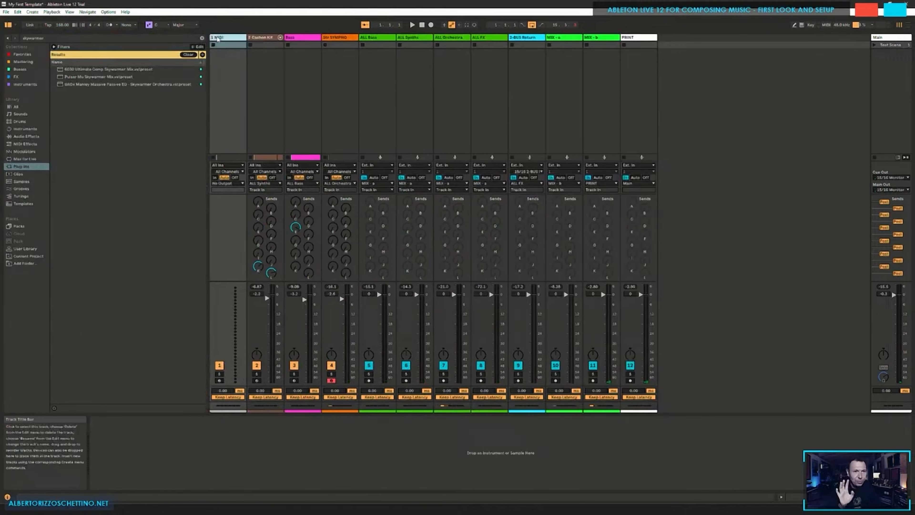
key("ctrl+s")
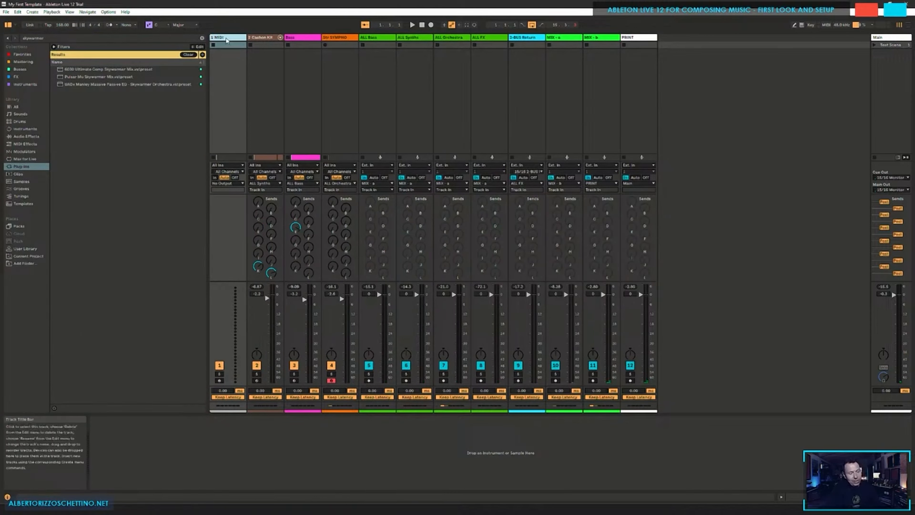
Step: Rename the new MIDI track "Prophet 6" and give it a dark purple colour
key("ctrl+r")
type("Prophet 6")
key("Return")
right_click(237, 38)
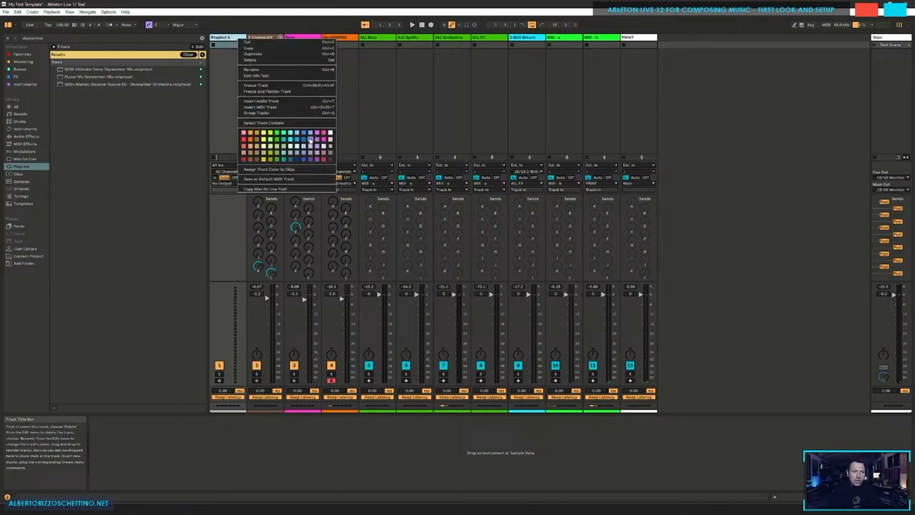
left_click(310, 159)
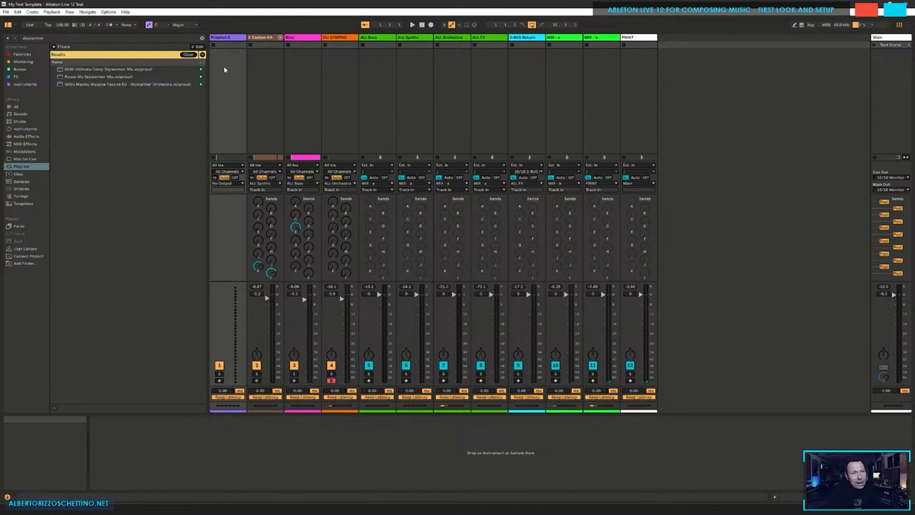
Step: Try blue, dark blue and light purple as the Prophet 6 track's colour, saving the set with the last one
right_click(234, 37)
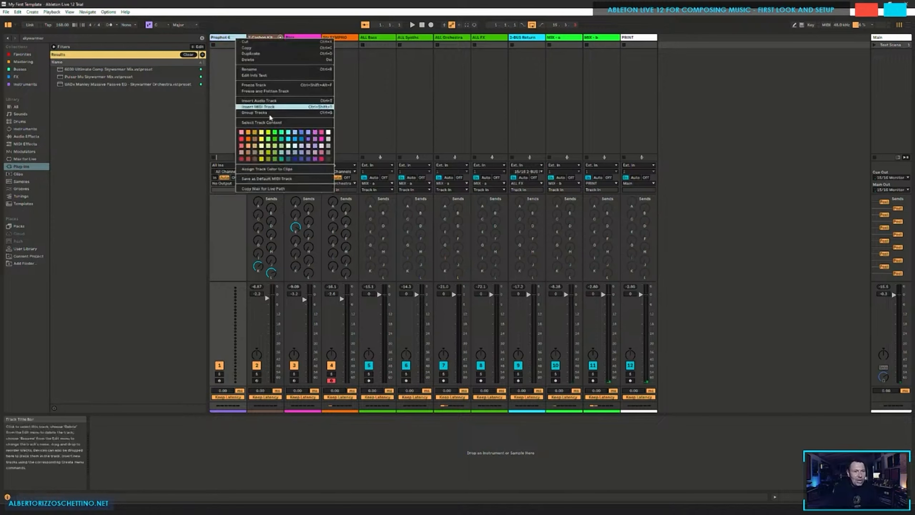
left_click(302, 139)
right_click(235, 38)
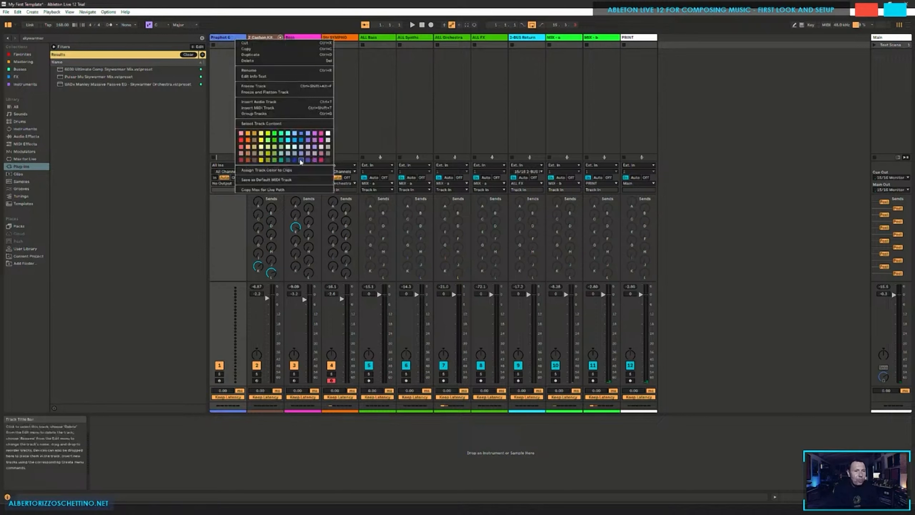
left_click(300, 161)
right_click(238, 37)
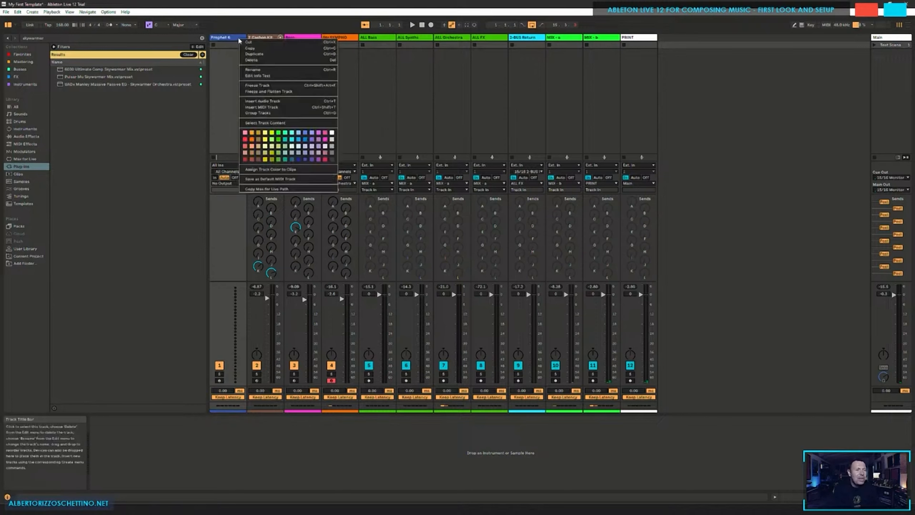
left_click(319, 133)
key("ctrl+s")
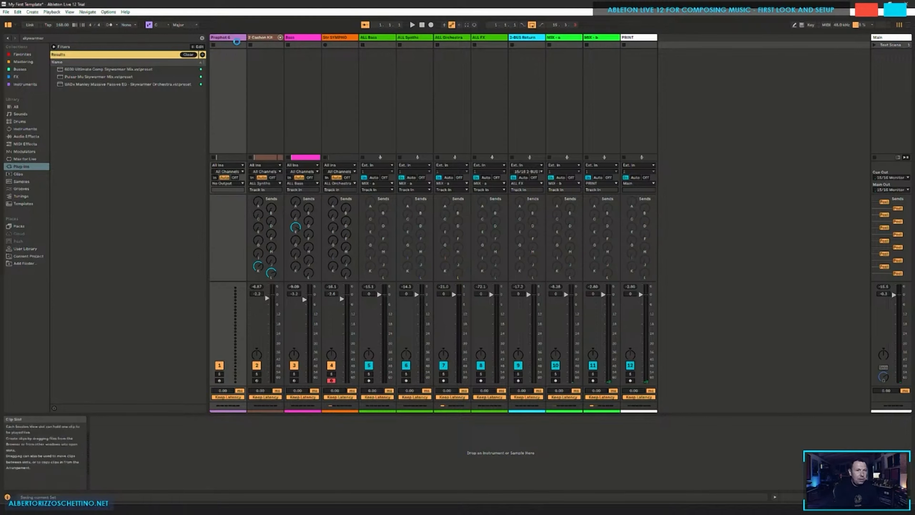
Step: Return the Prophet 6 track's colour to dark purple and save the set
right_click(236, 37)
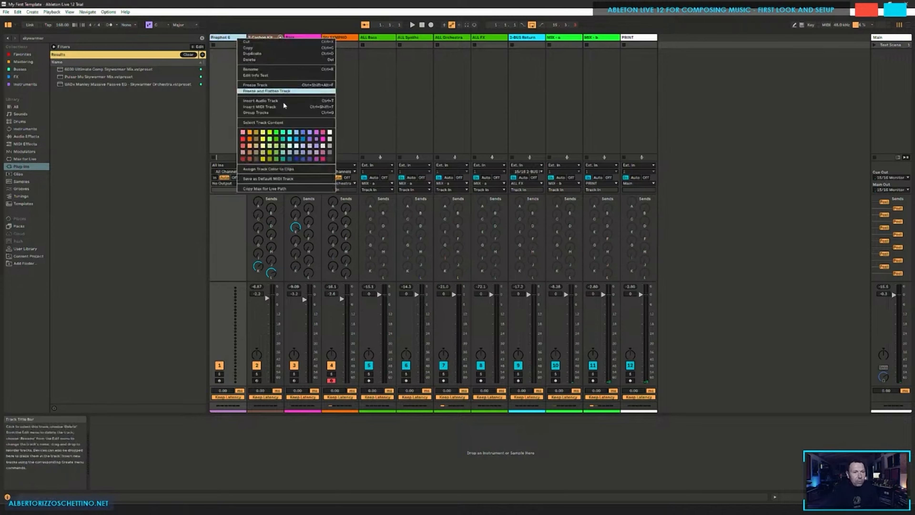
left_click(309, 159)
left_click(265, 86)
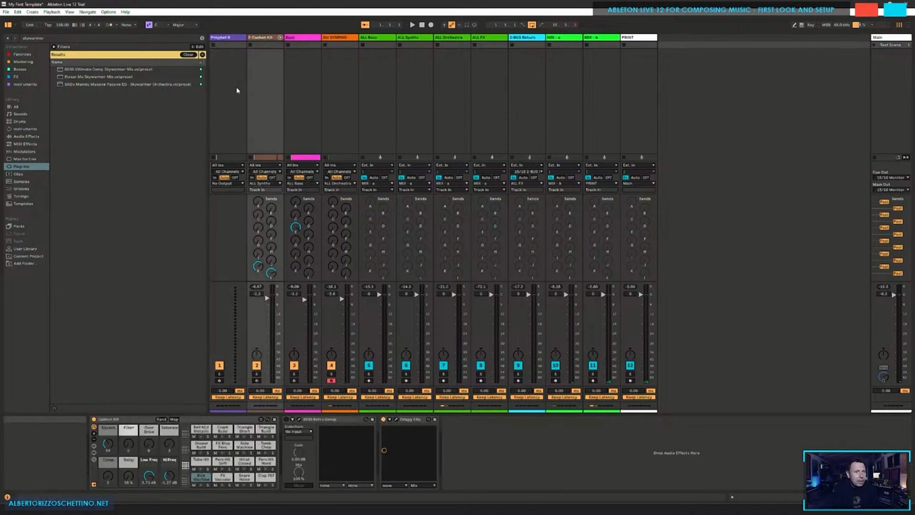
left_click(235, 87)
key("ctrl+s")
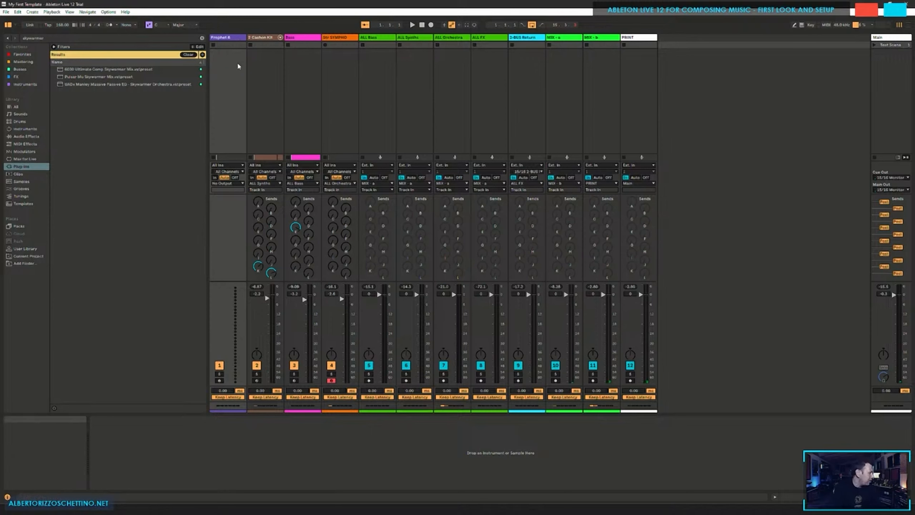
left_click(271, 69)
left_click(227, 72)
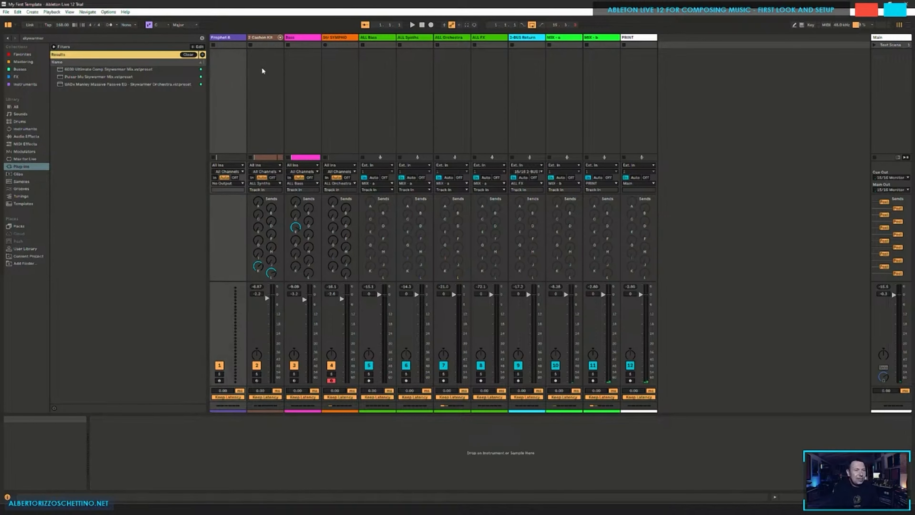
left_click(262, 68)
left_click(228, 74)
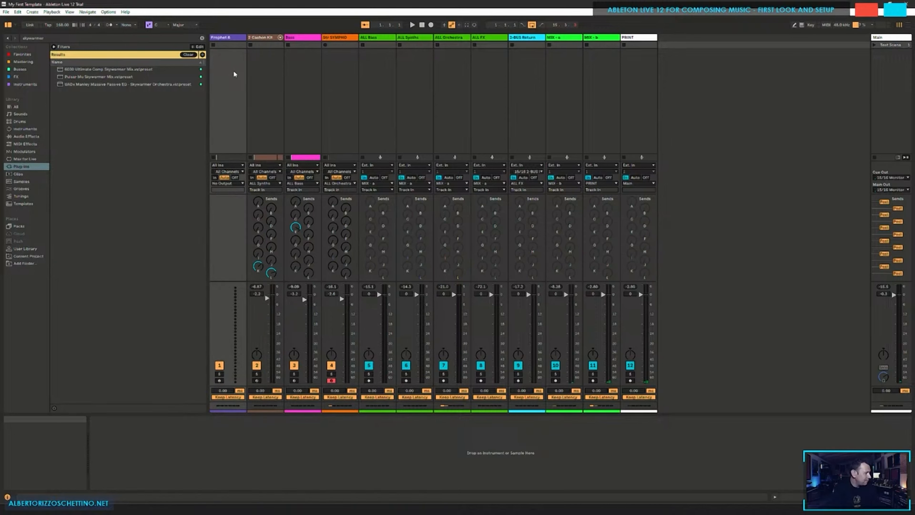
left_click(253, 68)
left_click(223, 79)
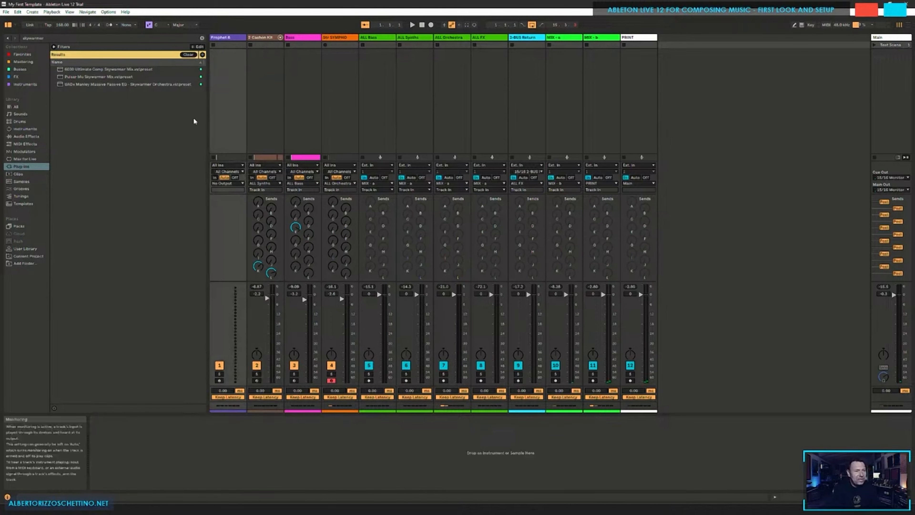
Step: Clear the old browser search, search for "extern" and load External Instrument onto the Prophet 6 track
left_click(188, 54)
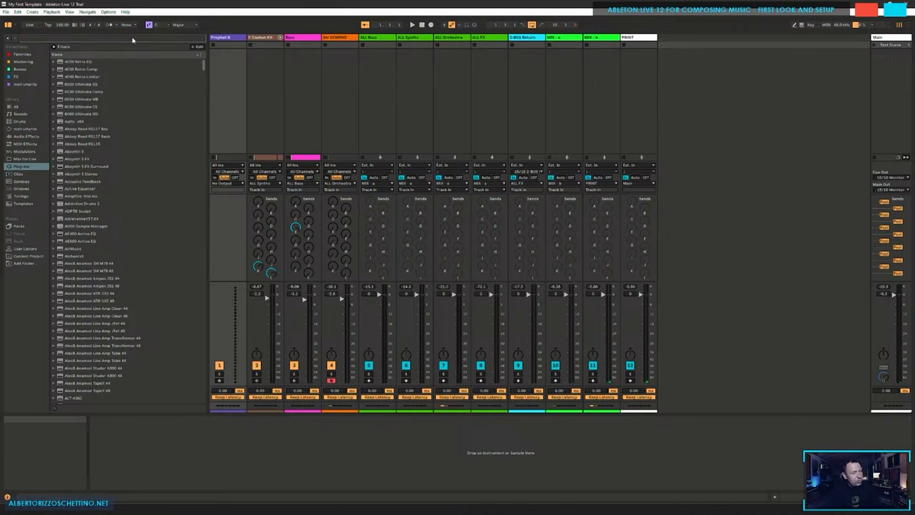
key("ctrl+f")
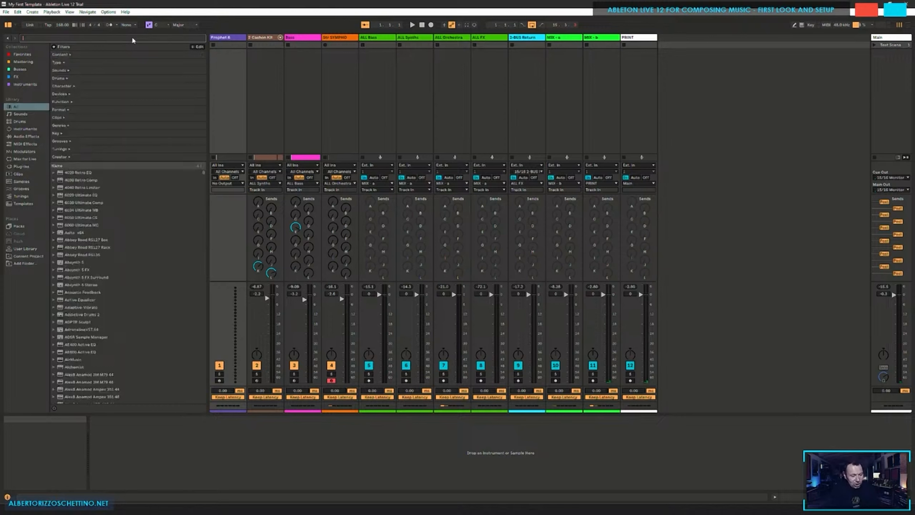
type("exten")
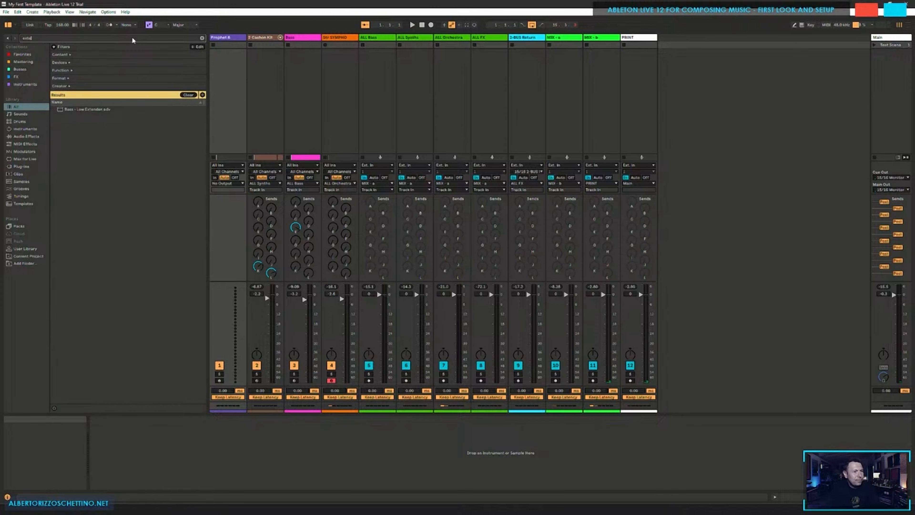
type("rn")
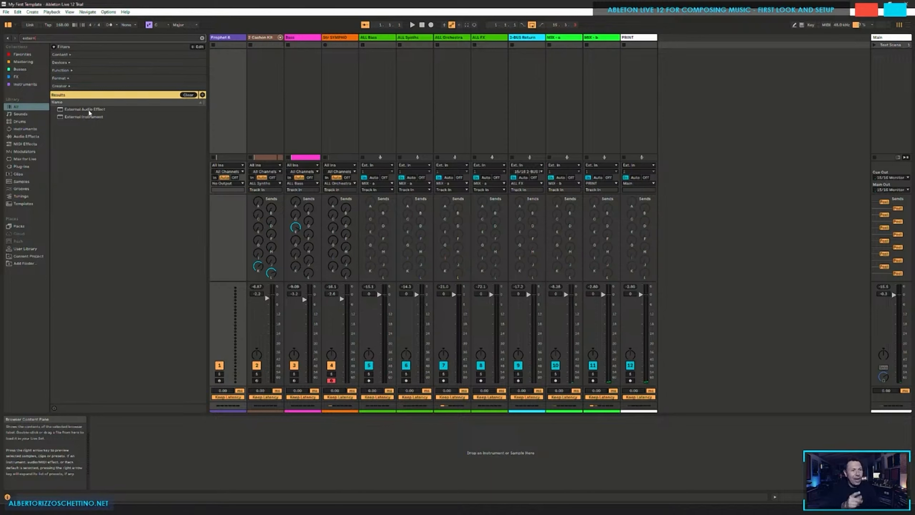
double_click(90, 117)
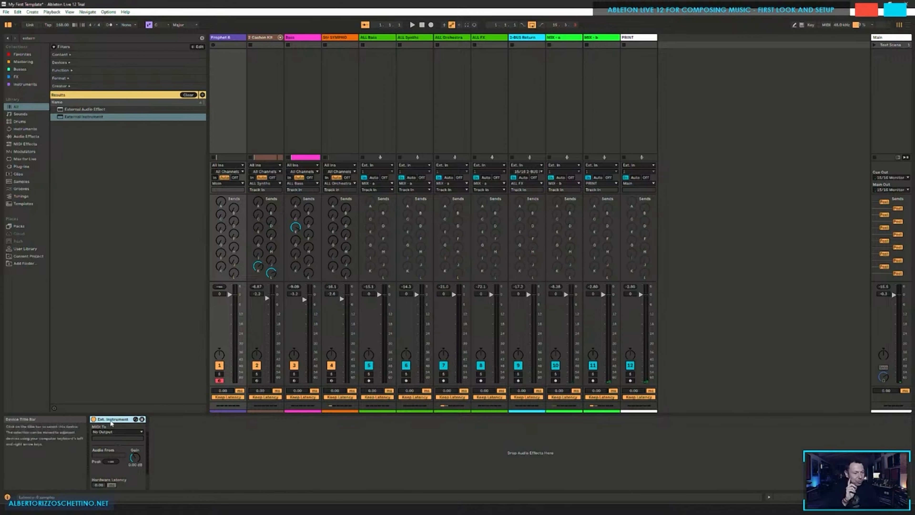
Step: Check which MIDI output destinations the External Instrument on the Prophet 6 track offers
left_click(119, 432)
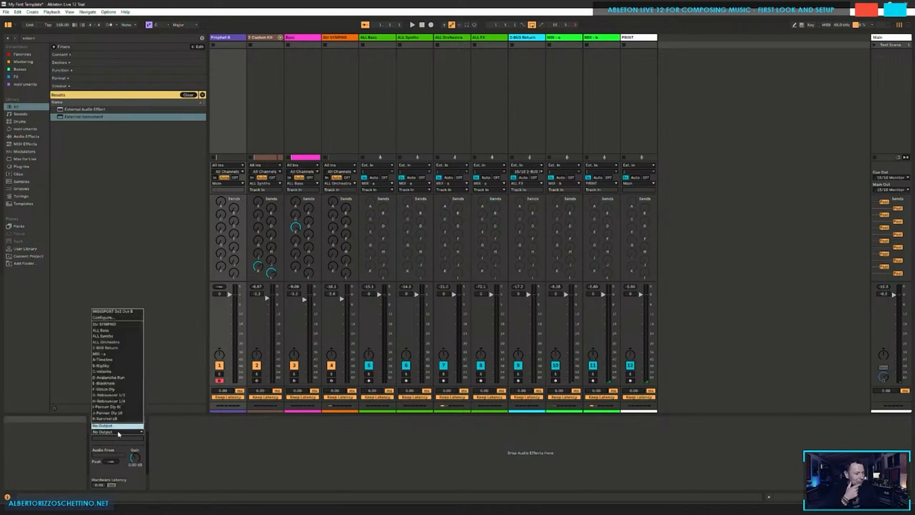
left_click(78, 364)
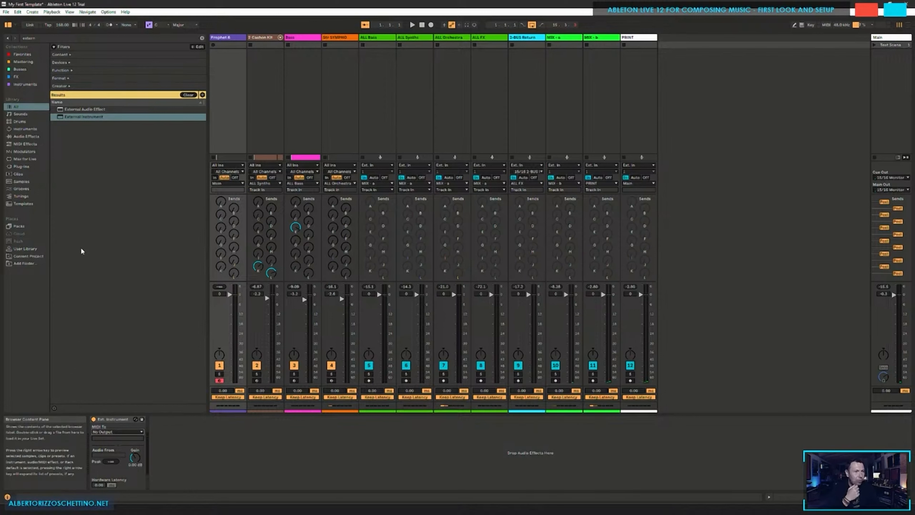
left_click(130, 432)
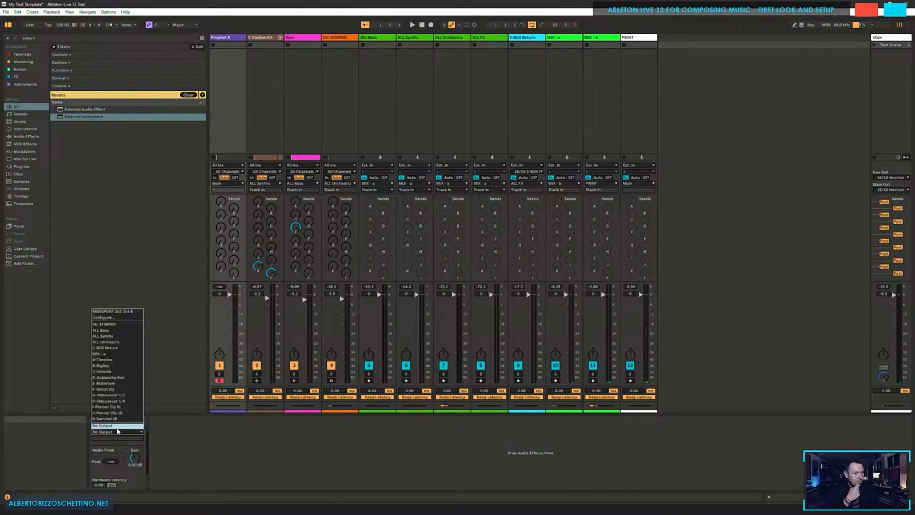
left_click(119, 431)
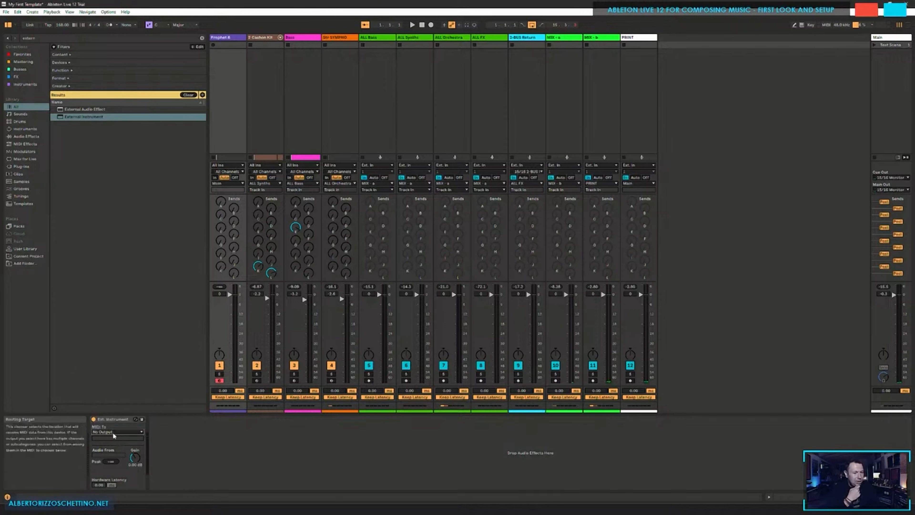
left_click(114, 432)
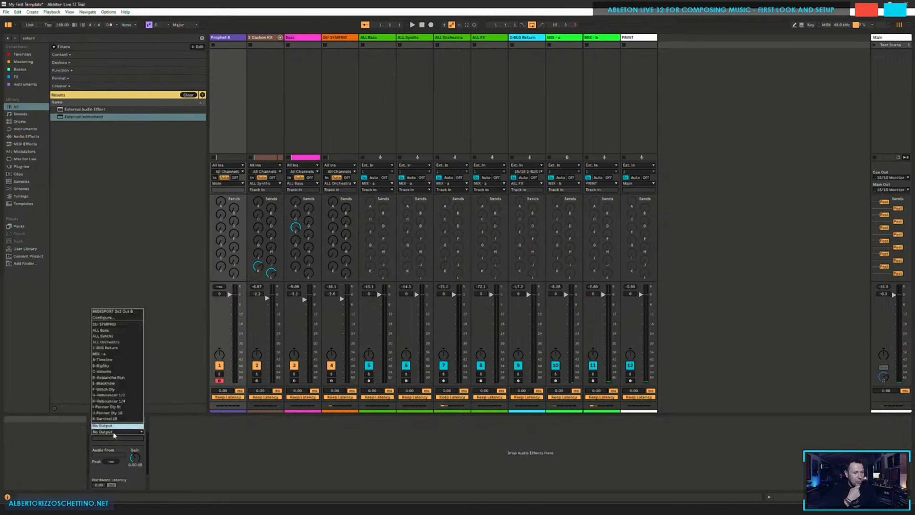
left_click(103, 317)
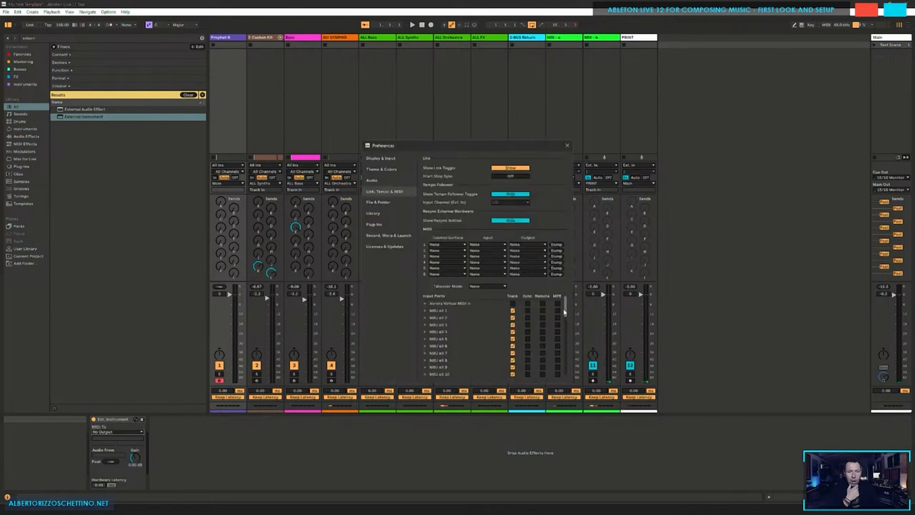
left_click_drag(507, 159, 481, 59)
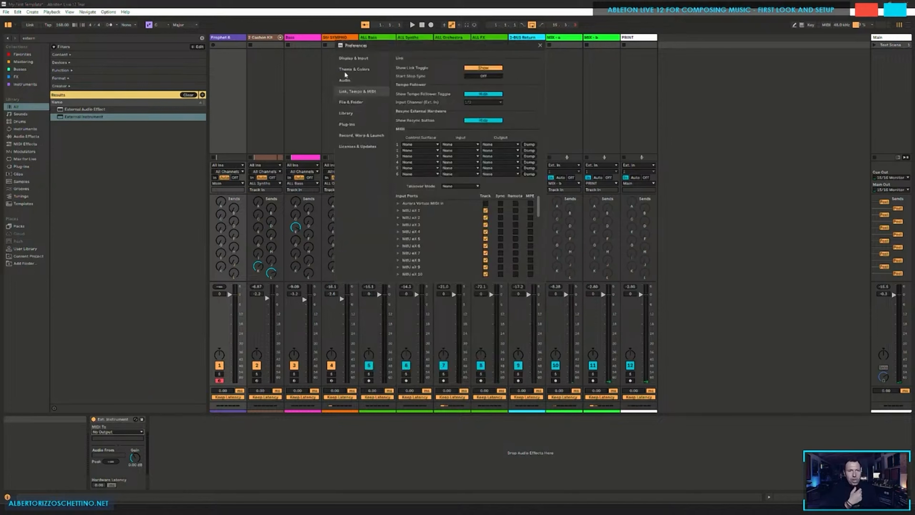
left_click(540, 45)
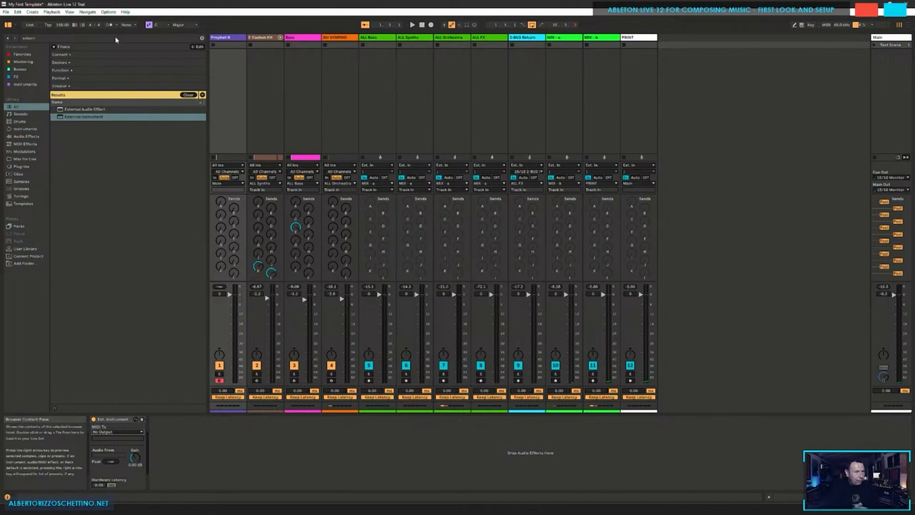
Step: Open the Link, Tempo & MIDI preferences and move the window so the MIDI port list can be worked on
left_click(108, 11)
left_click(130, 268)
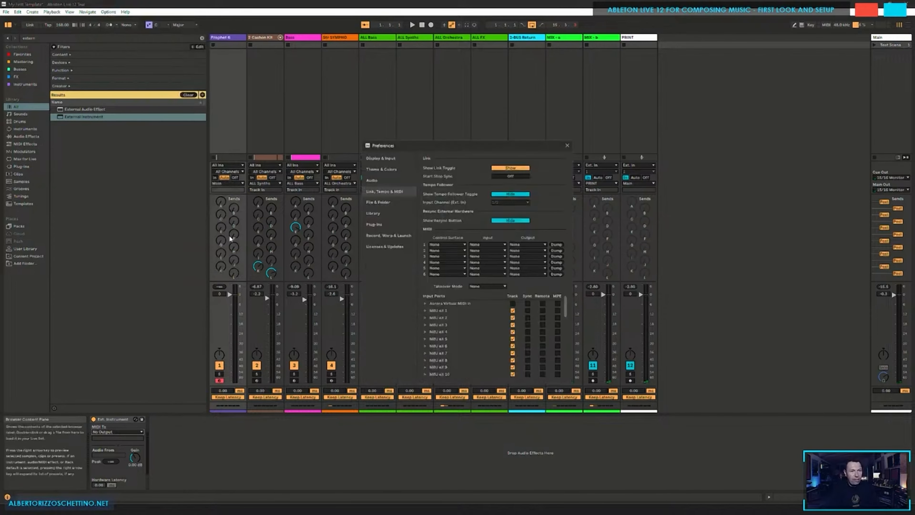
left_click_drag(404, 146, 376, 88)
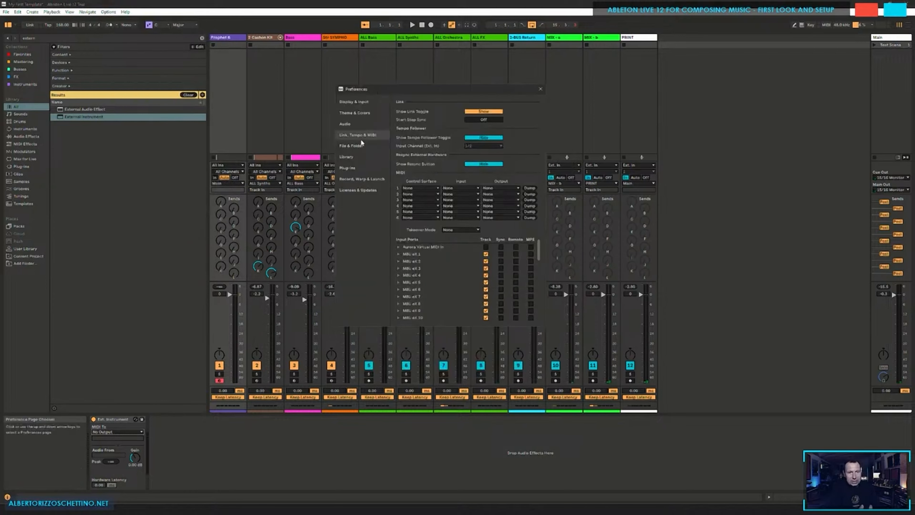
mouse_move(537, 250)
left_mouse_down()
mouse_move(541, 283)
mouse_move(546, 239)
left_mouse_up()
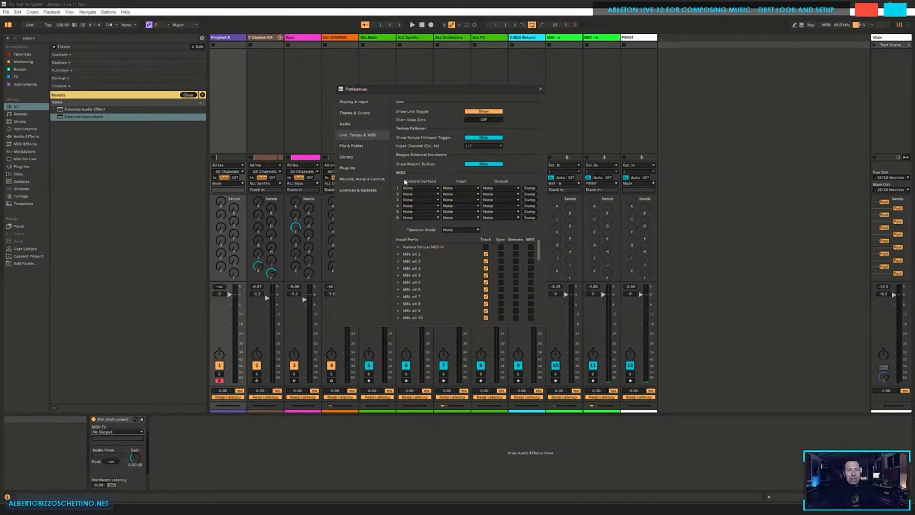
Step: Check the available control surface and Takeover Mode choices and look through the list of MIDI input ports
left_click(434, 188)
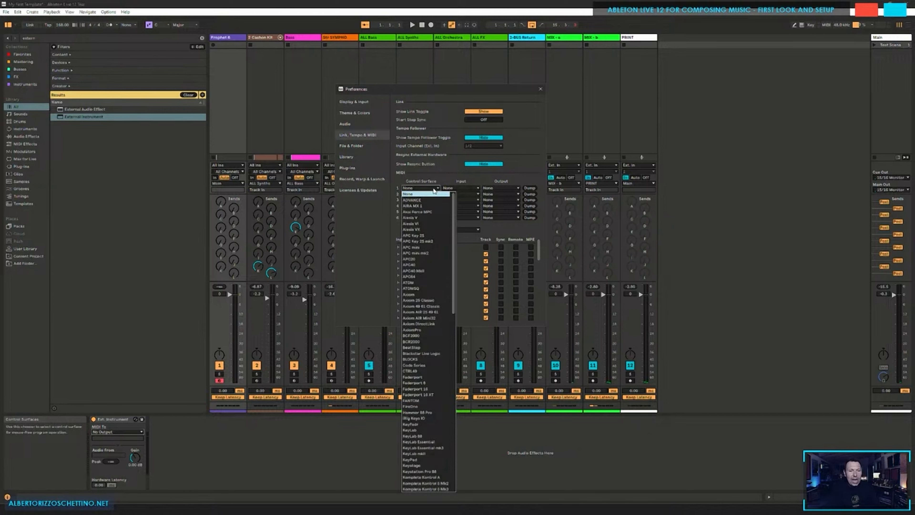
left_click(439, 176)
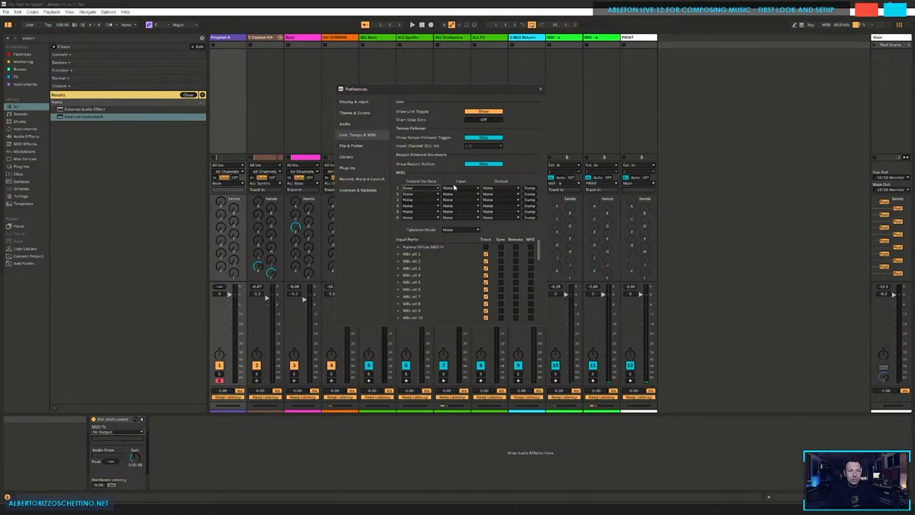
left_click(453, 229)
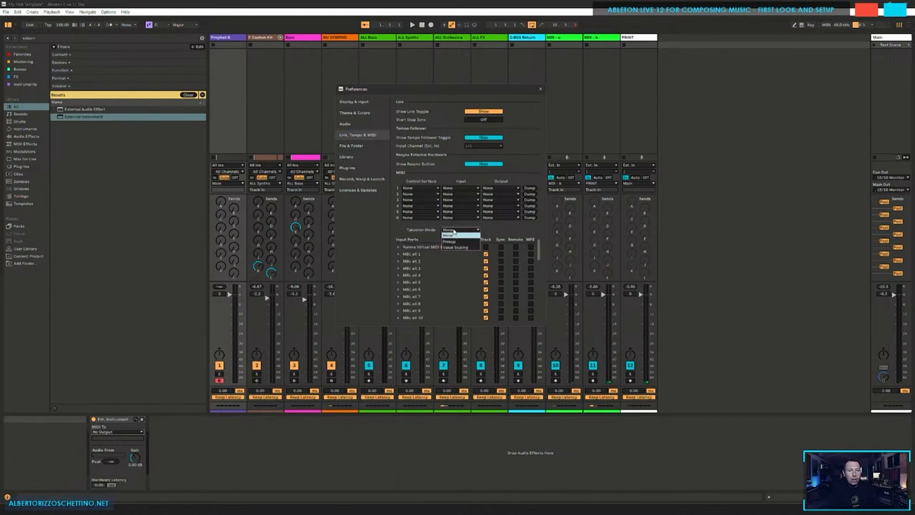
left_click(446, 233)
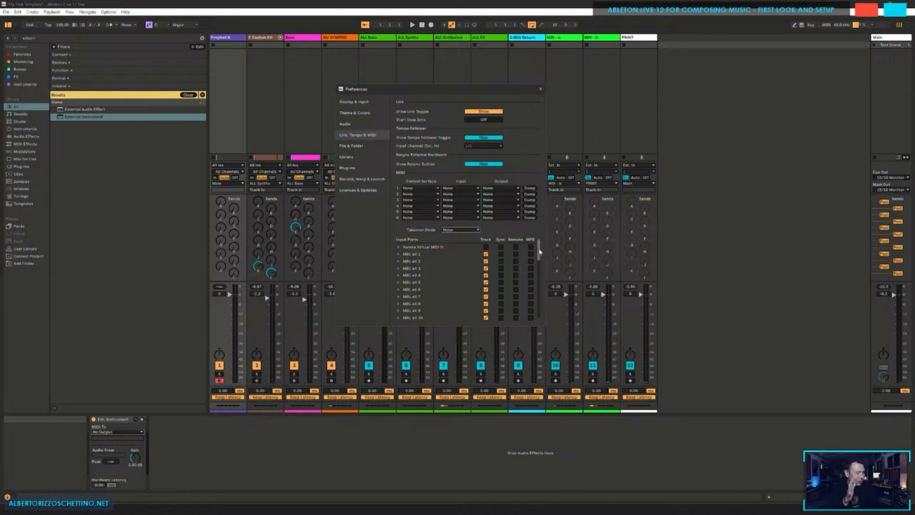
left_click_drag(538, 249, 542, 268)
scroll(541, 267, "up", 5)
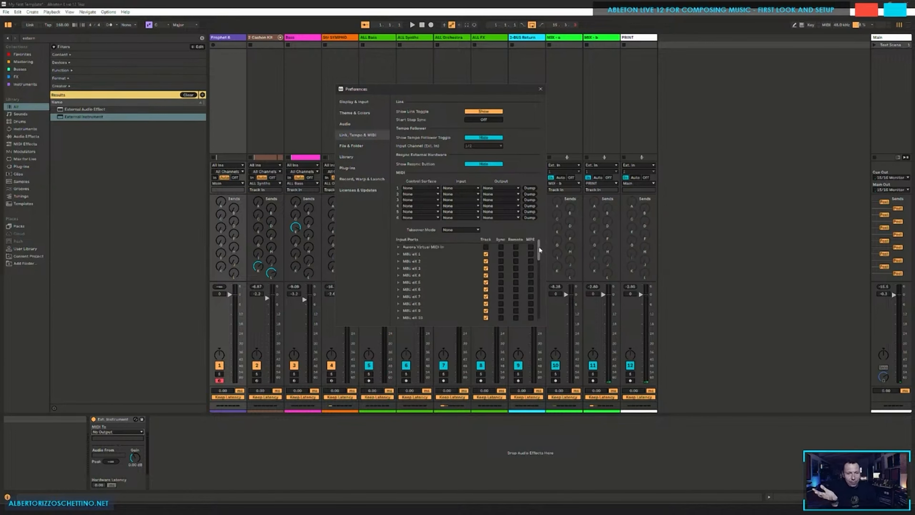
mouse_move(538, 246)
left_mouse_down()
mouse_move(536, 305)
mouse_move(538, 248)
left_mouse_up()
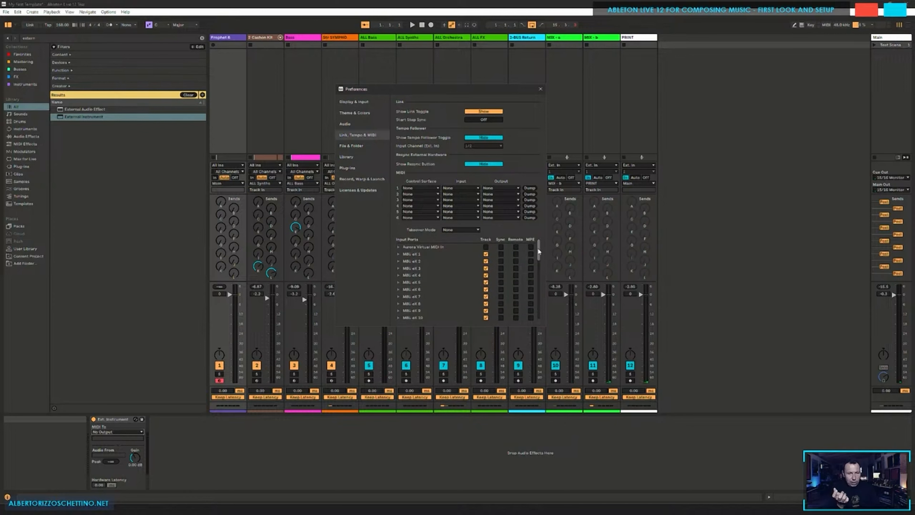
mouse_move(537, 248)
left_mouse_down()
mouse_move(537, 305)
mouse_move(542, 249)
left_mouse_up()
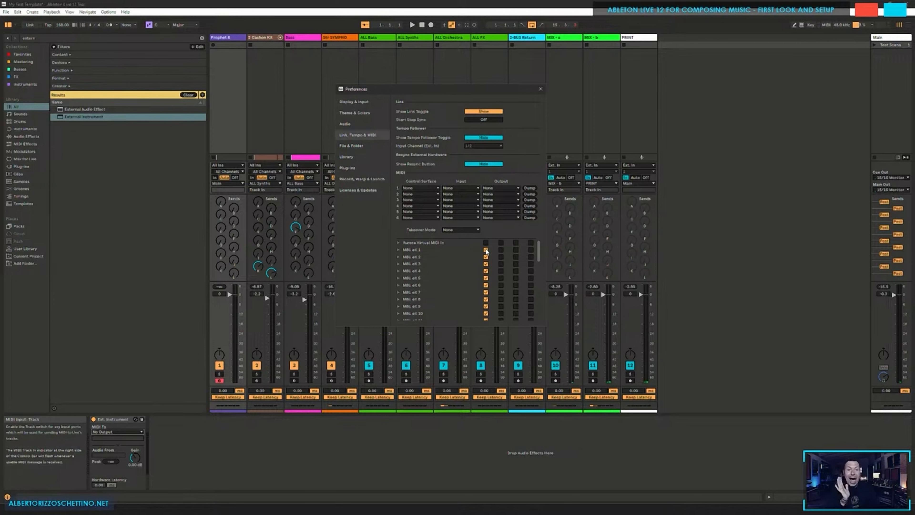
left_click_drag(539, 253, 539, 245)
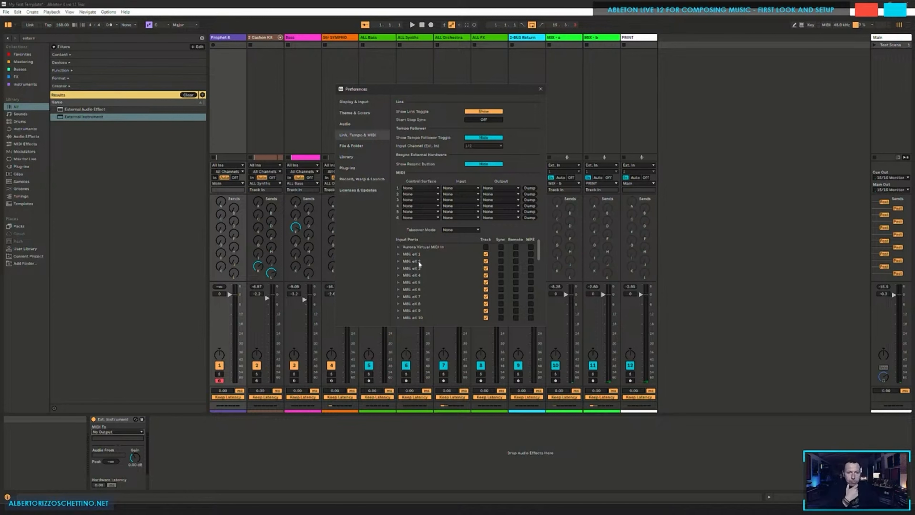
Step: Disable Track for the even-numbered M8U eX MIDI input ports from 2 through 16
left_click(485, 261)
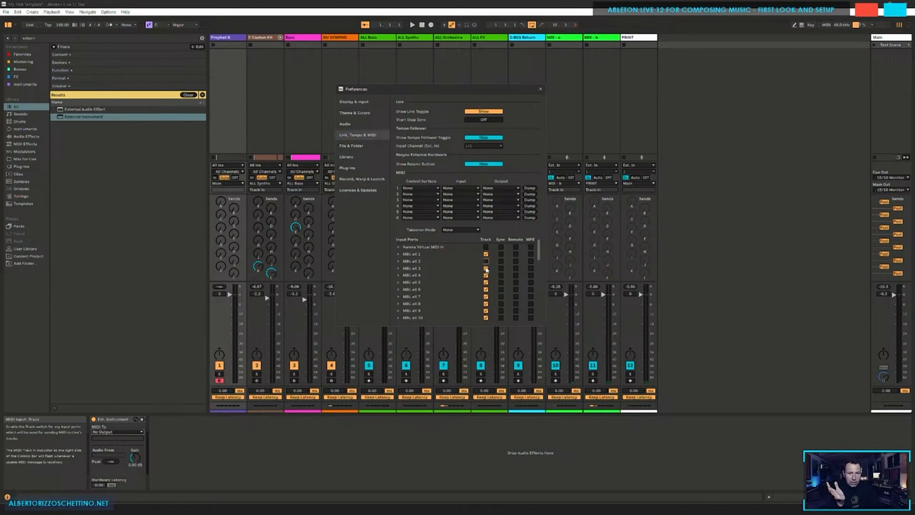
left_click(485, 276)
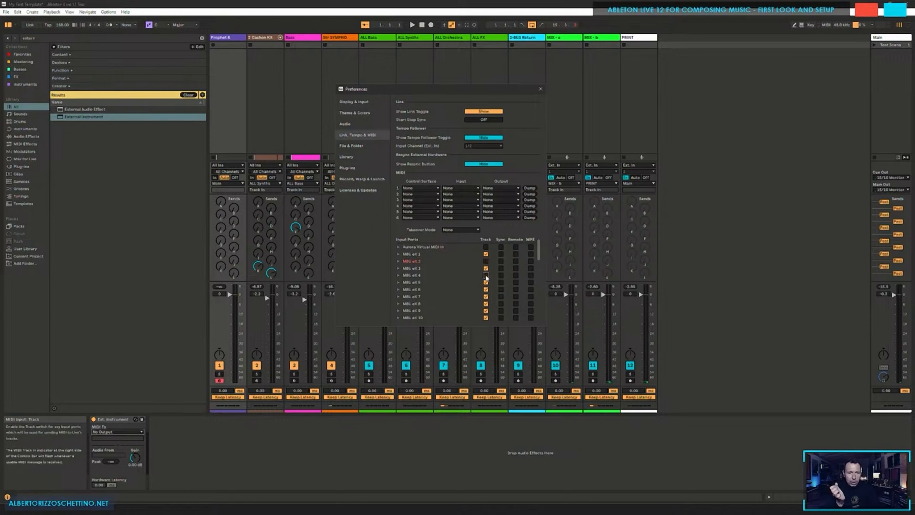
left_click(486, 290)
left_click(485, 303)
left_click(485, 317)
scroll(537, 257, "down", 3)
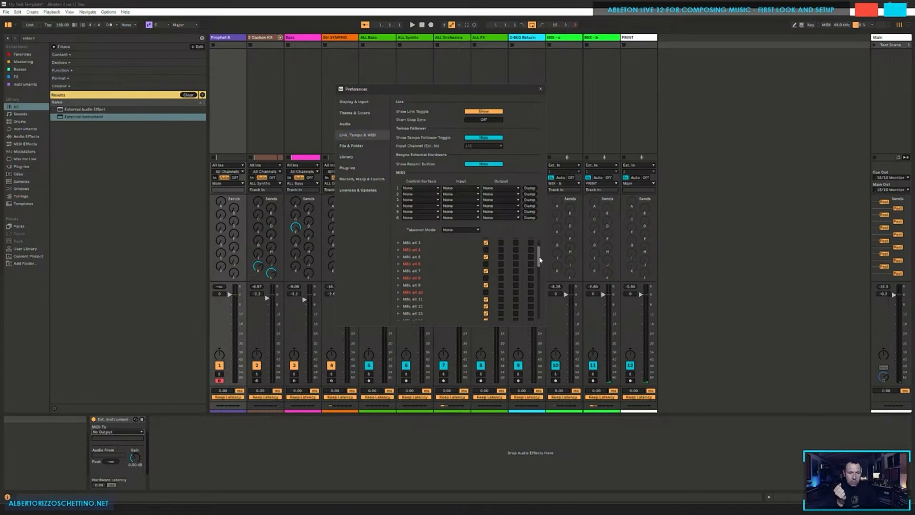
left_click(485, 285)
left_click(486, 299)
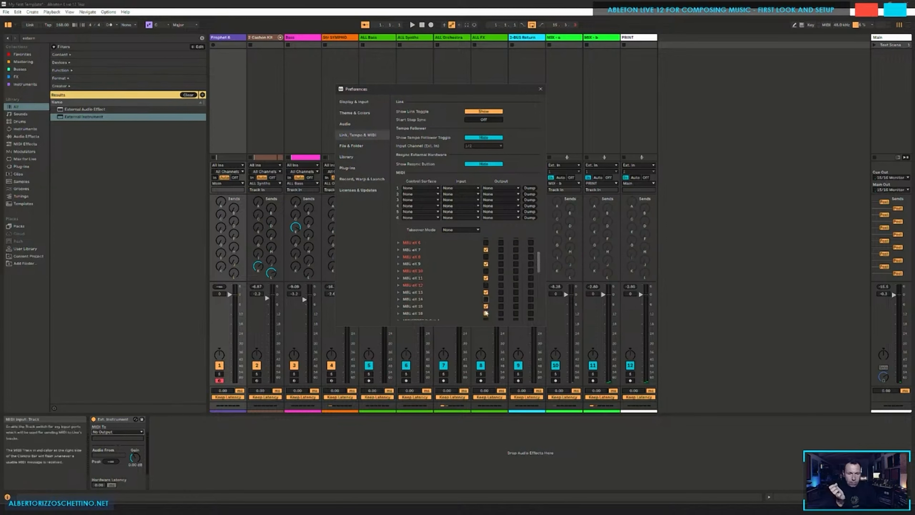
left_click(486, 313)
Step: Enable Track for the MIDISPORT 2x2 In B input port
left_click_drag(538, 264, 539, 282)
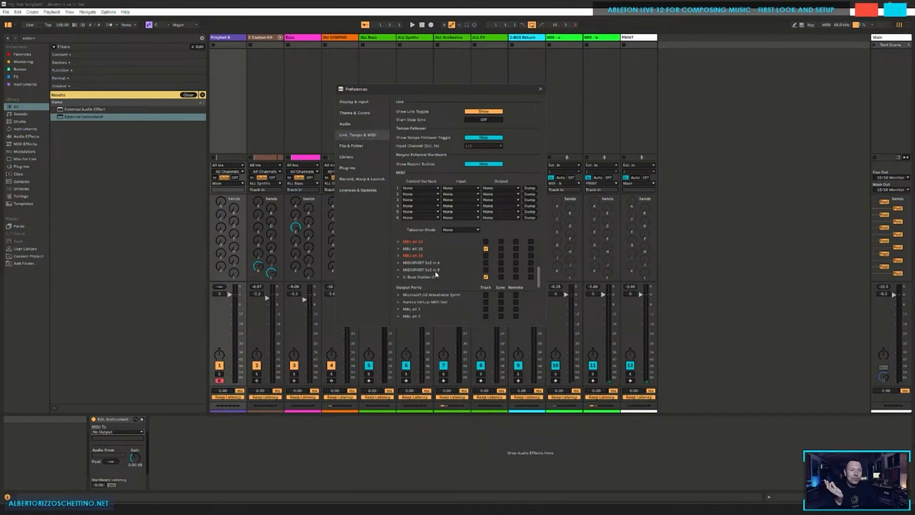
left_click(485, 270)
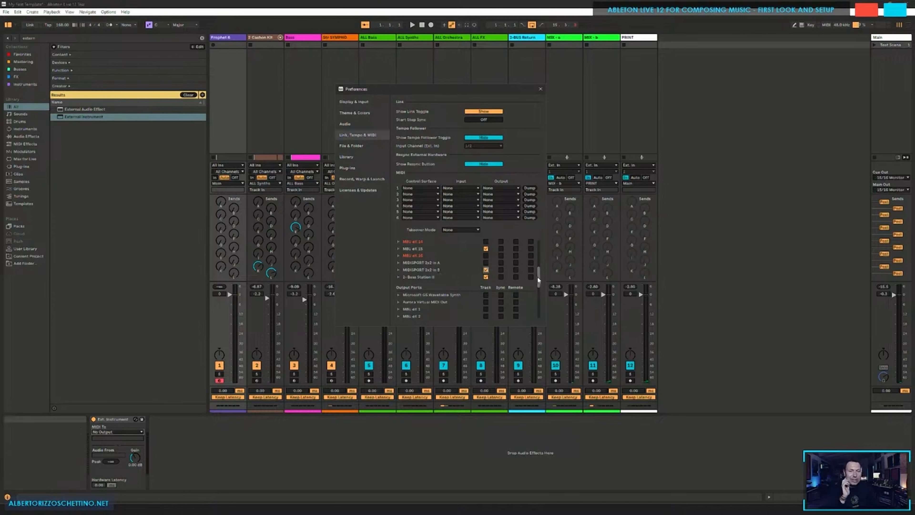
left_click_drag(536, 276, 539, 279)
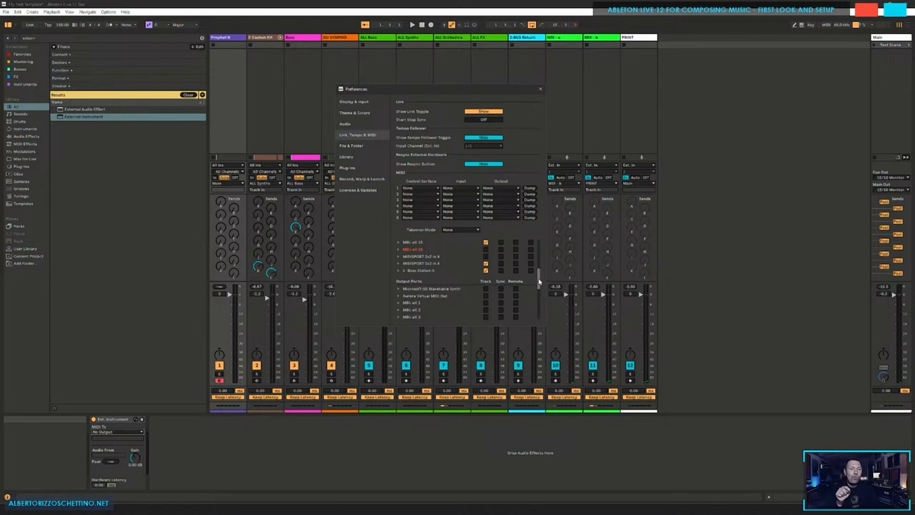
Step: Examine the clock and sync settings of the Bass Station II input port, collapsing its details again
left_click(398, 270)
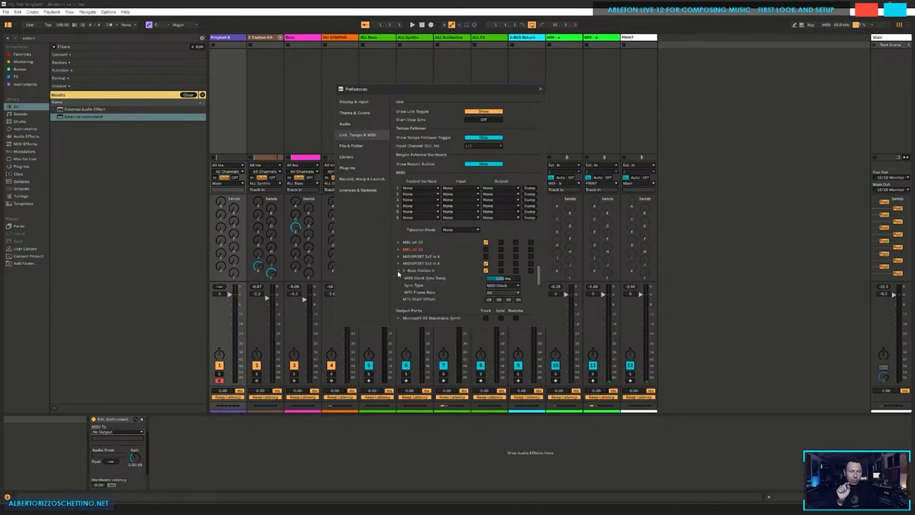
left_click(398, 270)
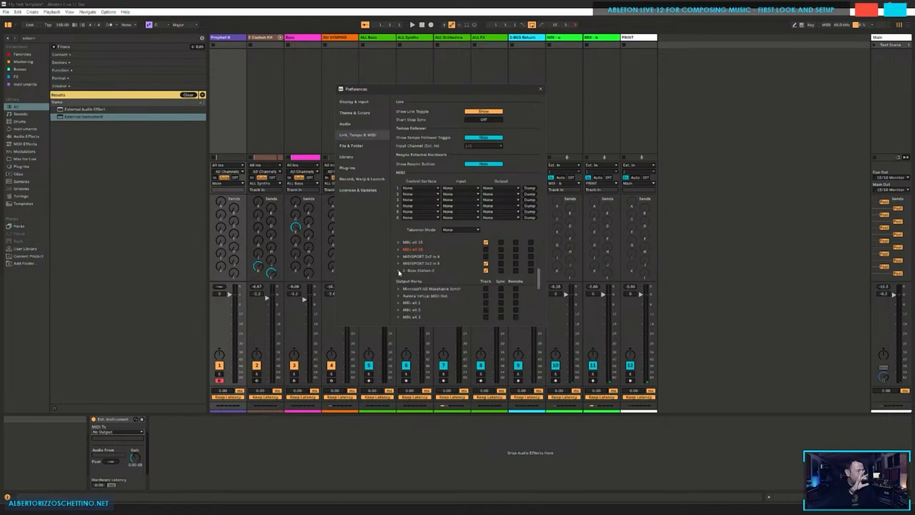
left_click(398, 271)
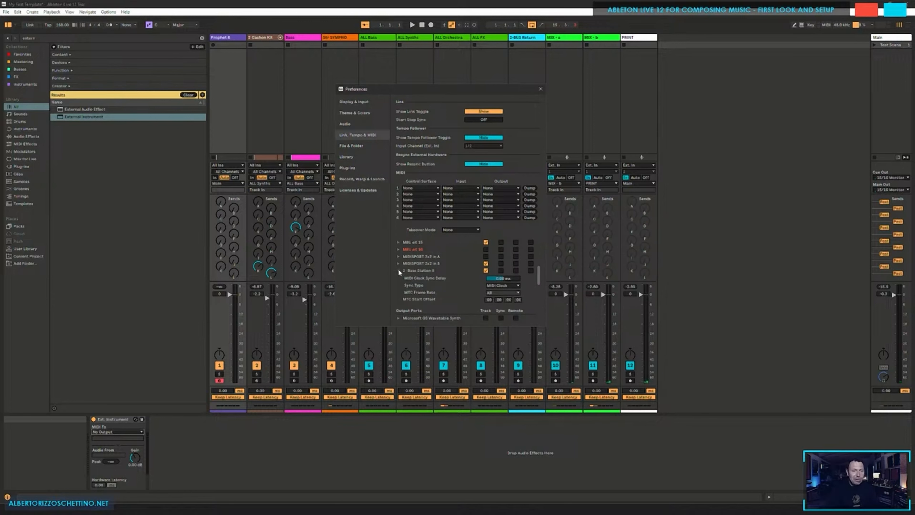
left_click(398, 269)
Step: Enable Track and Sync for the Bass Station II MIDI output port
left_click_drag(537, 275, 530, 308)
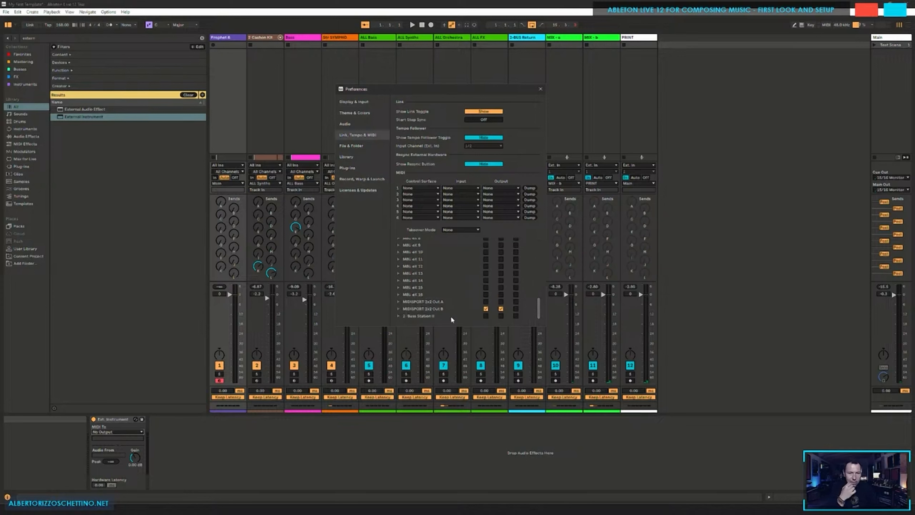
mouse_move(539, 309)
left_mouse_down()
mouse_move(538, 285)
mouse_move(540, 311)
left_mouse_up()
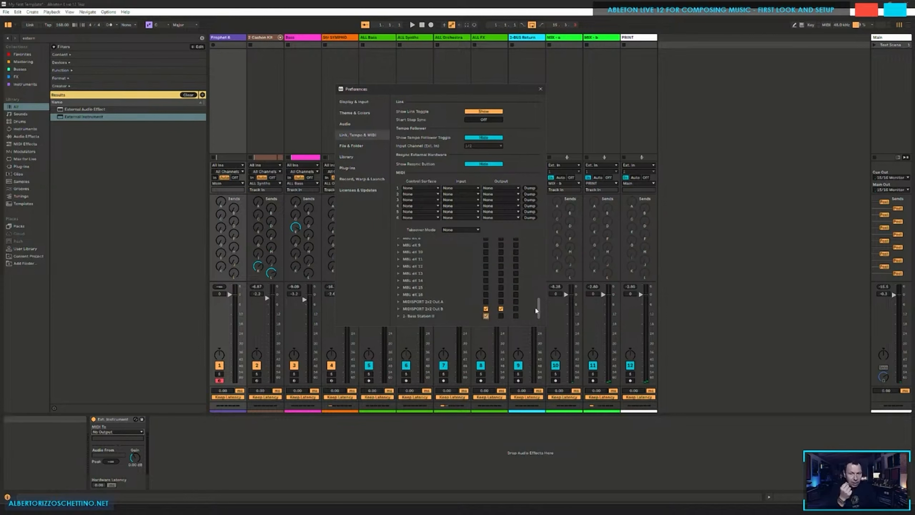
mouse_move(538, 309)
left_mouse_down()
mouse_move(539, 282)
mouse_move(540, 312)
left_mouse_up()
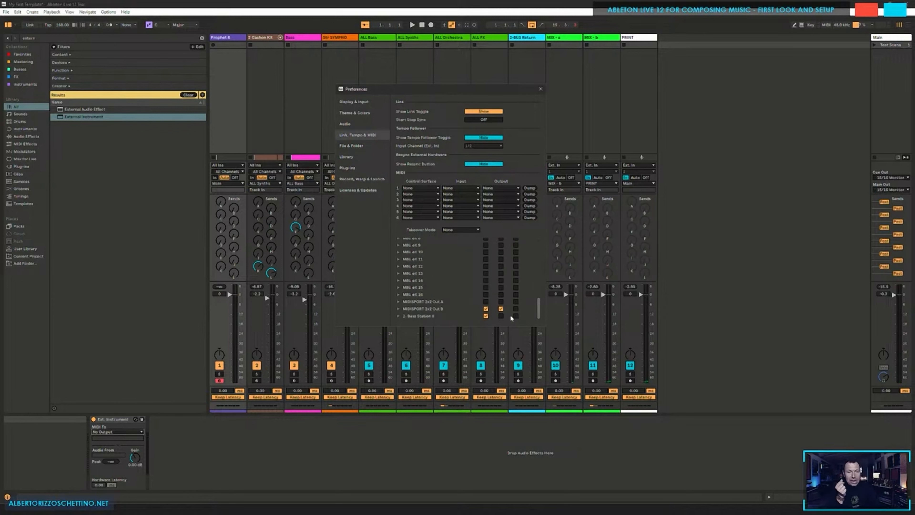
left_click(501, 316)
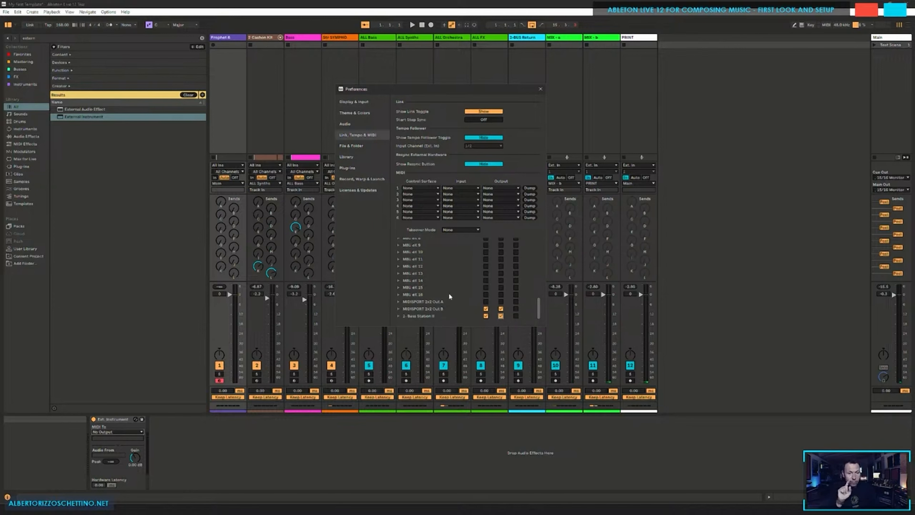
Step: Enable Track for the even-numbered M8U eX MIDI output ports from 2 through 16
left_click_drag(536, 302, 536, 288)
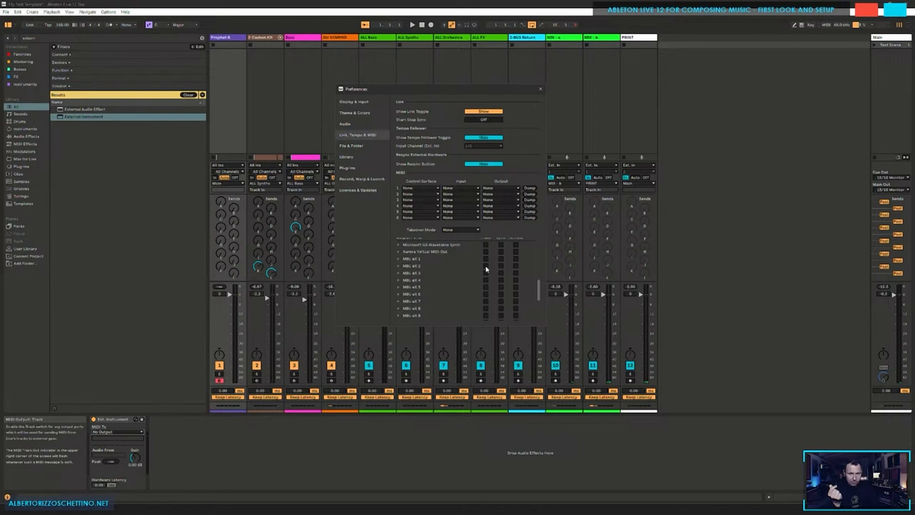
left_click_drag(539, 285, 539, 284)
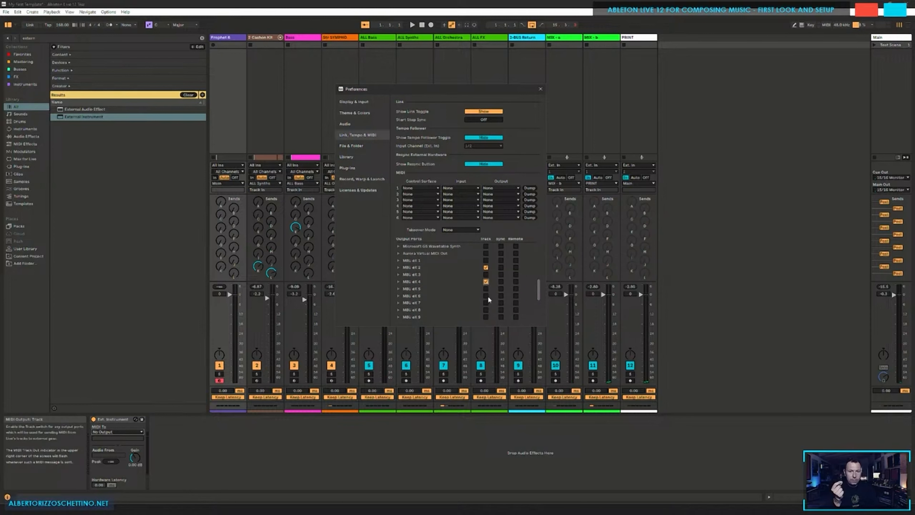
scroll(539, 295, "down", 2)
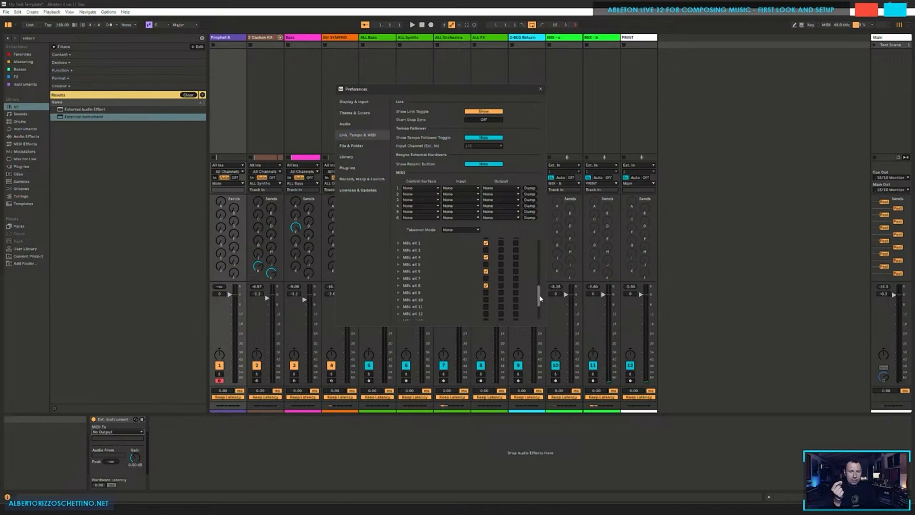
left_click(486, 292)
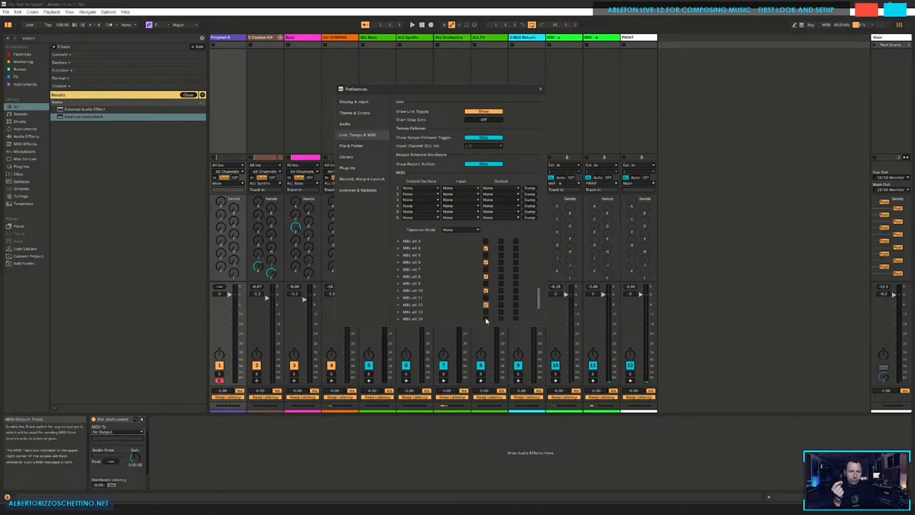
scroll(538, 305, "down", 2)
left_click(486, 305)
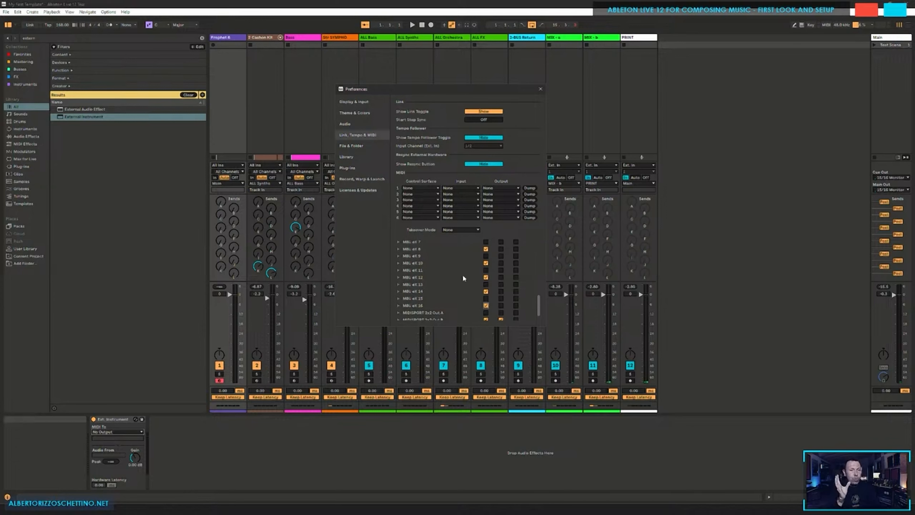
Step: Enable Sync for the even-numbered M8U eX MIDI output ports from 2 through 16
left_click_drag(540, 303, 541, 283)
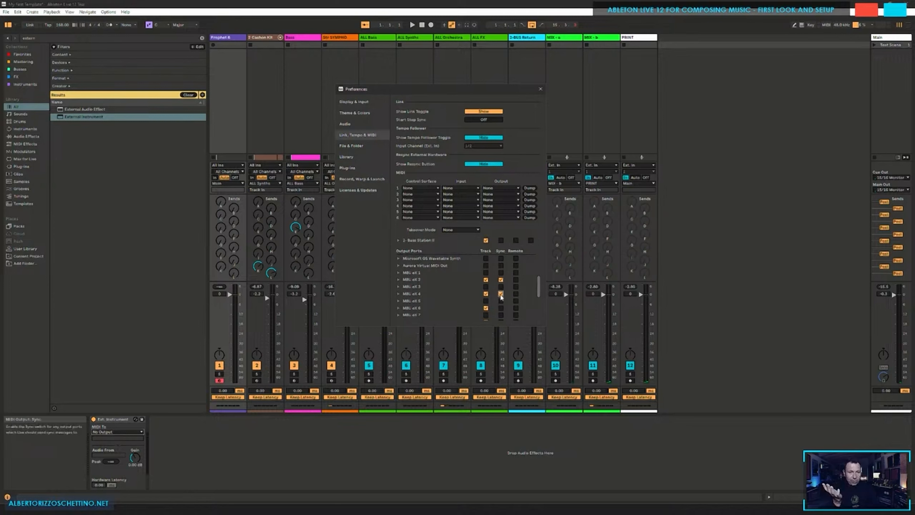
scroll(518, 290, "down", 3)
left_click(501, 270)
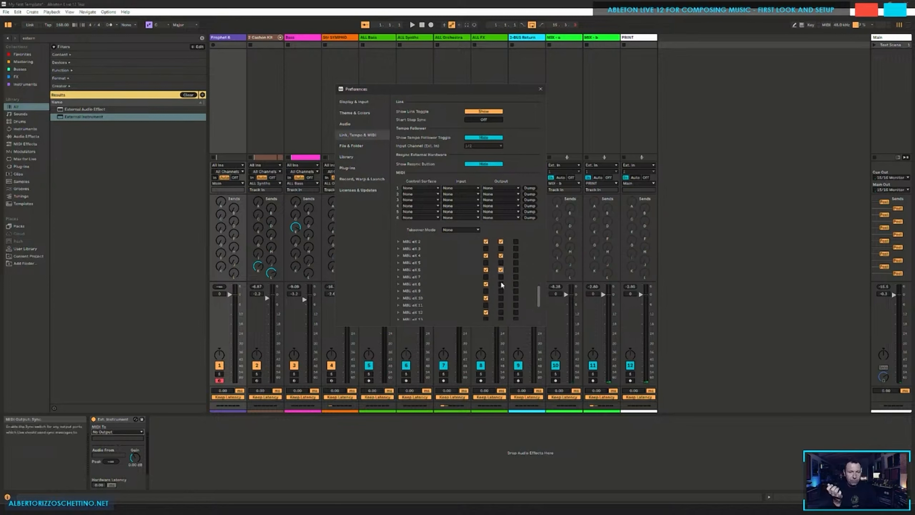
left_click(500, 284)
left_click(500, 298)
scroll(501, 293, "down", 3)
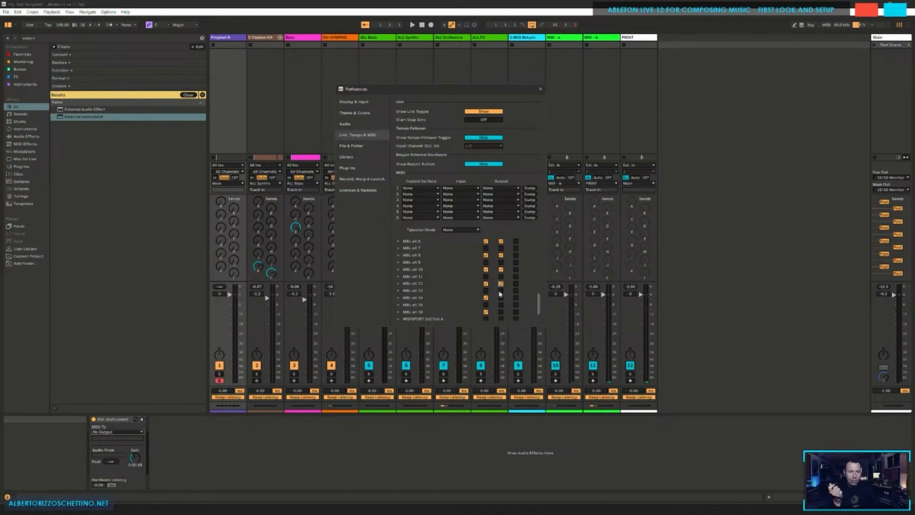
left_click(500, 298)
scroll(537, 310, "down", 1)
left_click(500, 308)
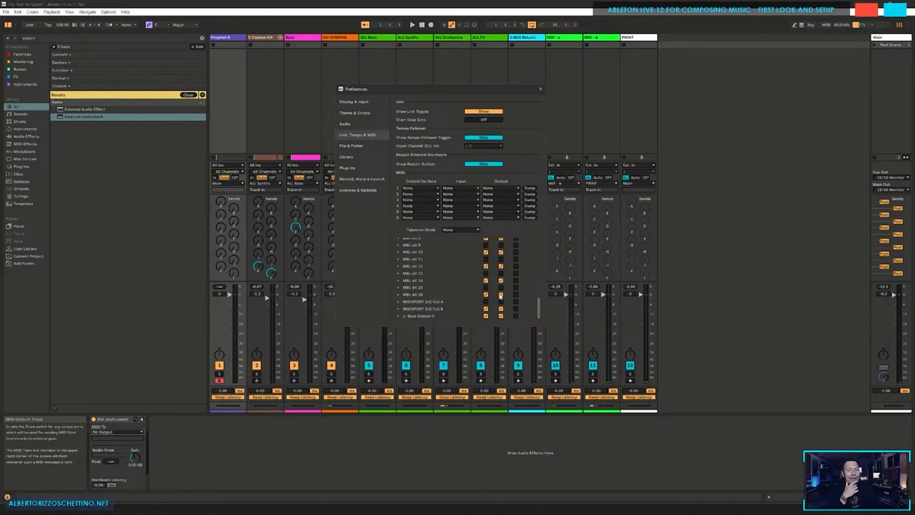
Step: Review the enabled MIDI output and input ports and close the preferences
left_click_drag(538, 306, 537, 284)
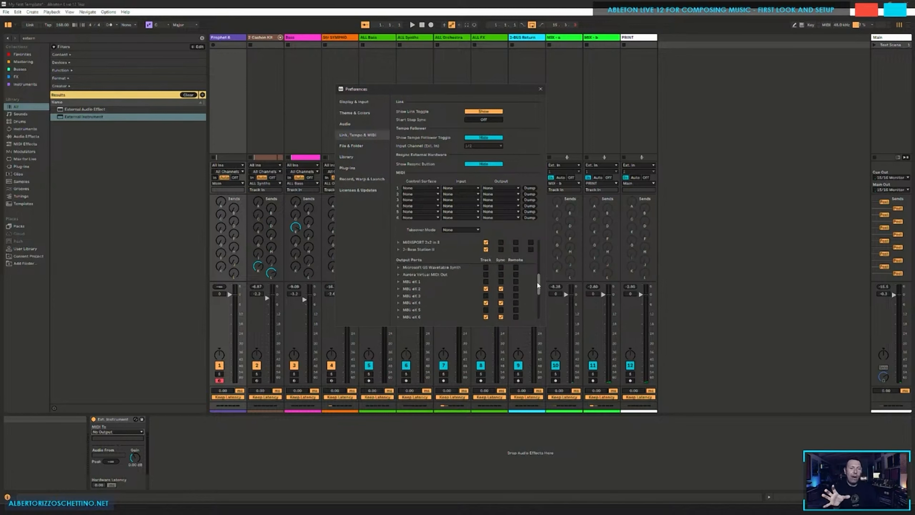
mouse_move(537, 281)
left_mouse_down()
mouse_move(534, 310)
mouse_move(532, 282)
left_mouse_up()
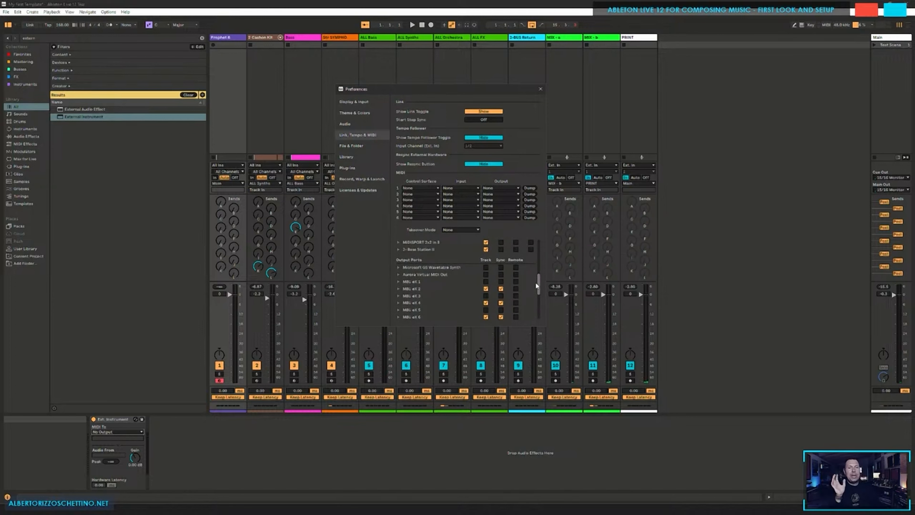
left_click_drag(535, 282, 541, 241)
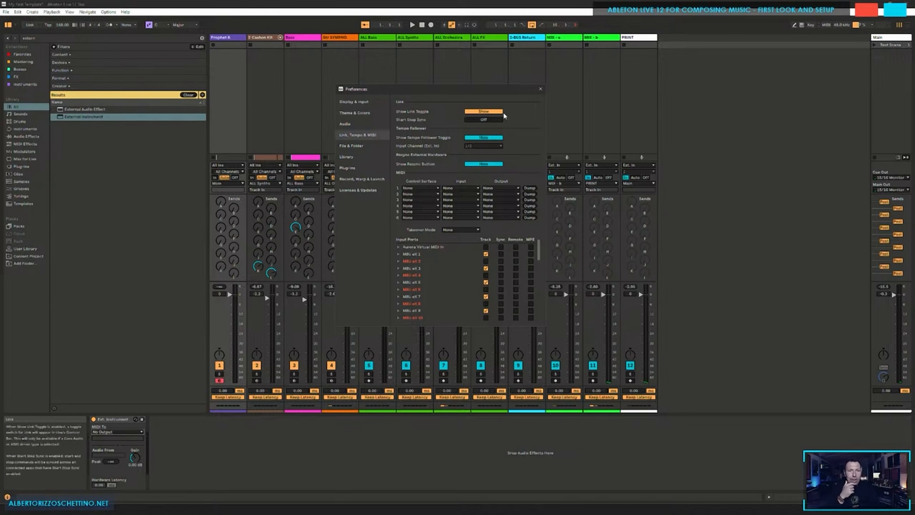
left_click(540, 90)
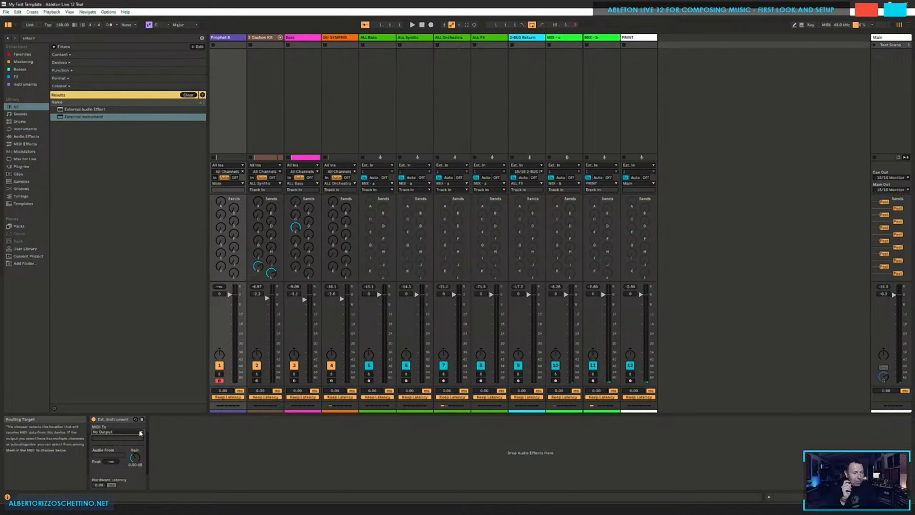
Step: Examine the MIDI To destinations available for the External Instrument on the Prophet 6 track
left_click(141, 433)
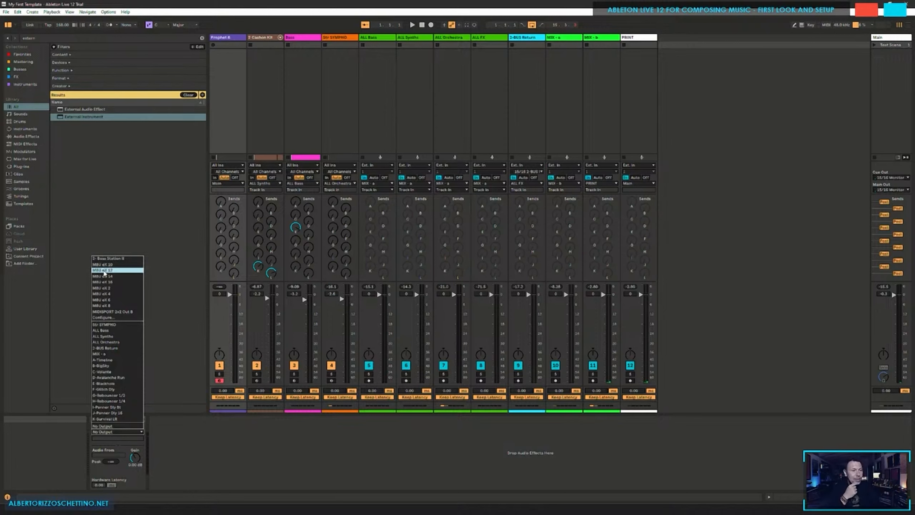
left_click(109, 219)
left_click(117, 431)
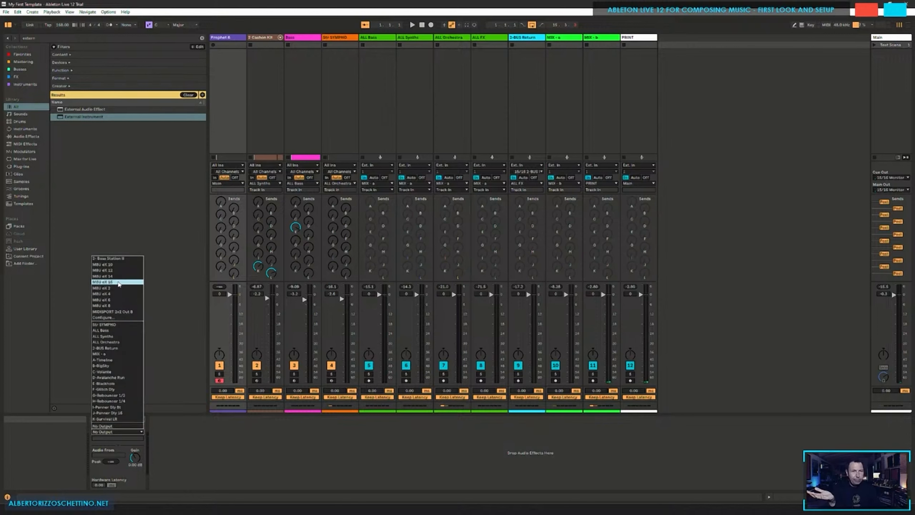
left_click(150, 221)
Step: Disable Track for the M8U eX 16 MIDI output port and close the preferences
key("ctrl+comma")
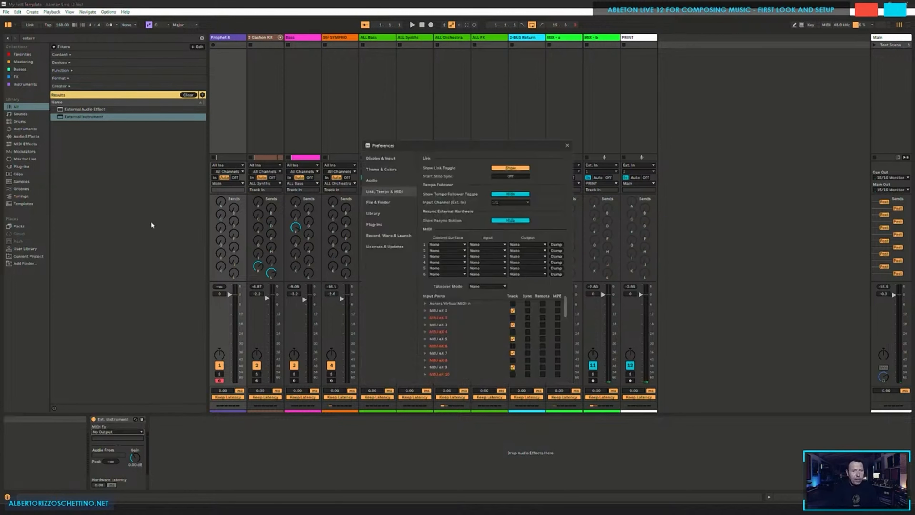
left_click_drag(568, 308, 559, 340)
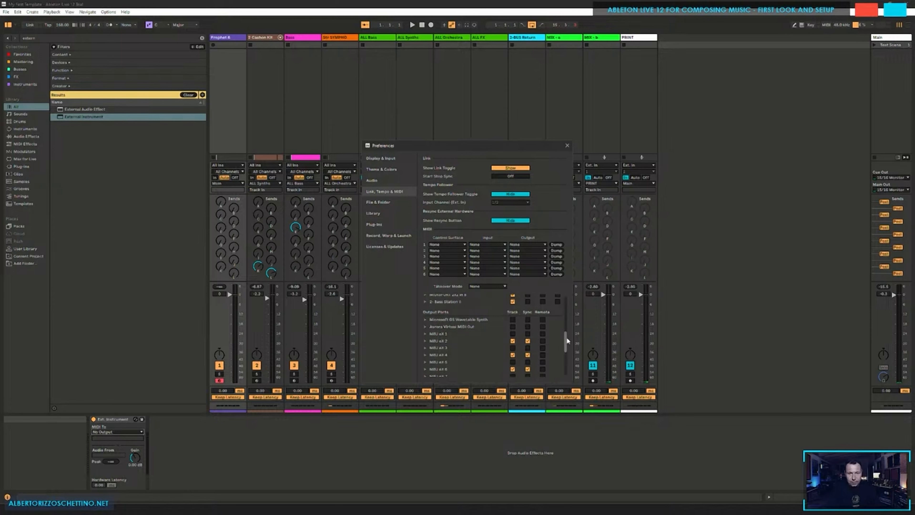
left_click_drag(566, 337, 563, 366)
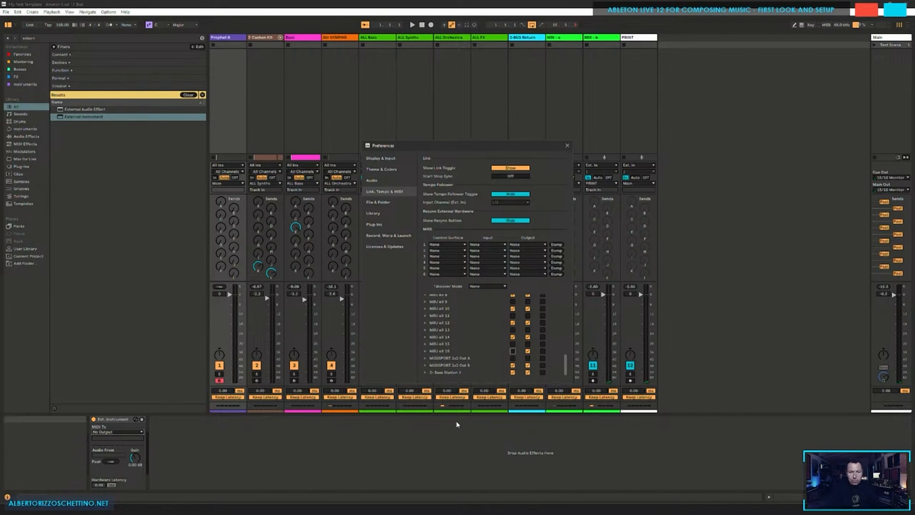
left_click(567, 146)
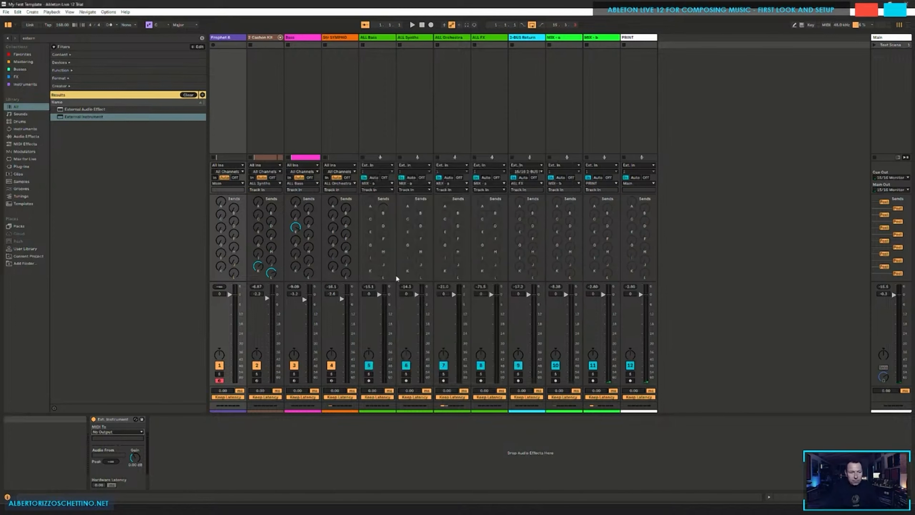
Step: Route the External Instrument's MIDI To output to M8U eX 12, keeping it on Ch. 1
left_click(117, 431)
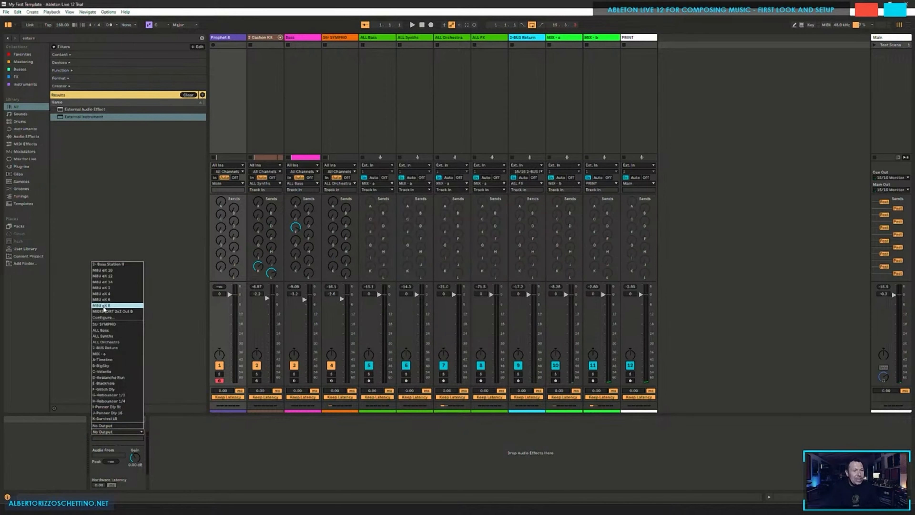
left_click(108, 276)
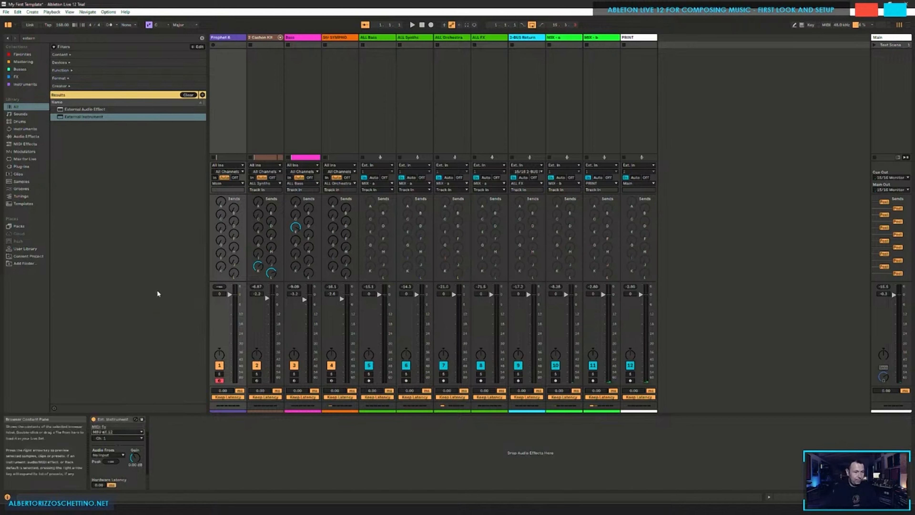
left_click(140, 438)
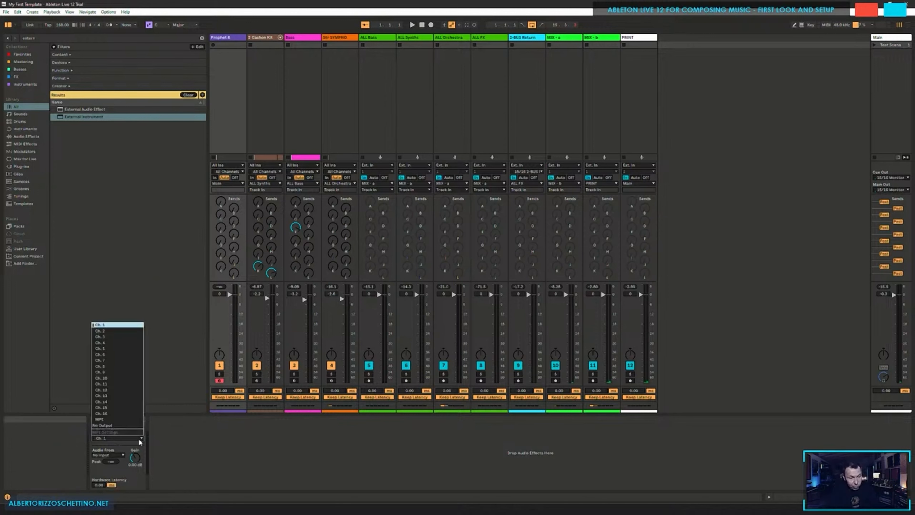
left_click(185, 451)
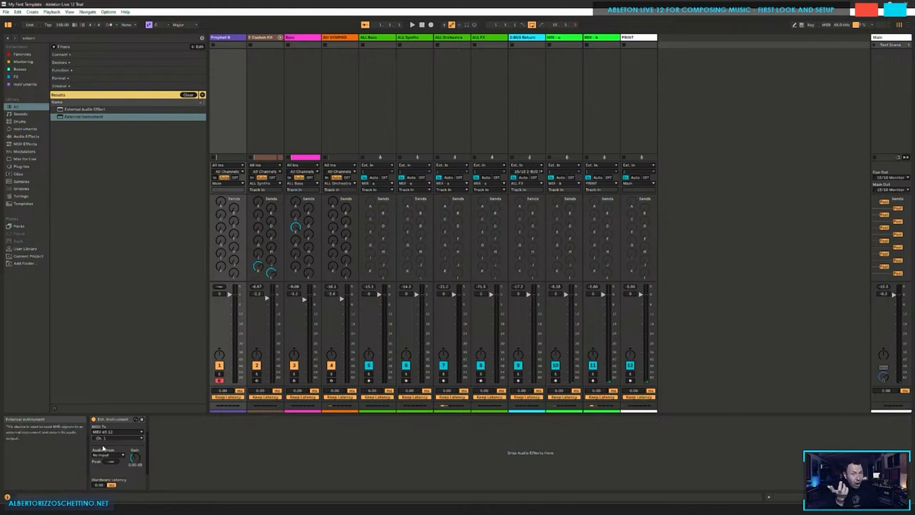
Step: Examine the External Instrument's Audio From choices and the named stereo pairs in the audio input configuration, closing the preferences without changes
left_click(121, 455)
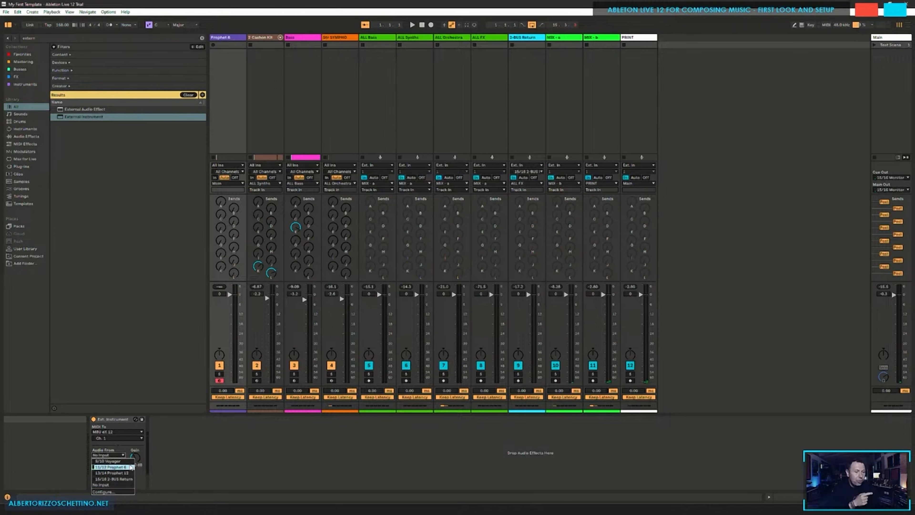
left_click(148, 369)
key("ctrl+comma")
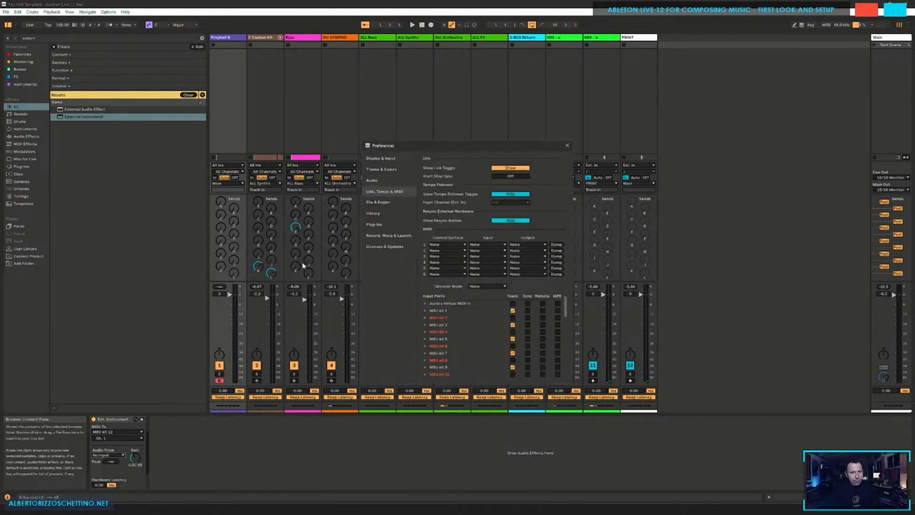
left_click(379, 181)
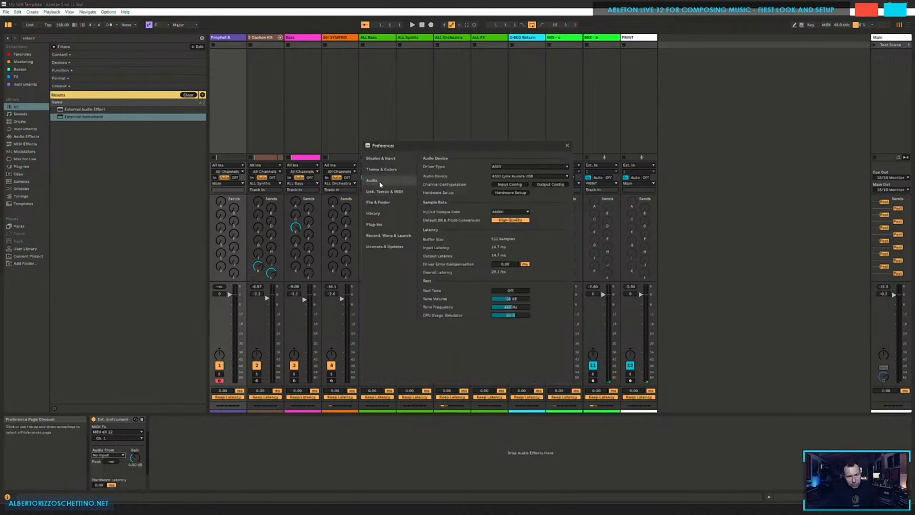
left_click(516, 185)
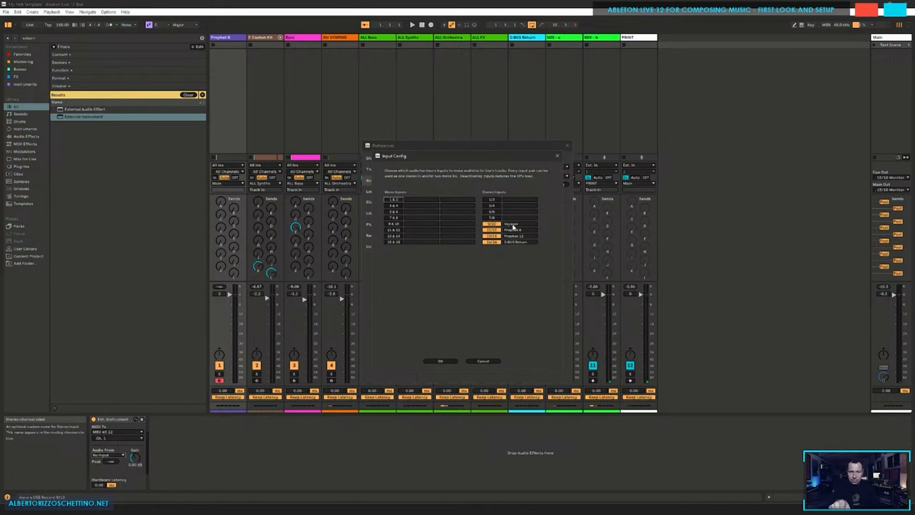
left_click(479, 362)
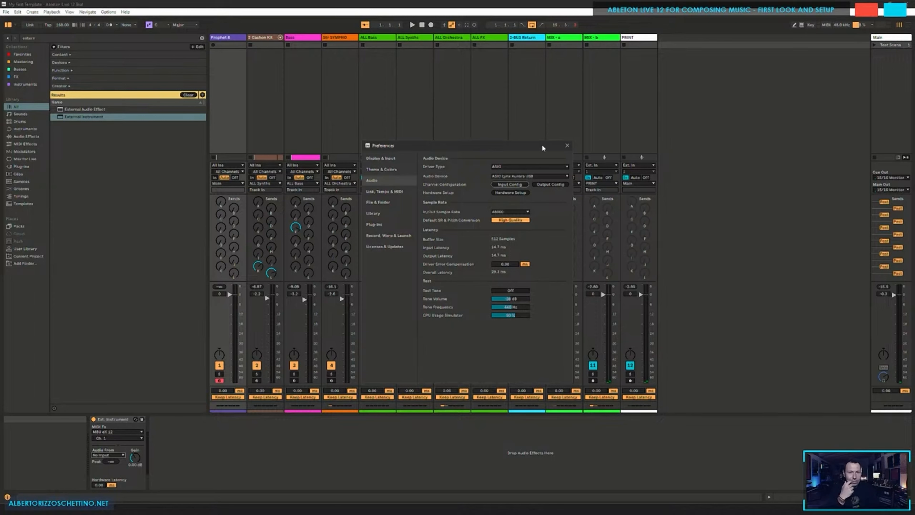
left_click(502, 183)
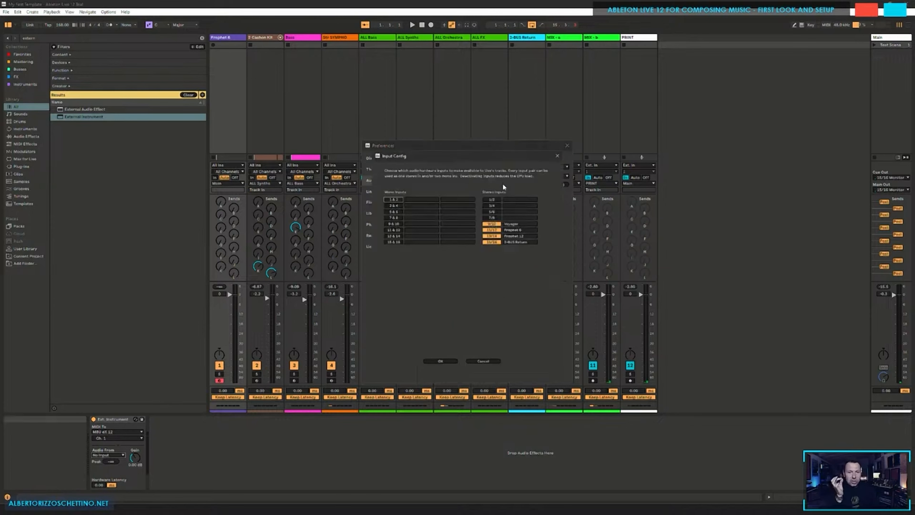
left_click(557, 155)
left_click(567, 145)
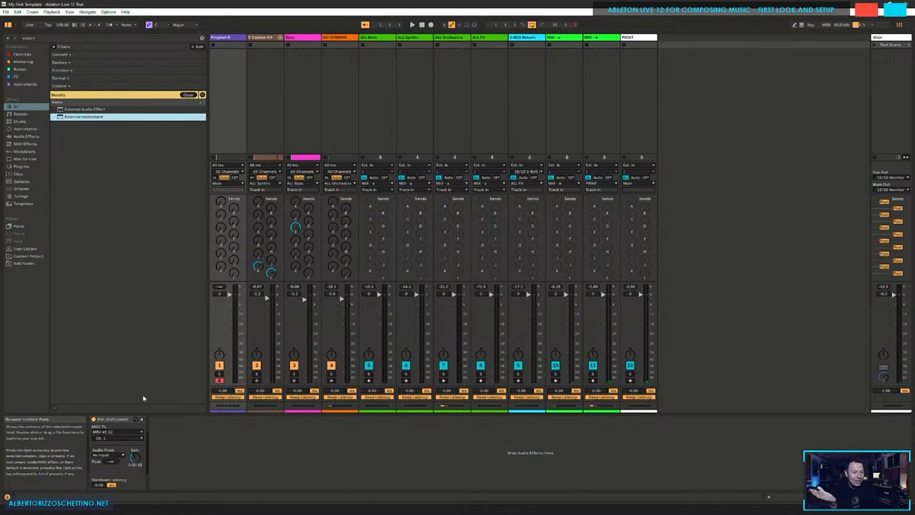
Step: Set the External Instrument's Audio From to 11/12 Prophet 6 and its Hardware Latency to 1.75 ms
left_click(109, 455)
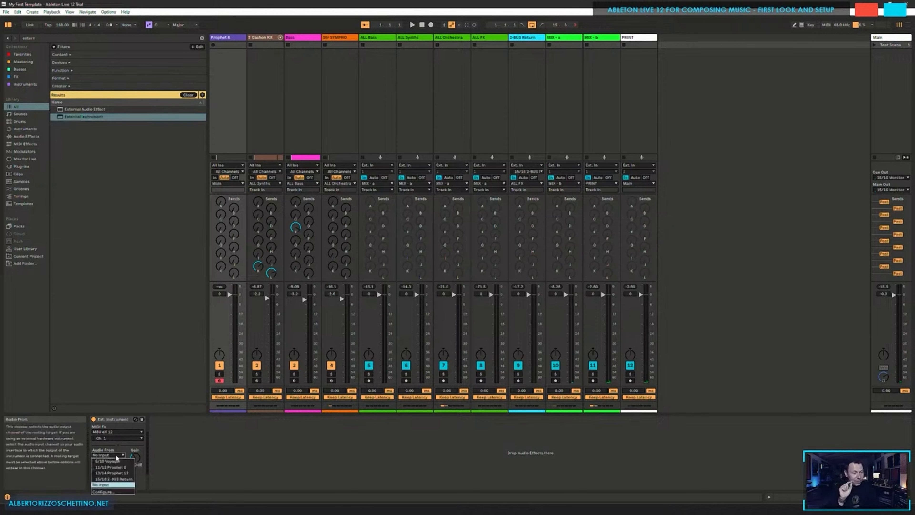
left_click(122, 467)
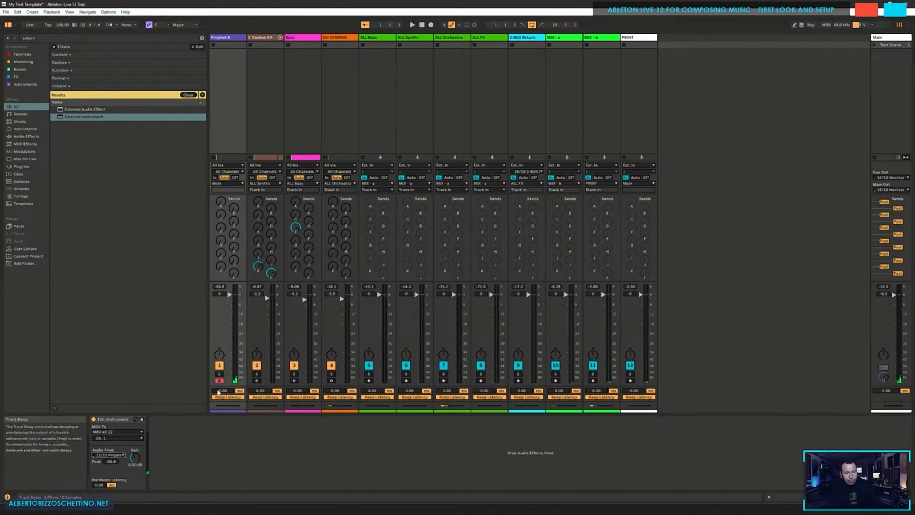
type(".75")
key("Return")
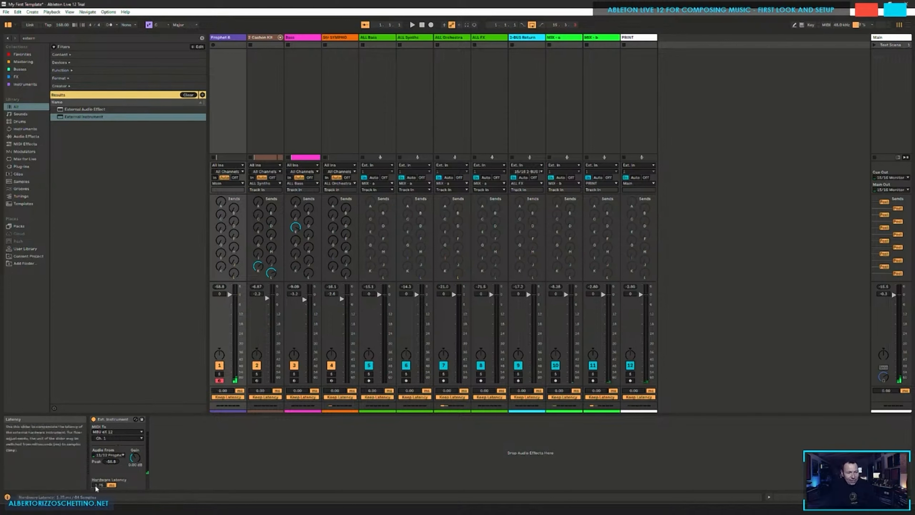
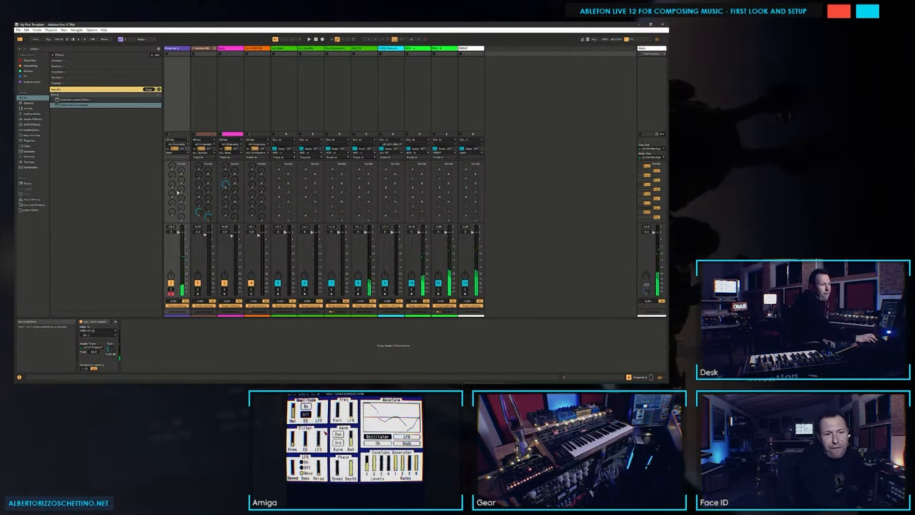
Step: Try out the effect sends on the Prophet 6 track, leaving only the last send raised, and save the set
left_click_drag(173, 193, 172, 162)
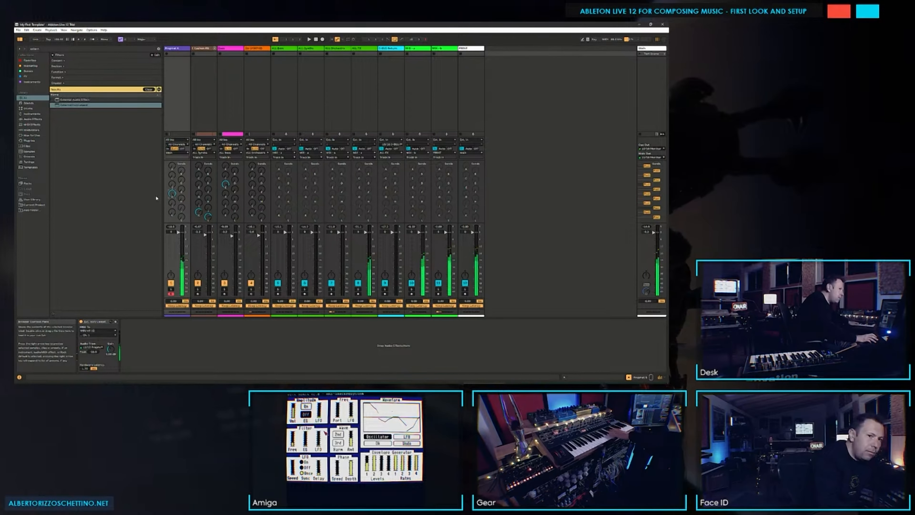
left_click_drag(173, 194, 172, 180)
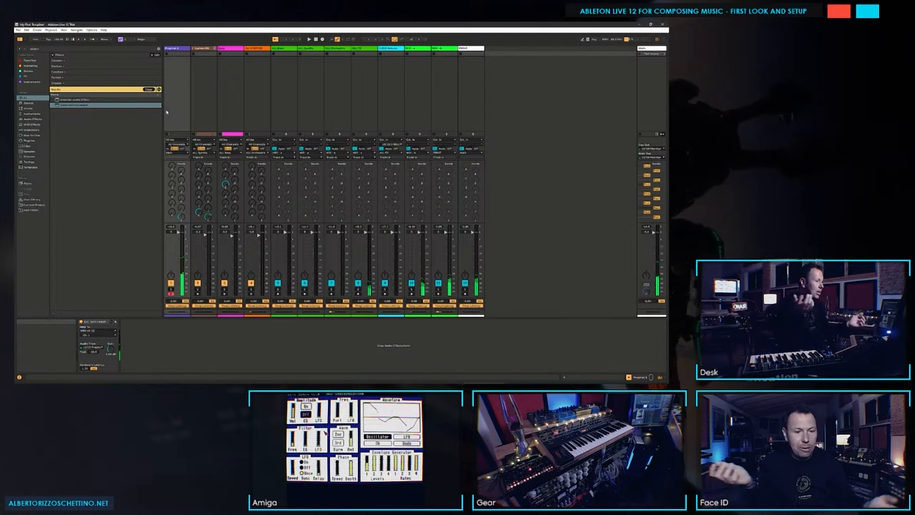
key("ctrl+s")
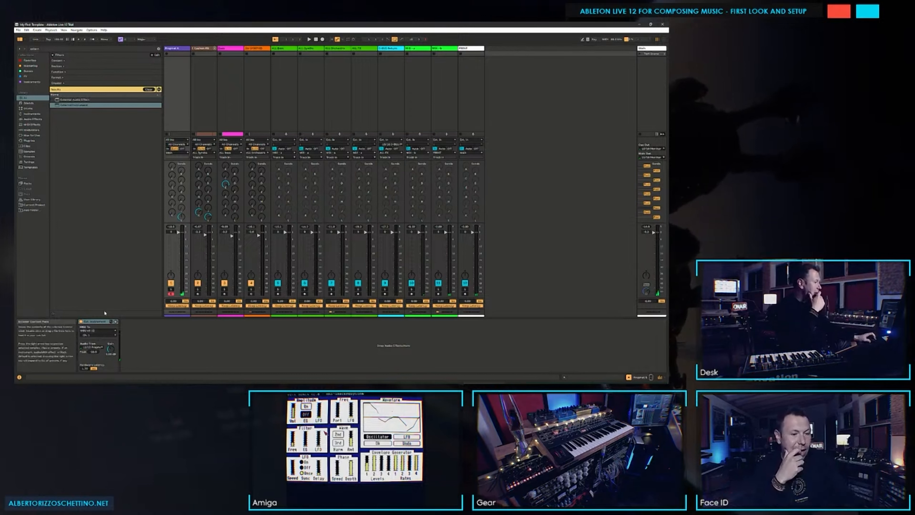
Step: Rename the External Instrument device to Prophet 6 and clear the browser search
right_click(97, 323)
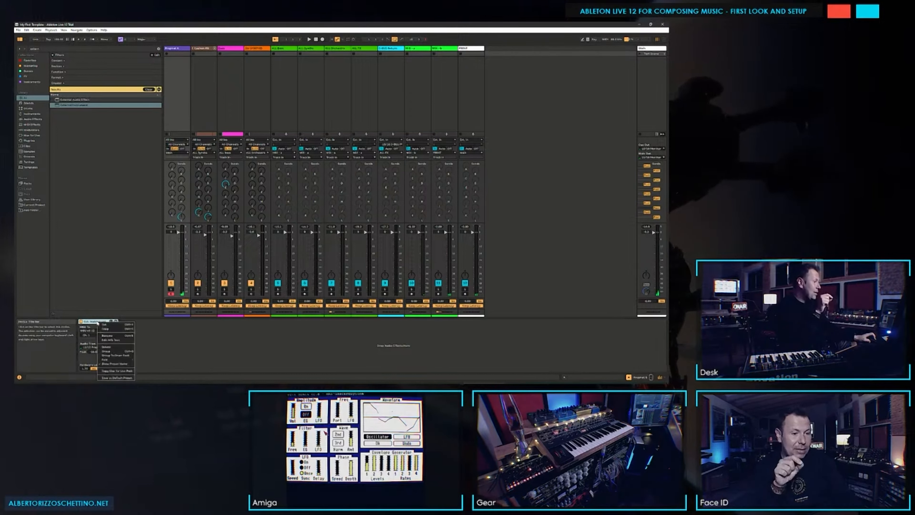
left_click(111, 336)
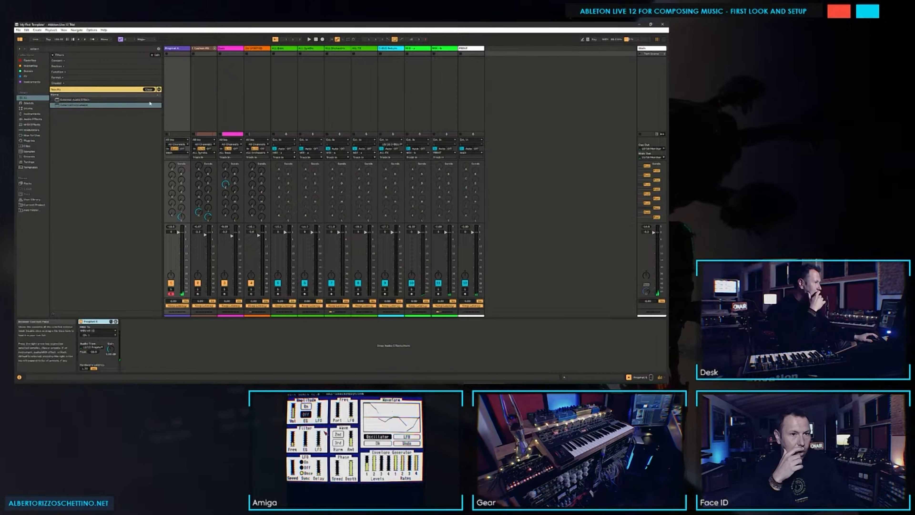
left_click(159, 48)
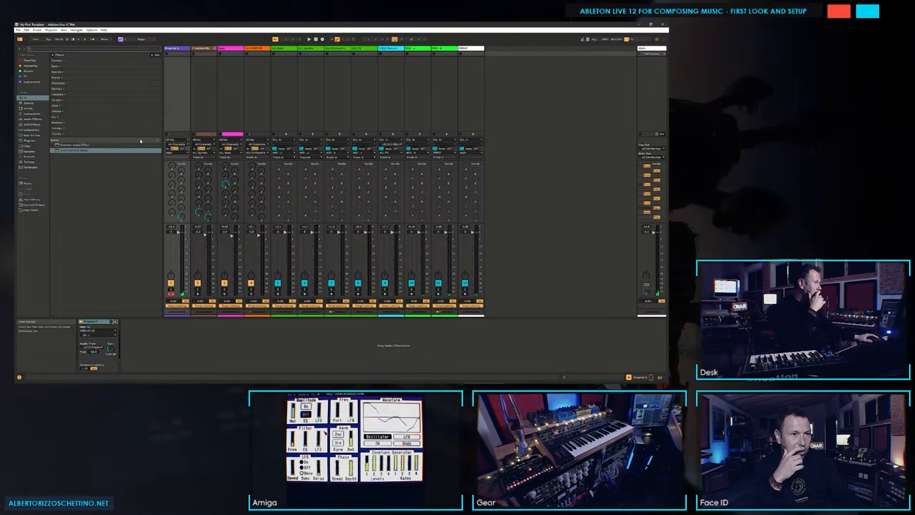
Step: Save the Prophet 6 External Instrument as a User Library preset and add it to the Instruments collection
left_click(115, 321)
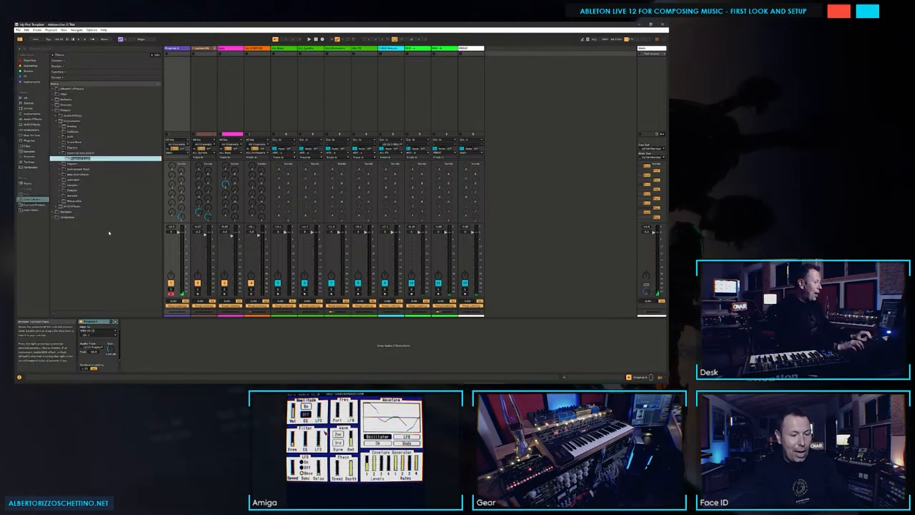
key("Return")
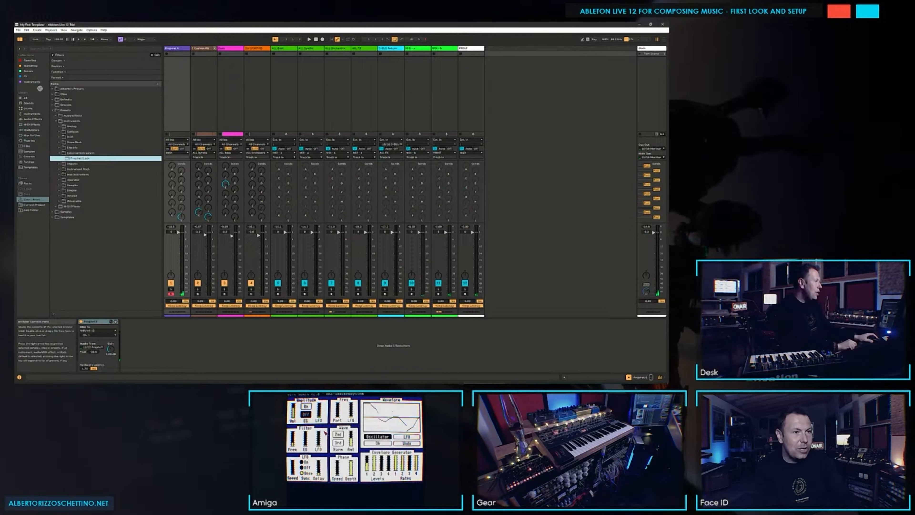
left_click_drag(79, 158, 37, 83)
left_click(37, 83)
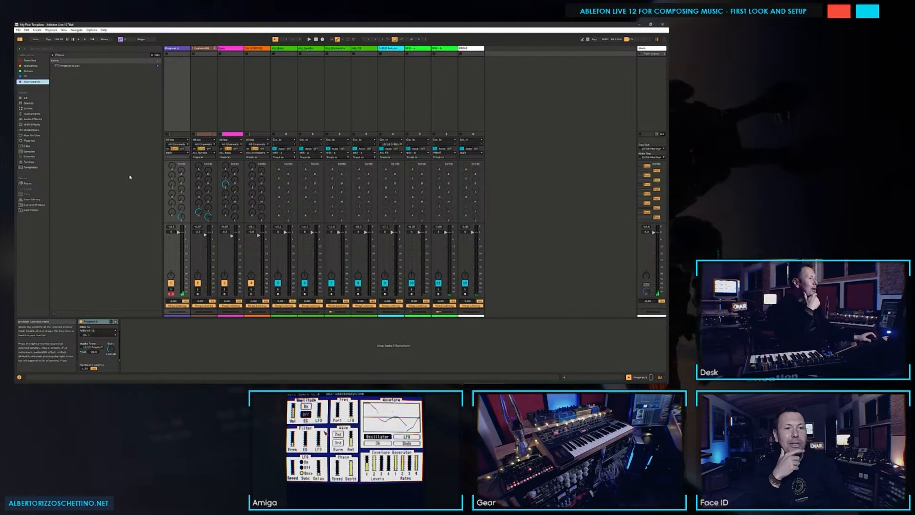
Step: Duplicate the Prophet 6 track and rename the first of the two tracks Voyager
left_click(176, 71)
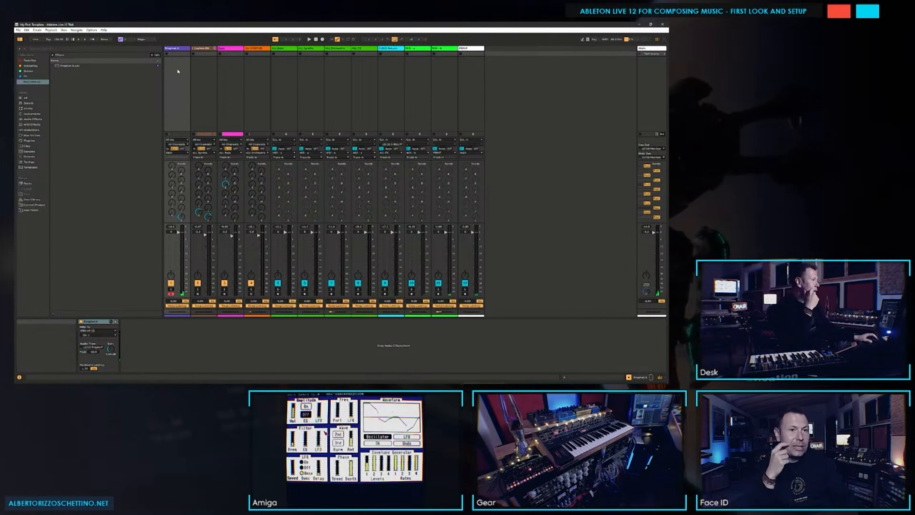
right_click(175, 76)
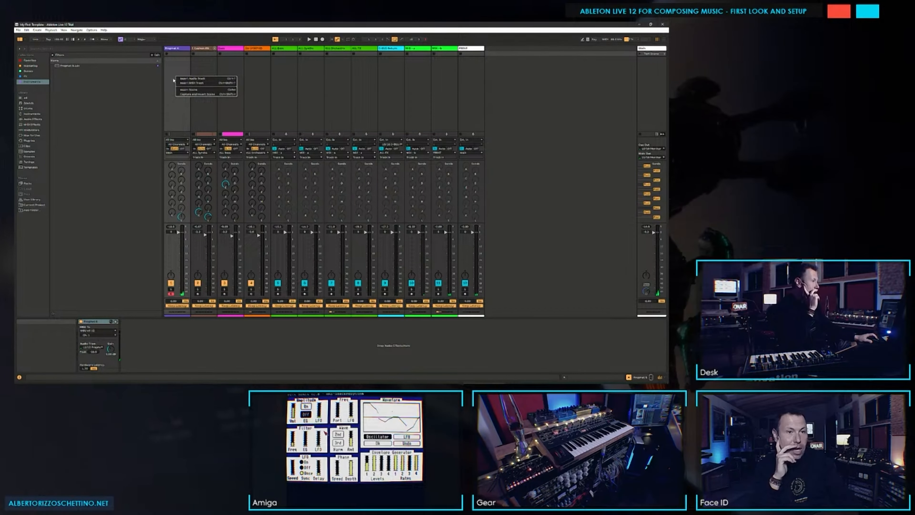
right_click(177, 48)
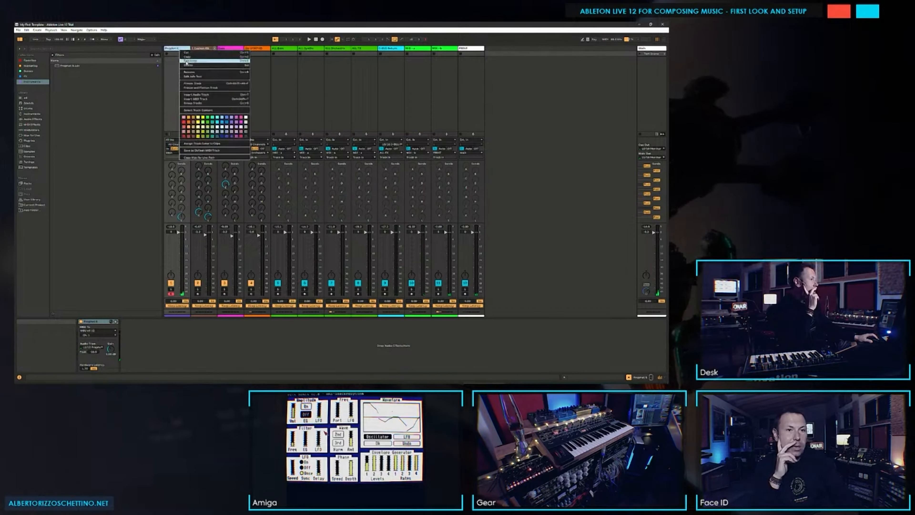
left_click(187, 61)
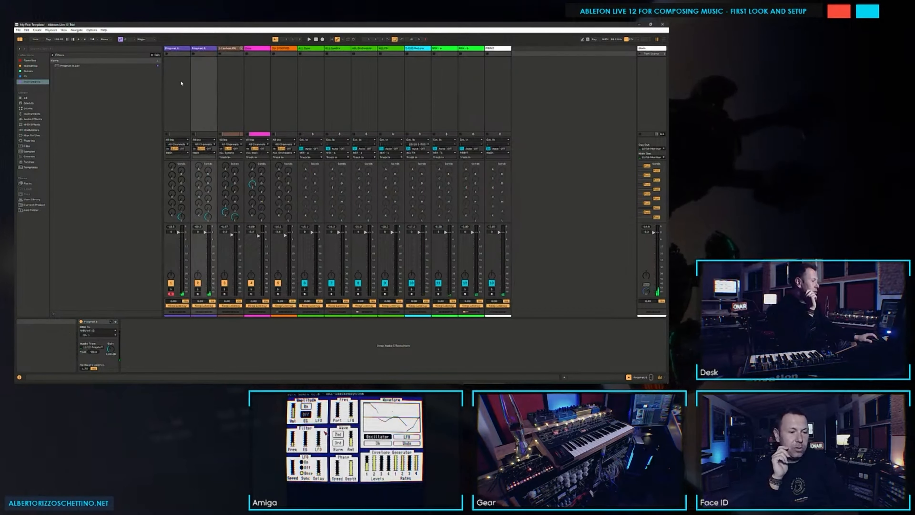
left_click(176, 49)
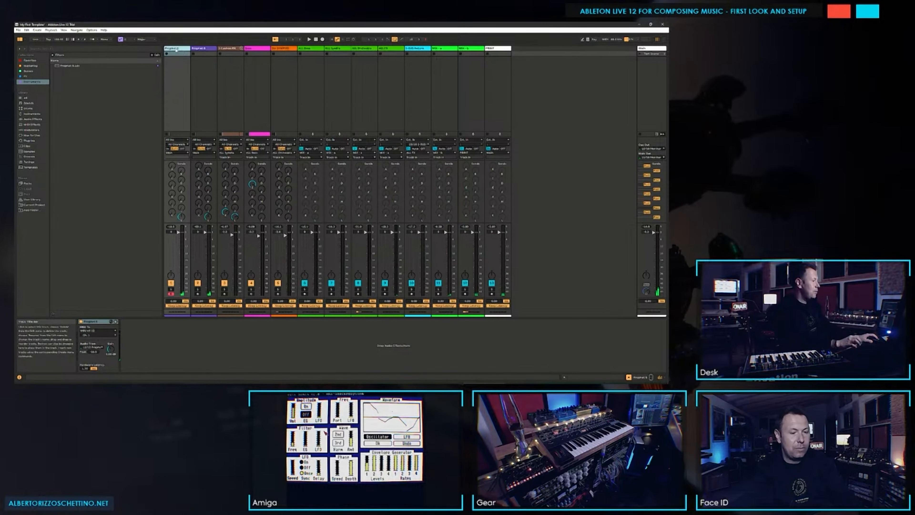
type("Voyager")
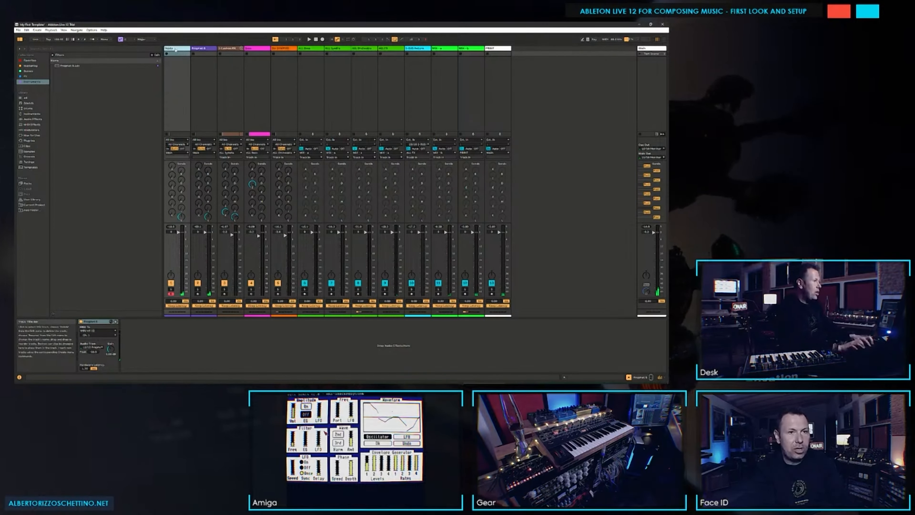
key("Return")
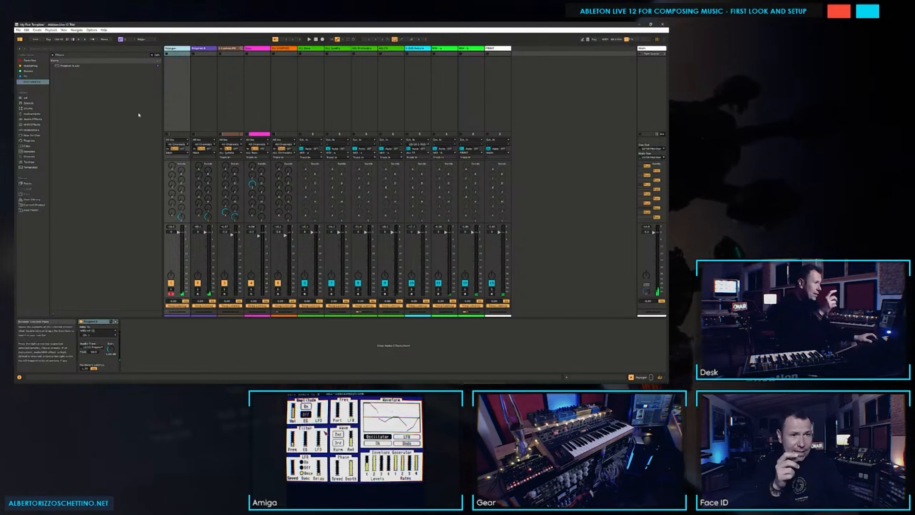
Step: Check the MIDI To port and channel choices on the Voyager track's External Instrument and set its Audio From to the Voyager input
left_click(85, 330)
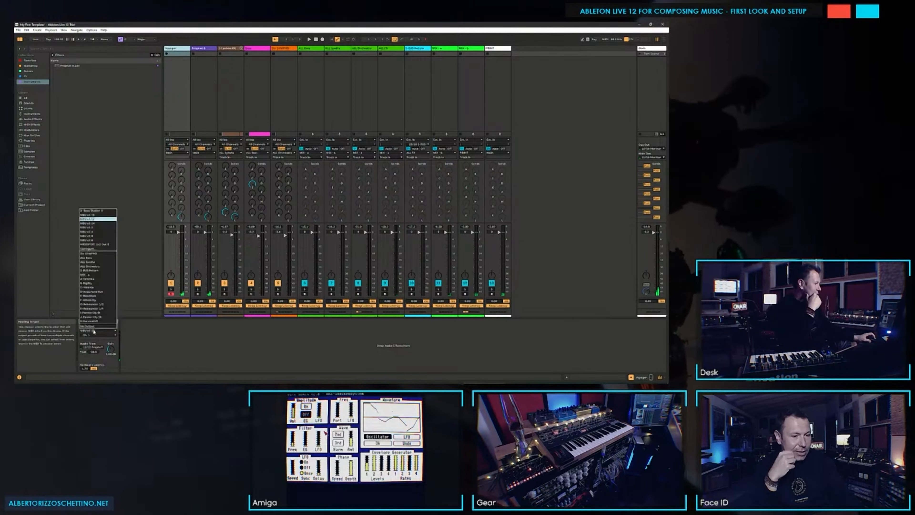
left_click(73, 264)
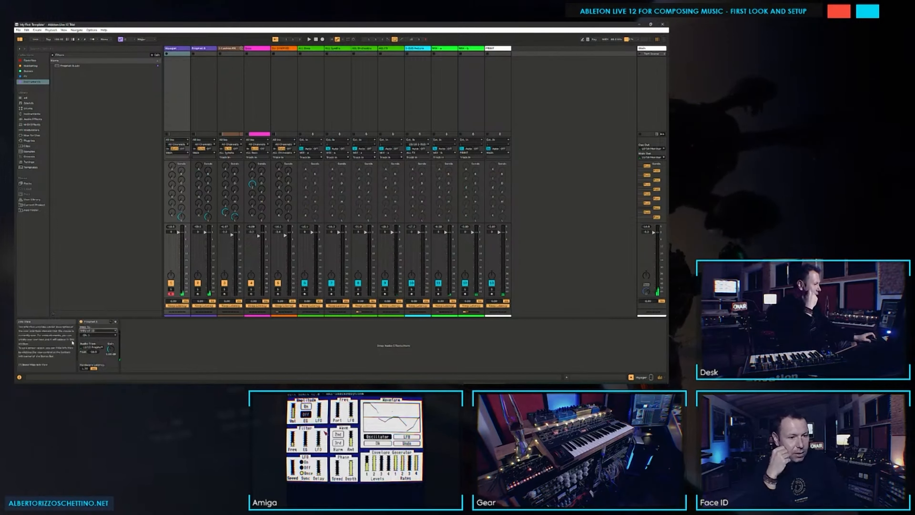
left_click(90, 335)
left_click(122, 350)
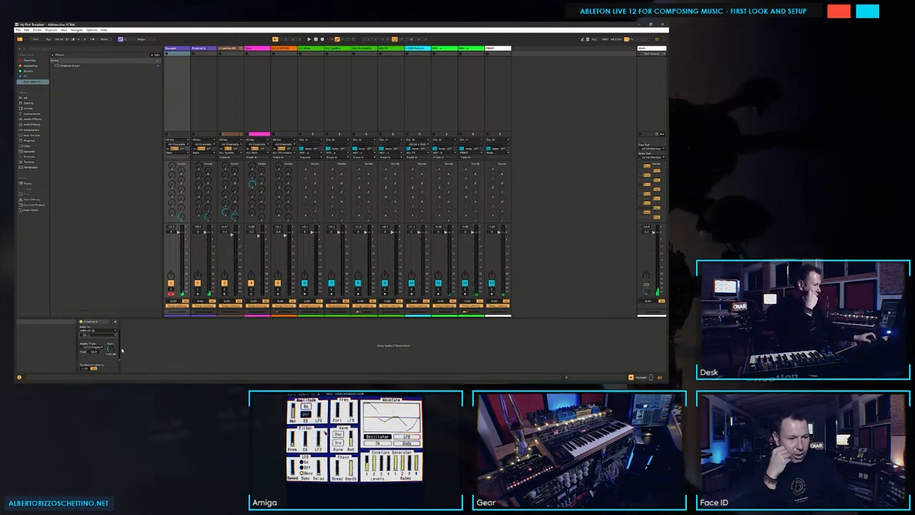
left_click(97, 347)
left_click(97, 353)
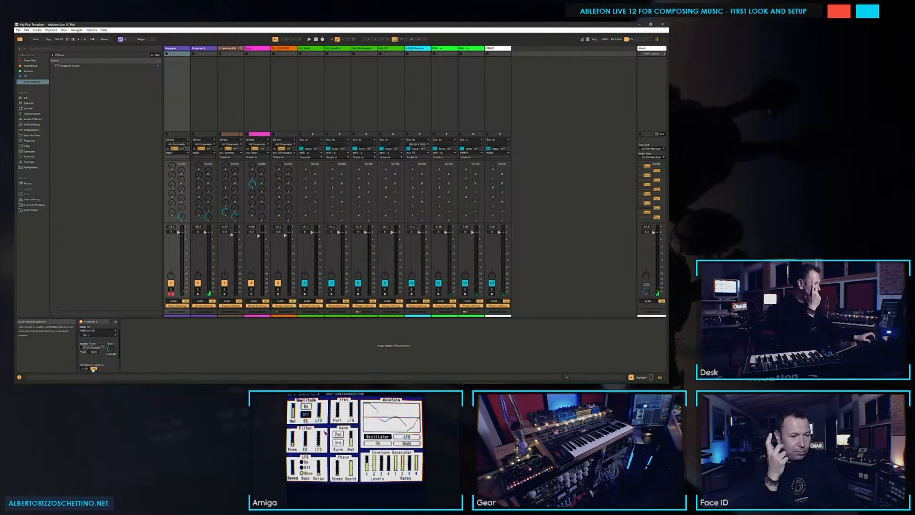
Step: Rename the External Instrument device to Voyager, save it as a User Library preset, and select the Voyager track
left_click(90, 322)
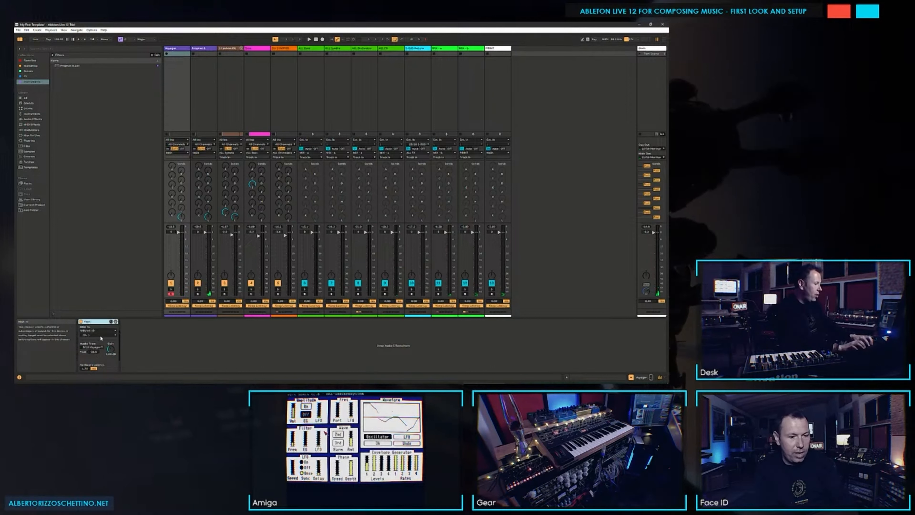
left_click(117, 323)
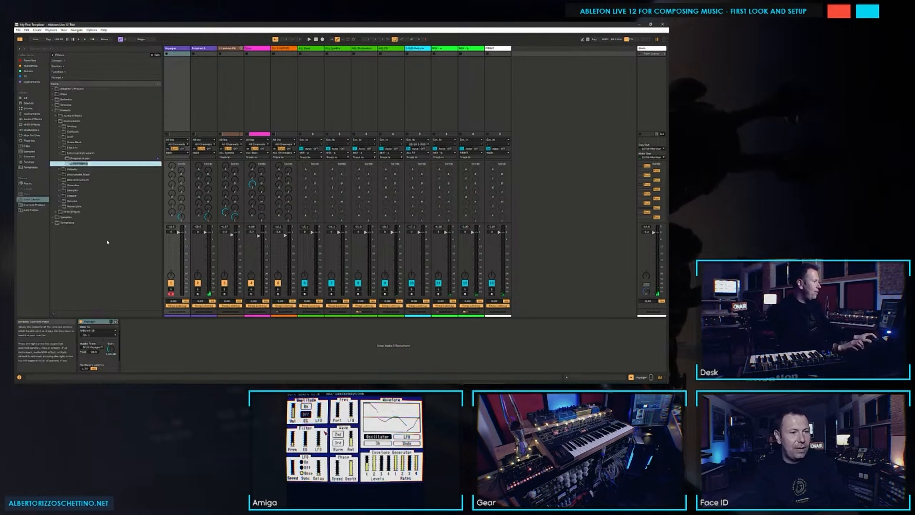
key("Return")
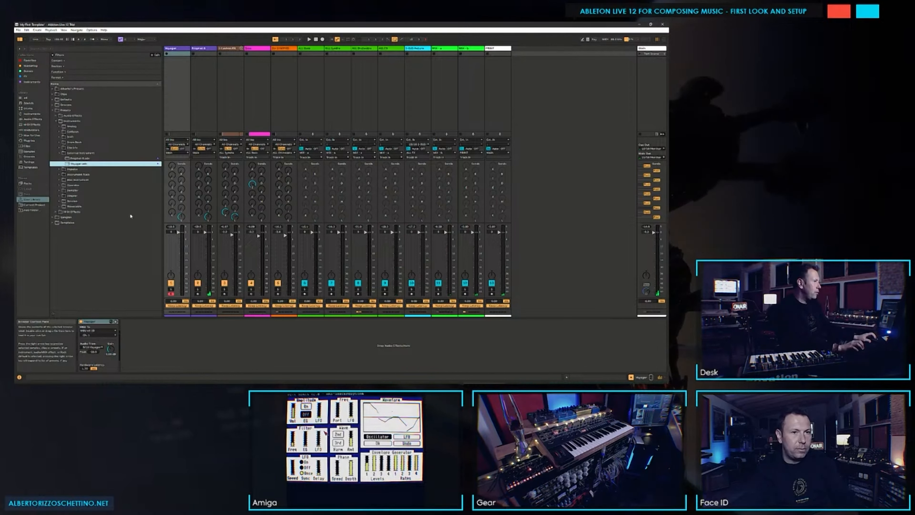
left_click(180, 83)
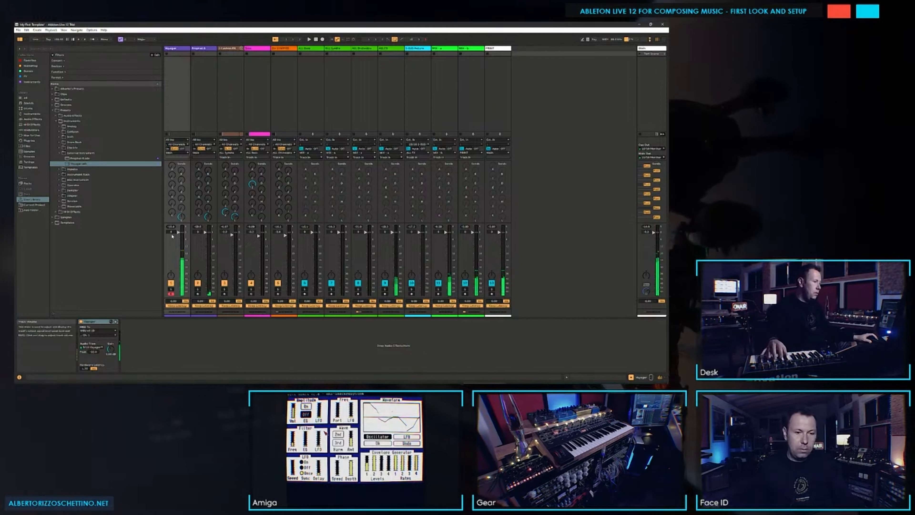
Step: Turn the last send down to minimum on the Voyager and Prophet 6 tracks and save the set
key("ctrl+s")
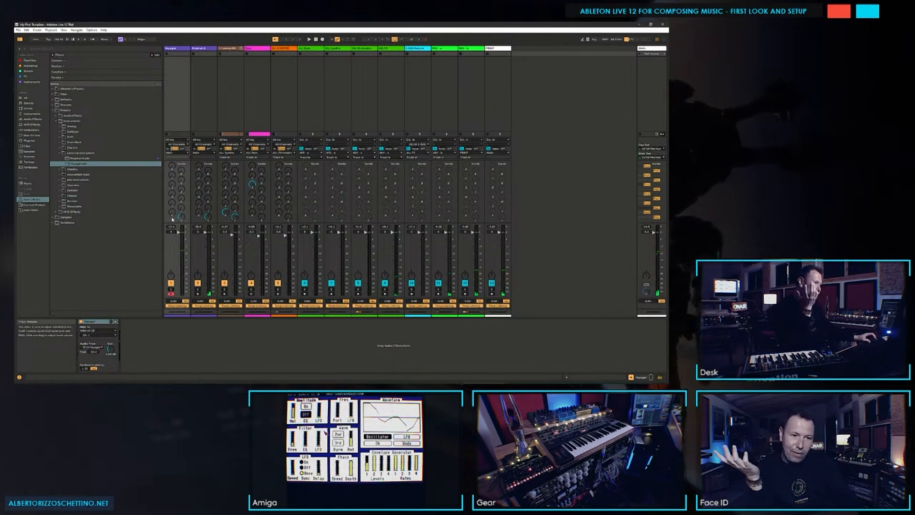
left_click_drag(179, 217, 179, 234)
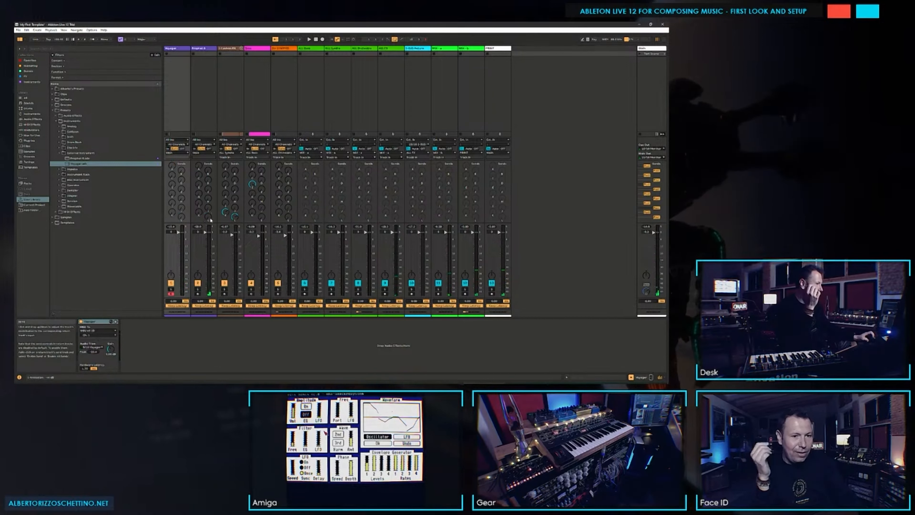
key("ctrl+s")
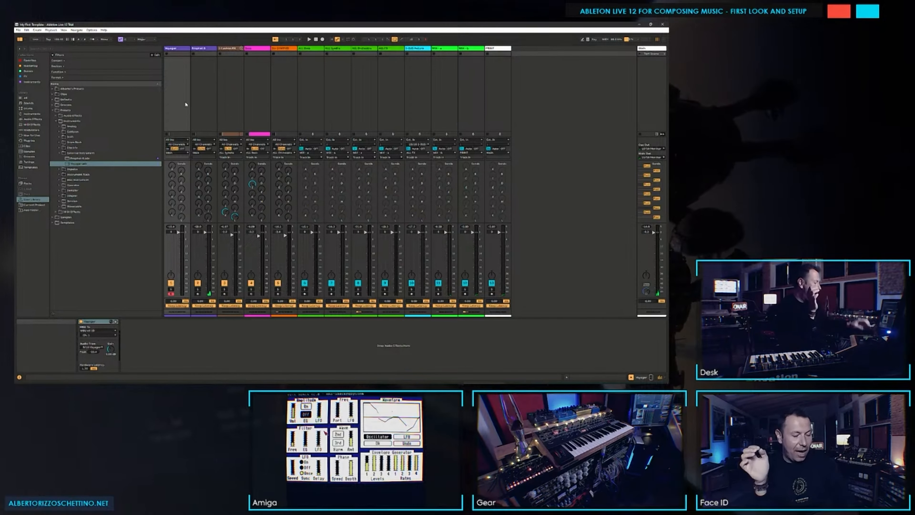
left_click(195, 92)
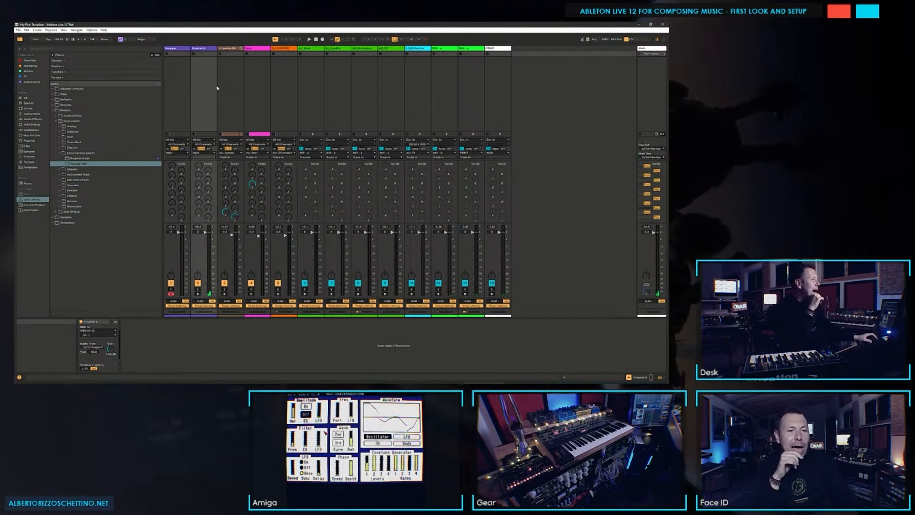
left_click(222, 87)
left_click(255, 87)
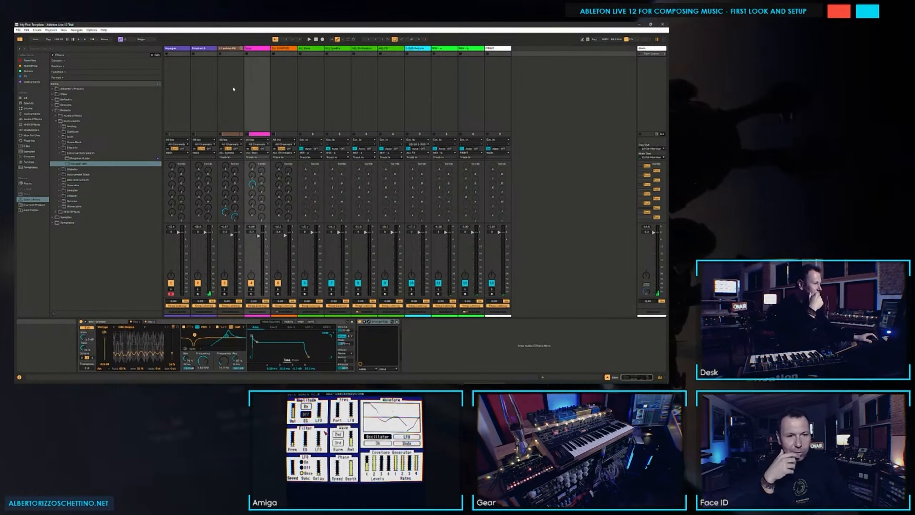
left_click(177, 85)
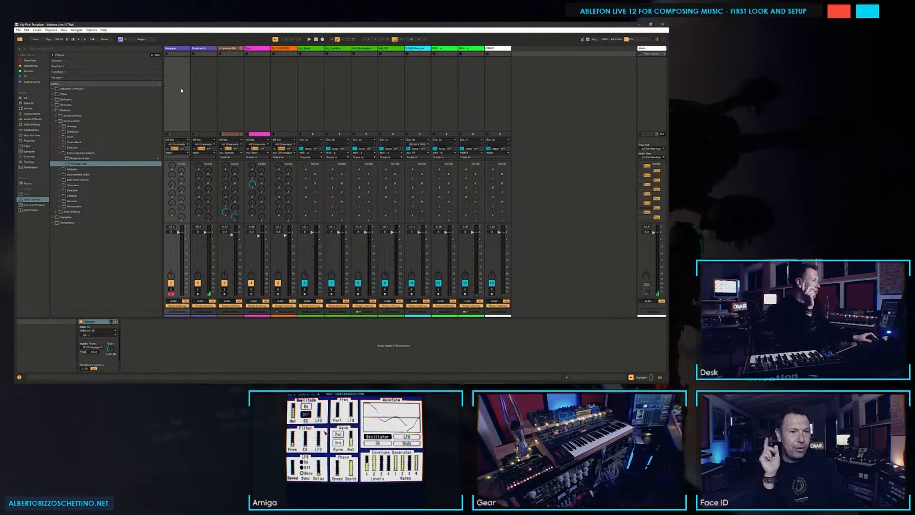
Step: Duplicate the Prophet 6 track and name the copy Prophet 12
left_click(195, 93)
right_click(195, 93)
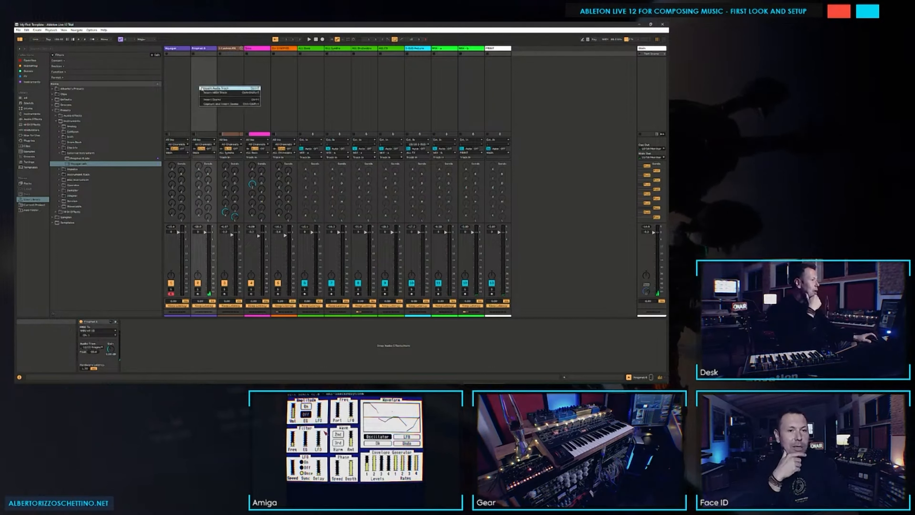
right_click(206, 49)
left_click(214, 59)
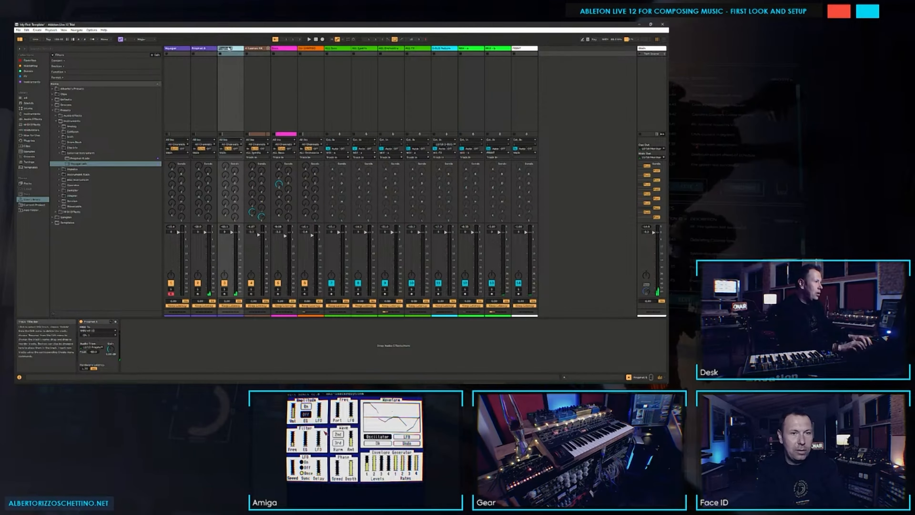
type("Prophet 12")
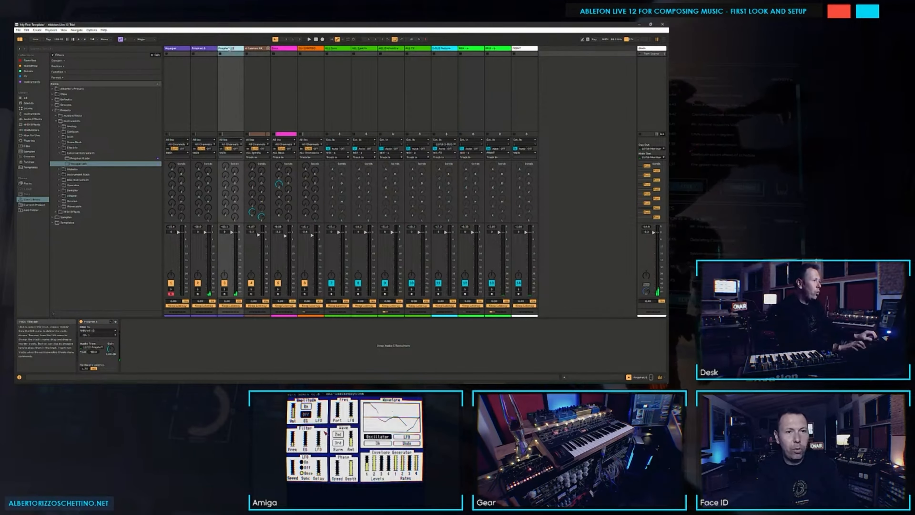
Step: Rename the external instrument device on the Prophet 12 track as Prophet 12
left_click(227, 72)
left_click(195, 80)
left_click(228, 76)
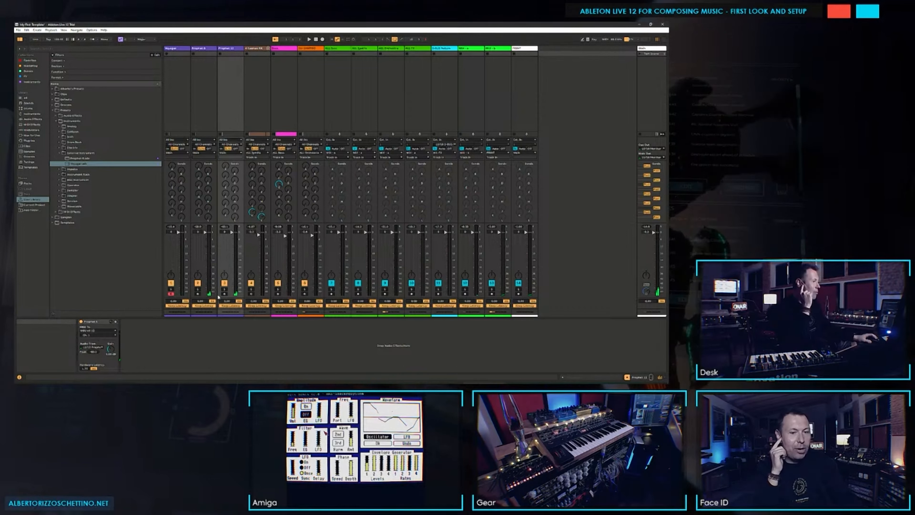
right_click(91, 321)
left_click(104, 337)
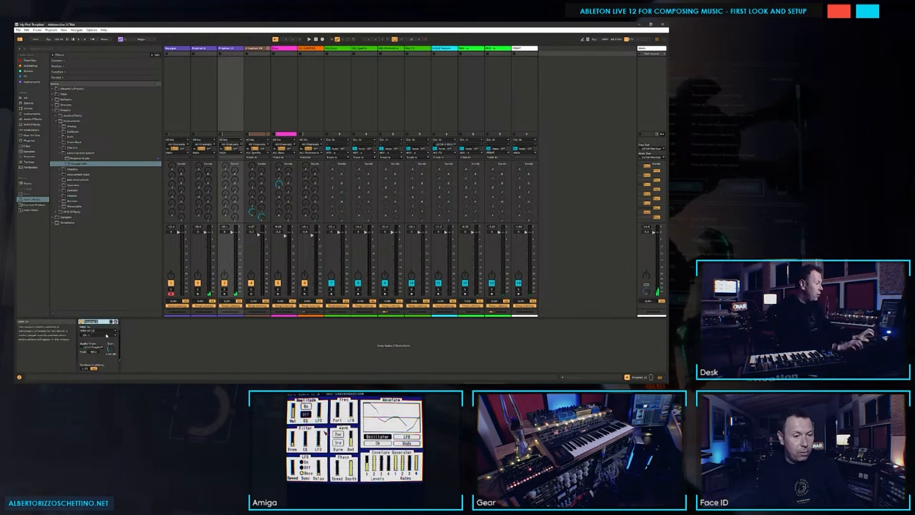
type("Prophet 12")
Step: Route the Prophet 12 device's MIDI to M8U eX 14 and take its audio from the 13/14 Prophet input
left_click(103, 331)
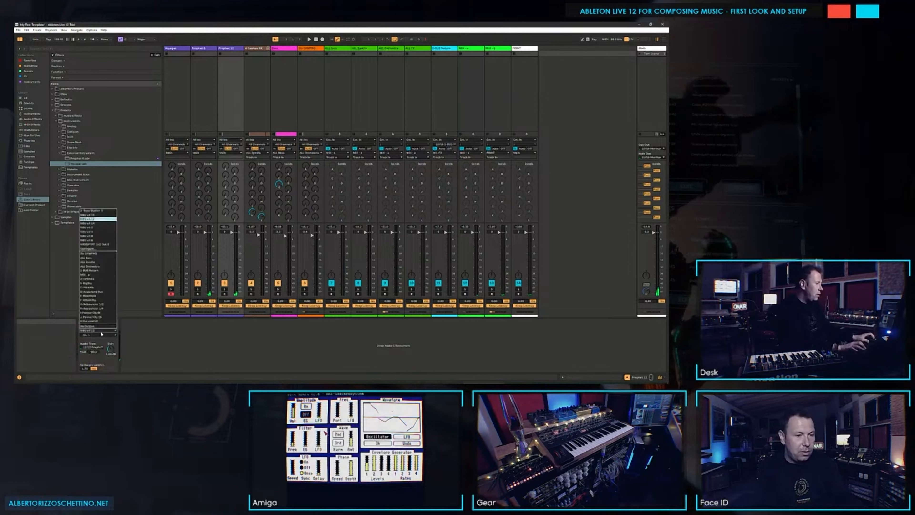
left_click(89, 223)
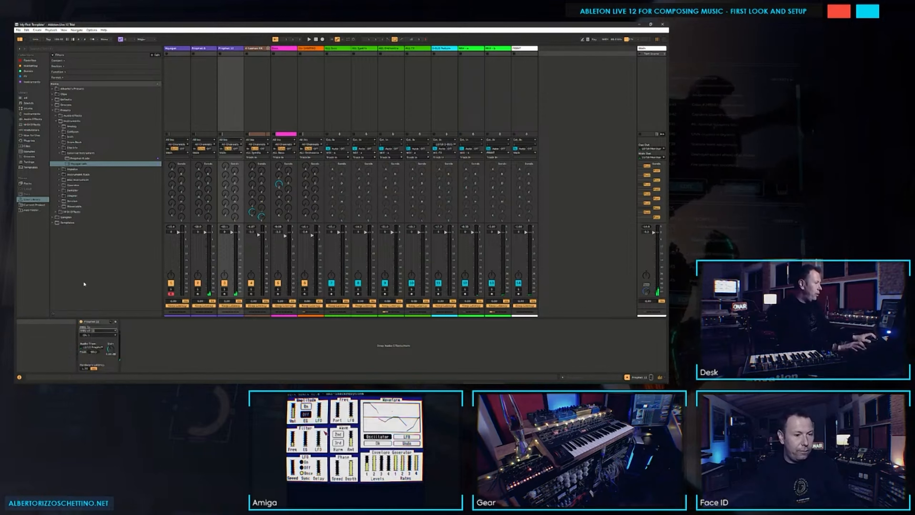
left_click(92, 347)
left_click(96, 362)
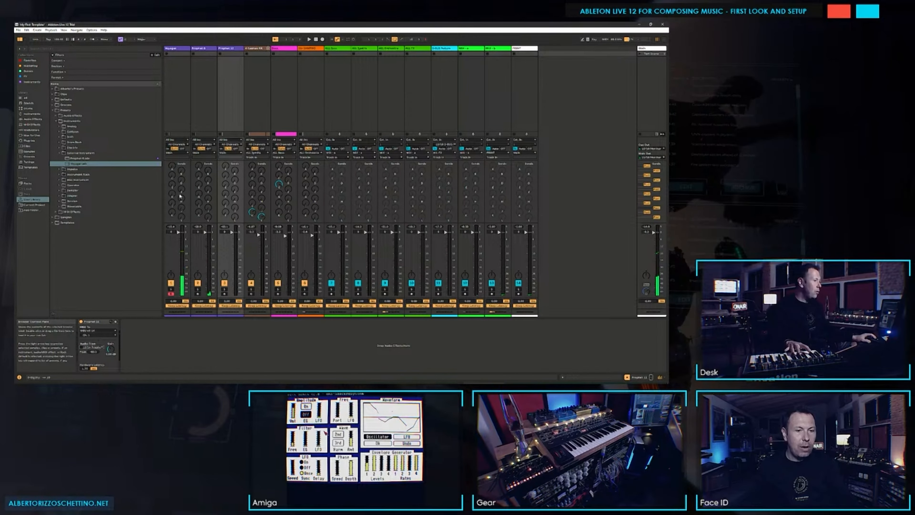
Step: Arm the Prophet 12 track and change its device's MIDI destination to M8U eX 8
left_click(218, 152)
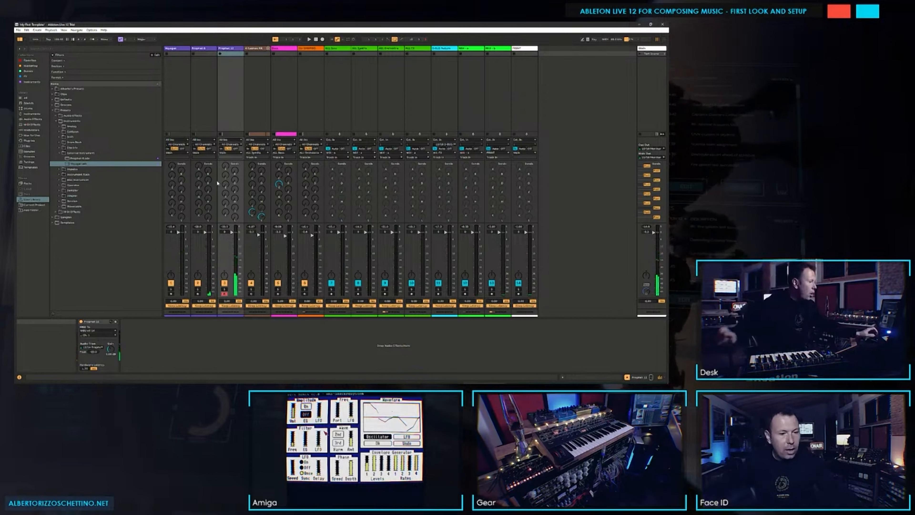
left_click(98, 330)
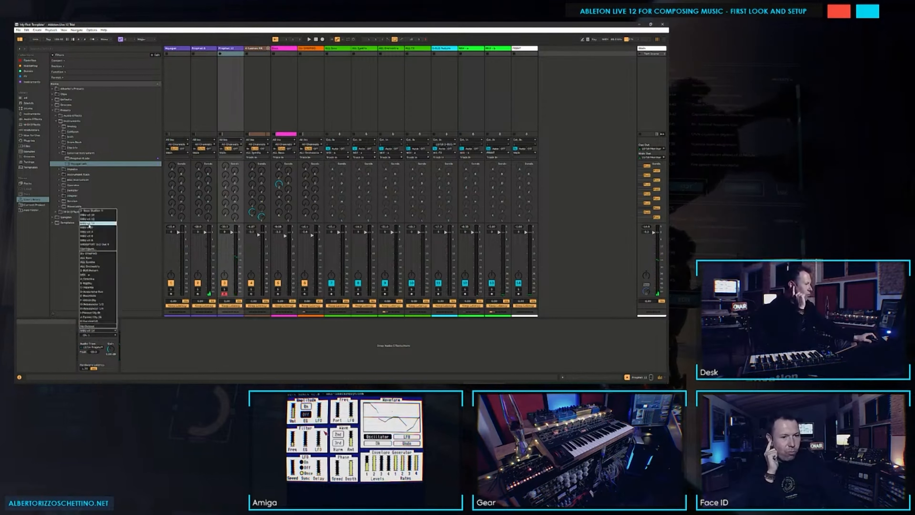
left_click(91, 239)
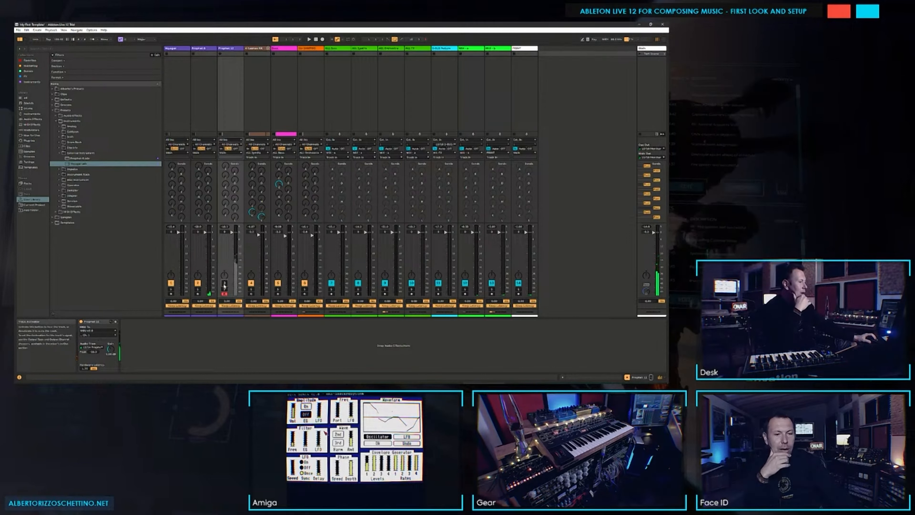
Step: Arm the Prophet 6 track instead of Prophet 12 and toggle the Prophet 12 track off and on to compare their output
left_click(224, 292)
left_click(224, 283)
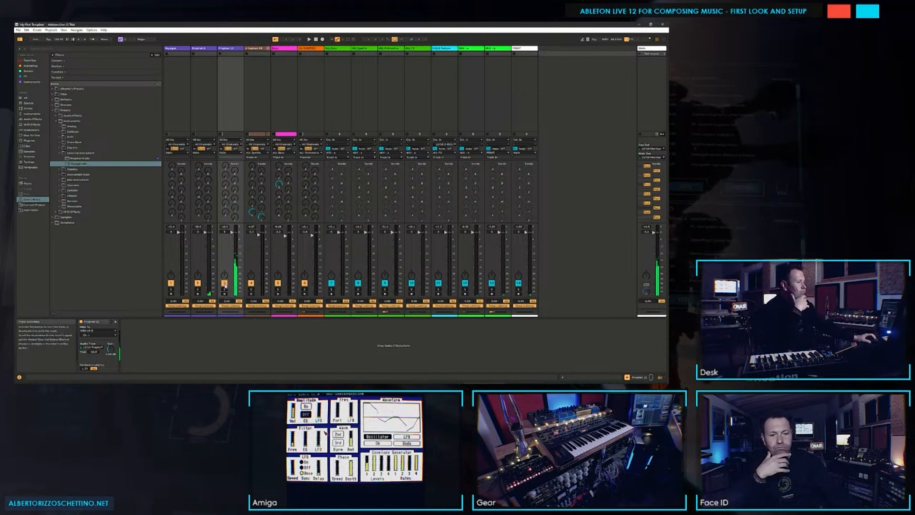
left_click(225, 285)
left_click(226, 284)
left_click(198, 293)
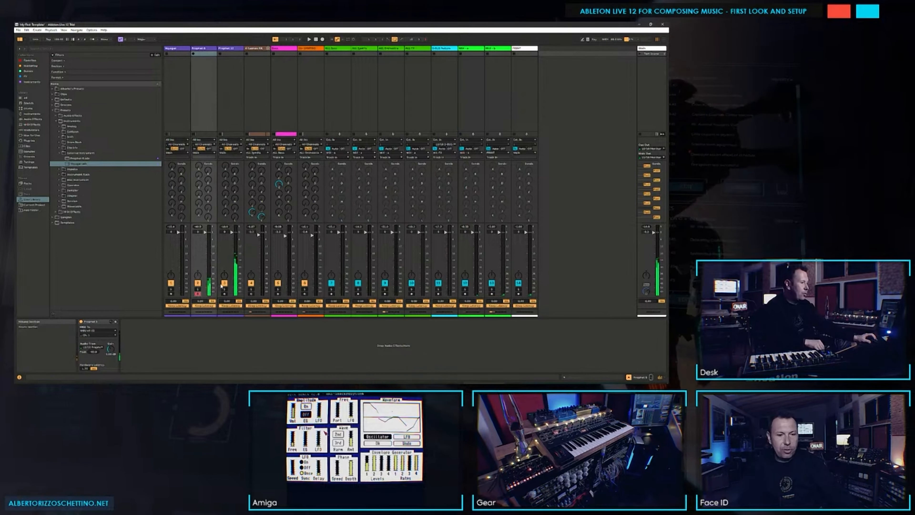
left_click(222, 284)
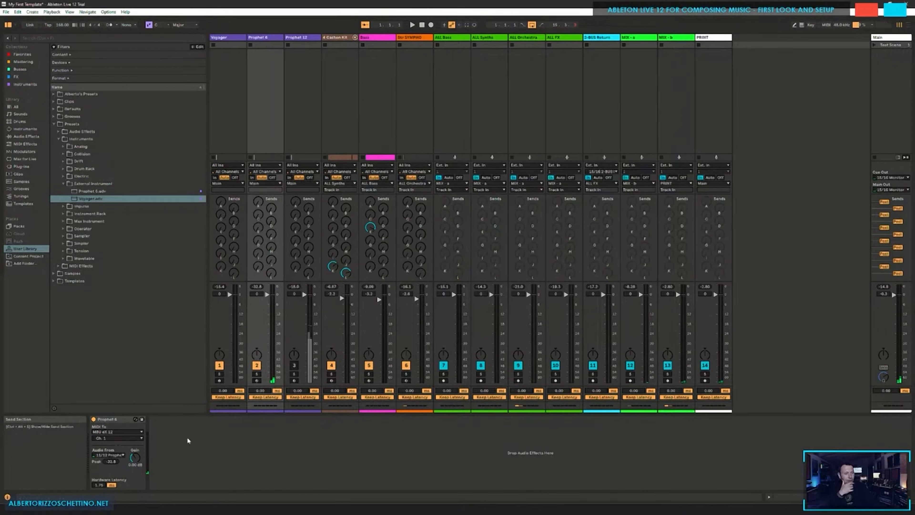
left_click(295, 366)
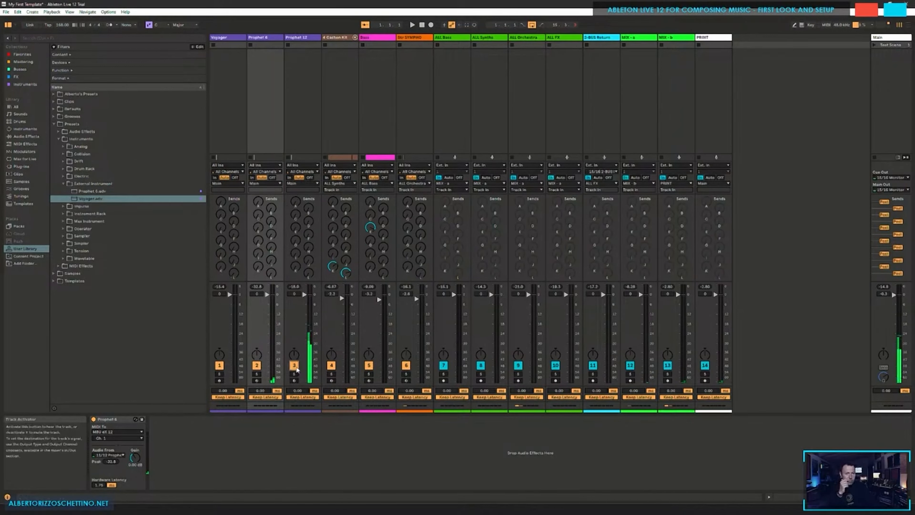
Step: Try M8U eX 14 as the Prophet 6 device's MIDI destination and settle on M8U eX 8
left_click(117, 432)
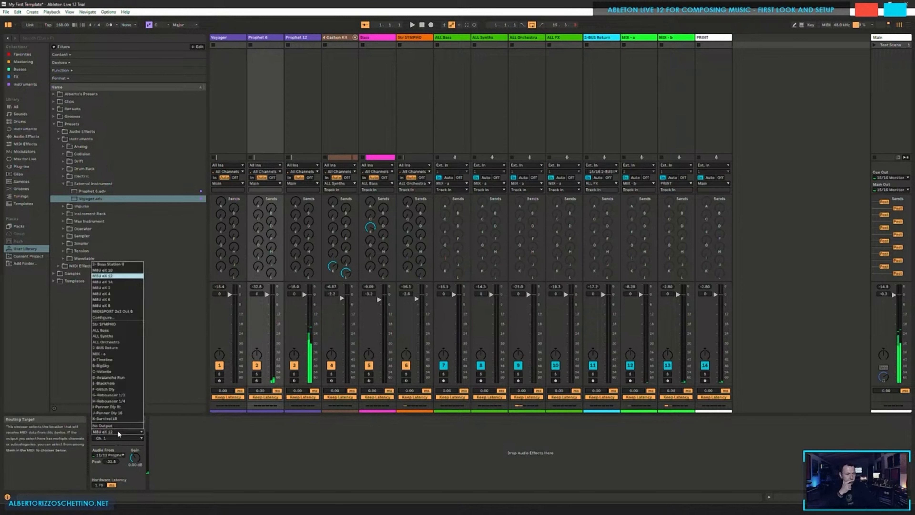
left_click(114, 283)
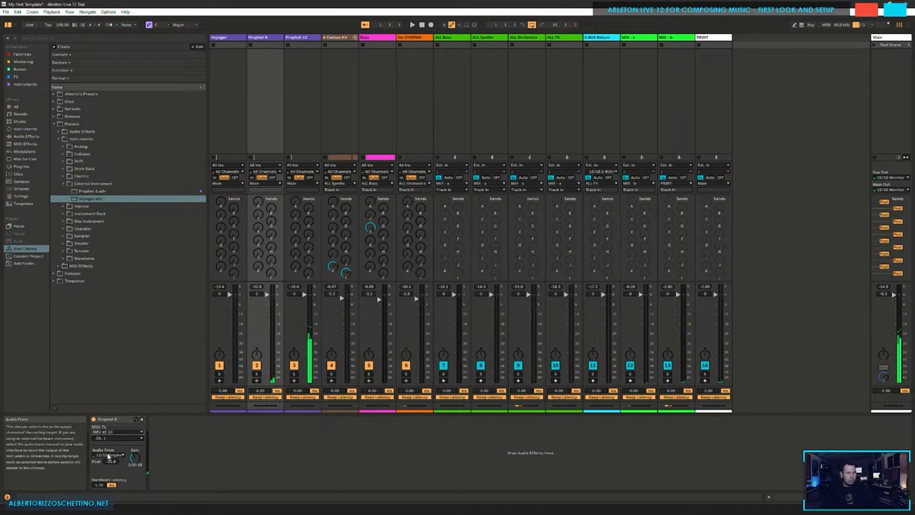
left_click(116, 432)
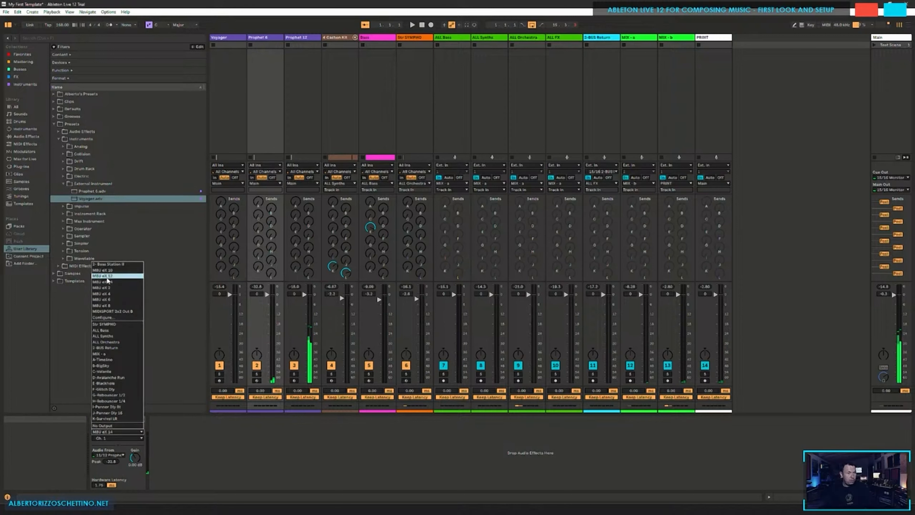
left_click(104, 305)
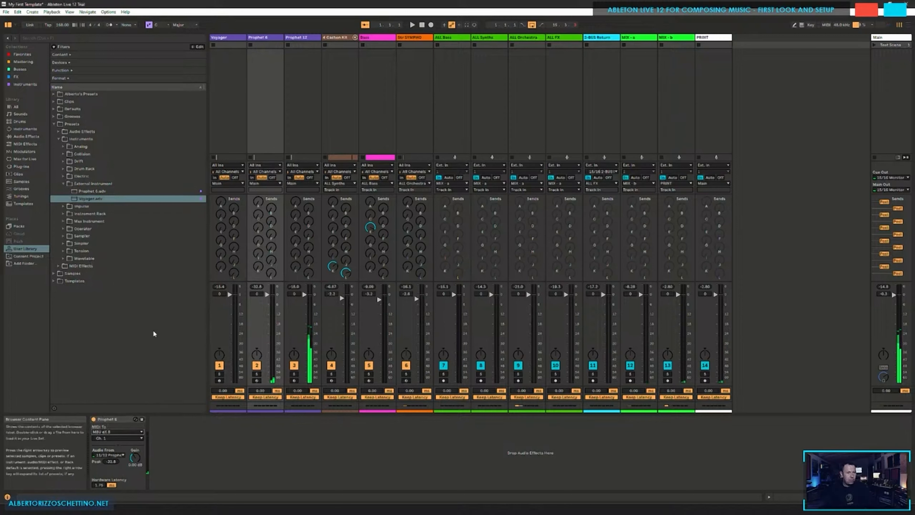
Step: Arm the Prophet 12 track and raise its last send
left_click(294, 380)
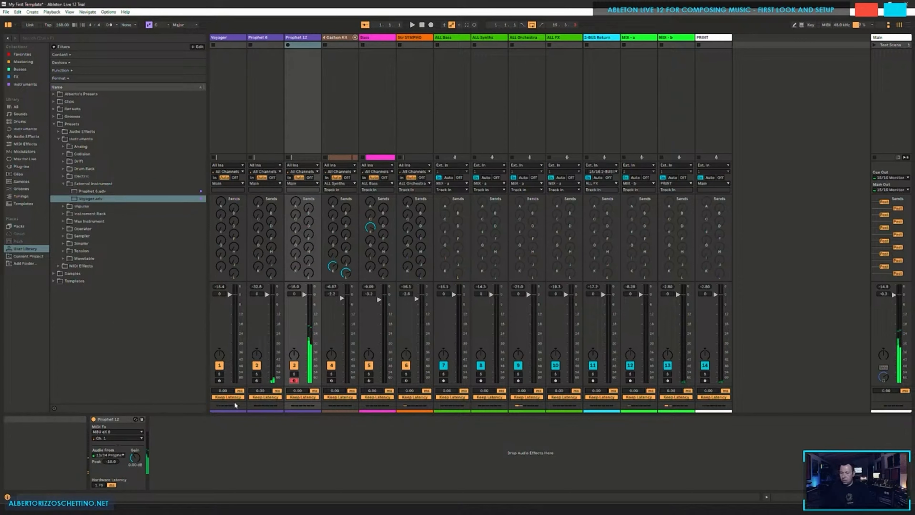
left_click_drag(308, 273, 308, 271)
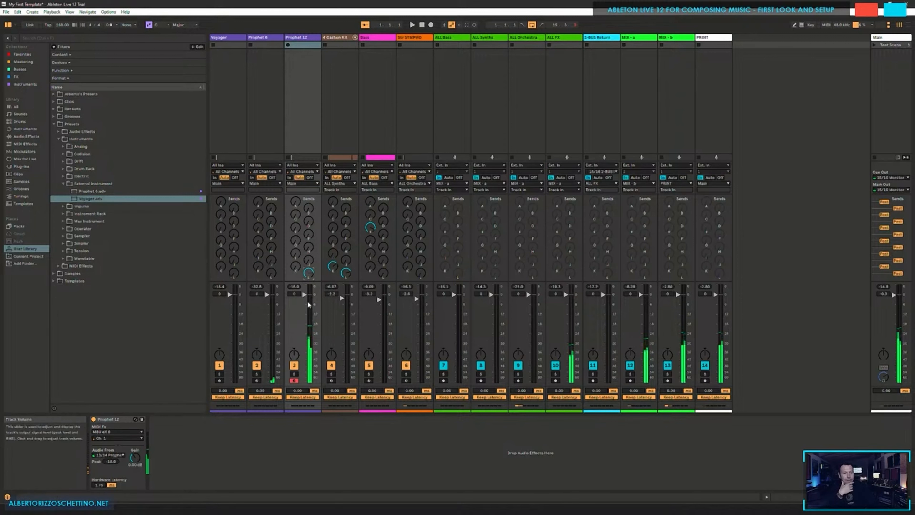
Step: Pull the Prophet 12 track's volume fully down to isolate the send, and bring it back up to -1.7 dB
left_click_drag(305, 323, 306, 381)
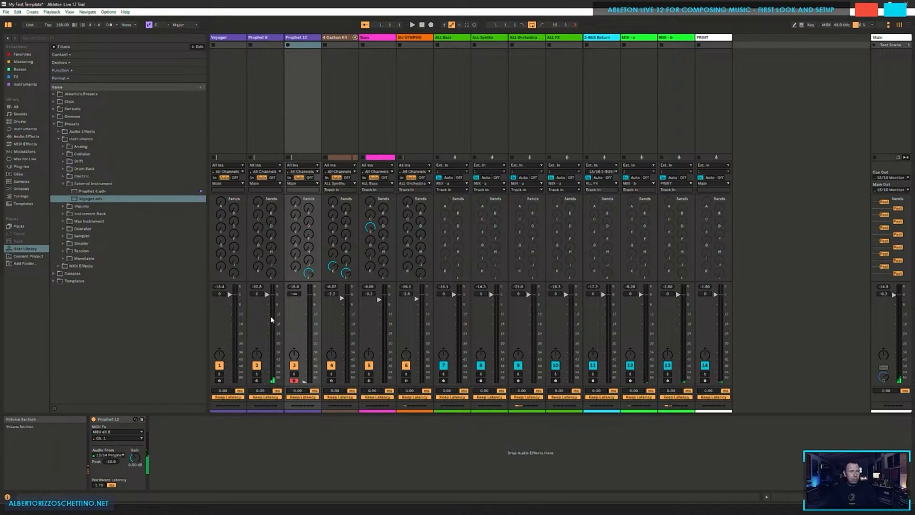
left_click(337, 110)
left_click(303, 107)
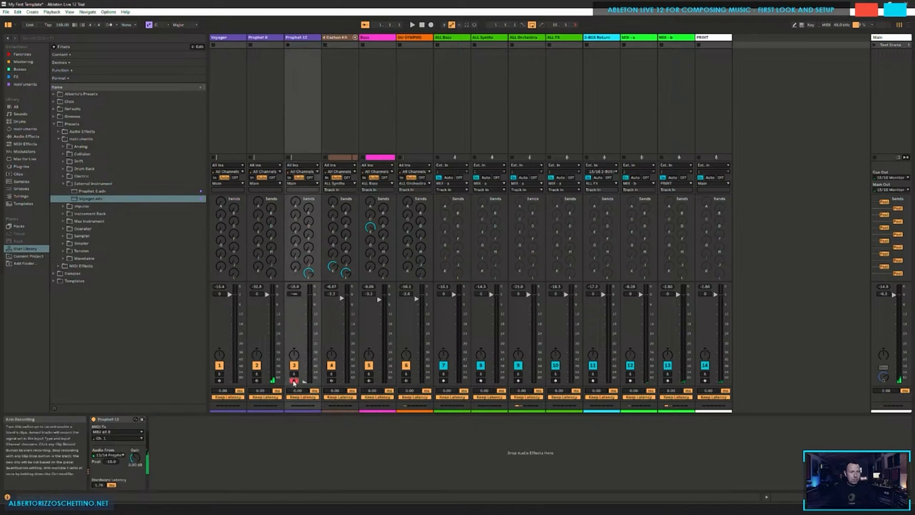
left_click_drag(304, 380, 305, 299)
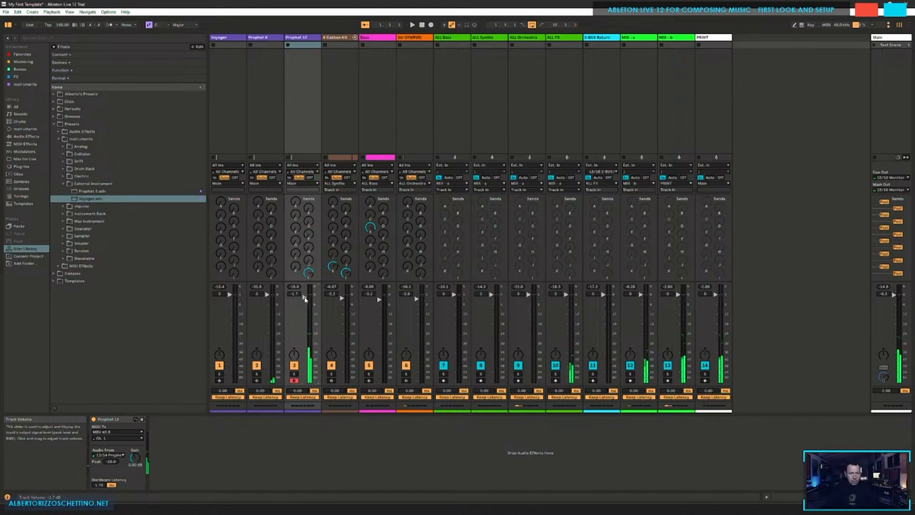
Step: Arm the Prophet 6 track for recording in place of Prophet 12
left_click(268, 106)
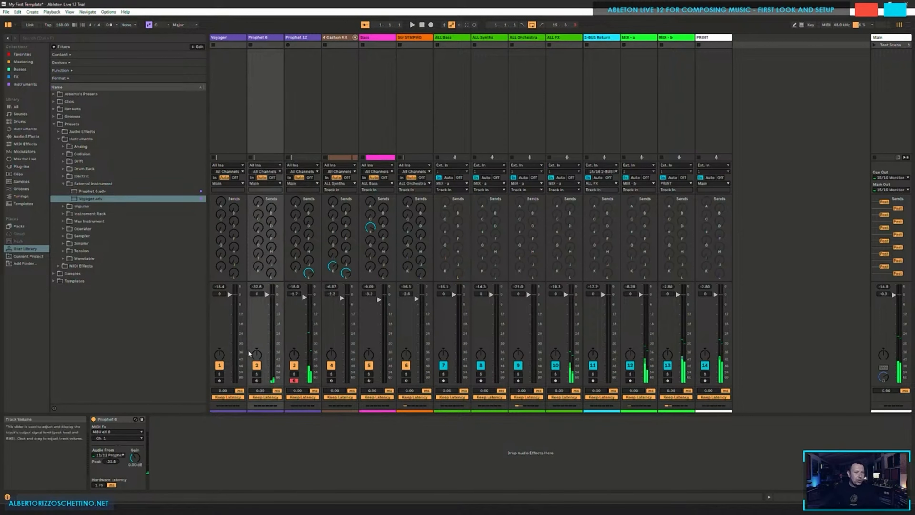
left_click(256, 380)
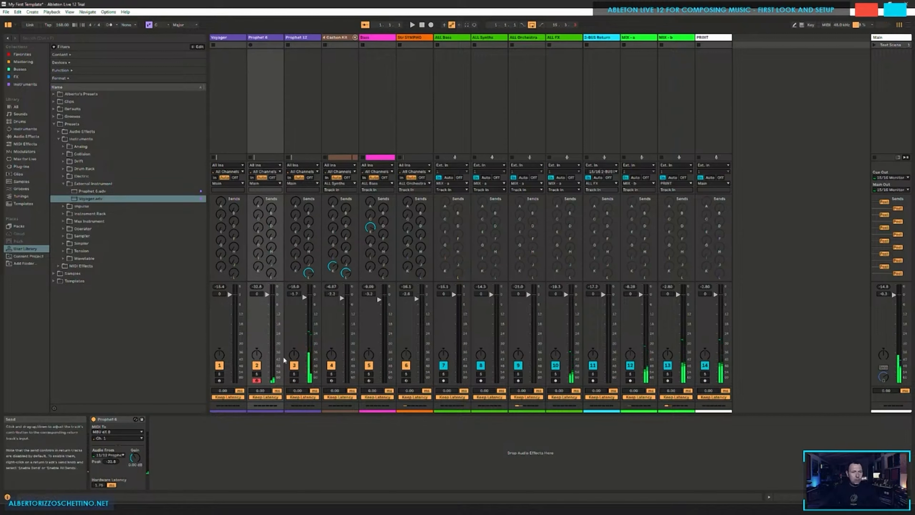
Step: Switch between the Voyager, Prophet 6 and Prophet 12 tracks to compare their external instrument settings
left_click(301, 112)
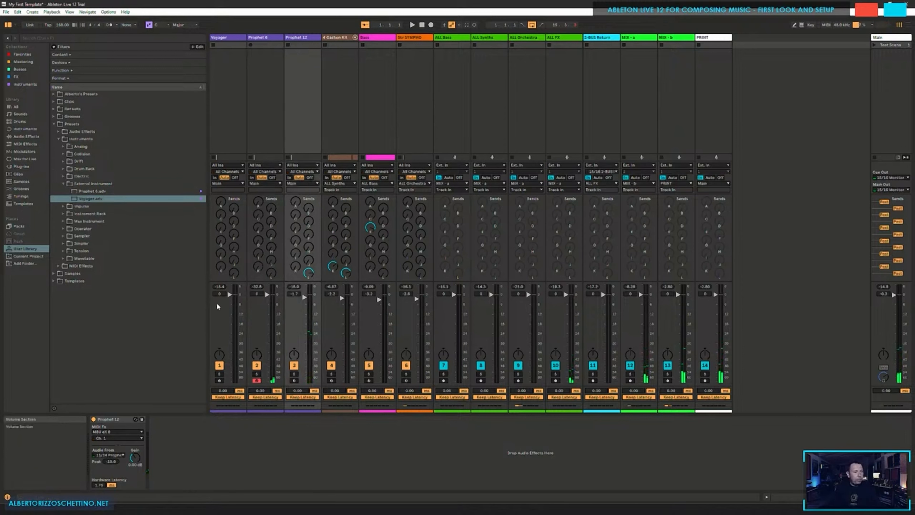
left_click(258, 91)
left_click(297, 83)
left_click(275, 77)
left_click(308, 77)
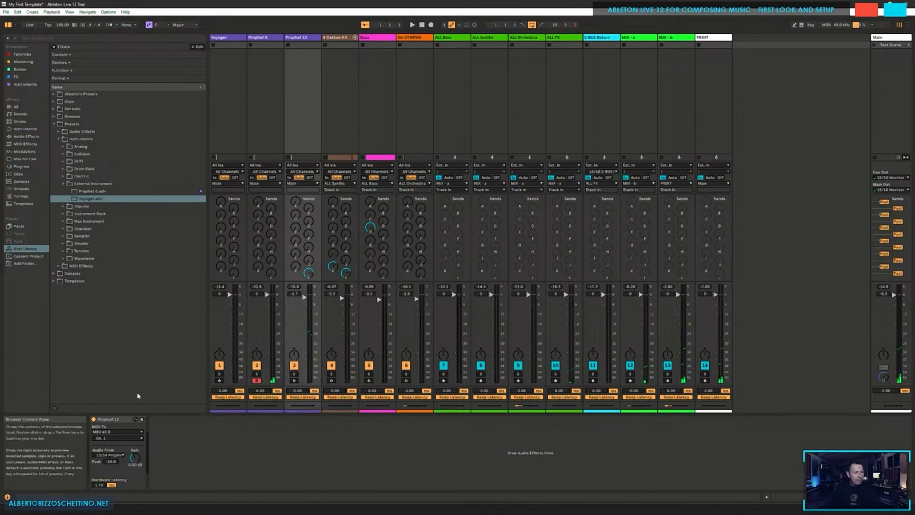
left_click(237, 123)
left_click(268, 124)
left_click(301, 88)
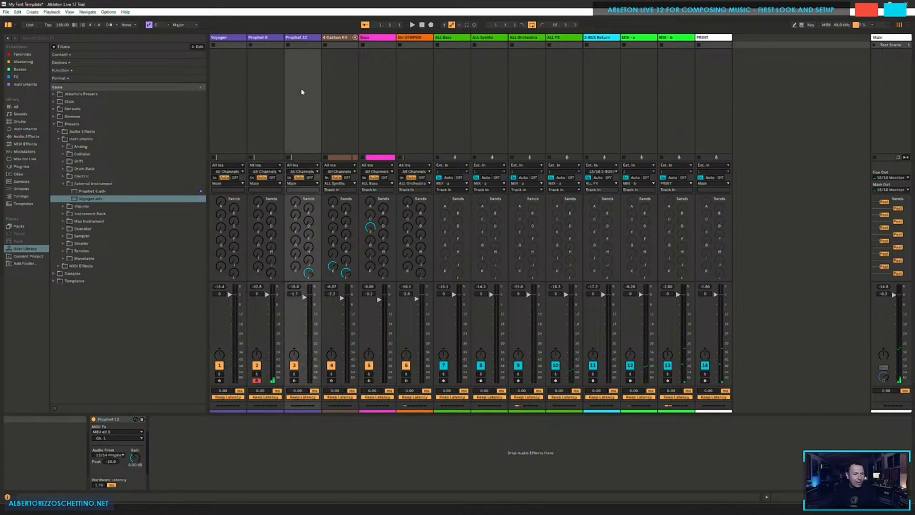
Step: Delete the external instrument device from the Prophet 12 track
left_click(268, 84)
left_click(295, 78)
left_click(119, 420)
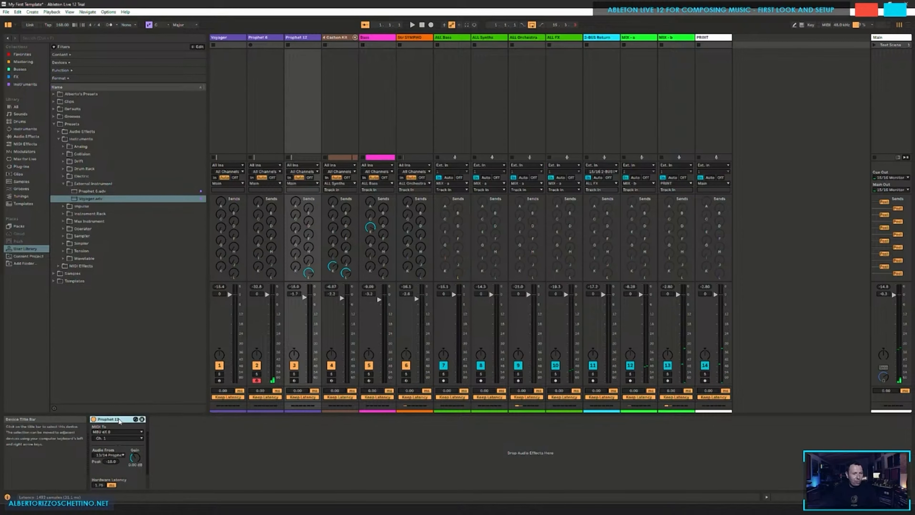
key("Delete")
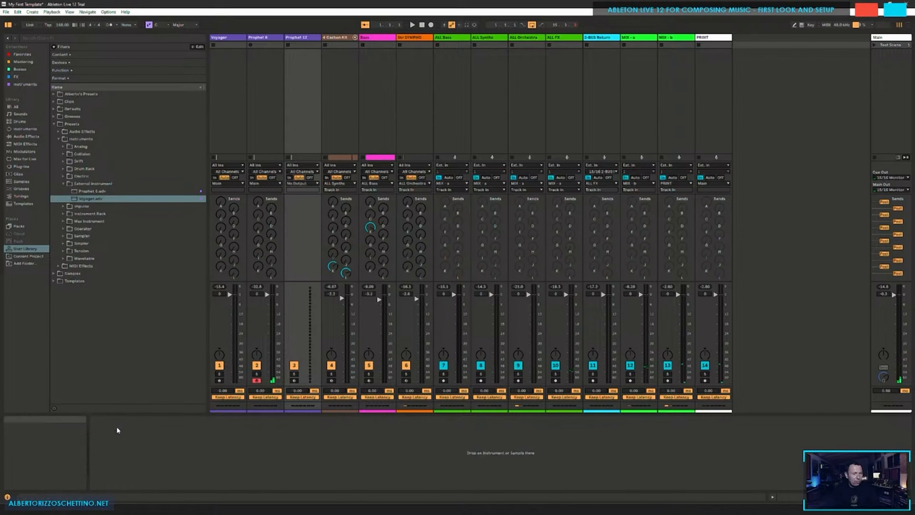
Step: Delete the external instrument devices from the Prophet 6 and Voyager tracks
left_click(268, 93)
left_click(232, 109)
left_click(265, 93)
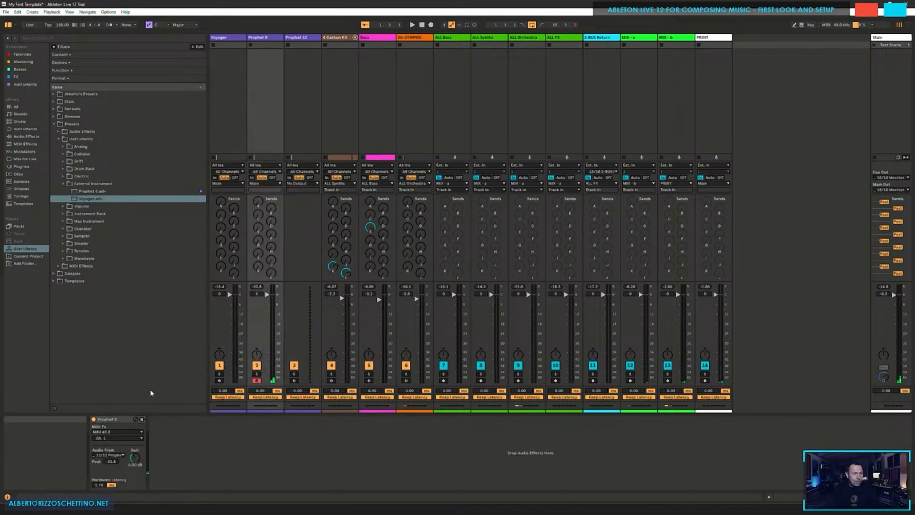
left_click(228, 101)
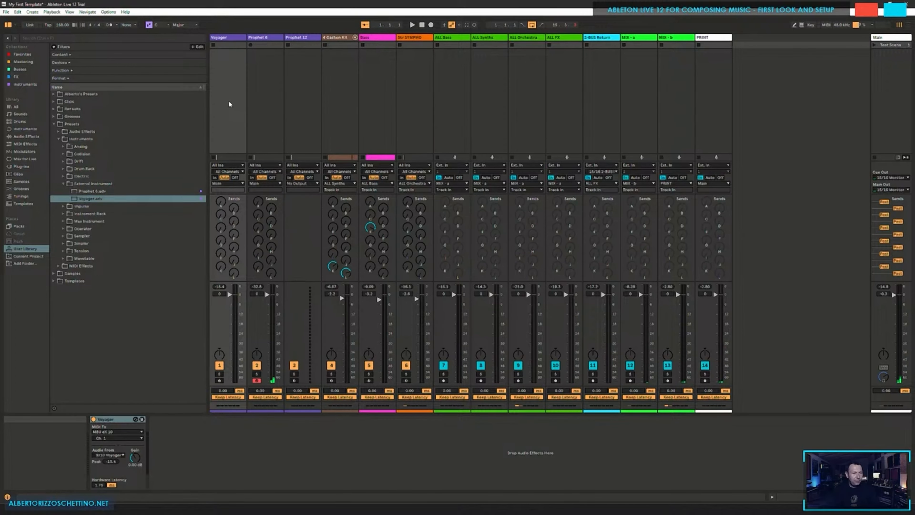
left_click(270, 110)
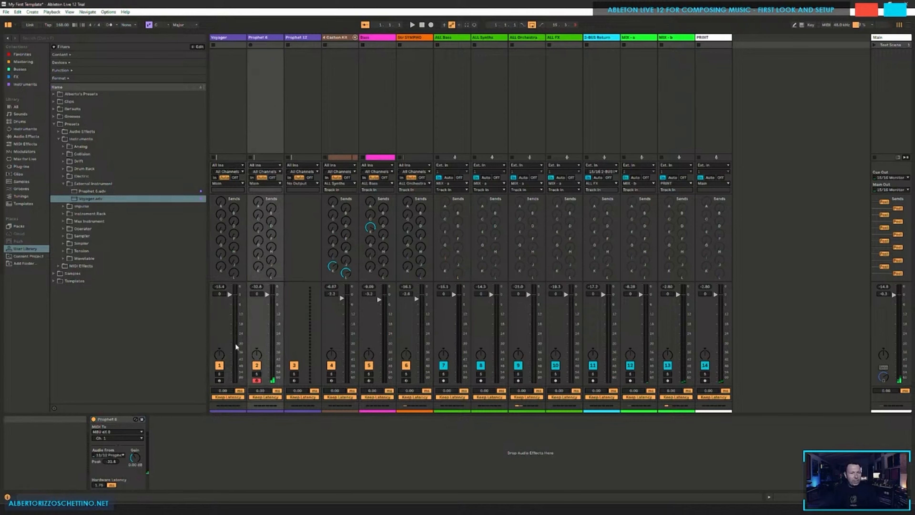
left_click(237, 143)
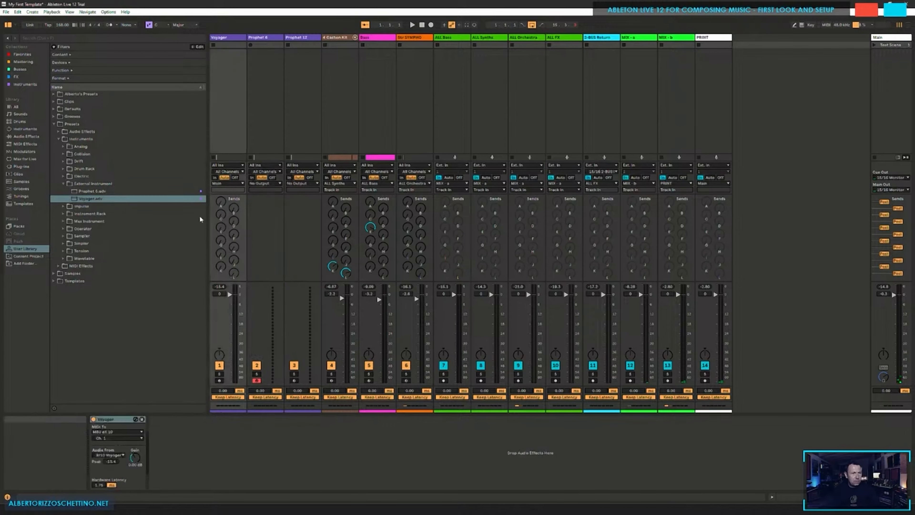
left_click(107, 420)
key("Delete")
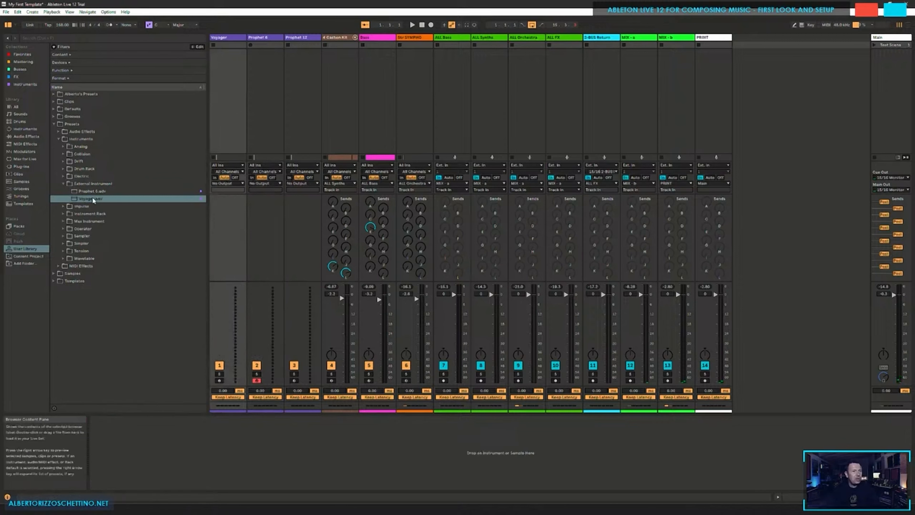
Step: Load the saved Voyager preset onto the Voyager track and the Prophet 6 preset onto the Prophet 6 track
left_click_drag(92, 201, 215, 118)
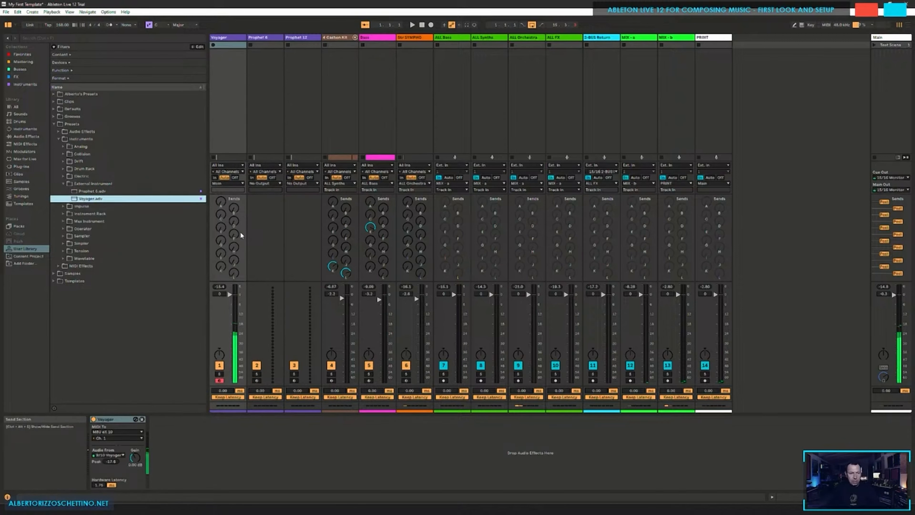
left_click(262, 73)
left_click_drag(101, 191, 266, 124)
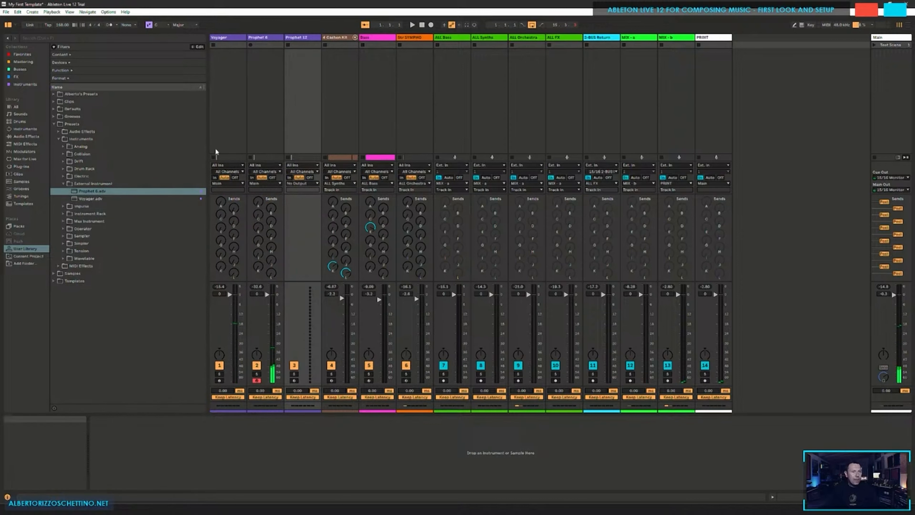
Step: Search the browser for "external", add an External Instrument to the Prophet 12 track, and reset the track's last send
left_click(93, 184)
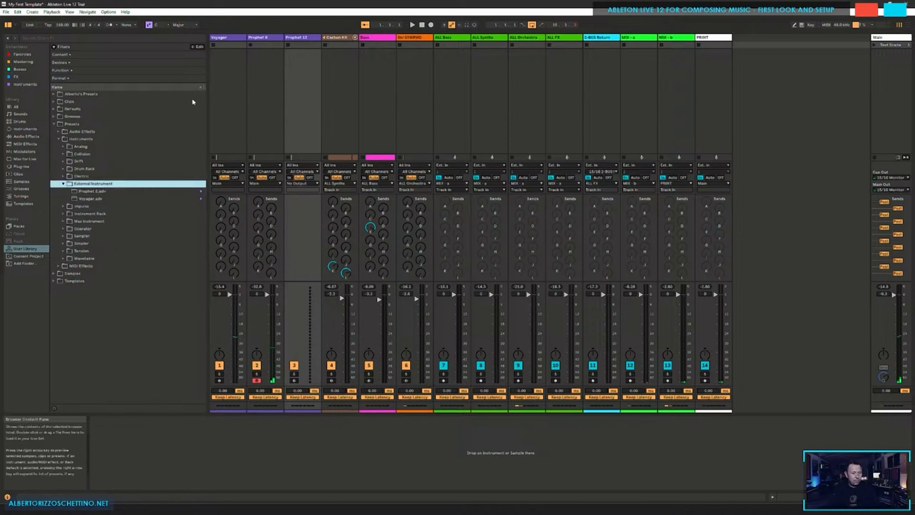
key("ctrl+f")
type("ed")
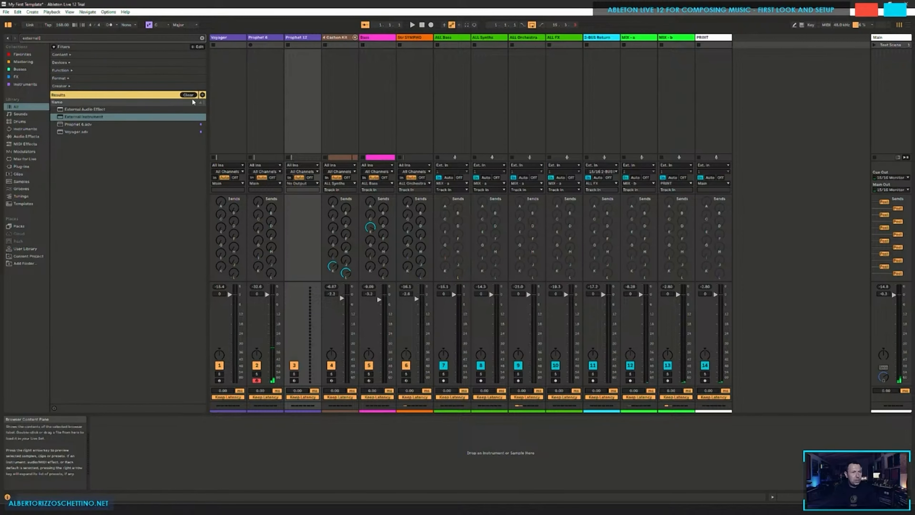
left_click(99, 119)
key("Return")
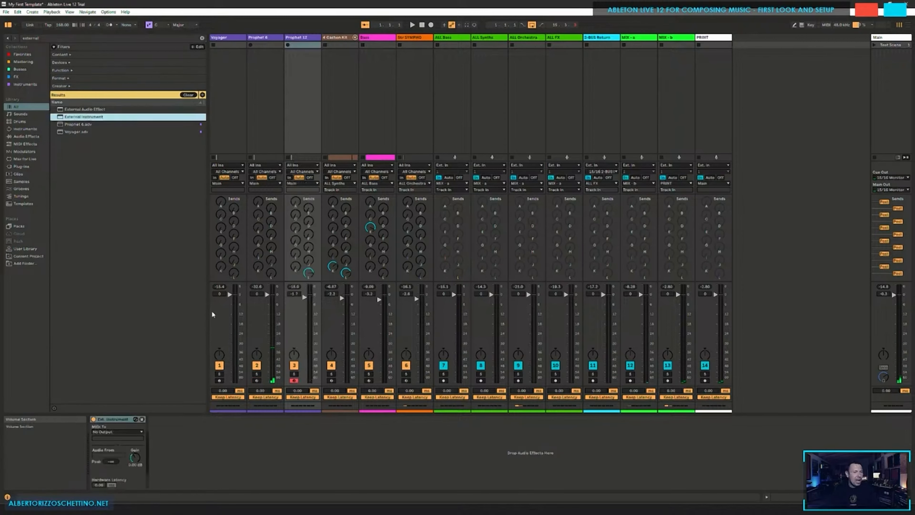
double_click(308, 275)
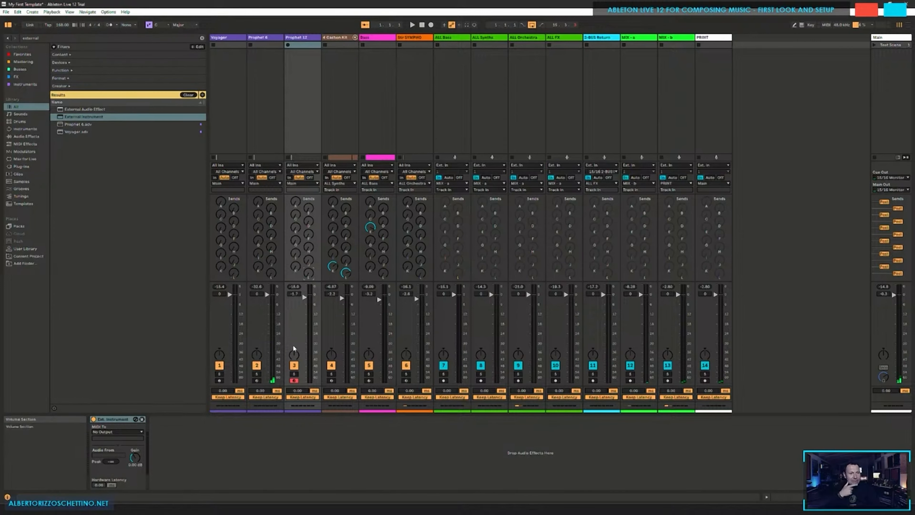
left_click(302, 86)
key("Left")
left_click(303, 86)
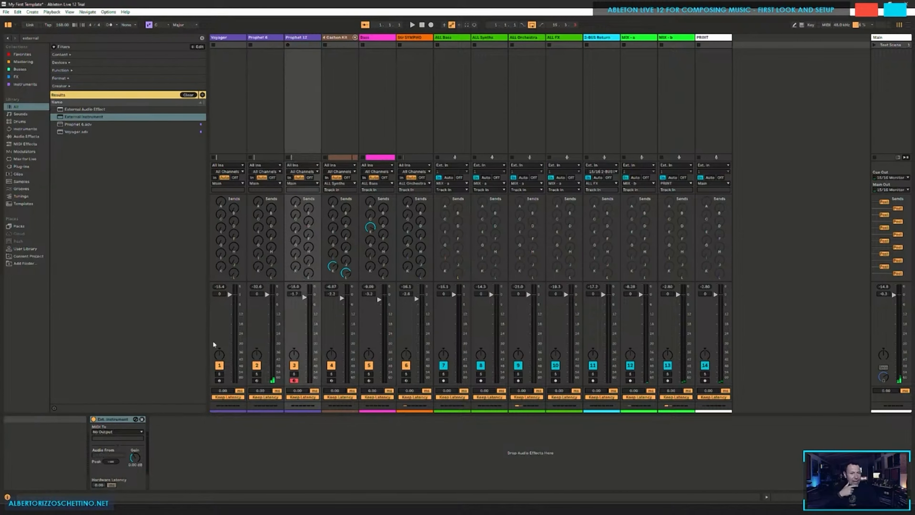
Step: Route the Prophet 12 external instrument's MIDI to M8U eX 8 and take its audio from 13/14 Prophet 12
left_click(117, 432)
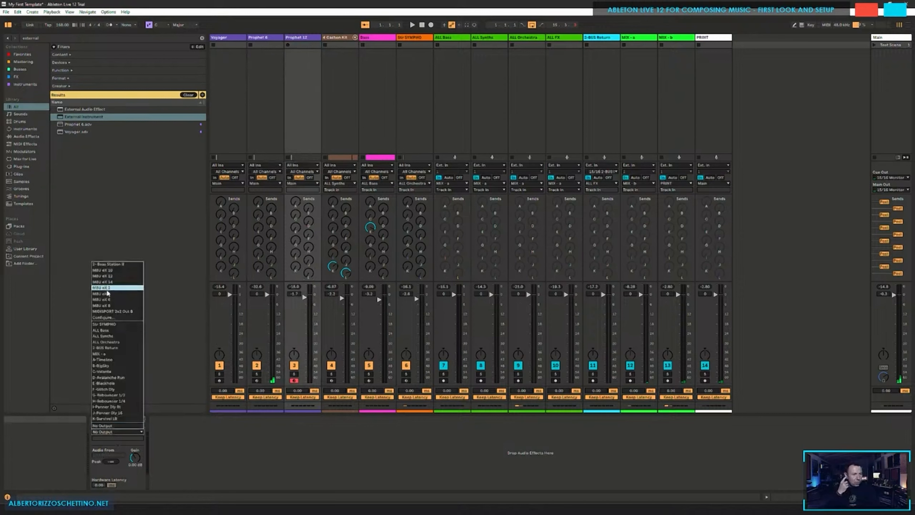
left_click(104, 306)
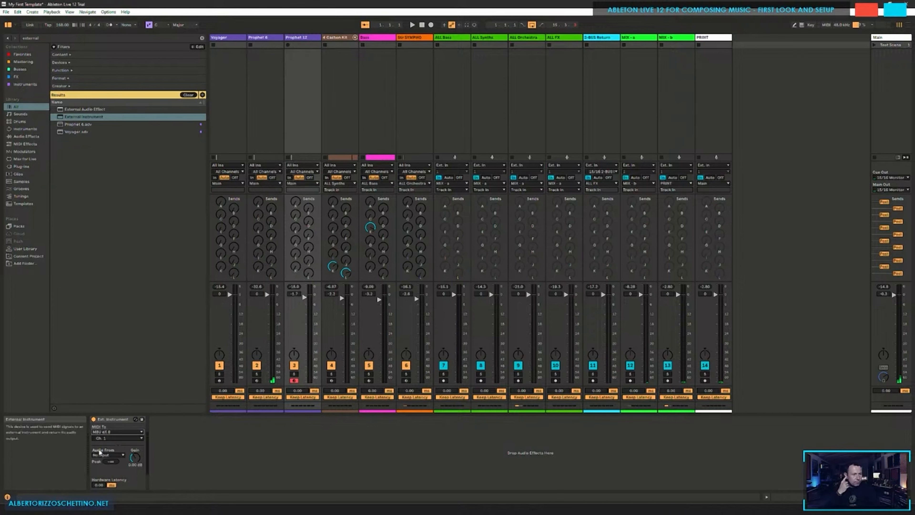
left_click(108, 455)
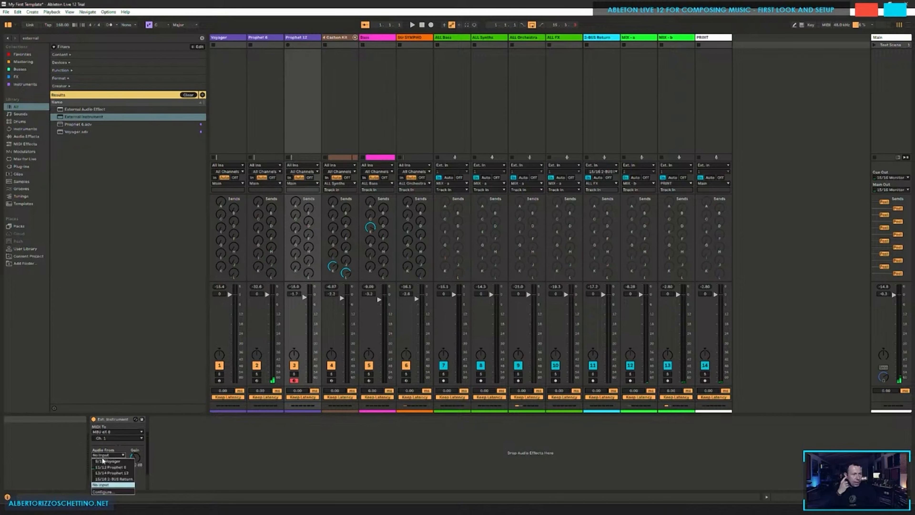
left_click(108, 472)
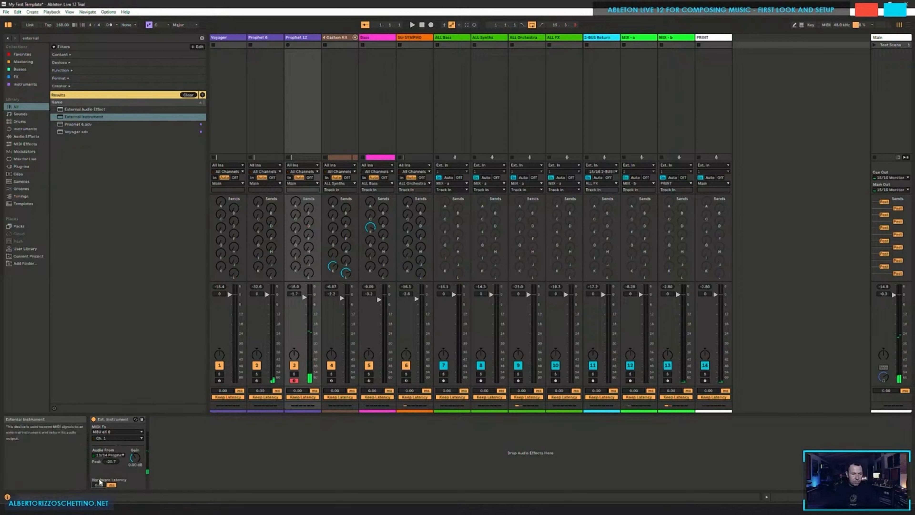
Step: Rename the external instrument device as Prophet 12 and save it as a preset in the user library
right_click(105, 420)
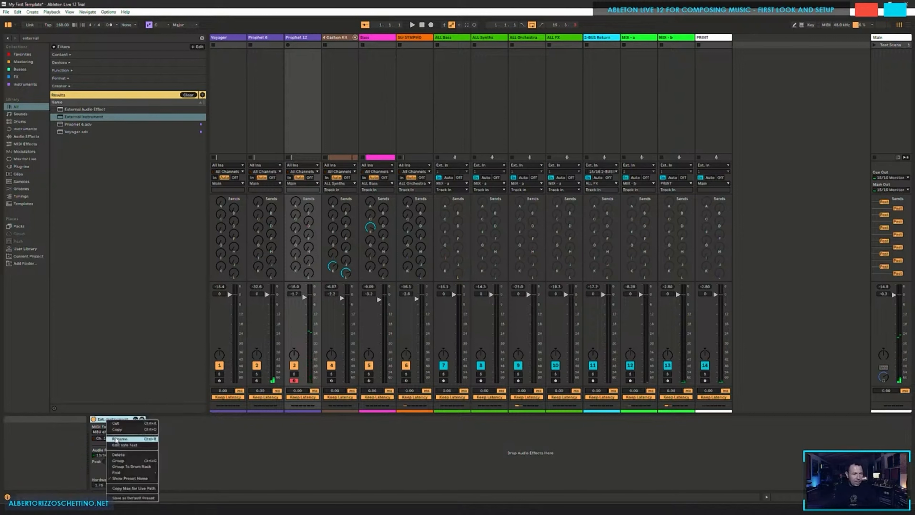
left_click(119, 440)
type("Prophet 12")
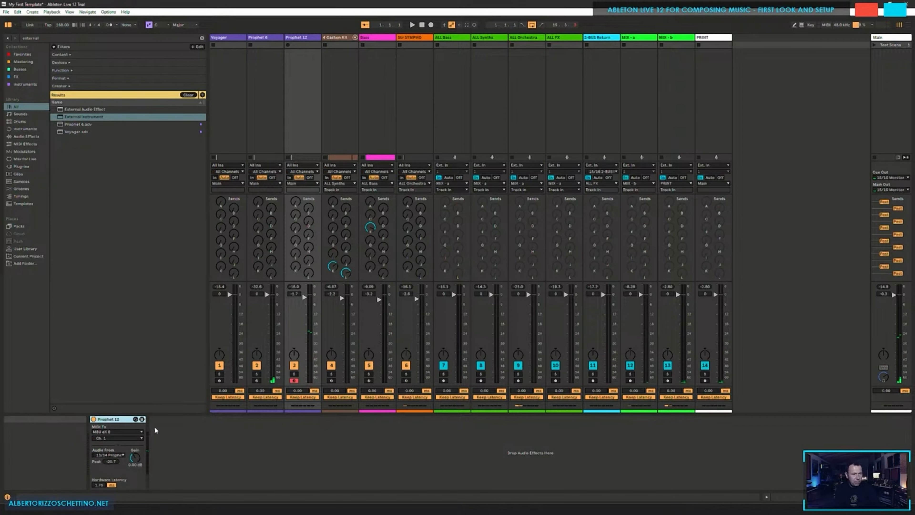
left_click(142, 419)
key("Return")
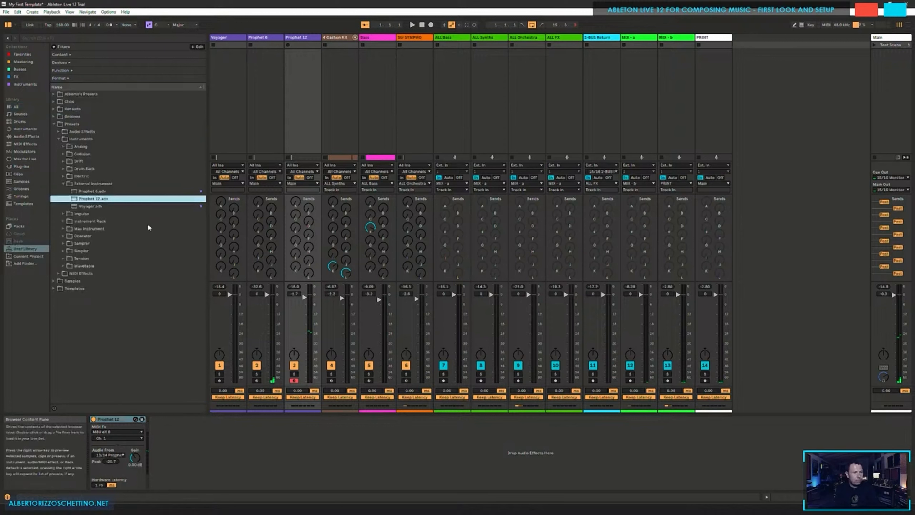
Step: Assign the Prophet 12 preset to the Instruments collection and save the set
right_click(155, 198)
left_click(173, 275)
key("ctrl+s")
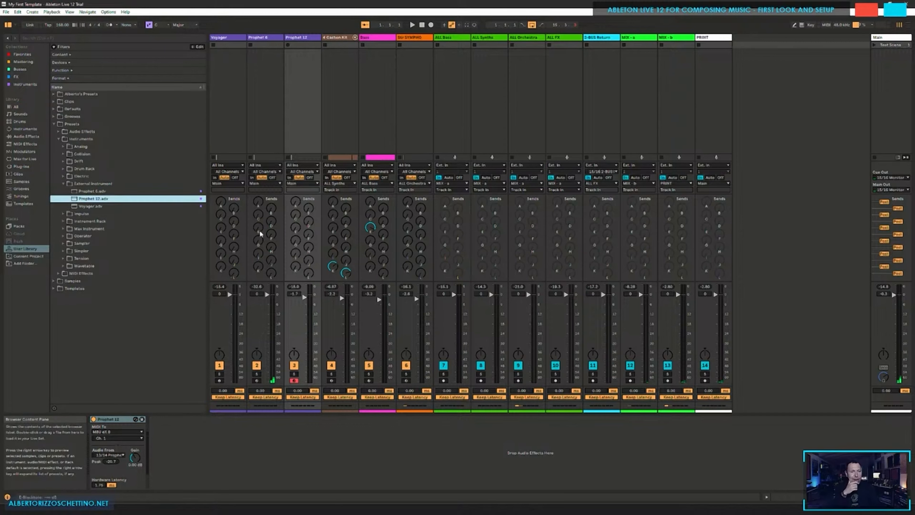
Step: Search the browser for "external", and insert a new MIDI track named Bassline after the Prophet 12 track
left_click(257, 101)
left_click(293, 112)
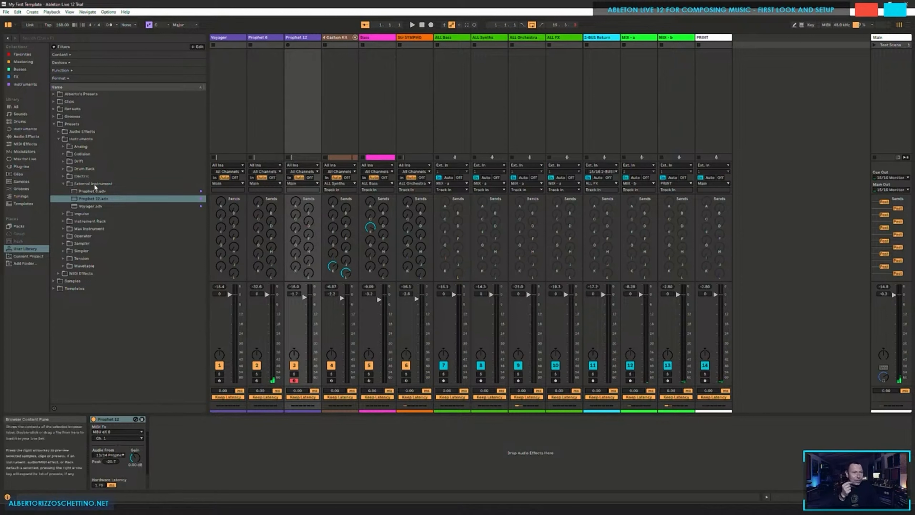
key("ctrl+f")
type("external")
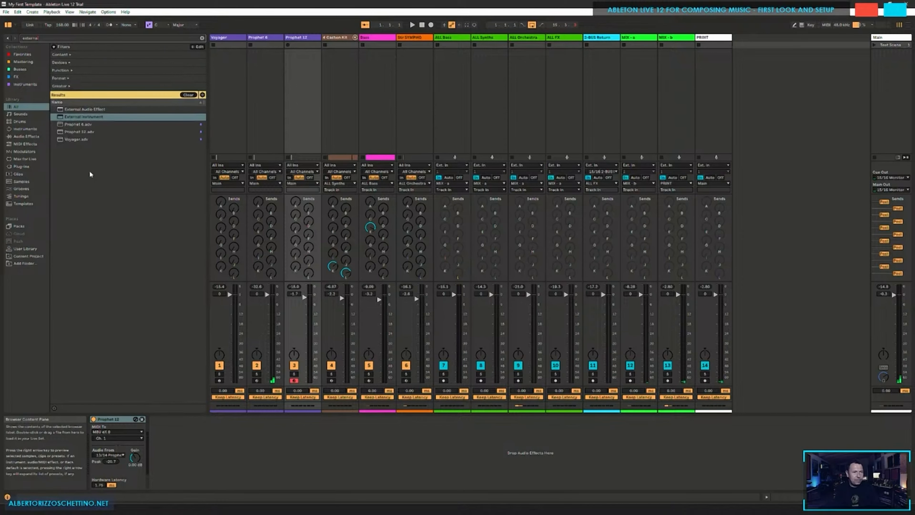
right_click(298, 64)
left_click(313, 72)
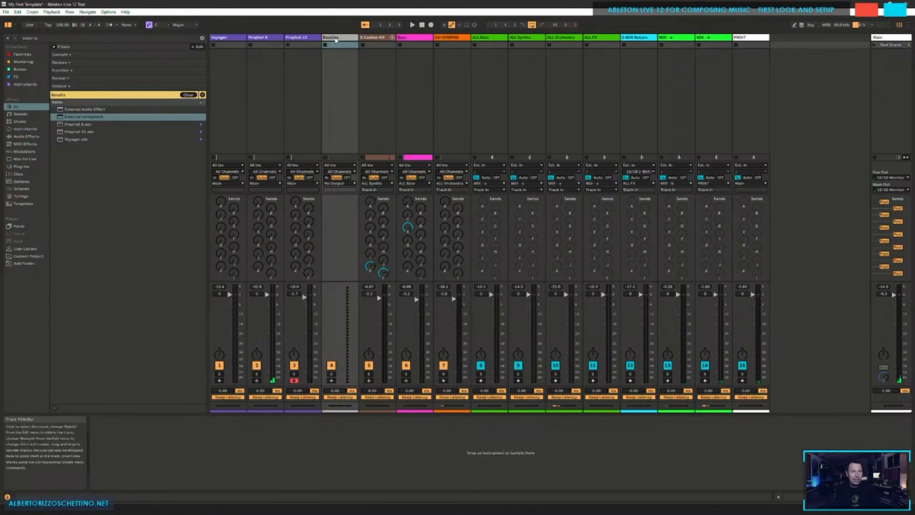
Step: Colour the Bassline track purple to match the neighbouring synth tracks and save the set
right_click(348, 38)
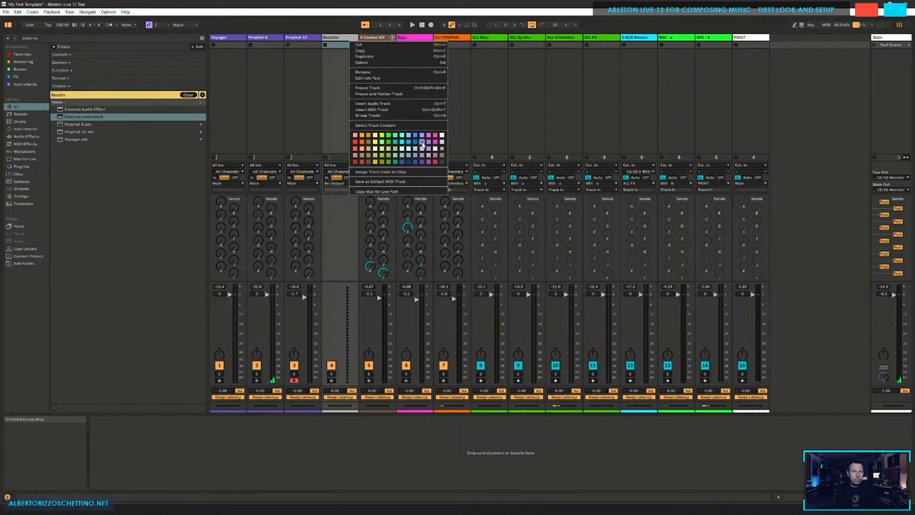
left_click(422, 146)
right_click(342, 38)
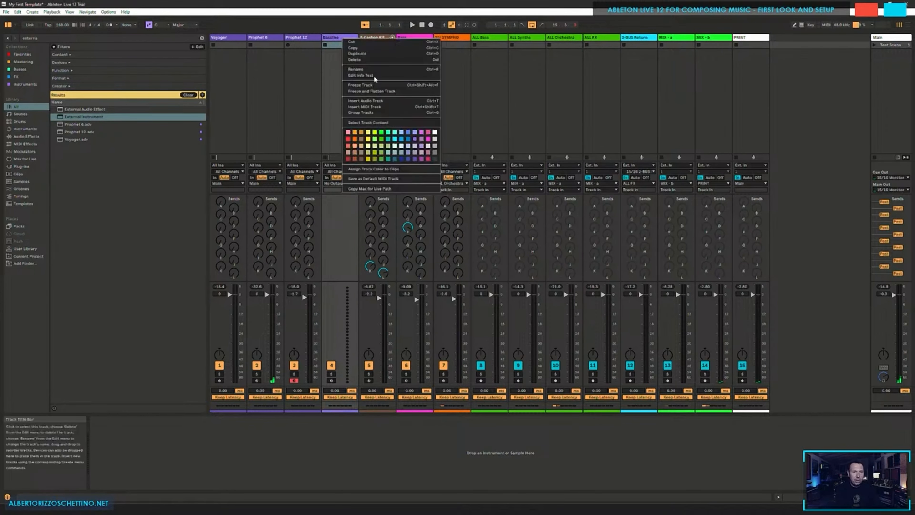
left_click(414, 159)
left_click(345, 116)
left_click(313, 83)
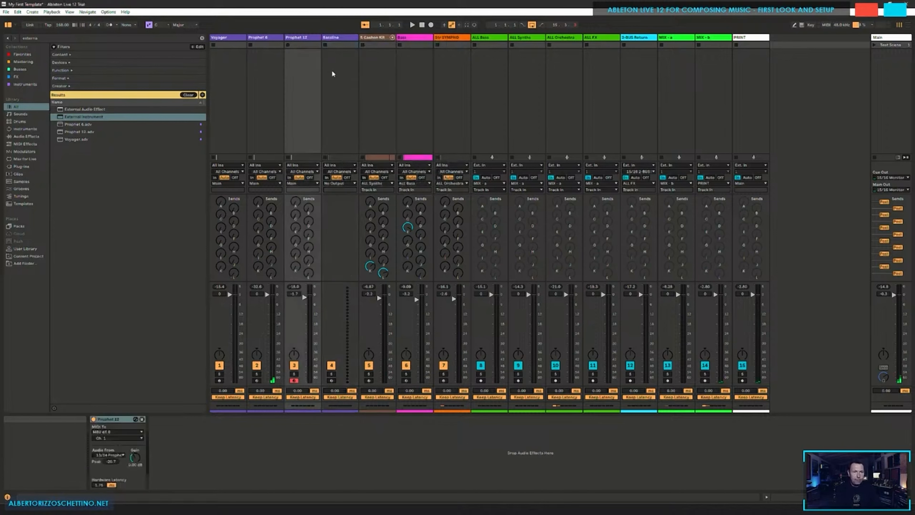
left_click(333, 74)
key("ctrl+s")
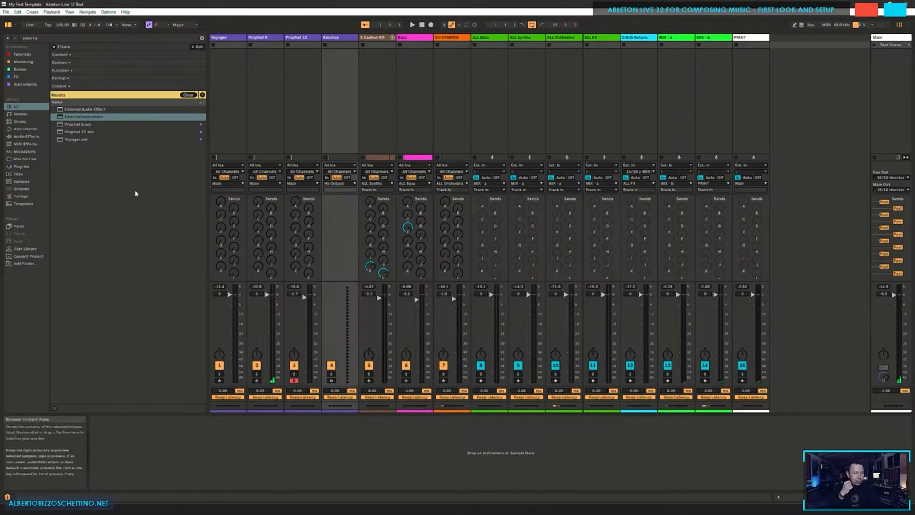
Step: Load an External Instrument onto the Bassline track and add that device to the Instruments collection
key("ctrl+f")
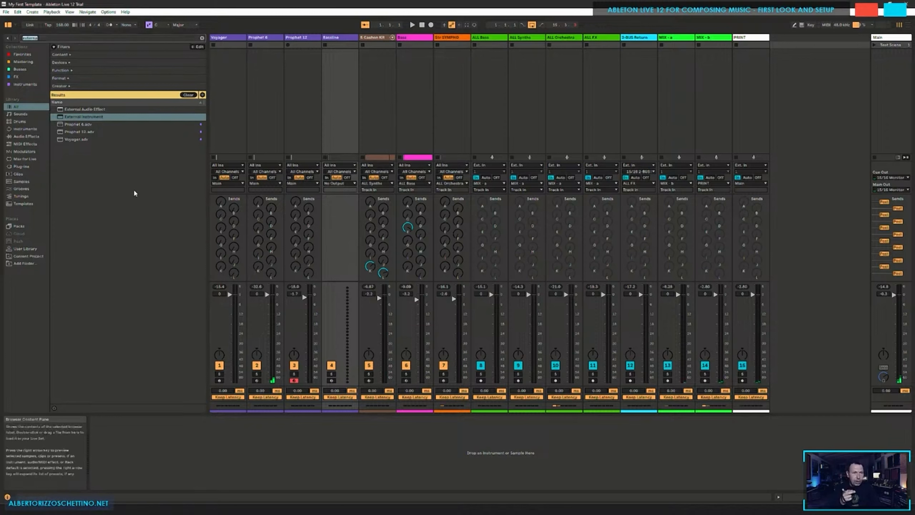
left_click_drag(78, 117, 336, 97)
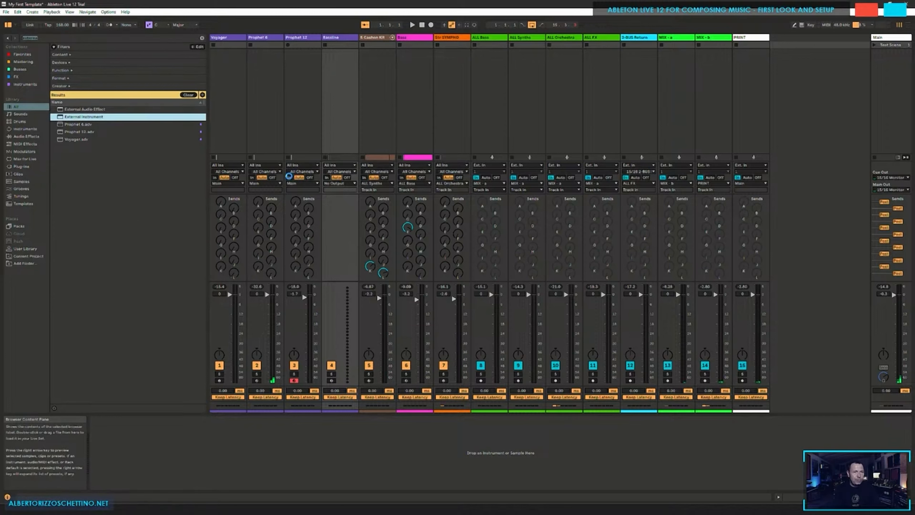
left_click_drag(16, 89, 19, 85)
left_click(25, 84)
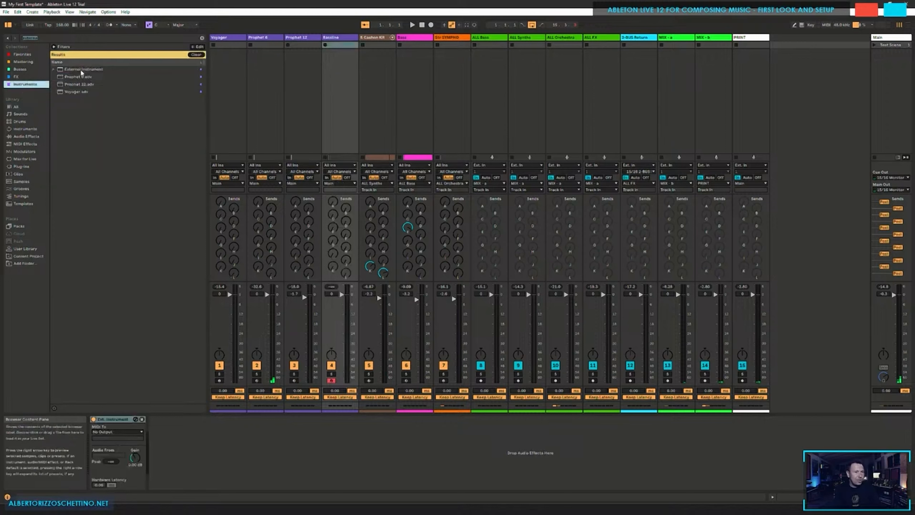
Step: Route the Bassline external instrument's MIDI output to M8U eX 6
left_click(337, 82)
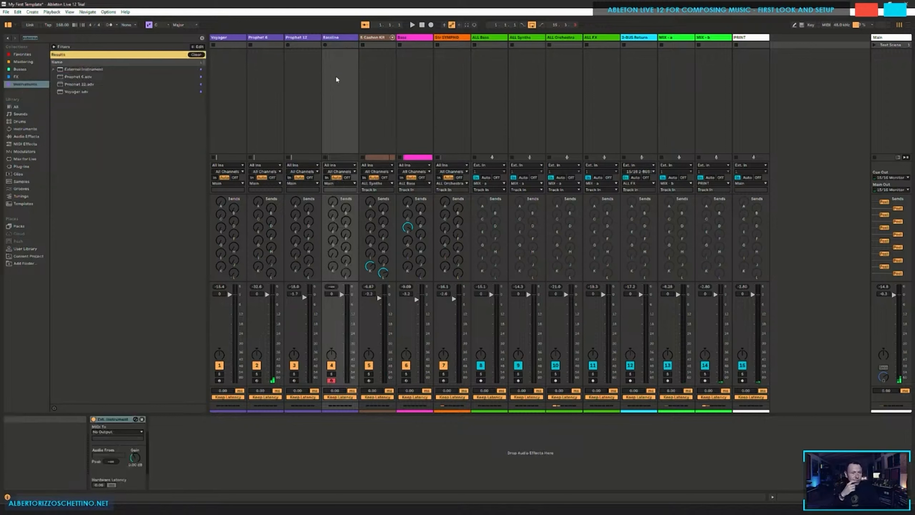
left_click(133, 430)
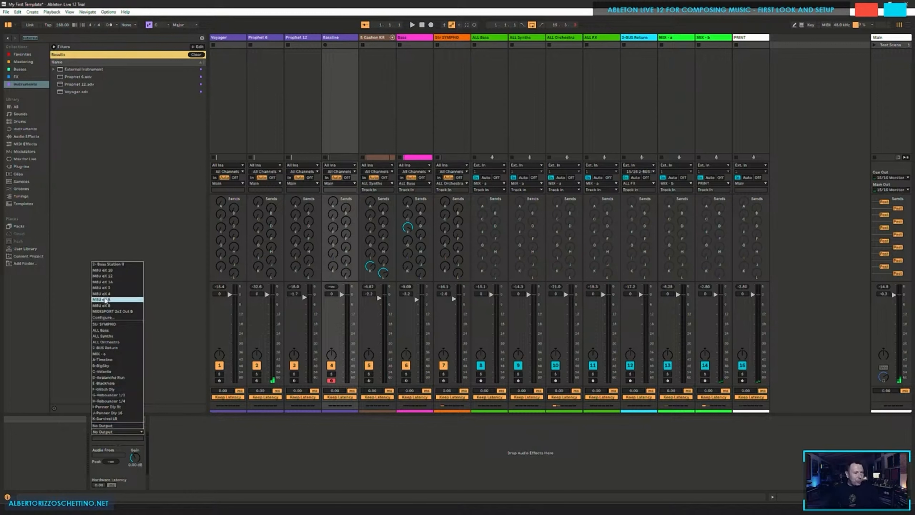
left_click(106, 300)
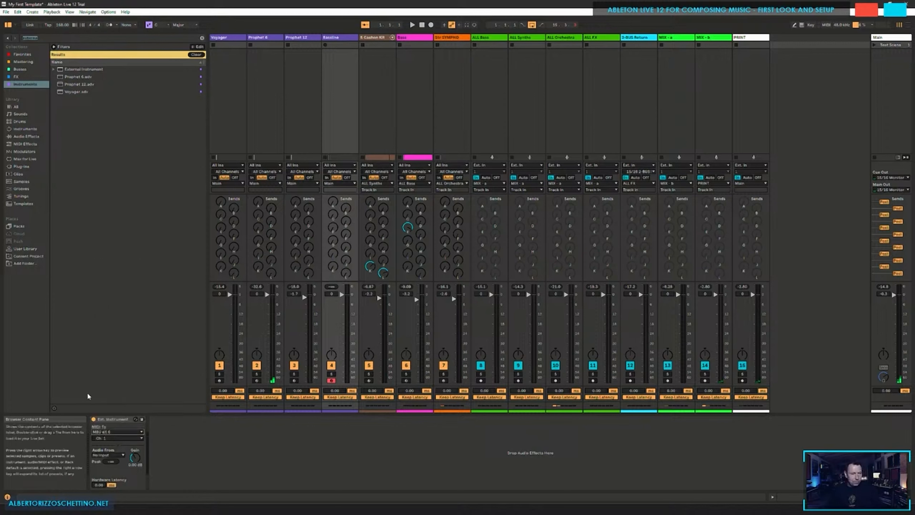
left_click(112, 440)
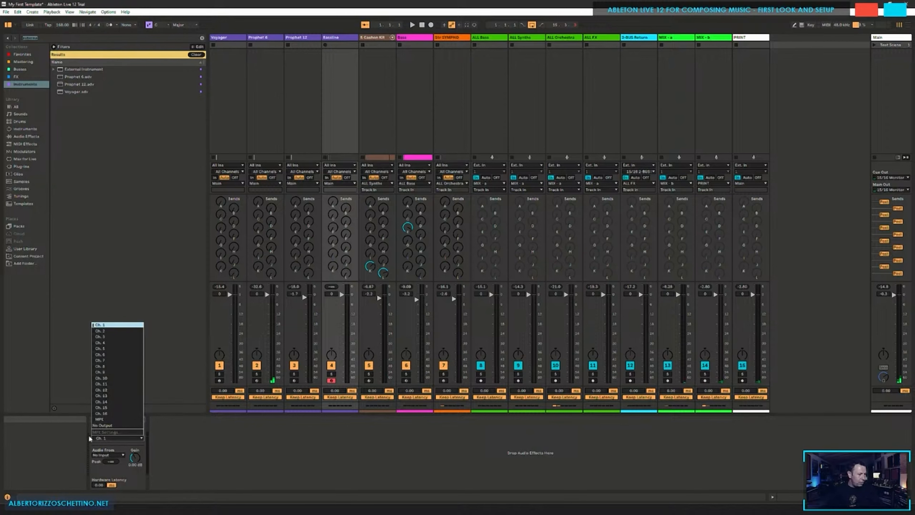
left_click(77, 365)
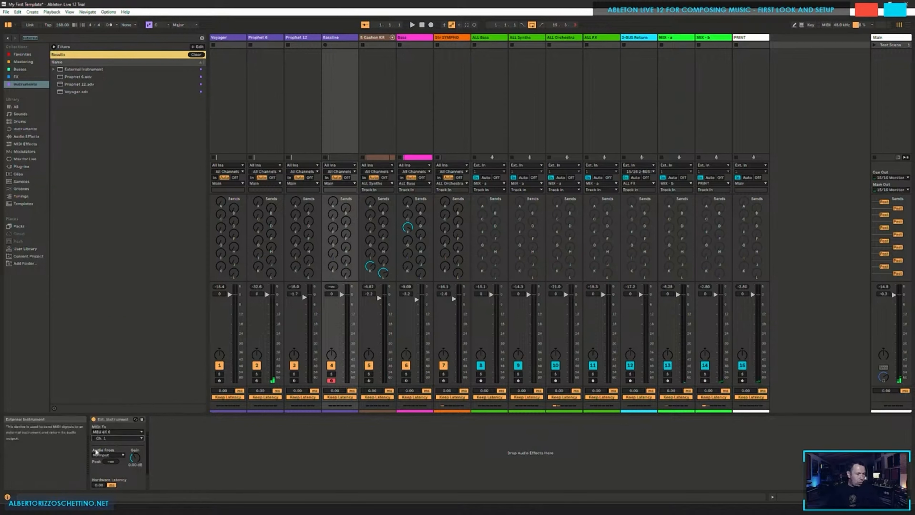
left_click(110, 454)
left_click(213, 469)
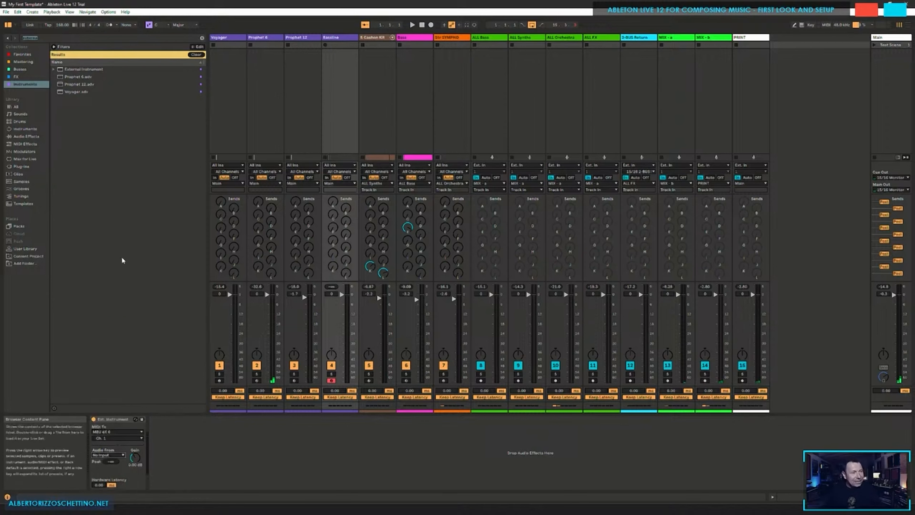
Step: Enable mono audio inputs 5 & 6 in the input configuration and label them Bassline 5 and Bassline 6
key("ctrl+comma")
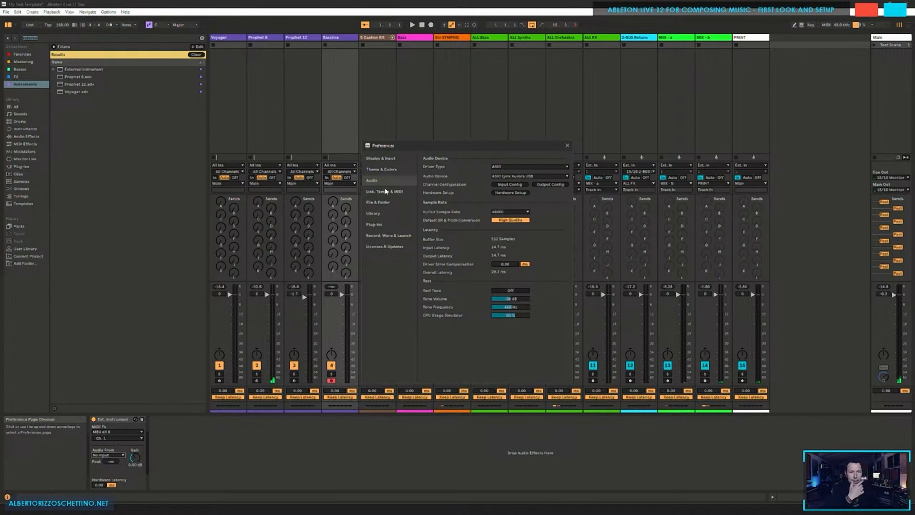
left_click(509, 184)
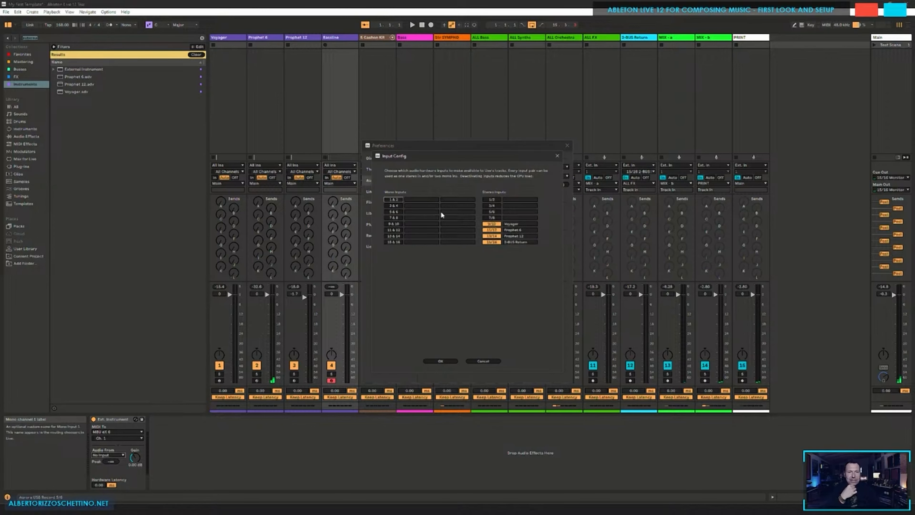
left_click(430, 212)
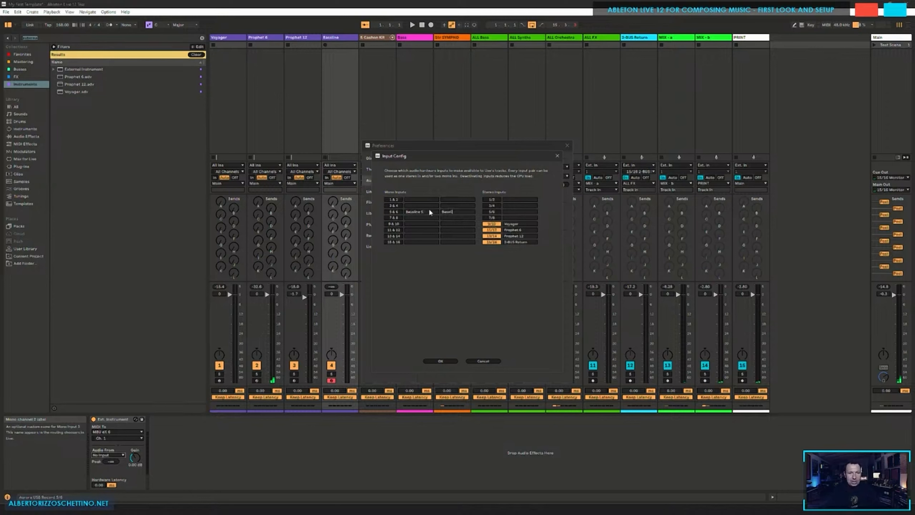
left_click(440, 360)
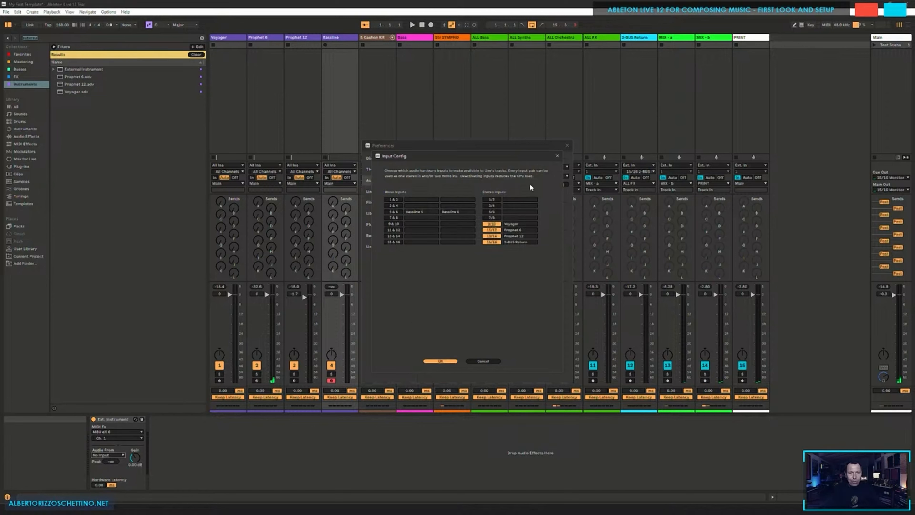
left_click(504, 184)
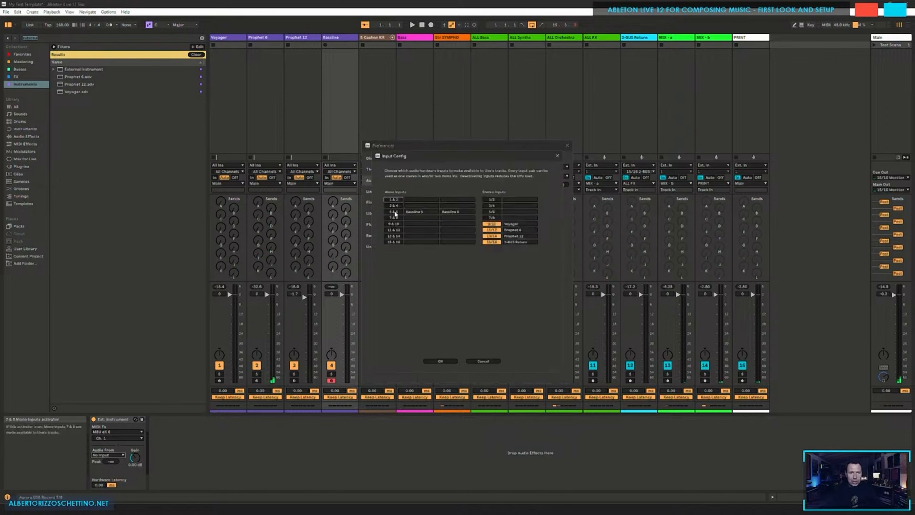
key("Escape")
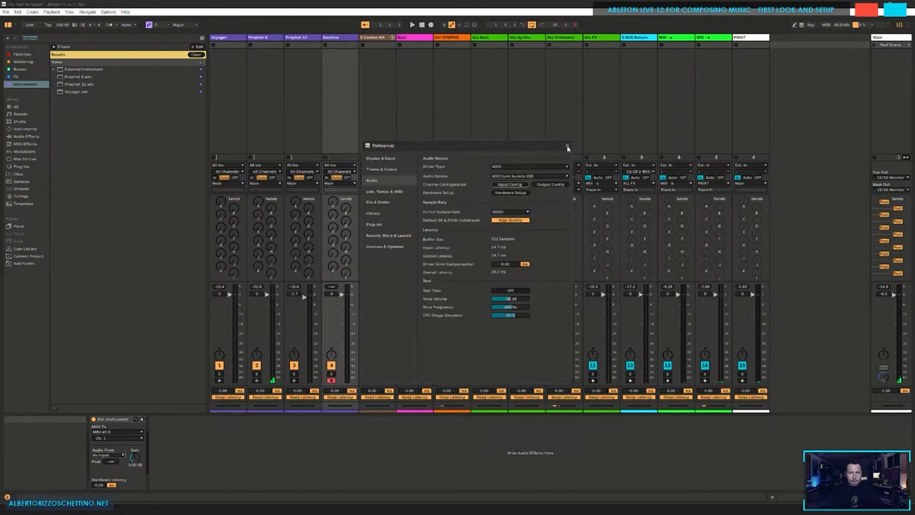
left_click(567, 146)
Step: Take the Bassline external instrument's audio from Bassline 6 and set its hardware latency to about 1.7 ms
left_click(113, 432)
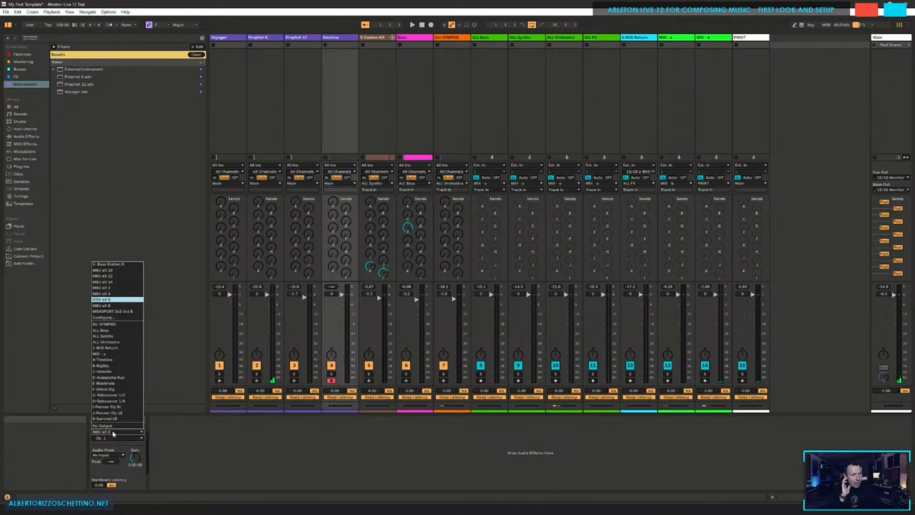
left_click(183, 444)
left_click(107, 455)
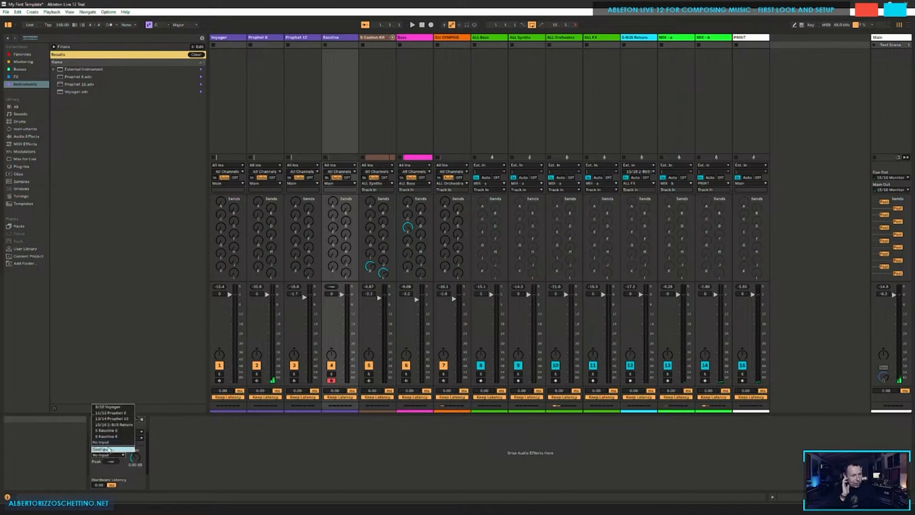
left_click(108, 436)
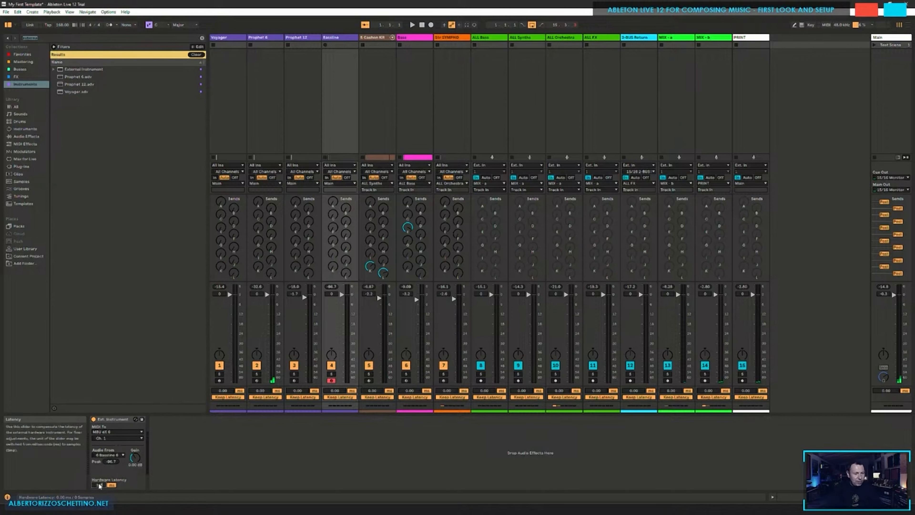
left_click_drag(99, 486, 101, 480)
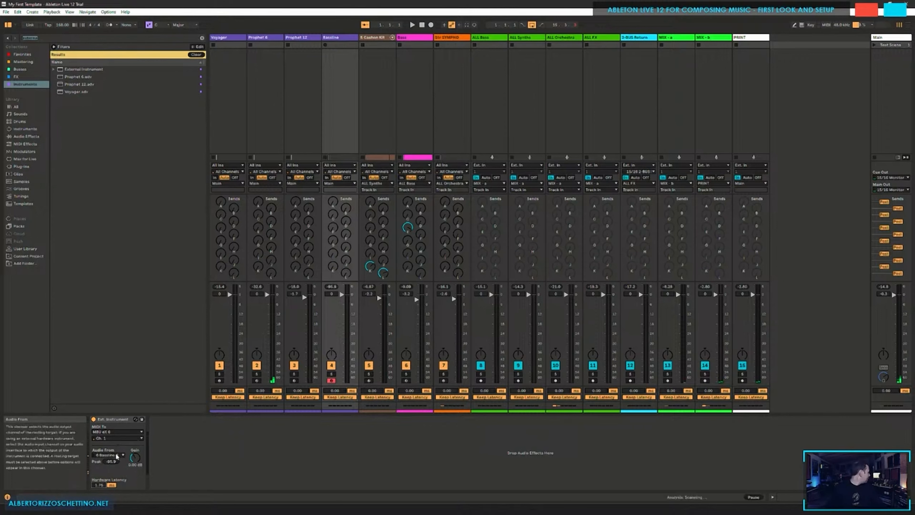
Step: Try Bassline 5 as the external instrument's audio input and compare the routing with the Prophet 12 track
left_click(117, 456)
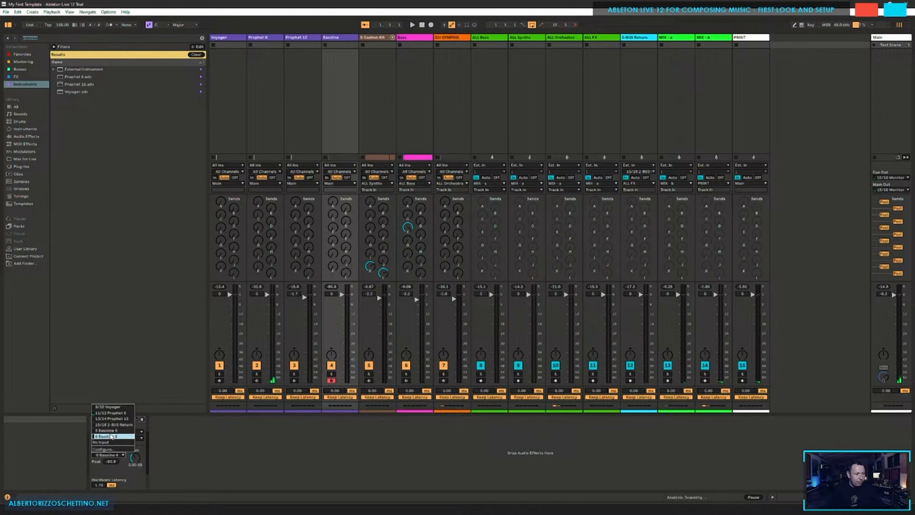
left_click(115, 434)
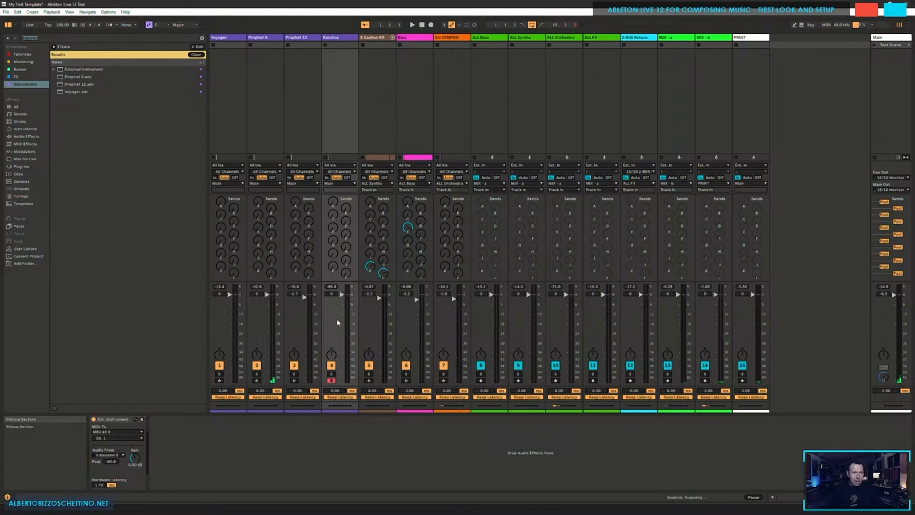
left_click(306, 38)
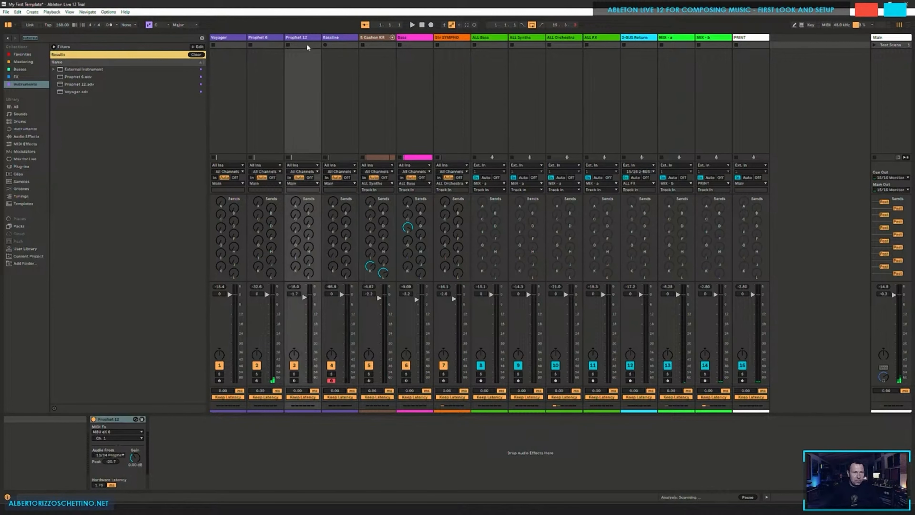
left_click(330, 38)
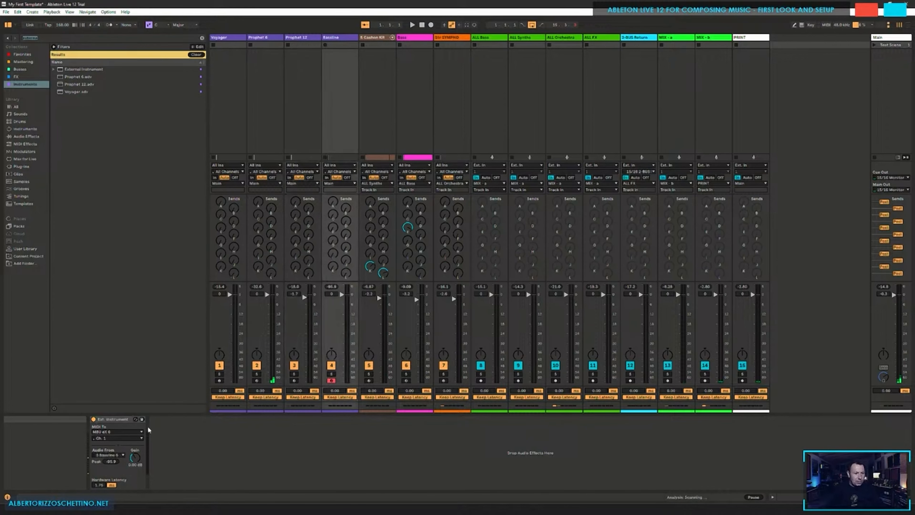
Step: Route the Bassline external instrument's MIDI output to M8U eX 14 and take its audio from Bassline 6
left_click(117, 431)
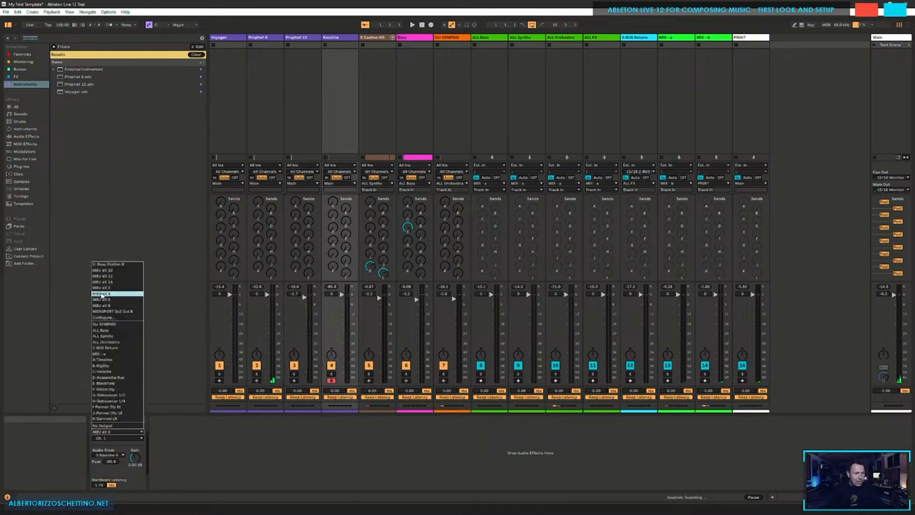
left_click(103, 282)
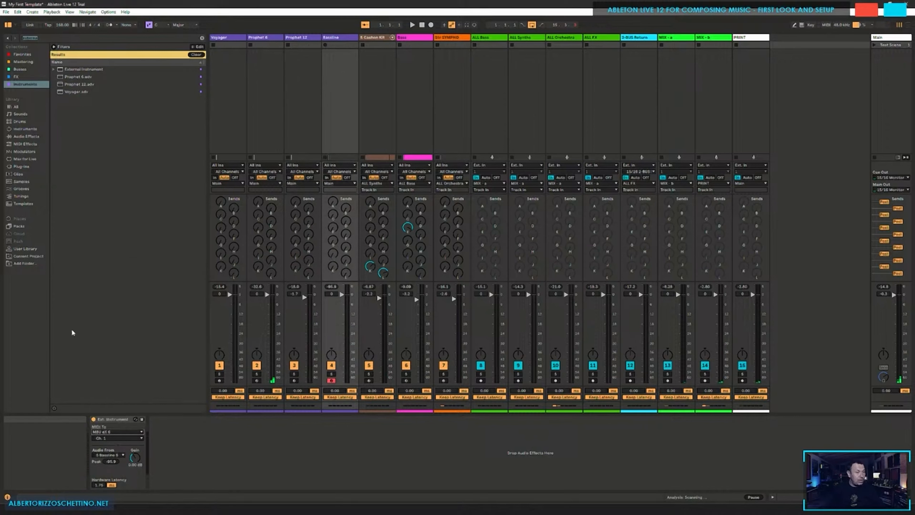
left_click(109, 454)
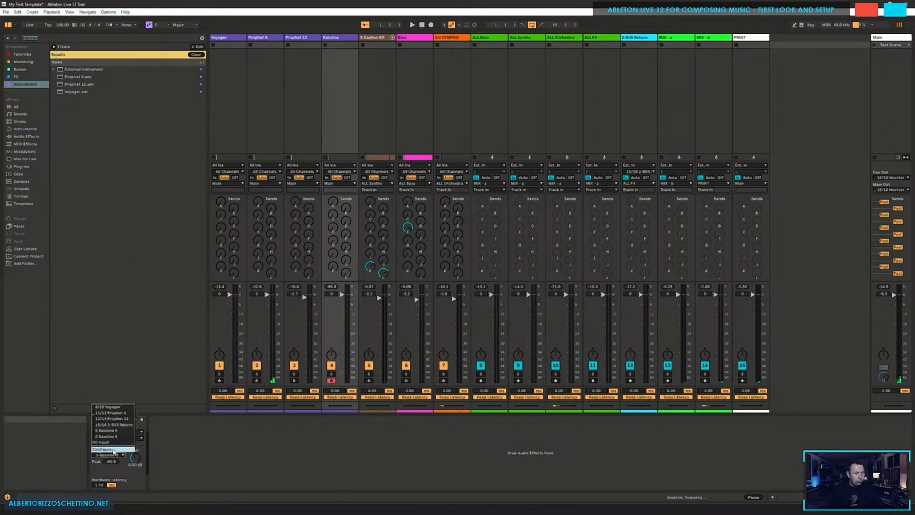
left_click(113, 436)
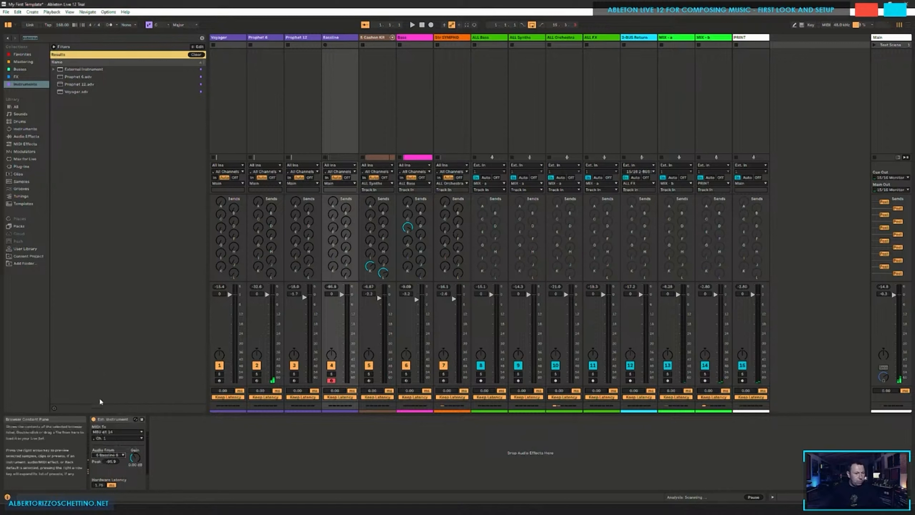
left_click(115, 455)
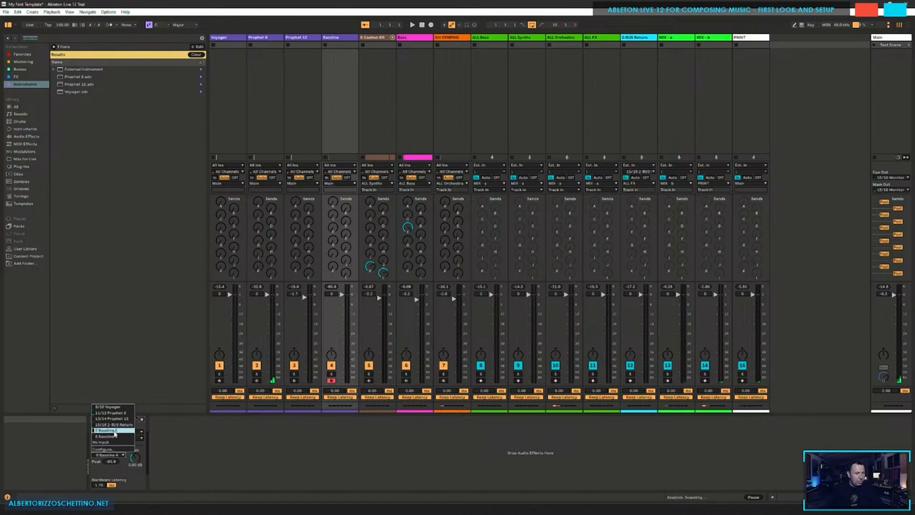
left_click(115, 436)
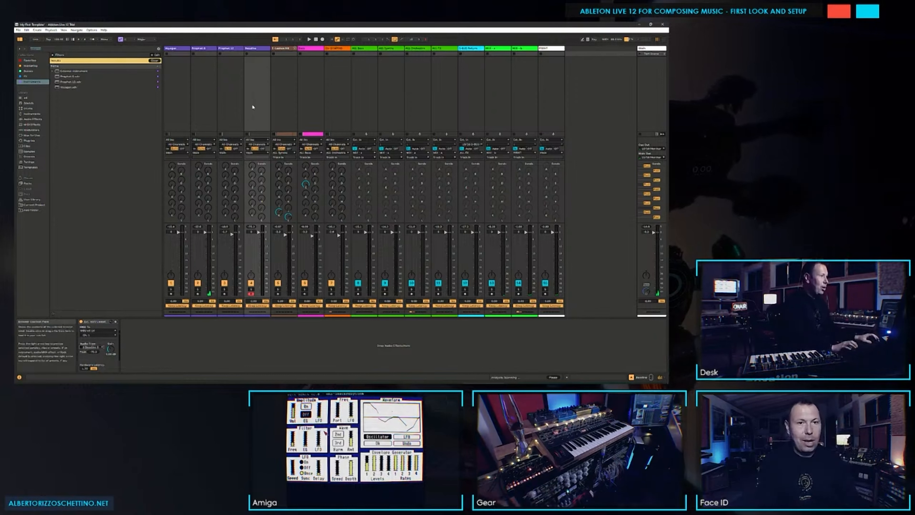
Step: Solo the Bassline track and toggle playback to test the hardware synth
left_click(251, 289)
key("space")
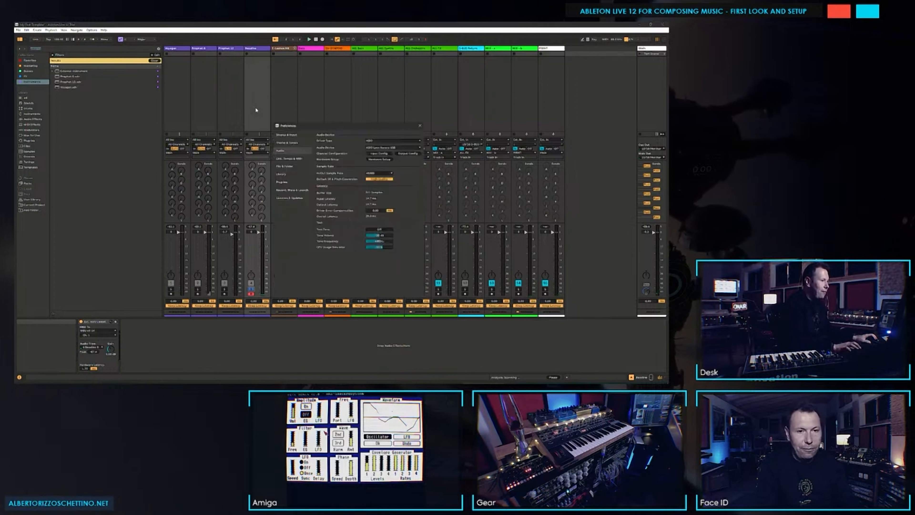
Step: Review the MIDI port settings in the Link, Tempo & MIDI preferences, including one port's sync type options
key("ctrl+comma")
left_click(289, 159)
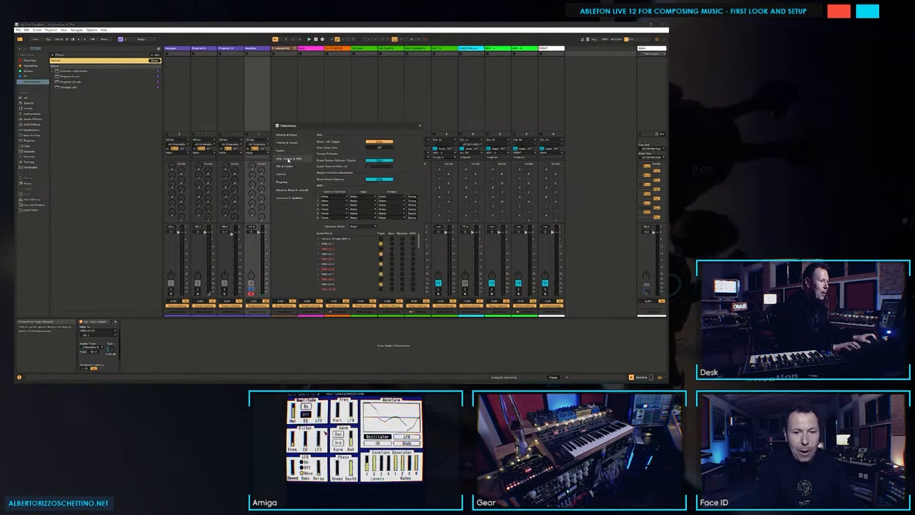
mouse_move(419, 241)
left_mouse_down()
mouse_move(419, 271)
mouse_move(419, 236)
left_mouse_up()
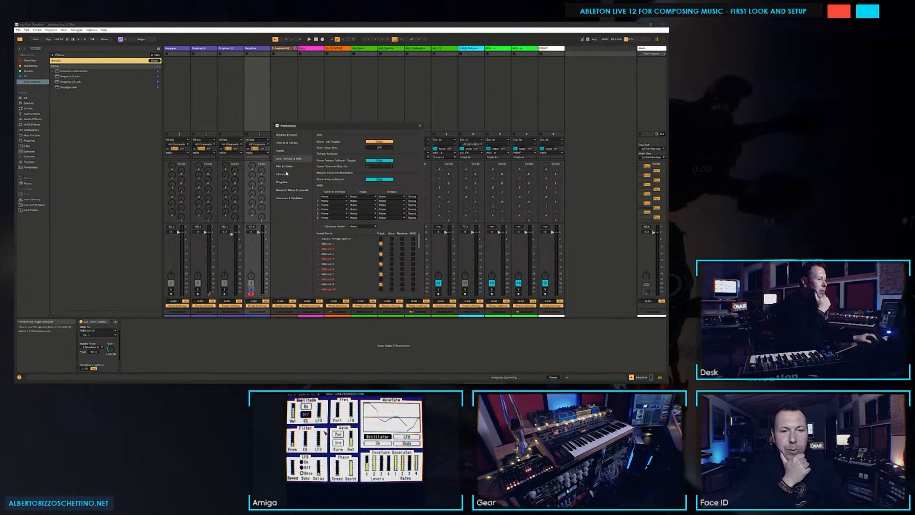
scroll(325, 269, "down", 4)
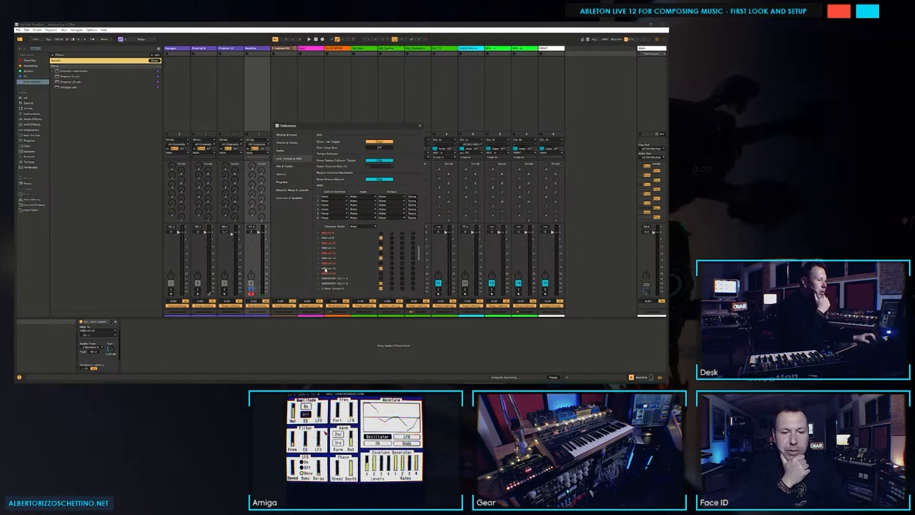
left_click(318, 273)
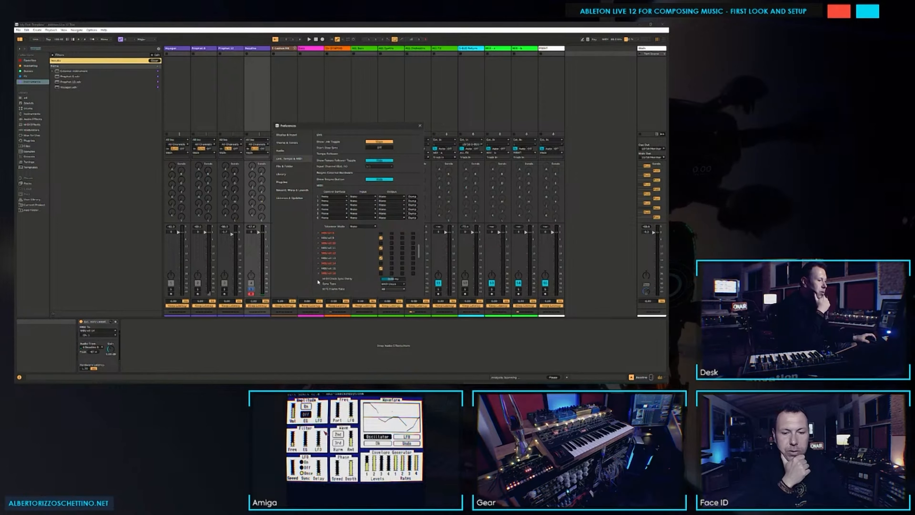
scroll(318, 282, "down", 1)
left_click(388, 273)
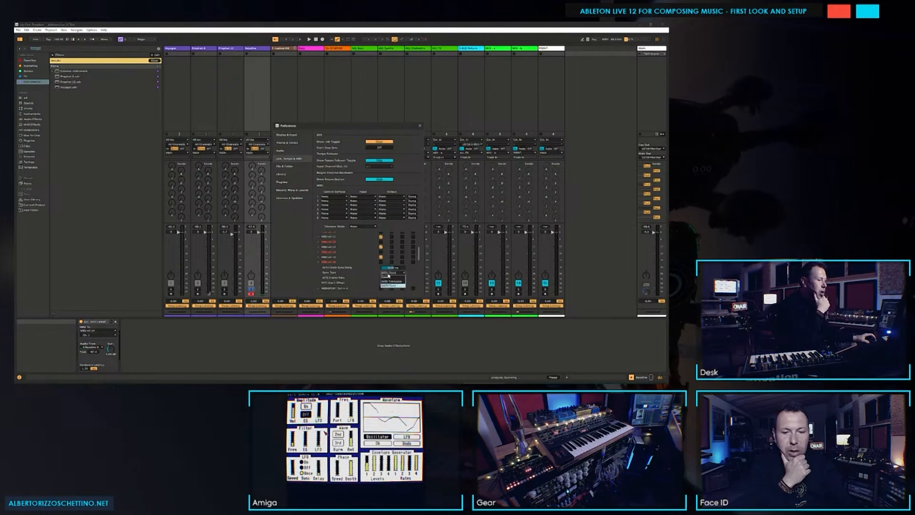
left_click(330, 279)
left_click(318, 262)
scroll(309, 277, "down", 5)
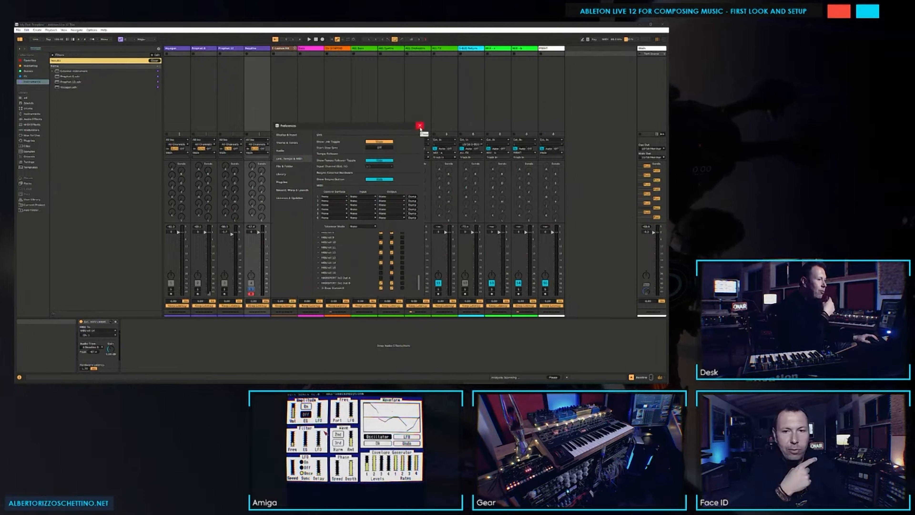
left_click(420, 126)
left_click(37, 30)
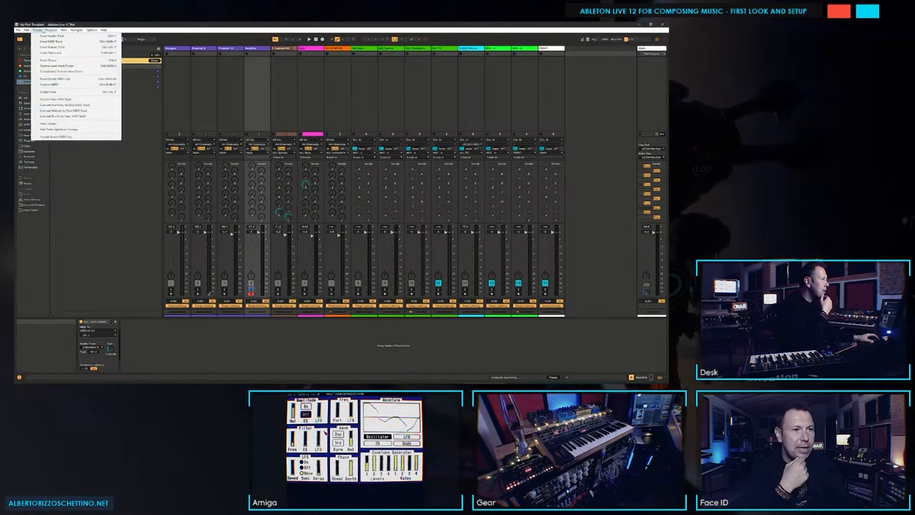
mouse_move(50, 30)
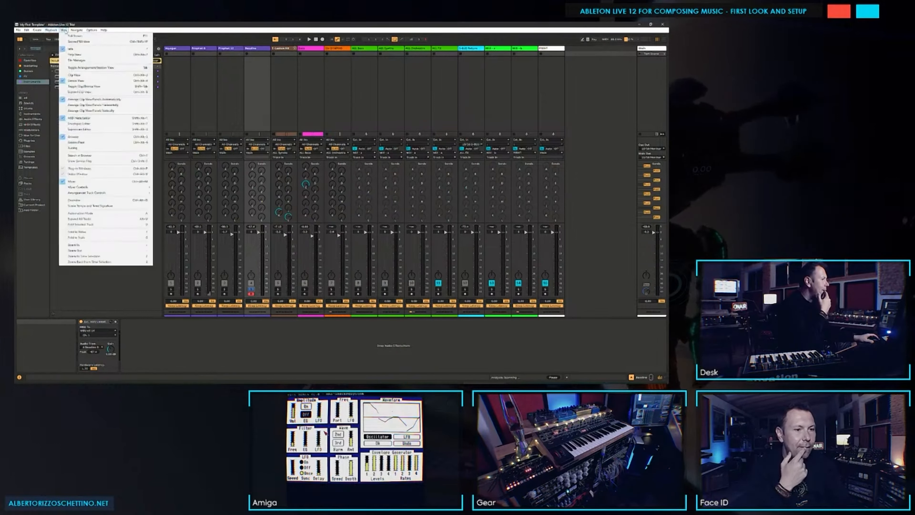
left_click(49, 251)
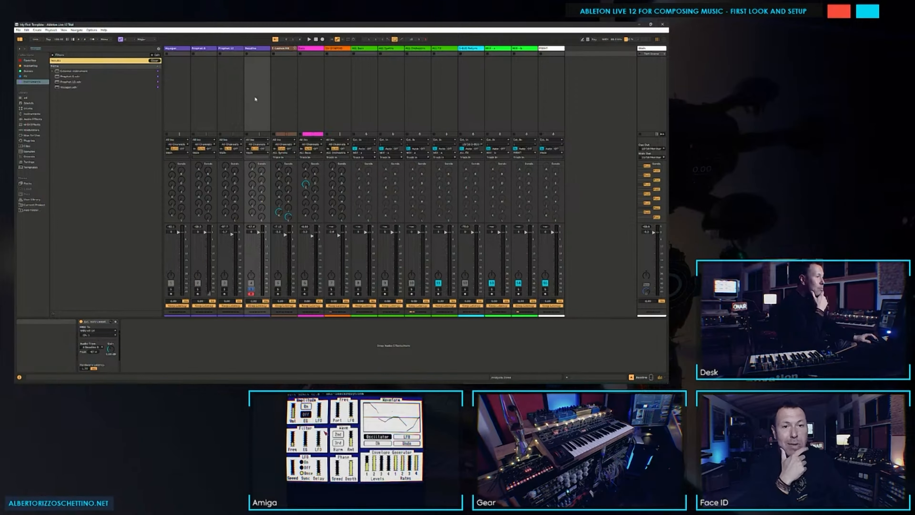
left_click(253, 48)
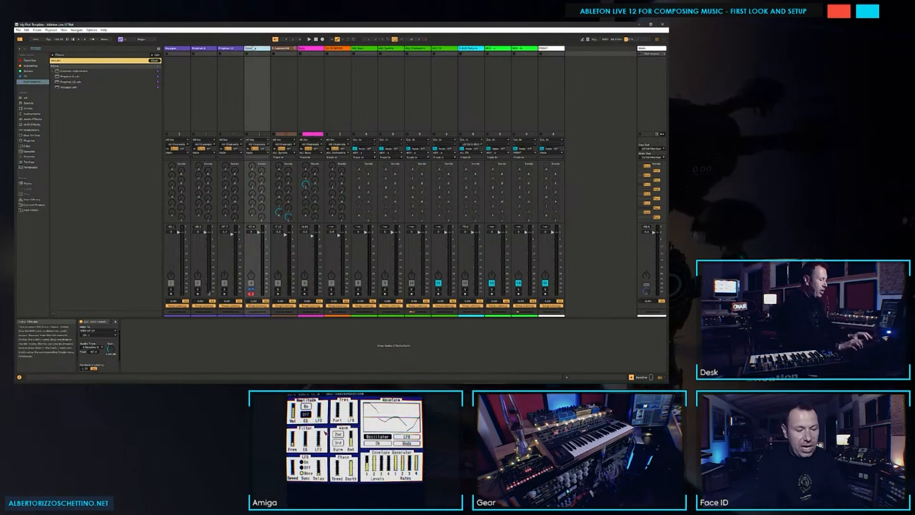
left_click(242, 79)
left_click(252, 78)
left_click(255, 49)
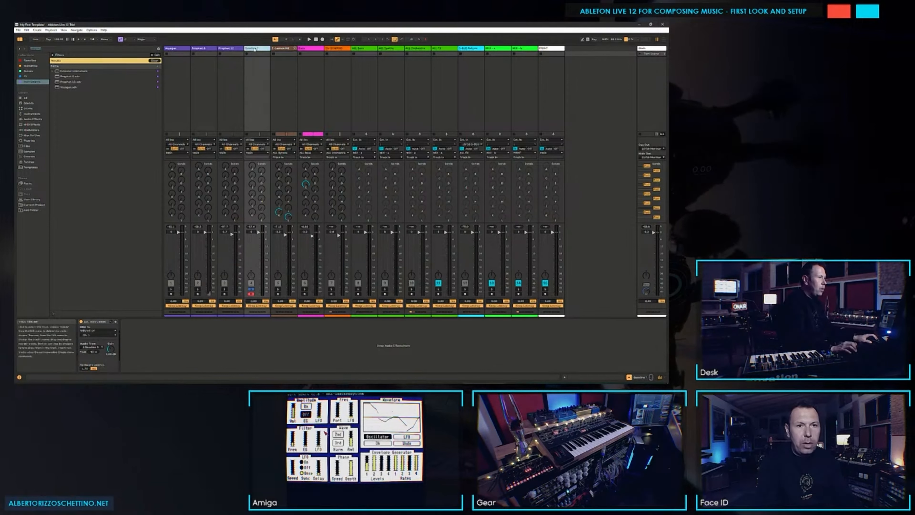
Step: Delete the Bassline track from the set and check the remaining hardware synth tracks
key("Delete")
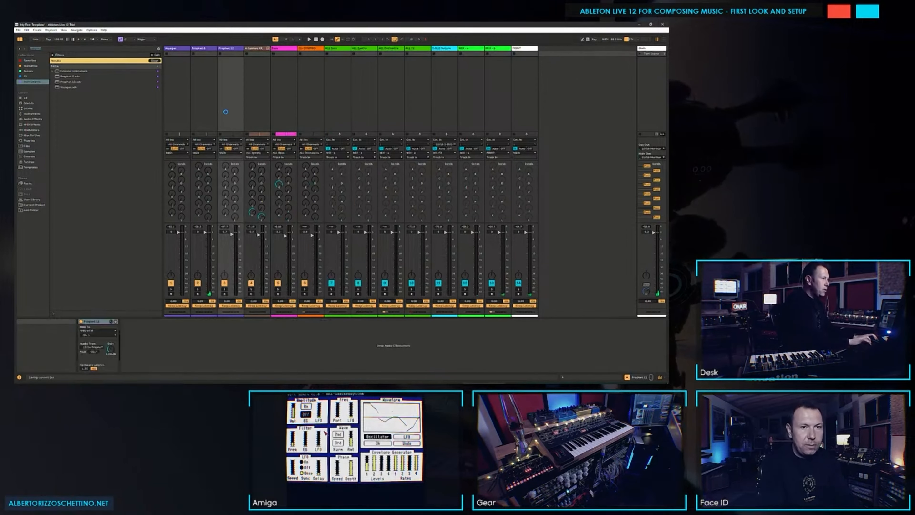
left_click(178, 74)
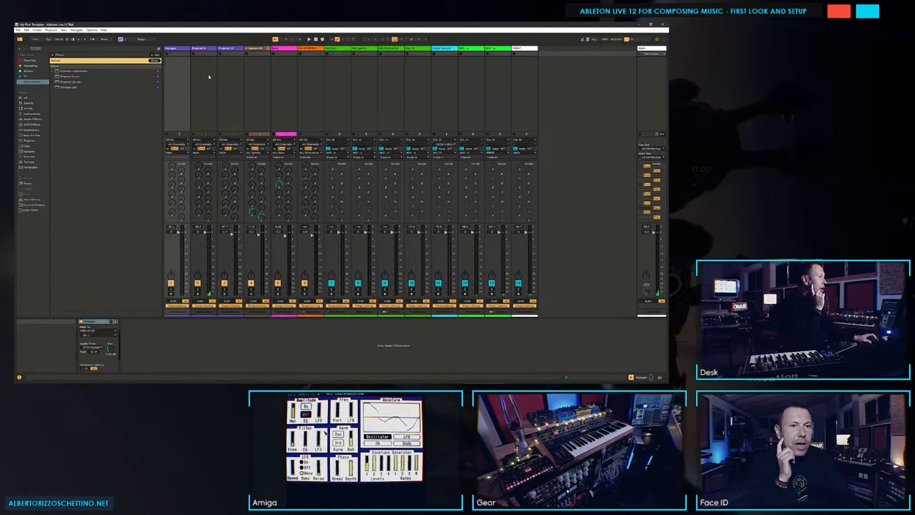
left_click(207, 78)
Step: Insert a MIDI track after Prophet 12, name it Amiga, and give it the same purple colour as the other synth tracks
left_click(228, 78)
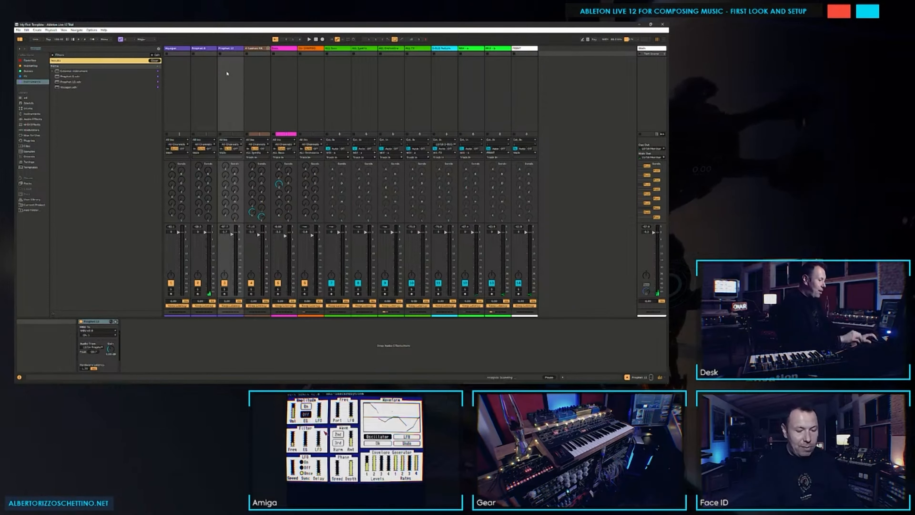
key("ctrl+shift+t")
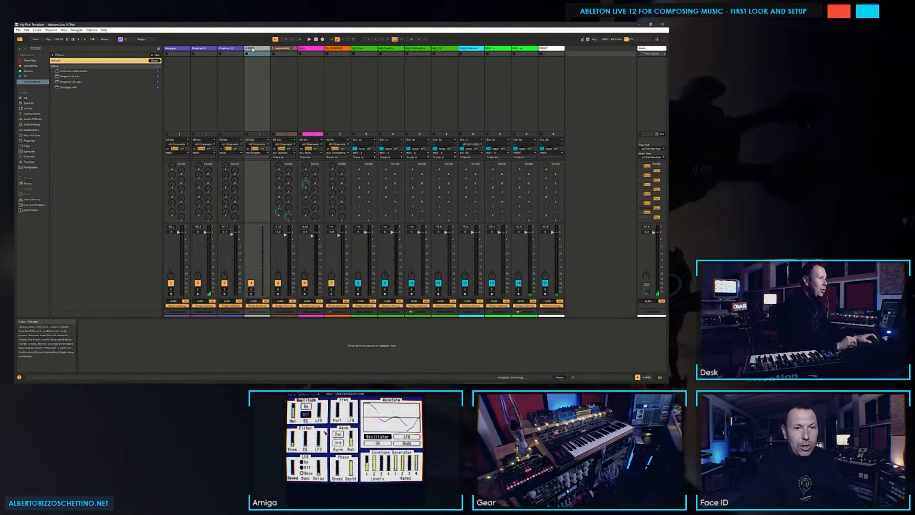
right_click(253, 49)
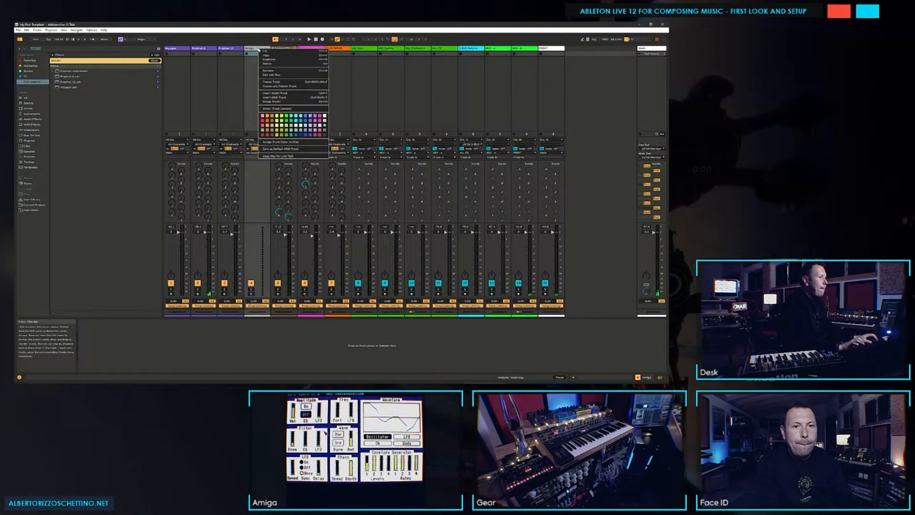
left_click(310, 136)
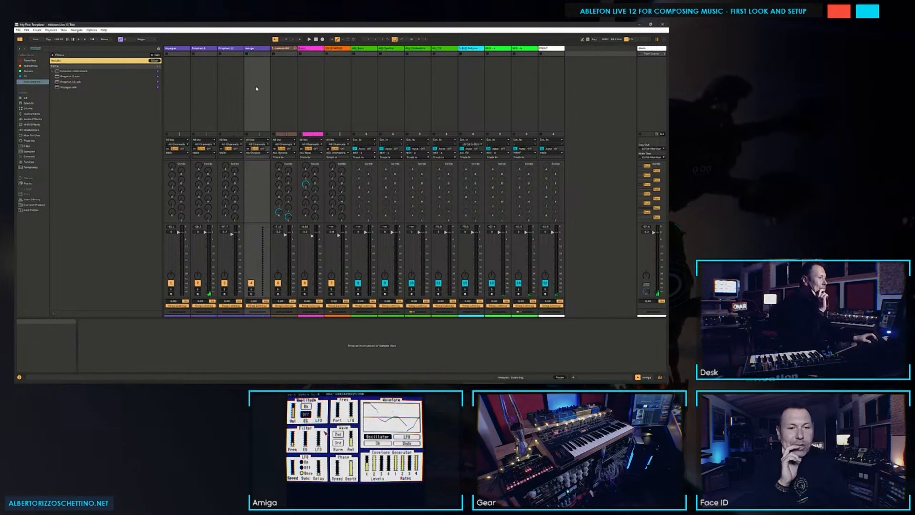
Step: Load an External Instrument device onto the Amiga track
left_click_drag(75, 71, 81, 92)
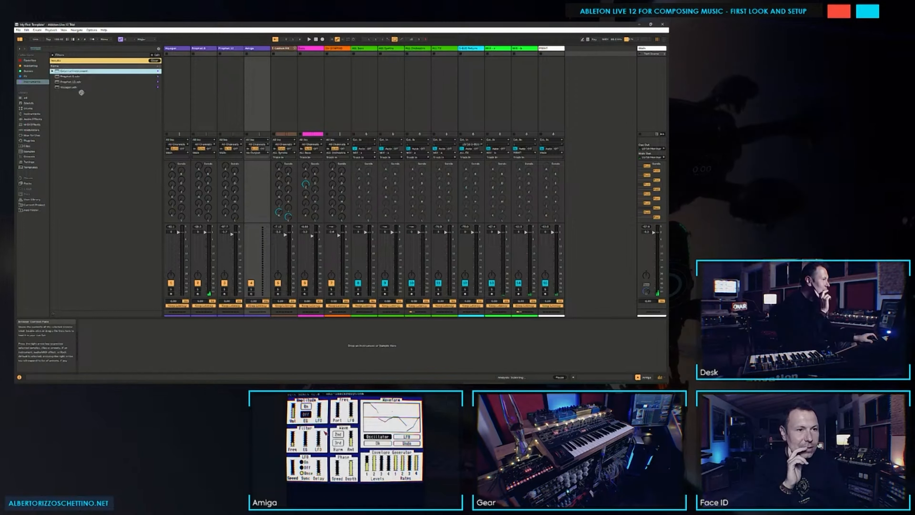
left_click_drag(102, 344, 101, 342)
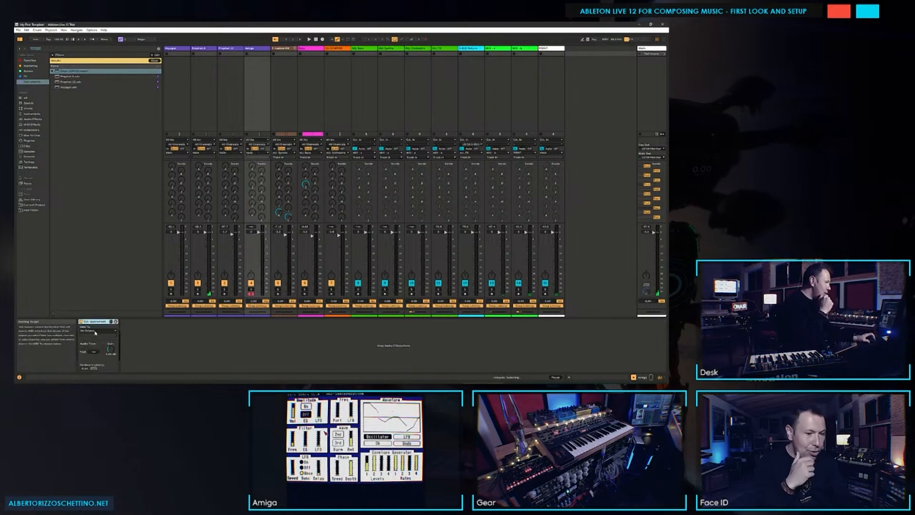
Step: In the audio input configuration, enable stereo input 1/2 for the Amiga and name mono inputs 1 and 2 Amiga L and Amiga R
key("ctrl+comma")
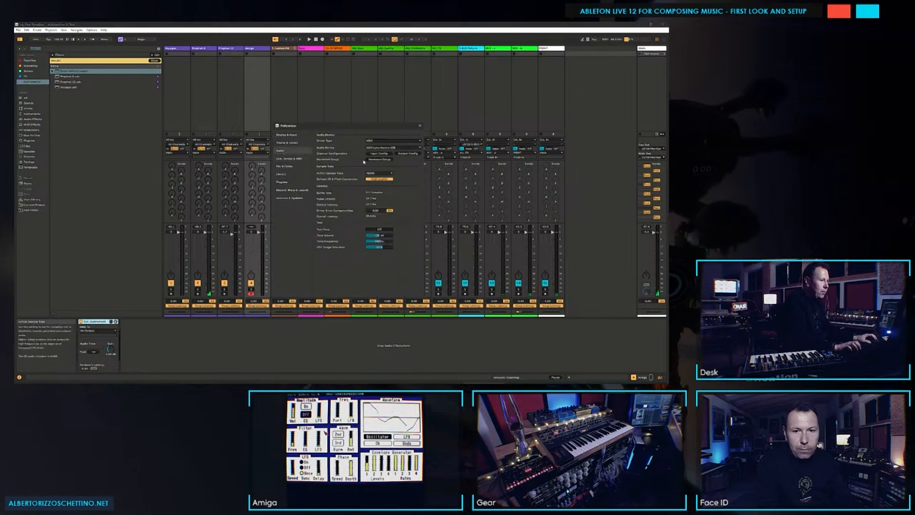
left_click(378, 153)
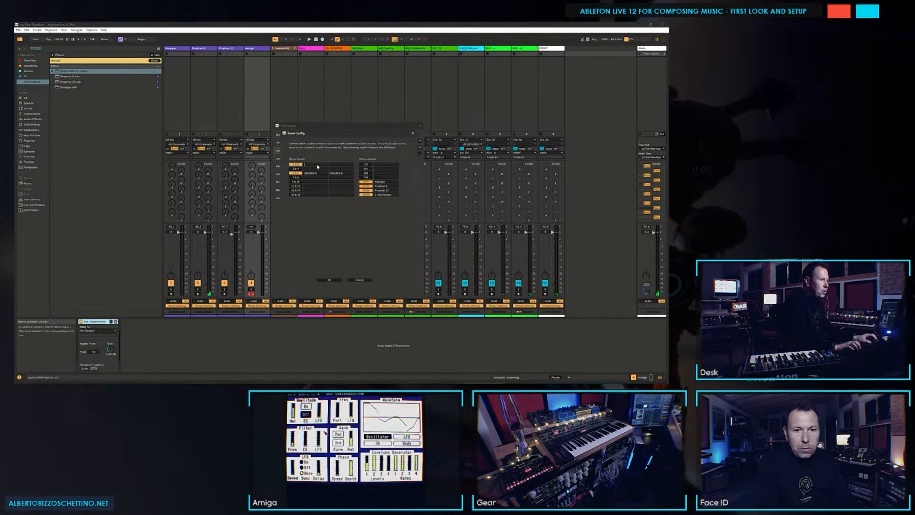
left_click(302, 165)
left_click(378, 166)
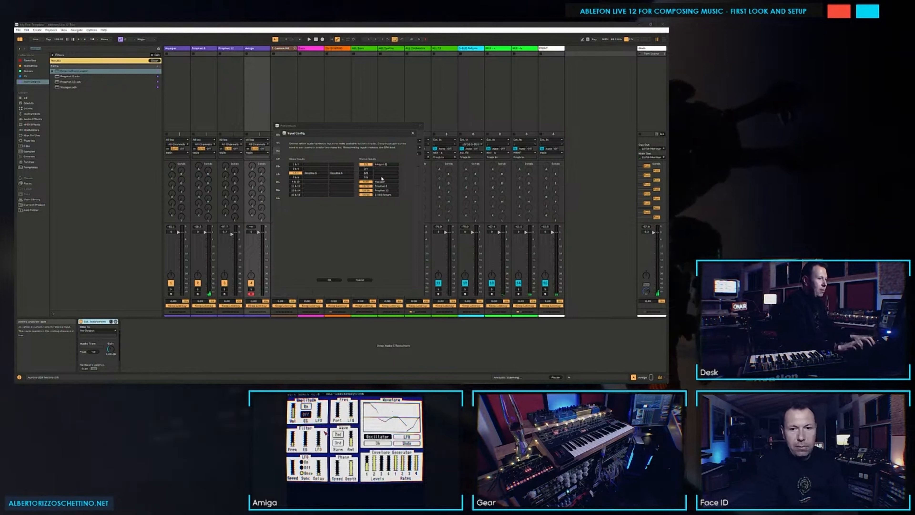
left_click(302, 164)
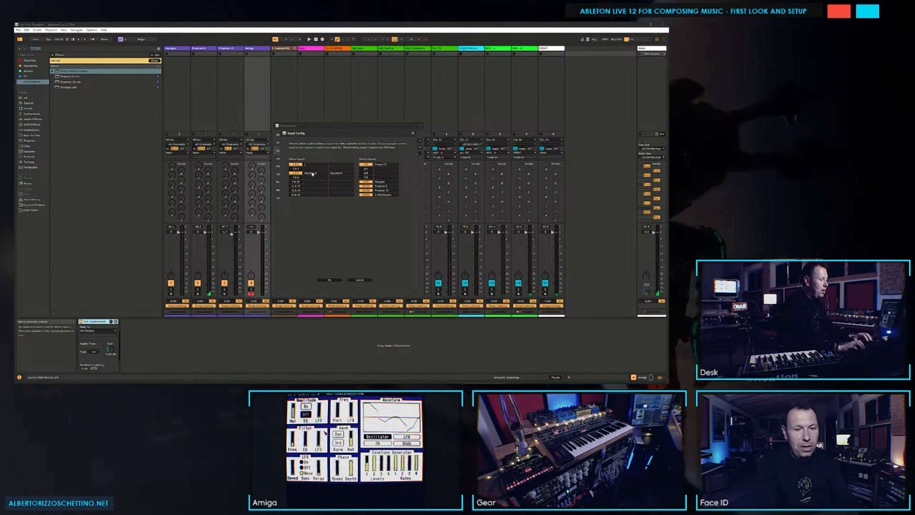
key("Tab")
type("Amiga R")
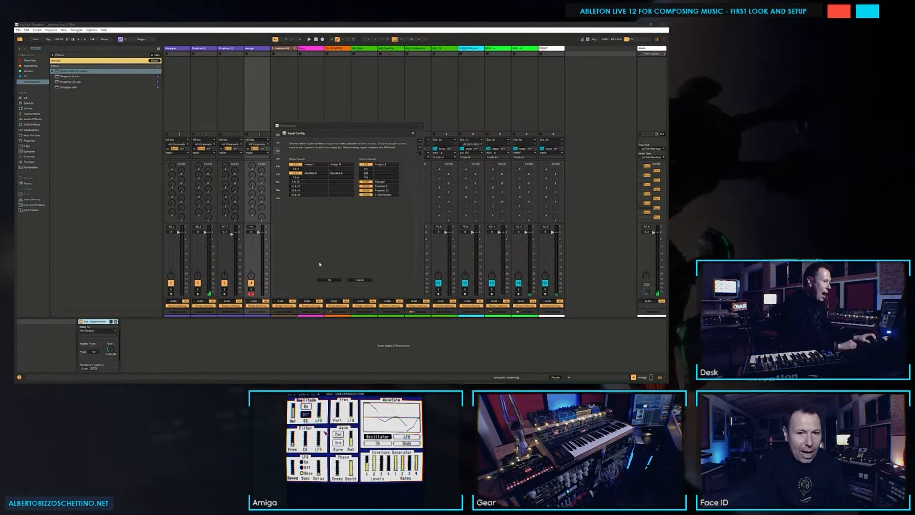
left_click(328, 280)
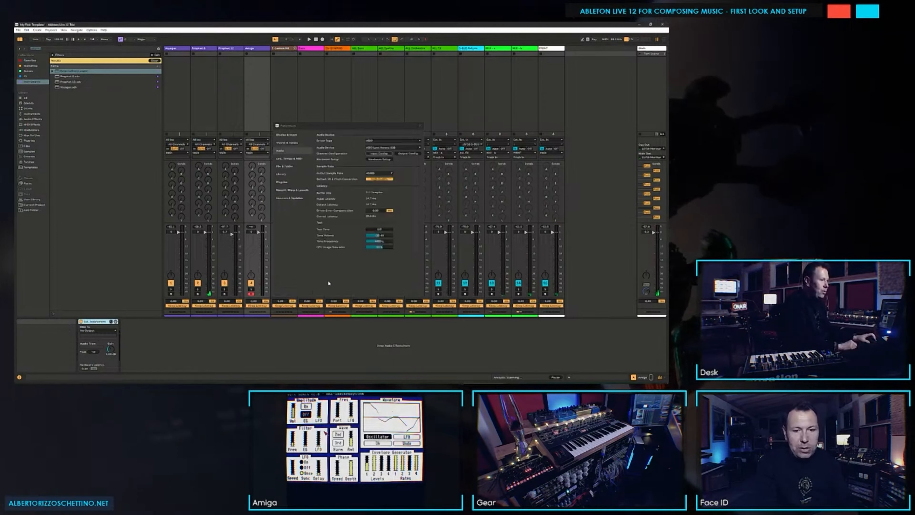
left_click(420, 126)
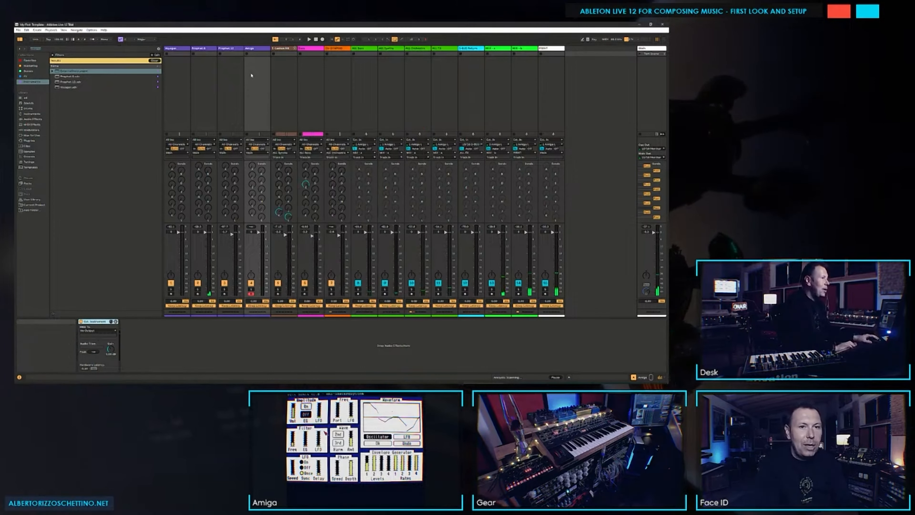
Step: Route the Amiga external instrument's MIDI to the MIDISPORT output and take its audio from the Amiga stereo input 1/2
left_click(93, 330)
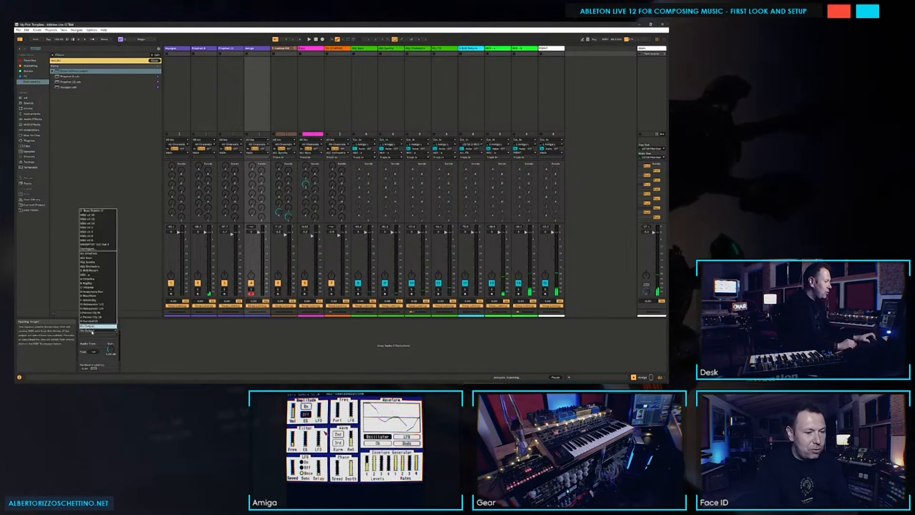
left_click(88, 245)
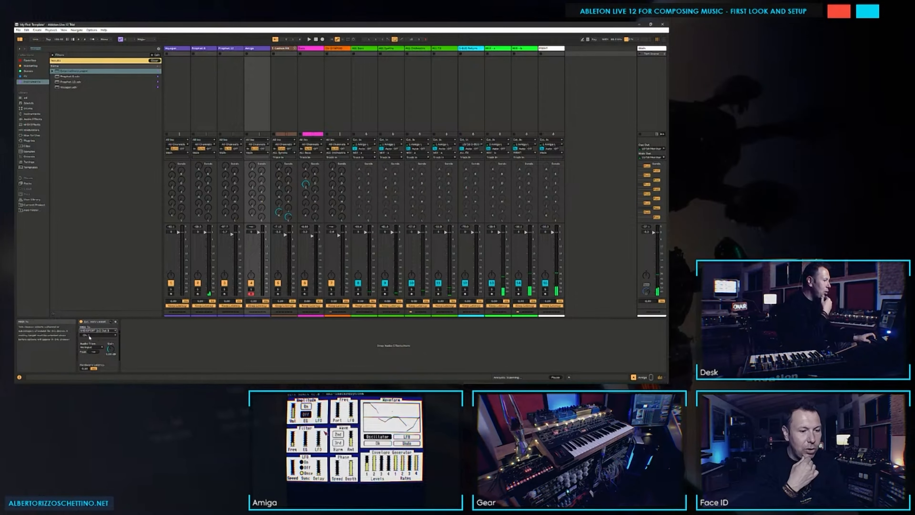
left_click(91, 335)
left_click(91, 346)
left_click(92, 347)
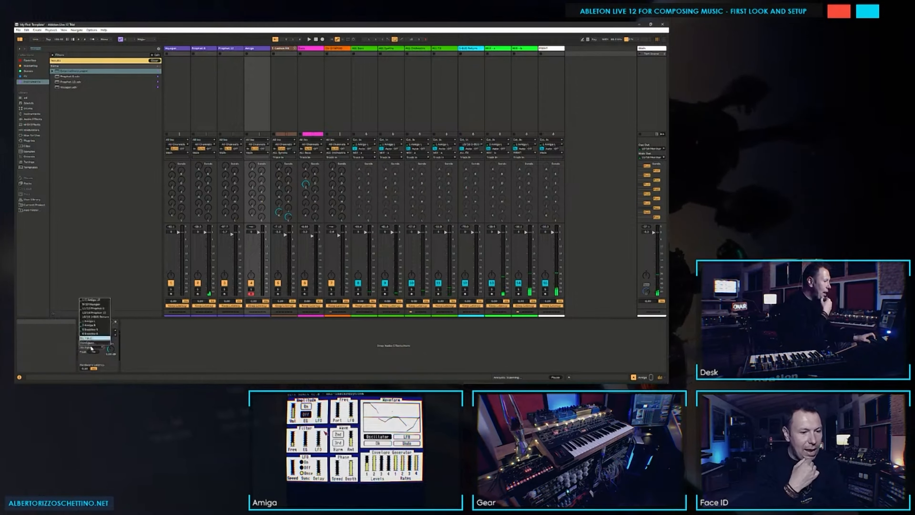
left_click(94, 302)
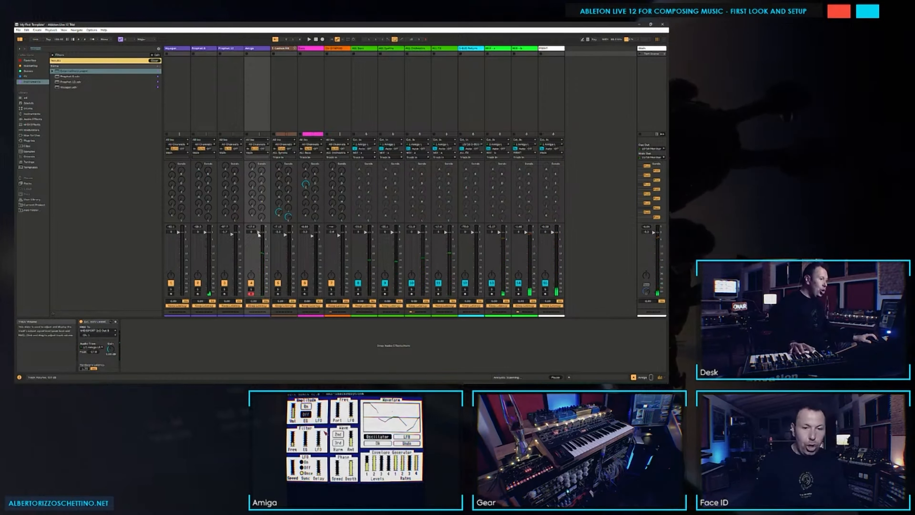
Step: Lower the Amiga track's volume while testing the incoming signal
left_click_drag(259, 233, 258, 250)
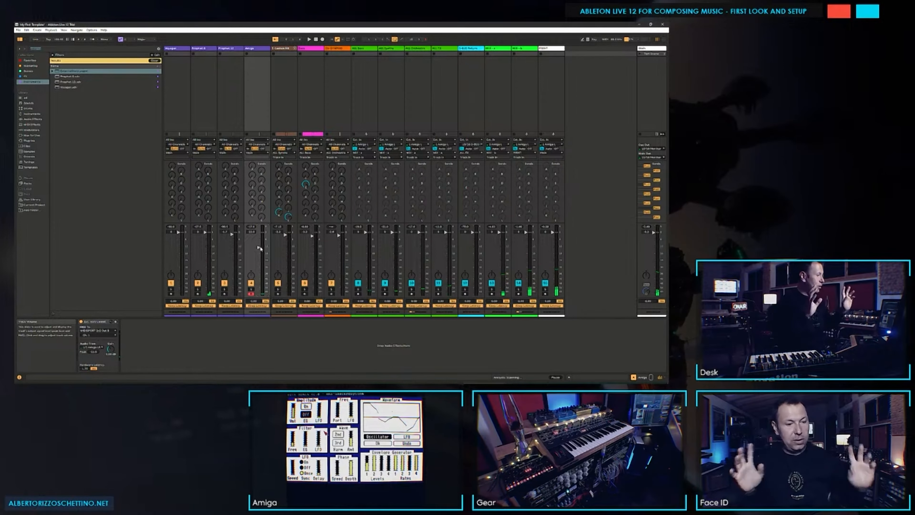
left_click_drag(259, 248, 258, 265)
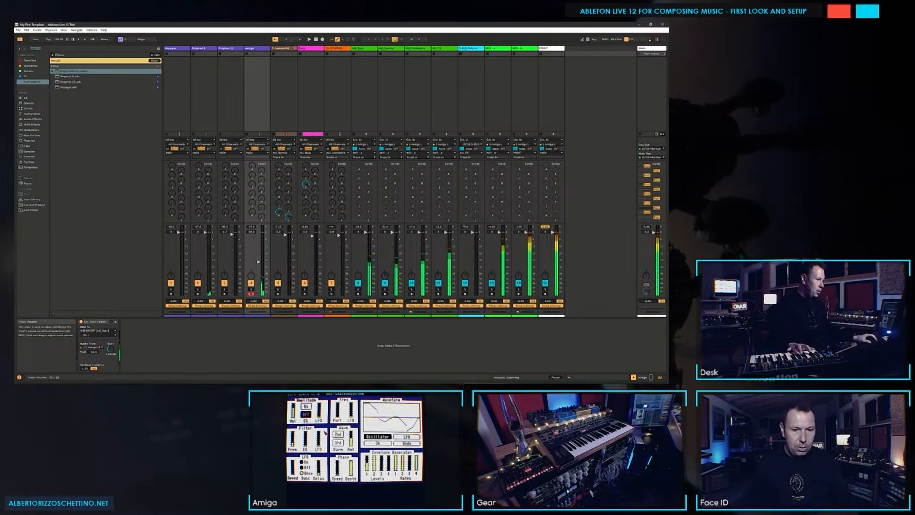
left_click_drag(259, 265, 258, 259)
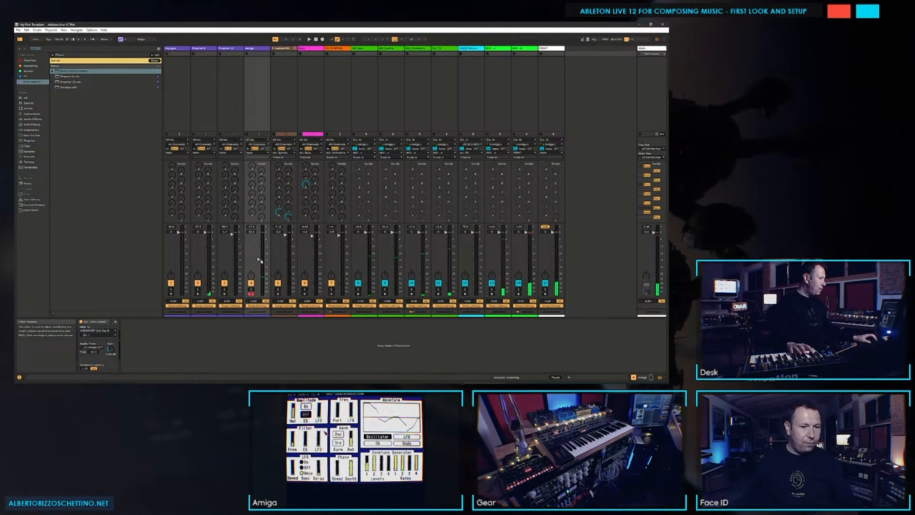
Step: Switch to the Lynx Aurora Remote Control and examine the analog and digital input meters and routing settings
left_click(75, 385)
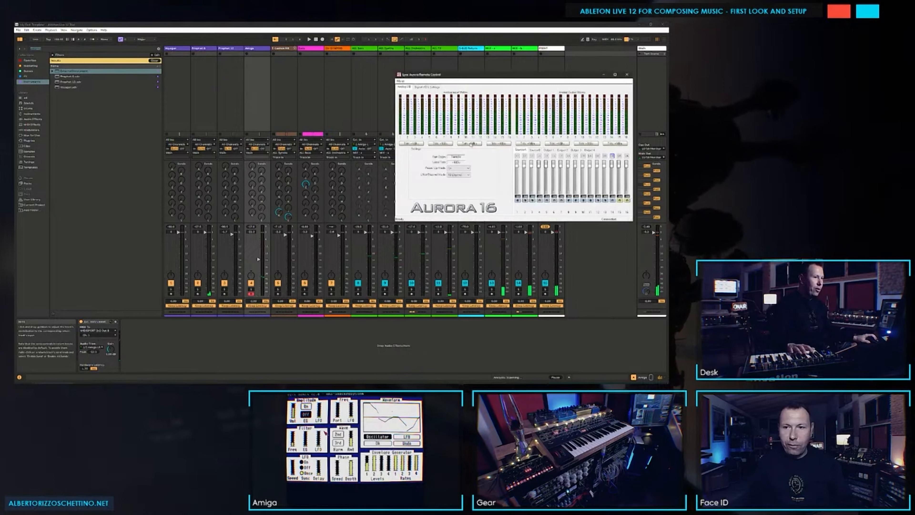
left_click(427, 88)
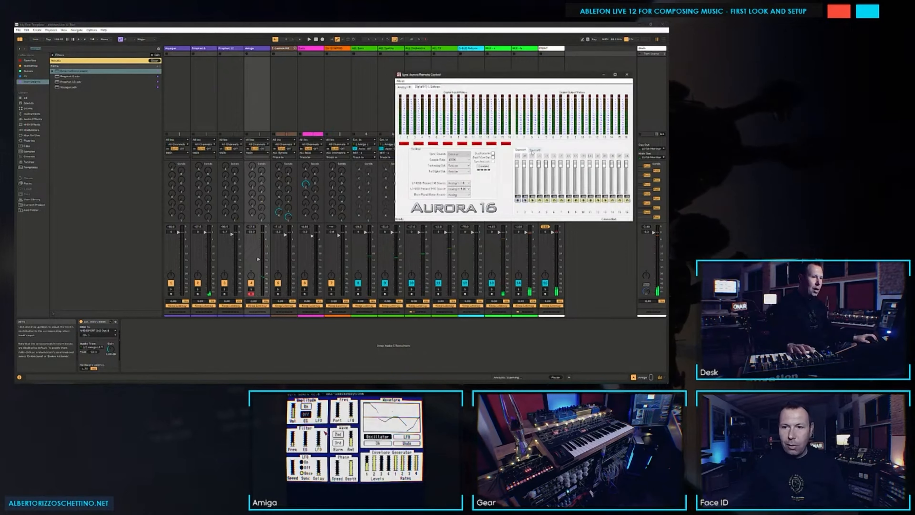
left_click(406, 87)
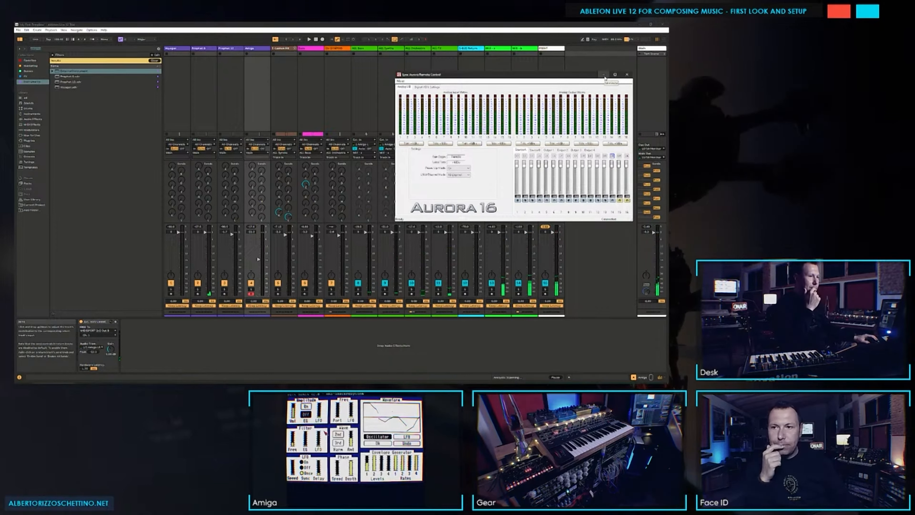
left_click(422, 87)
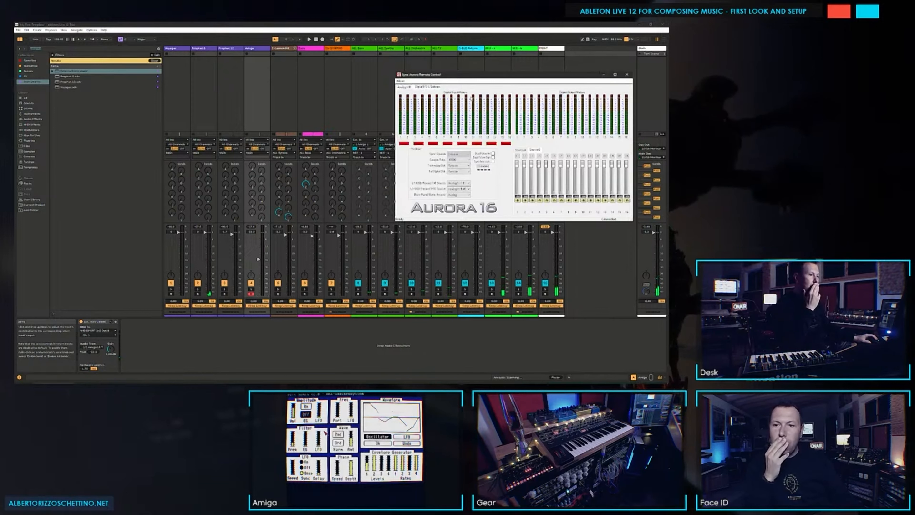
left_click(604, 74)
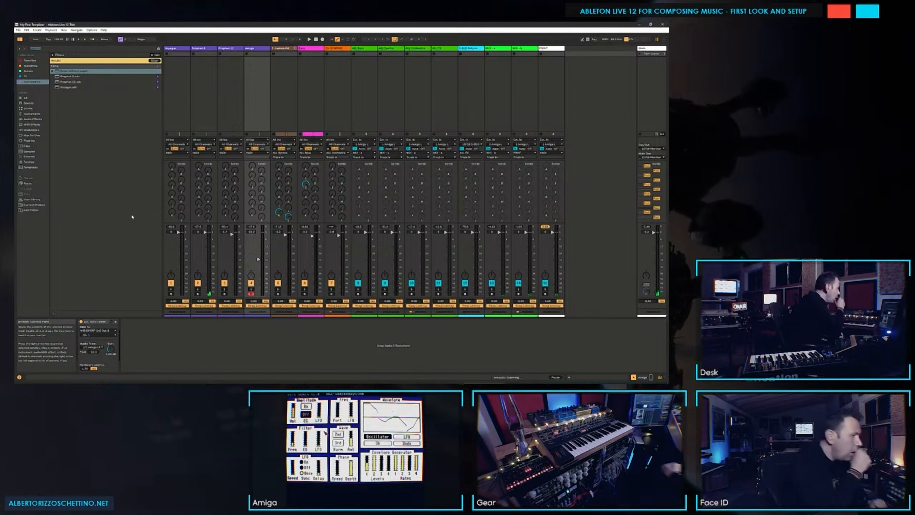
Step: Move the Amiga inputs from 1 and 2 to mono inputs 3 and 4, and enable stereo input 3/4 for the Amiga
key("ctrl+comma")
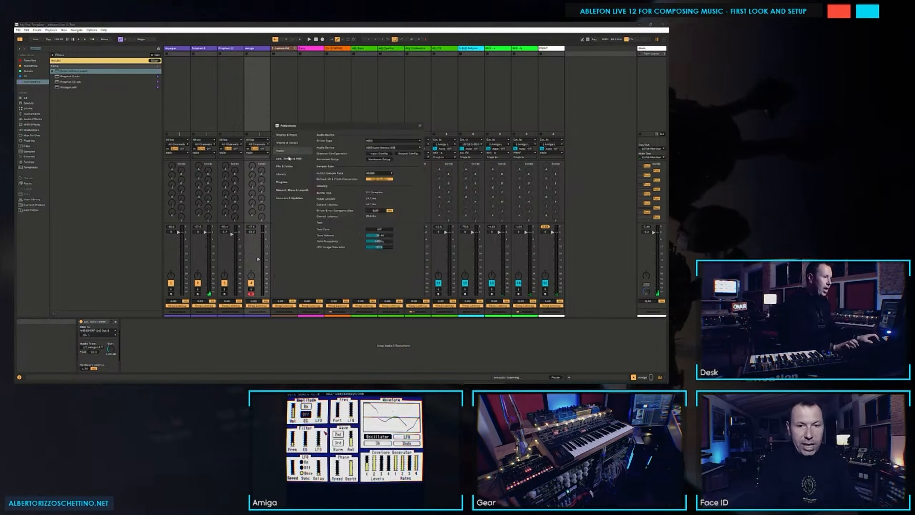
left_click(379, 153)
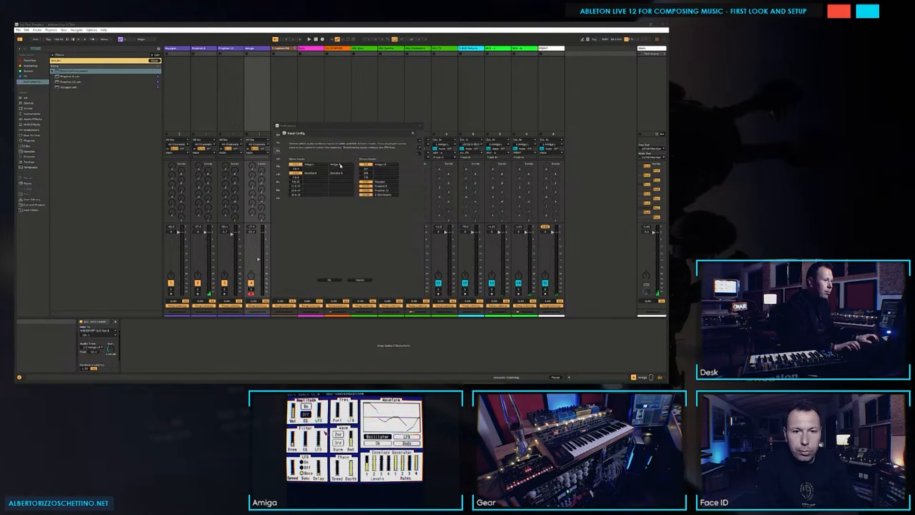
left_click(296, 164)
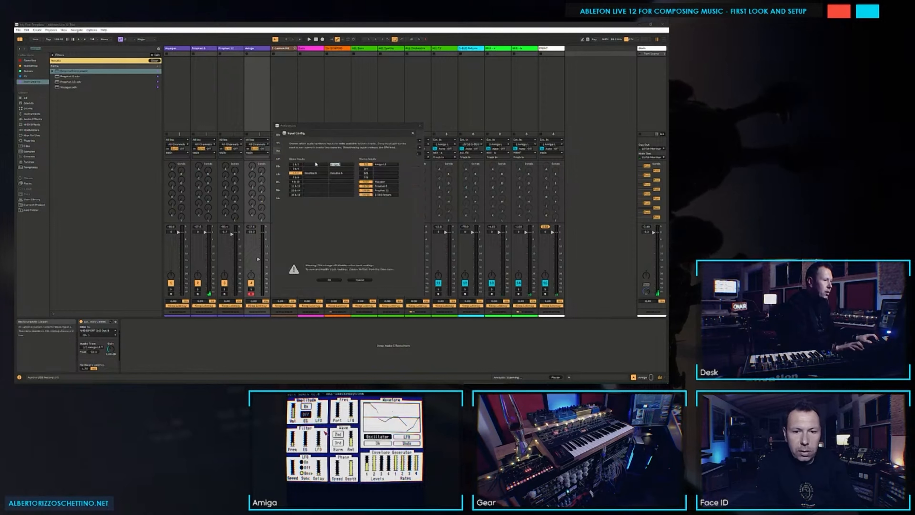
left_click(293, 168)
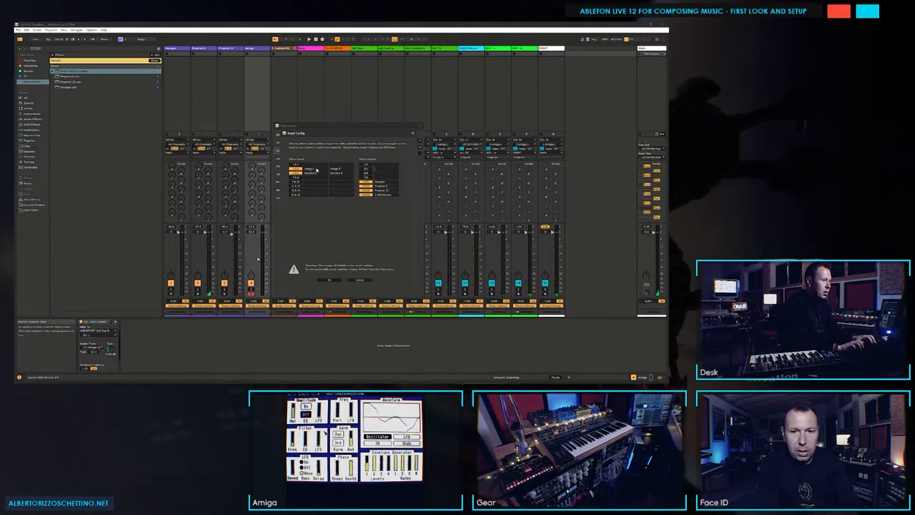
left_click(363, 168)
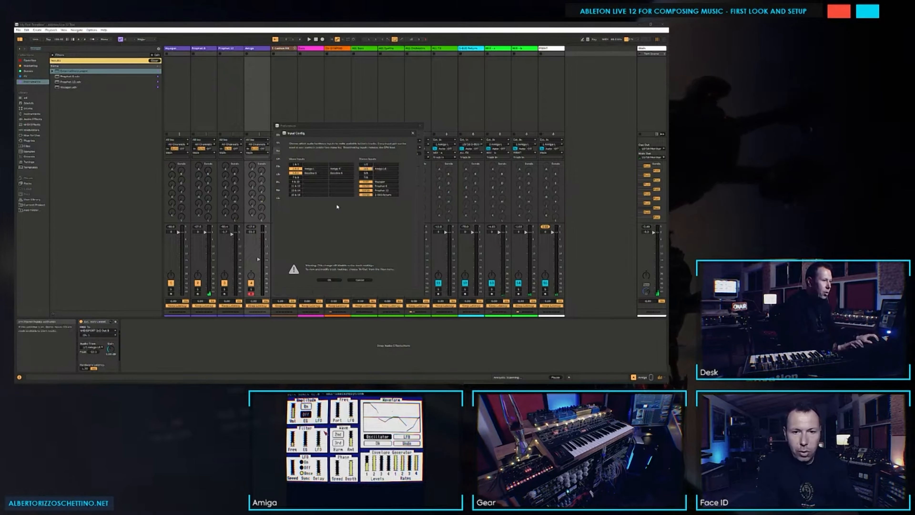
left_click(328, 280)
left_click(419, 126)
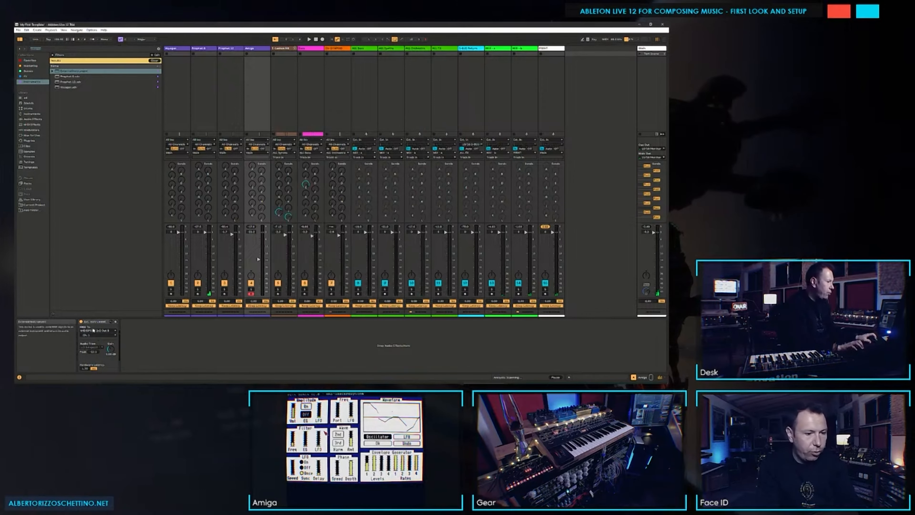
Step: Set the Amiga external instrument's audio source to the Amiga stereo input 3/4
left_click(99, 349)
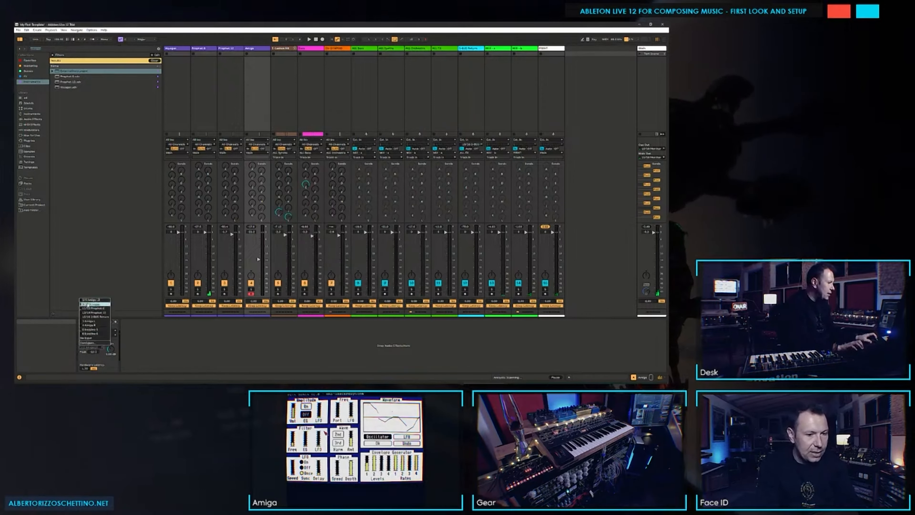
left_click(99, 303)
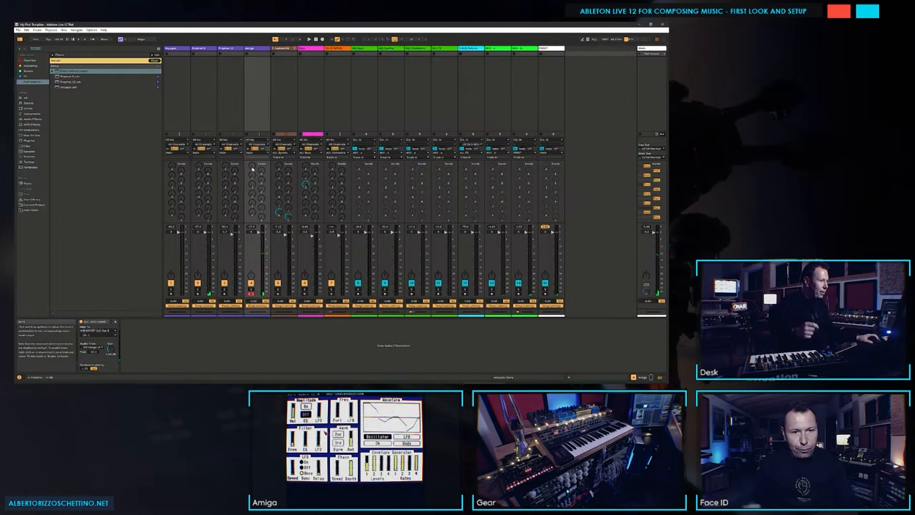
Step: Try out different levels on the Amiga track's first send while monitoring the incoming signal
left_click_drag(253, 168, 252, 139)
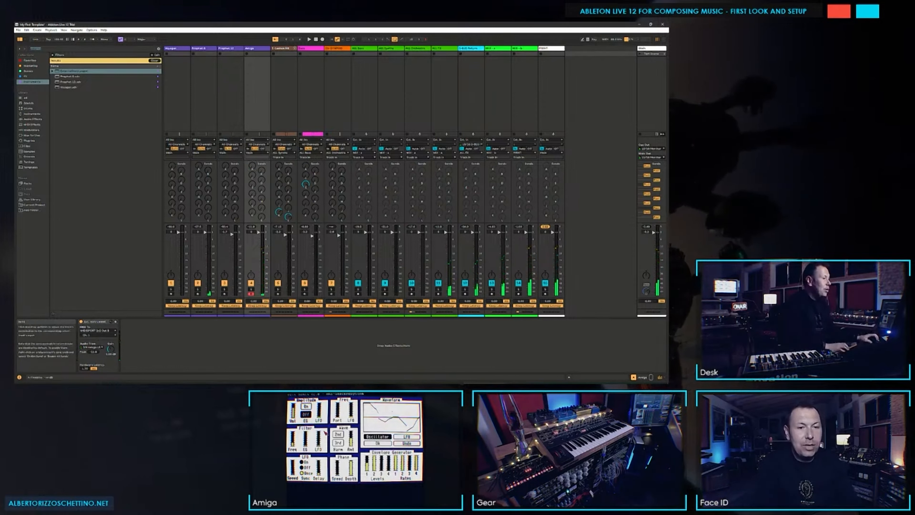
left_click_drag(252, 166, 252, 160)
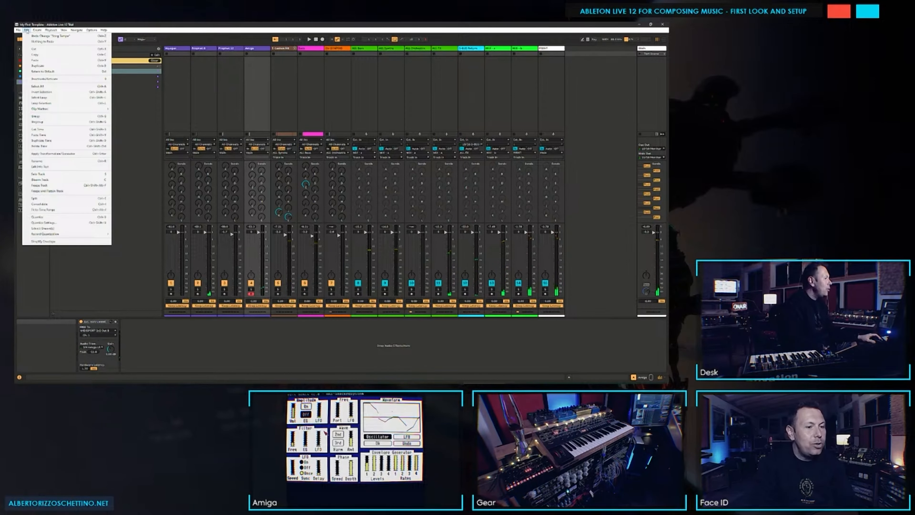
left_click(90, 177)
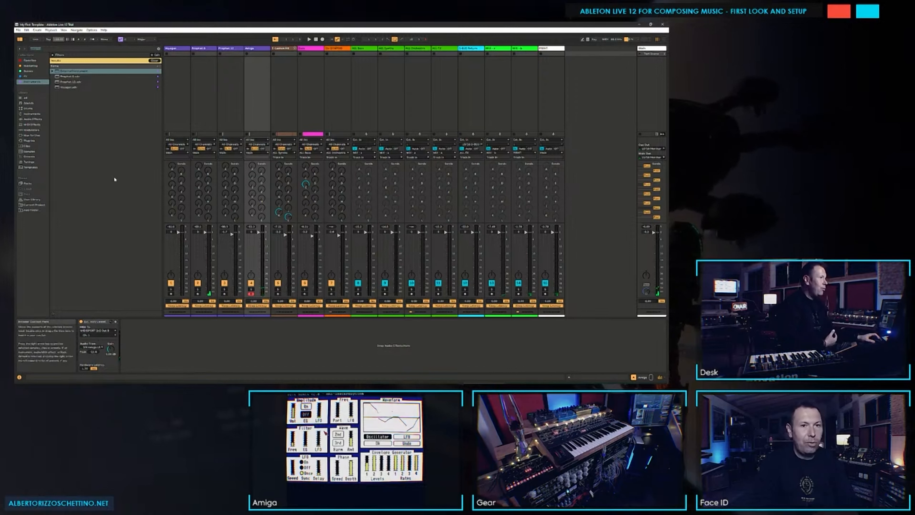
Step: Rename the external instrument device on the Amiga track as Amiga and save it as a preset in the User Library
right_click(101, 325)
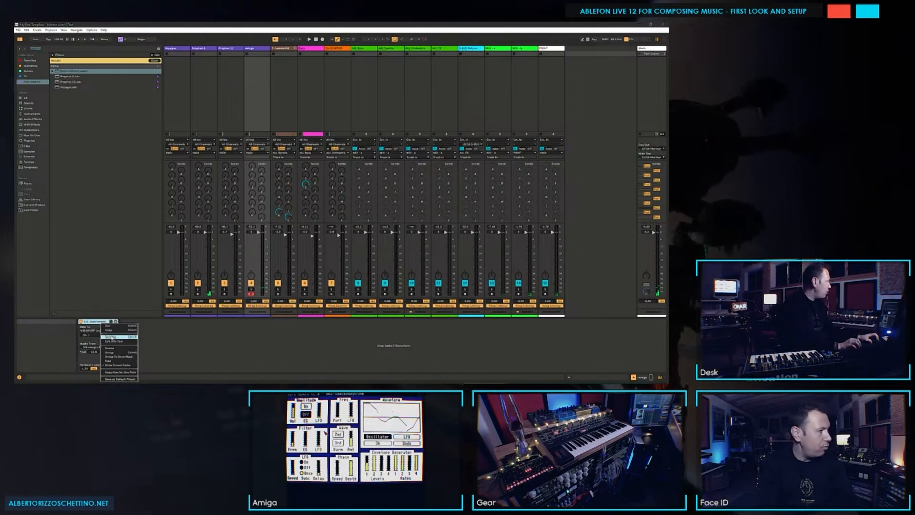
left_click(114, 336)
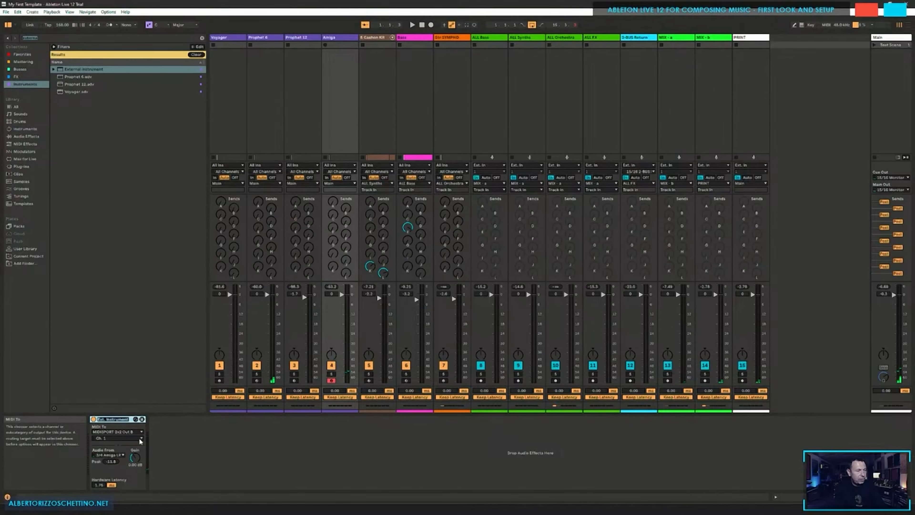
type("Amiga")
key("Return")
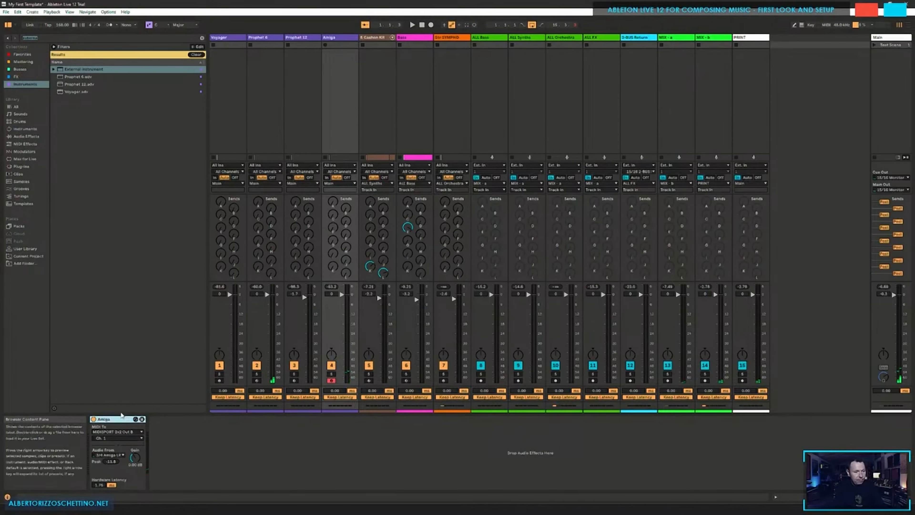
left_click(143, 420)
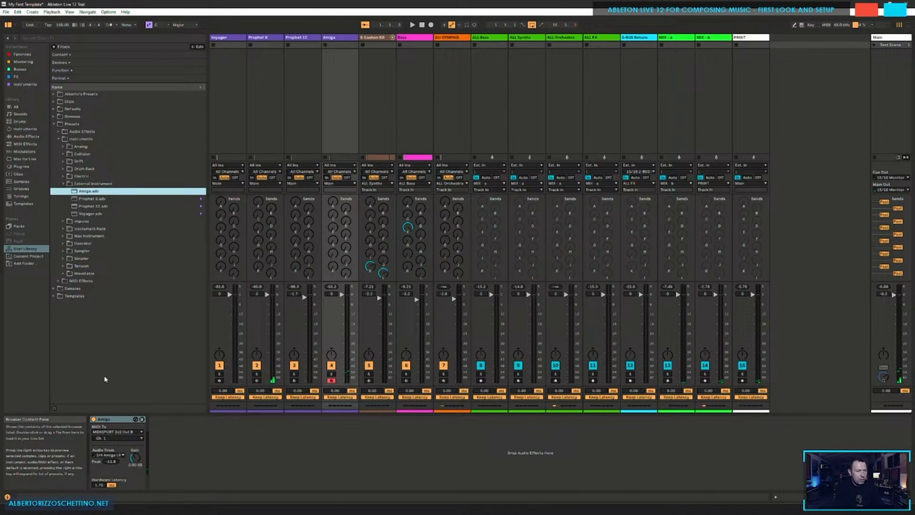
Step: Add the Amiga.adv preset to the Instruments collection and hide the browser
right_click(131, 191)
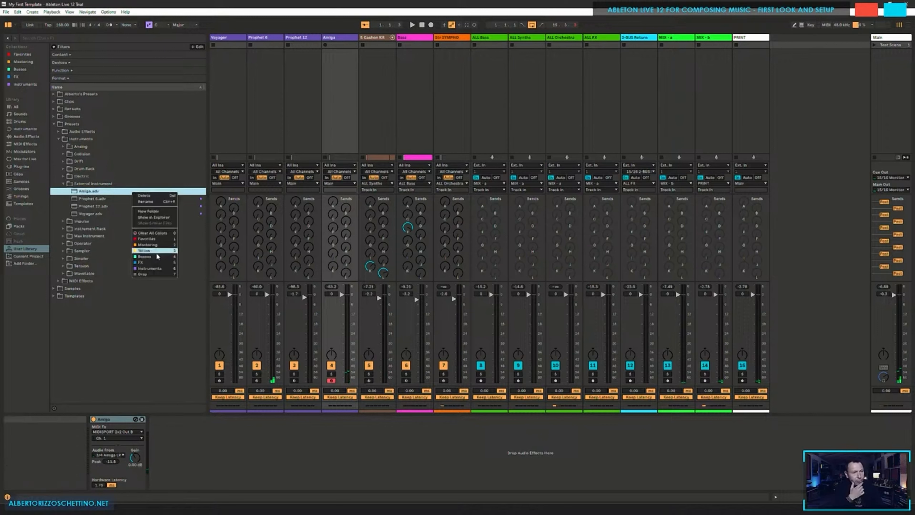
left_click(149, 268)
left_click(221, 52)
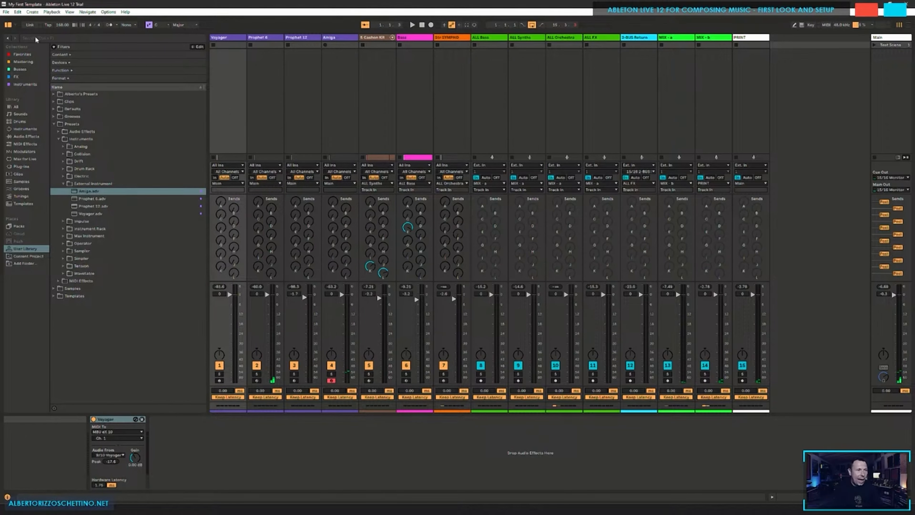
left_click(8, 25)
Step: Route the outputs of the Voyager, Prophet 6, Prophet 12 and Amiga tracks together to the ALL Synths track
left_click(323, 108)
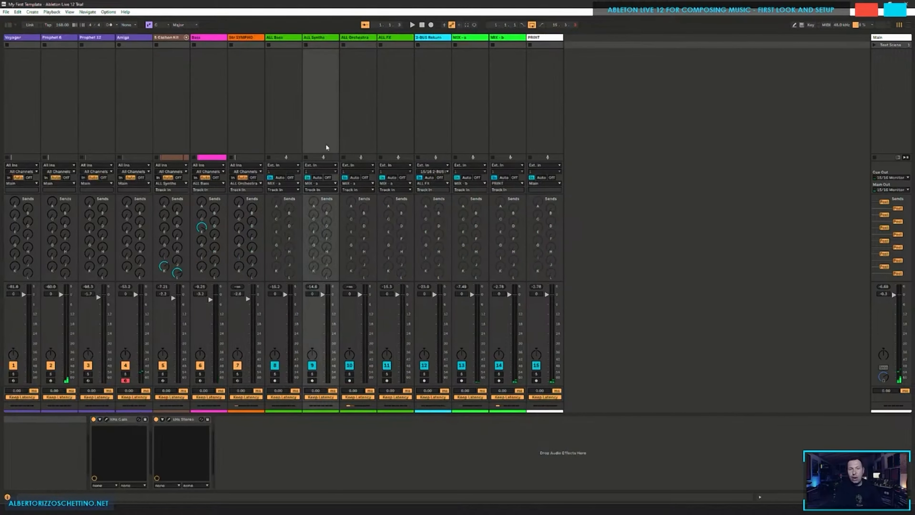
left_click(19, 76)
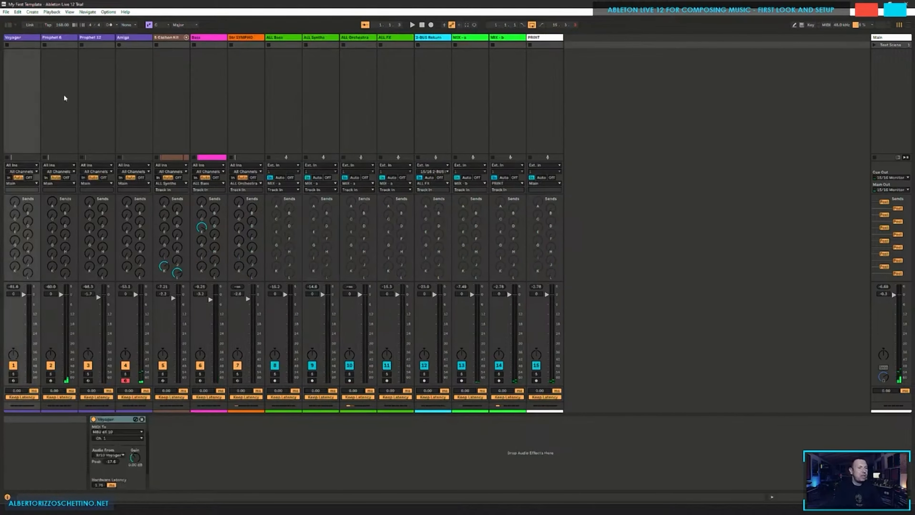
left_click(47, 96)
left_click(136, 95)
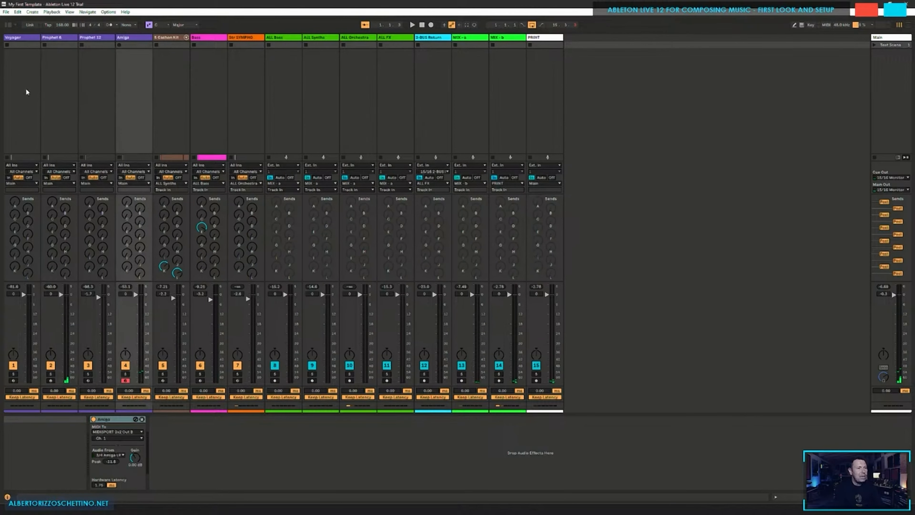
left_click(22, 121)
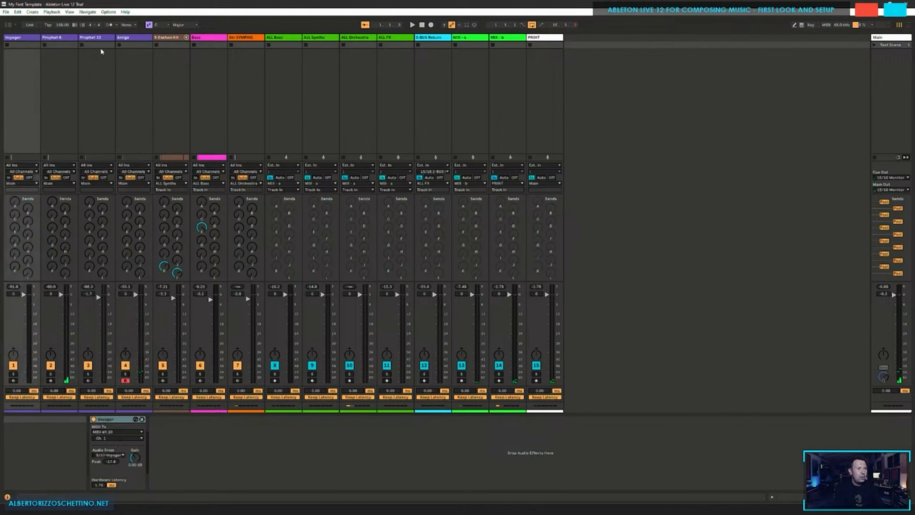
left_click(21, 40)
left_click(133, 38, "shift")
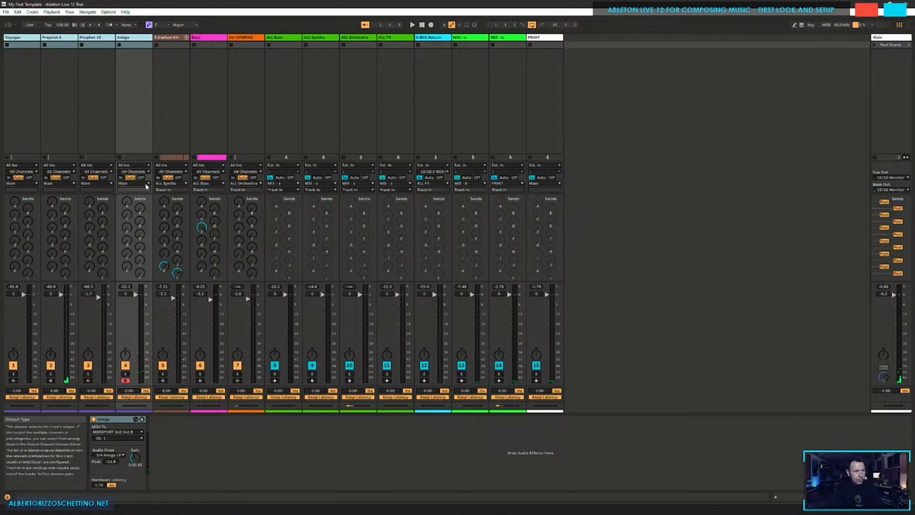
left_click(134, 183)
left_click(138, 221)
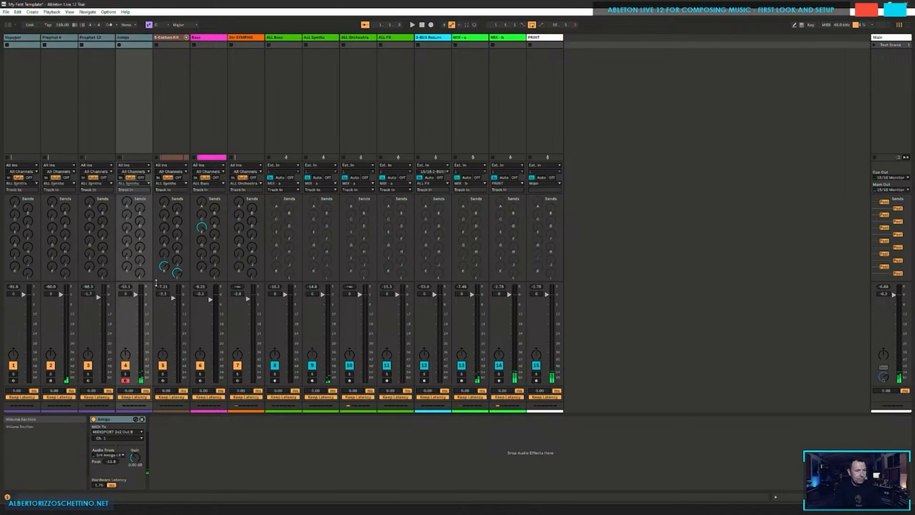
left_click(139, 88)
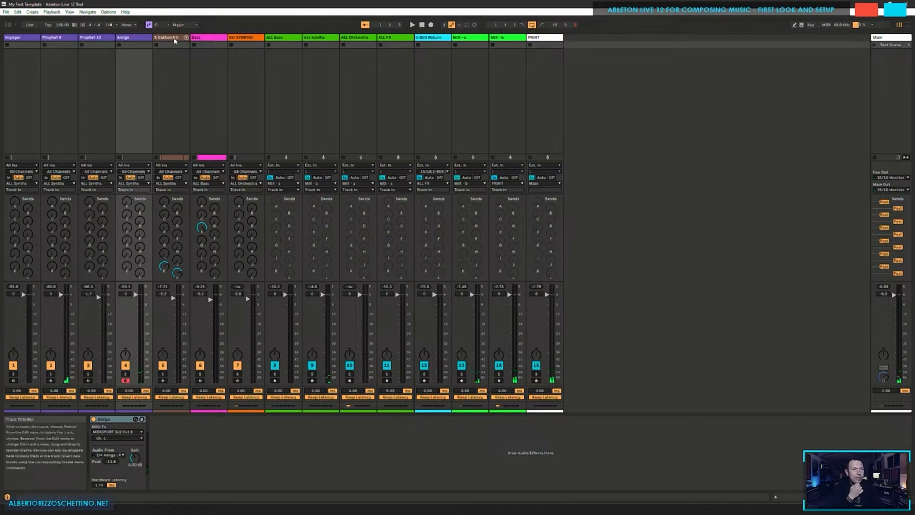
Step: Arm the brown drum kit track to test its sound and save the set
left_click(175, 81)
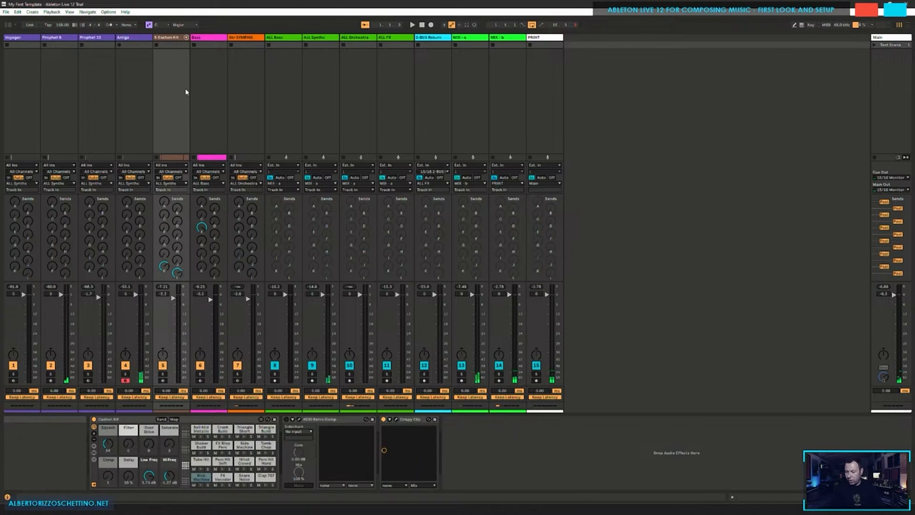
left_click(163, 380)
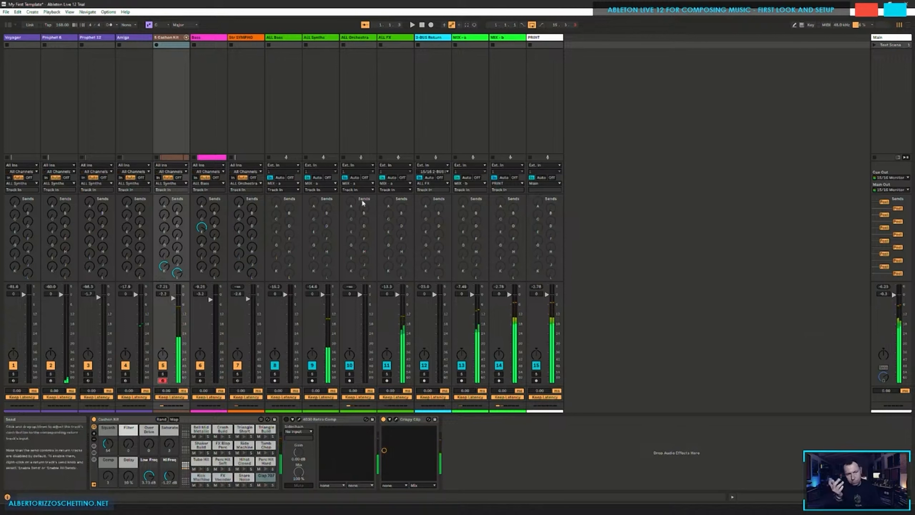
key("ctrl+s")
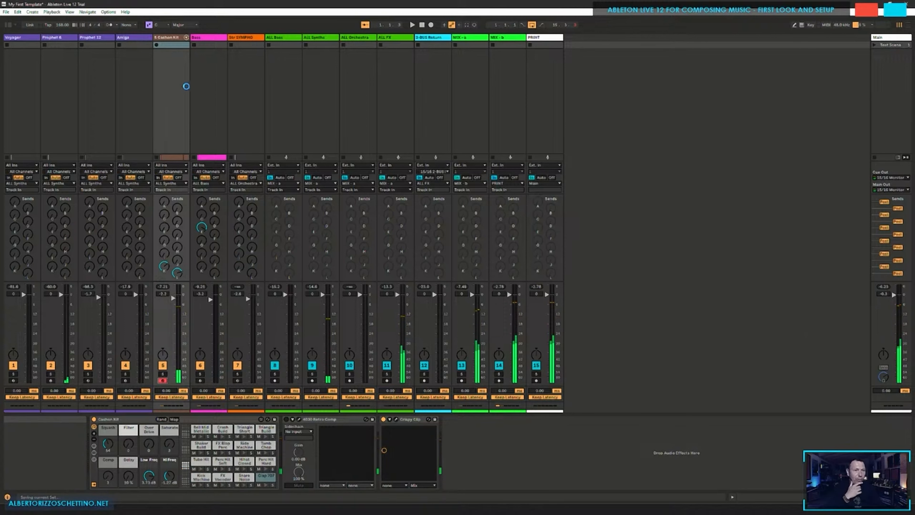
Step: Examine the device chains of the bass, symphonic and drum kit tracks and of the ALL and bus return tracks
left_click(219, 85)
left_click(245, 85)
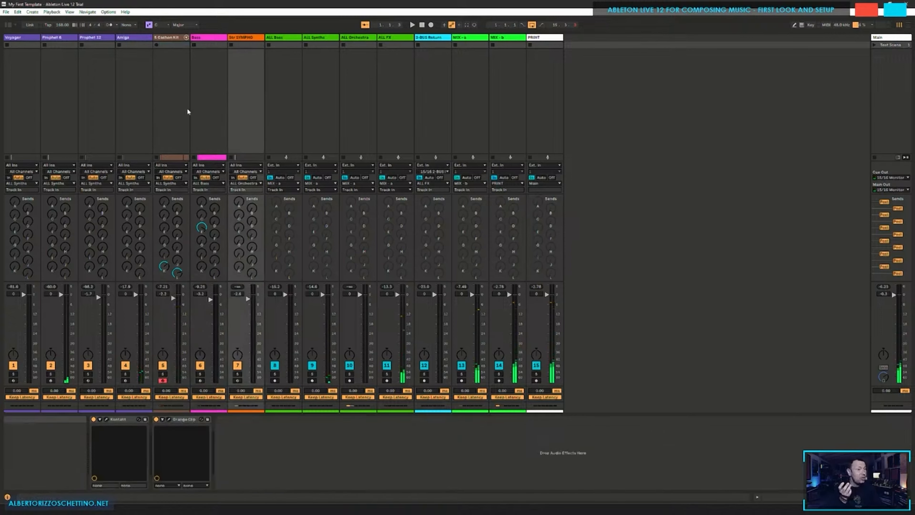
left_click(180, 108)
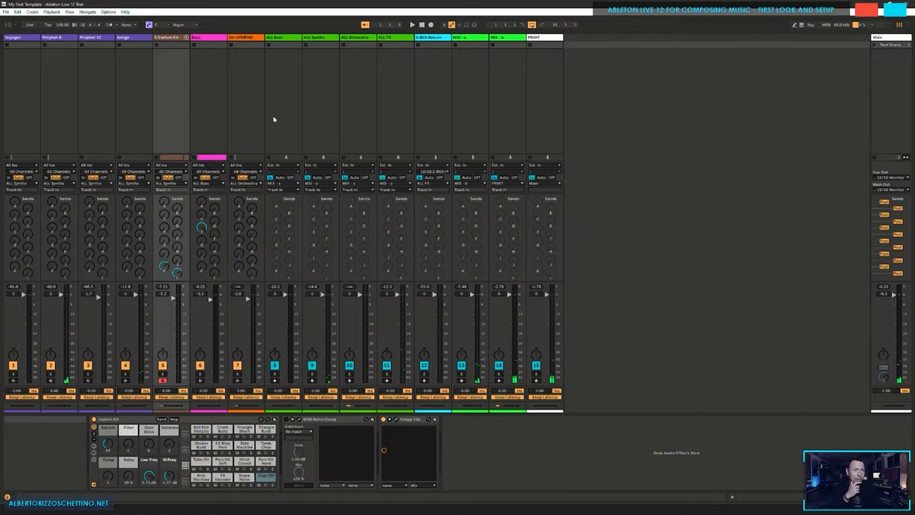
left_click(281, 95)
left_click(318, 86)
left_click(361, 85)
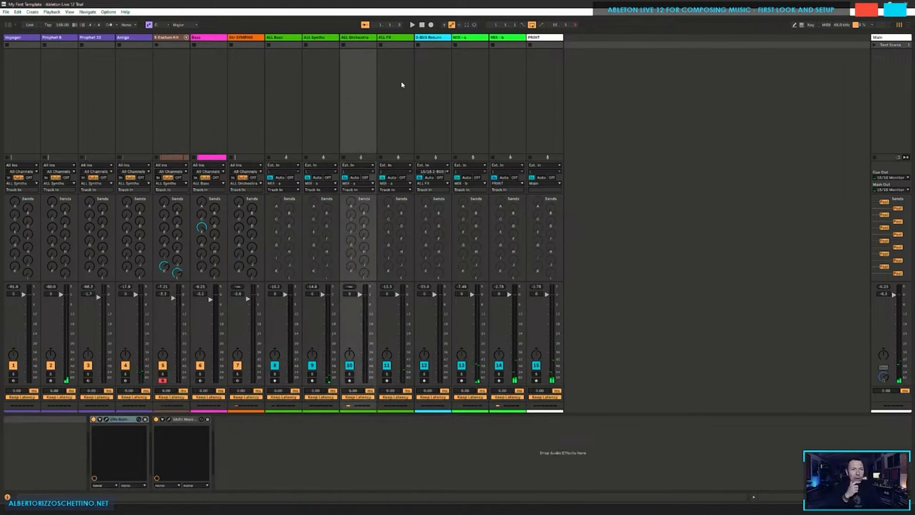
left_click(401, 83)
left_click(431, 37)
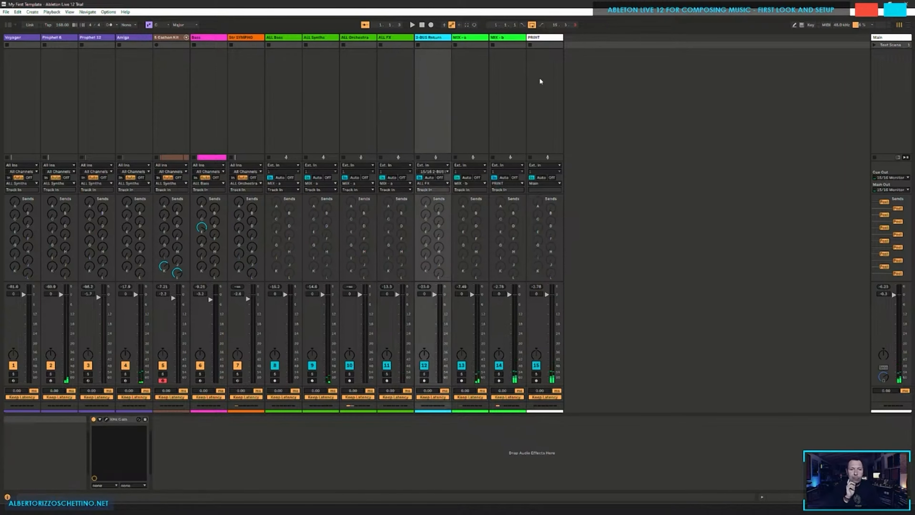
Step: Insert a new audio track, place it directly before ALL Bass and set its output to MIX - a
left_click(253, 77)
right_click(276, 68)
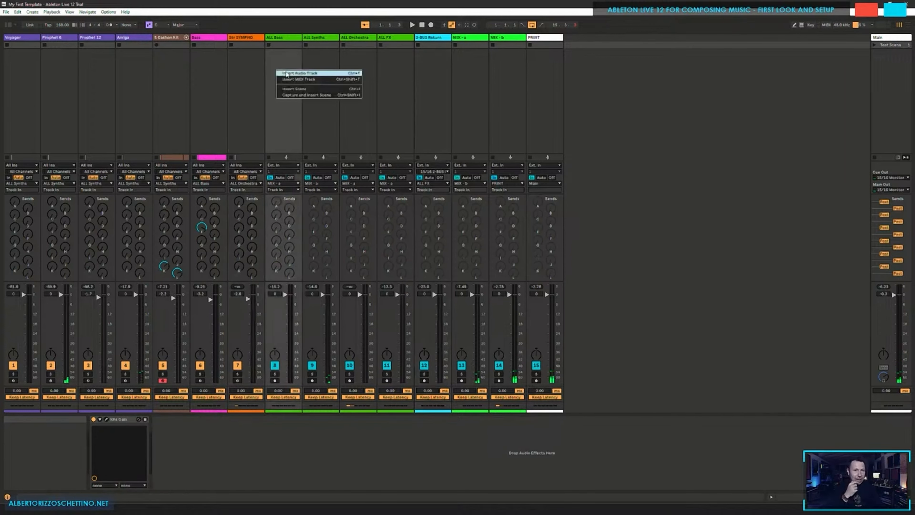
left_click(282, 73)
left_click_drag(294, 41, 274, 37)
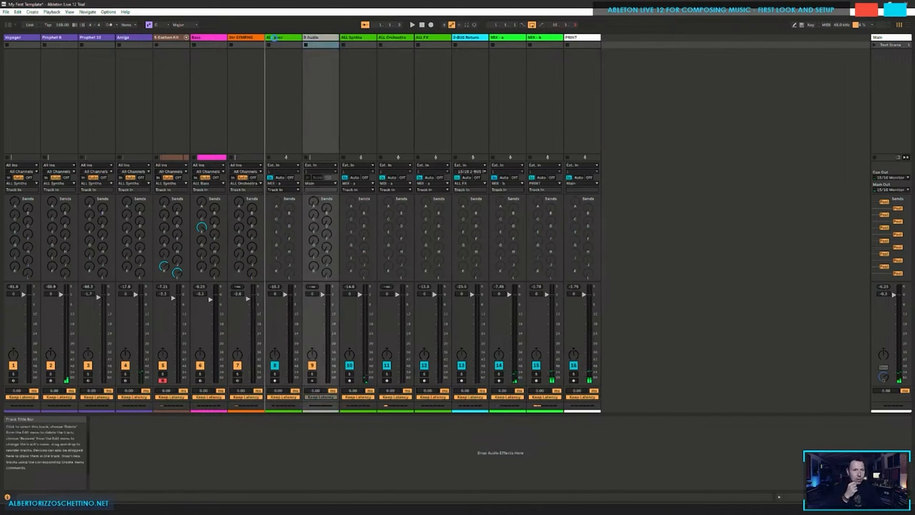
left_click(283, 183)
left_click(283, 249)
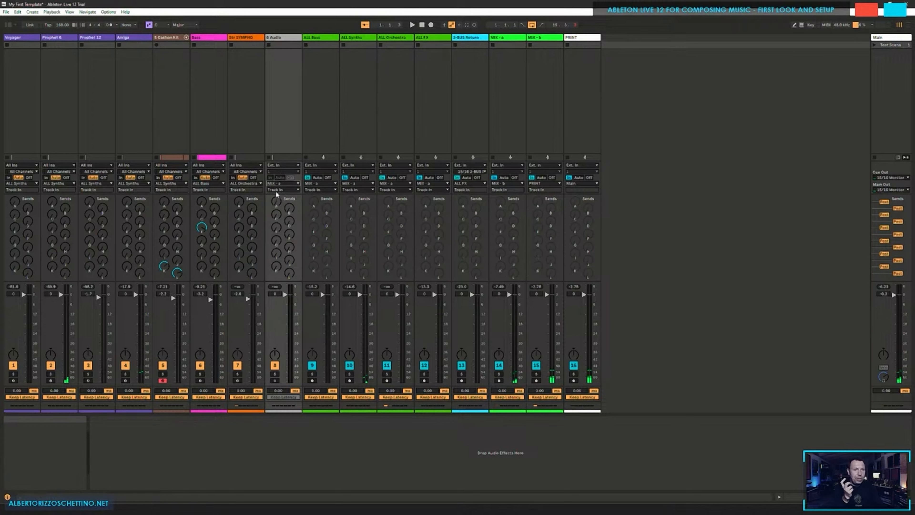
mouse_move(271, 181)
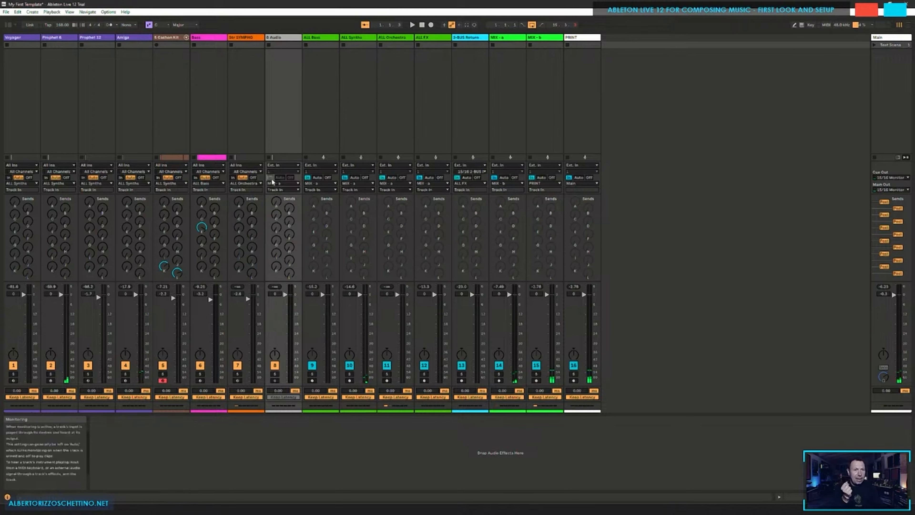
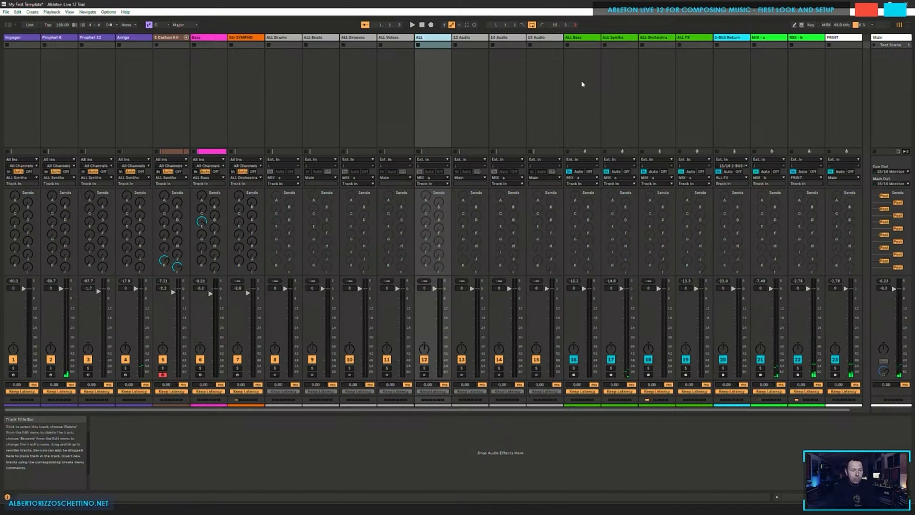
Step: Name the audio tracks 12 to 14 ALL Organic, ALL Impacts and ALL Cybers
key("Tab")
type("ALL")
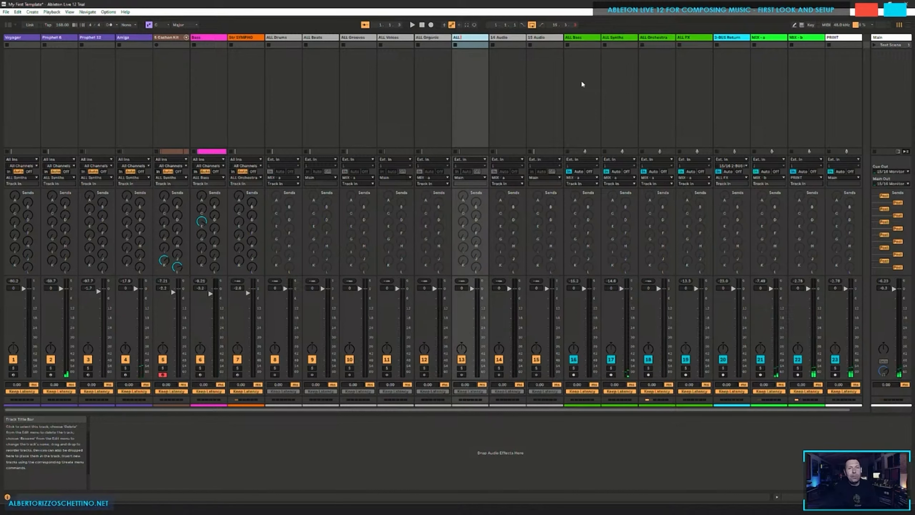
type(" Impacts")
key("Tab")
type("ALL")
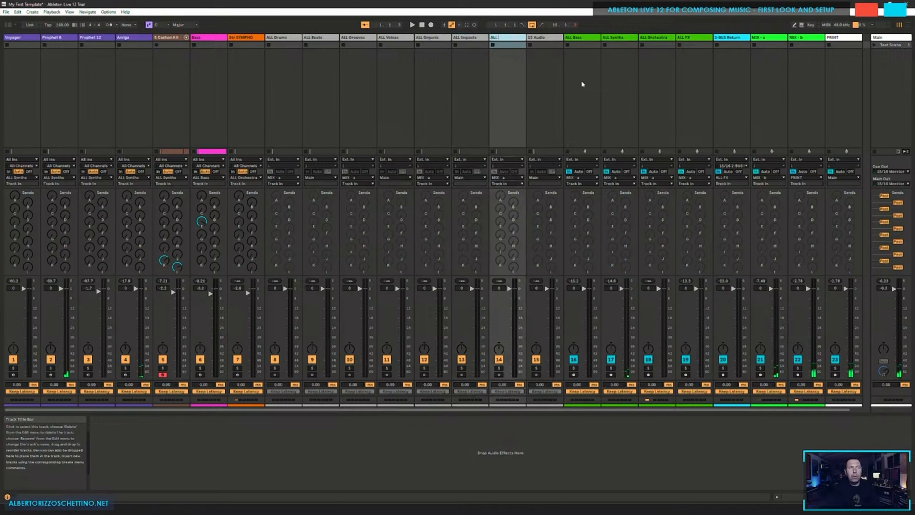
key("Tab")
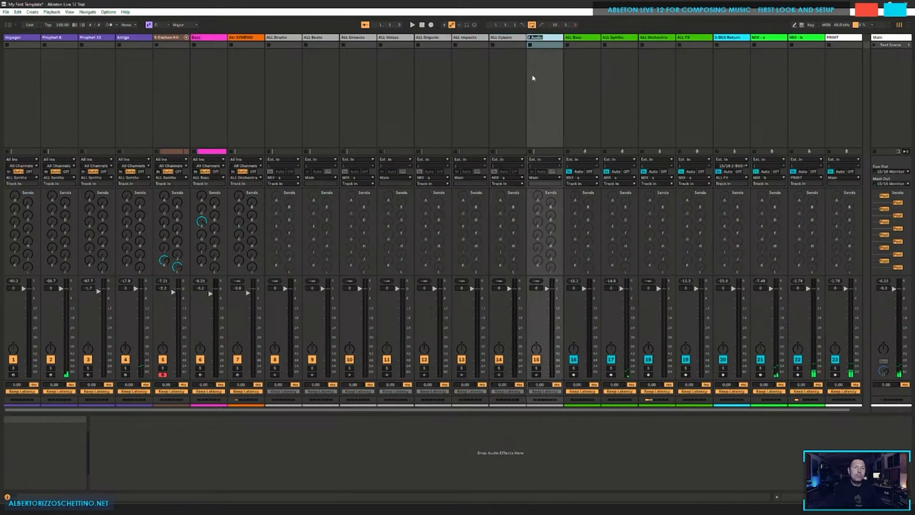
Step: Move the unnamed audio track before ALL Drums and color the tracks from ALL Drums through ALL Cybers green
left_click(538, 60)
left_click_drag(542, 38, 271, 44)
left_click(319, 38)
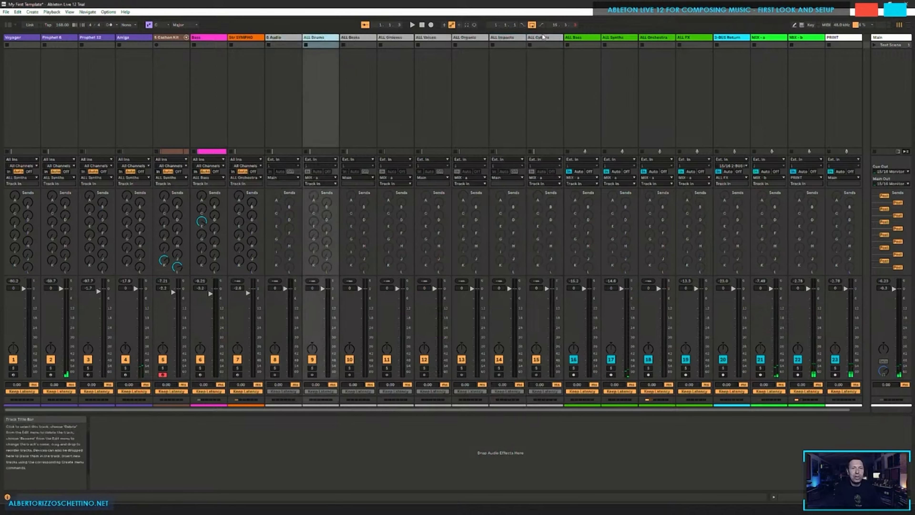
left_click(542, 37, "shift")
right_click(542, 37)
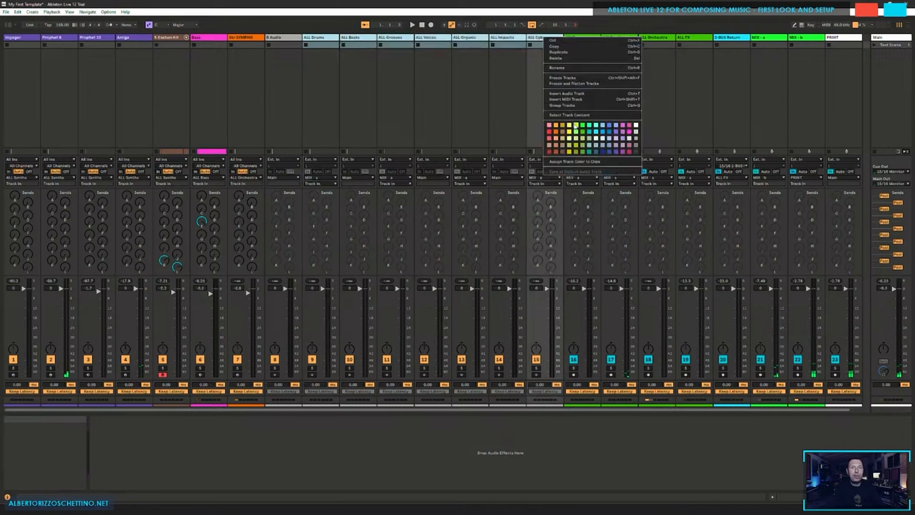
left_click(582, 125)
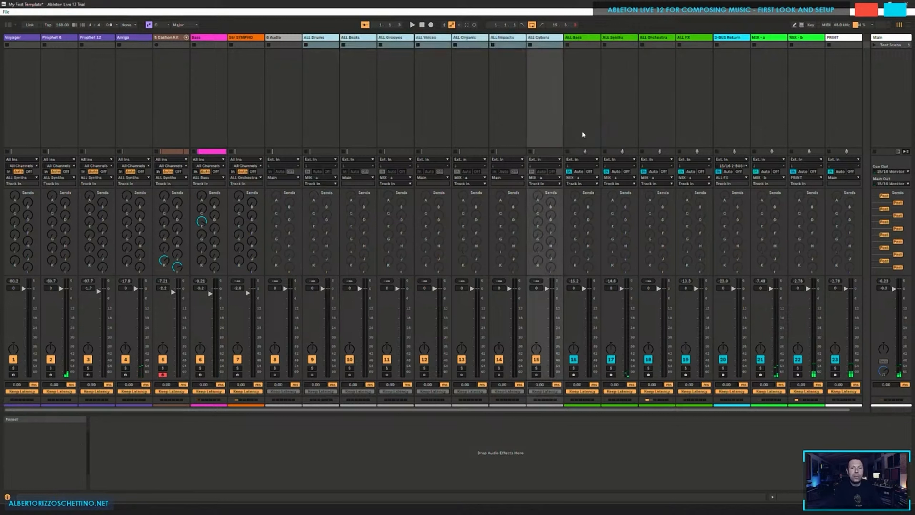
left_click(577, 39)
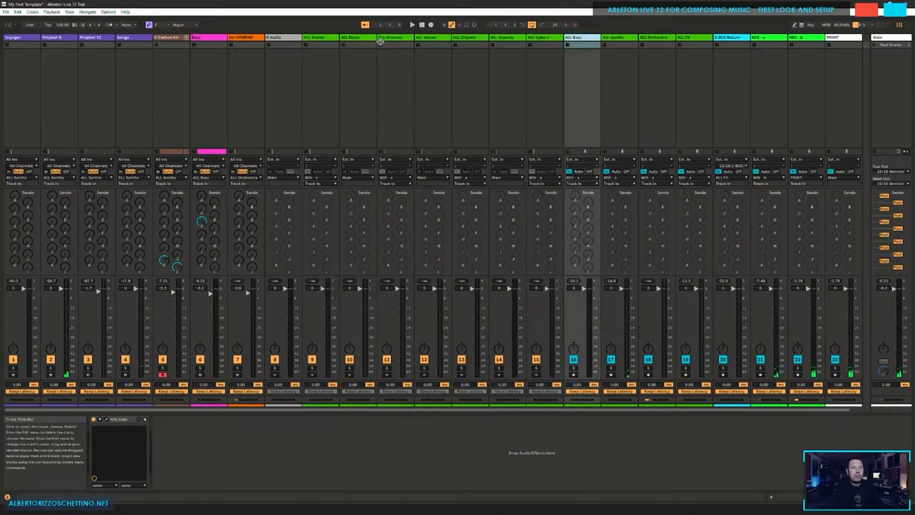
Step: Move ALL Bass directly after ALL Grooves, and place ALL Synths and ALL Orchestra directly after ALL Bass
left_click_drag(380, 41, 414, 38)
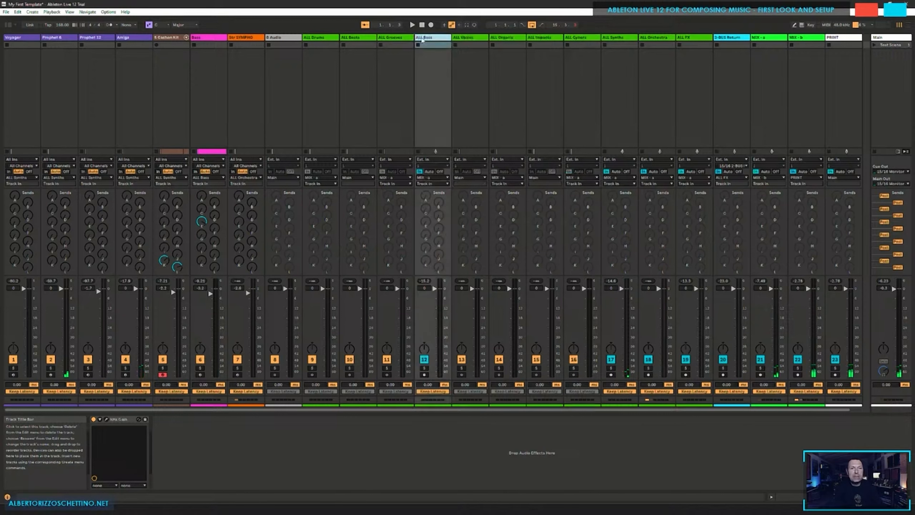
left_click_drag(657, 40, 451, 96)
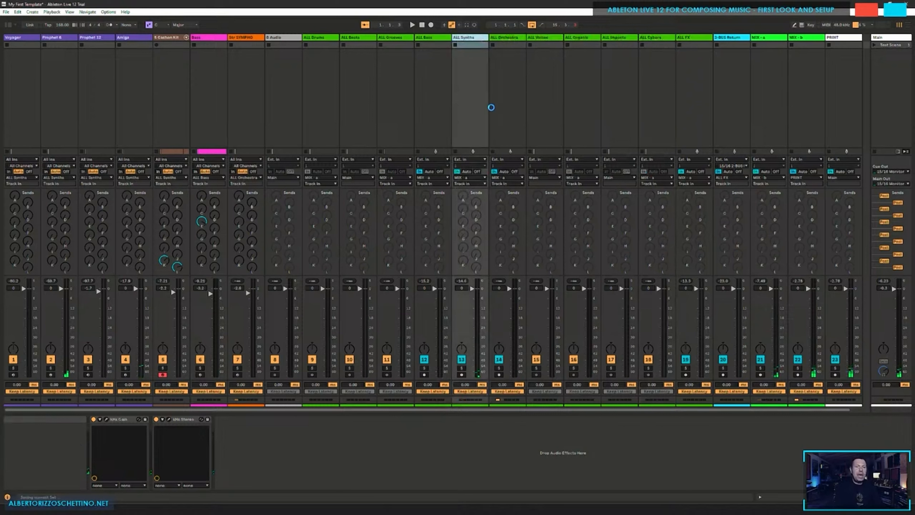
Step: Set the outputs of the ALL Voices, ALL Impacts and ALL Beats tracks to MIX - a
left_click(430, 94)
left_click(538, 94)
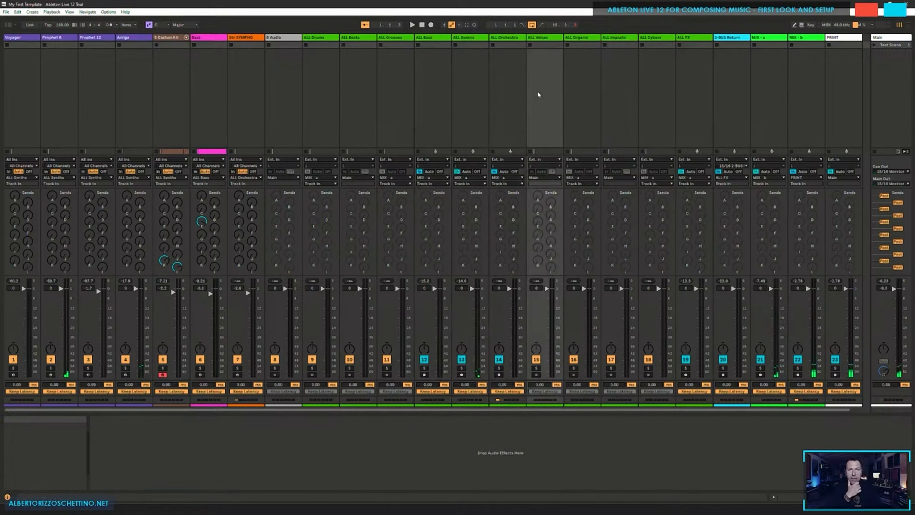
left_click(544, 178)
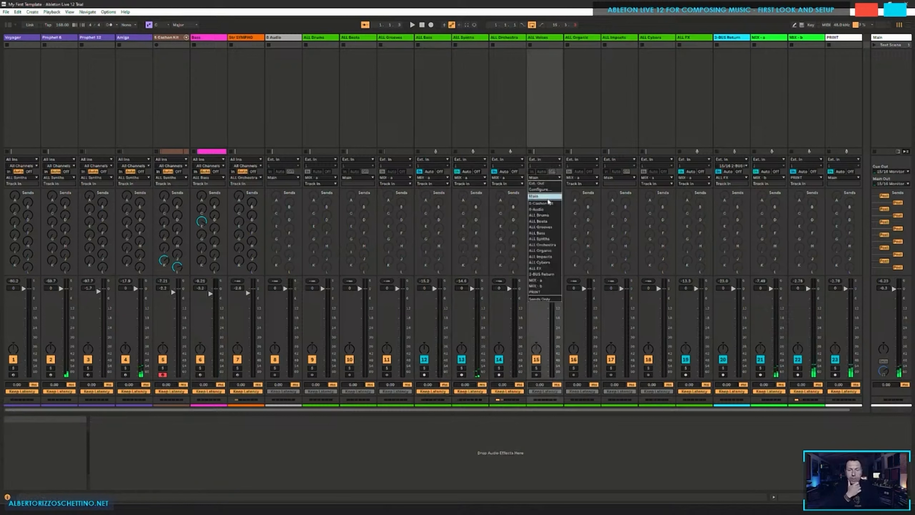
left_click(537, 280)
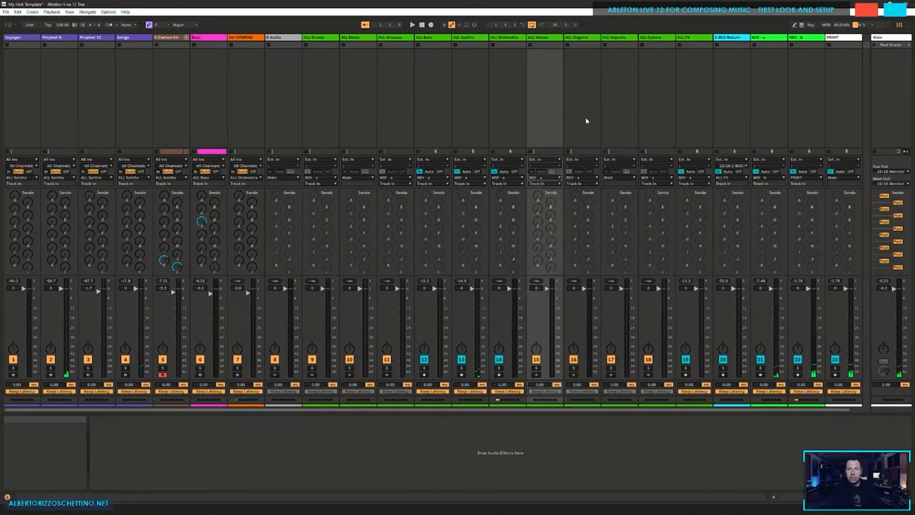
left_click(618, 177)
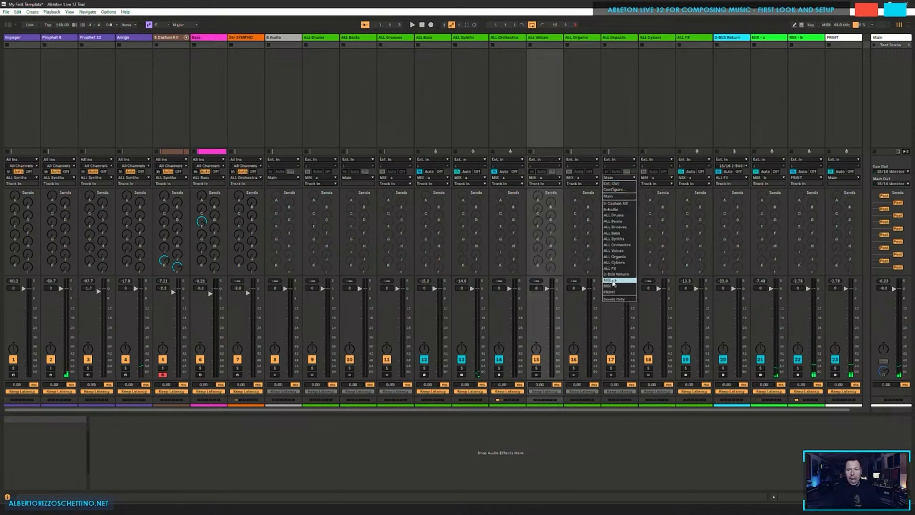
left_click(613, 282)
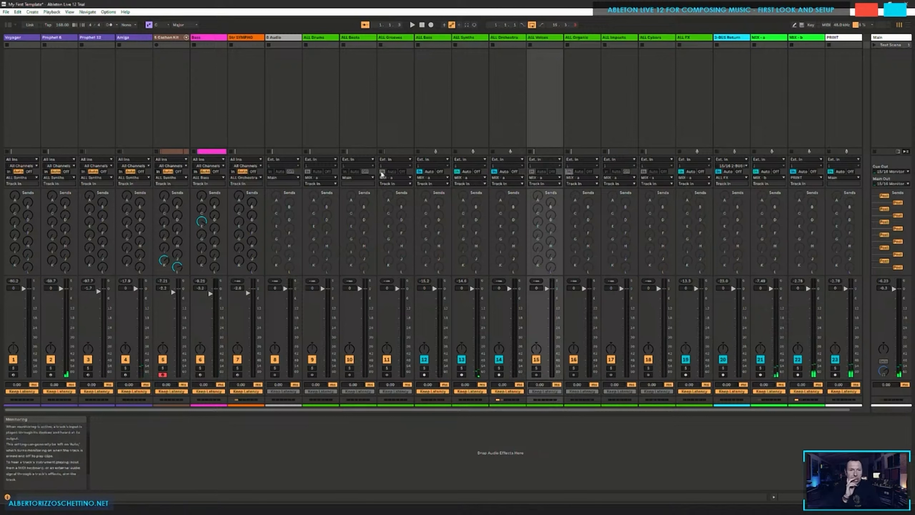
left_click(394, 159)
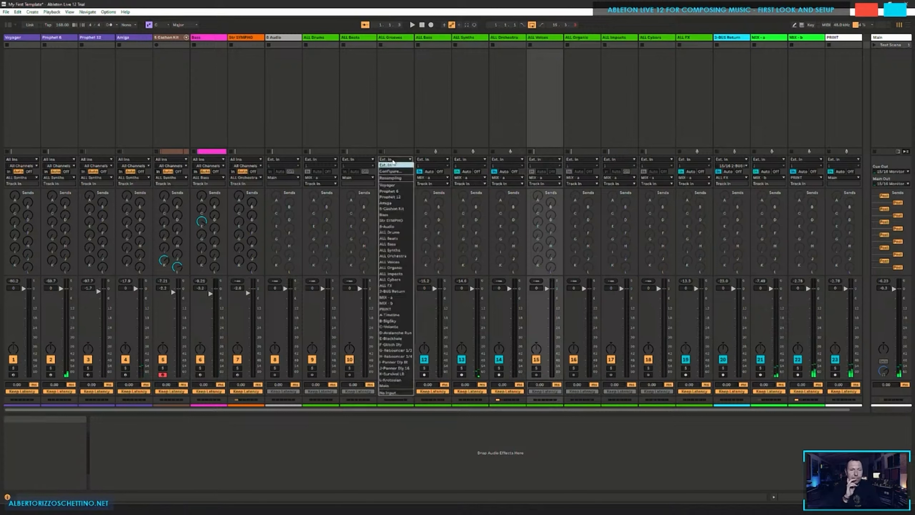
left_click(393, 139)
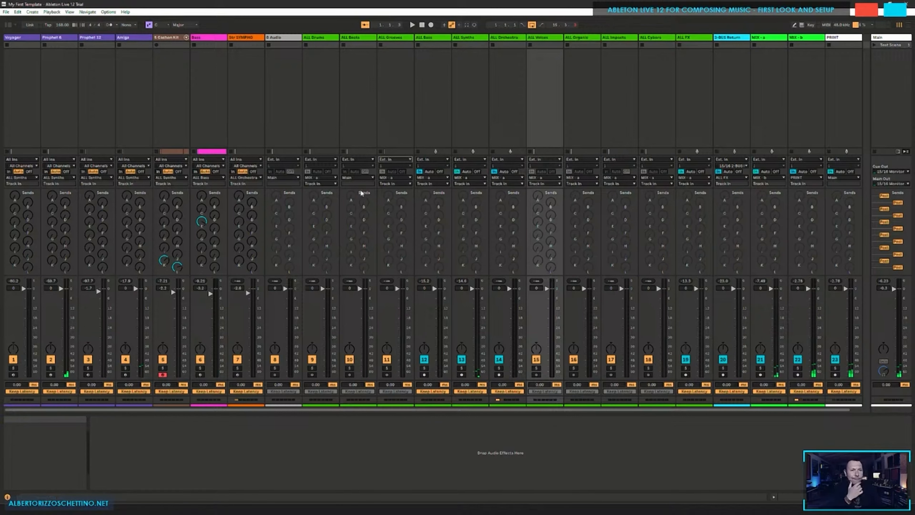
left_click(358, 177)
left_click(353, 283)
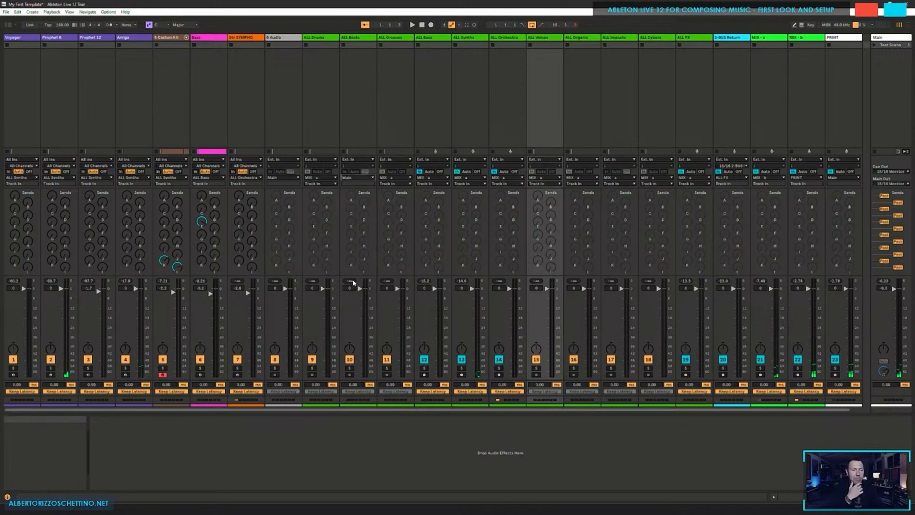
Step: Examine the output channel destinations offered for the ALL Beats track
left_click(320, 133)
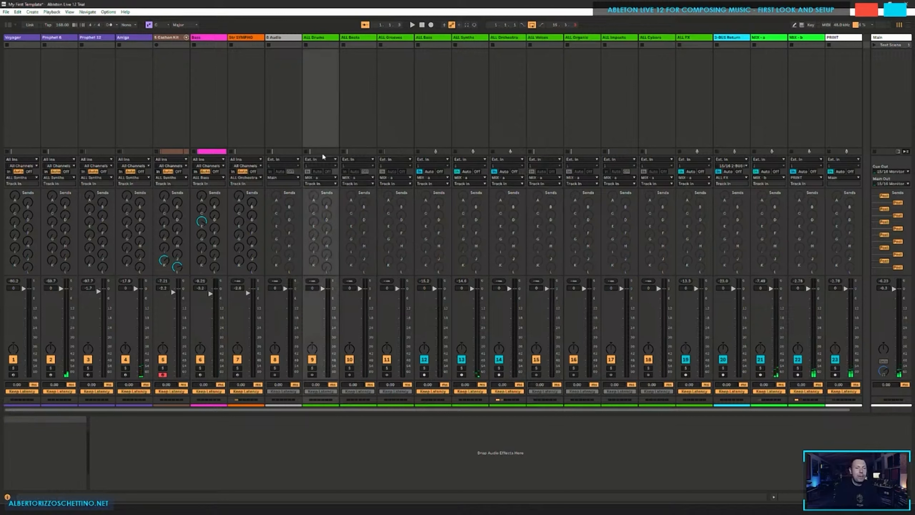
left_click(355, 184)
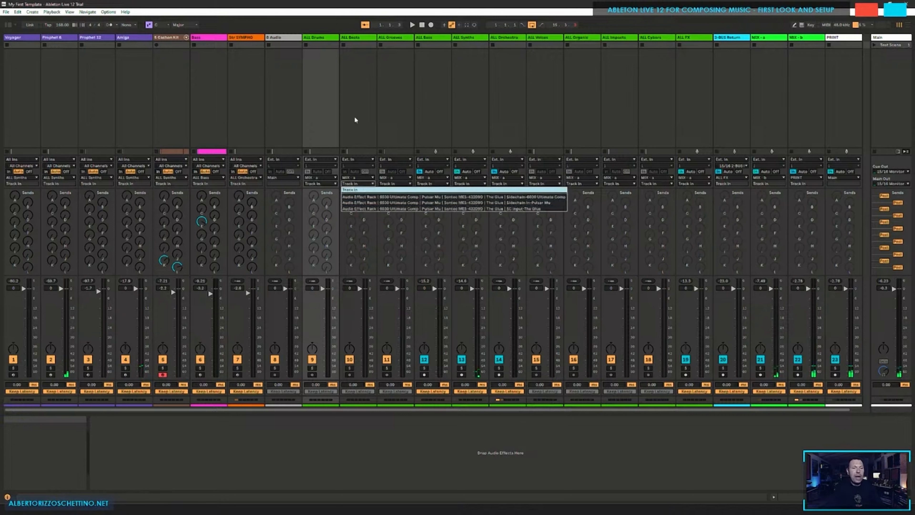
left_click(351, 183)
left_click(351, 184)
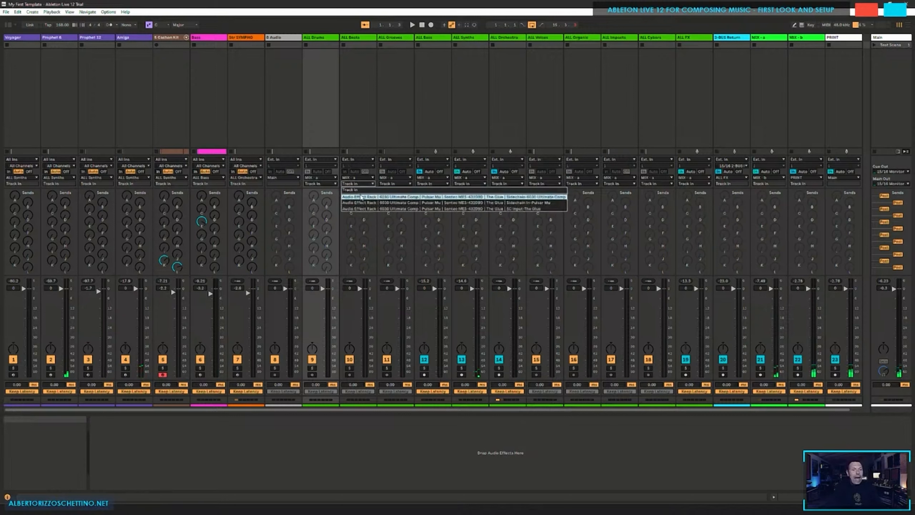
left_click(359, 90)
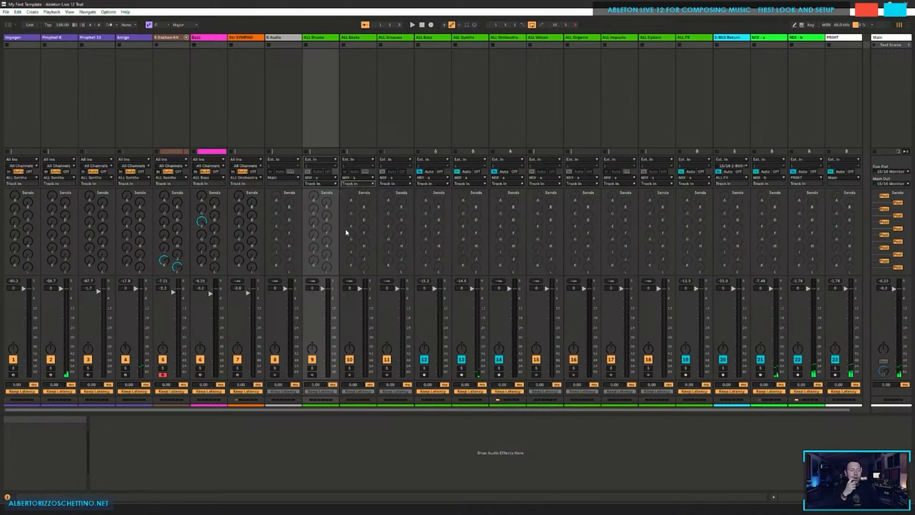
Step: Search the browser for "external" and add an External Audio Effect to the unnamed audio track before ALL Drums
left_click_drag(405, 409, 590, 411)
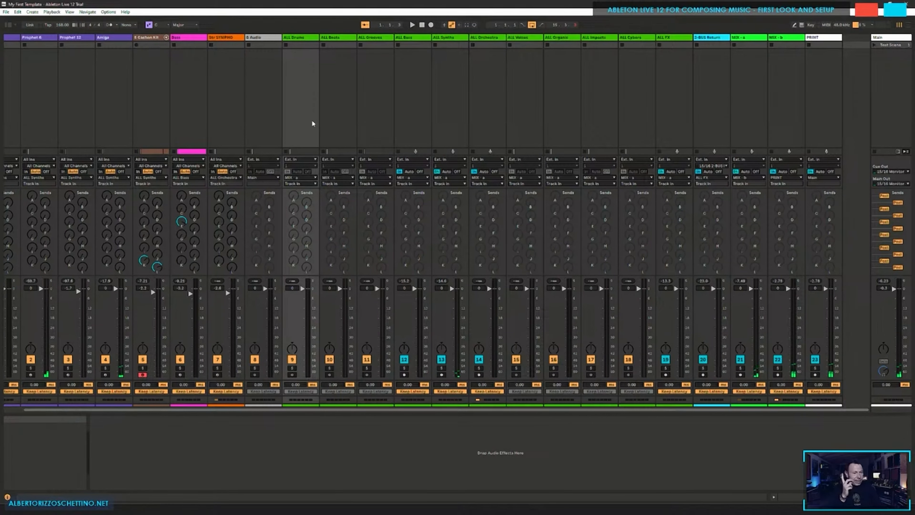
left_click(6, 27)
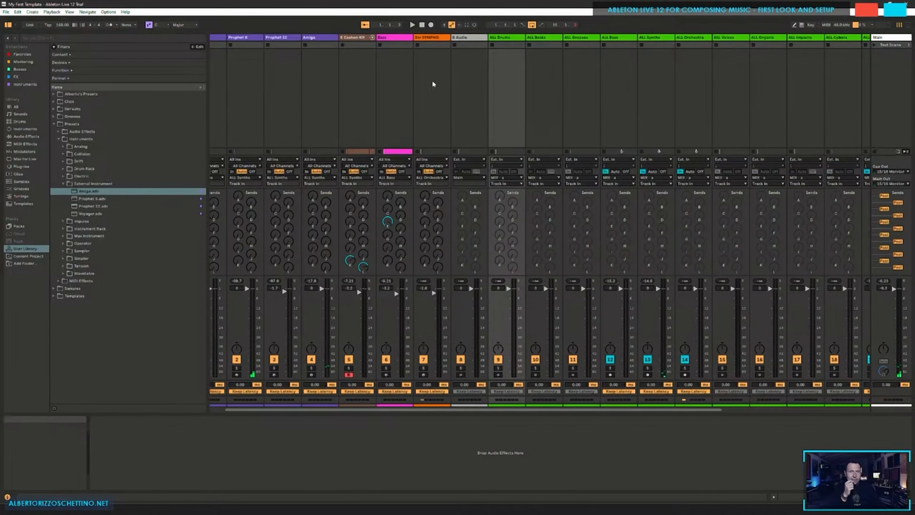
left_click(471, 65)
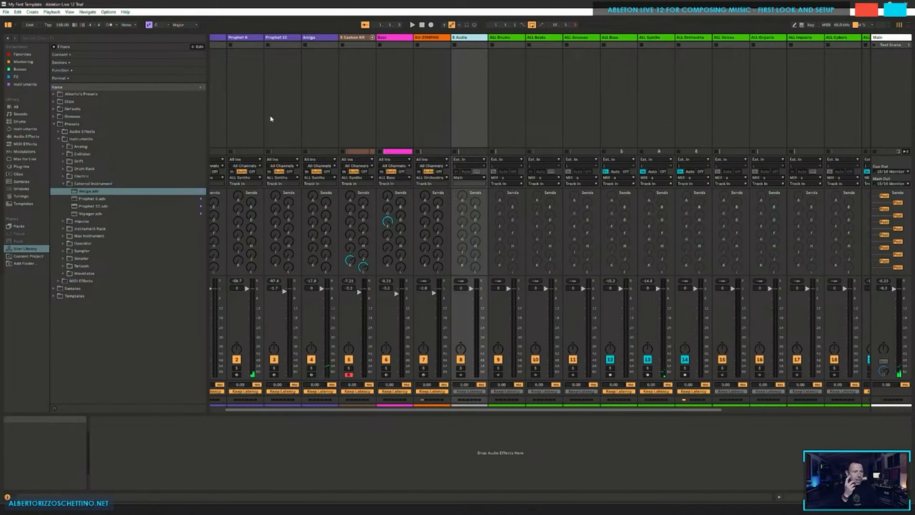
key("ctrl+f")
type("external")
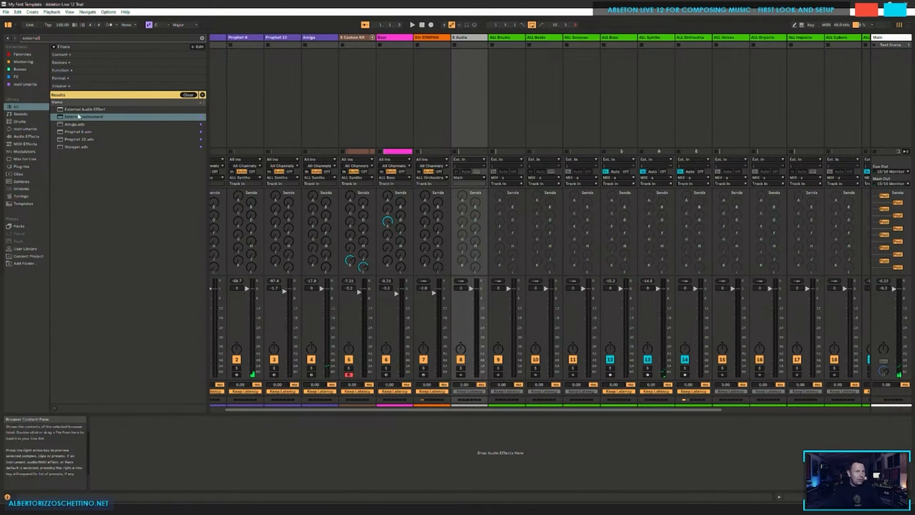
left_click_drag(80, 109, 471, 72)
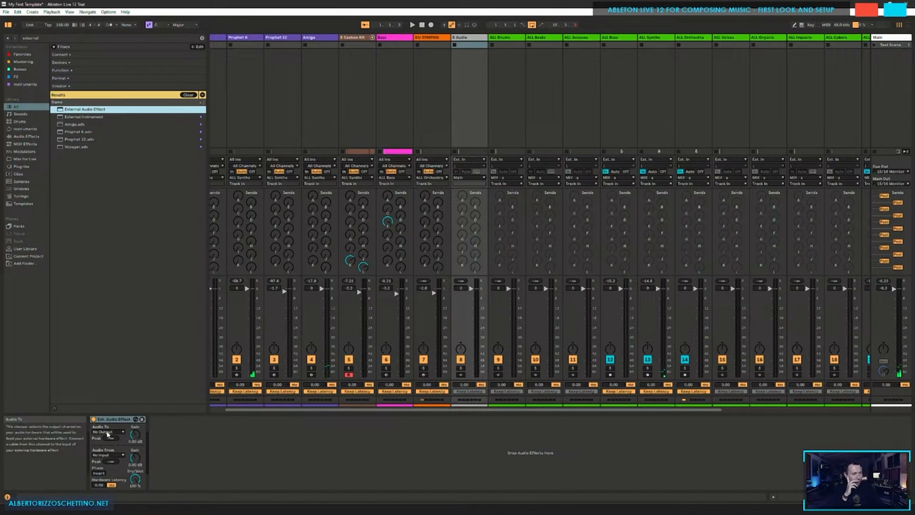
Step: Set the external audio effect's Audio To output to 11/12 M3000 and check the available Audio From inputs
left_click(115, 434)
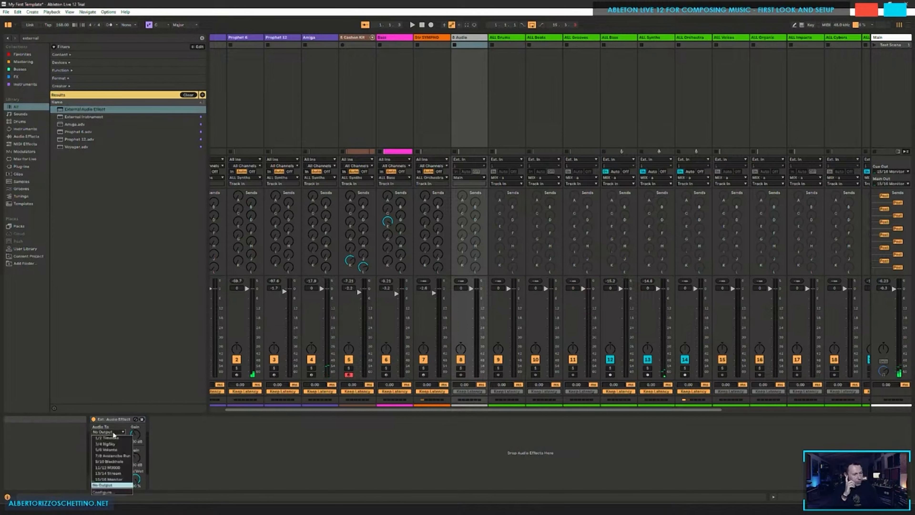
left_click(114, 468)
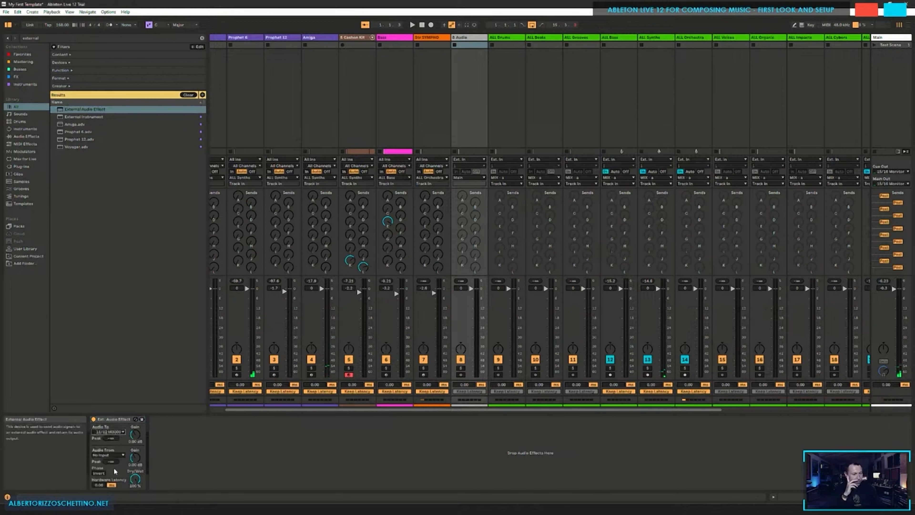
left_click(101, 455)
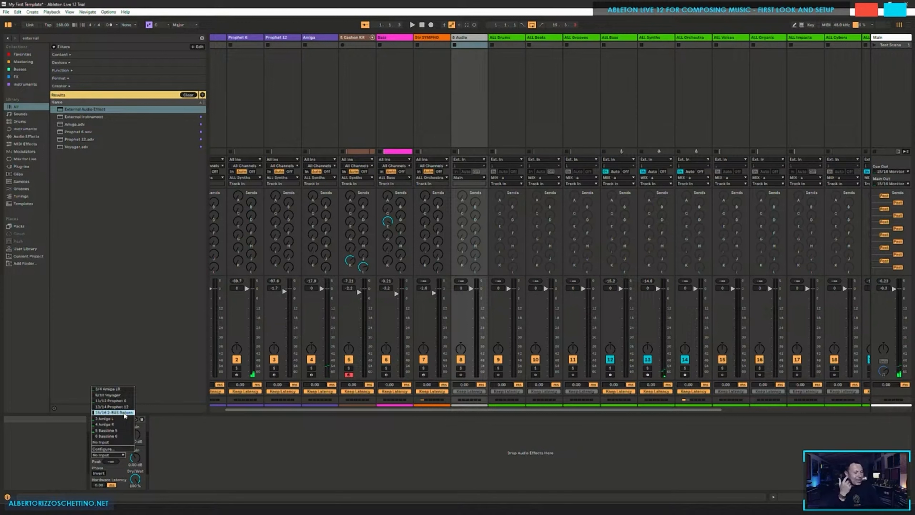
left_click(175, 435)
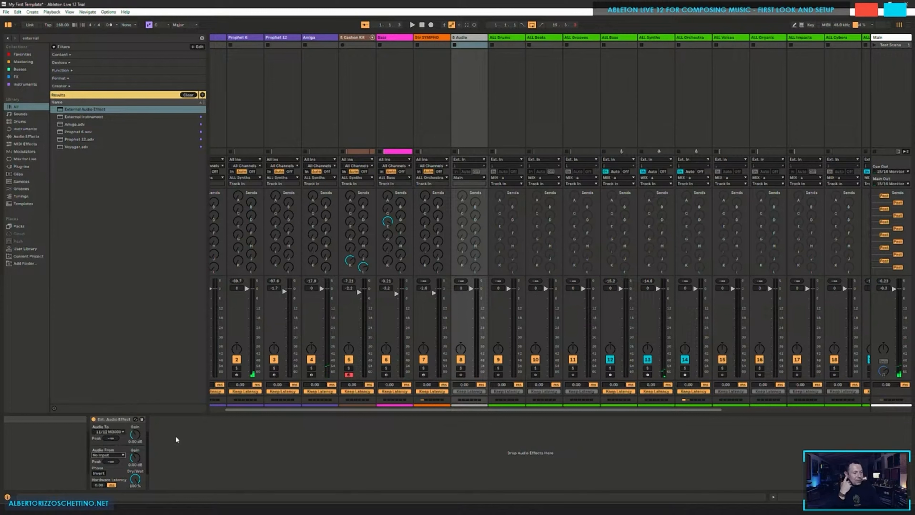
Step: Clear the names of the Bassline 5 and Bassline 6 inputs in the audio input configuration and disable both channels
key("ctrl+comma")
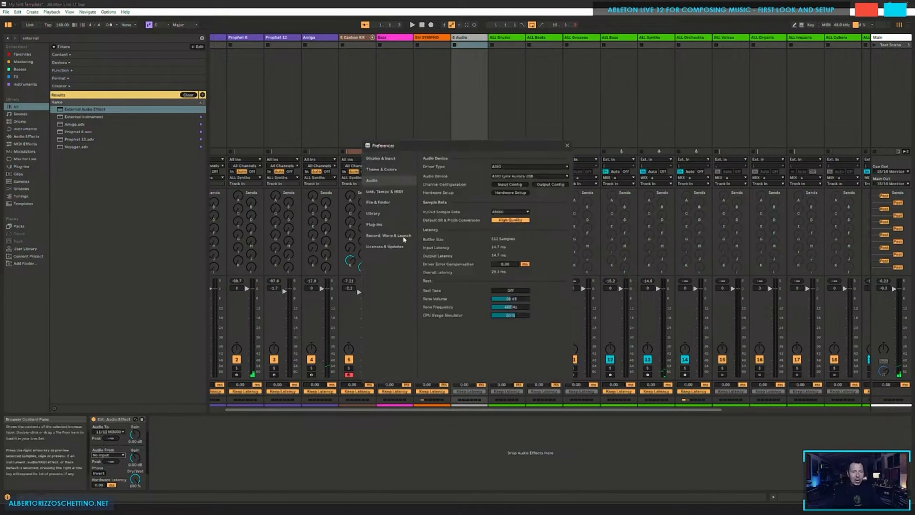
left_click(386, 190)
left_click(385, 181)
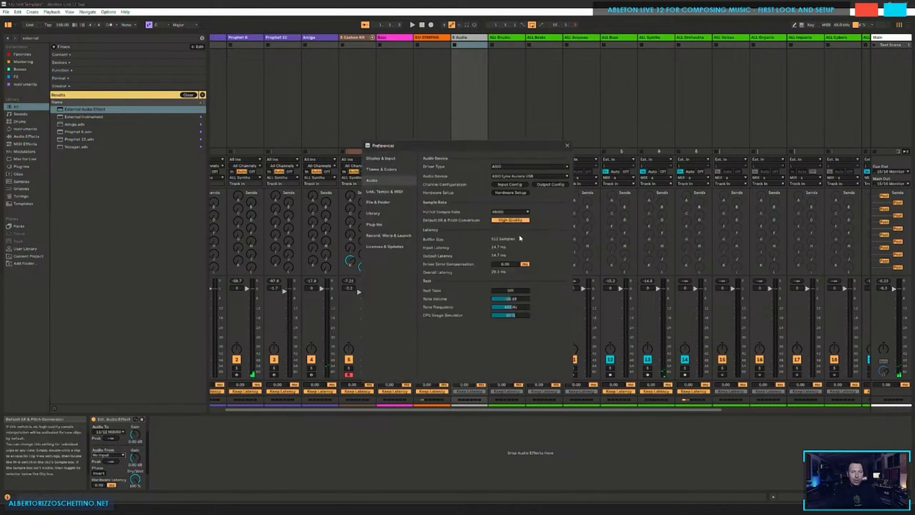
left_click(509, 184)
double_click(418, 212)
left_click_drag(426, 212, 394, 211)
key("BackSpace")
double_click(468, 214)
key("BackSpace")
left_click(393, 211)
left_click(439, 362)
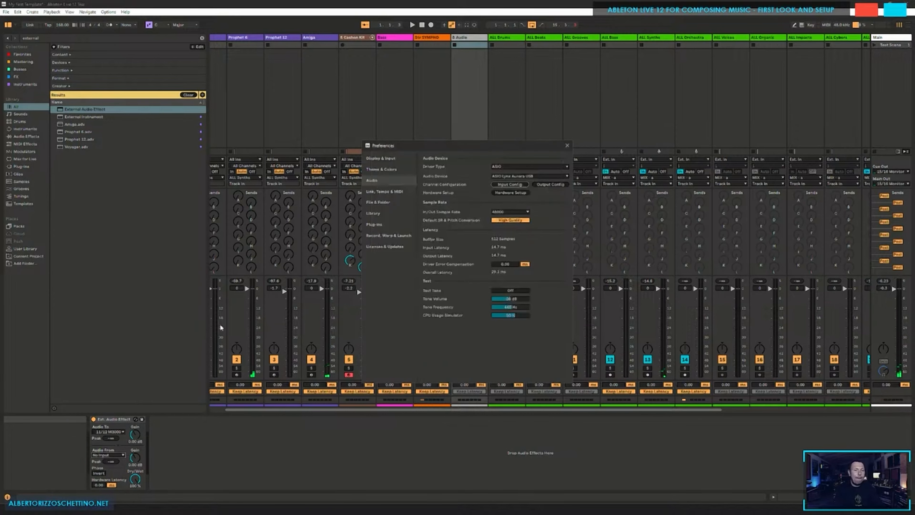
left_click(567, 145)
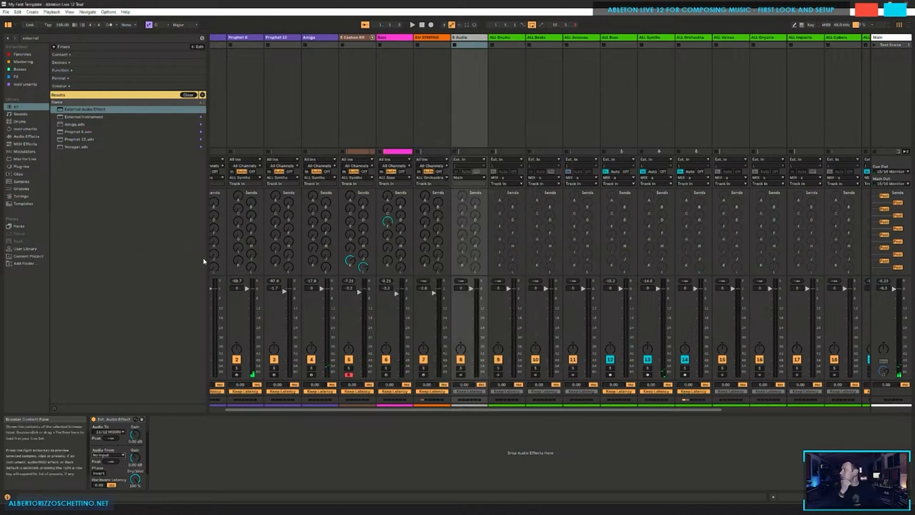
Step: Set the external audio effect's hardware latency to 1.70 ms and rename its track M3000
left_click(115, 432)
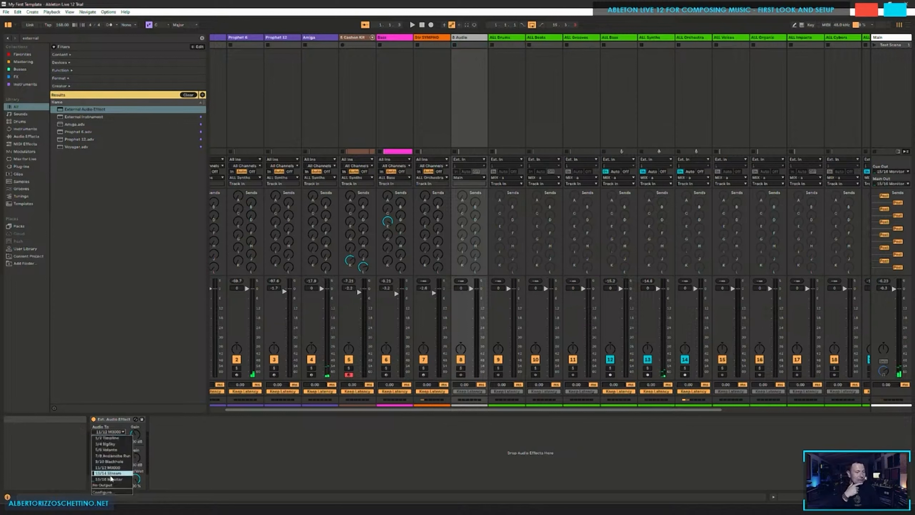
left_click(121, 310)
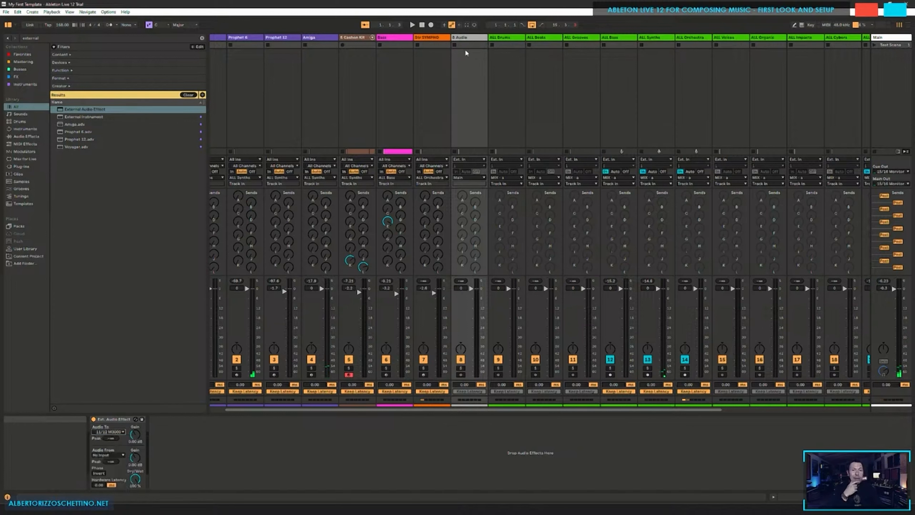
left_click(468, 40)
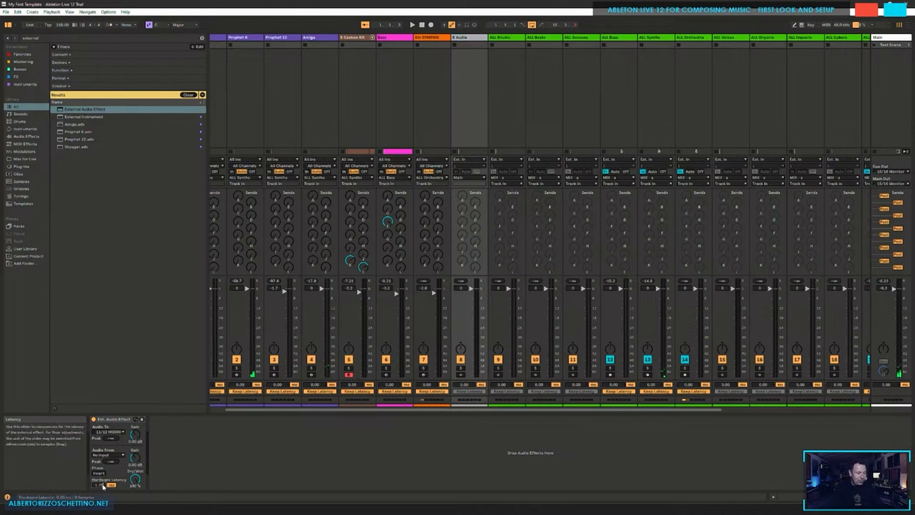
left_click(117, 455)
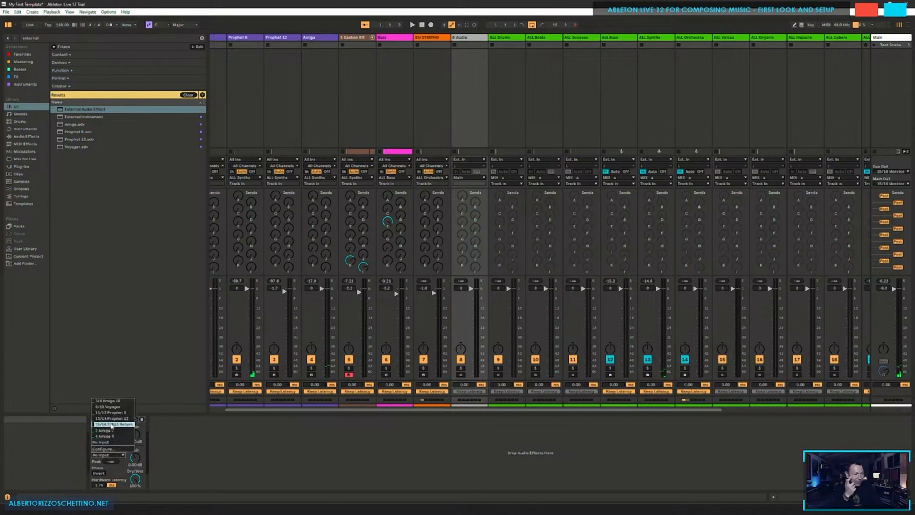
left_click(186, 444)
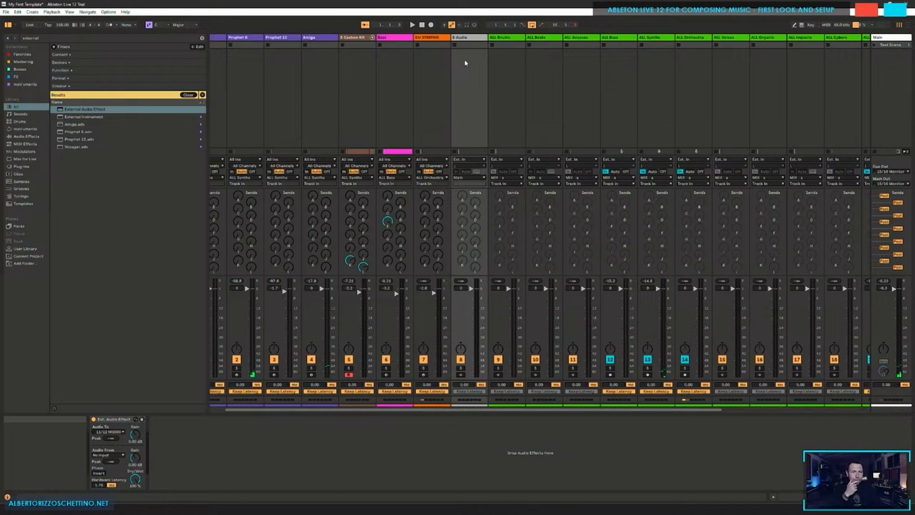
key("ctrl+r")
type("M")
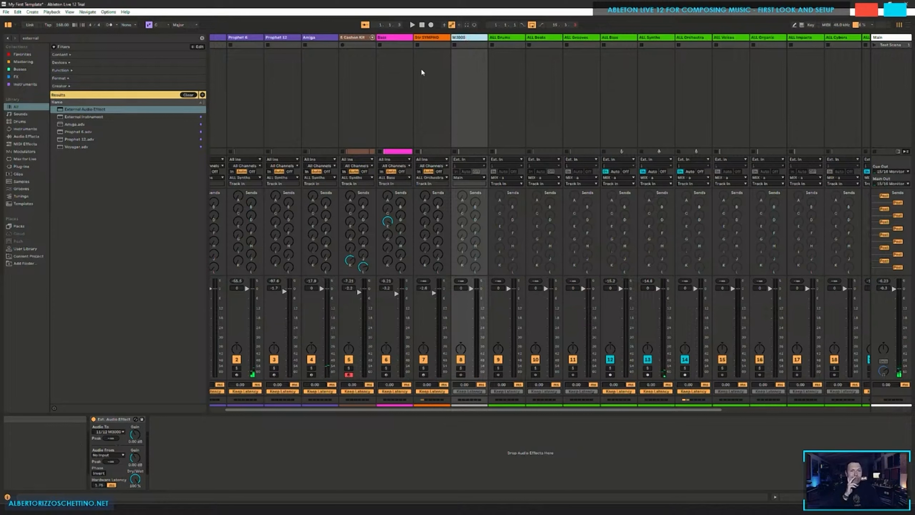
Step: Select the Amiga track and arm it for recording
left_click(396, 72)
left_click(317, 77)
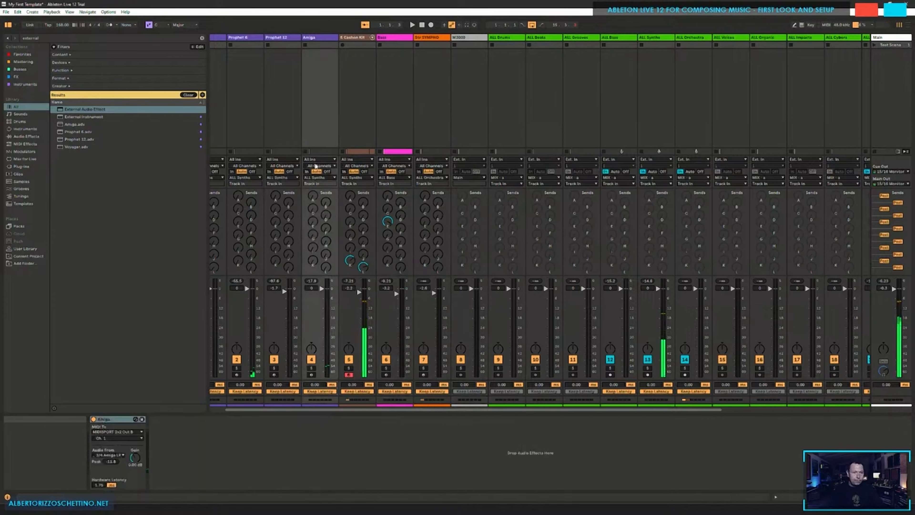
left_click(311, 375)
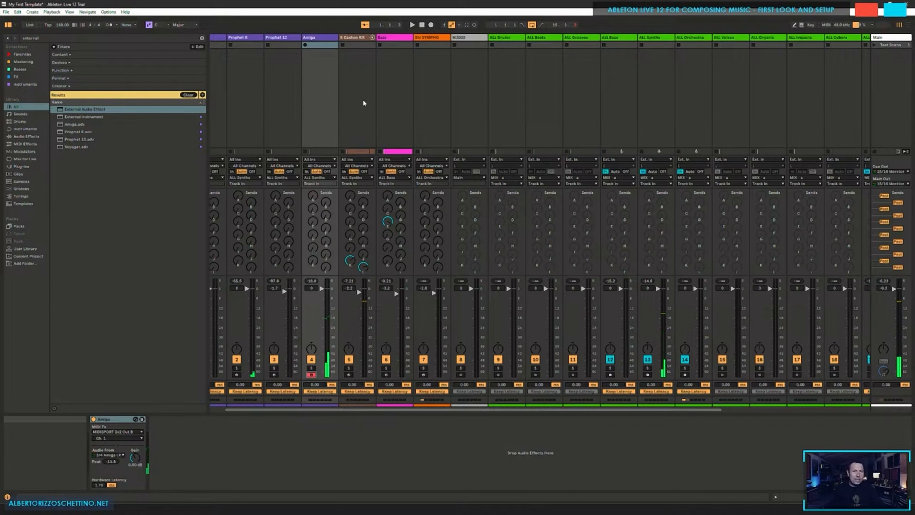
Step: Move the external audio effect from the M3000 track onto the Amiga track and lower its Dry/Wet mix
left_click(468, 72)
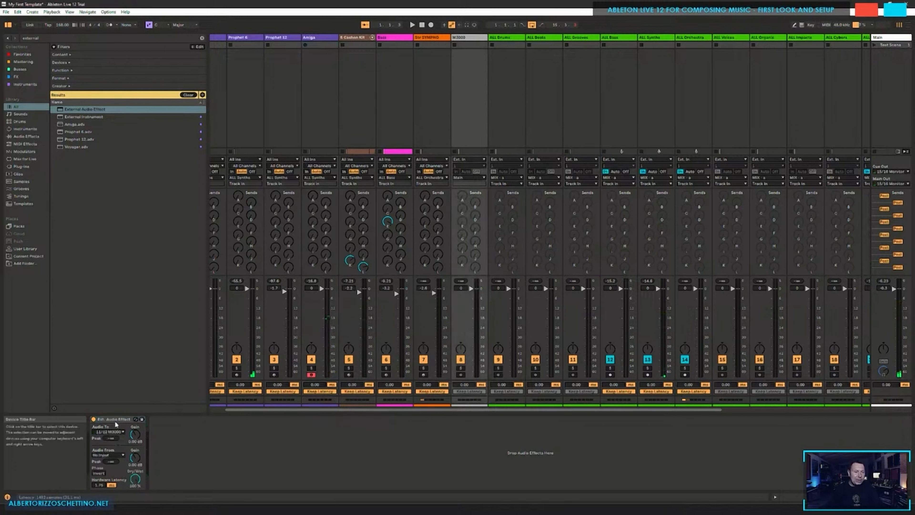
left_click_drag(114, 419, 314, 65)
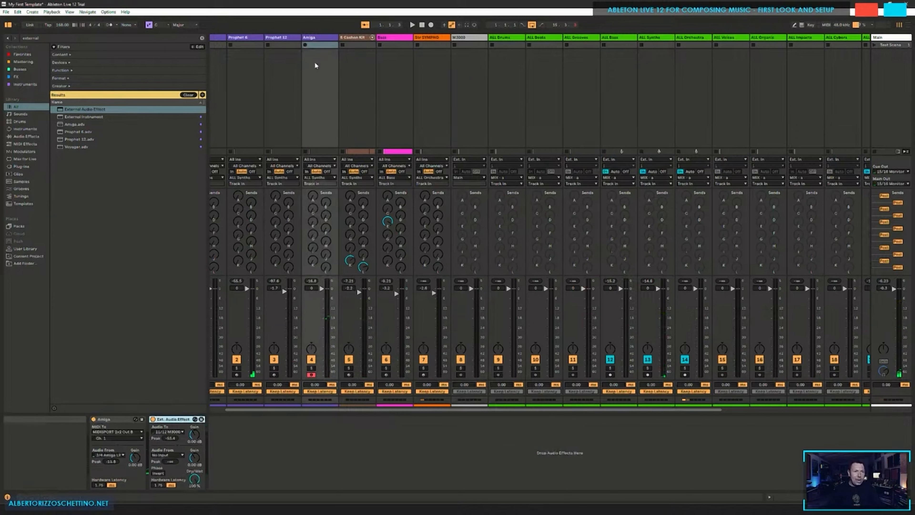
left_click(316, 62)
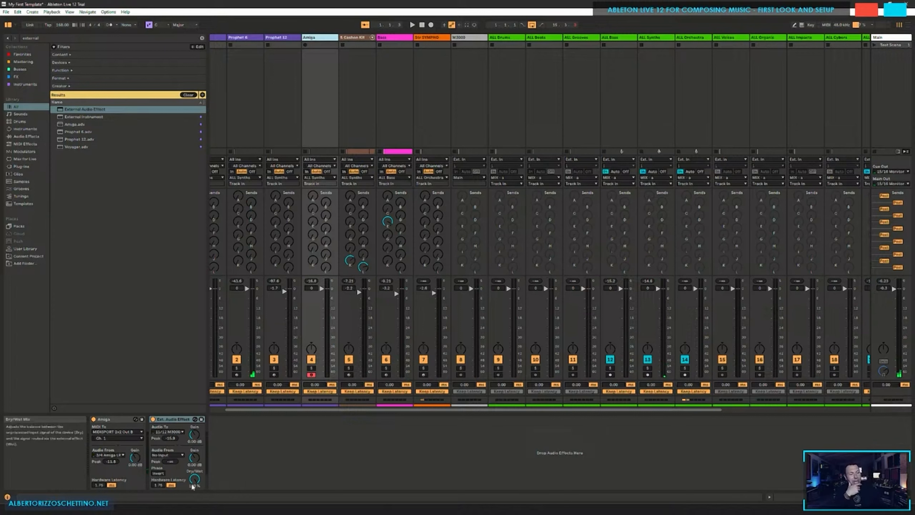
left_click_drag(194, 478, 194, 487)
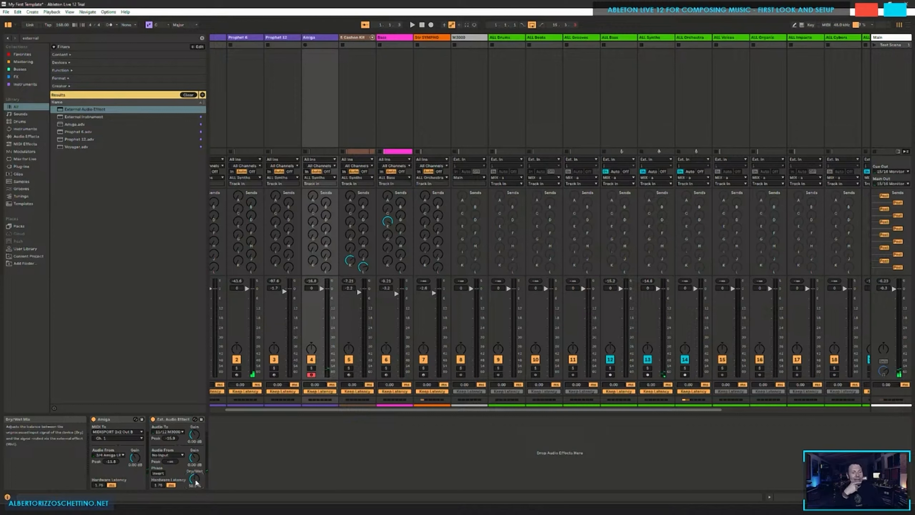
left_click(469, 80)
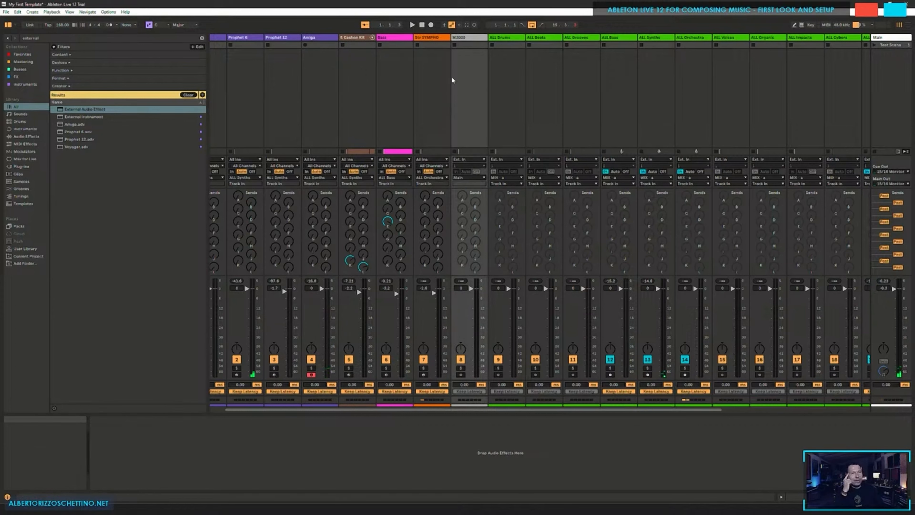
left_click(440, 75)
left_click(465, 75)
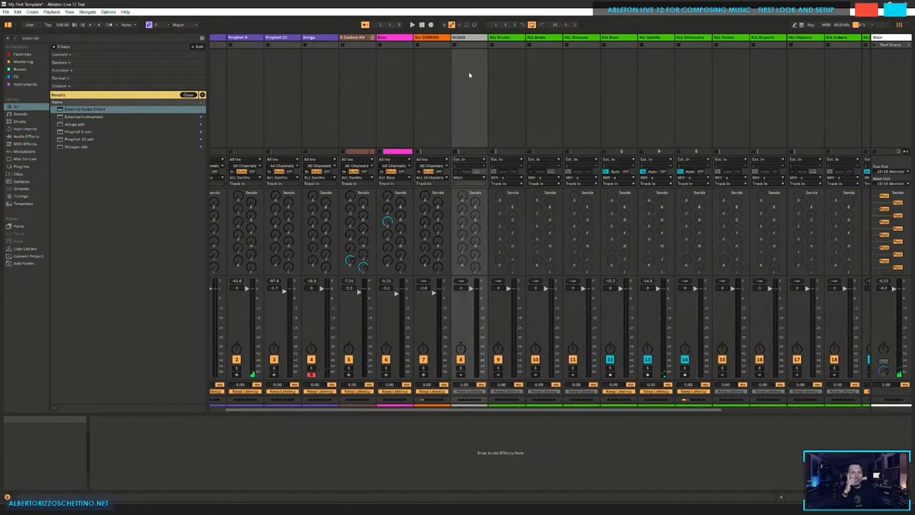
left_click(441, 72)
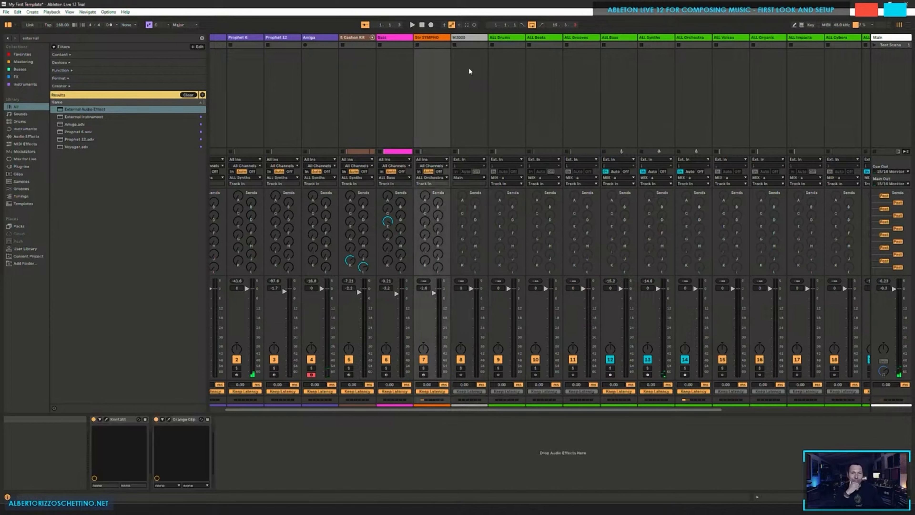
left_click(468, 68)
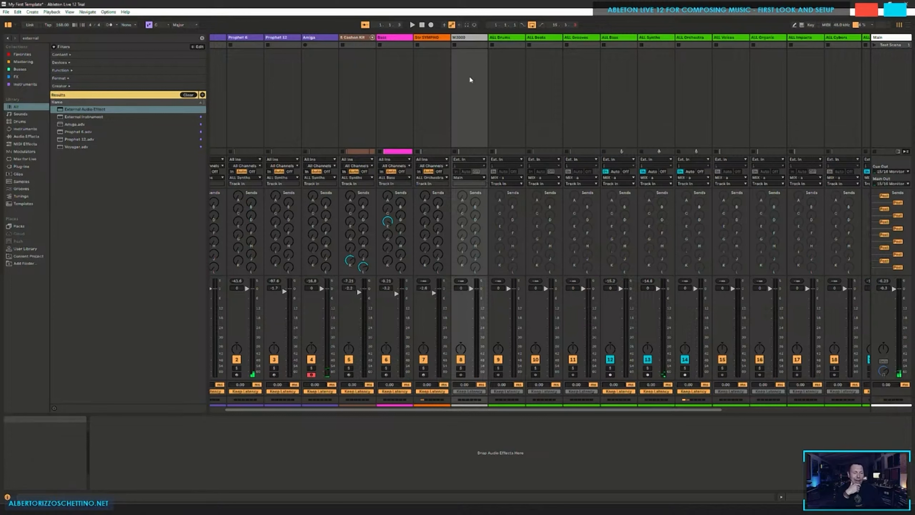
left_click(436, 66)
left_click(465, 62)
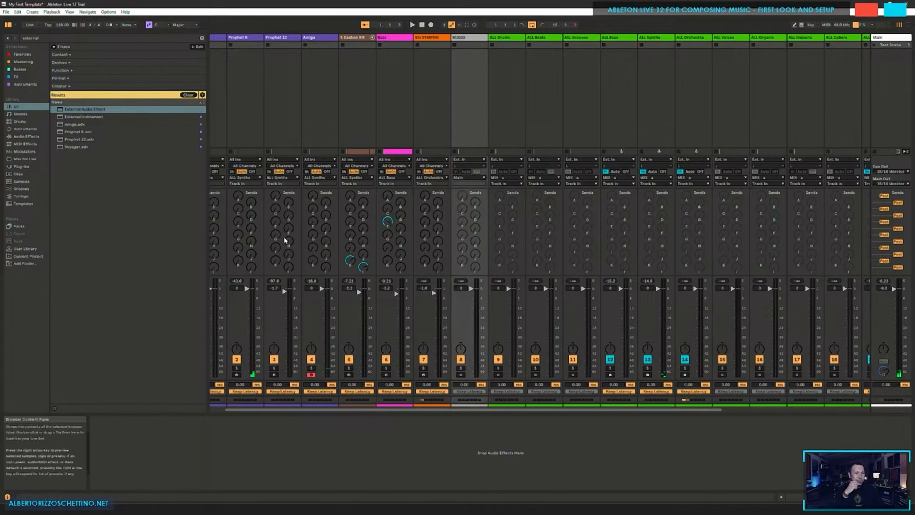
left_click(434, 81)
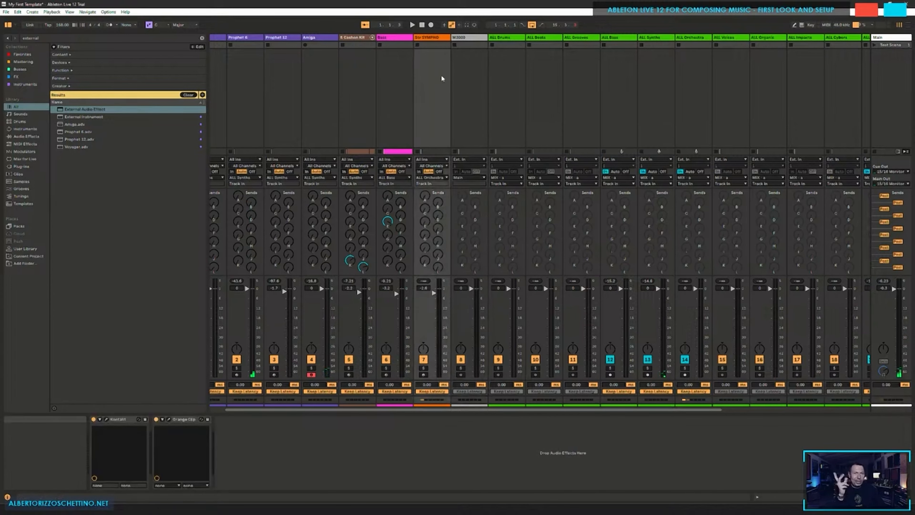
Step: Delete the emptied M3000 track
left_click(462, 68)
left_click(470, 37)
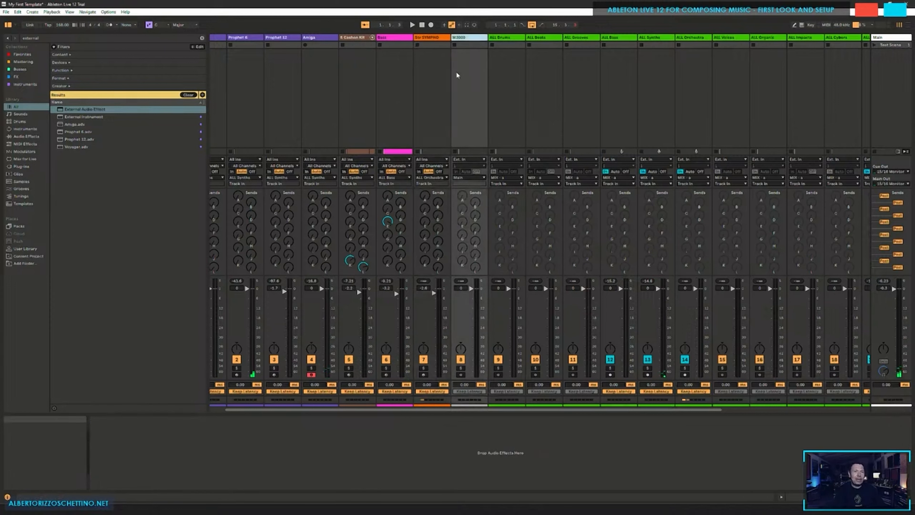
key("Delete")
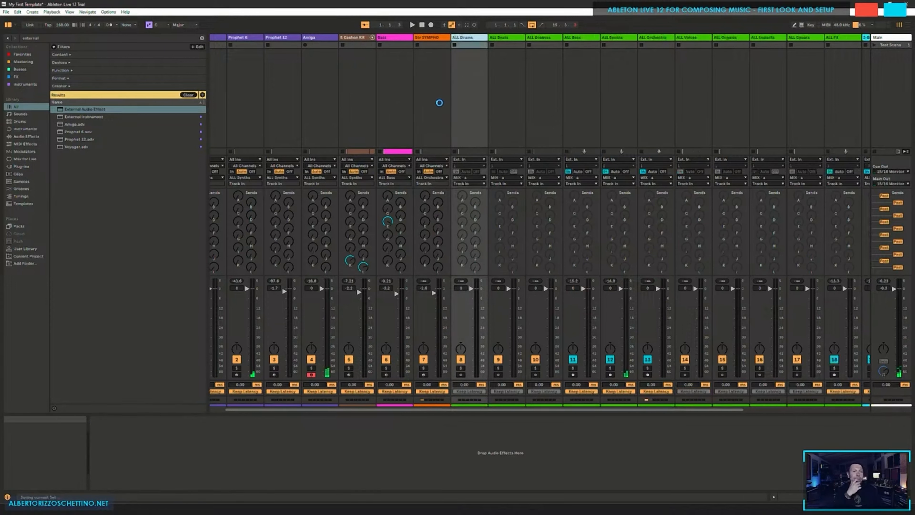
Step: Check the setting of the kHs Gain plug-in on the ALL Bass group track and copy the device
left_click_drag(470, 410, 638, 400)
left_click(341, 86)
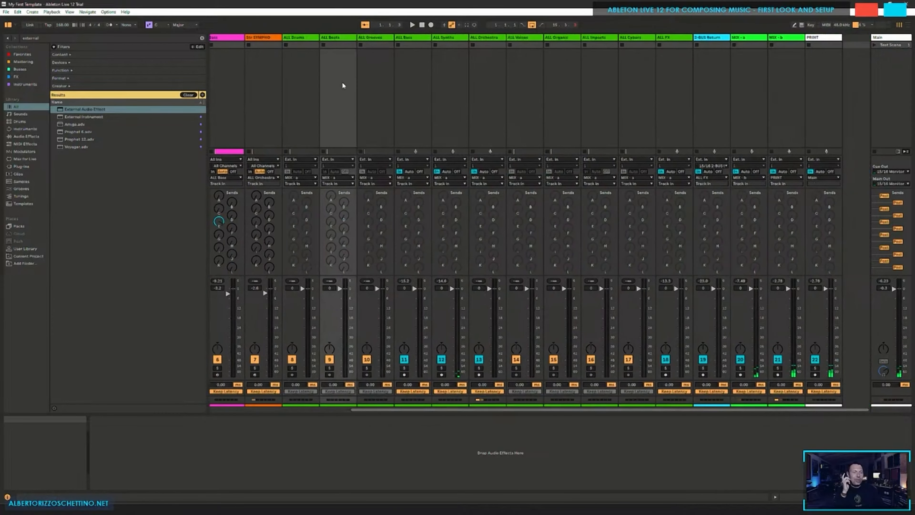
left_click(296, 41)
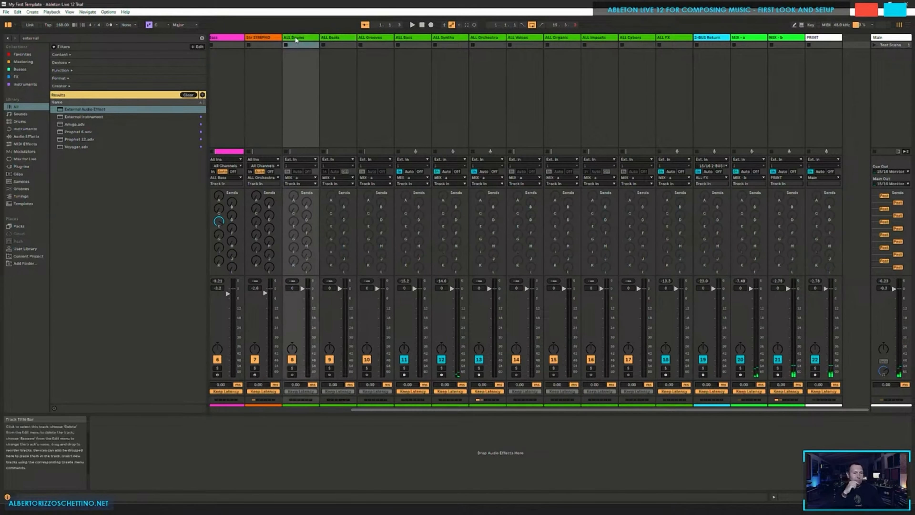
left_click(345, 38)
left_click(378, 39)
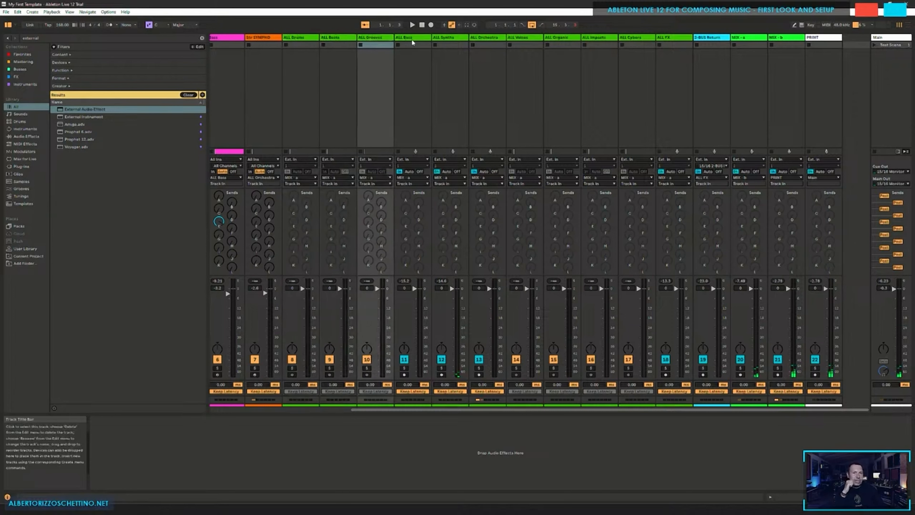
left_click(413, 42)
left_click(122, 419)
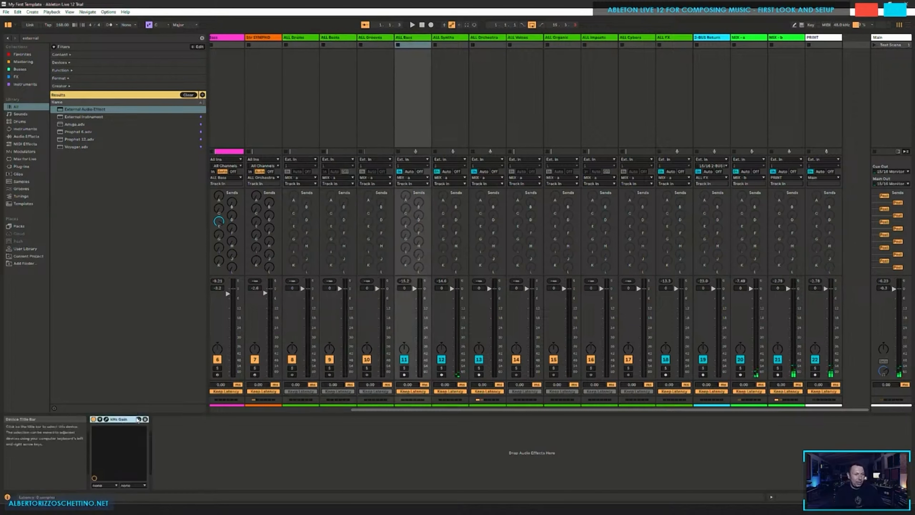
left_click(106, 419)
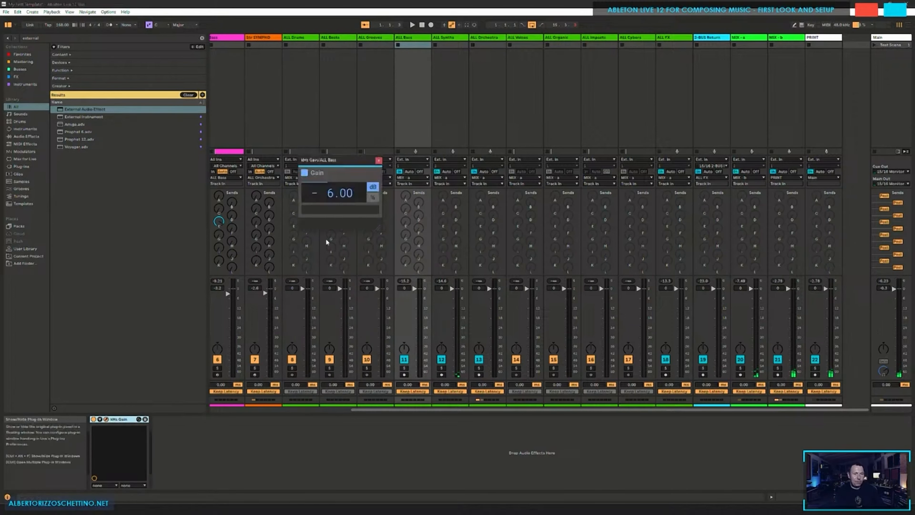
left_click(378, 161)
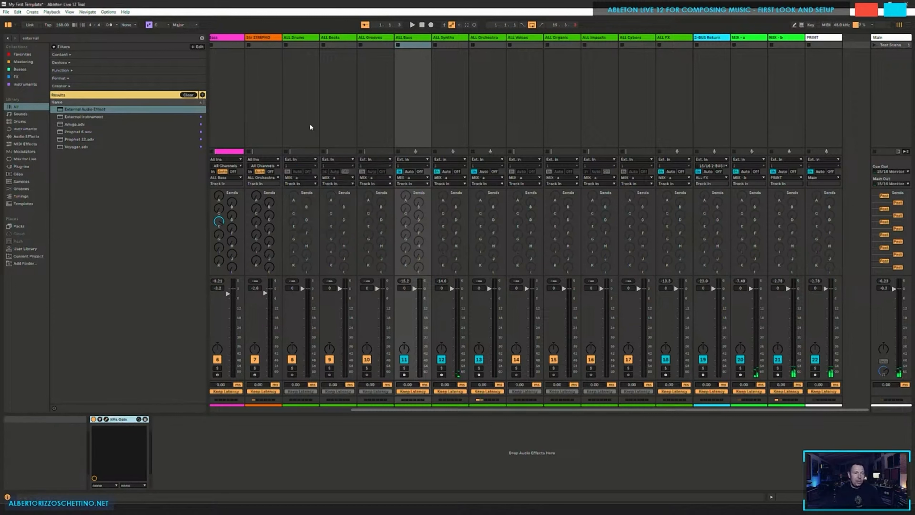
Step: Paste the kHs Gain plug-in onto the ALL Grooves, ALL Beats and ALL Drums group tracks
left_click(360, 65)
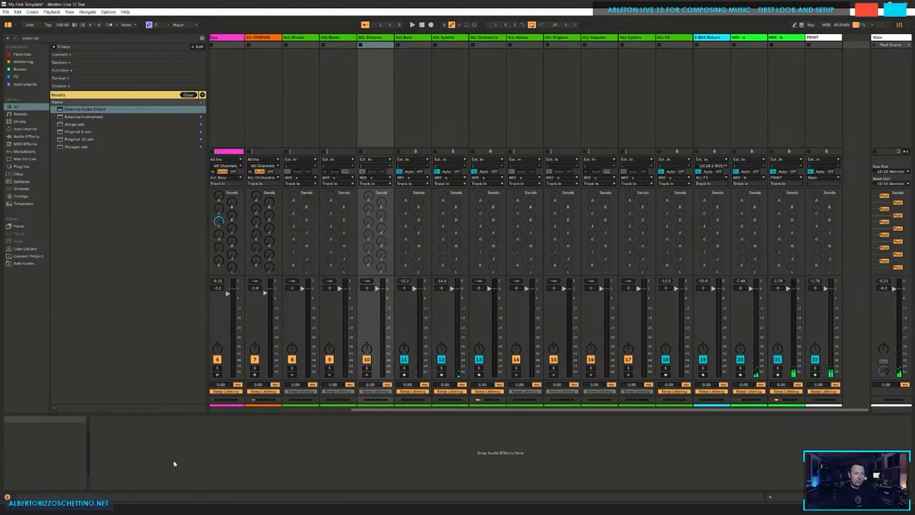
key("Left")
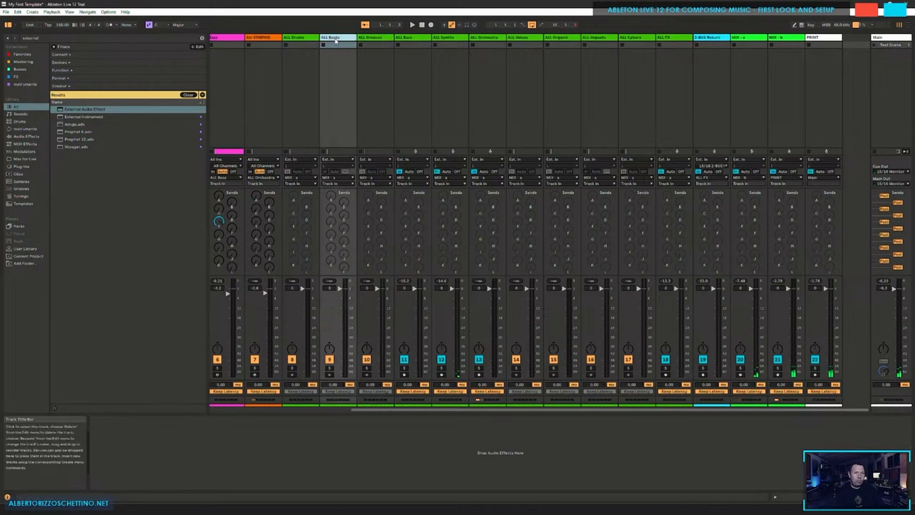
left_click(175, 451)
key("ctrl+v")
left_click(302, 45)
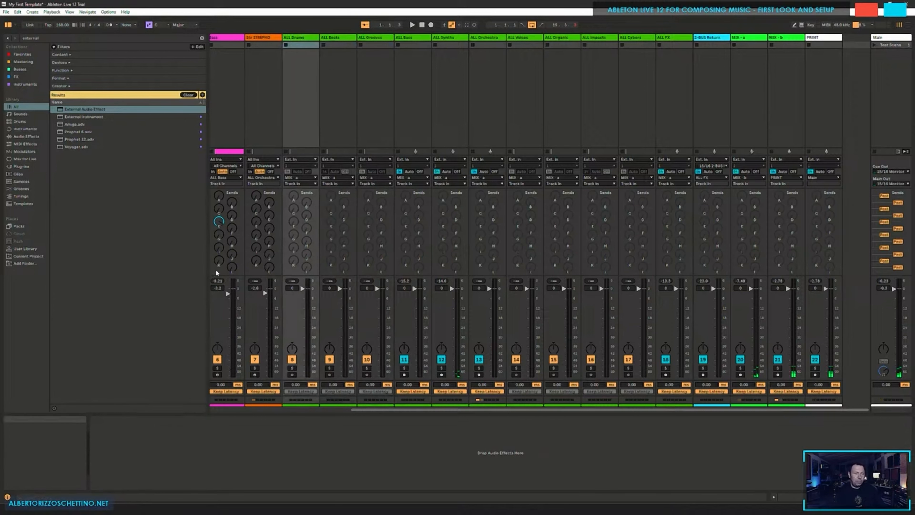
left_click(328, 40)
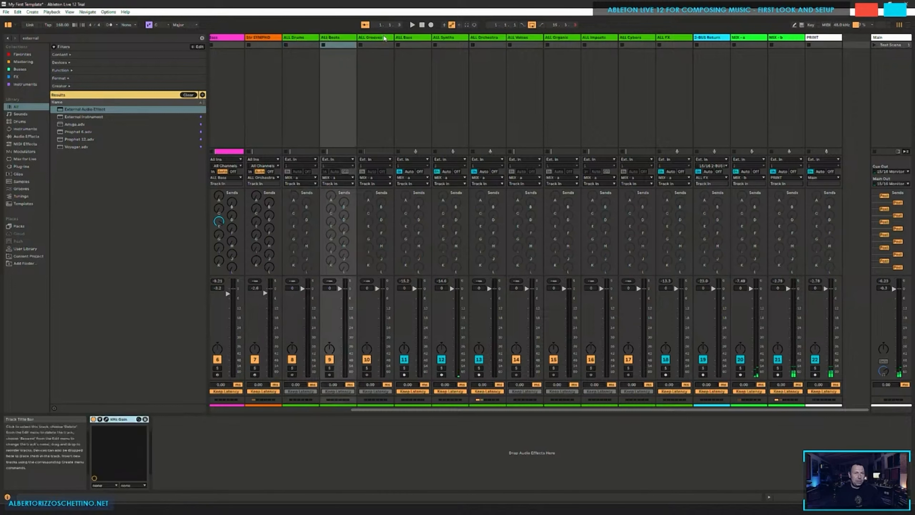
Step: Check the remaining group tracks for the kHs Gain plug-in and paste it onto ALL Voices and ALL Organic
left_click(374, 38)
left_click(415, 39)
left_click(441, 38)
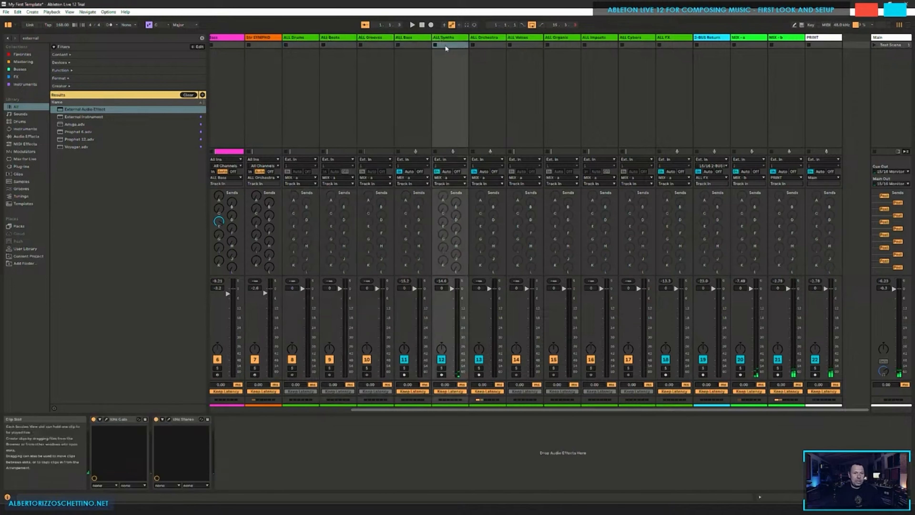
left_click(474, 45)
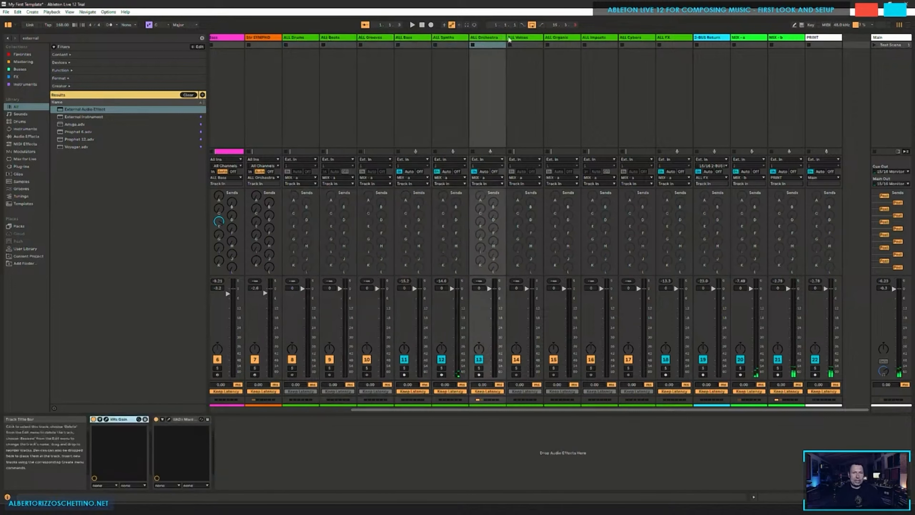
left_click(511, 67)
key("ctrl+v")
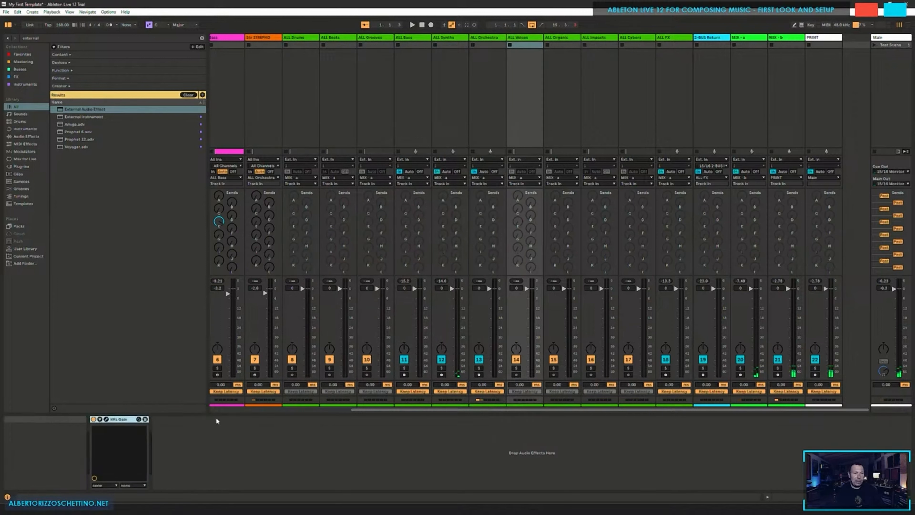
left_click(551, 43)
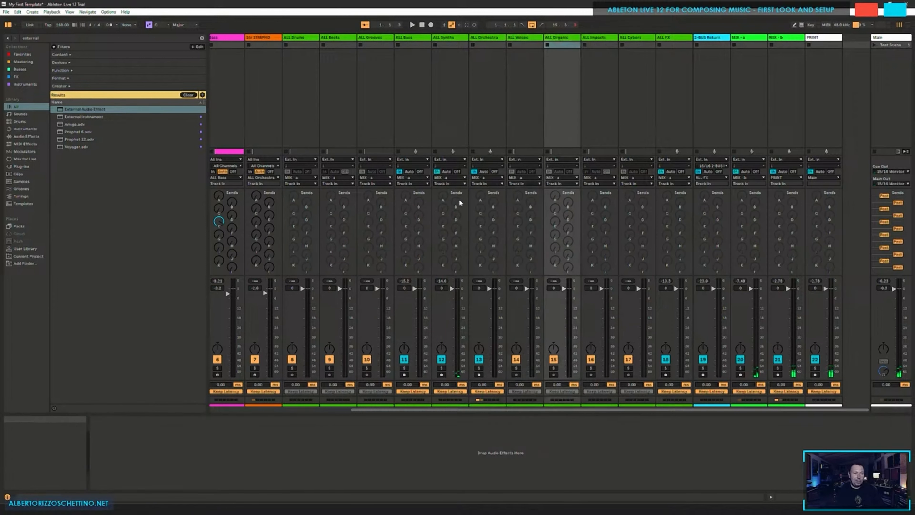
key("ctrl+v")
Step: Paste the kHs Gain plug-in onto the ALL Impacts, ALL Cybers and ALL FX group tracks
left_click(597, 41)
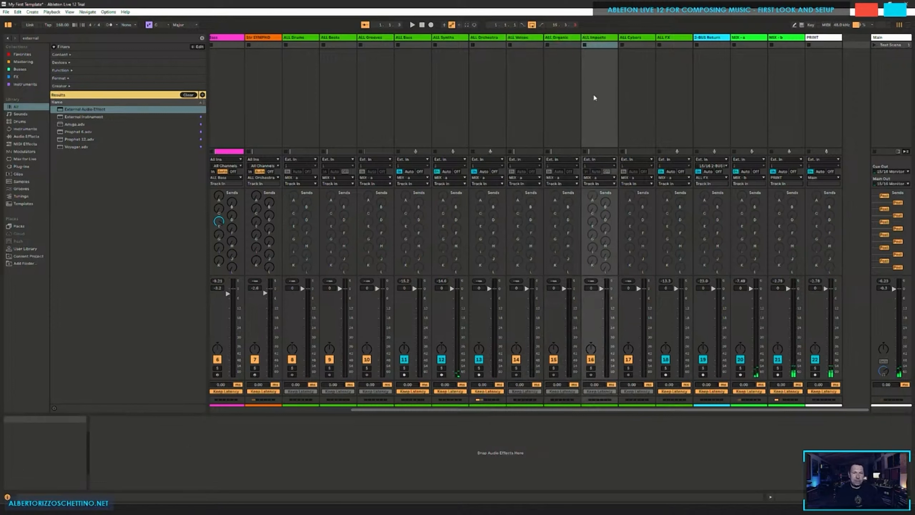
key("ctrl+v")
left_click(635, 97)
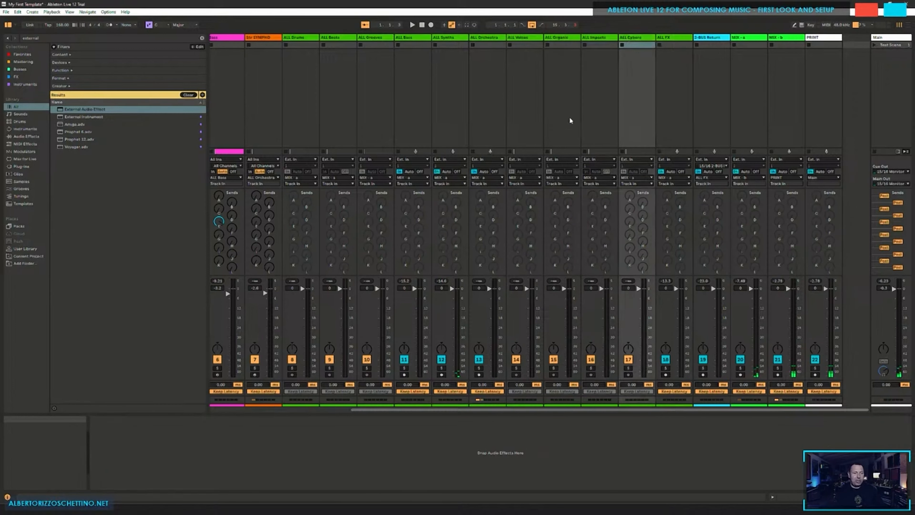
key("ctrl+v")
left_click(670, 38)
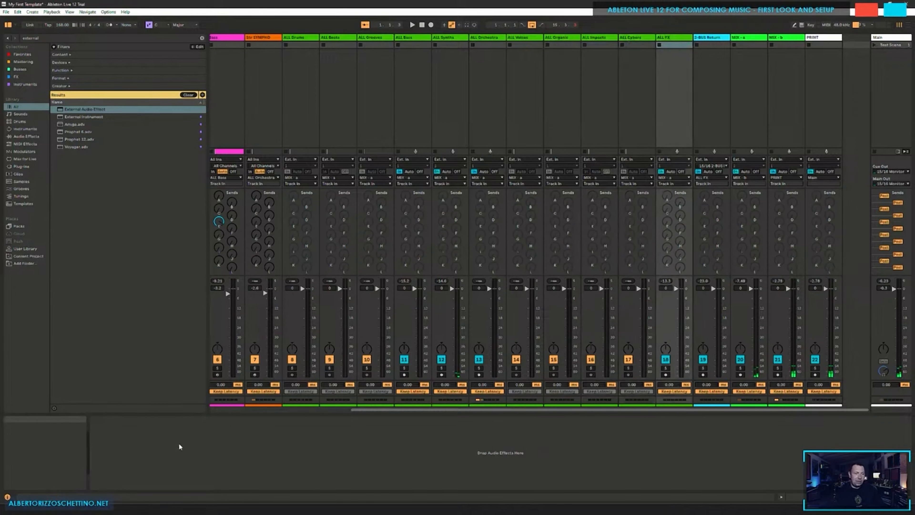
key("ctrl+v")
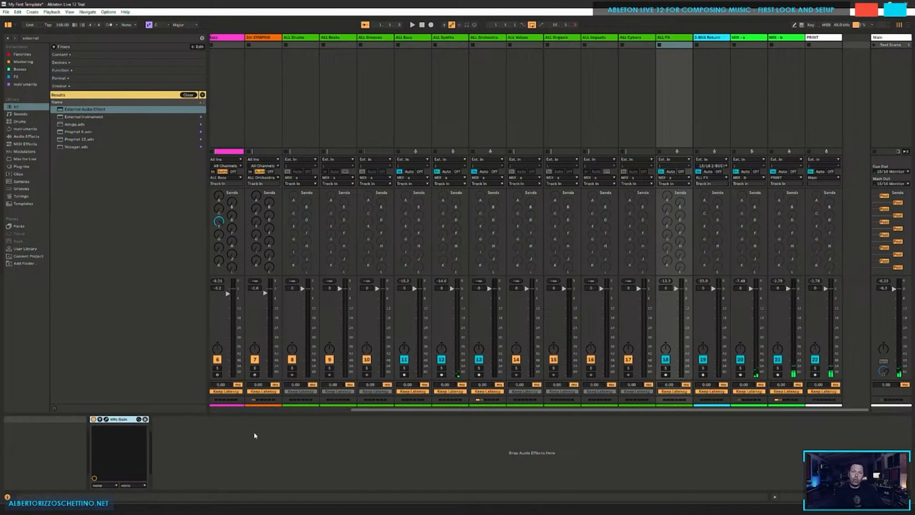
Step: Open the kHs Gain plug-in on the 2-BUS Return track to check its setting, and close it
left_click(713, 85)
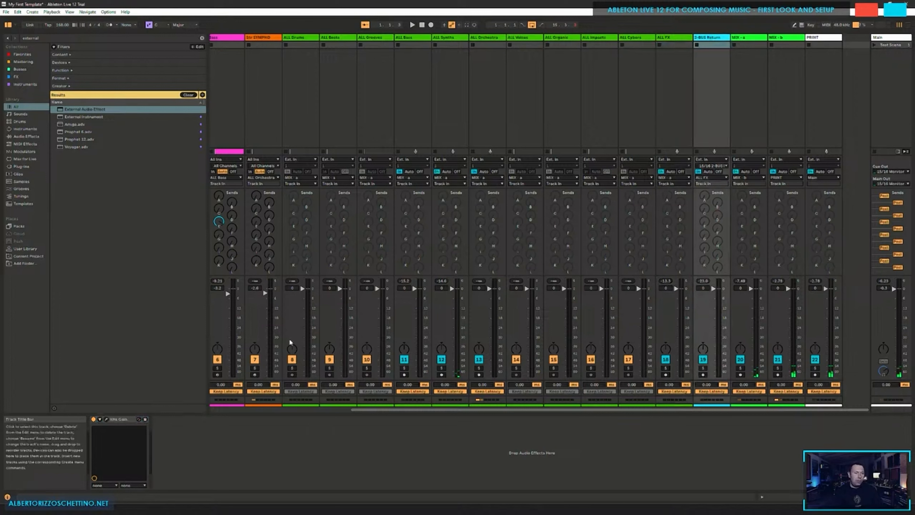
left_click(105, 418)
left_click(374, 151)
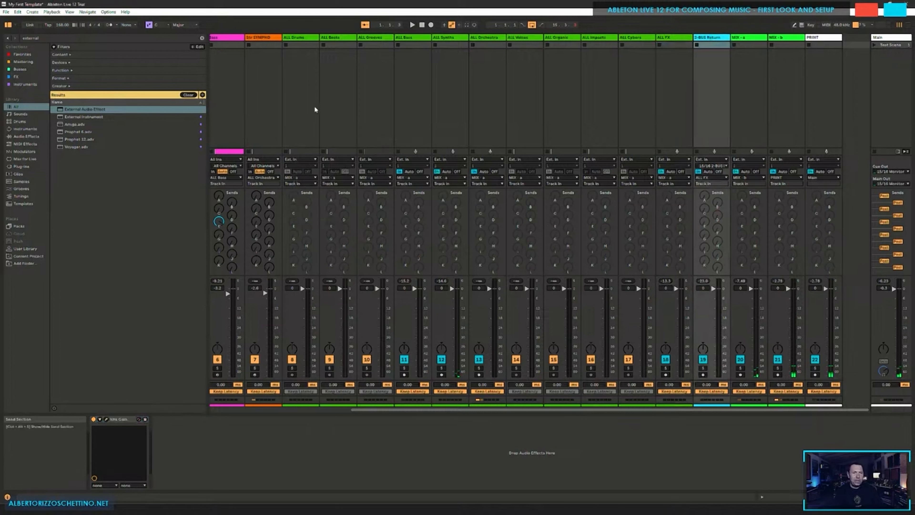
Step: Select the Bass track to view its device chain
left_click(337, 128)
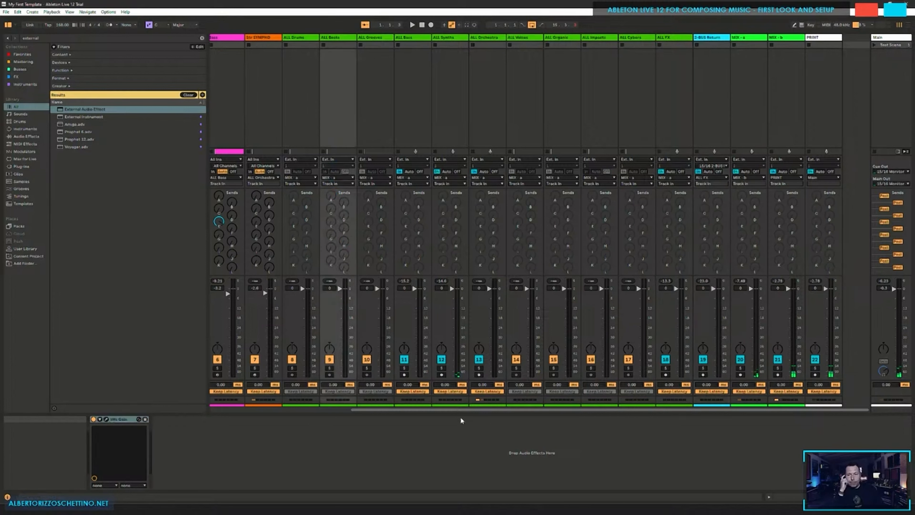
left_click(527, 392)
left_click(525, 392)
left_click_drag(484, 410, 313, 418)
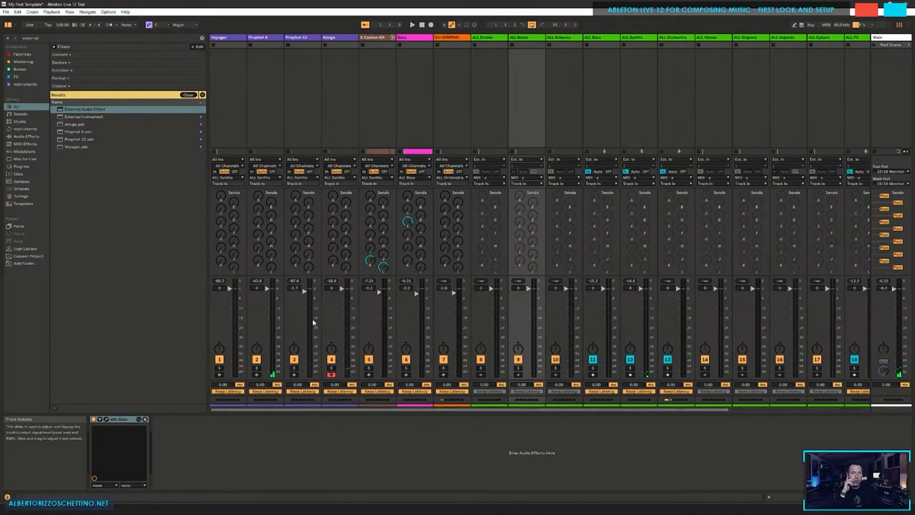
left_click(413, 78)
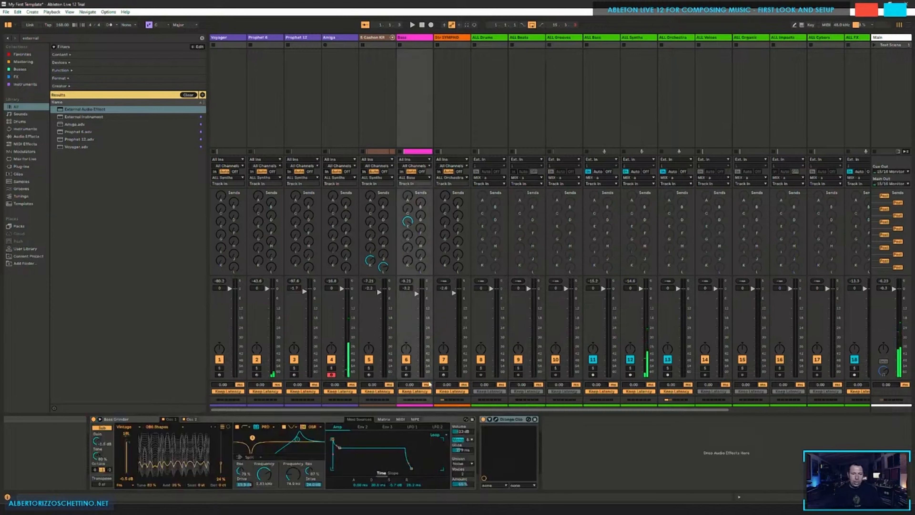
Step: Arm the Bass track for recording to audition its sound, and select the Amiga track
left_click(406, 374)
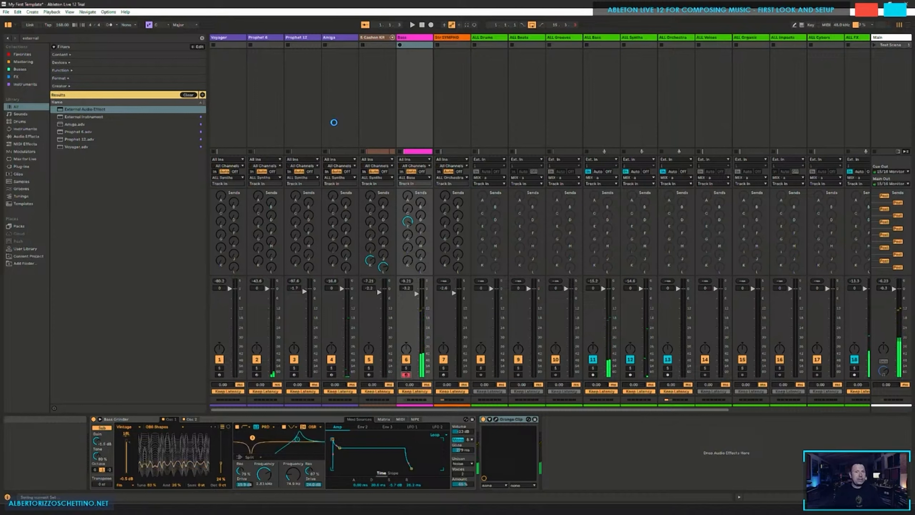
left_click(338, 96)
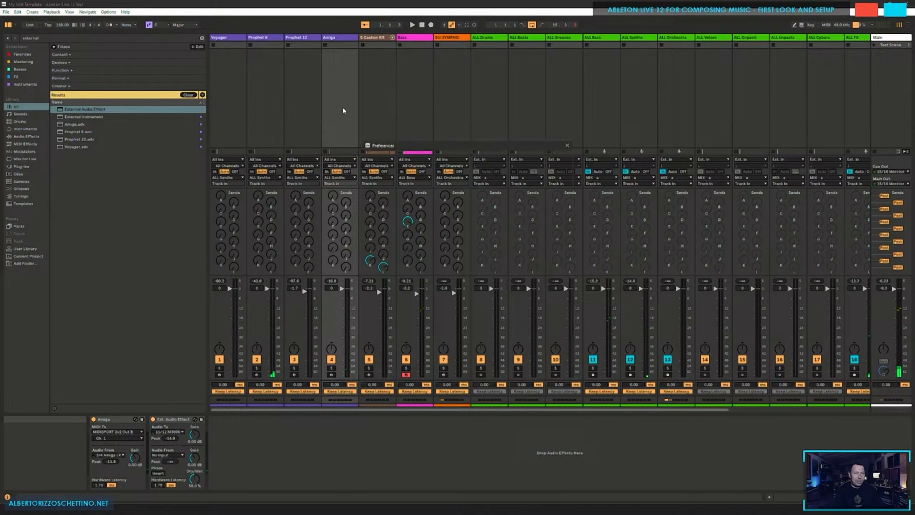
Step: Enable mono inputs 5 & 6 in the audio input configuration, naming input 5 Bassline and input 6 Bass Station II
key("ctrl+comma")
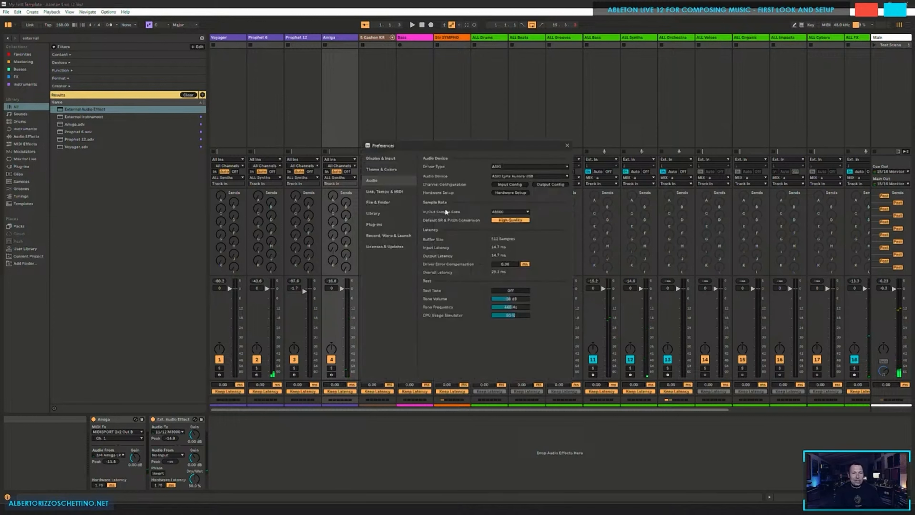
left_click(510, 184)
left_click(394, 212)
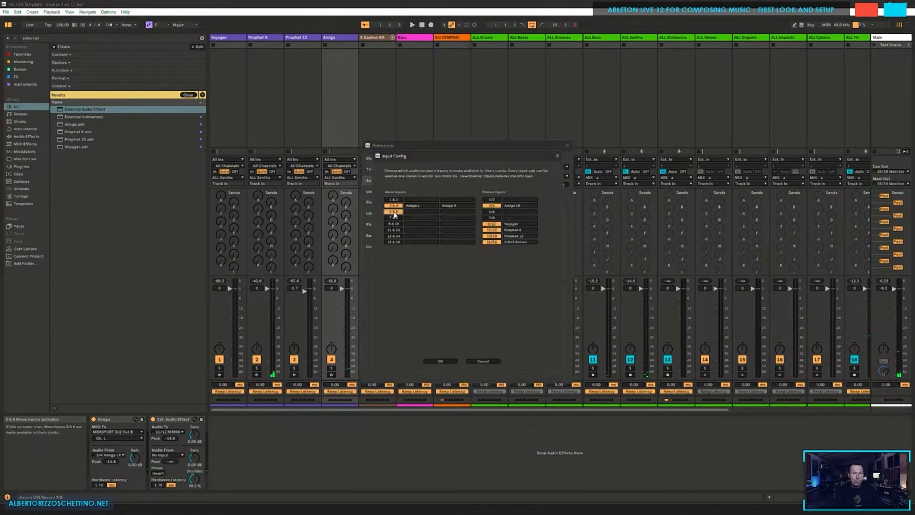
left_click(444, 213)
type("Bass Station II")
key("Tab")
key("shift+Tab")
key("shift+Tab")
type("Bassli")
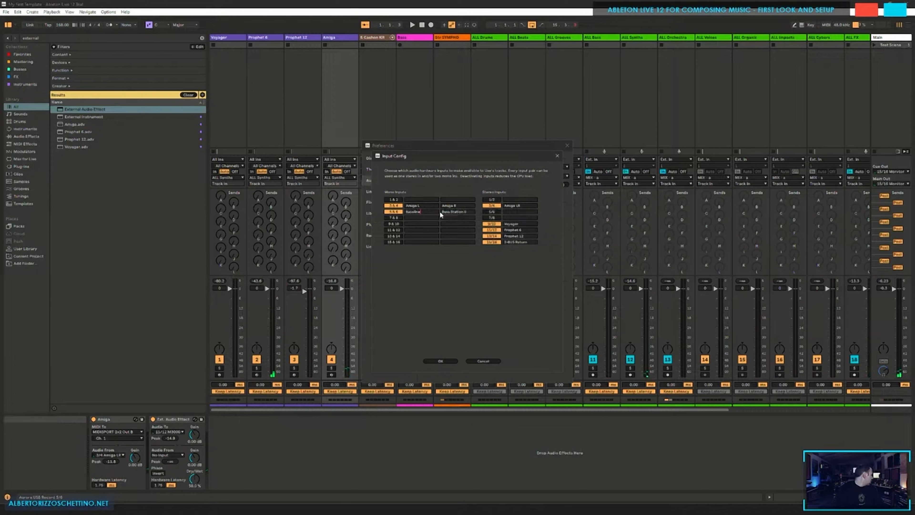
left_click(447, 362)
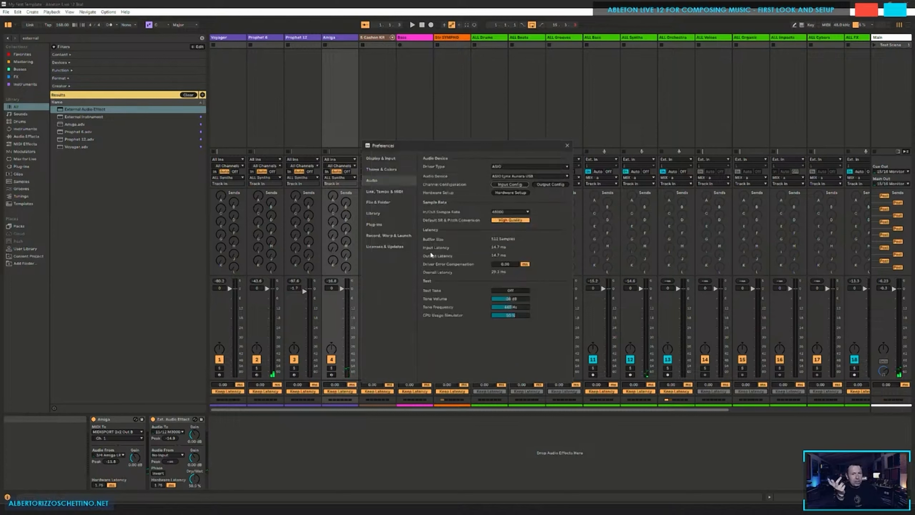
left_click(567, 146)
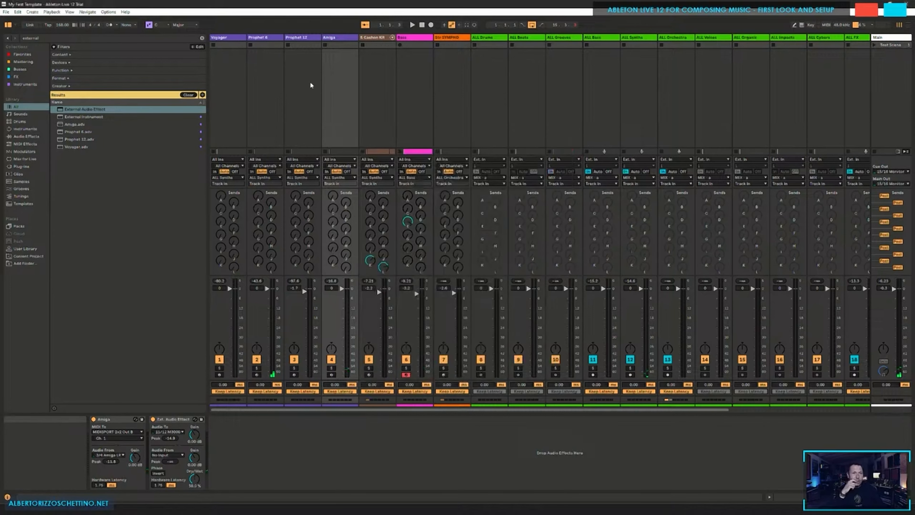
Step: Insert a MIDI track after the Amiga track and name it Bass Station II
right_click(340, 67)
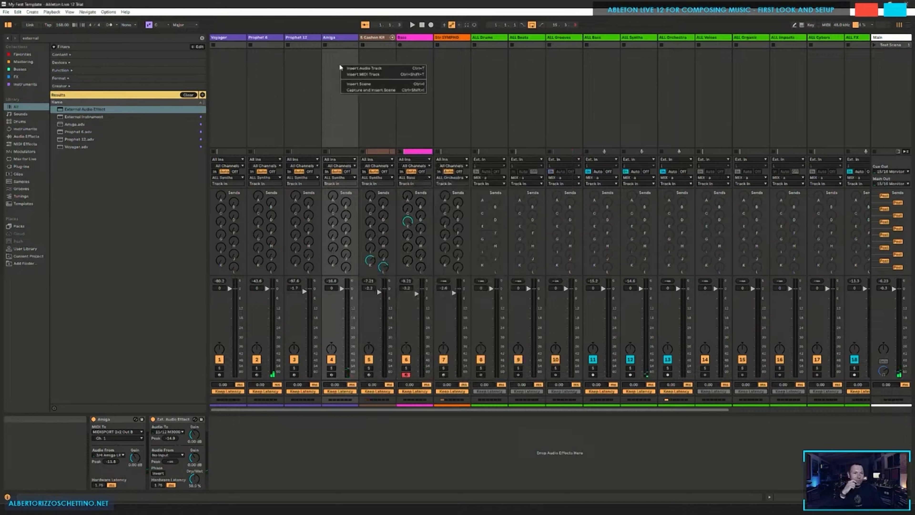
left_click(364, 74)
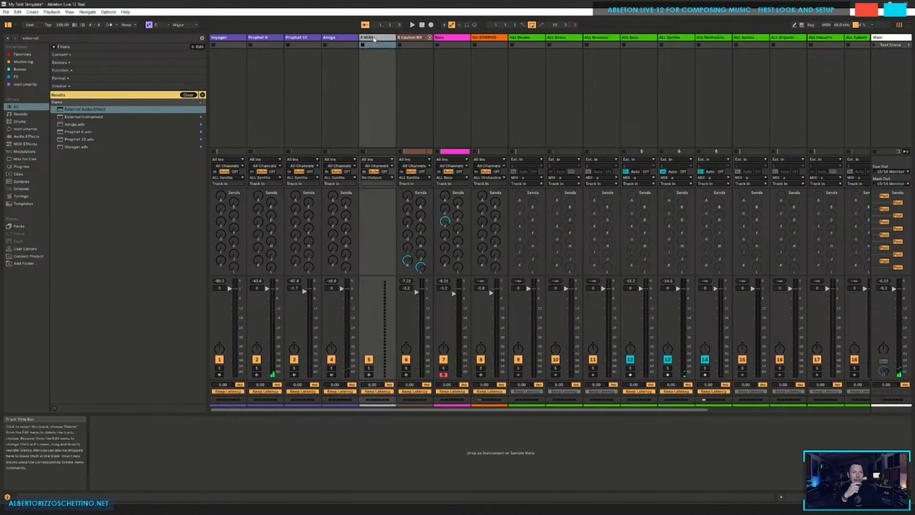
key("ctrl+r")
type("O")
Step: Color the Bass Station II track purple to match the other synth tracks
right_click(389, 40)
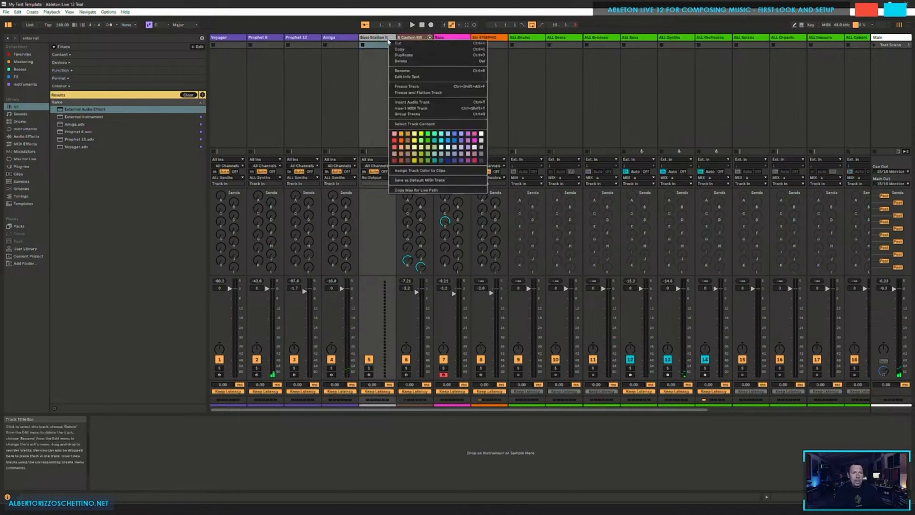
left_click(461, 140)
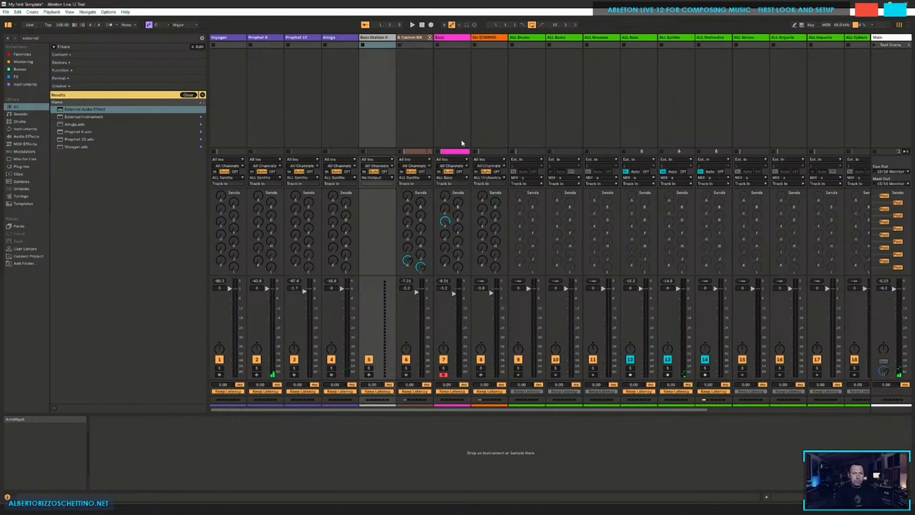
right_click(384, 39)
left_click(367, 63)
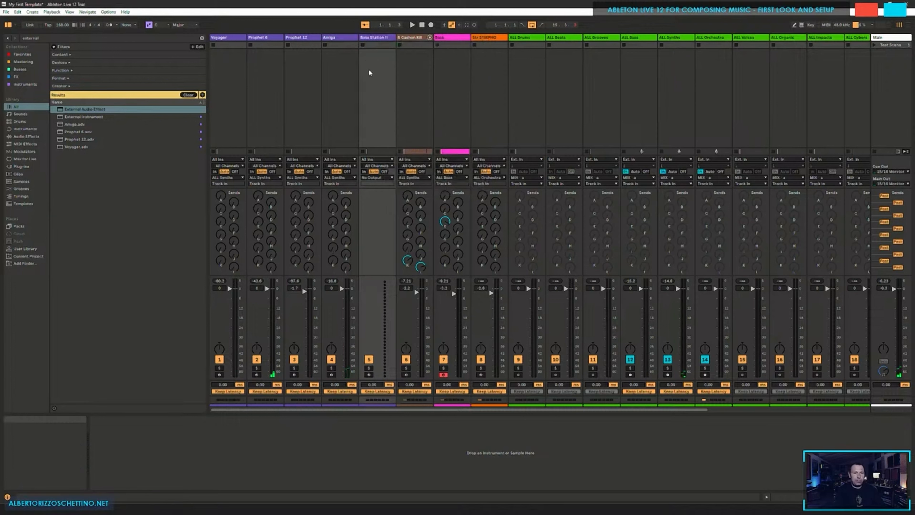
Step: Try routing the empty Bass Station II track's output to Bass and to ALL Bass
left_click(369, 178)
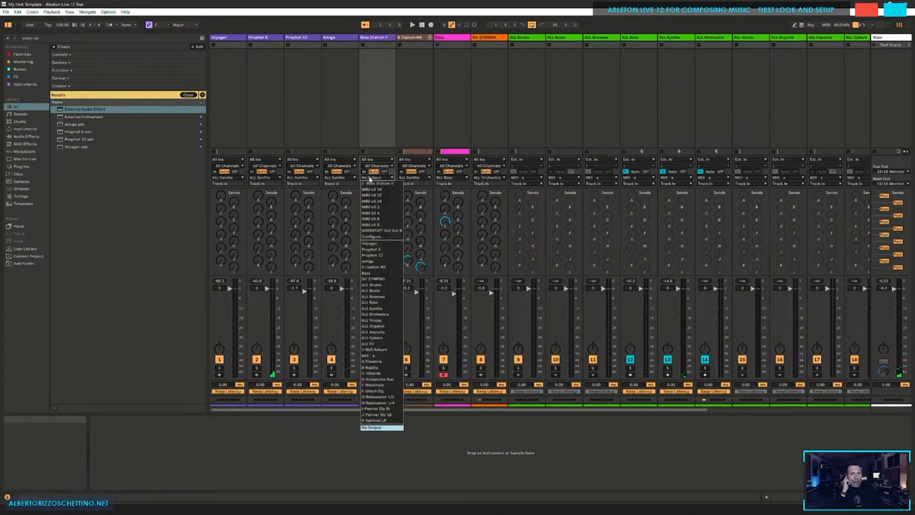
left_click(367, 272)
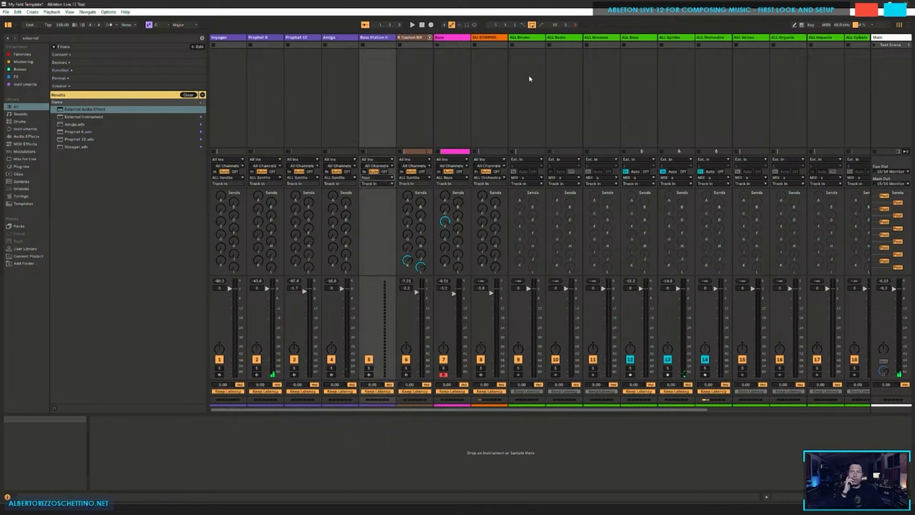
left_click(372, 178)
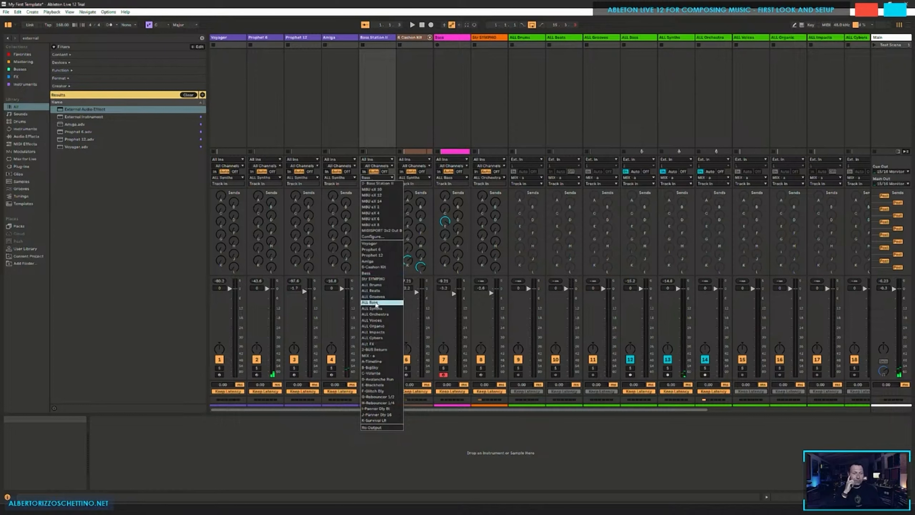
left_click(376, 303)
Step: Rename the Bass track as Bass Grinder and save the set
left_click(458, 73)
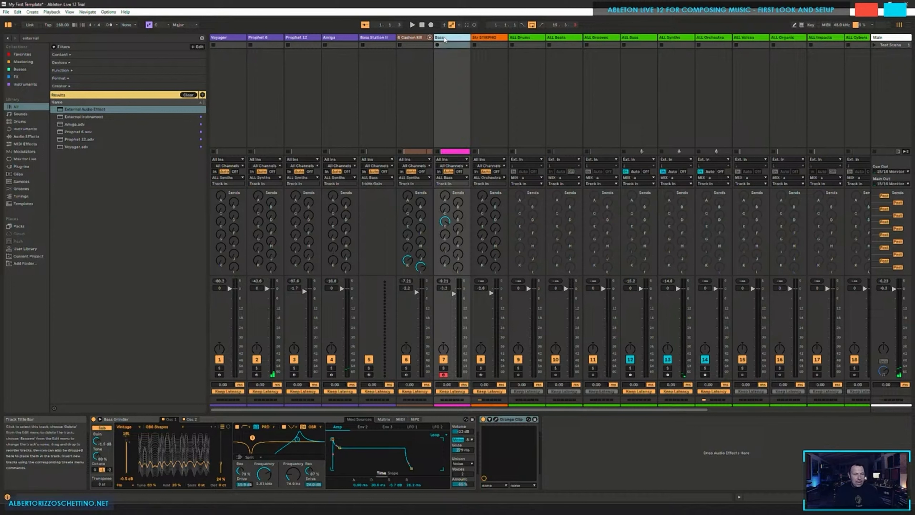
key("ctrl+r")
type("B")
key("ctrl+s")
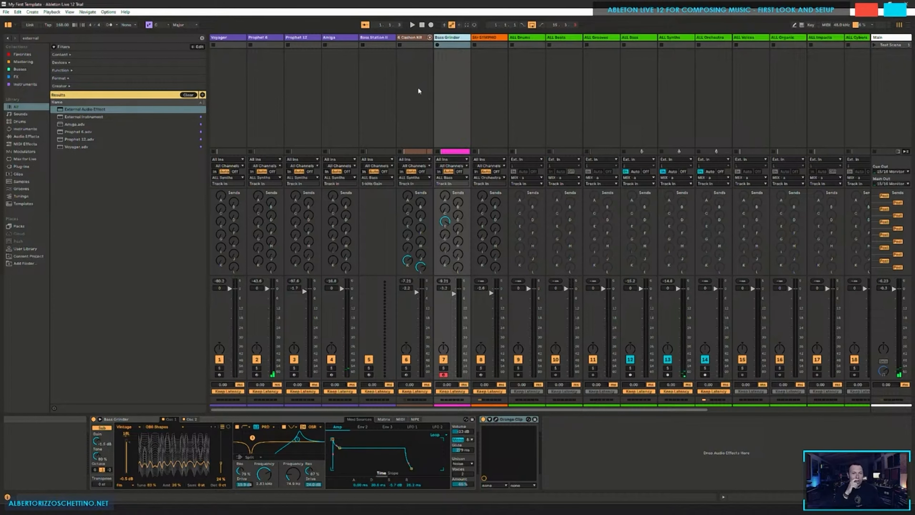
Step: Load an External Instrument on the Bass Station II track and send its MIDI to the Bass Station II port
left_click(419, 90)
left_click(383, 90)
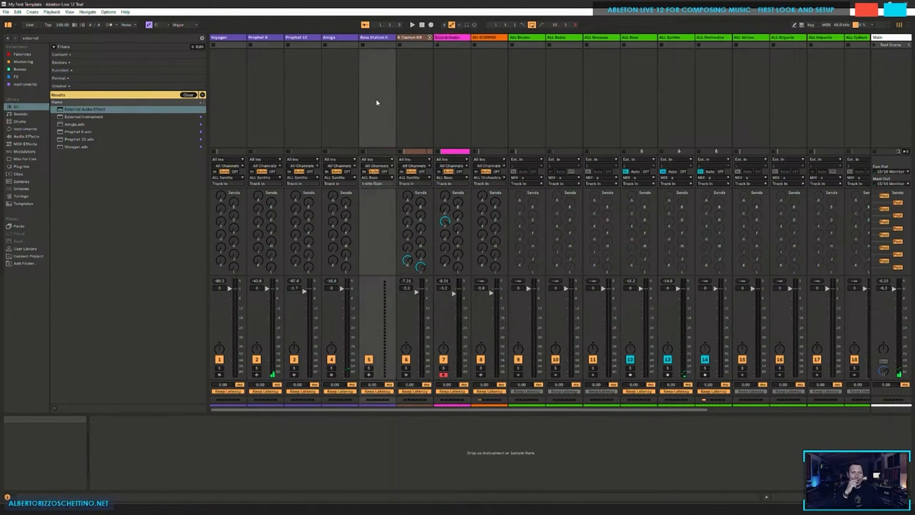
left_click(83, 116)
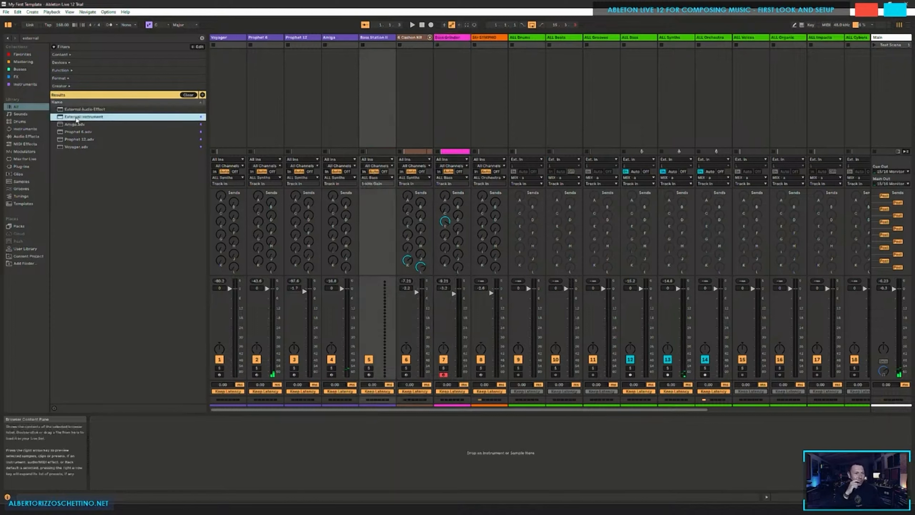
left_click_drag(144, 467, 125, 446)
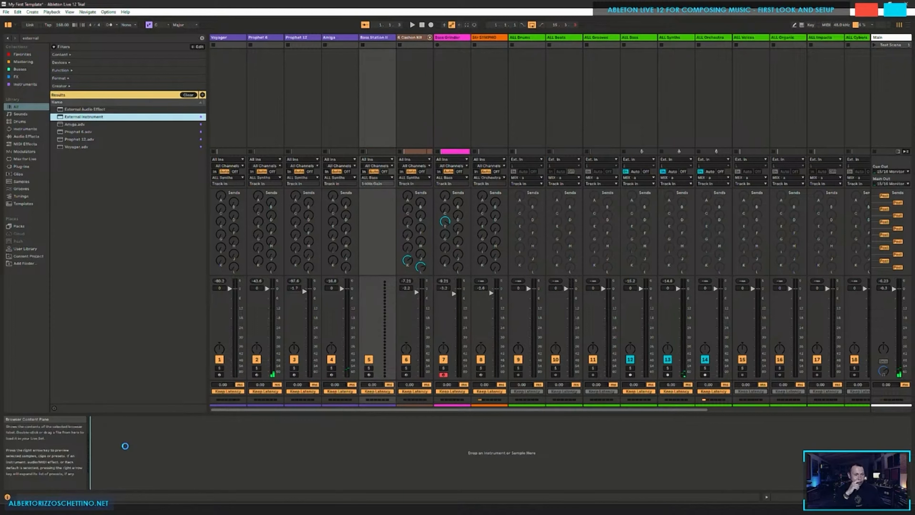
left_click(115, 431)
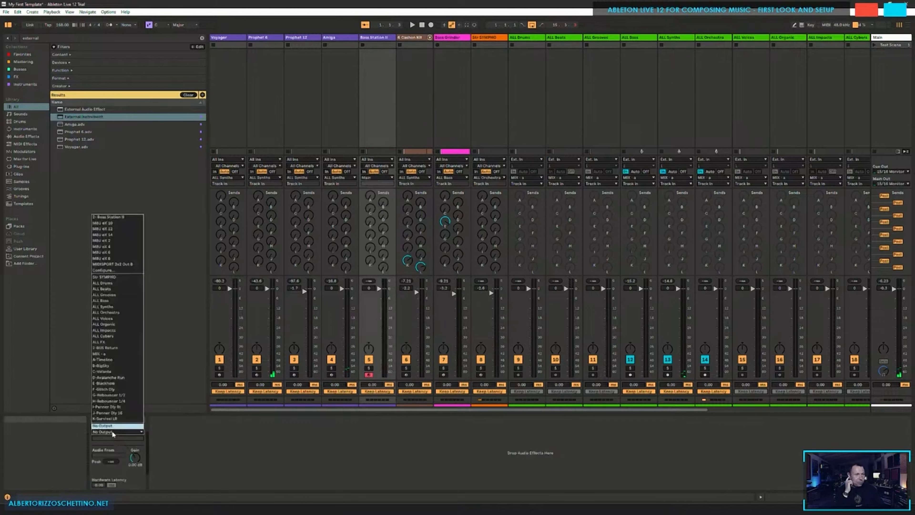
left_click(104, 218)
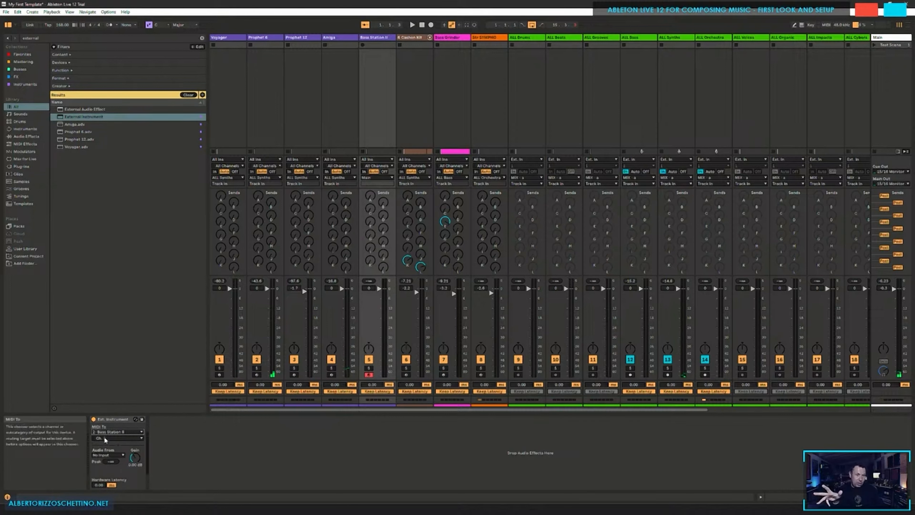
Step: Take the External Instrument's audio from input 6 Bass Station II and slightly adjust its gain
left_click(105, 455)
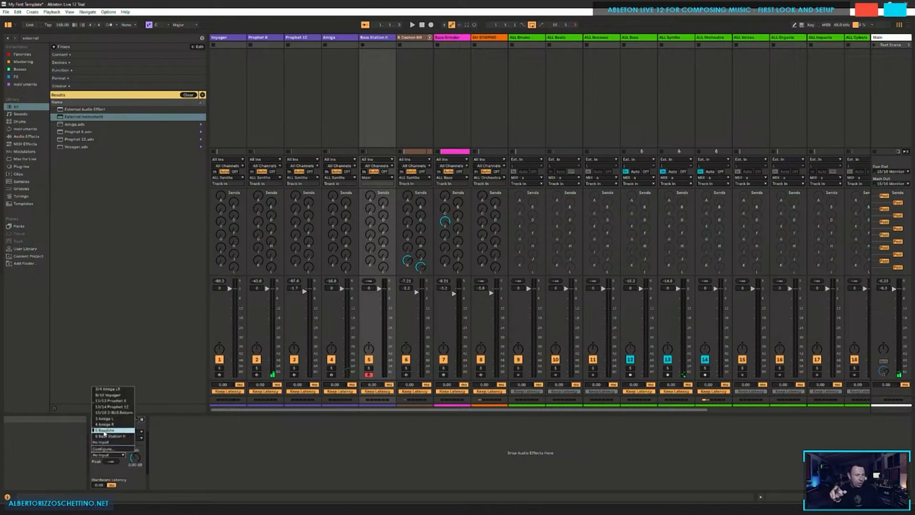
left_click(107, 437)
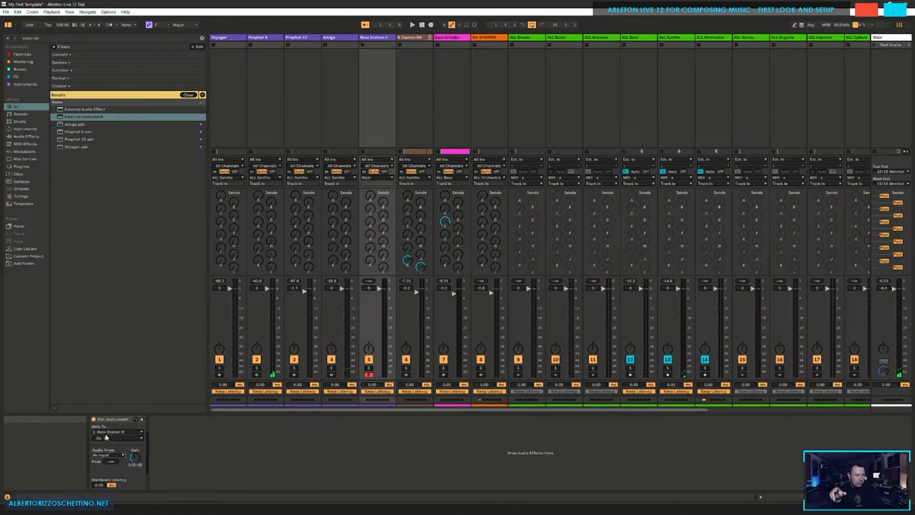
mouse_move(135, 457)
left_mouse_down()
mouse_move(135, 475)
mouse_move(135, 454)
left_mouse_up()
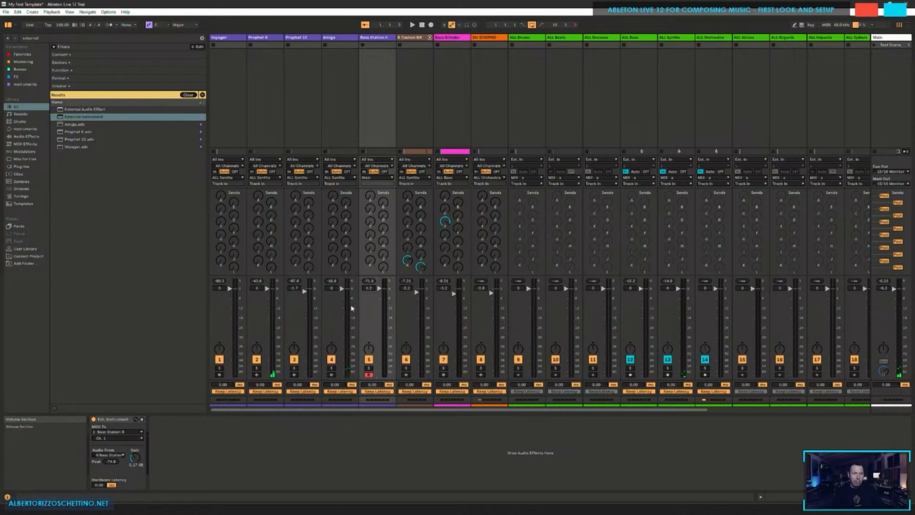
Step: Route the Bass Station II track's audio output to the ALL Bass group track
left_click(351, 117)
left_click(369, 110)
left_click(371, 178)
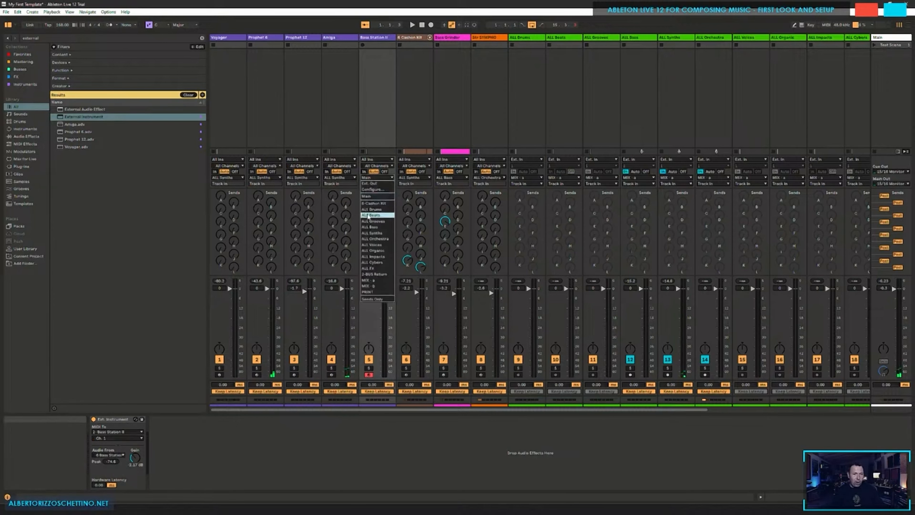
left_click(371, 227)
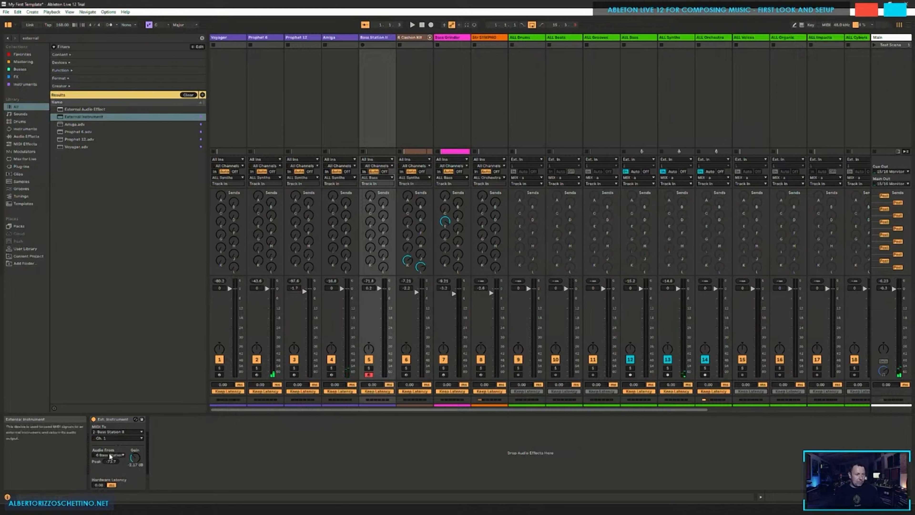
Step: Switch the External Instrument's audio source to input 5 Bassline
left_click(116, 456)
left_click(107, 430)
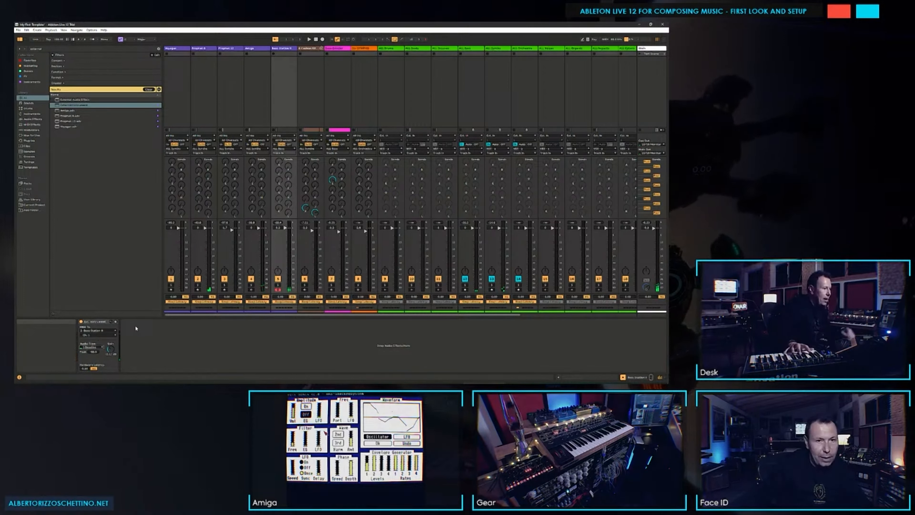
Step: Arm the Amiga track to test its sound, arm the Bass Station II track again, and save the set
left_click(252, 290)
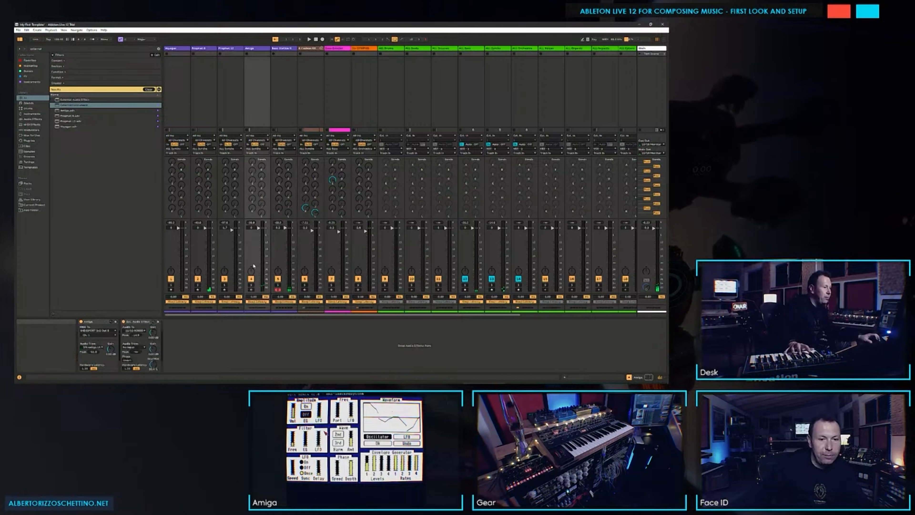
left_click(252, 289)
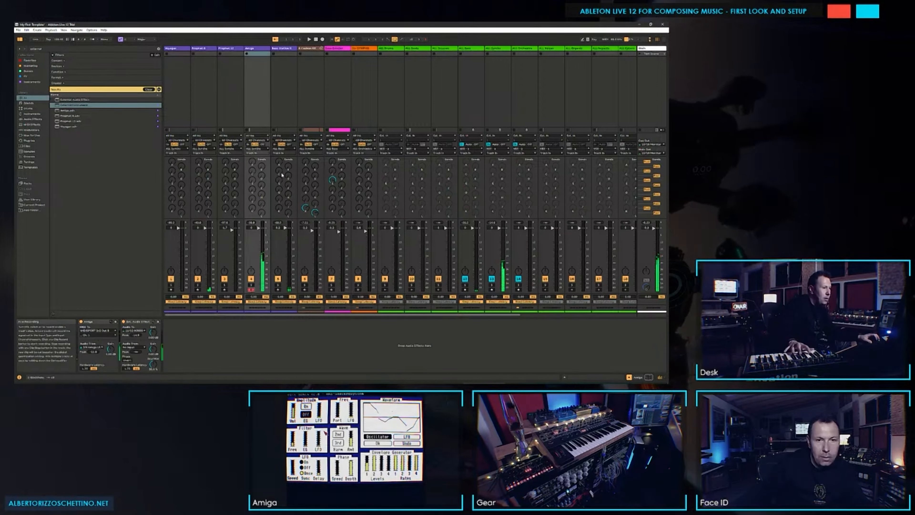
left_click(277, 290)
left_click(277, 289)
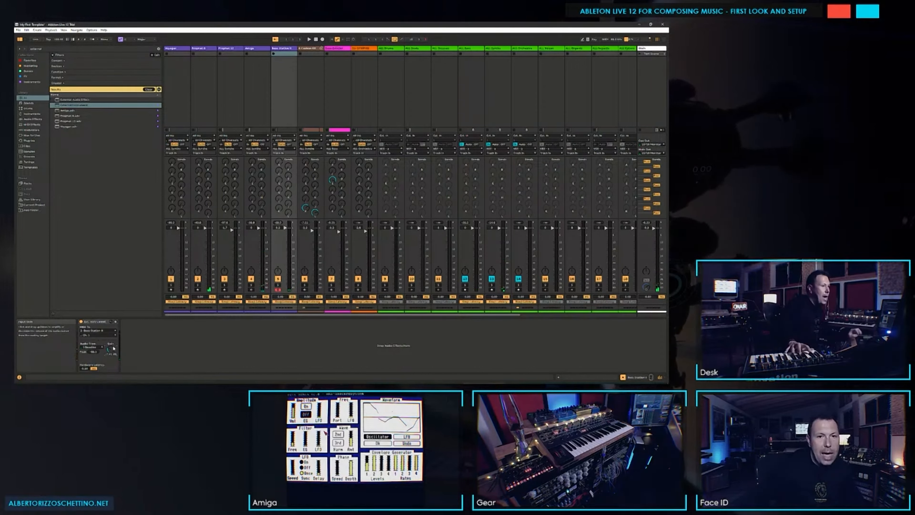
key("ctrl+s")
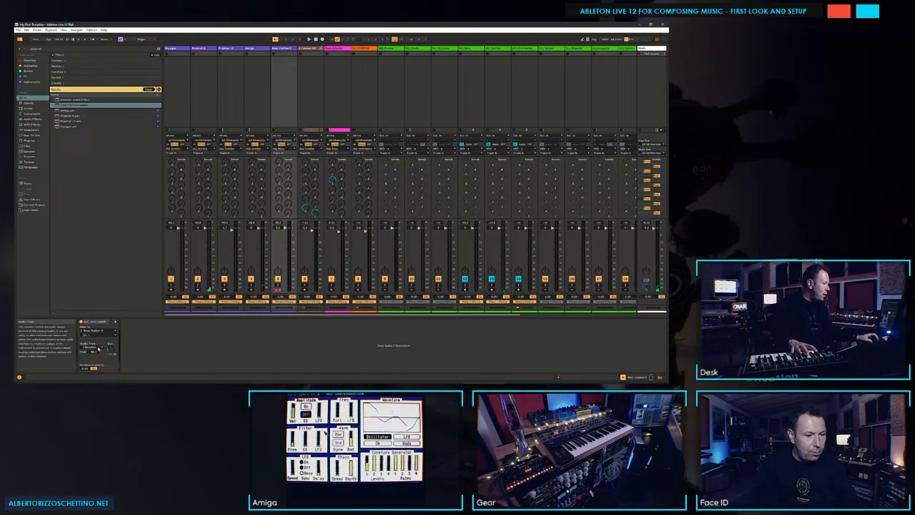
Step: Set the External Instrument's audio source back to input 6 Bass Station II and adjust its gain
left_click(95, 341)
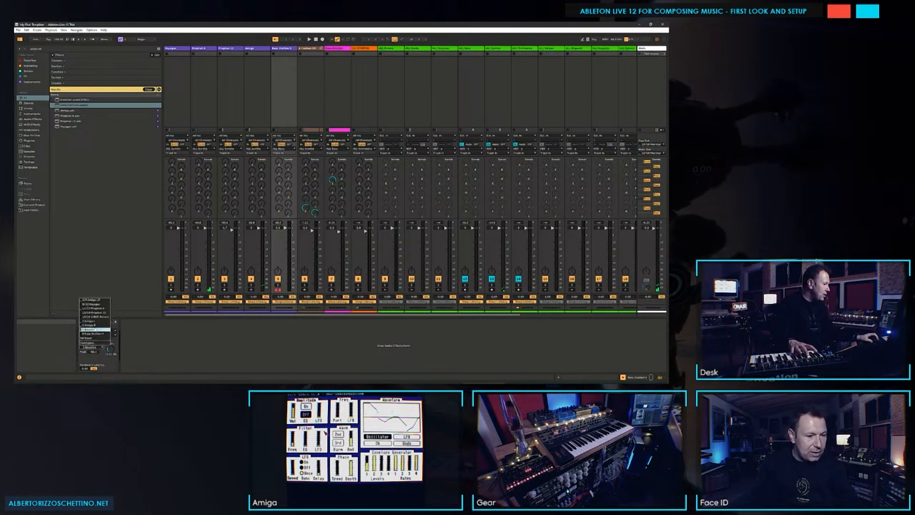
left_click(95, 336)
left_click_drag(110, 350, 110, 356)
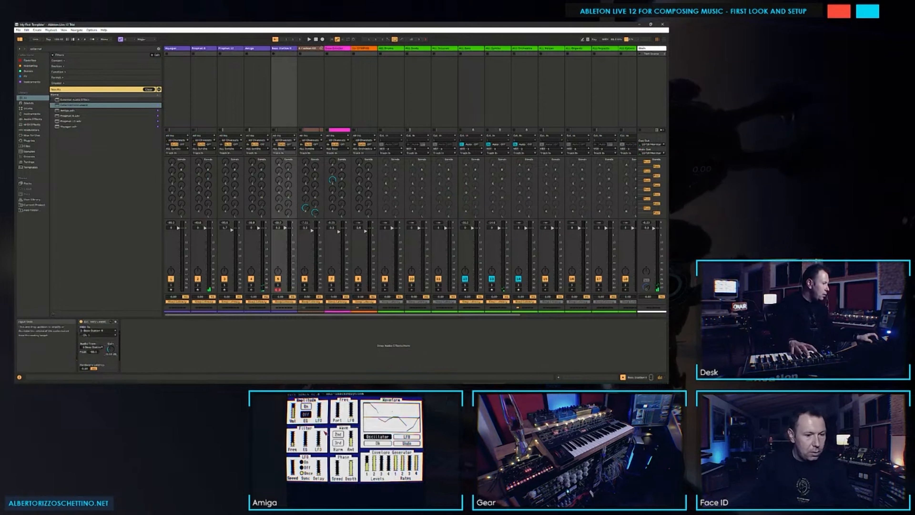
left_click(94, 335)
left_click(92, 328)
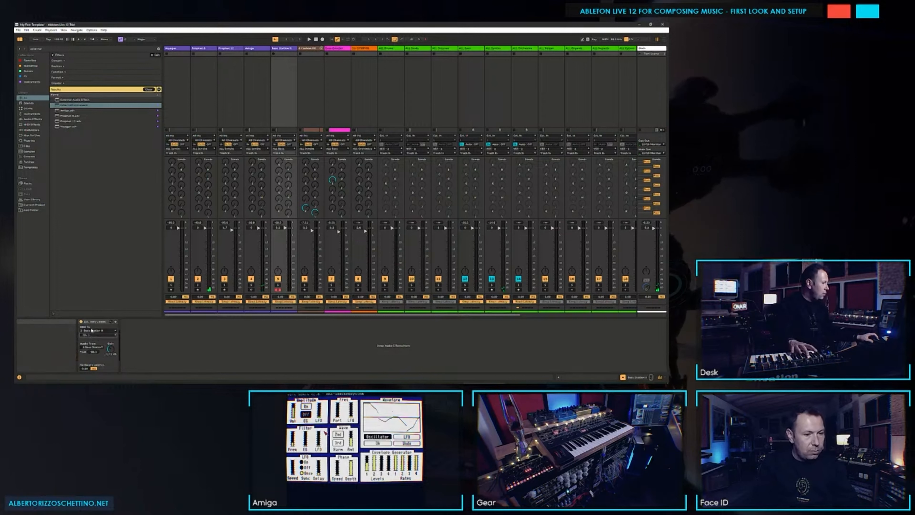
Step: Choose the External Instrument's MIDI channel and rename the device Bass Station II
left_click(94, 334)
left_click(98, 259)
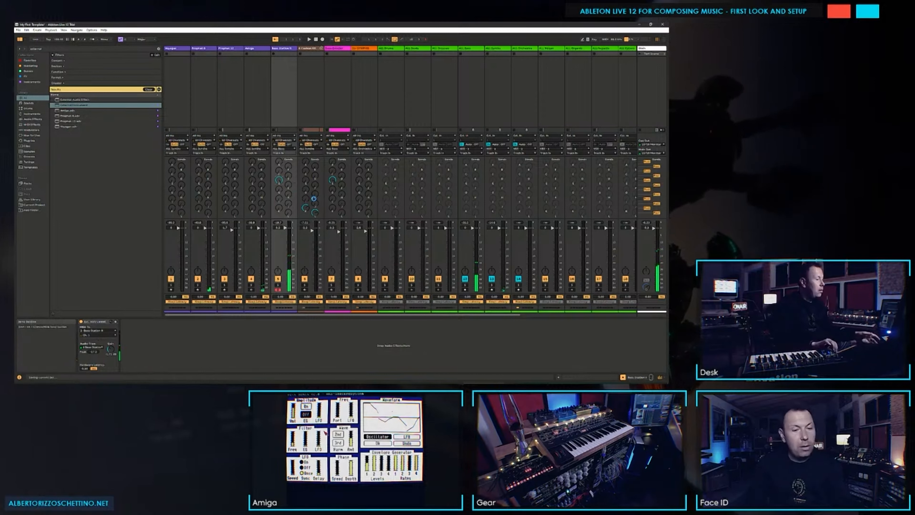
right_click(94, 323)
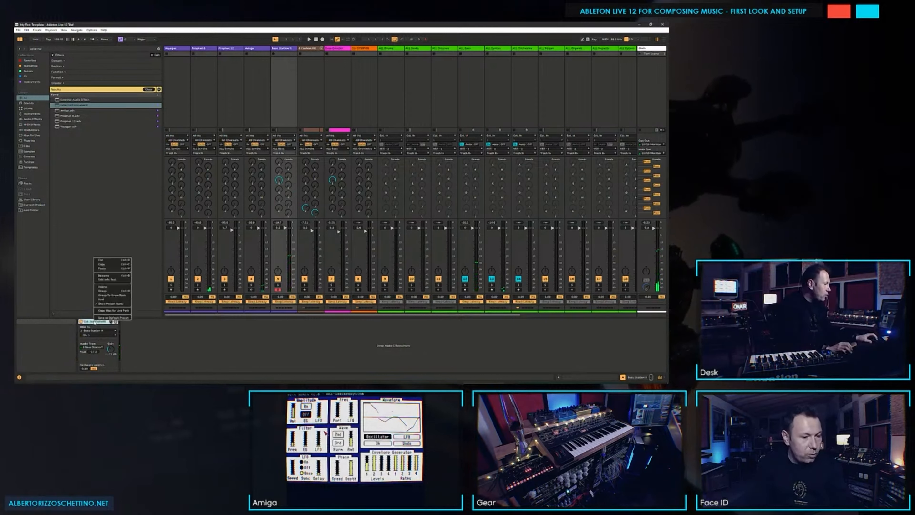
left_click(111, 355)
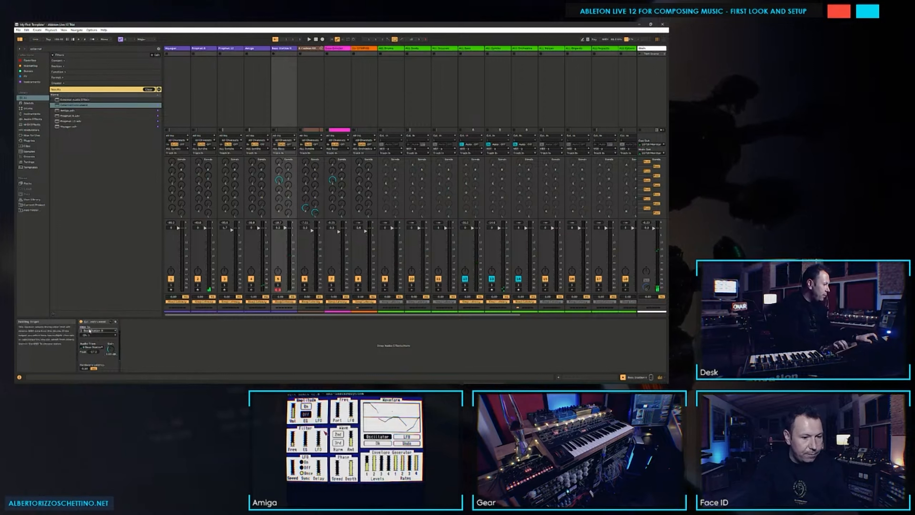
right_click(100, 321)
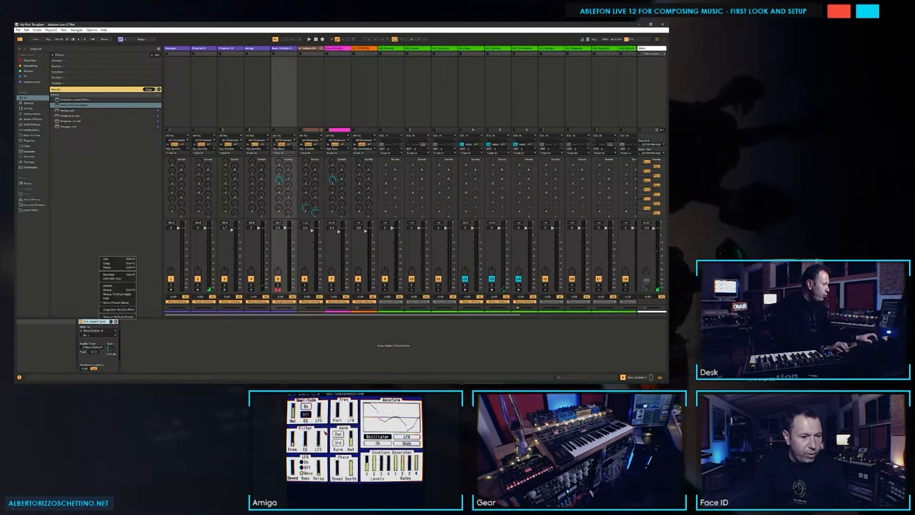
left_click(108, 274)
type("Bass Station II")
key("Return")
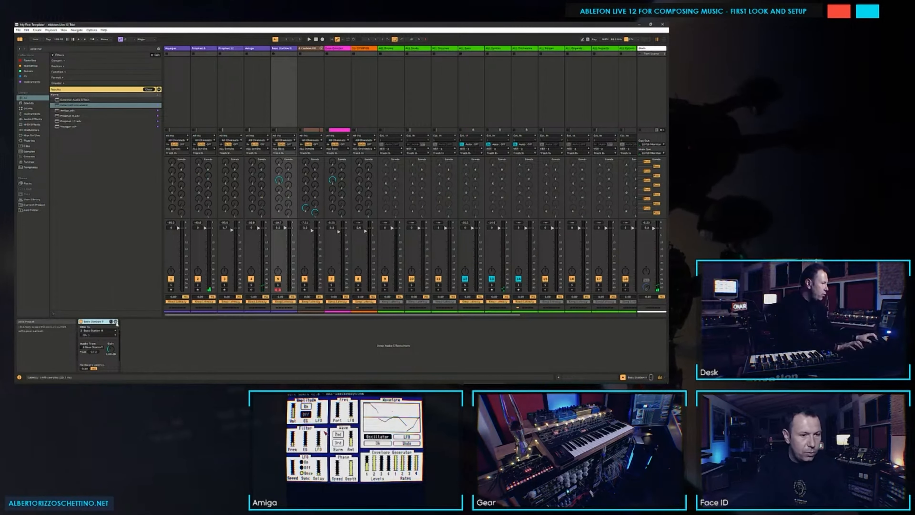
Step: Save the Bass Station II device as a preset and assign it to the Instruments collection
left_click(116, 321)
right_click(89, 165)
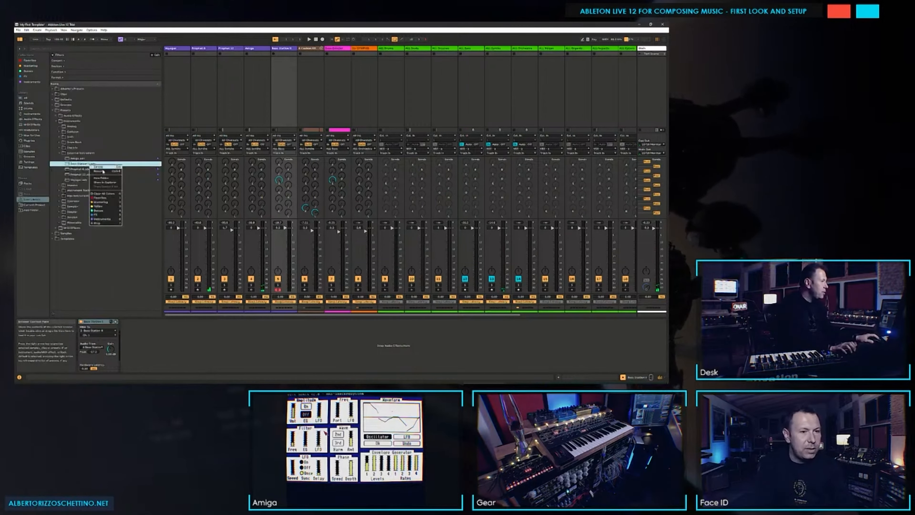
left_click(103, 219)
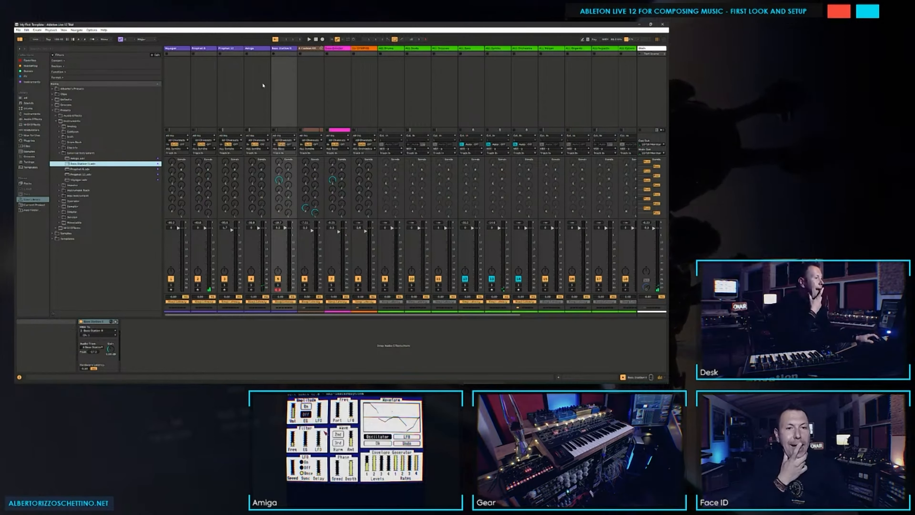
Step: Move the Bass Station II track ahead of the Amiga track
left_click_drag(278, 49, 249, 52)
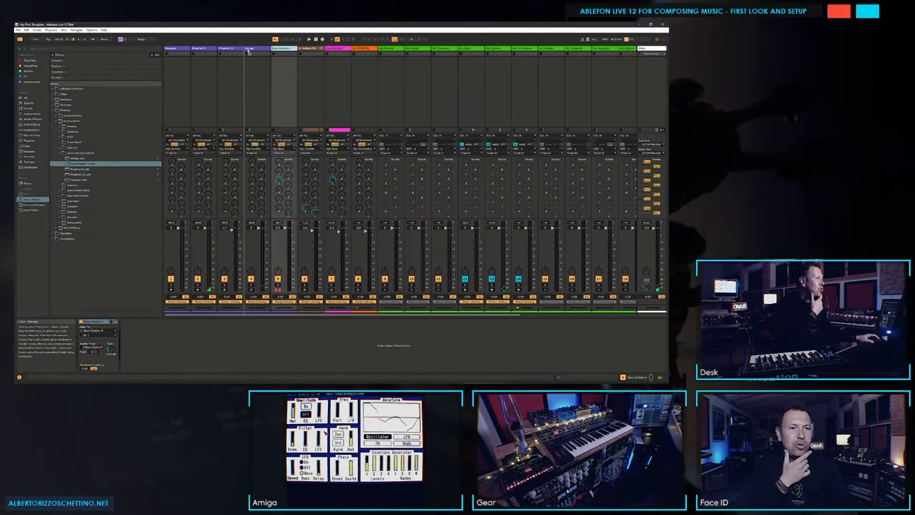
left_click_drag(251, 85, 251, 86)
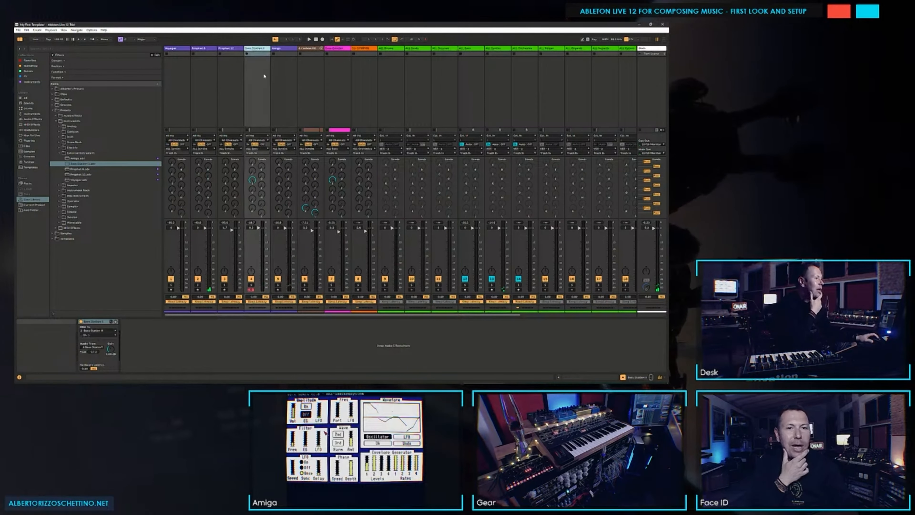
Step: Review the named audio inputs in the input configuration of the audio preferences
left_click(233, 49)
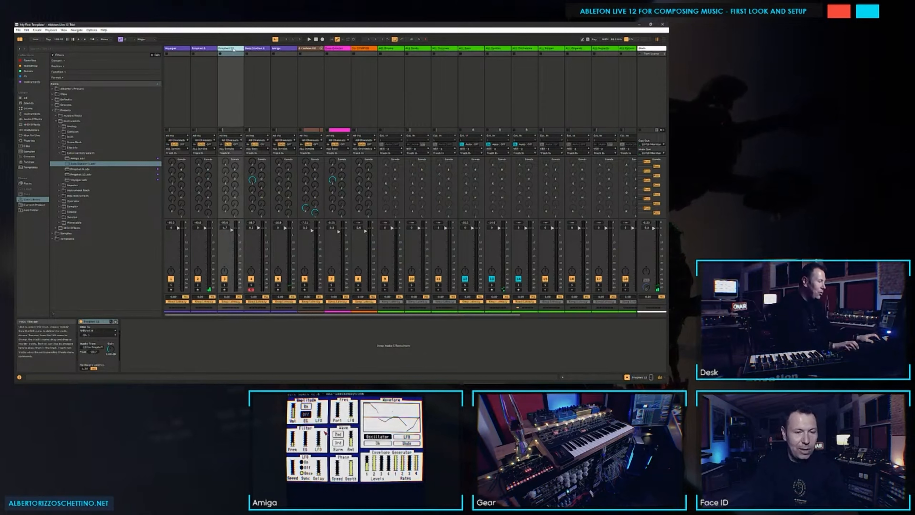
key("ctrl+comma")
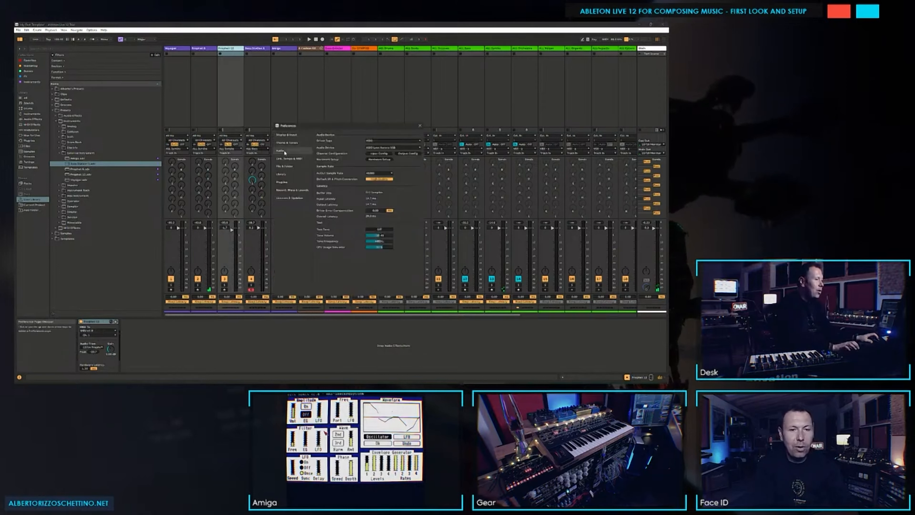
left_click(287, 159)
left_click(288, 152)
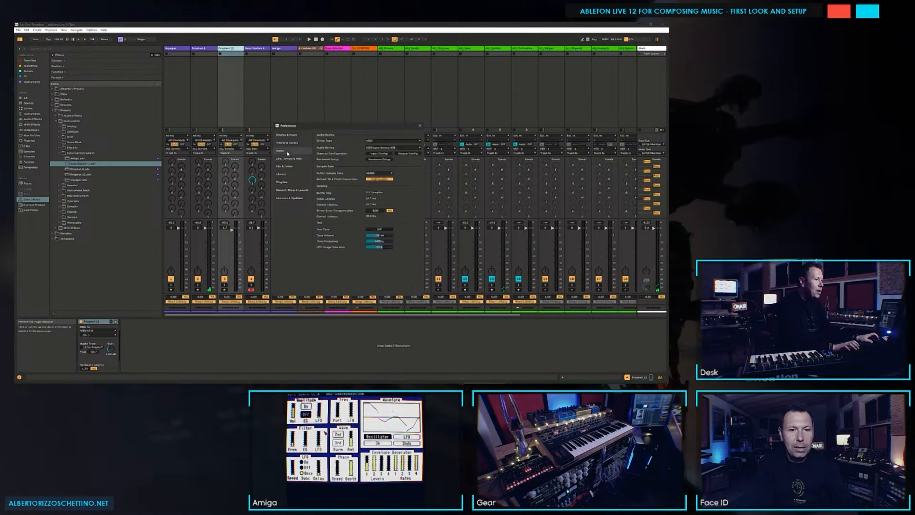
left_click(370, 155)
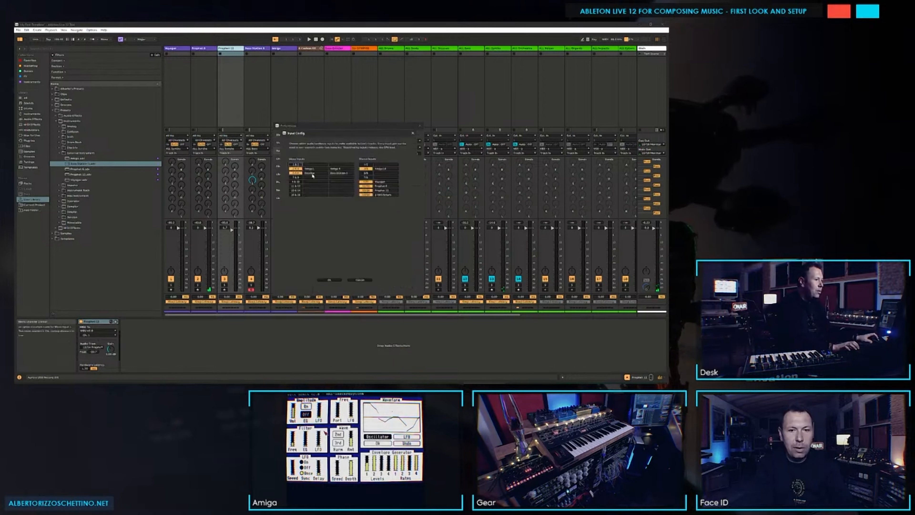
left_click(413, 133)
left_click(419, 126)
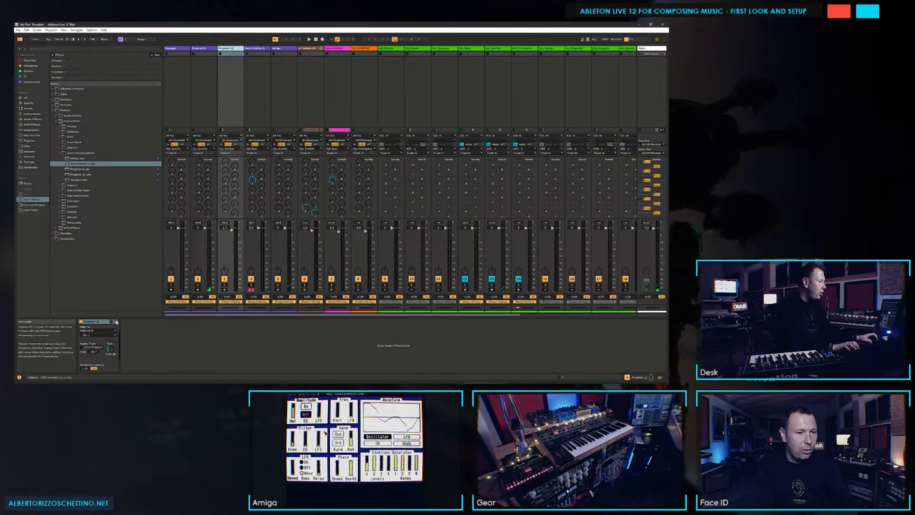
Step: Insert a MIDI track after the Prophet 12 track, rename it Bassline and save the set
right_click(234, 48)
right_click(228, 50)
right_click(230, 49)
left_click(248, 98)
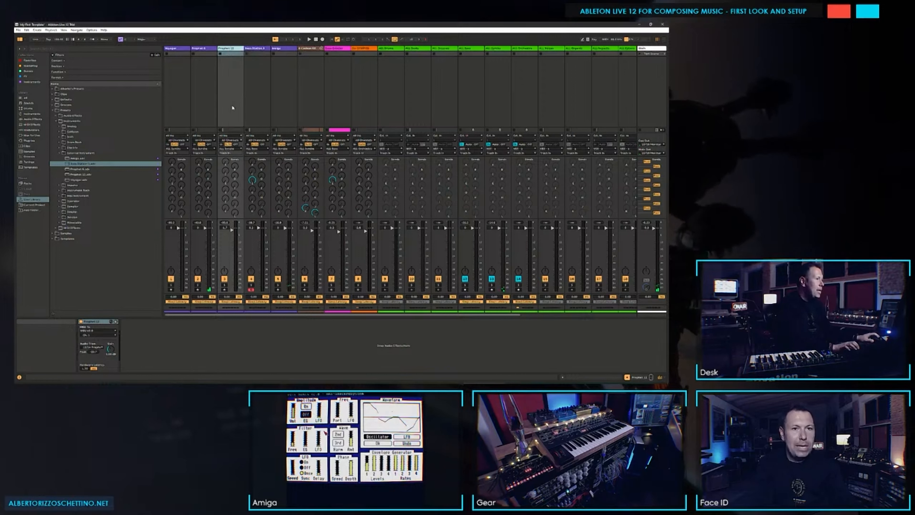
key("ctrl+r")
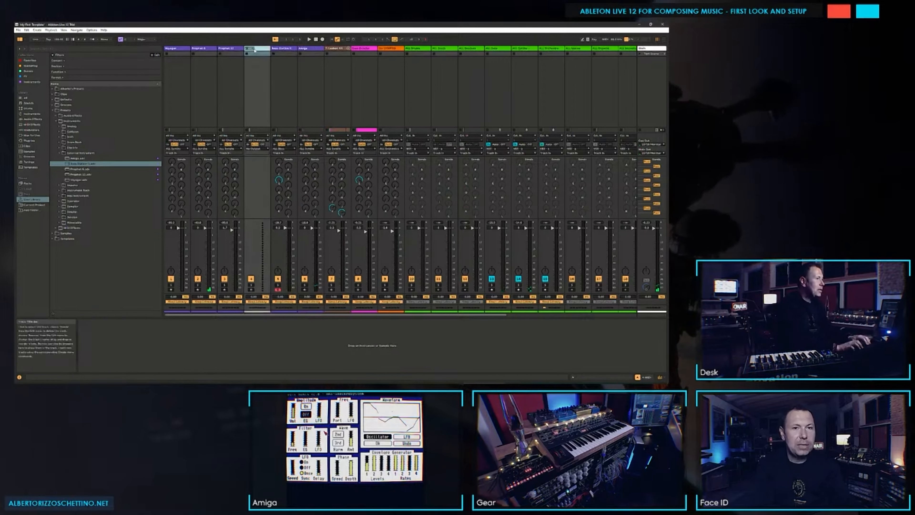
type("Bassline")
key("Return")
key("ctrl+s")
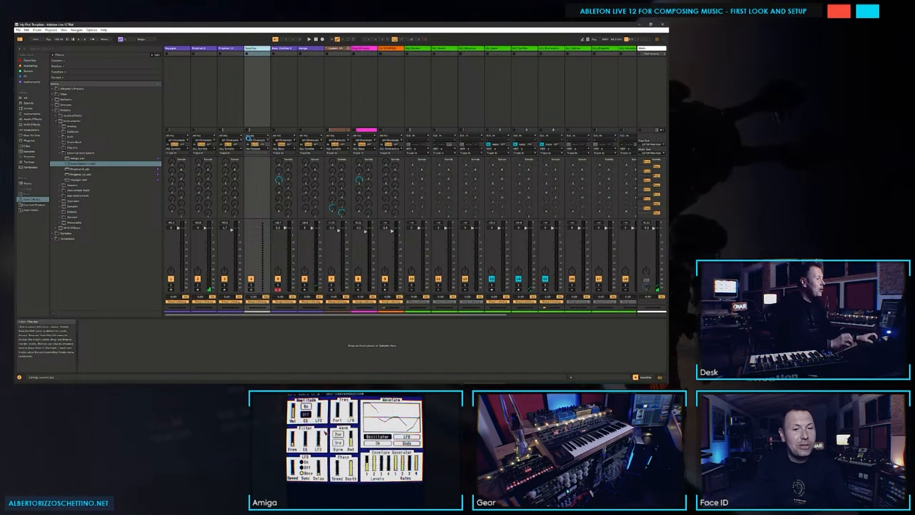
Step: Try to load the External Instrument preset folder onto the Bassline track, and delete that track
left_click(78, 154)
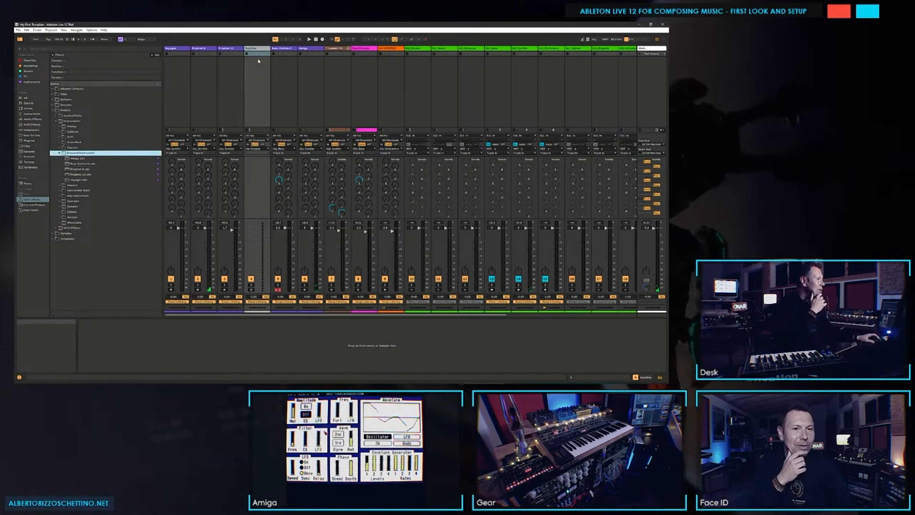
left_click(235, 64)
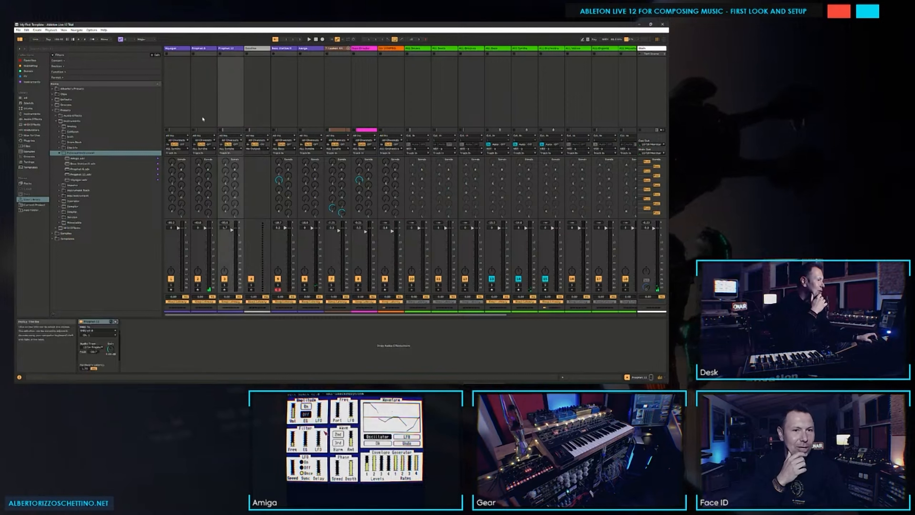
left_click(258, 49)
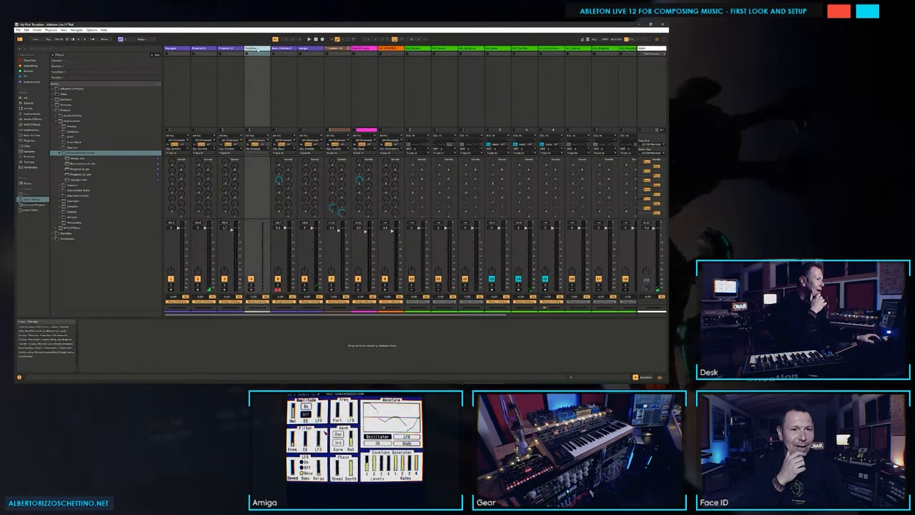
left_click(79, 153)
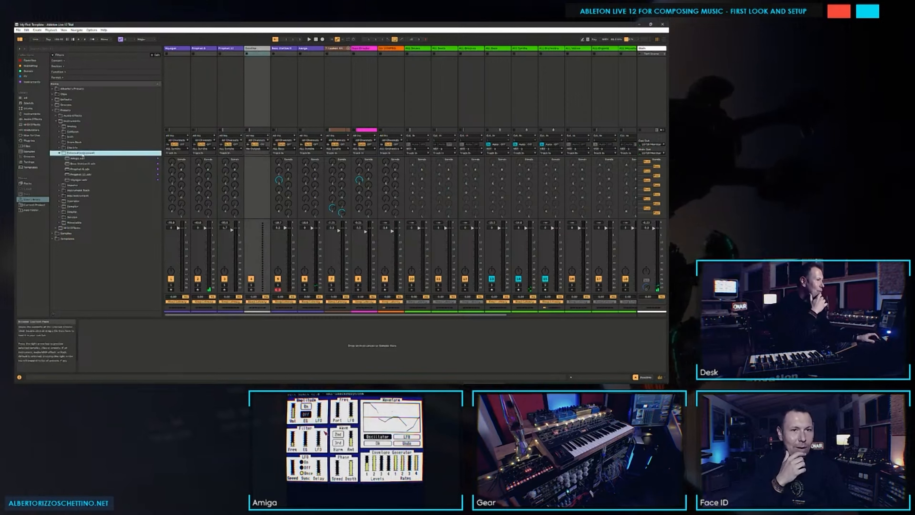
left_click(235, 71)
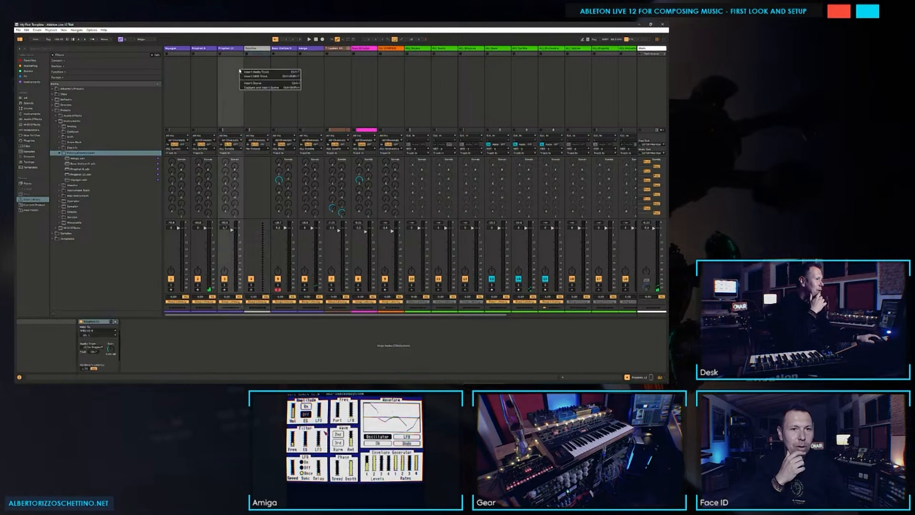
left_click(254, 59)
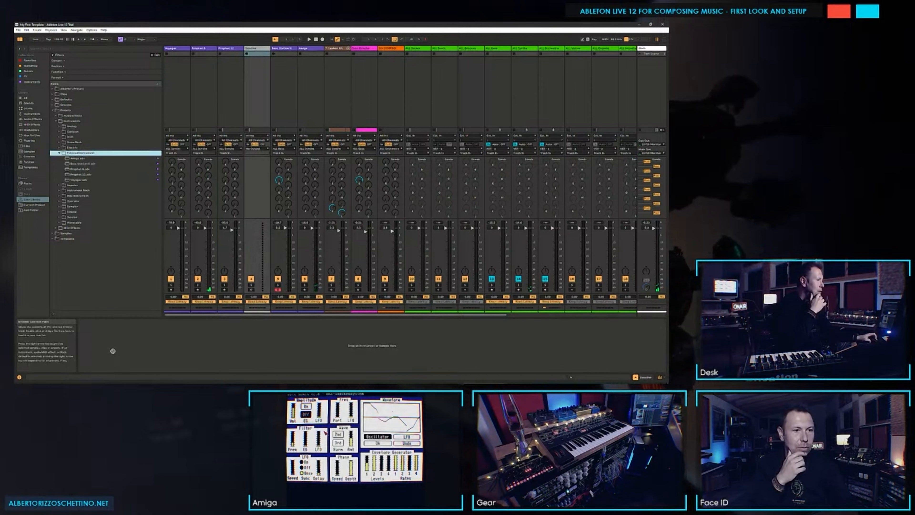
left_click(238, 61)
left_click(255, 49)
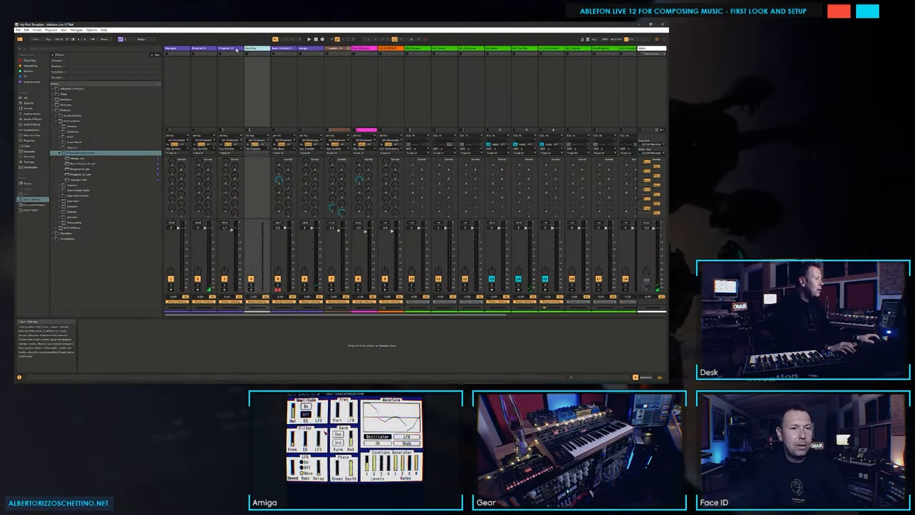
key("Delete")
Step: Insert a new MIDI track after the Amiga track
right_click(282, 50)
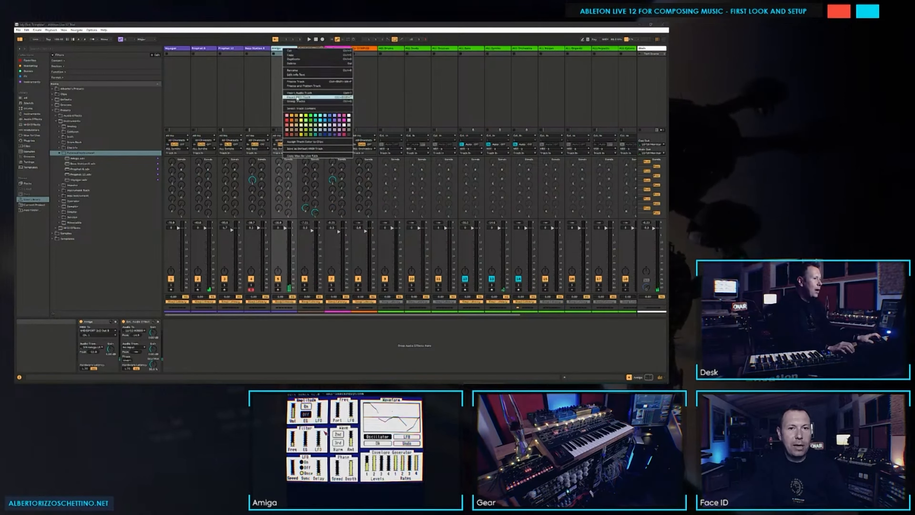
left_click(300, 97)
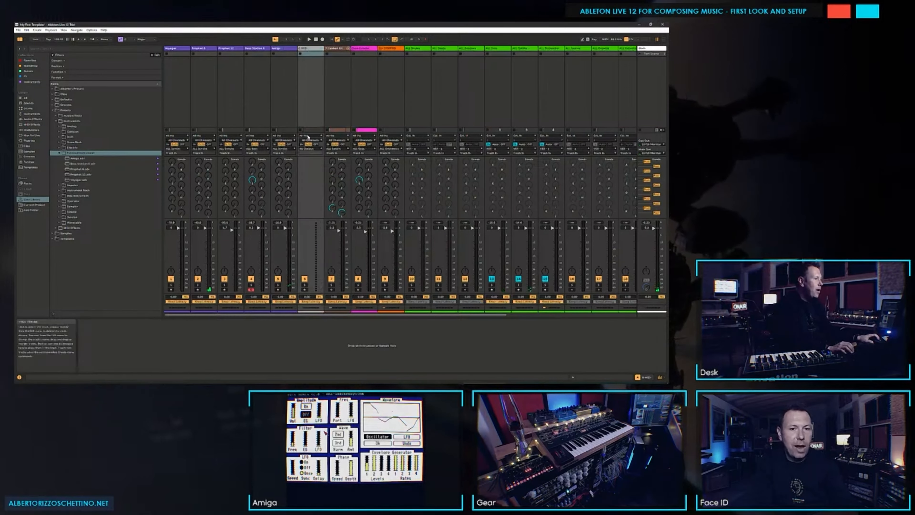
Step: Try to load the External Instrument from the user library's preset folder onto the new MIDI track
left_click_drag(77, 153, 305, 83)
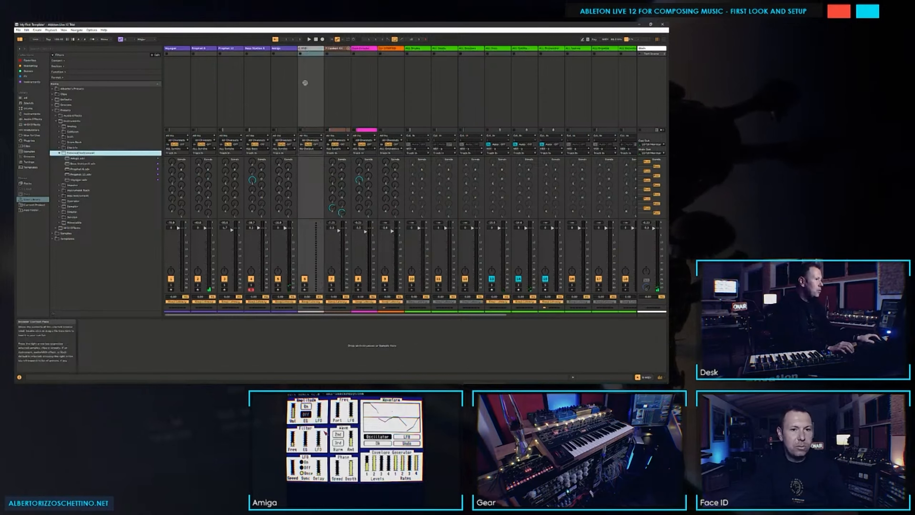
left_click_drag(118, 358, 276, 115)
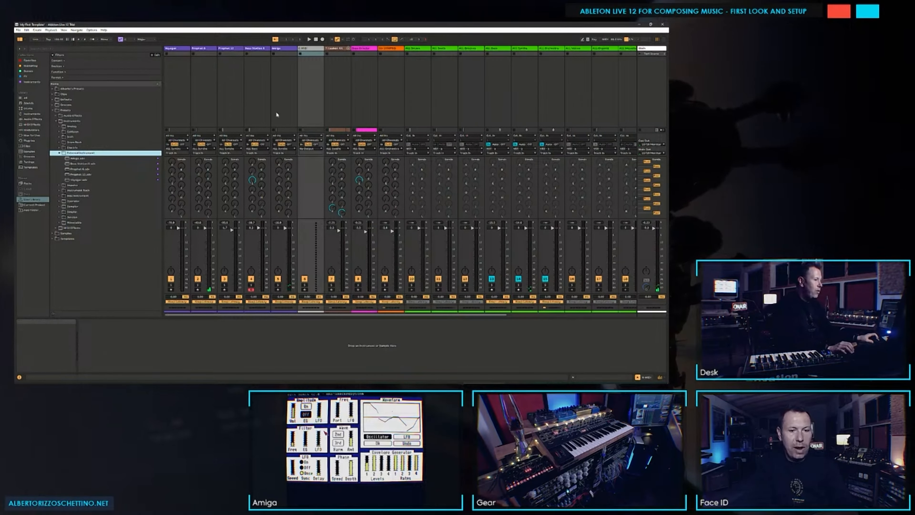
left_click(306, 50)
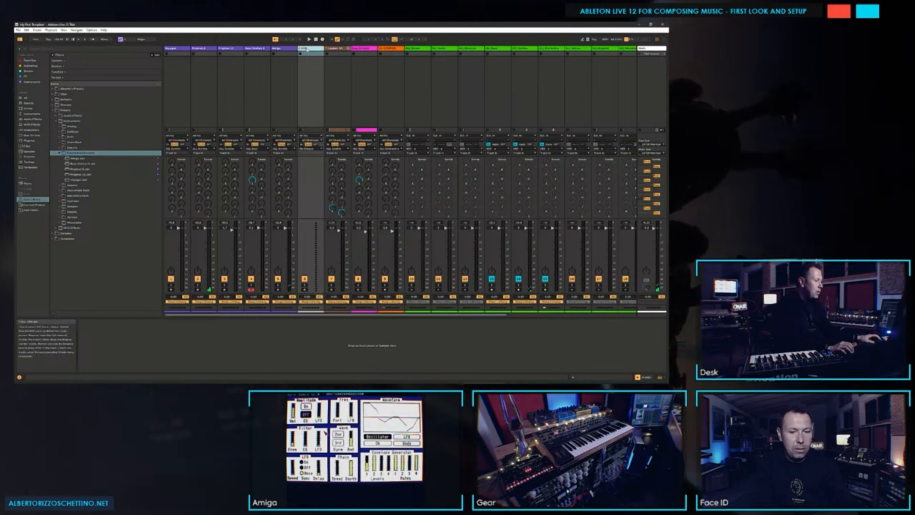
left_click_drag(88, 164, 64, 158)
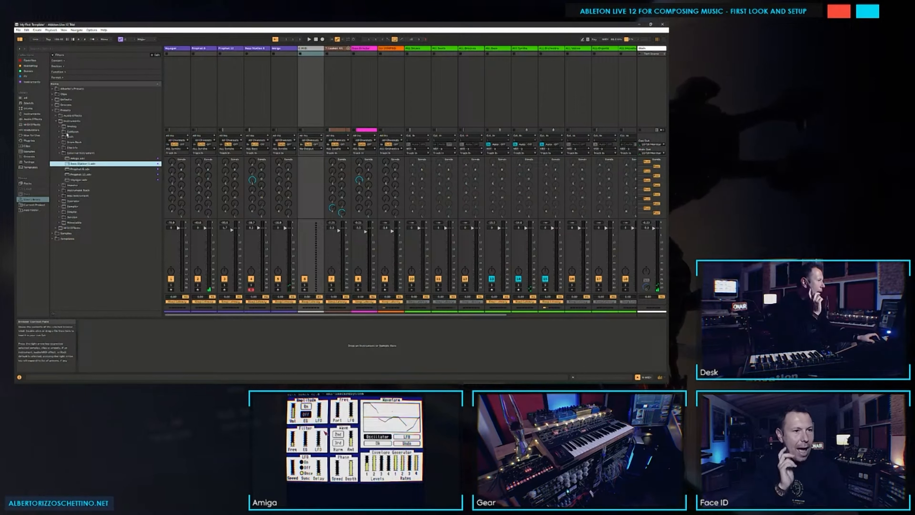
Step: Search the browser for "external", load External Instrument onto the new MIDI track and rename the track Bassline
left_click(46, 49)
type("external")
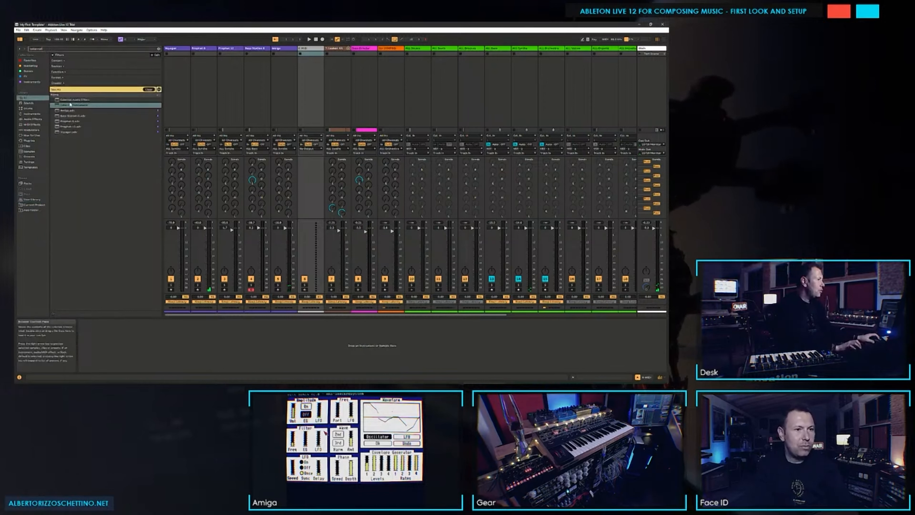
left_click_drag(71, 105, 105, 344)
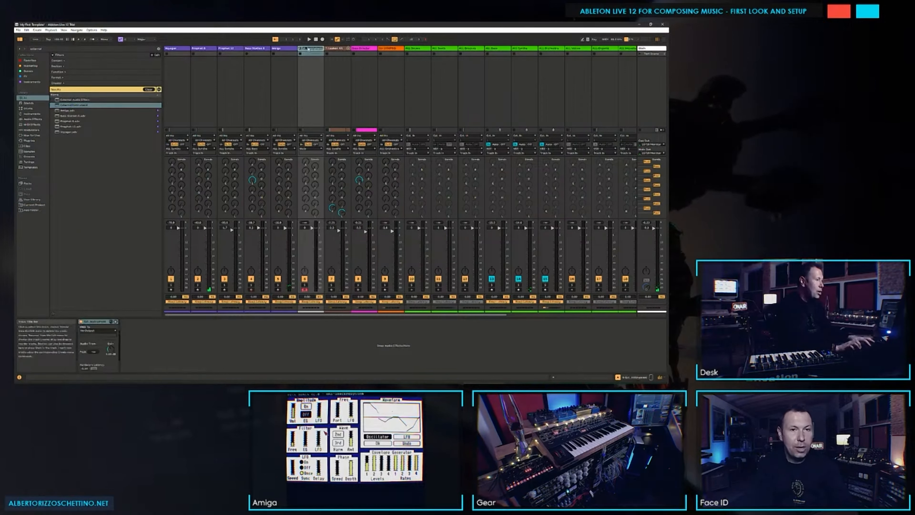
type("Eurorack")
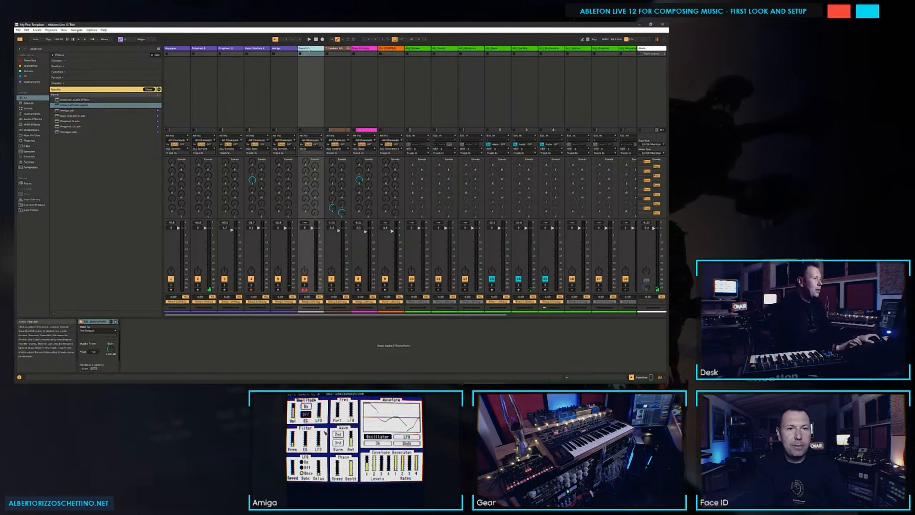
Step: Move the Bassline track between the Prophet 12 and Bass Station II tracks and color it purple
left_click_drag(247, 52, 252, 49)
right_click(251, 48)
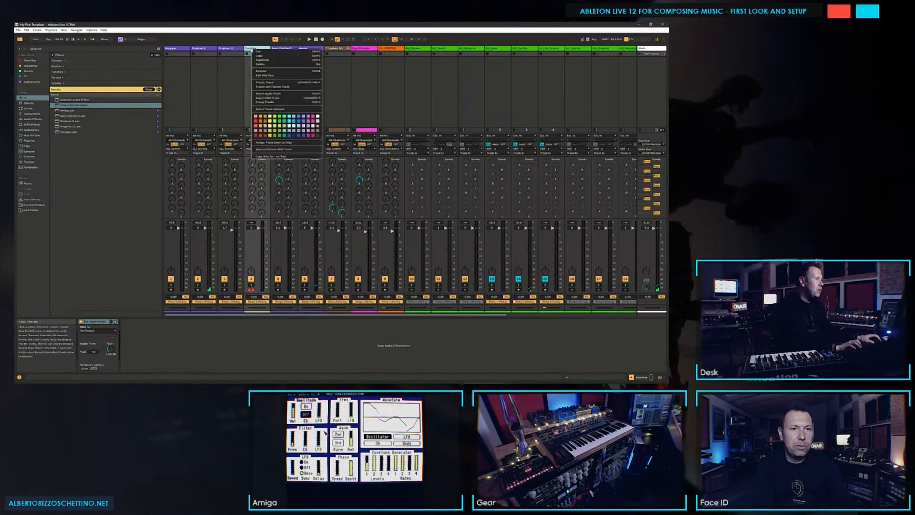
left_click(302, 134)
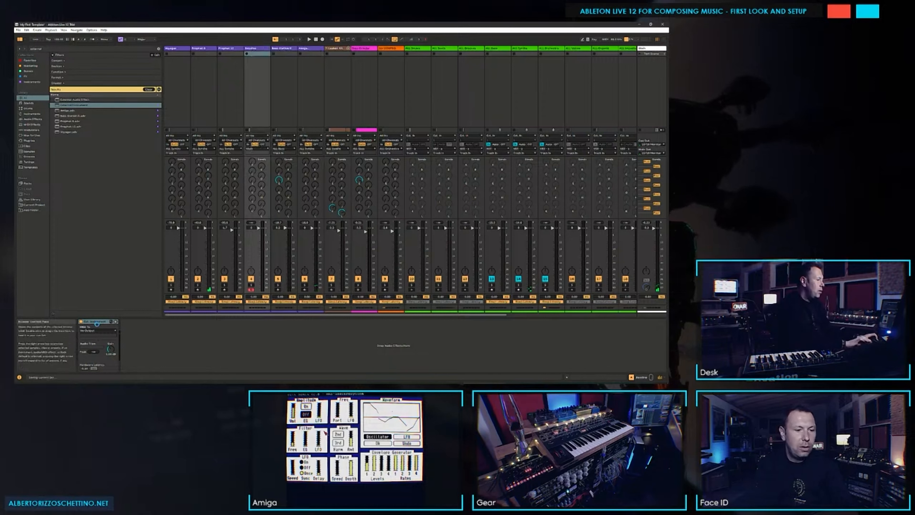
Step: Rename the new track's External Instrument device as Bassline and choose a MIDI output port for it
right_click(100, 322)
left_click(109, 277)
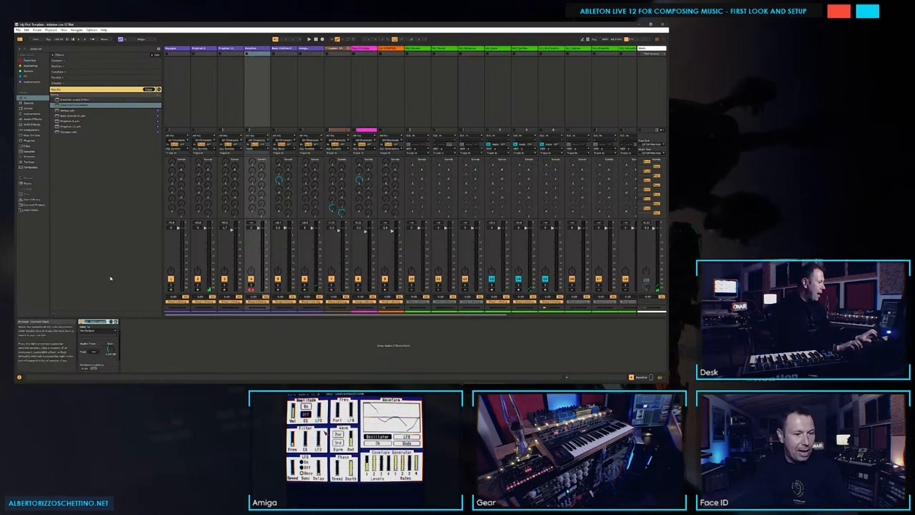
left_click(97, 330)
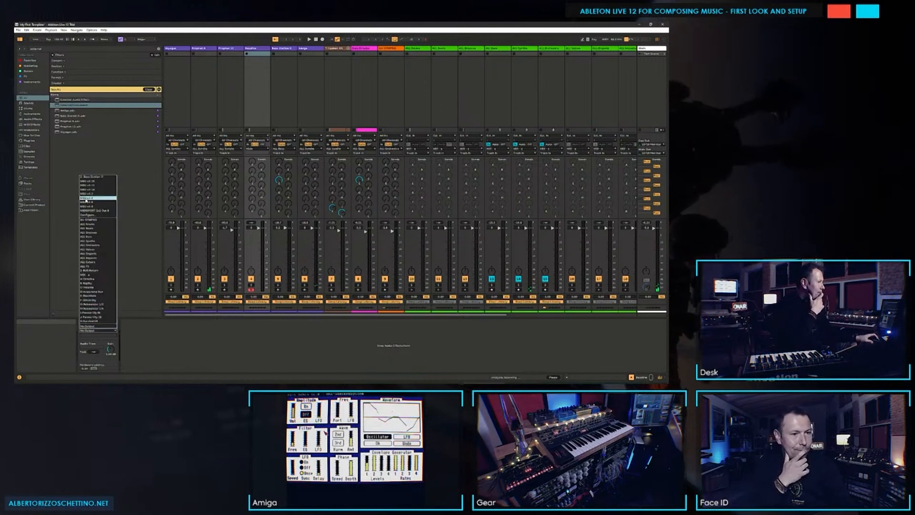
left_click(86, 202)
Step: Compare the MIDI outputs of the Voyager, Prophet 6 and Prophet 12 tracks and try another MIDI port for the Bassline device
left_click(180, 67)
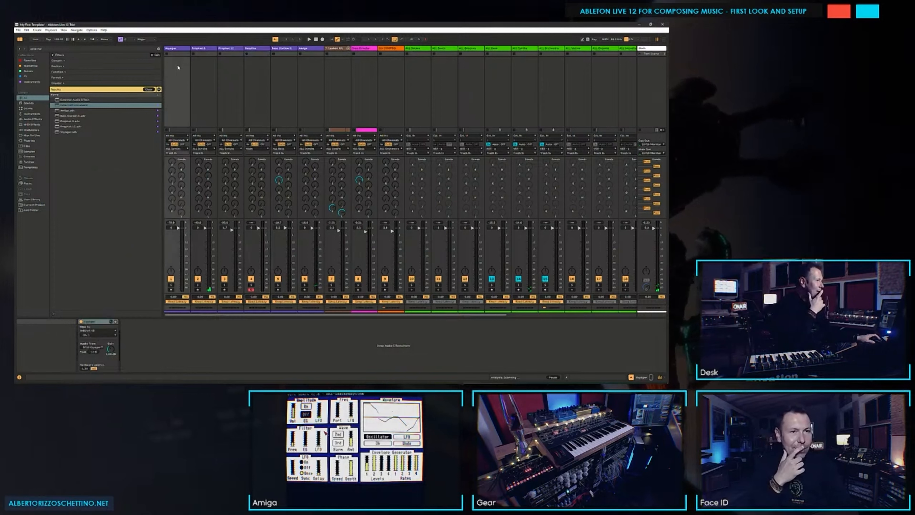
left_click(197, 68)
left_click(220, 68)
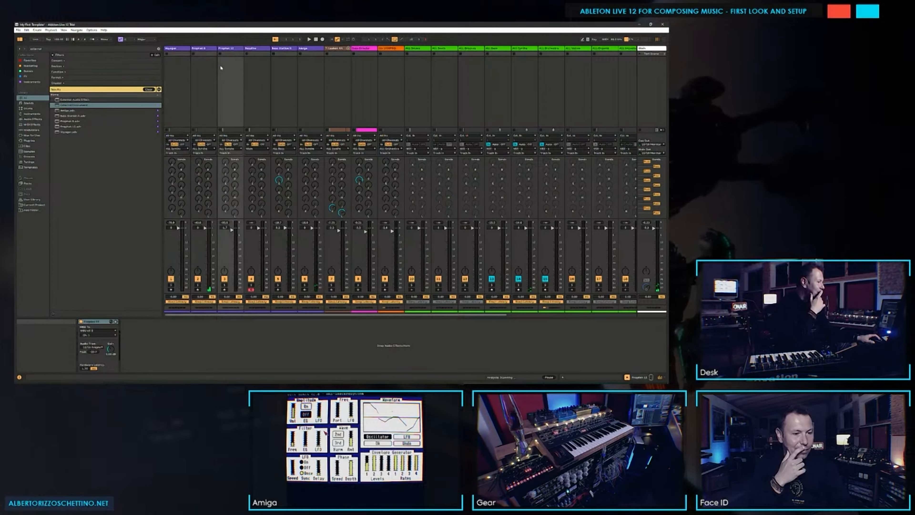
left_click(262, 72)
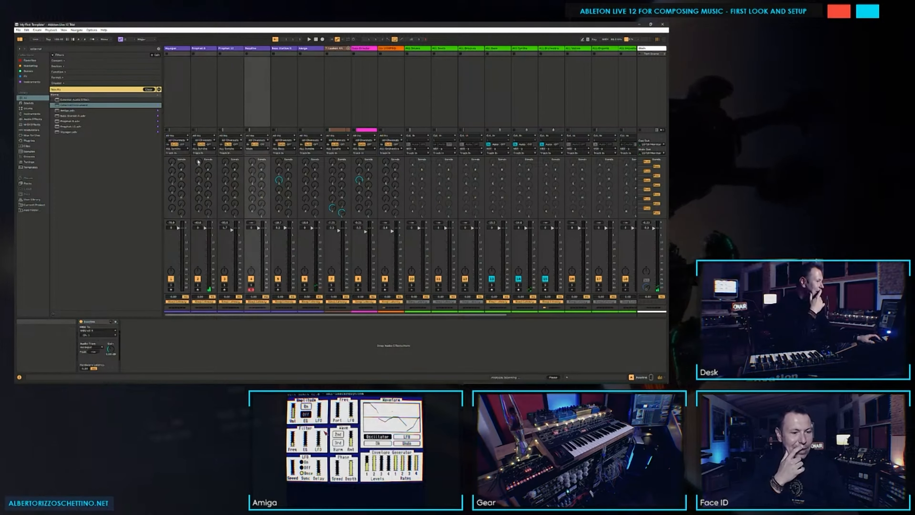
left_click(115, 332)
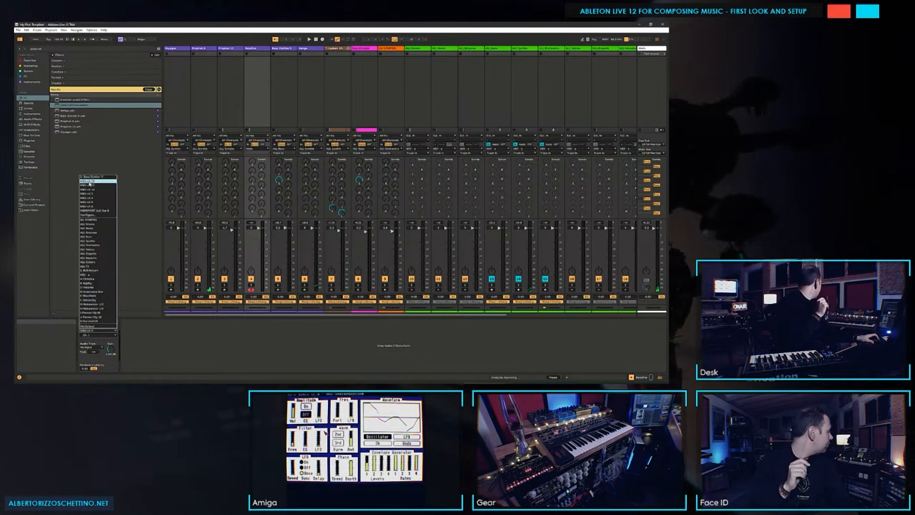
left_click(89, 183)
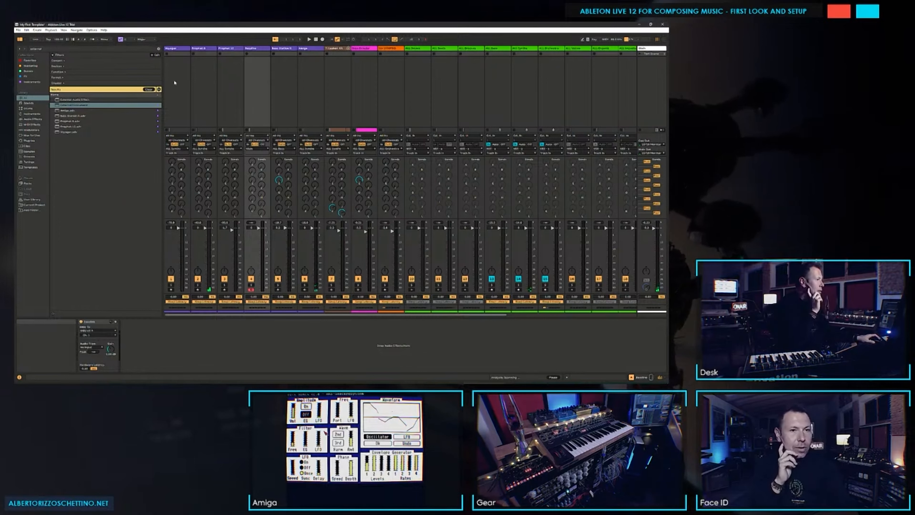
left_click(176, 77)
left_click(202, 78)
left_click(235, 78)
left_click(257, 78)
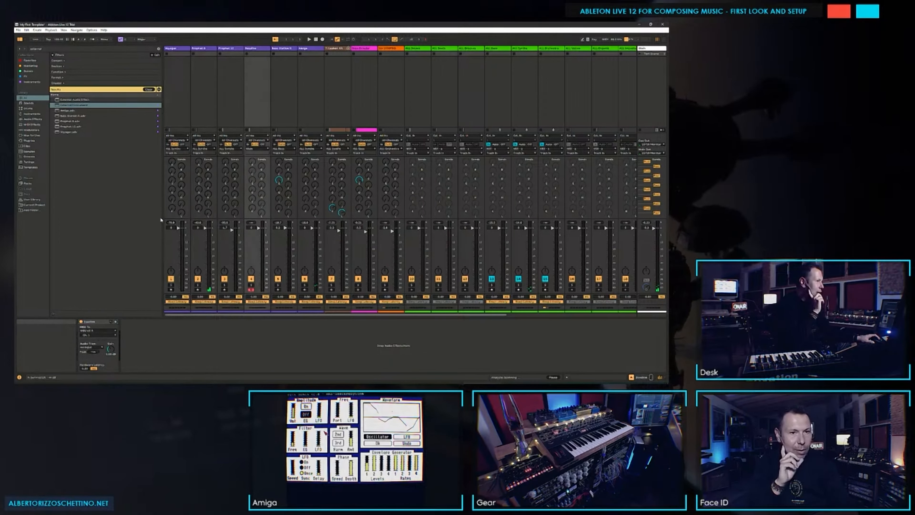
Step: Route the Bassline device's MIDI to port 14 of the interface and take its audio from the Bassline input
left_click(98, 331)
left_click(88, 190)
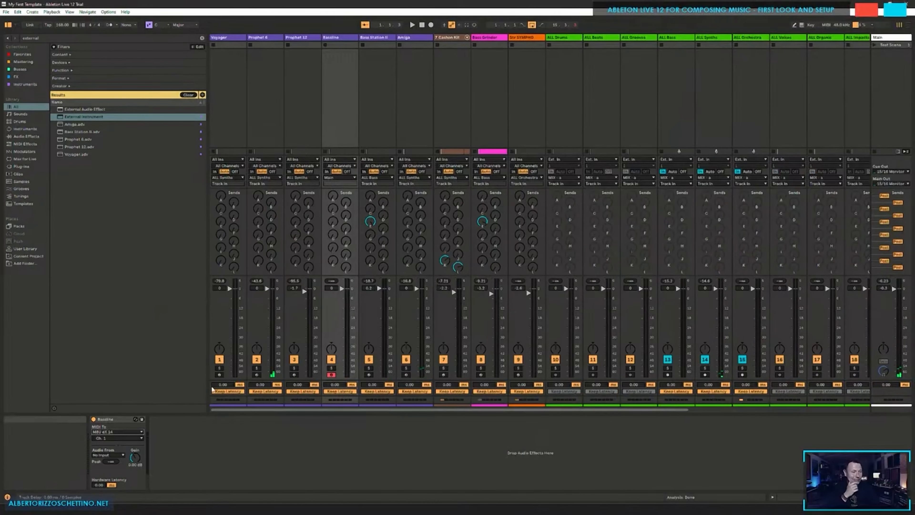
left_click(107, 455)
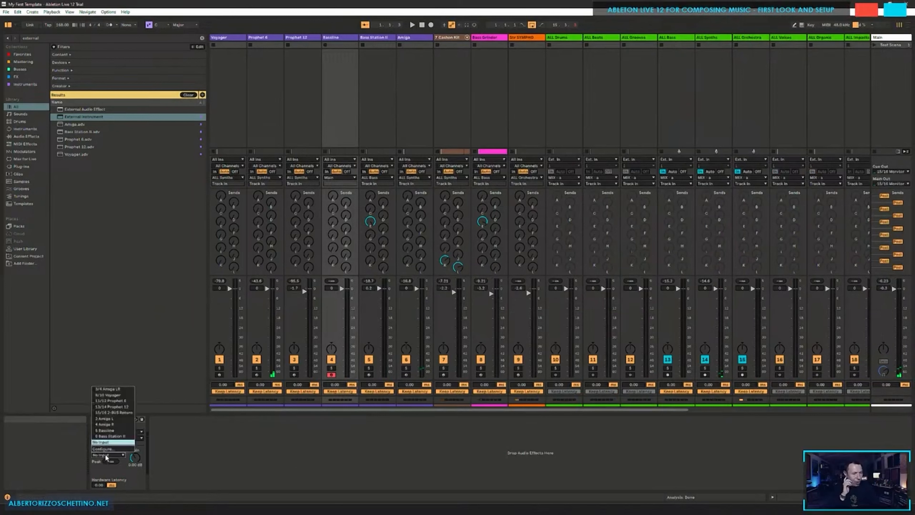
left_click(104, 430)
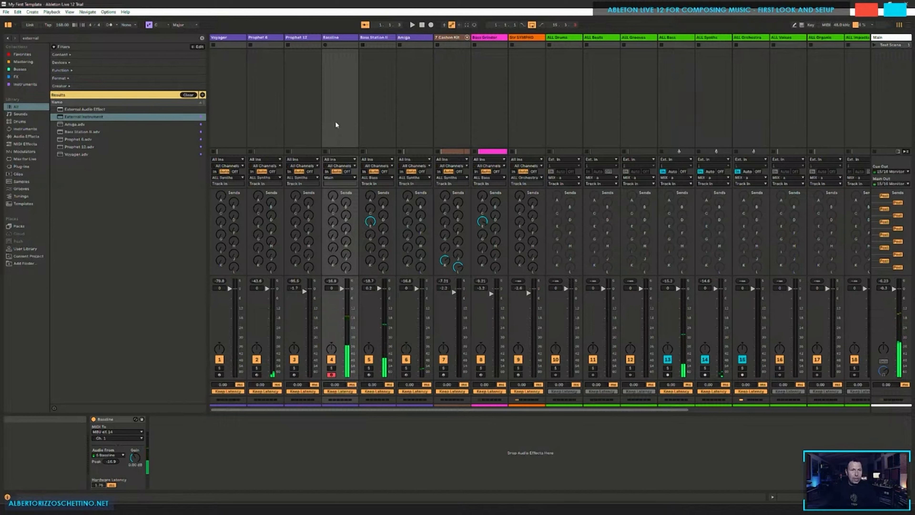
Step: Arm Bass Station II and Bassline in turn to compare them, and lower the Bassline track's volume to -9.2 dB
left_click(374, 95)
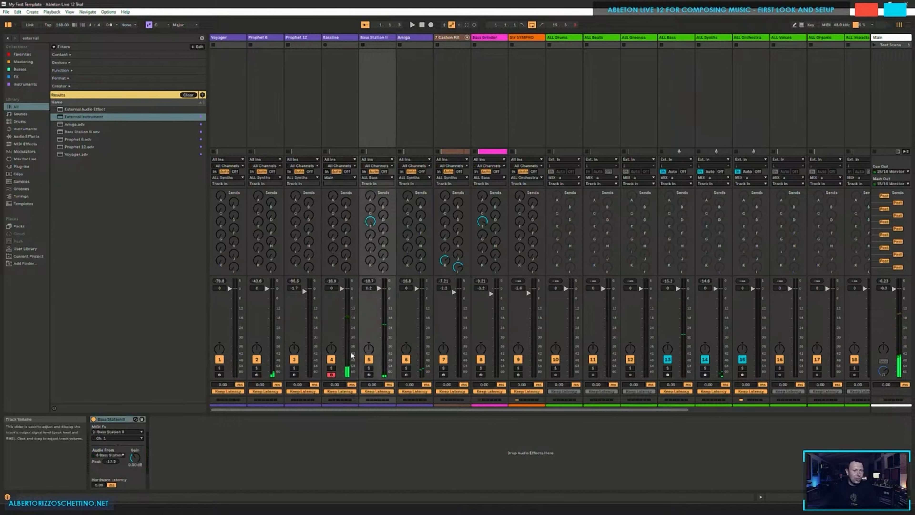
left_click(369, 375)
left_click(330, 98)
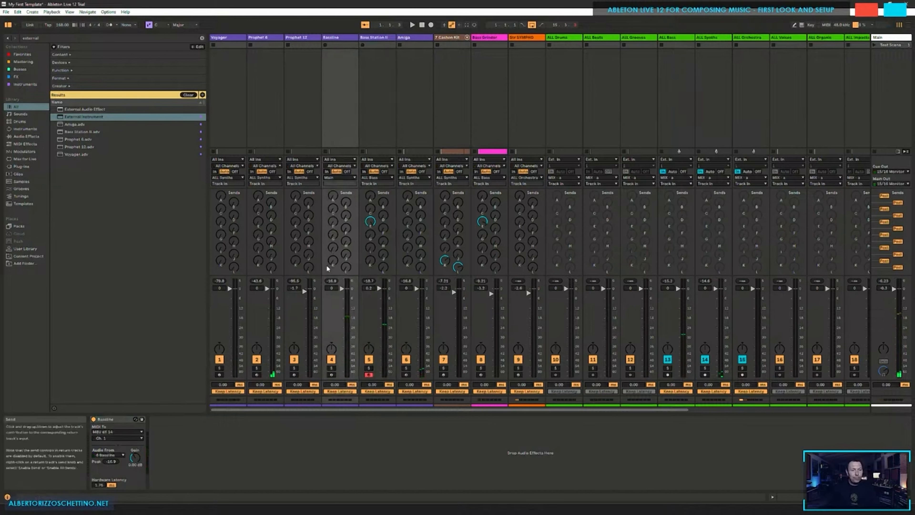
left_click(331, 375)
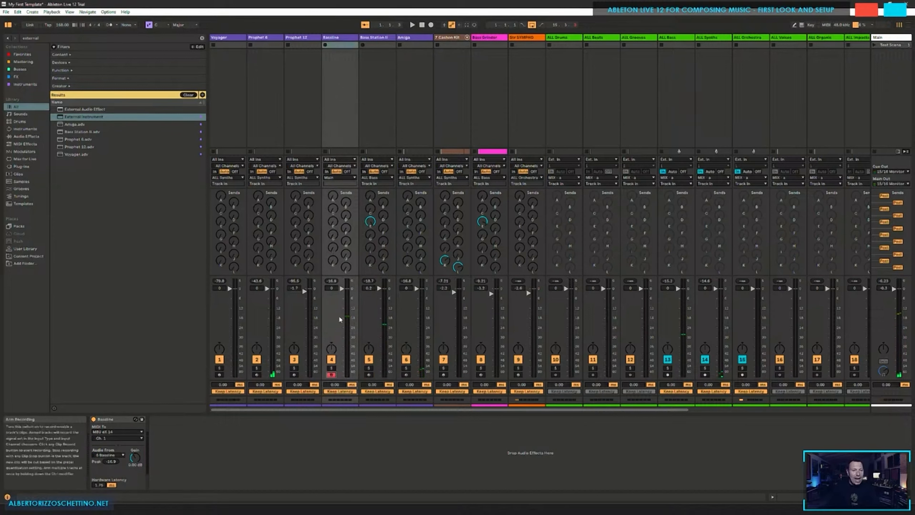
left_click_drag(342, 289, 341, 321)
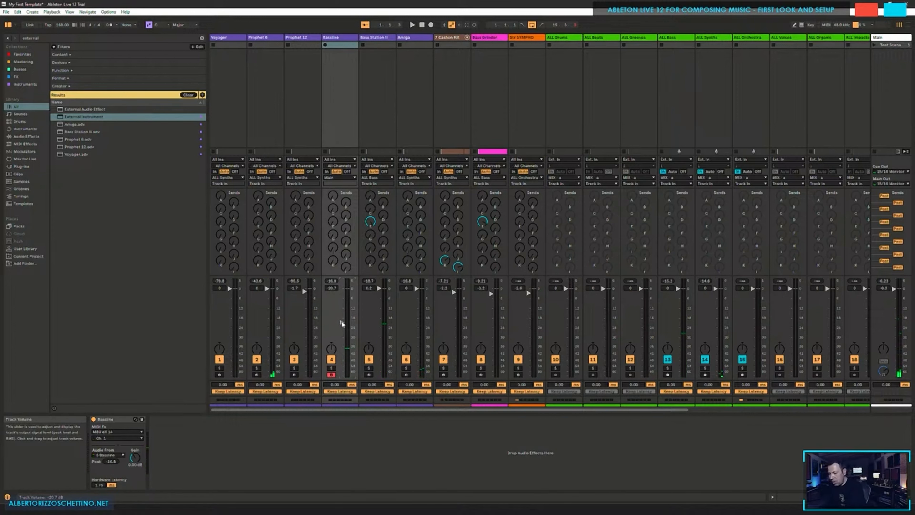
left_click_drag(337, 319, 342, 302)
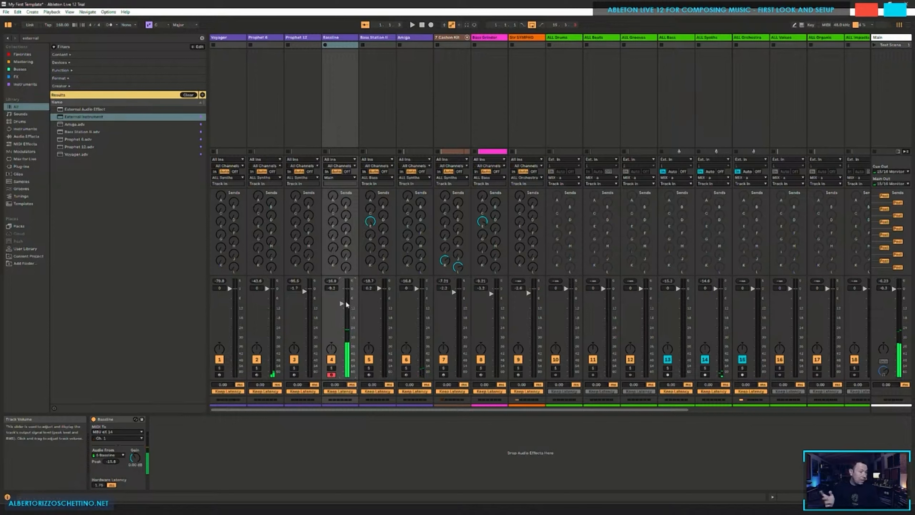
Step: Save the Bassline device as a Bassline preset in the user library and add the preset to the Instruments collection
left_click(141, 419)
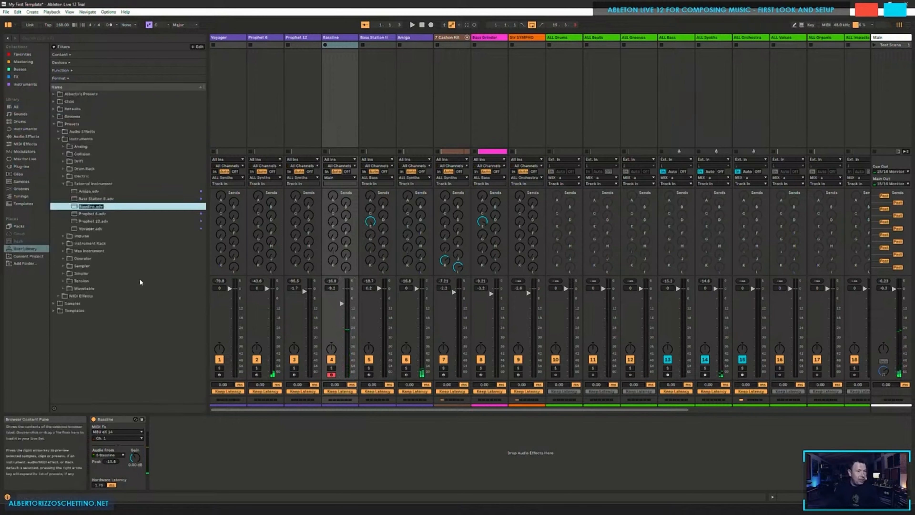
key("Return")
right_click(99, 207)
left_click(130, 286)
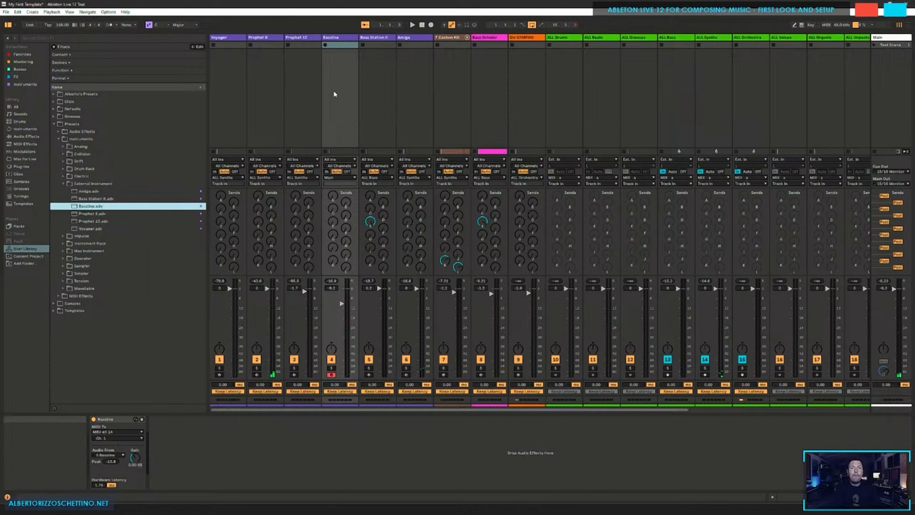
Step: Examine the Bass Grinder and drum kit clips and the Amiga track in the arrangement, and return to the session mixer
key("Tab")
scroll(313, 149, "up", 1)
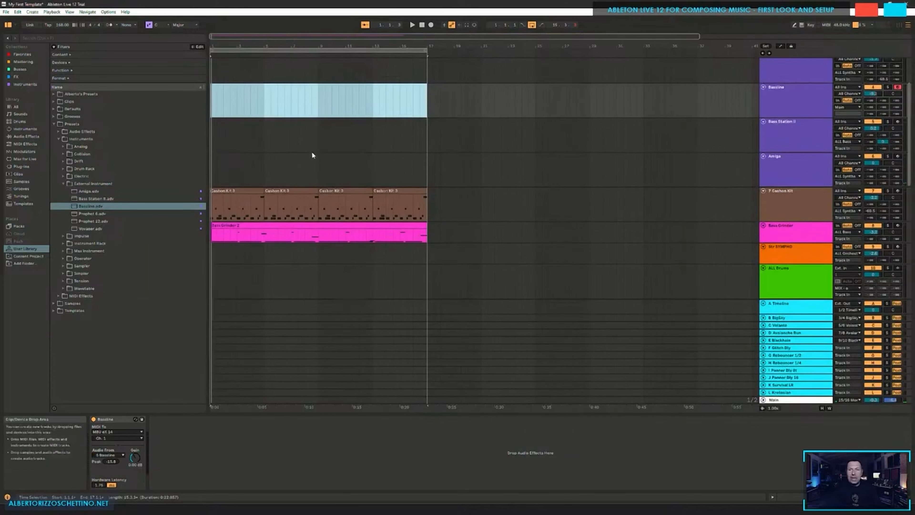
left_click(239, 235)
left_click(244, 223)
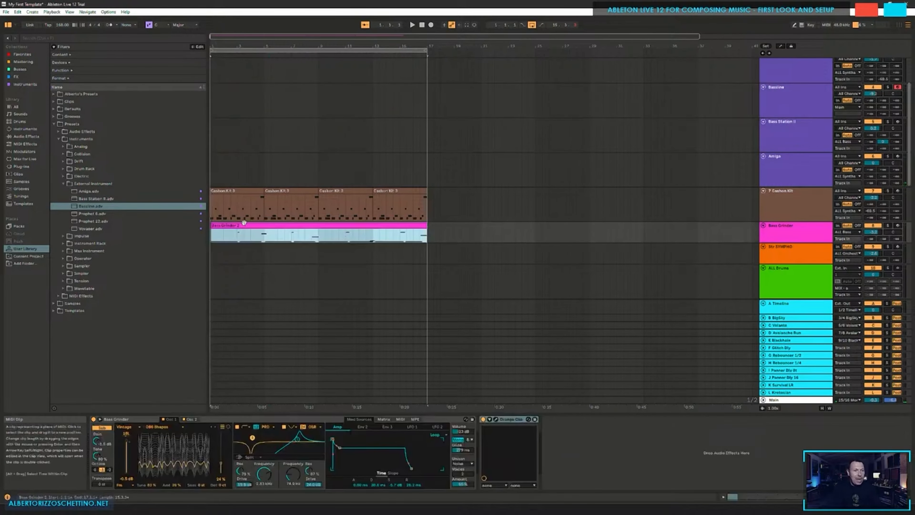
left_click(239, 202)
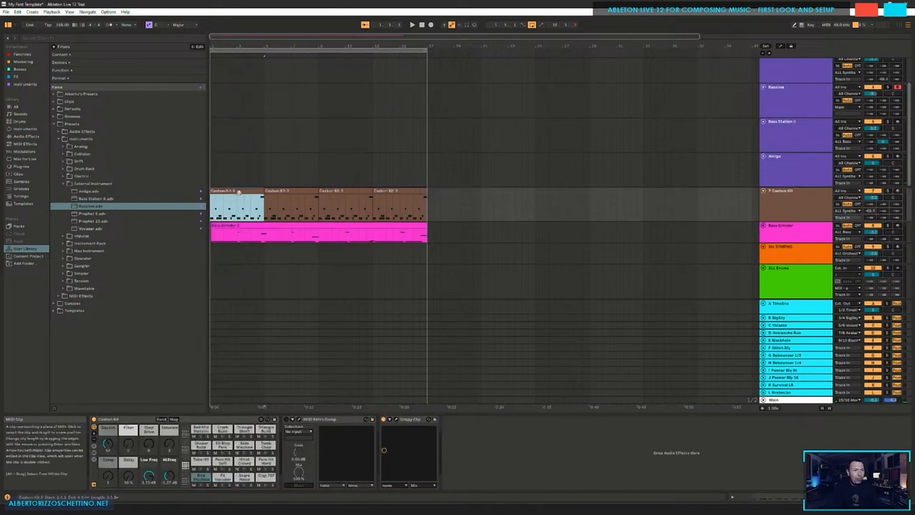
left_click(230, 174)
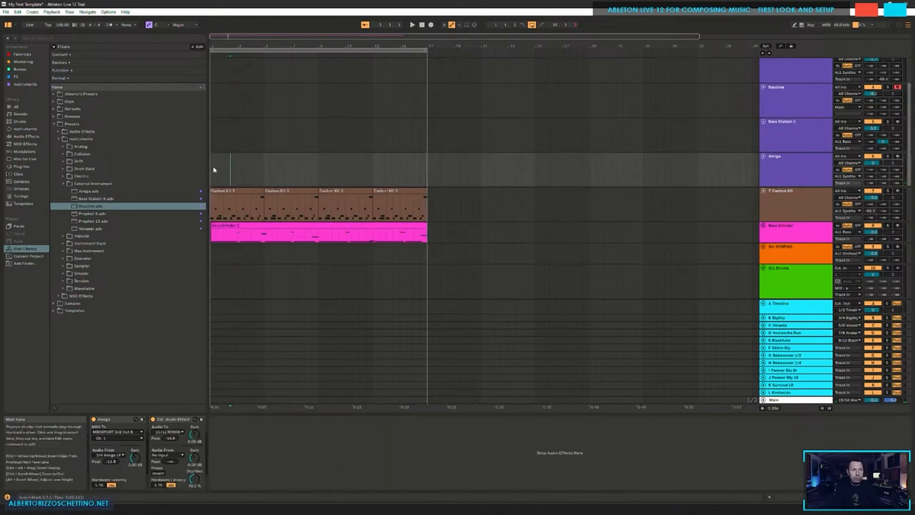
key("Tab")
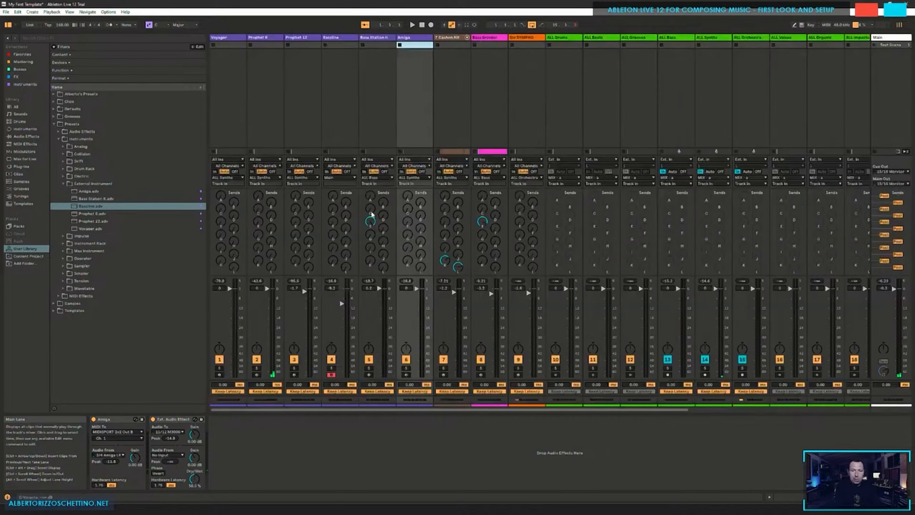
Step: With the set playing at a lowered main volume, raise the Bassline track's volume to -2.7 dB and turn up its send L
left_click_drag(893, 288, 893, 308)
key("space")
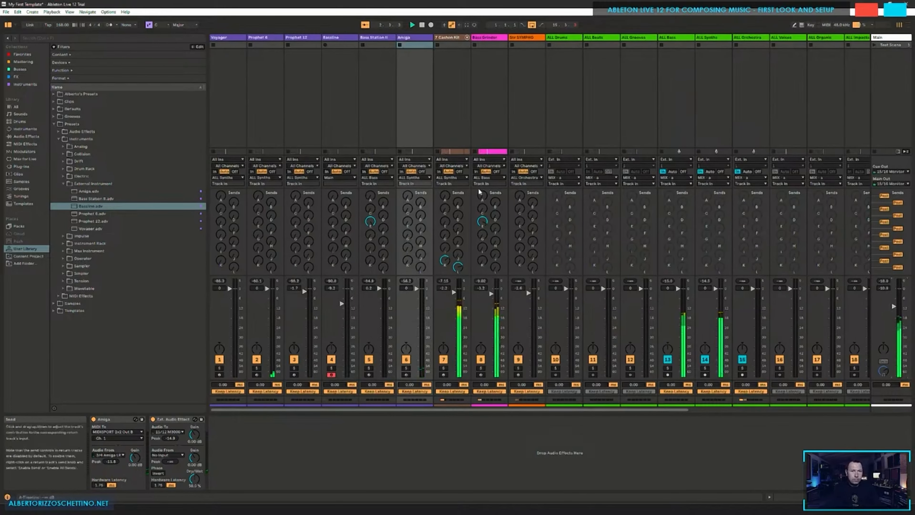
left_click(348, 88)
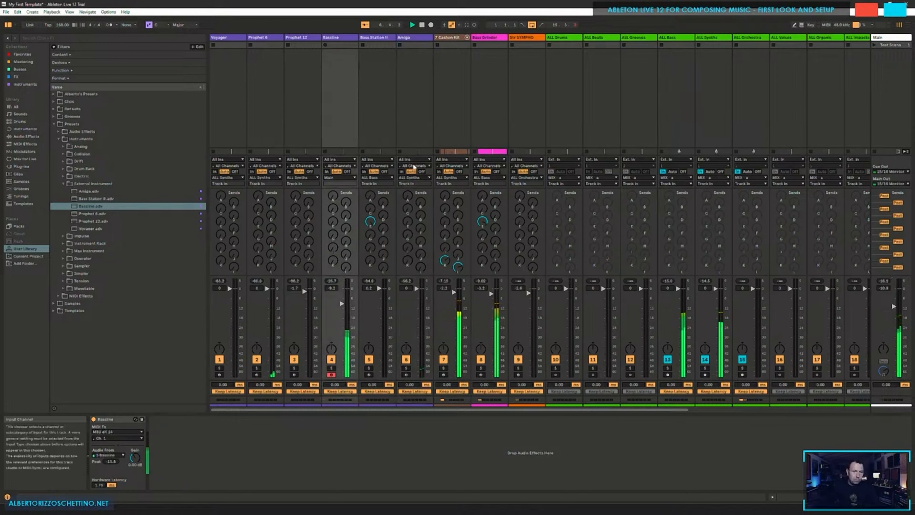
left_click_drag(341, 303, 342, 296)
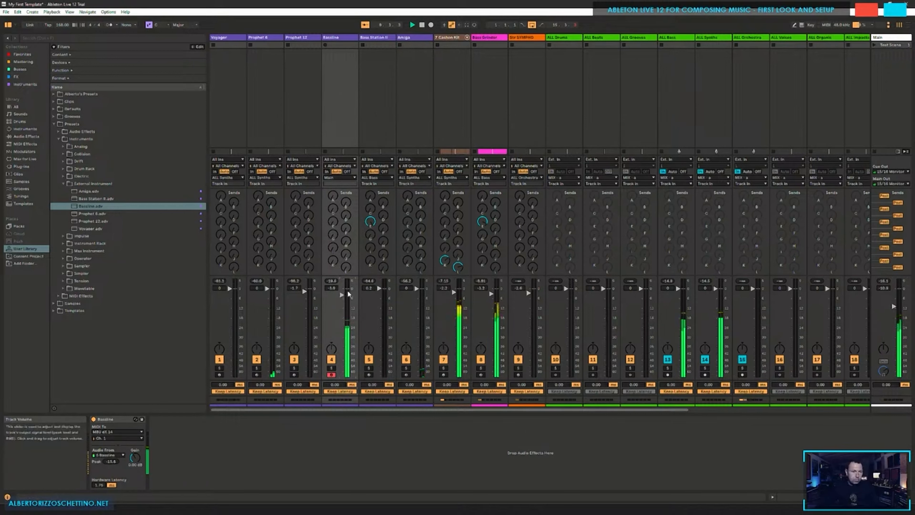
left_click_drag(342, 295, 346, 242)
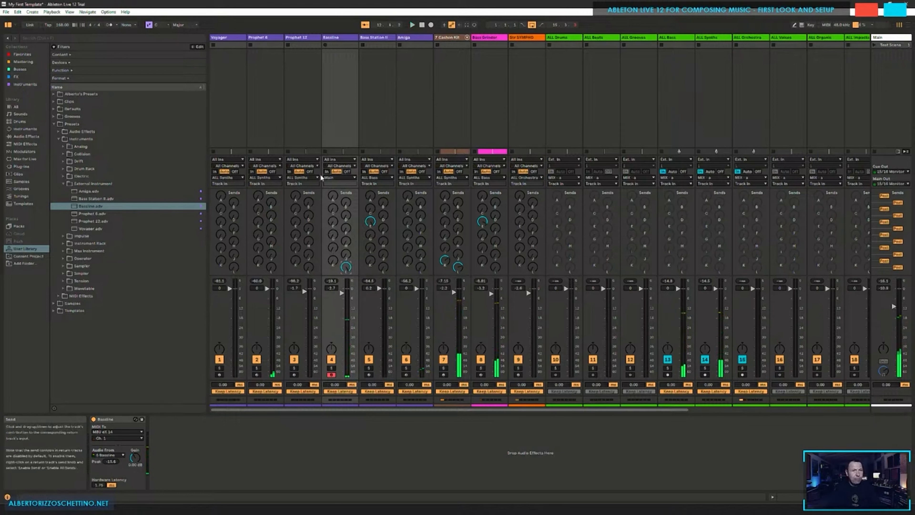
Step: Arm the Prophet 6 track to hear it and save the Live Set
left_click(273, 100)
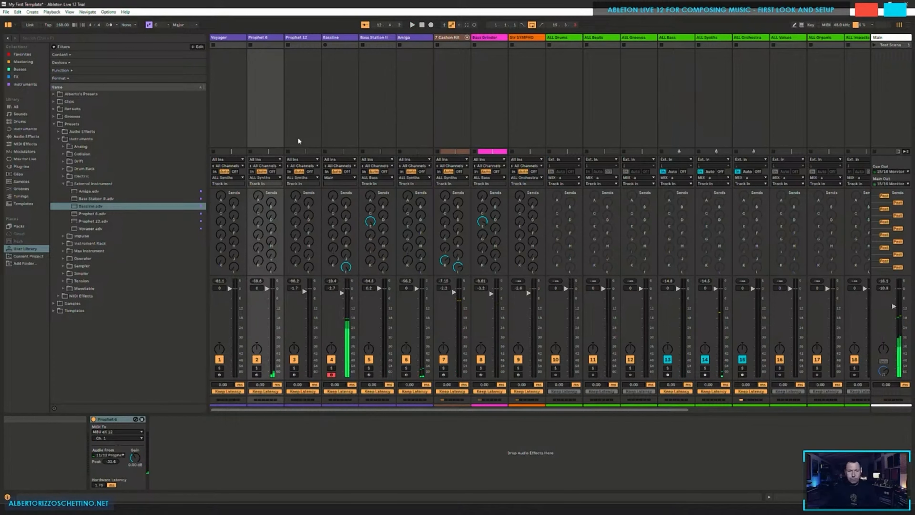
left_click(256, 375)
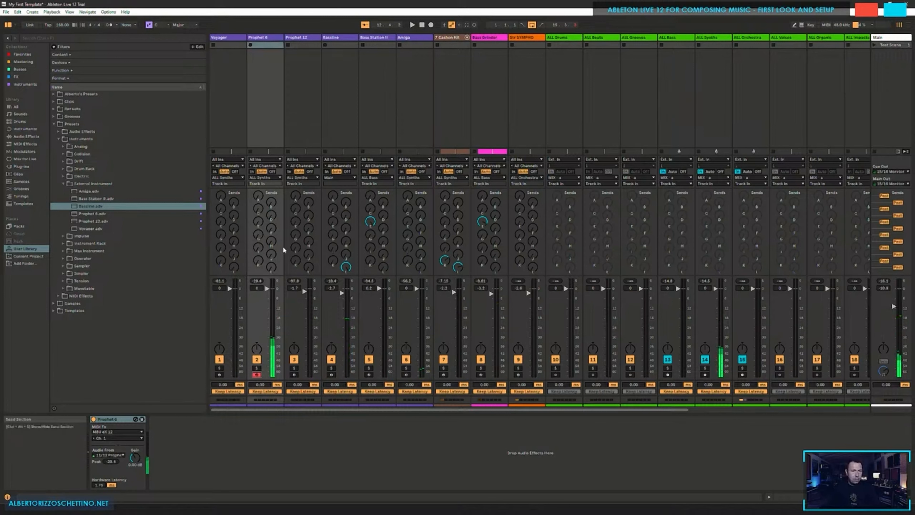
key("ctrl+s")
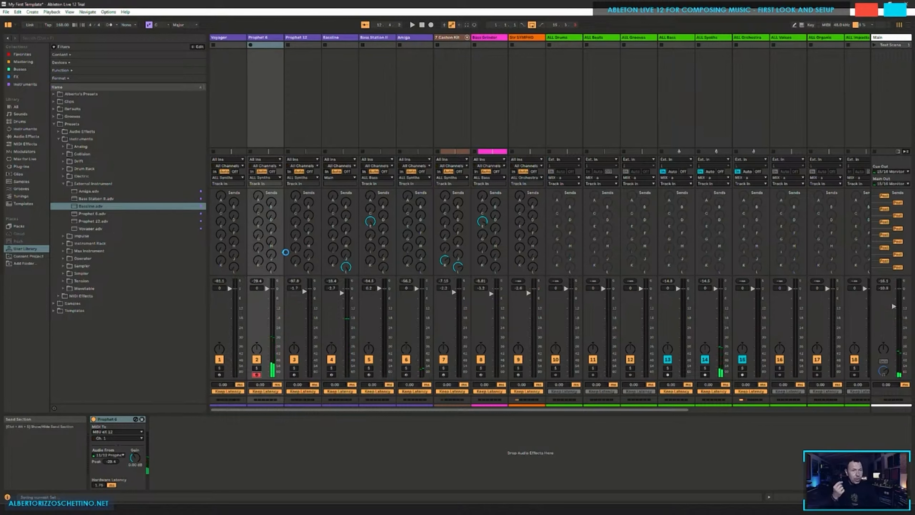
Step: Audition Bassline, Prophet 12, Prophet 6 and Voyager by arming each track in turn, ending with the Bassline track armed
left_click(334, 109)
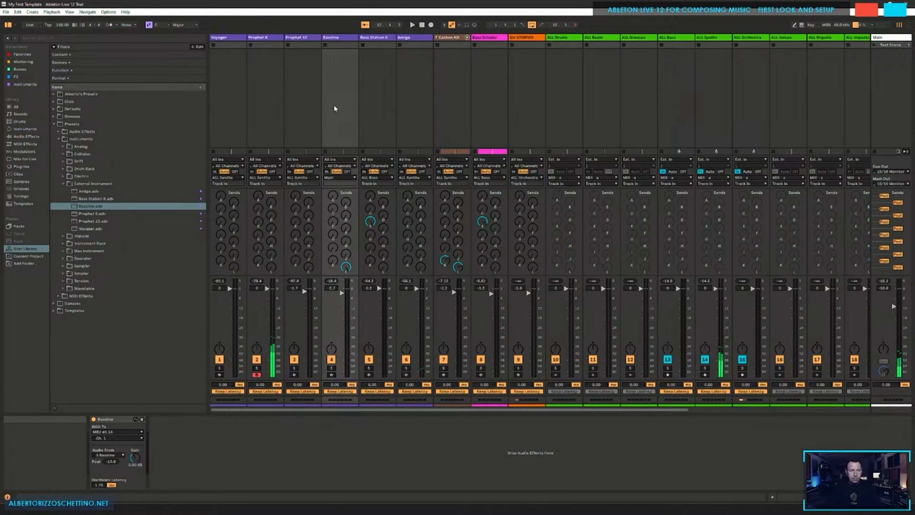
left_click(330, 375)
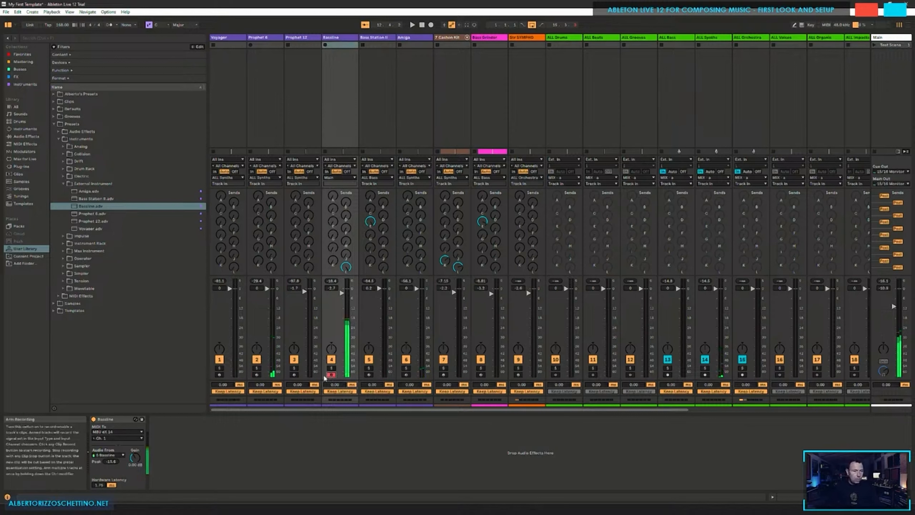
left_click(294, 374)
left_click(256, 375)
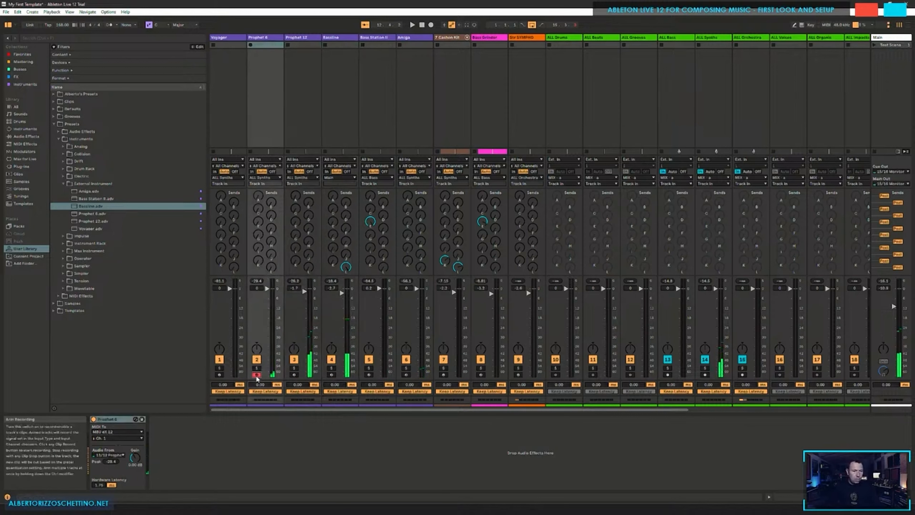
left_click(219, 375)
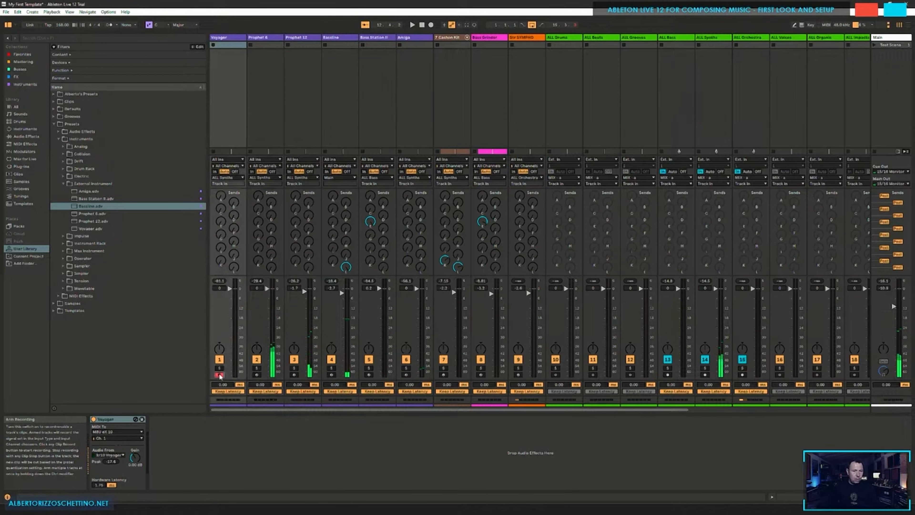
left_click(331, 375)
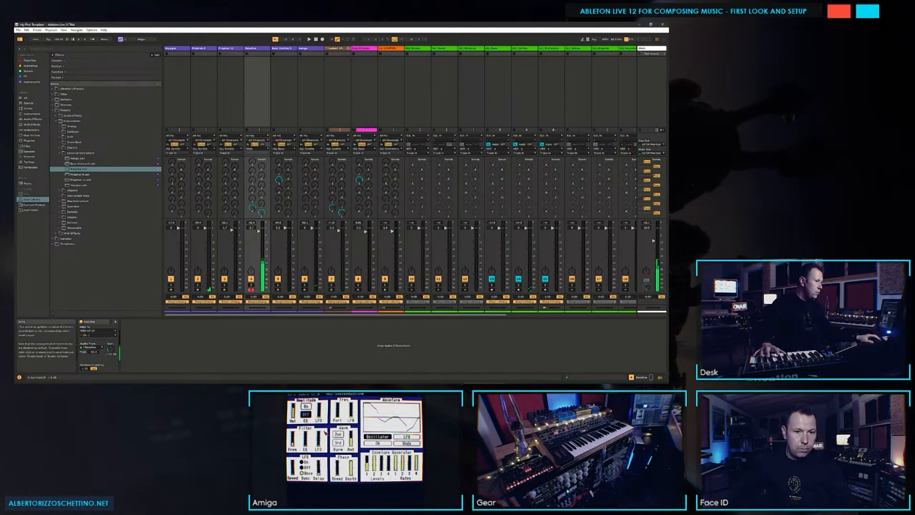
Step: Record a bassline performance into the arrangement on the armed Bassline track, playing along with the drum and Bass Grinder clips
key("space")
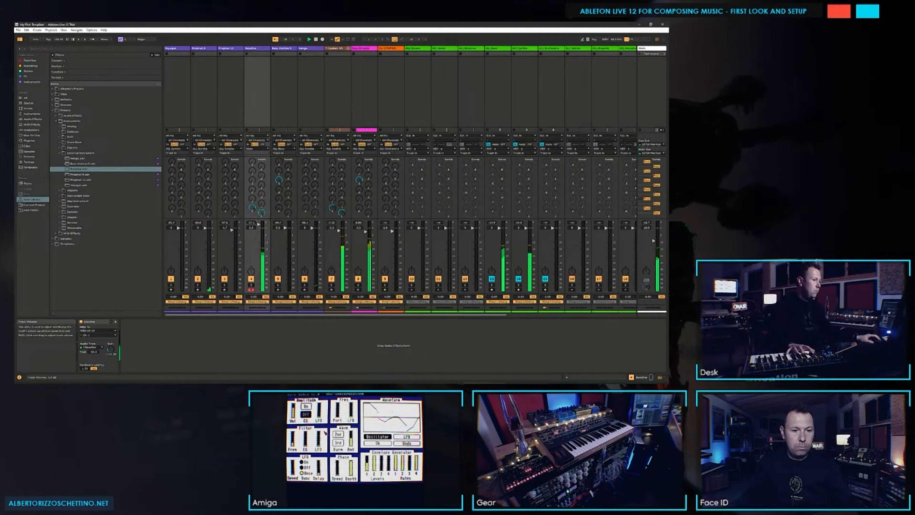
key("Tab")
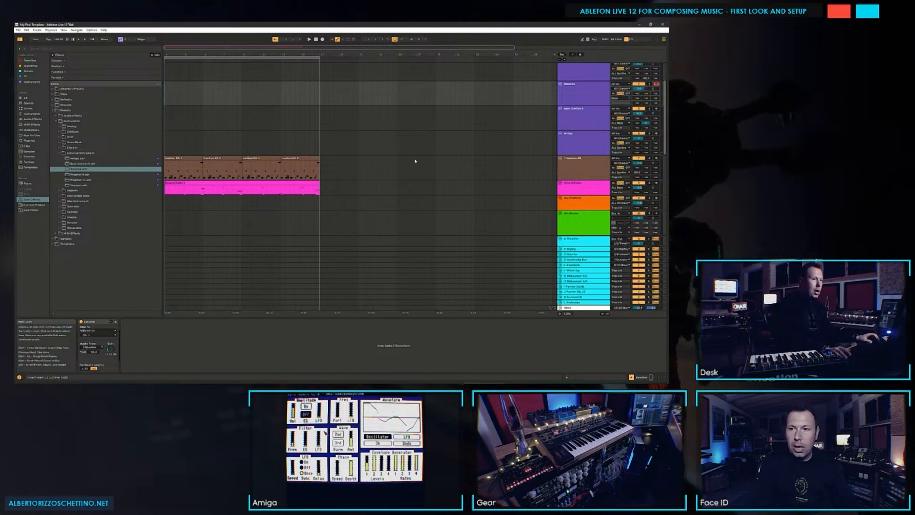
scroll(504, 163, "up", 2)
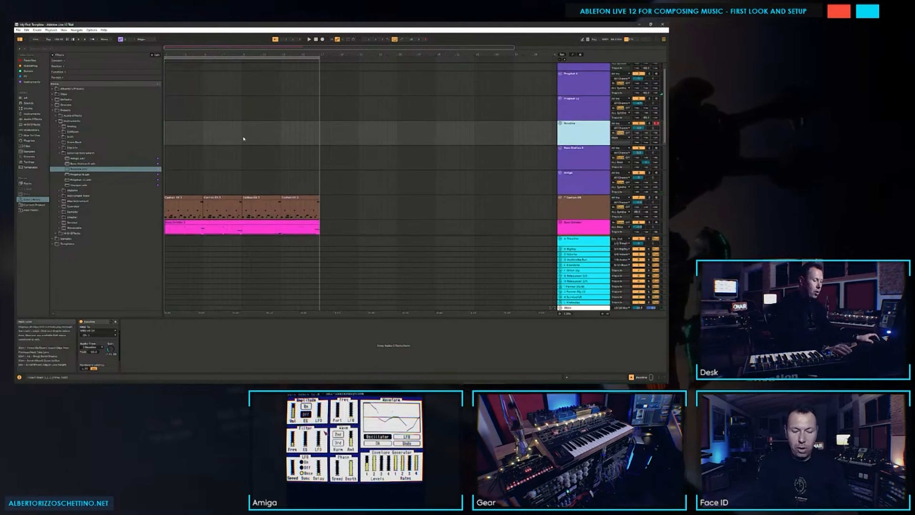
key("F9")
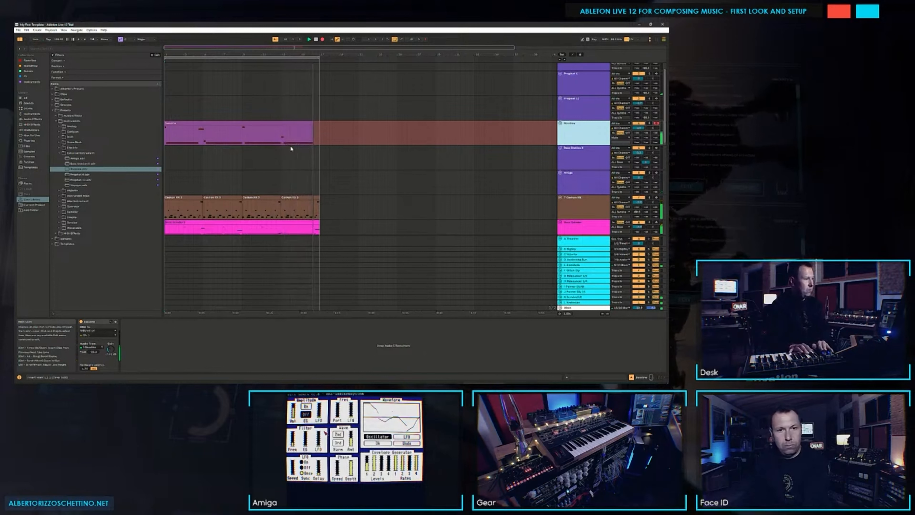
key("space")
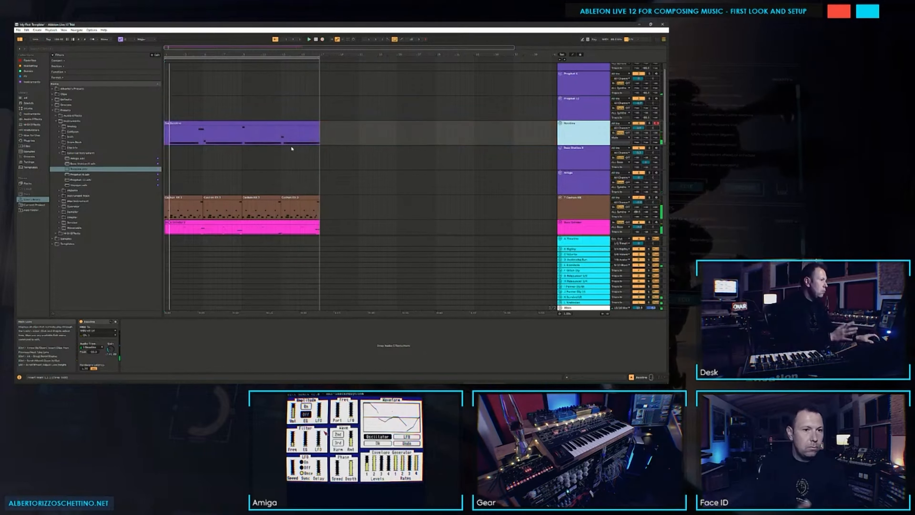
Step: Open the recorded Bassline clip in the MIDI note editor, toggle note preview and audition its first long note
left_click(174, 139)
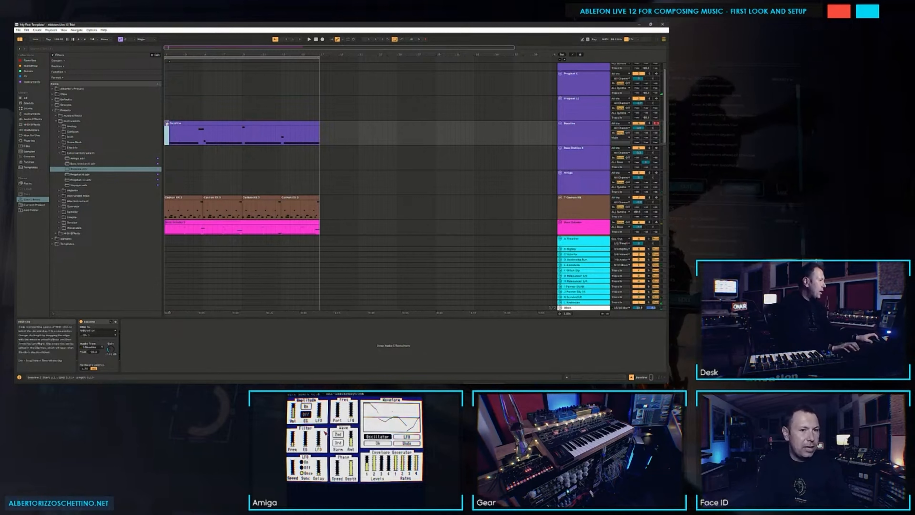
left_click(167, 131)
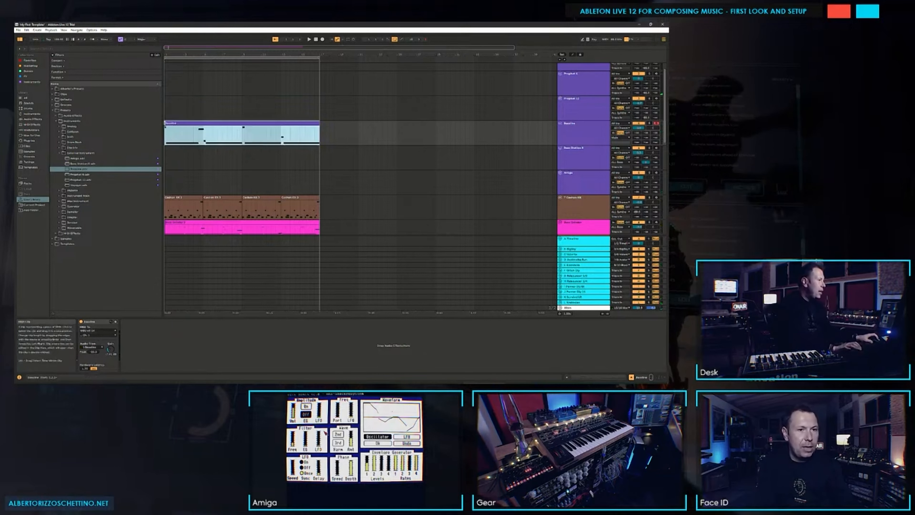
double_click(170, 123)
left_click(201, 273)
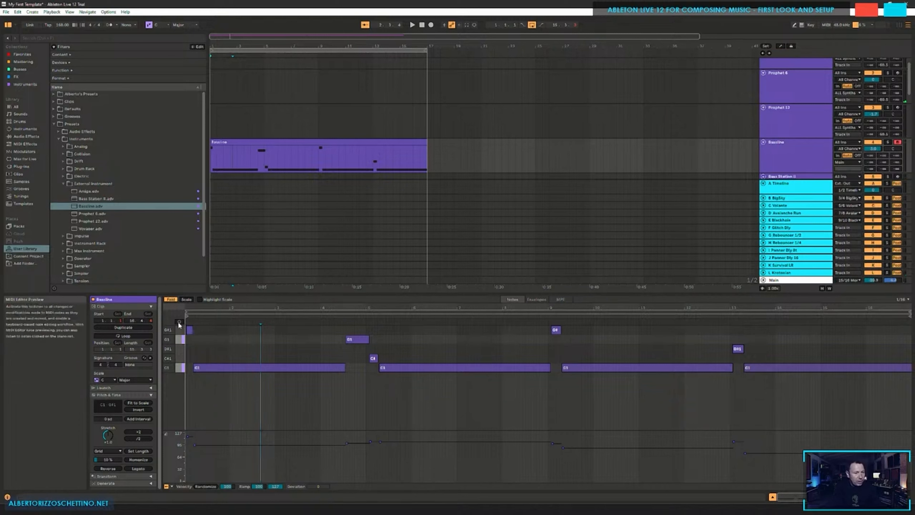
left_click(179, 322)
left_click(220, 367)
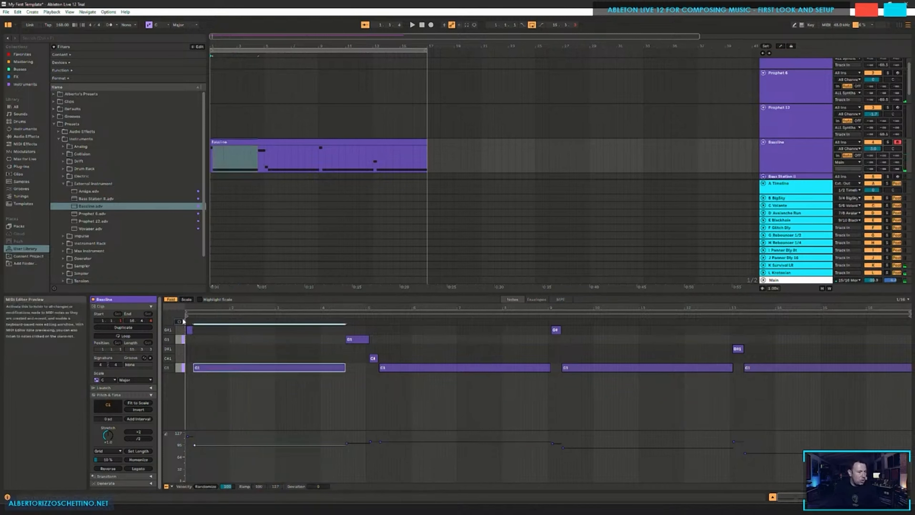
Step: Save the set and reopen the Bassline clip in the note editor
key("ctrl+s")
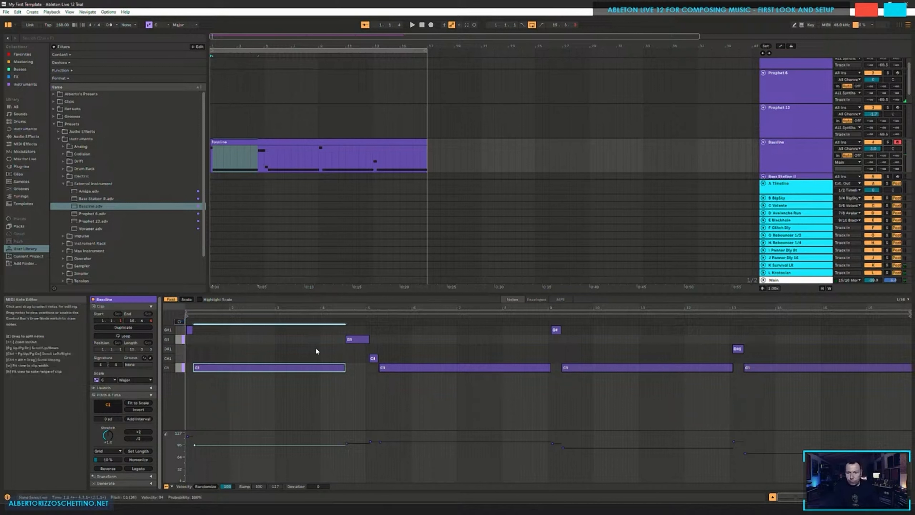
left_click(292, 348)
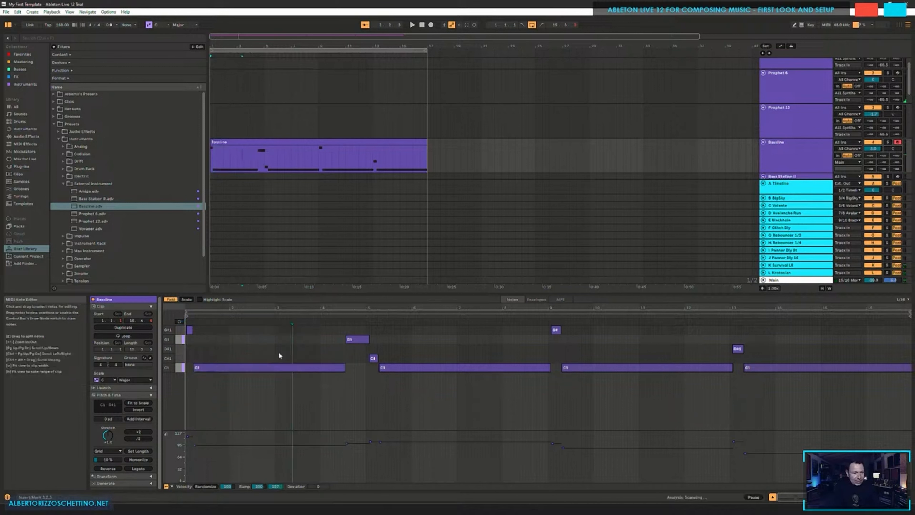
left_click(287, 135)
scroll(277, 152, "up", 2)
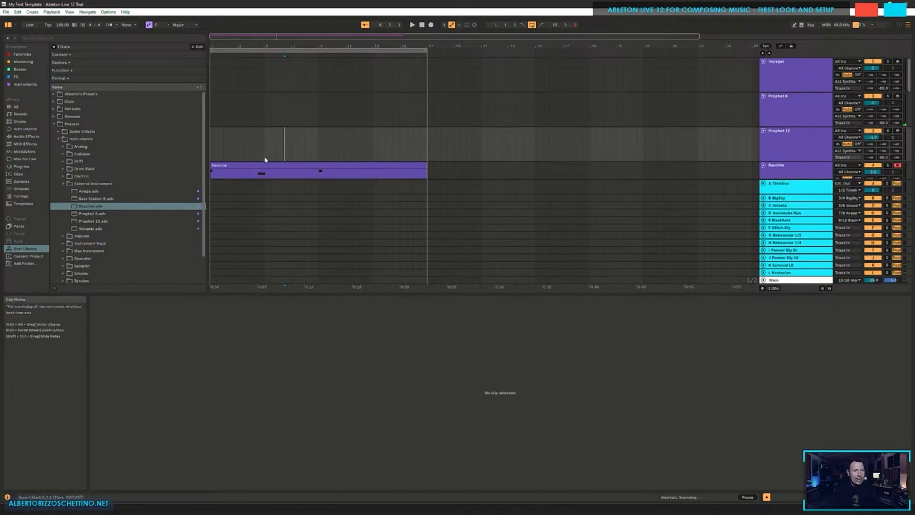
scroll(263, 159, "down", 1)
left_click(264, 148)
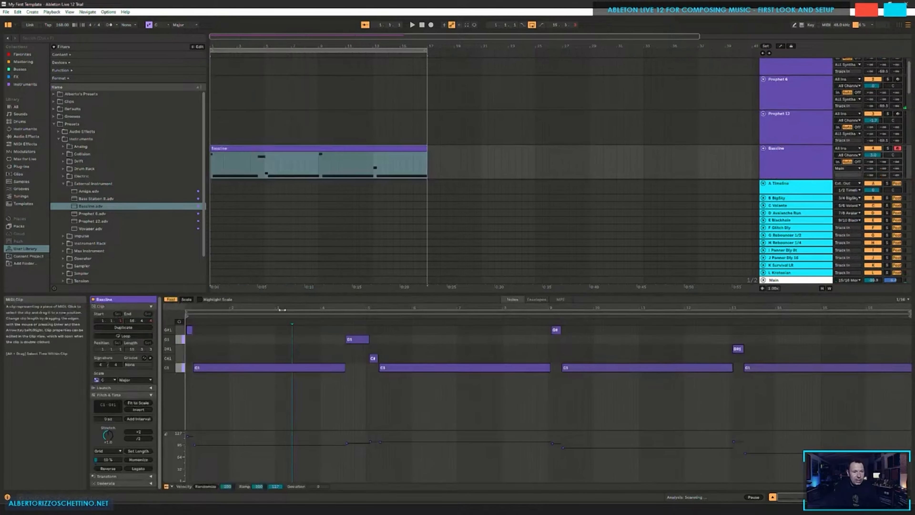
Step: Select all the notes in the Bassline clip and look through the commands available for them
mouse_move(289, 308)
left_mouse_down()
mouse_move(289, 321)
mouse_move(290, 306)
left_mouse_up()
left_click(231, 408)
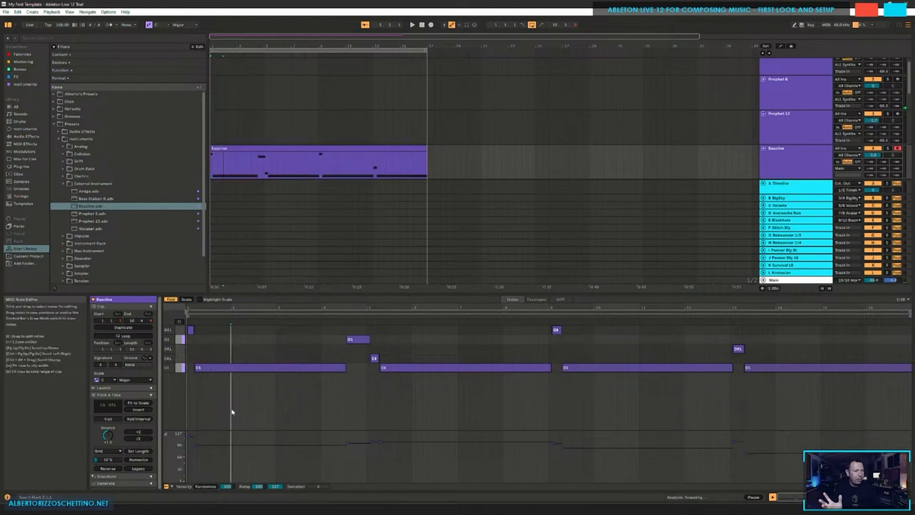
key("ctrl+a")
right_click(260, 364)
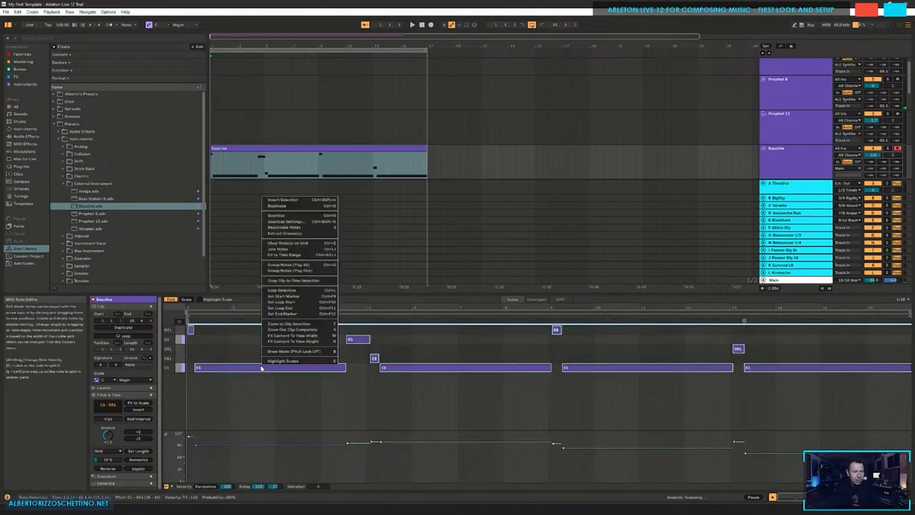
left_click(113, 400)
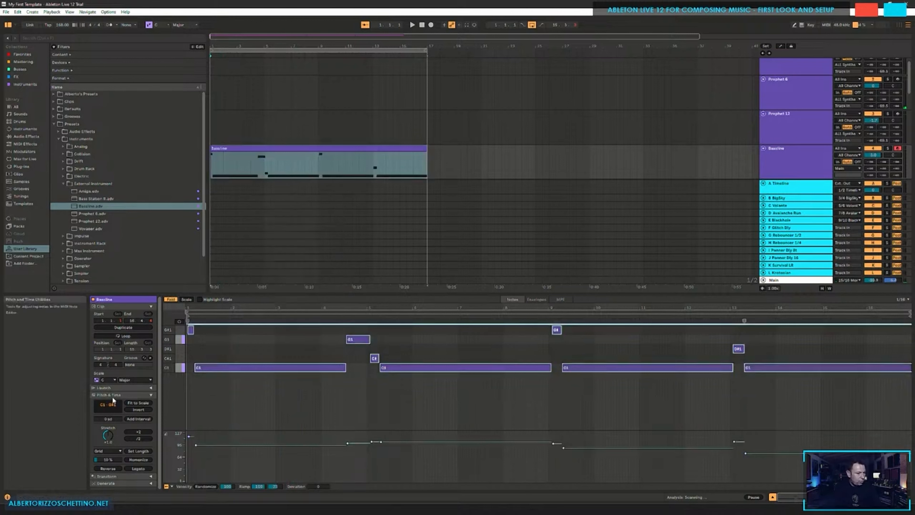
Step: Collapse the Pitch & Time section of the Bassline clip while keeping its Clip section expanded
left_click(152, 396)
left_click(151, 306)
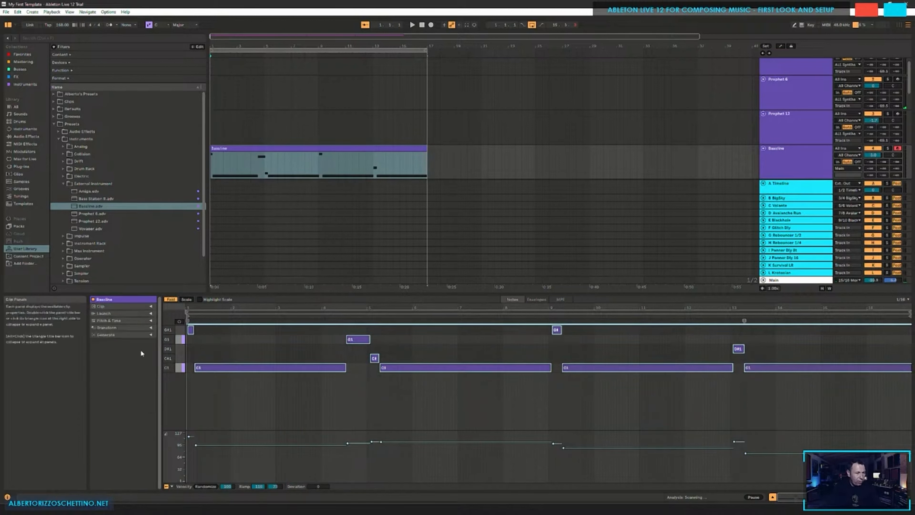
left_click(151, 306)
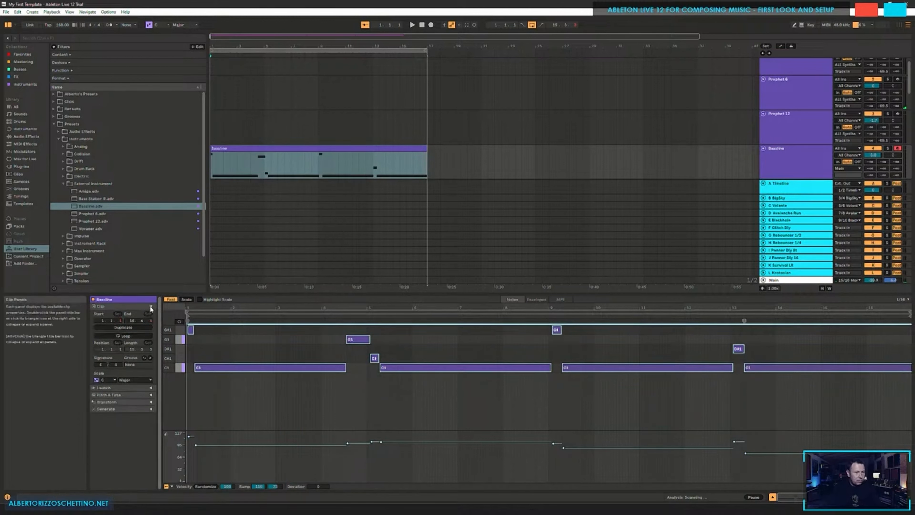
Step: Quantize the whole Bassline clip to a 1/16 grid with the Quantize transformation
left_click(185, 312)
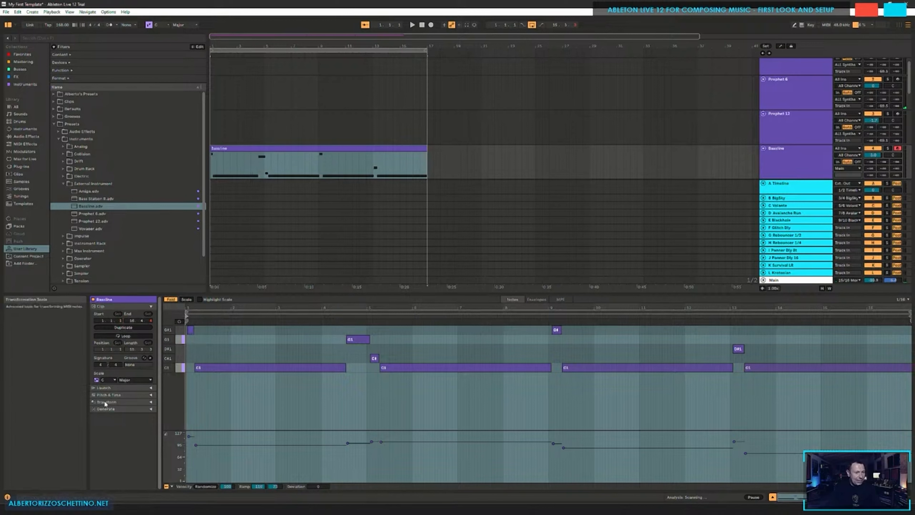
left_click(151, 402)
left_click(116, 410)
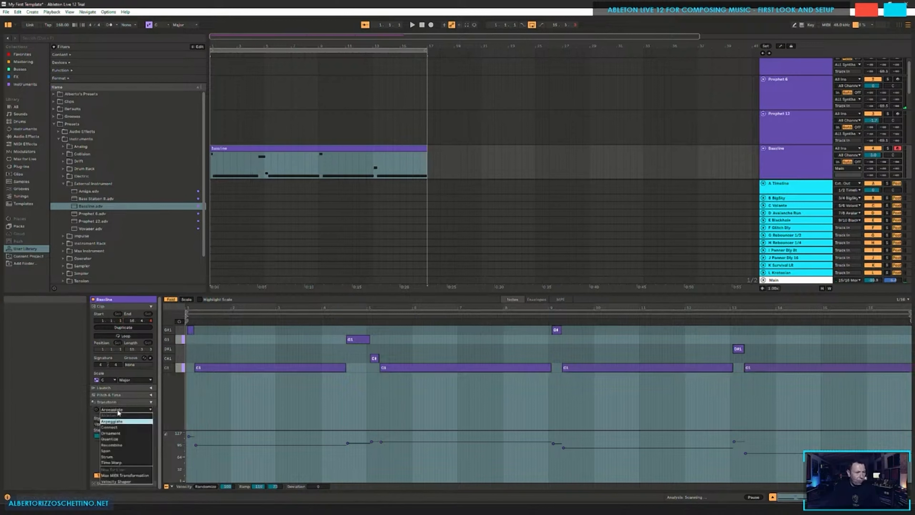
left_click(121, 441)
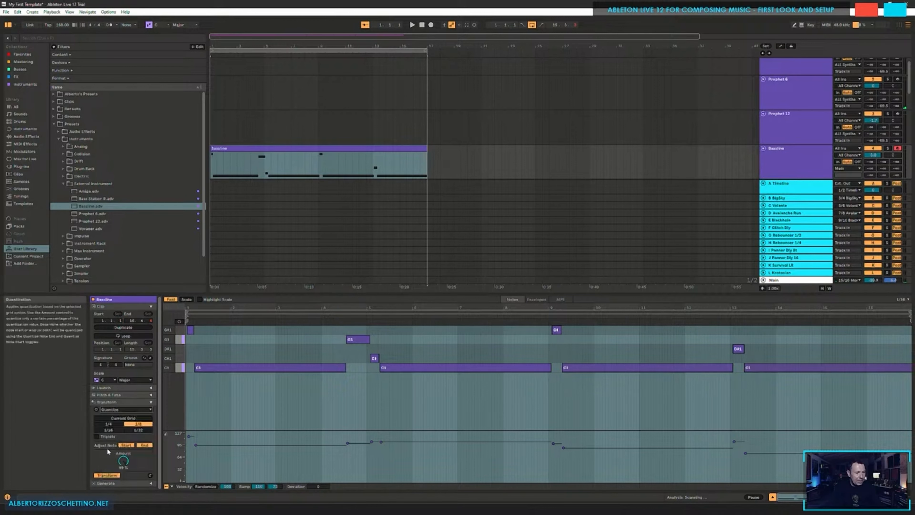
left_click(109, 430)
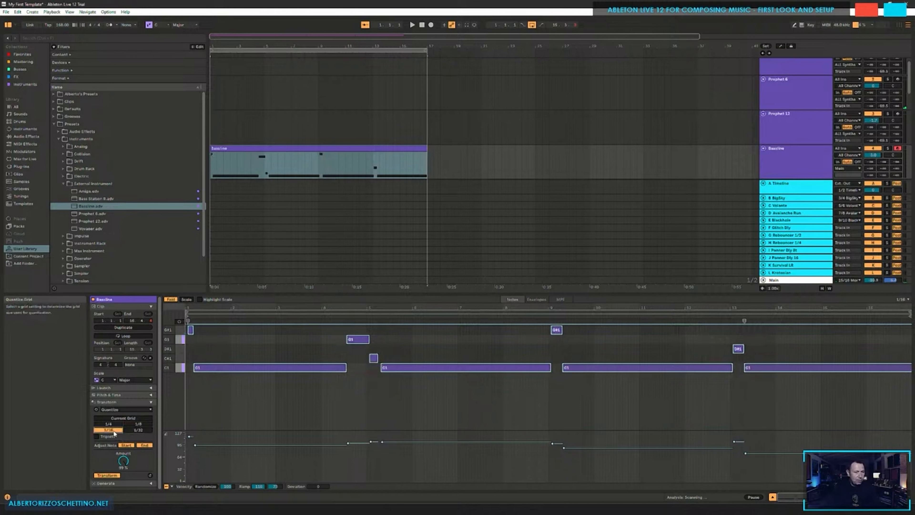
Step: Reset the Quantize settings to their defaults and shift all Bassline notes slightly earlier to the clip's start
left_click(121, 419)
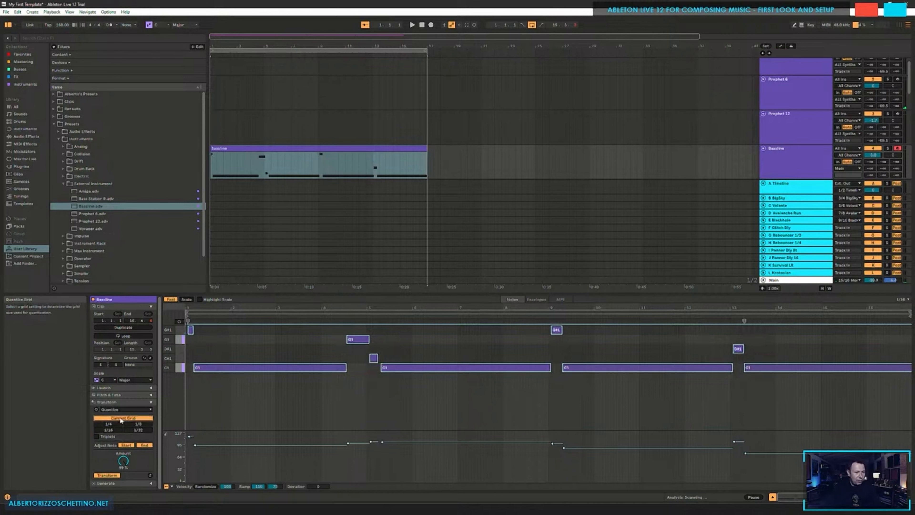
left_click(97, 410)
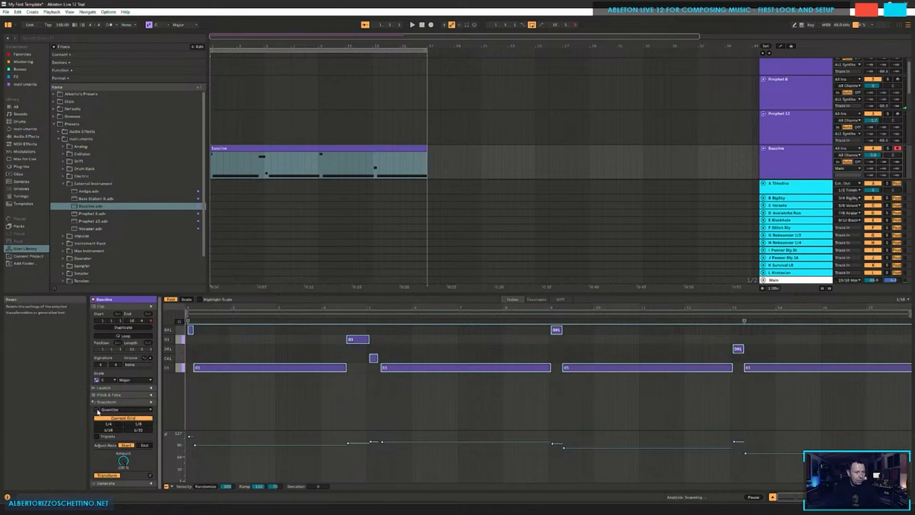
left_click(191, 331)
left_click_drag(191, 332, 188, 331)
left_click(201, 338)
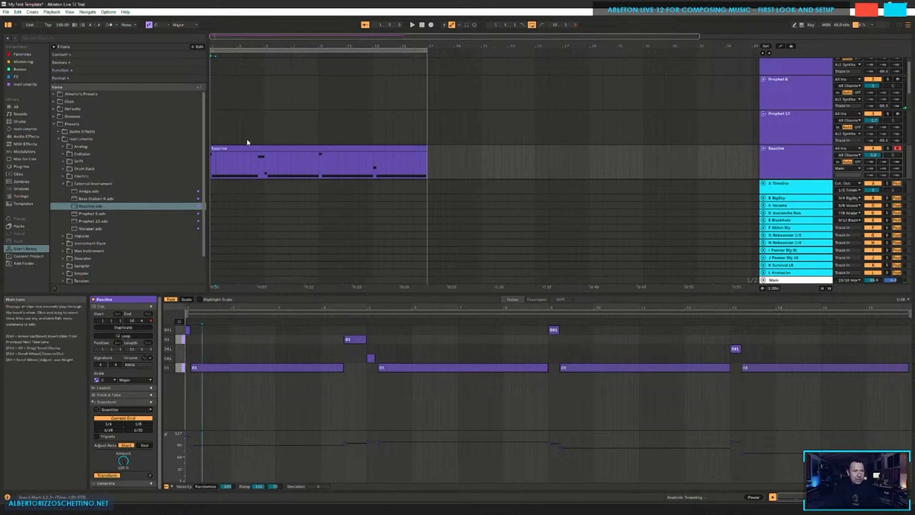
Step: Quantize both the starts and ends of the Bassline notes, trying a 1/16 grid and settling on 1/8
left_click(247, 148)
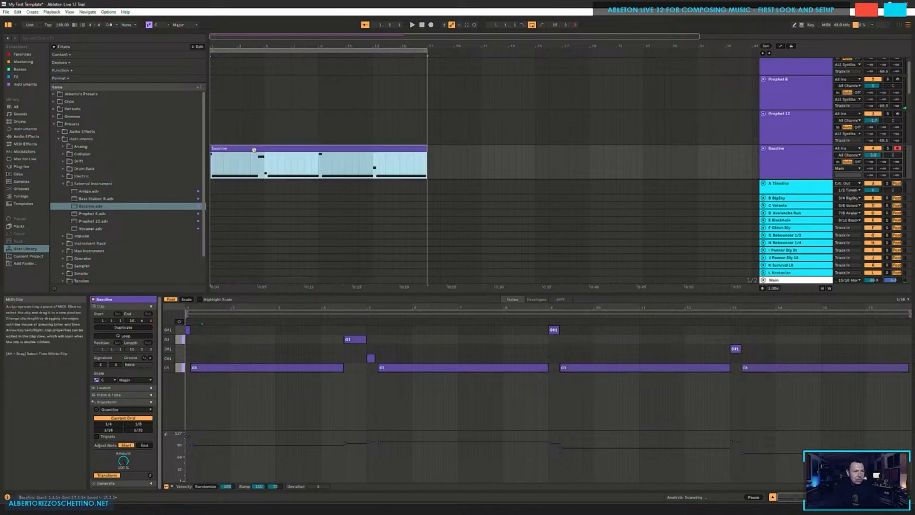
left_click(108, 430)
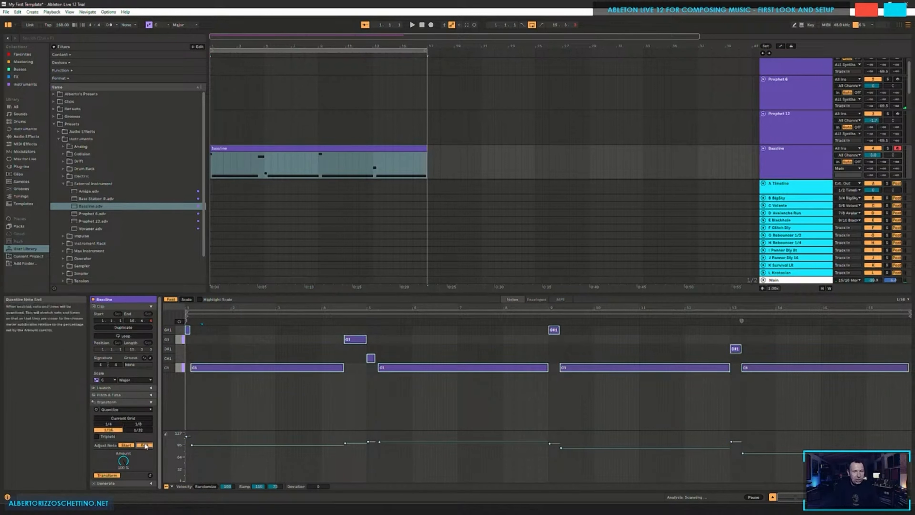
left_click(136, 424)
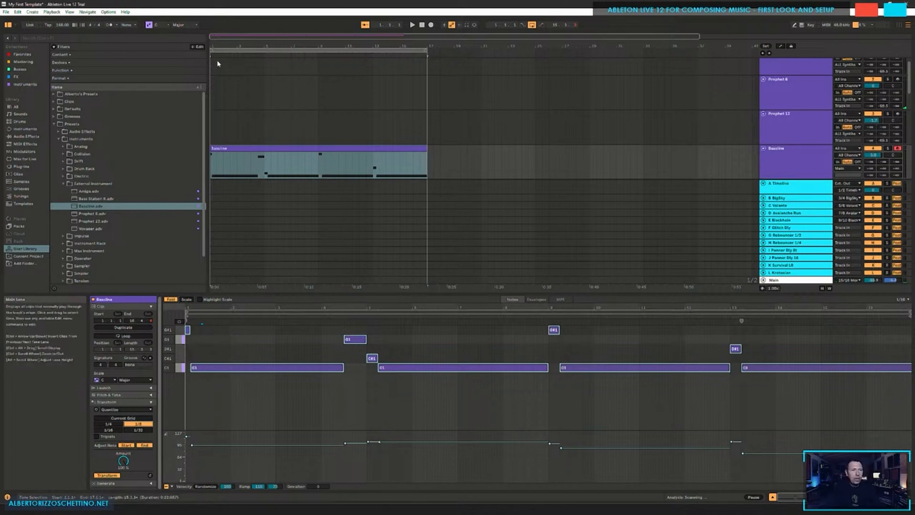
Step: Solo the Bassline track and play its clip from the beginning
left_click(220, 149)
key("space")
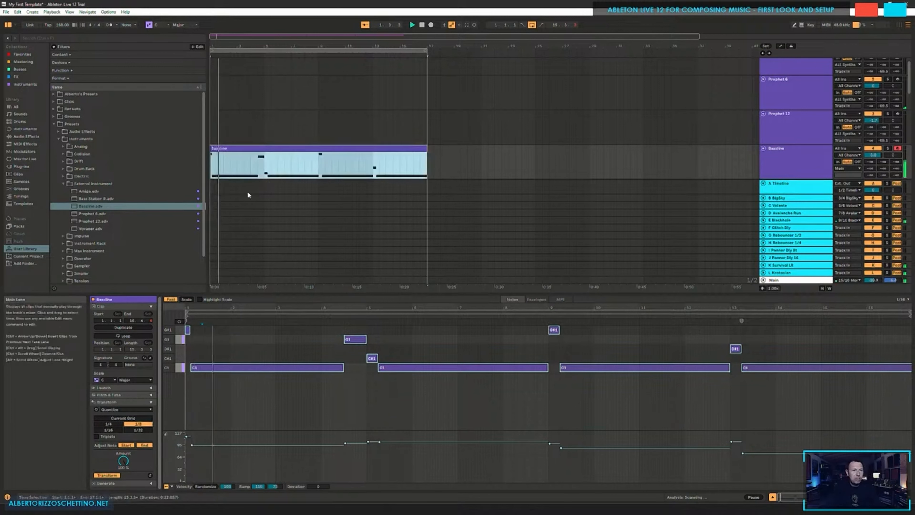
left_click(887, 148)
key("space")
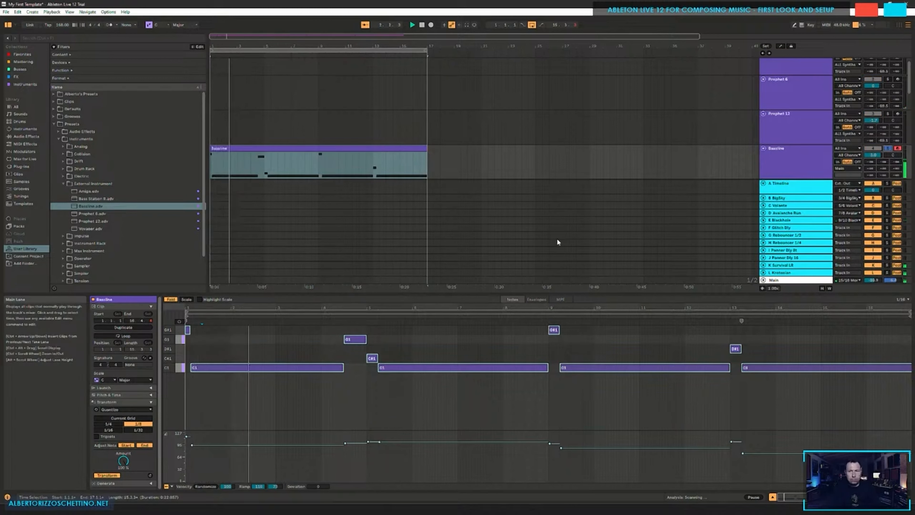
Step: Increase the Bassline track's height to show more of its sends, and toggle playback to hear it
scroll(804, 160, "down", 3)
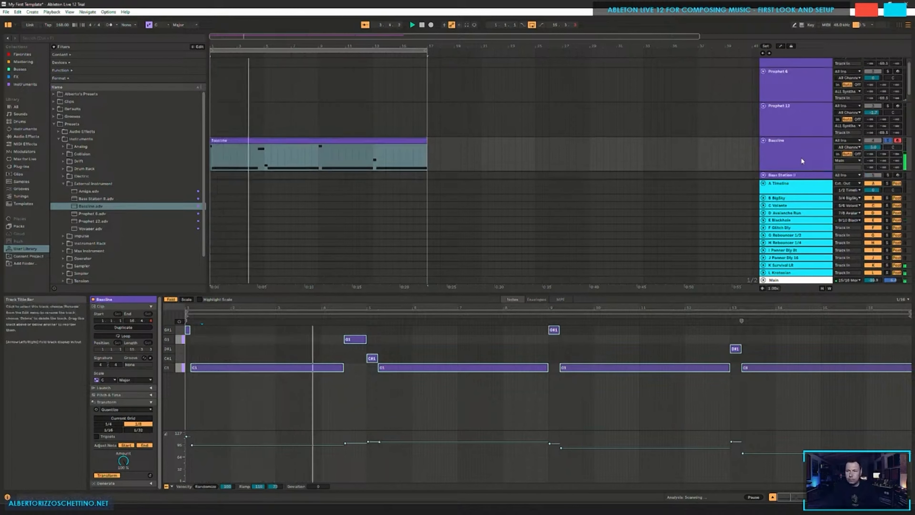
left_click(799, 151)
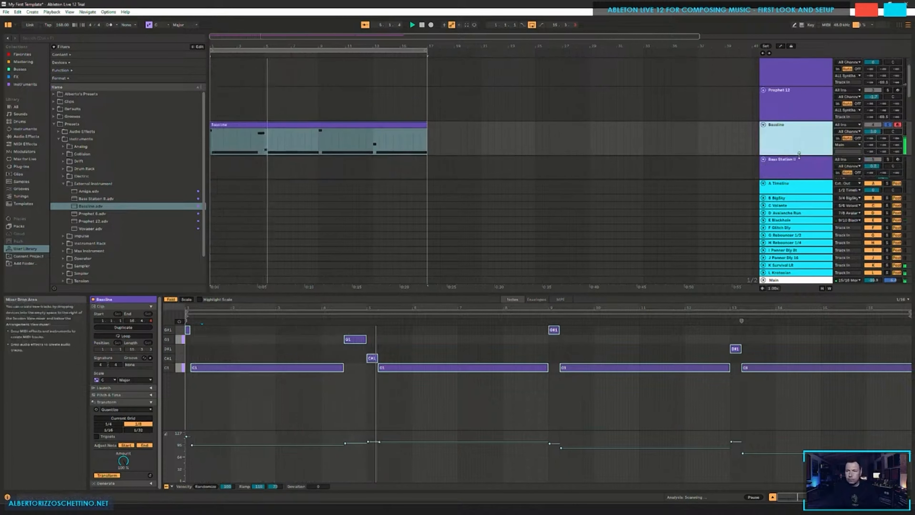
left_click_drag(799, 155, 798, 162)
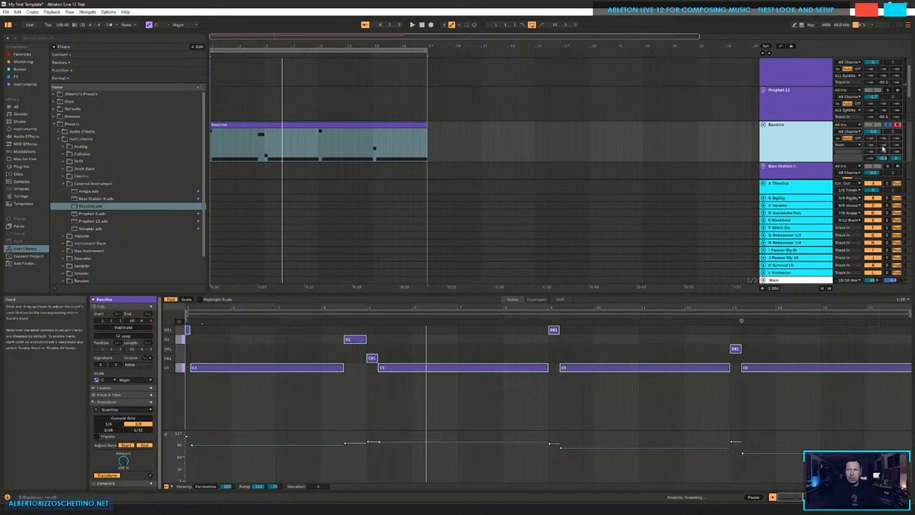
key("space")
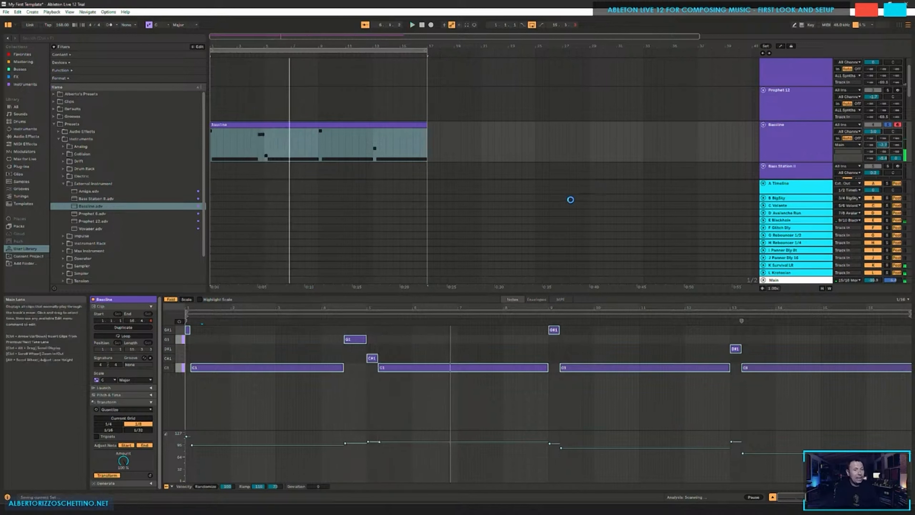
scroll(281, 199, "up", 5)
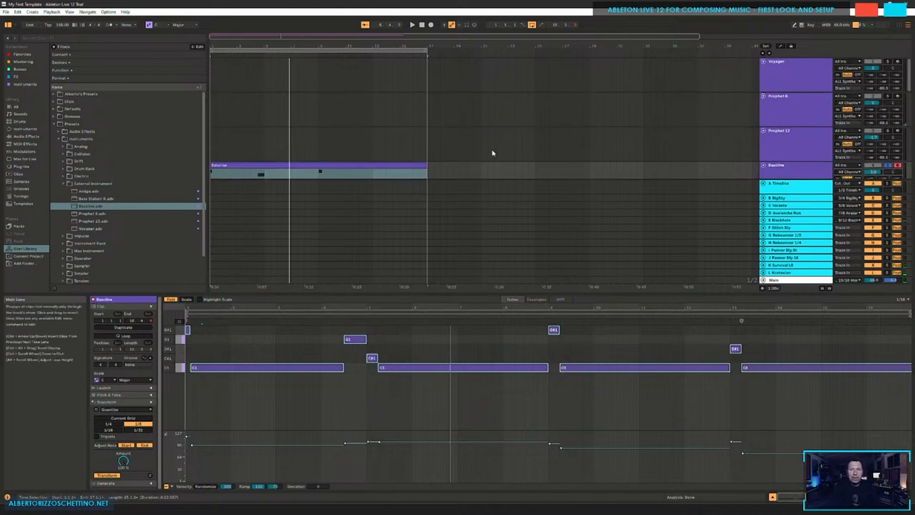
scroll(555, 173, "down", 2)
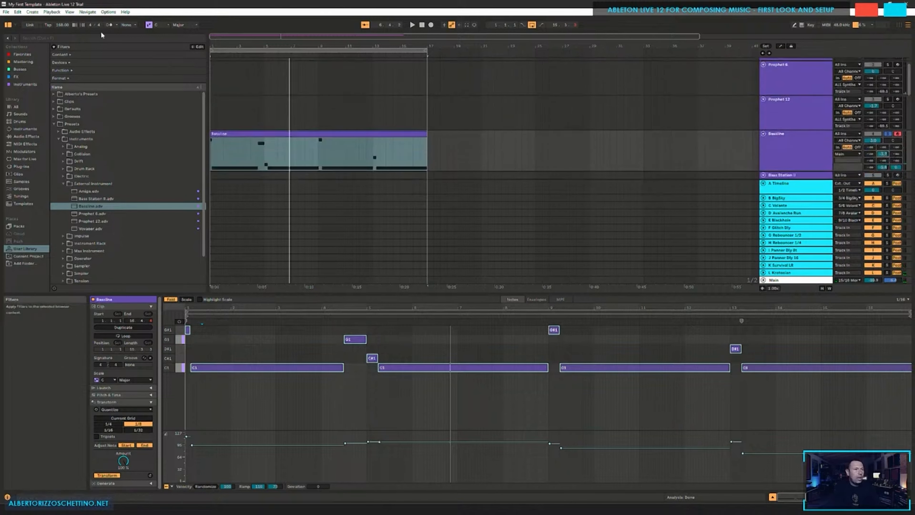
left_click(32, 12)
left_click(229, 263)
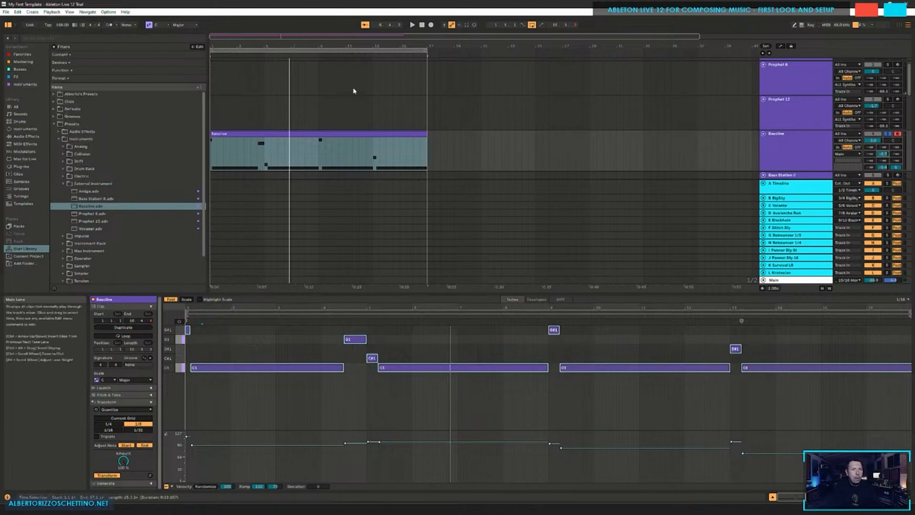
Step: Enlarge the arrangement area by shrinking the clip view, and reopen the Bassline clip in the reduced view
left_click_drag(421, 293, 421, 465)
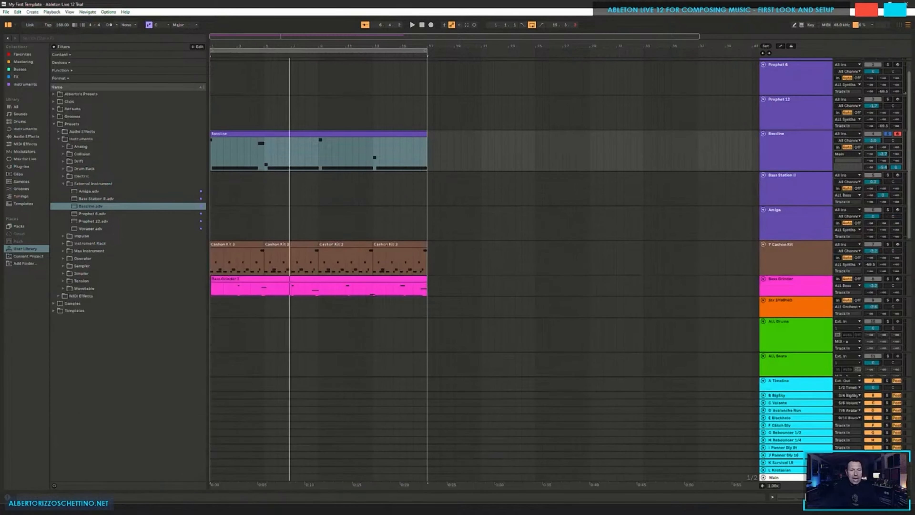
scroll(317, 209, "up", 2)
double_click(277, 186)
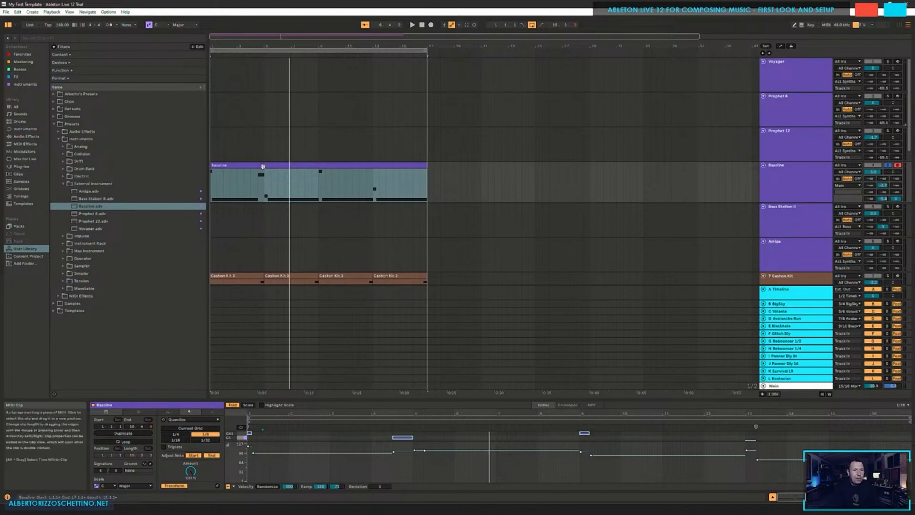
scroll(263, 172, "down", 5)
scroll(299, 215, "up", 5)
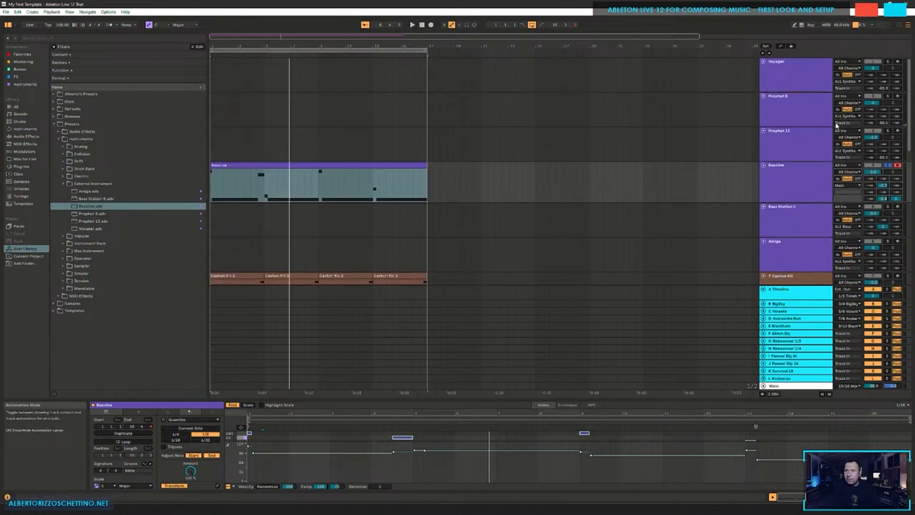
Step: Optimize the arrangement height so the tracks fit in view, and start playback from the beginning
left_click(822, 394)
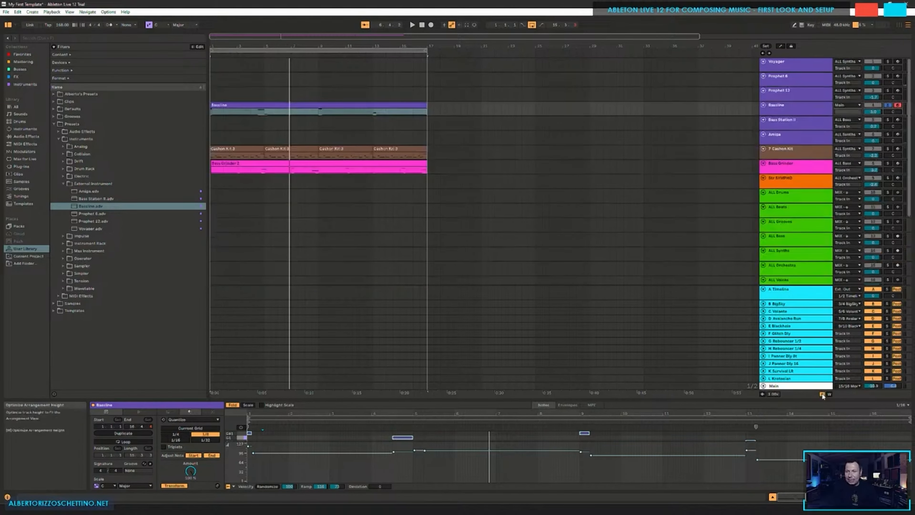
left_click(822, 395)
left_click(822, 395)
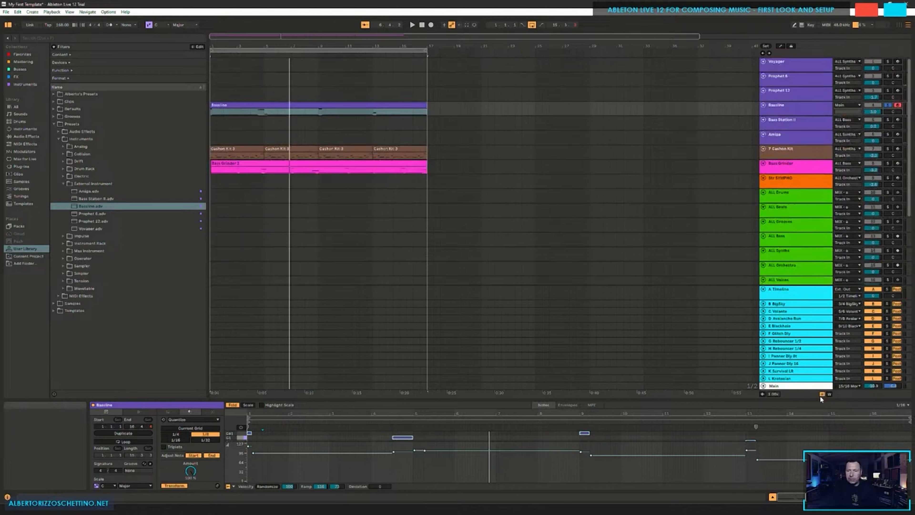
left_click(828, 394)
left_click(828, 394)
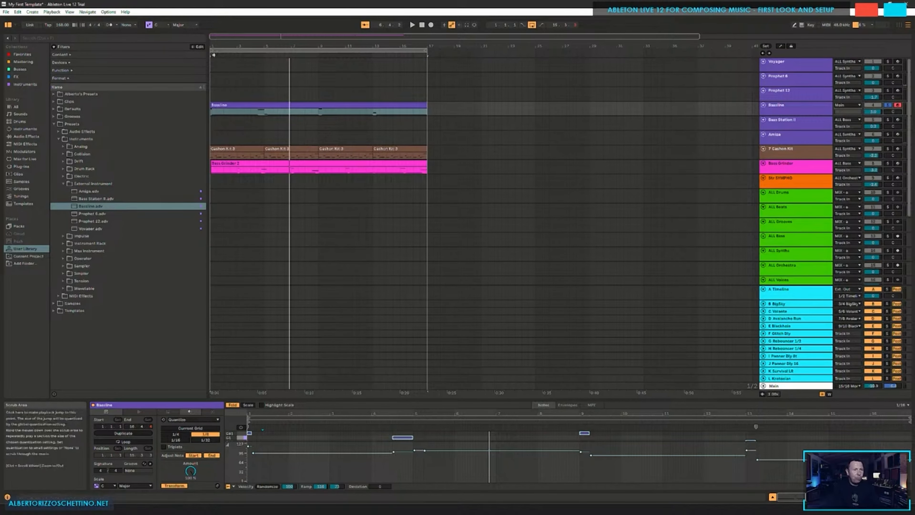
left_click(213, 55)
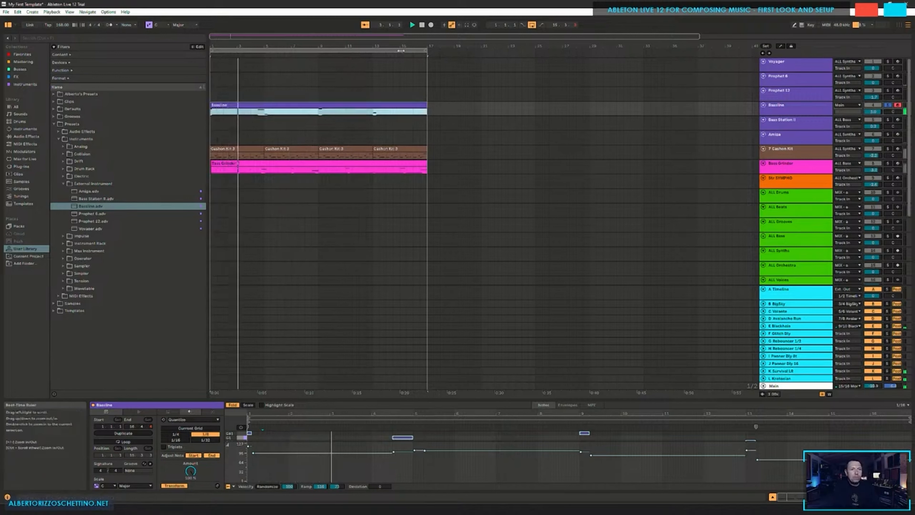
Step: Unsolo the Bassline track to hear it with the full mix, and save the set
left_click(888, 105)
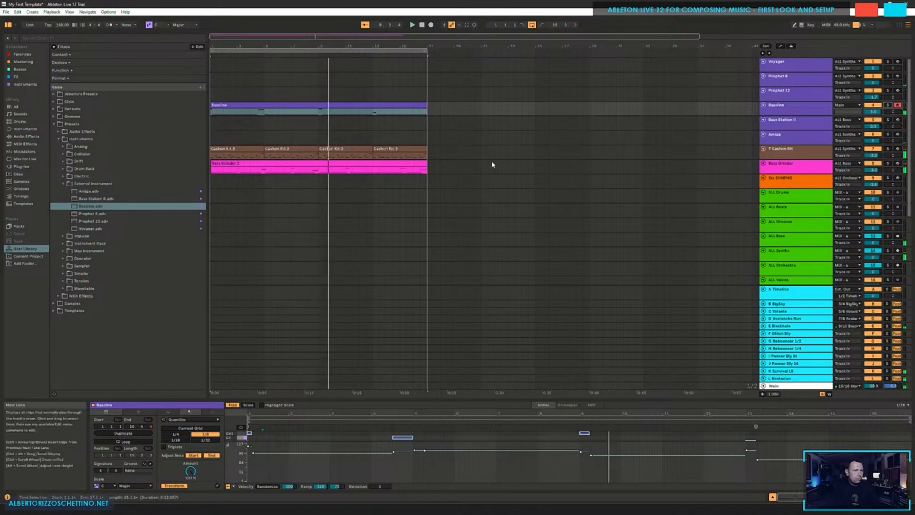
key("ctrl+s")
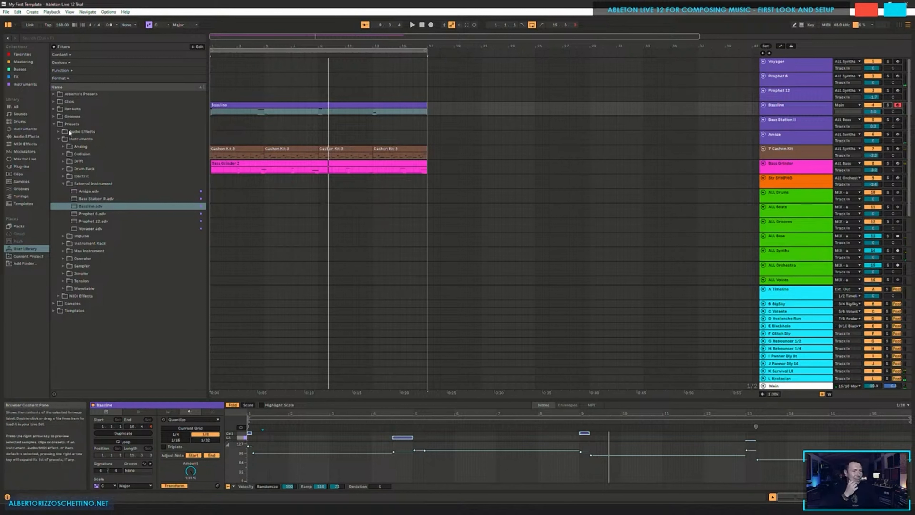
Step: Collapse the user library folders, search the whole library for "voices" to look over the presets, and clear the search
left_click(52, 121)
left_click(53, 116)
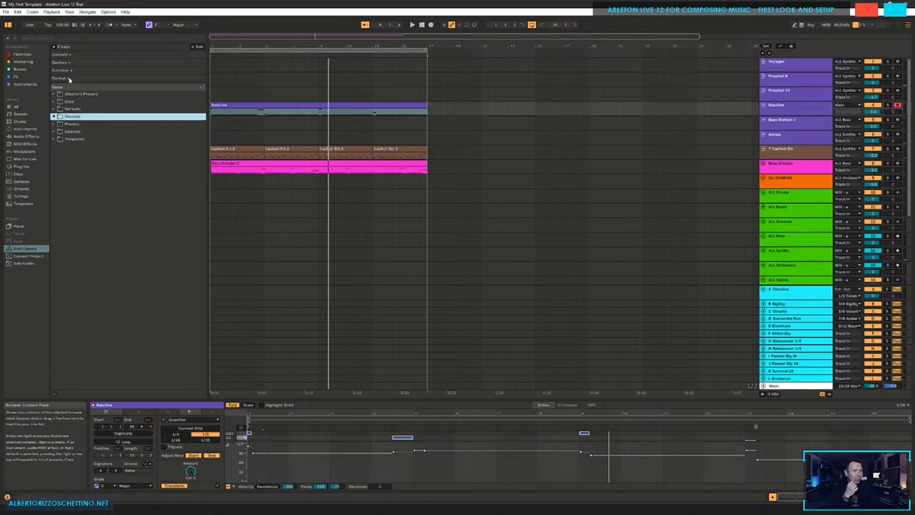
left_click(17, 107)
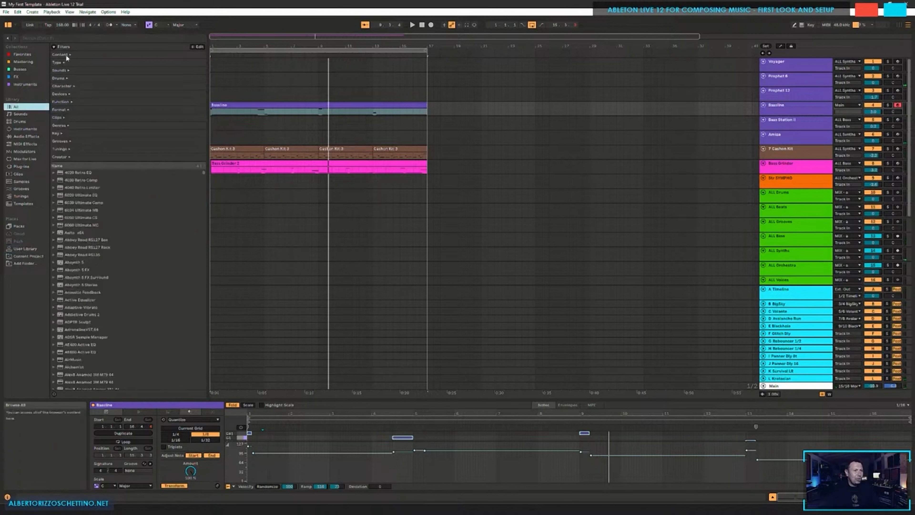
left_click(63, 41)
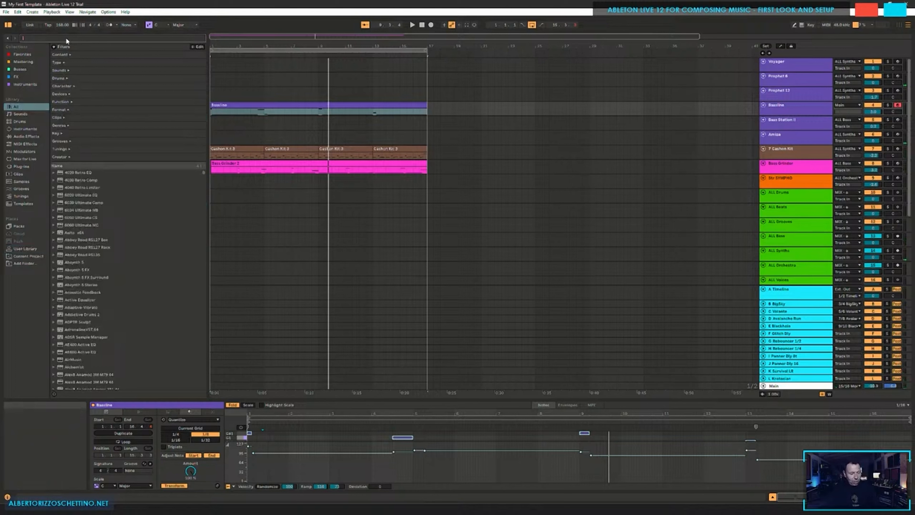
type("voices")
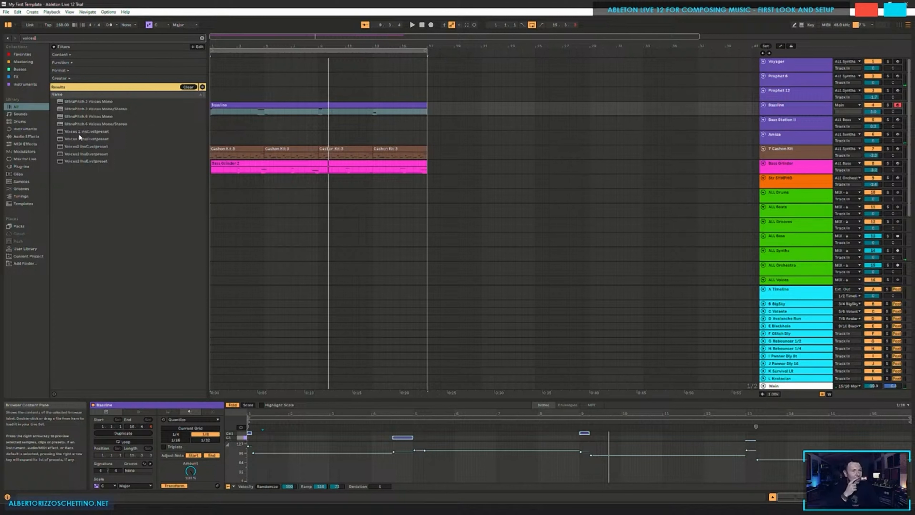
left_click(100, 132)
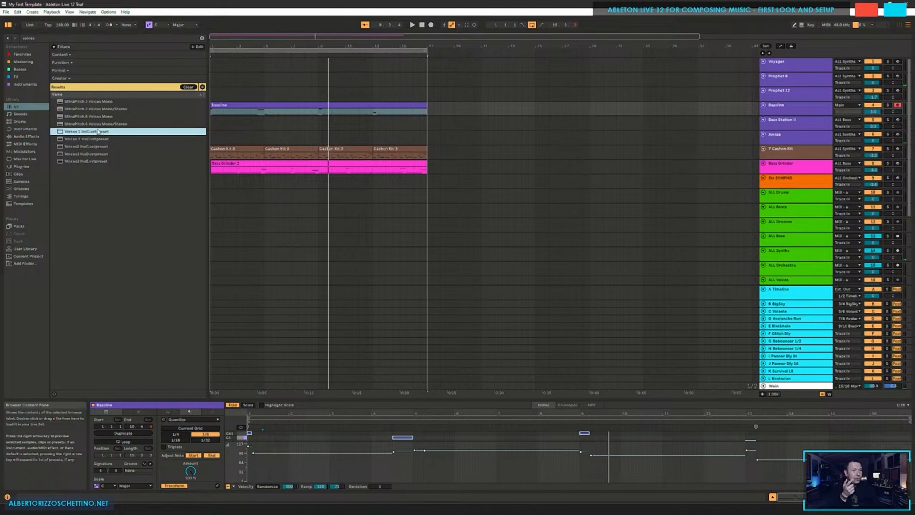
left_click(201, 38)
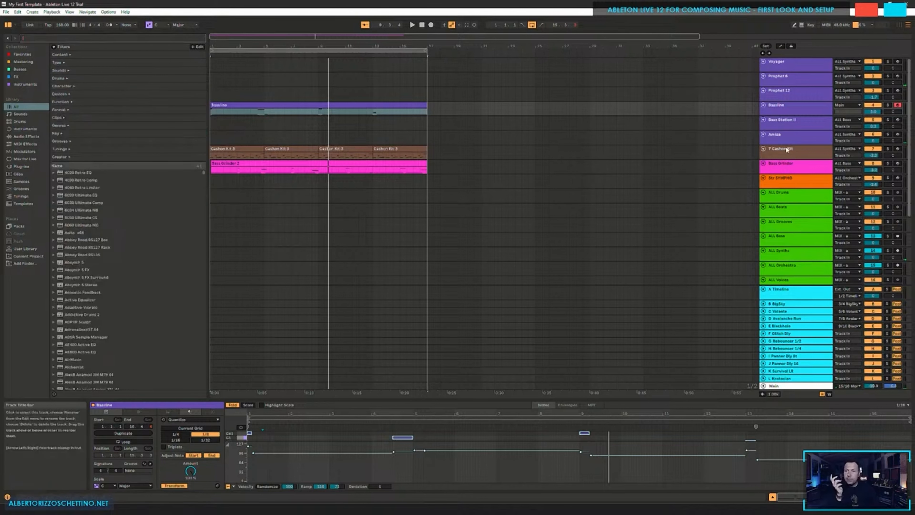
Step: Switch to Session View and hide the return tracks so that the ALL bus tracks can be inspected
left_click(789, 151)
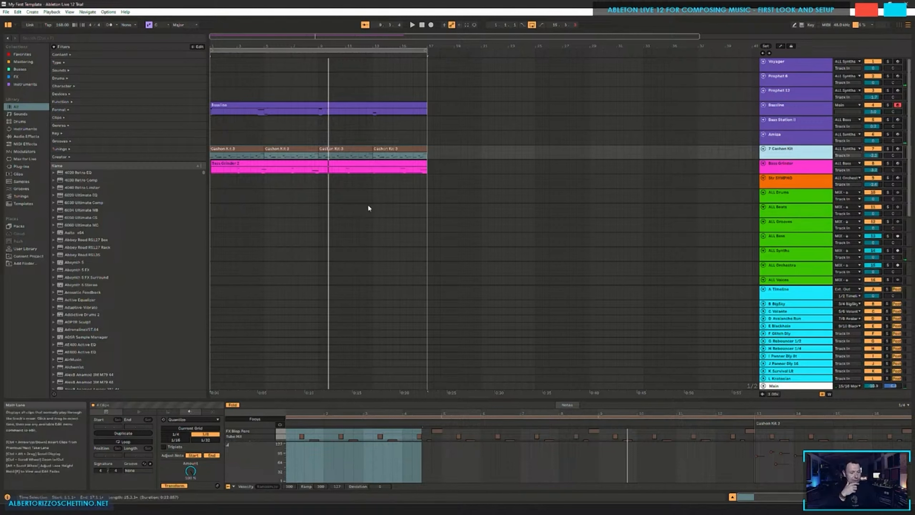
key("Tab")
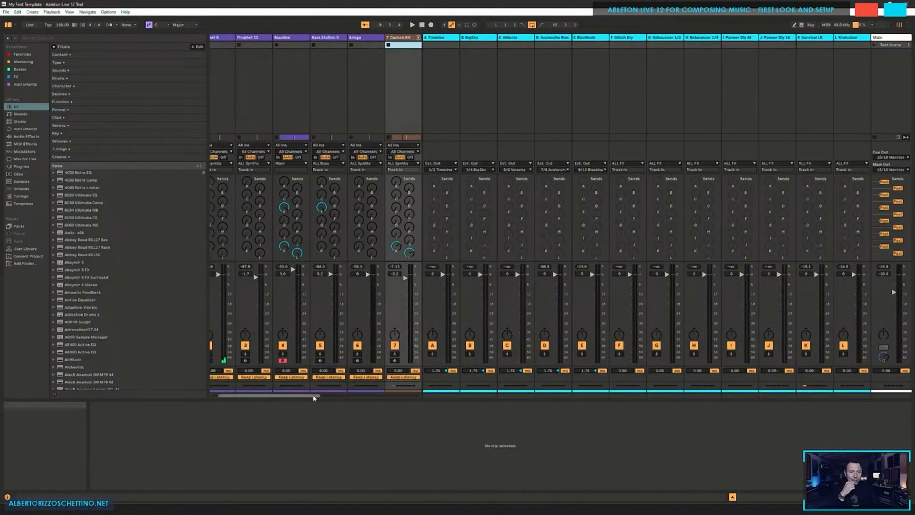
left_click_drag(313, 395, 291, 392)
key("ctrl+alt+r")
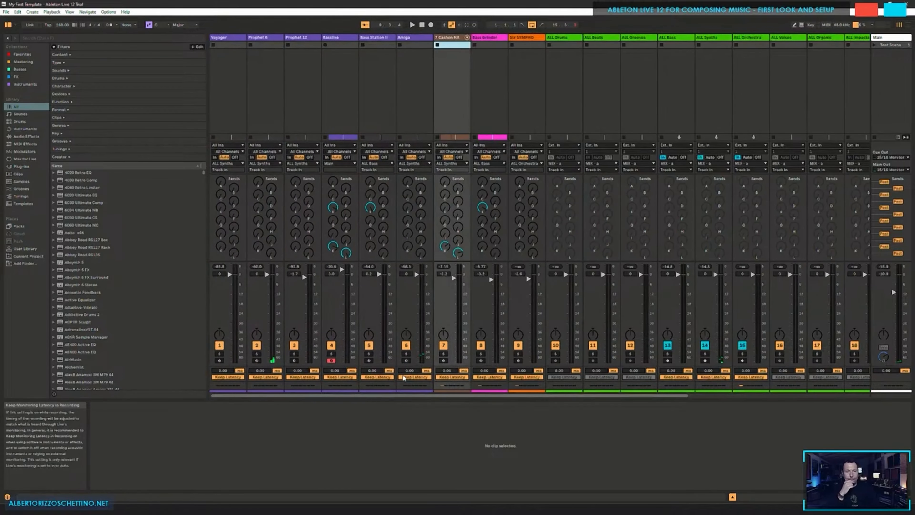
left_click_drag(458, 395, 572, 394)
left_click(402, 85)
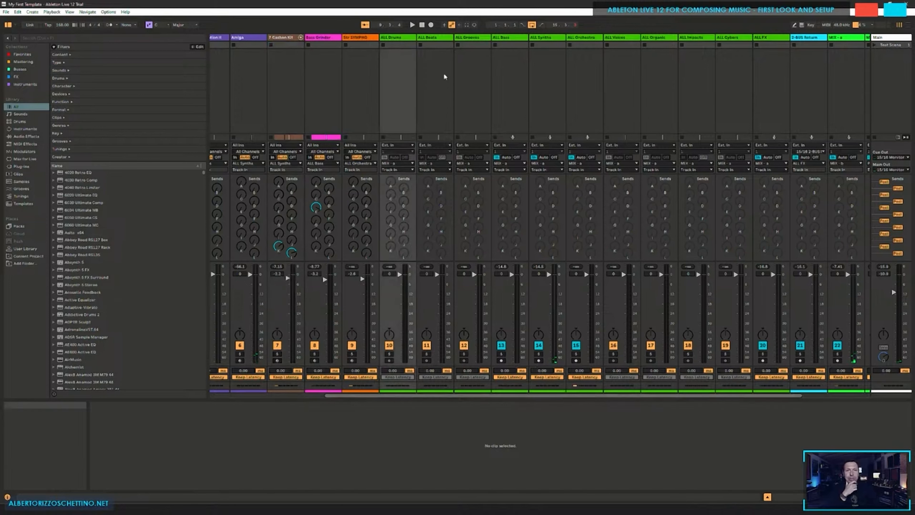
left_click(544, 76)
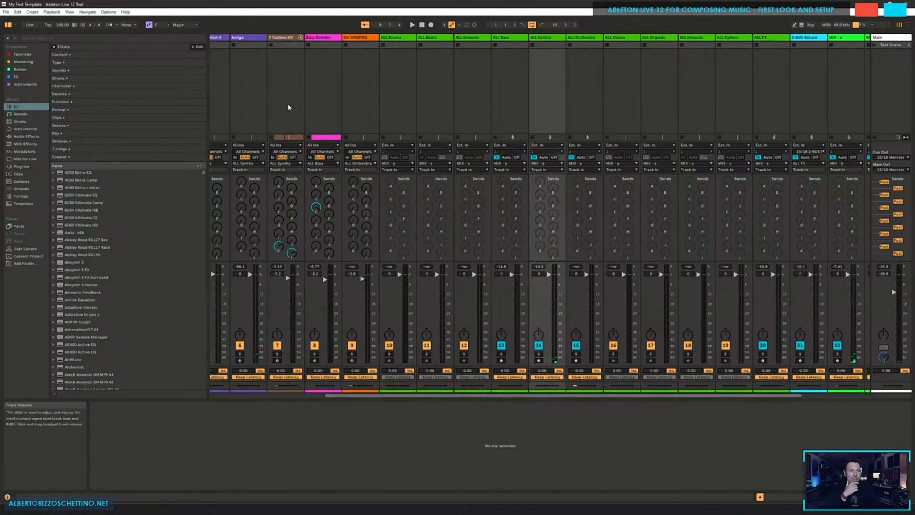
Step: Route the output of drum kit track 7 to ALL Drums, and play the set with the ALL Drums bus selected
left_click(288, 169)
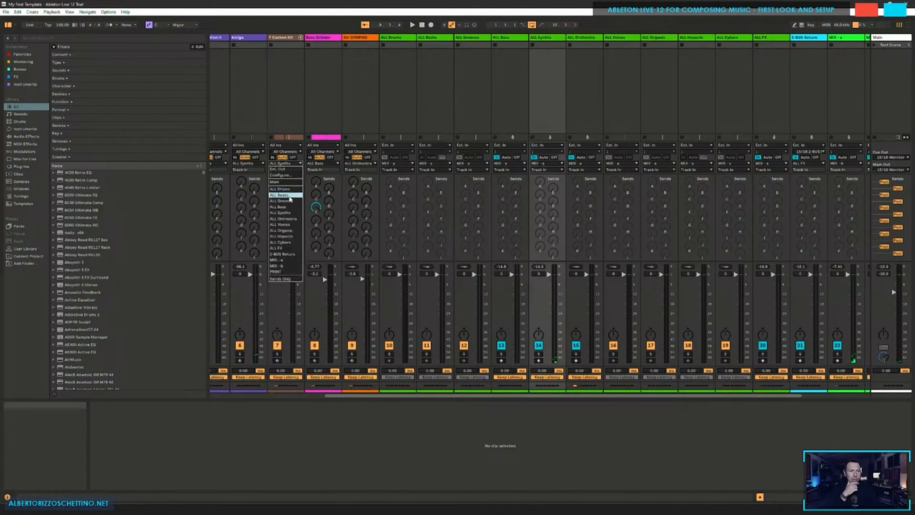
left_click(286, 220)
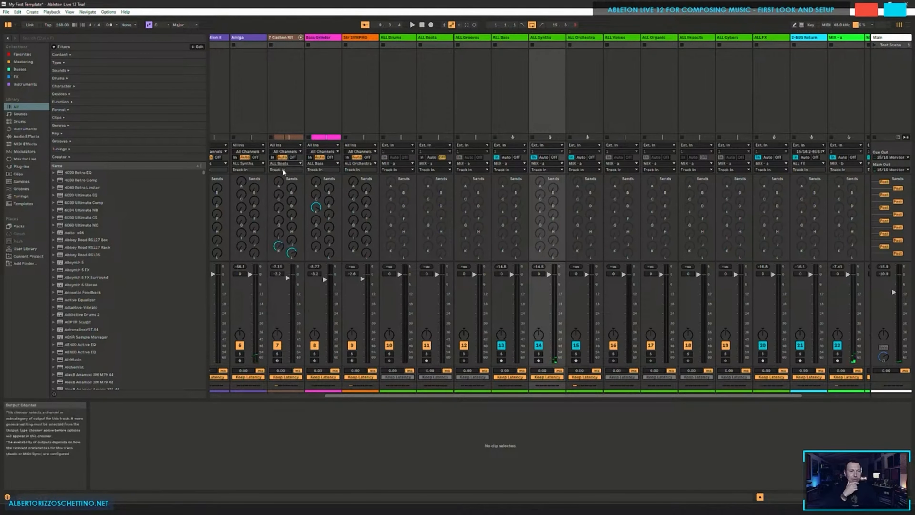
left_click_drag(363, 398, 314, 391)
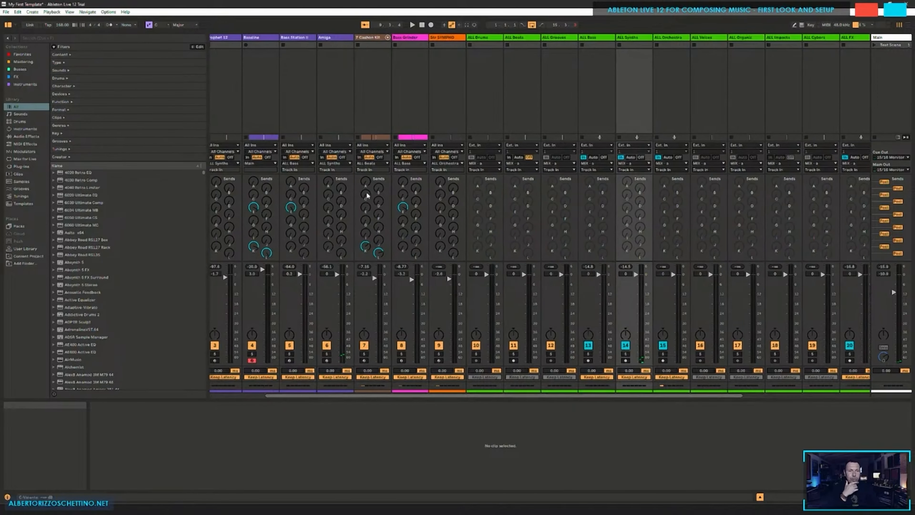
left_click(358, 164)
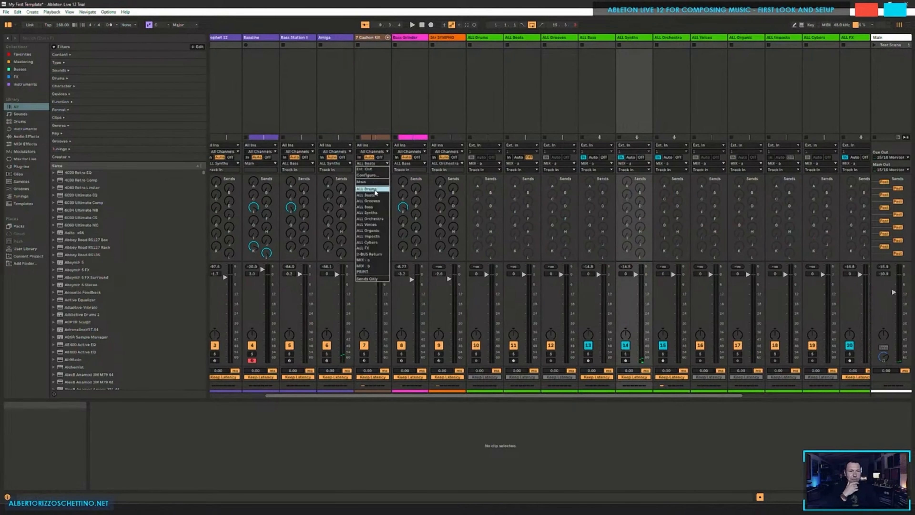
left_click(371, 188)
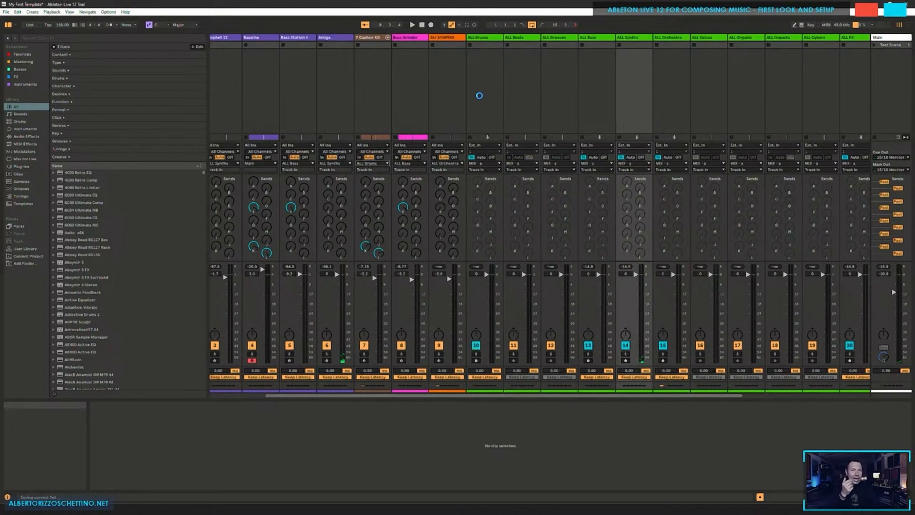
left_click(484, 83)
key("space")
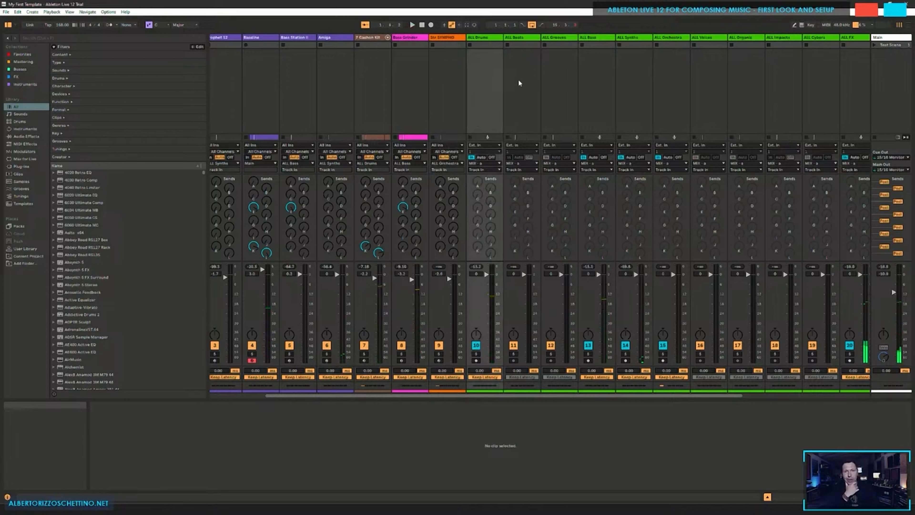
Step: Find Pro-C 2 in the browser and add it at the end of the ALL Synths bus's device chain
left_click(639, 64)
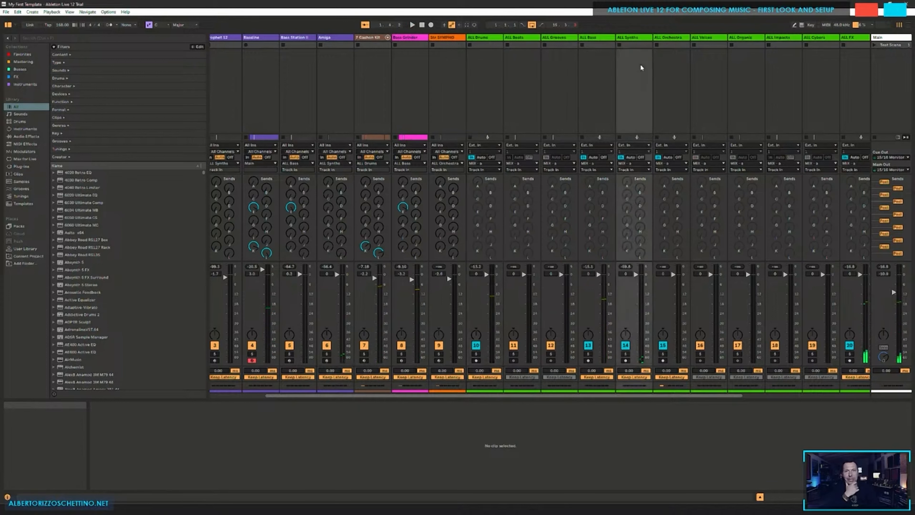
left_click(636, 65)
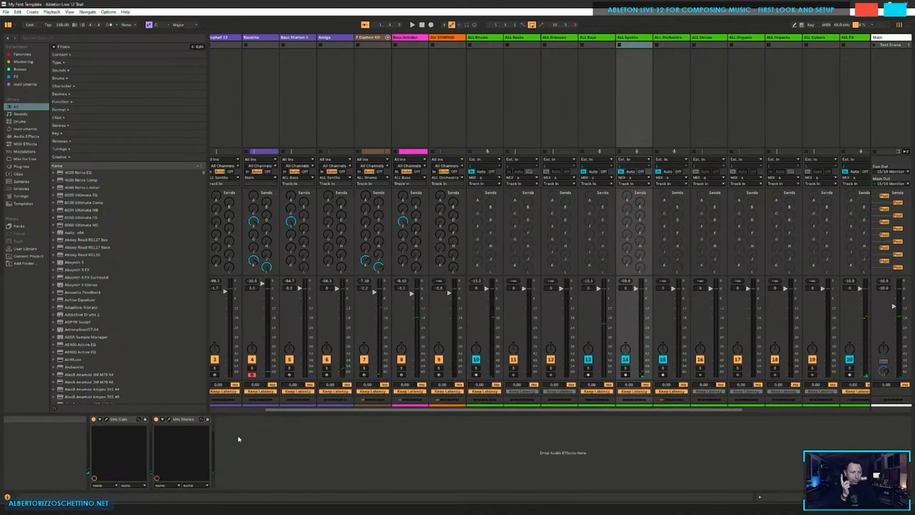
key("ctrl+f")
type("pro-q")
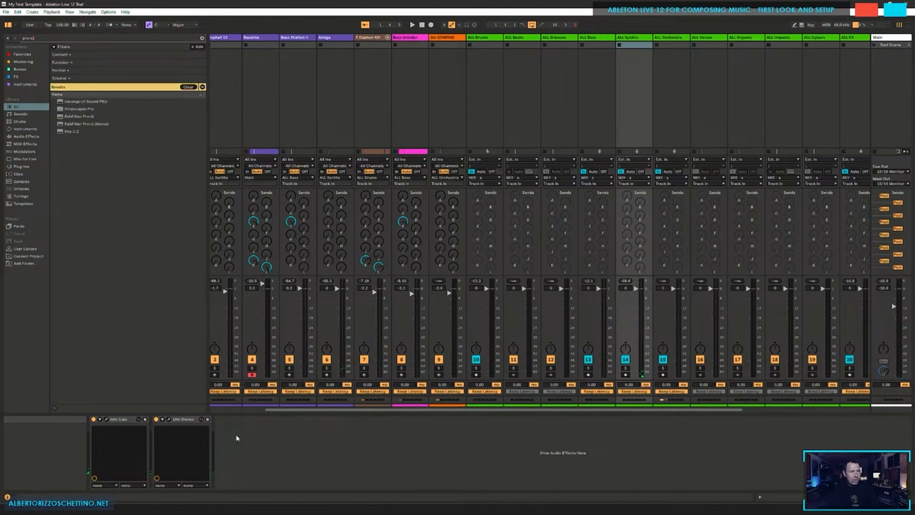
left_click_drag(75, 134, 258, 462)
left_click_drag(433, 152, 484, 93)
Step: Load the Scoring Template - ALL Synths preset in Pro-C 2 and set its sidechain source to ALL Drums
left_click(577, 105)
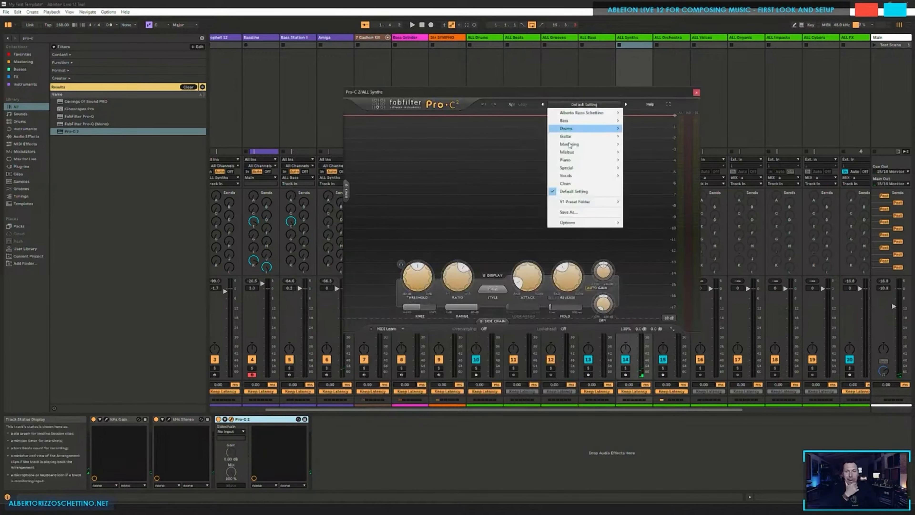
mouse_move(586, 112)
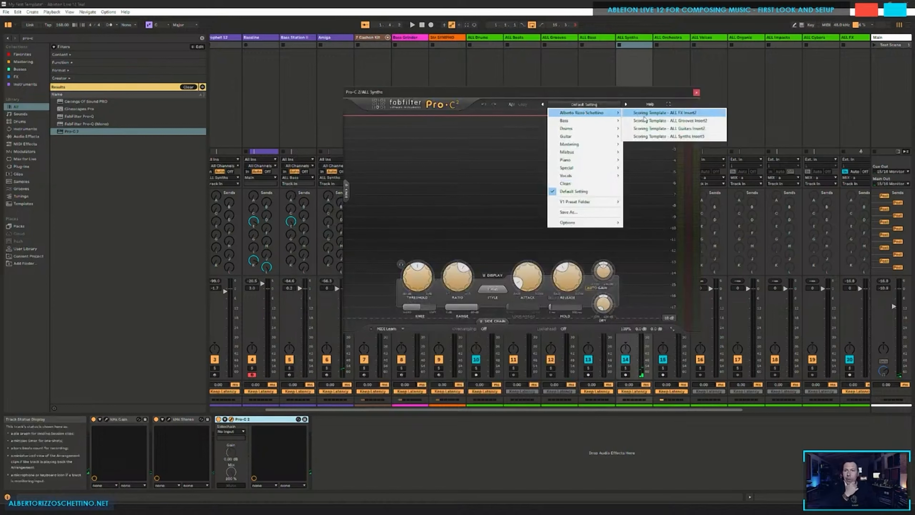
left_click(648, 137)
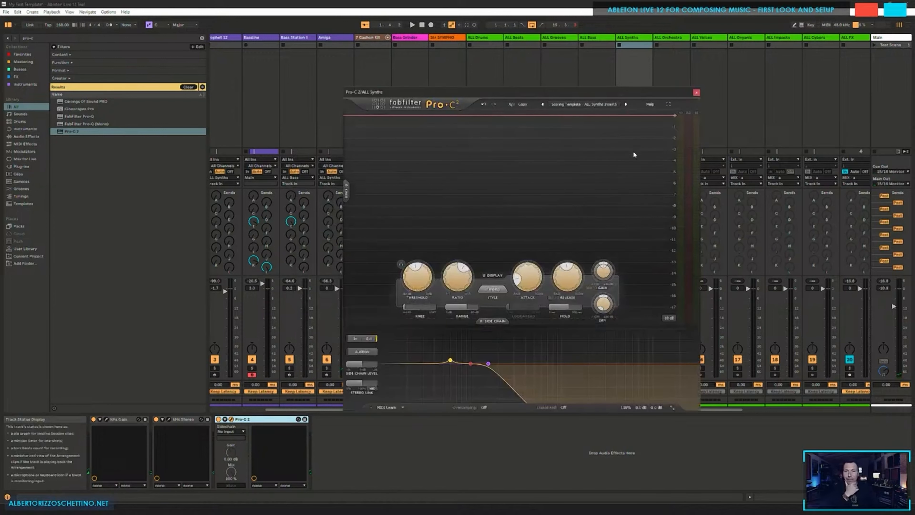
left_click(696, 93)
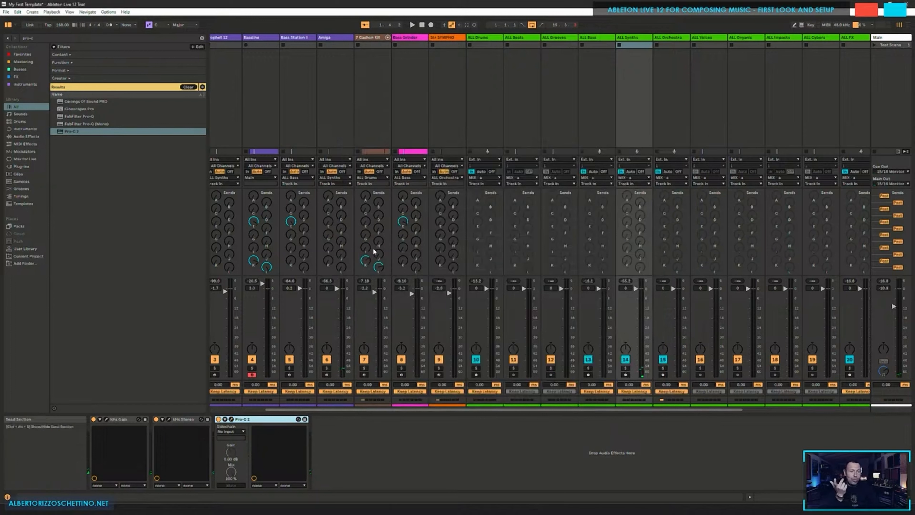
left_click(231, 431)
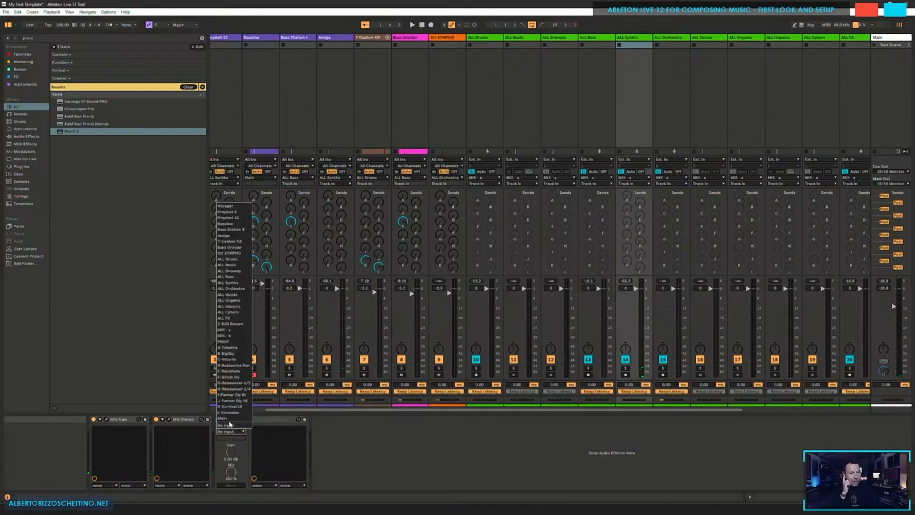
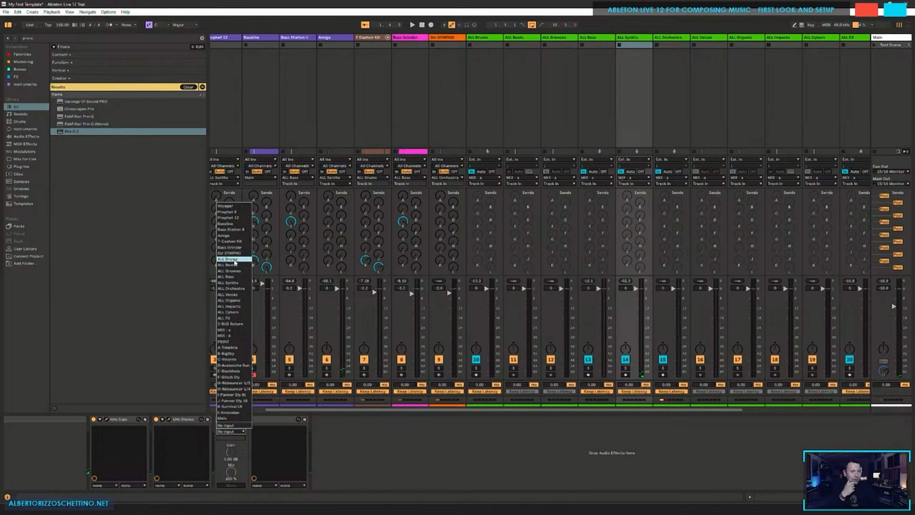
left_click(234, 260)
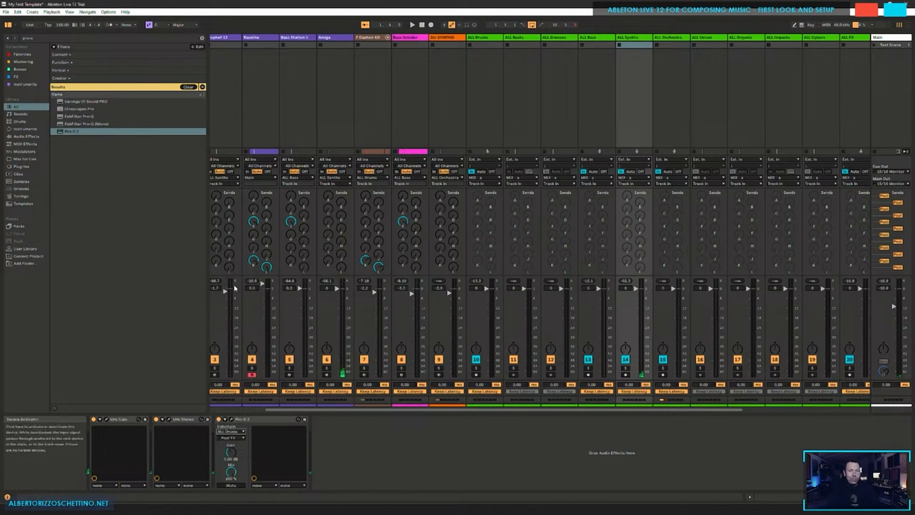
Step: Solo the ALL Synths bus, play the set to check which tracks feed it, and unsolo it
left_click(625, 368)
key("space")
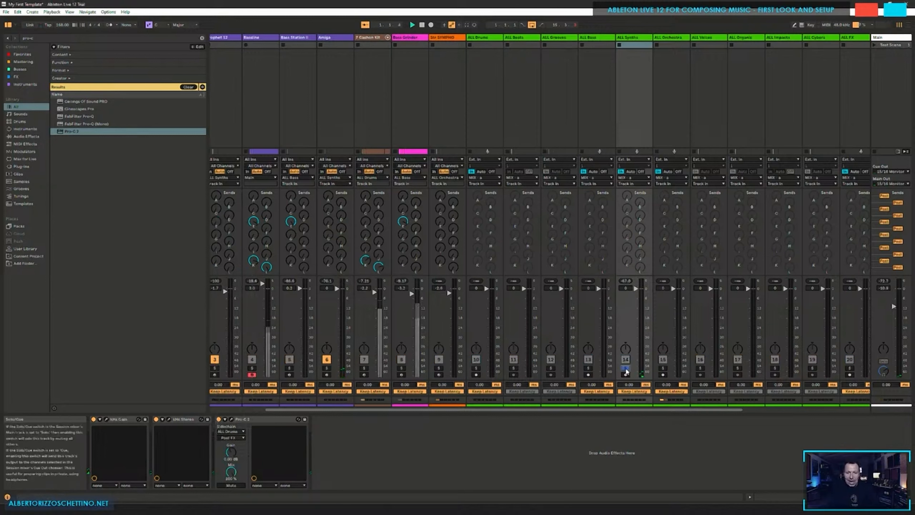
left_click(625, 368)
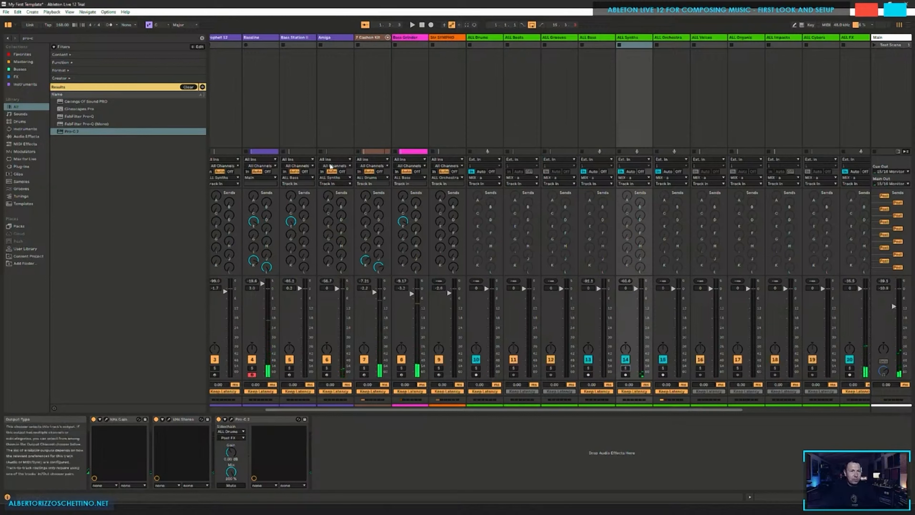
Step: Route the Bassline track's output to ALL Synths and save the set
left_click(333, 114)
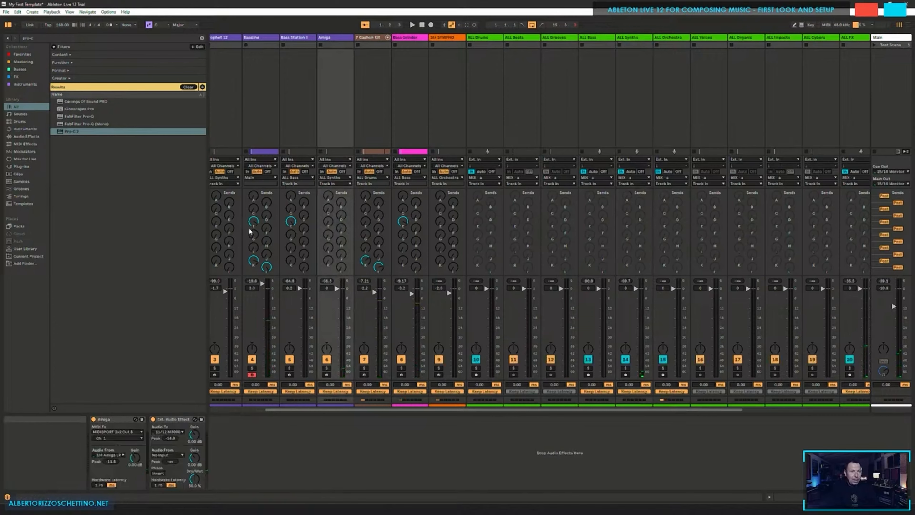
left_click(231, 119)
left_click_drag(267, 410, 231, 400)
left_click(334, 97)
left_click(327, 177)
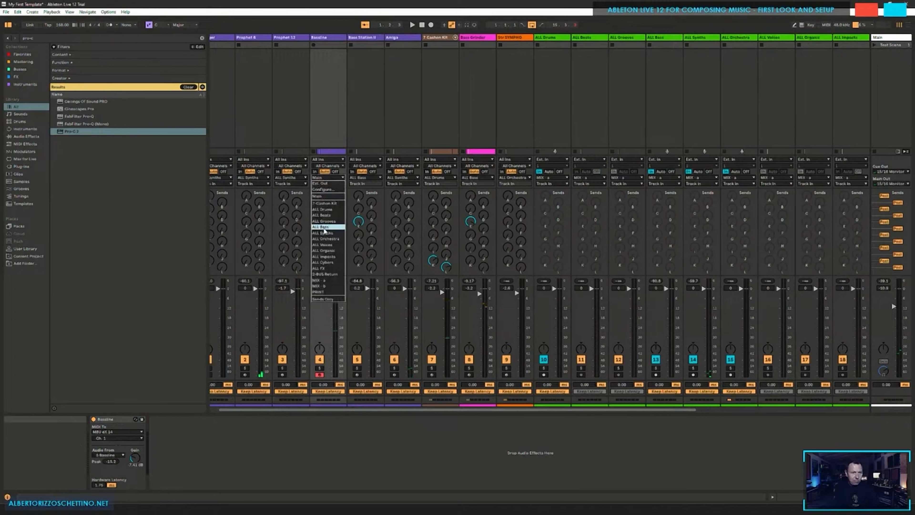
left_click(324, 233)
key("ctrl+s")
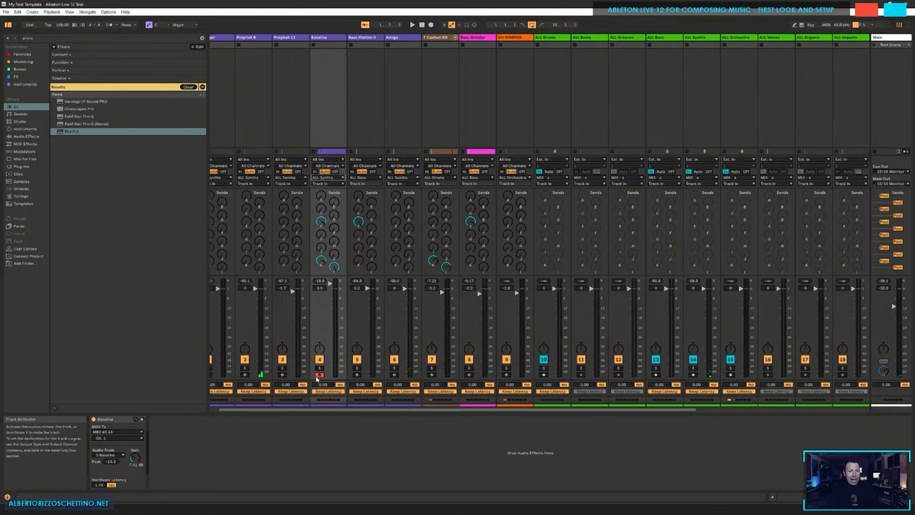
Step: Solo the Bassline track and play it through the ALL Synths bus
left_click(319, 368)
key("space")
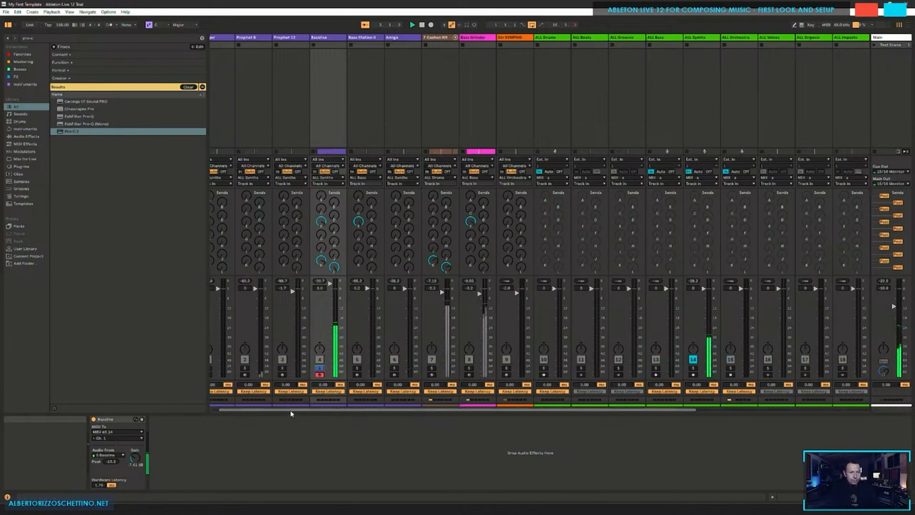
Step: Unsolo the Bassline track, select the drum kit track and play the whole set to check the bus signals
left_click_drag(292, 411, 218, 410)
left_click(331, 368)
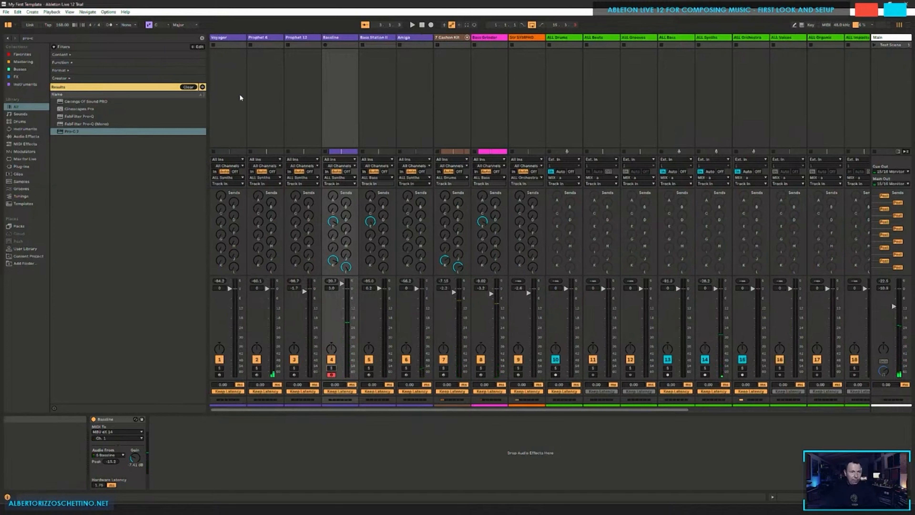
left_click(460, 92)
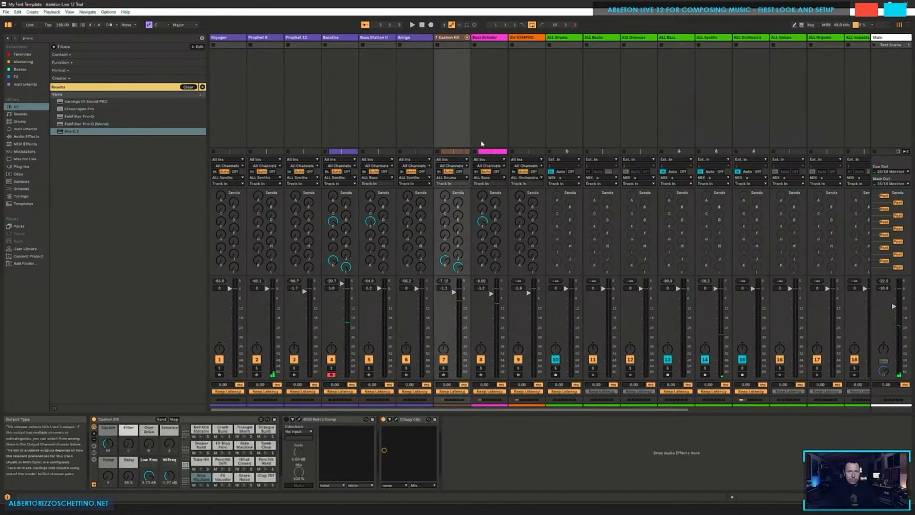
left_click(520, 97)
left_click(439, 206)
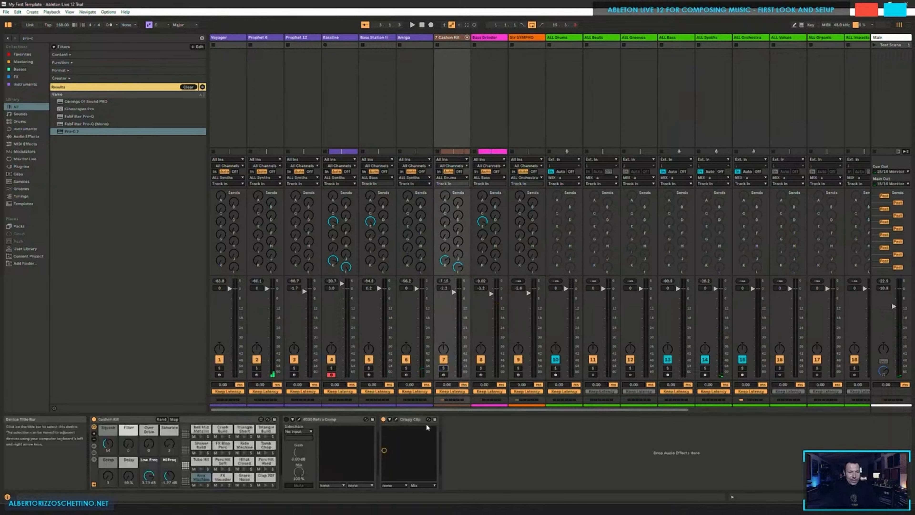
key("space")
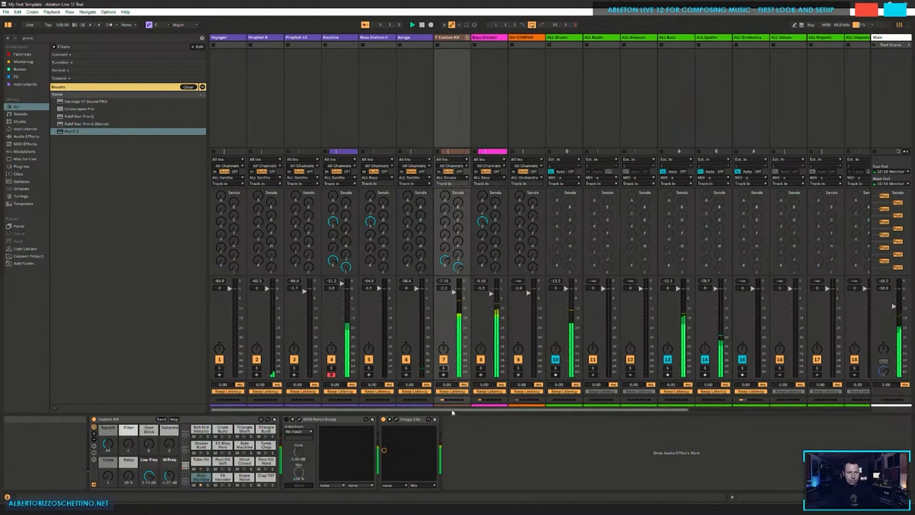
left_click_drag(451, 409, 501, 408)
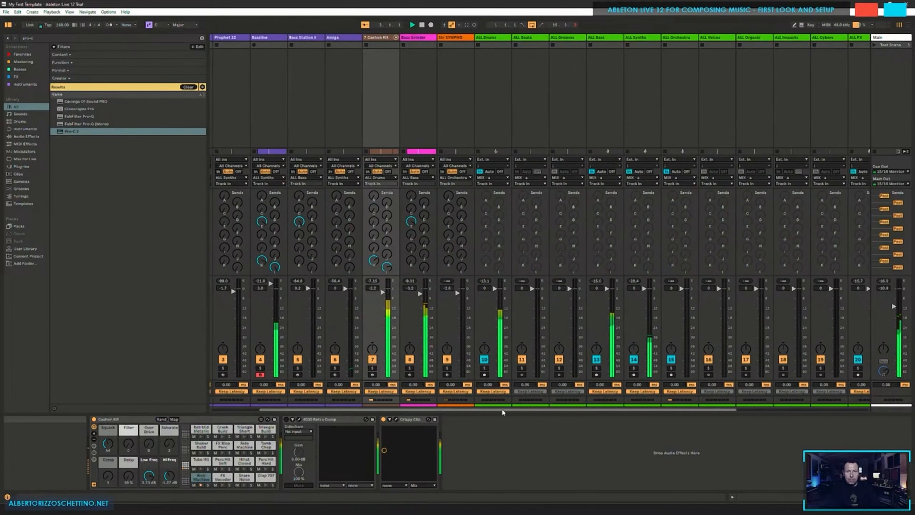
Step: Set the sidechain tap point of Pro-C 2 on ALL Synths to Post Mixer and play the set to check the compression
left_click(639, 138)
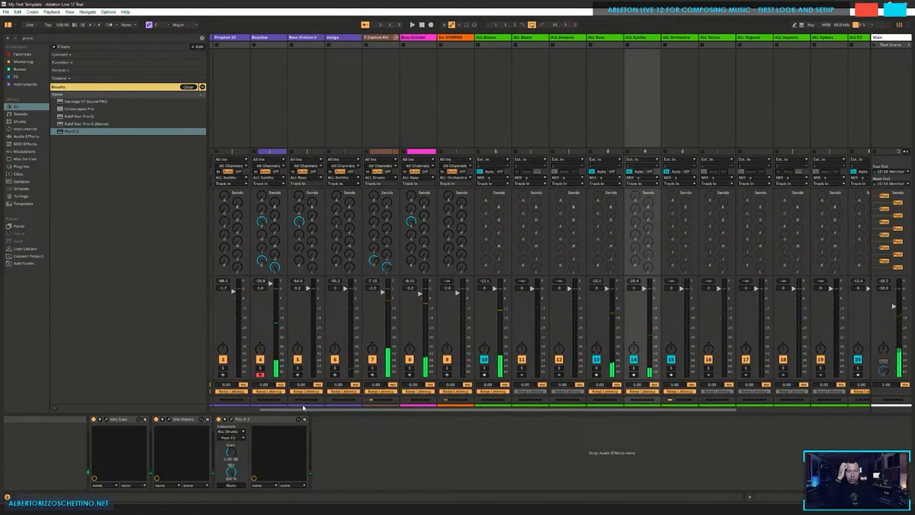
left_click(231, 419)
left_click(232, 437)
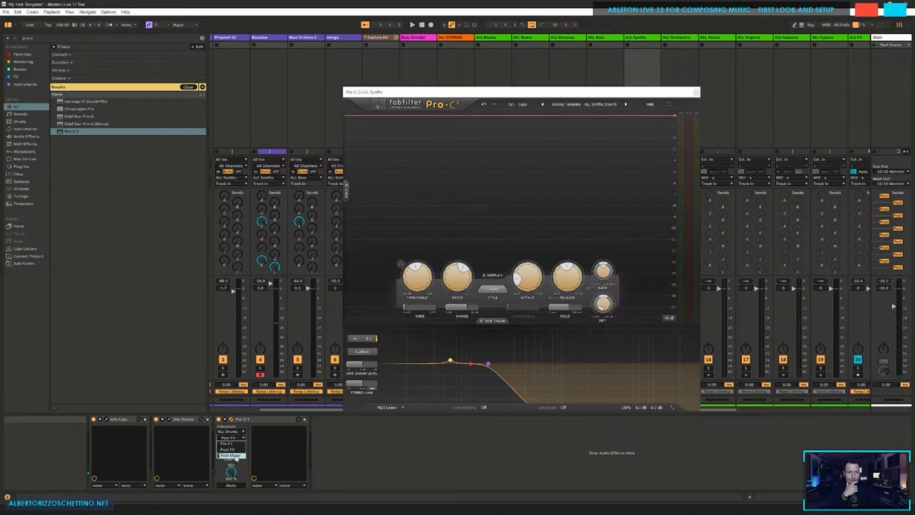
left_click(236, 456)
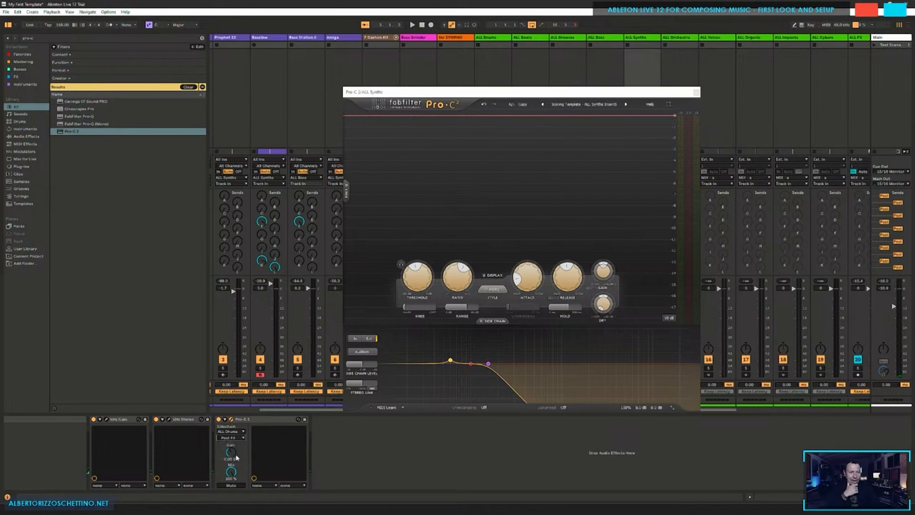
key("space")
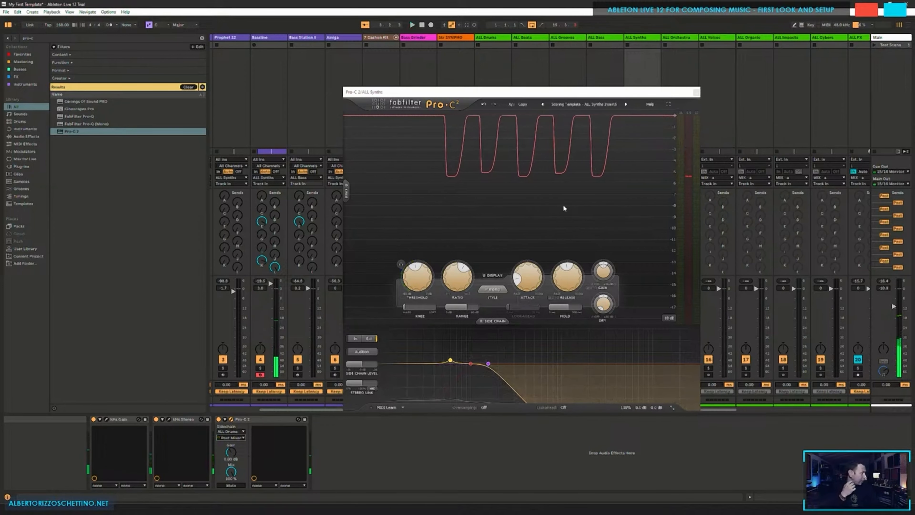
key("ctrl+s")
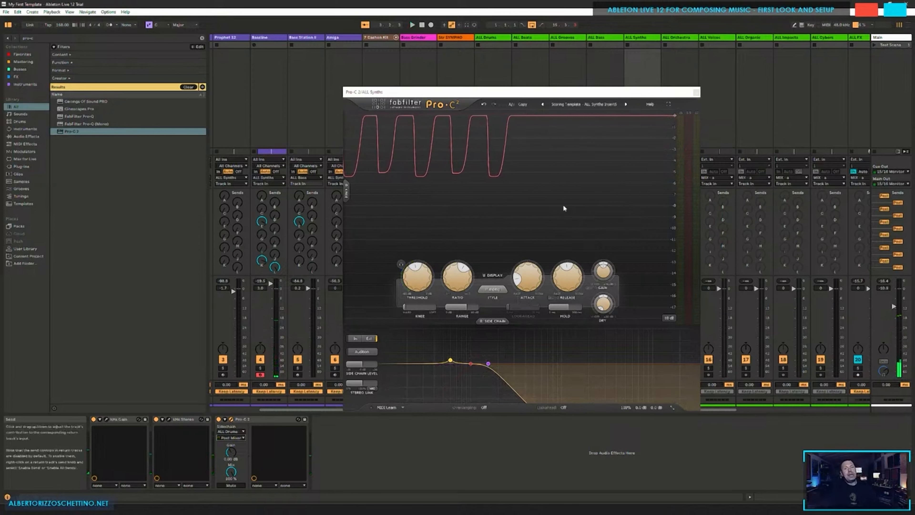
Step: Play the set while bypassing and re-enabling Pro-C 2 on ALL Synths to compare the sound, and close the plug-in window
key("space")
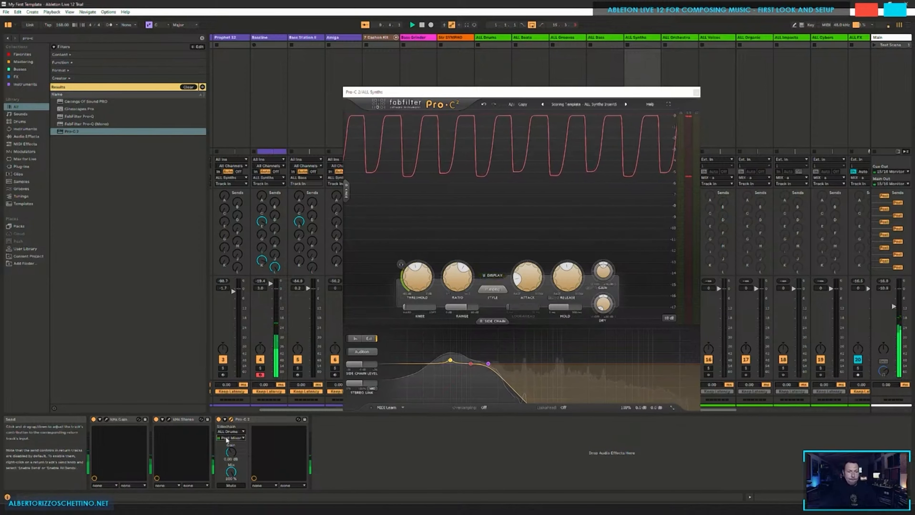
left_click(219, 420)
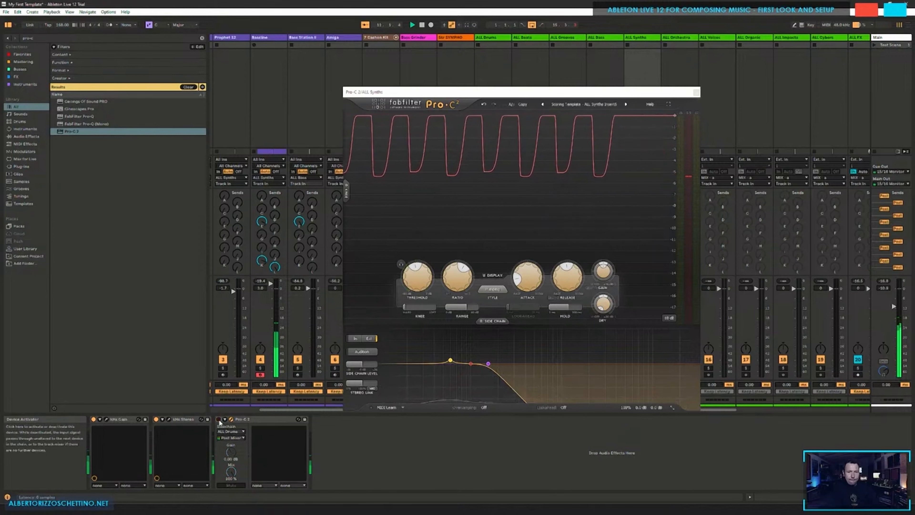
left_click(219, 419)
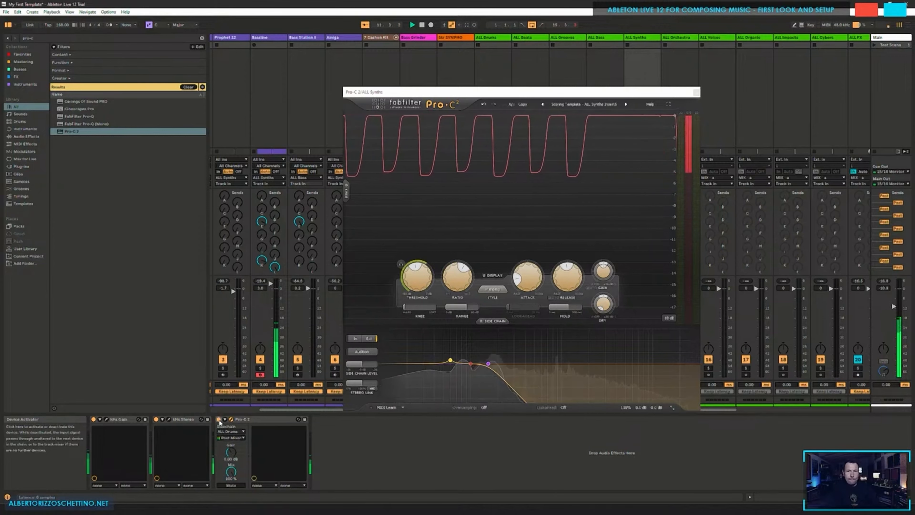
left_click(696, 93)
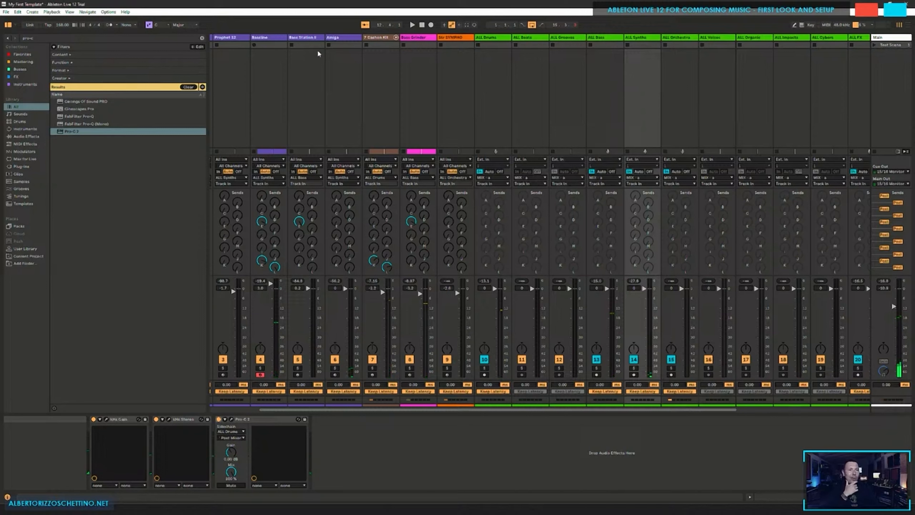
Step: Copy Pro-C 2 from the ALL Synths bus to the ALL Bass bus and play the set
left_click(603, 75)
left_click(650, 80)
left_click(254, 420)
left_click(599, 84)
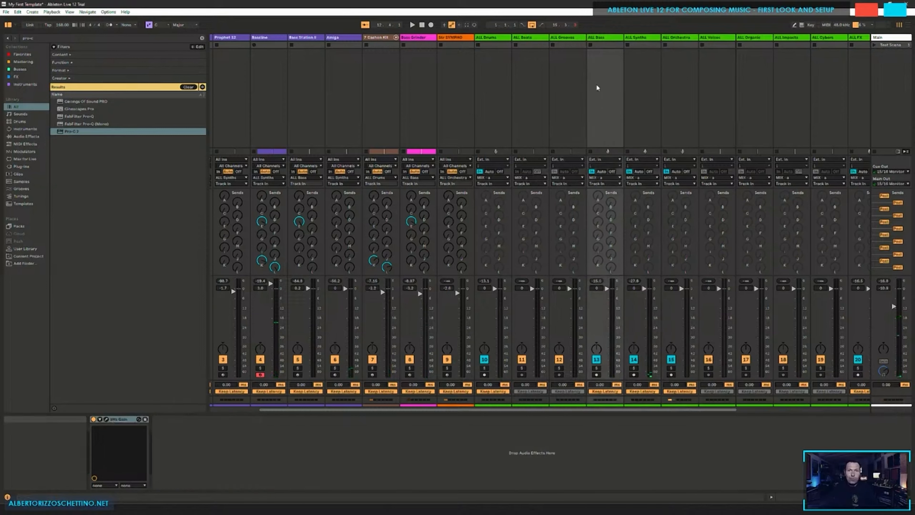
key("ctrl+v")
key("space")
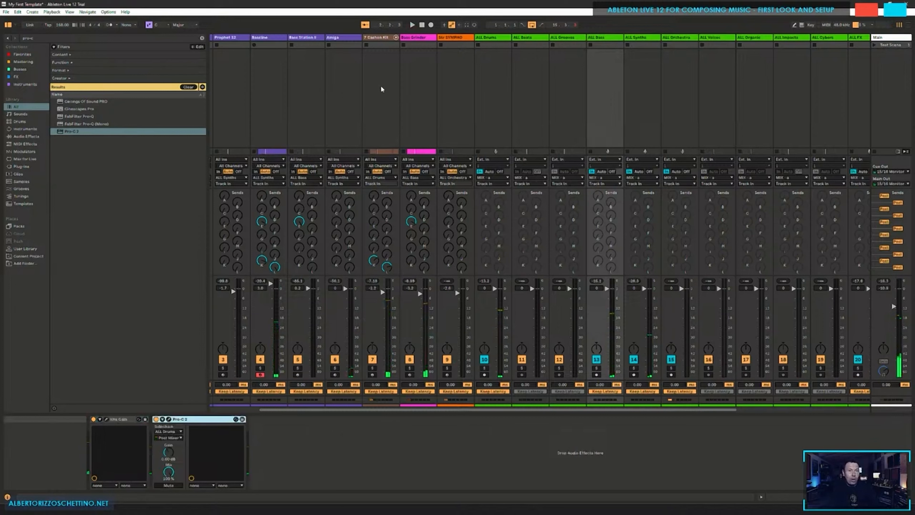
Step: Route the drum kit track's output to ALL Beats
left_click(375, 141)
left_click(378, 178)
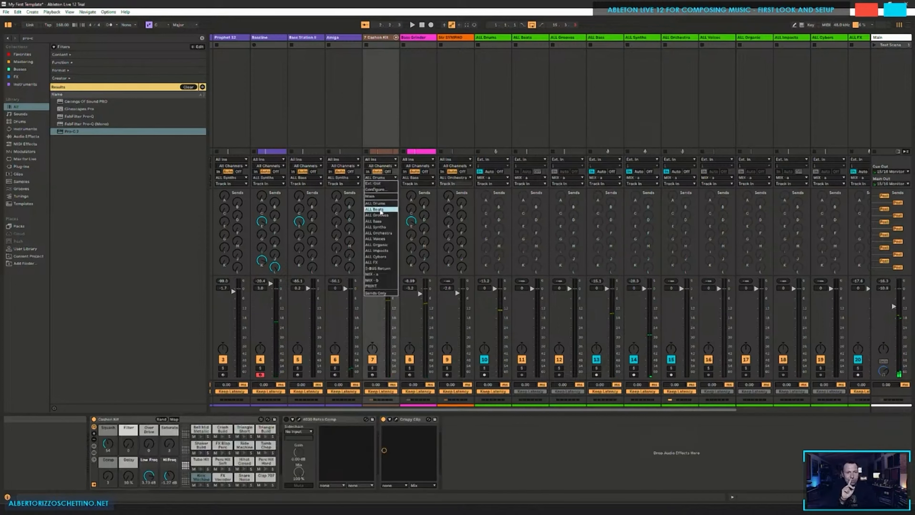
left_click(381, 210)
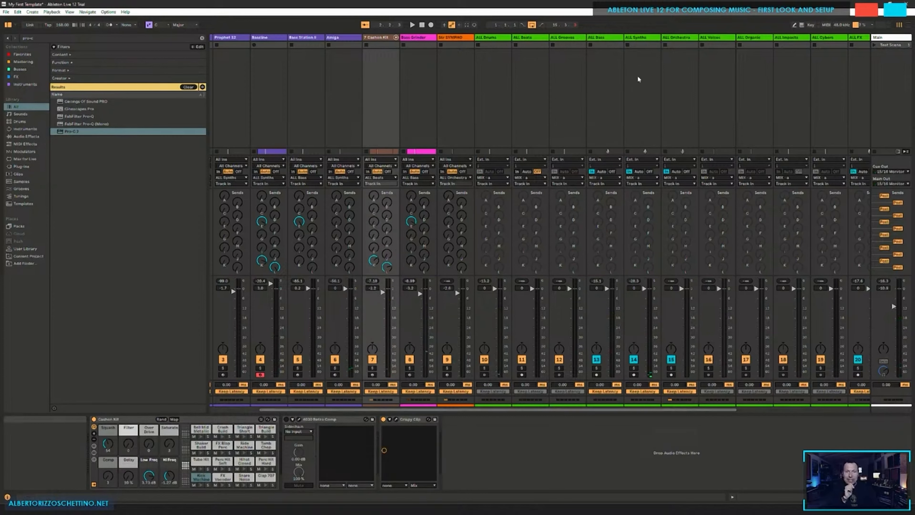
Step: Set the sidechain source of Pro-C 2 to ALL Beats on both the ALL Synths and ALL Bass buses
left_click(637, 38)
left_click(233, 432)
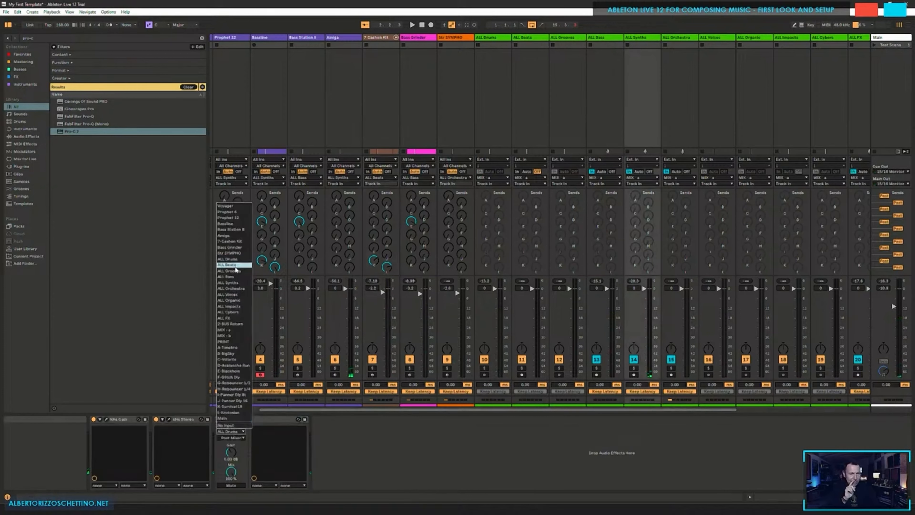
left_click(235, 261)
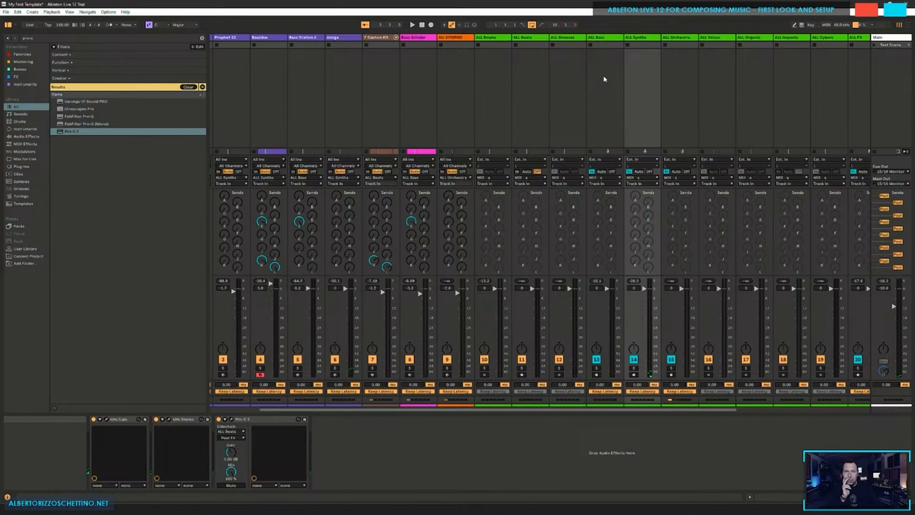
left_click(604, 80)
left_click(168, 431)
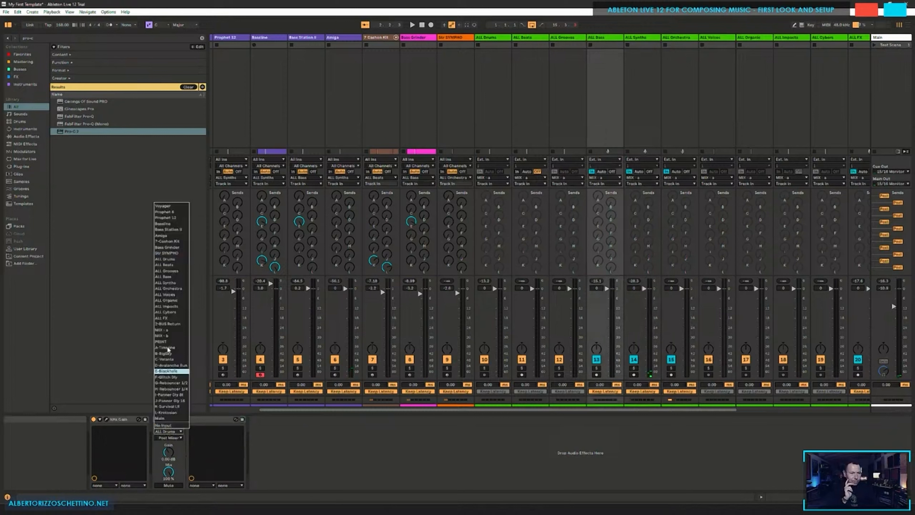
left_click(164, 264)
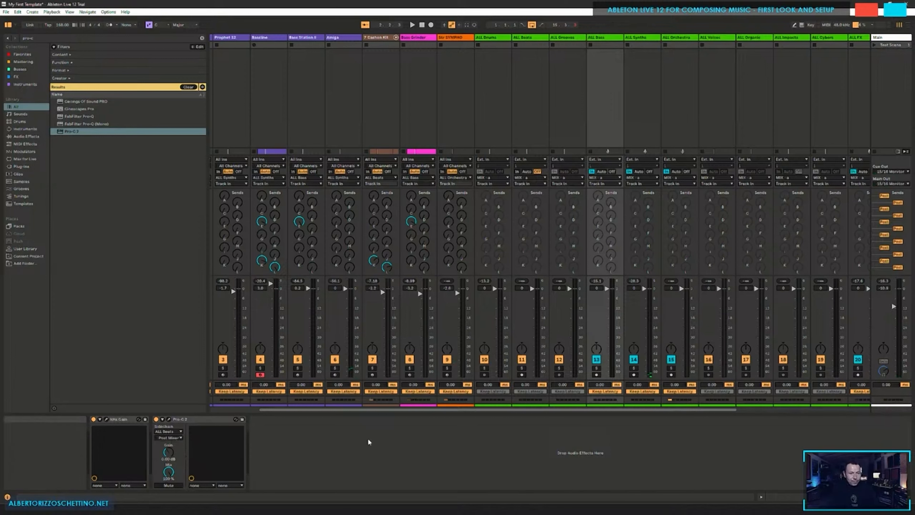
Step: Play the set and check the signal on the ALL Beats and ALL Synths buses
left_click(536, 108)
key("space")
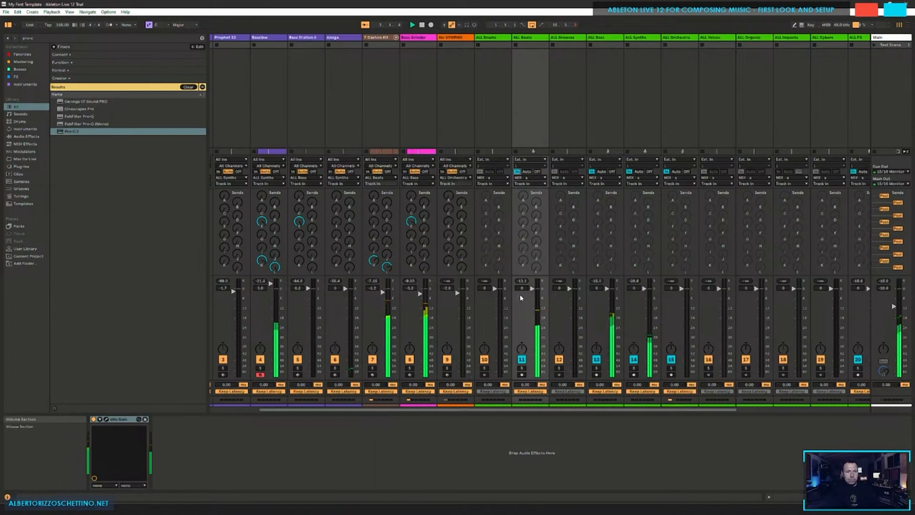
key("space")
left_click(640, 105)
key("space")
key("space")
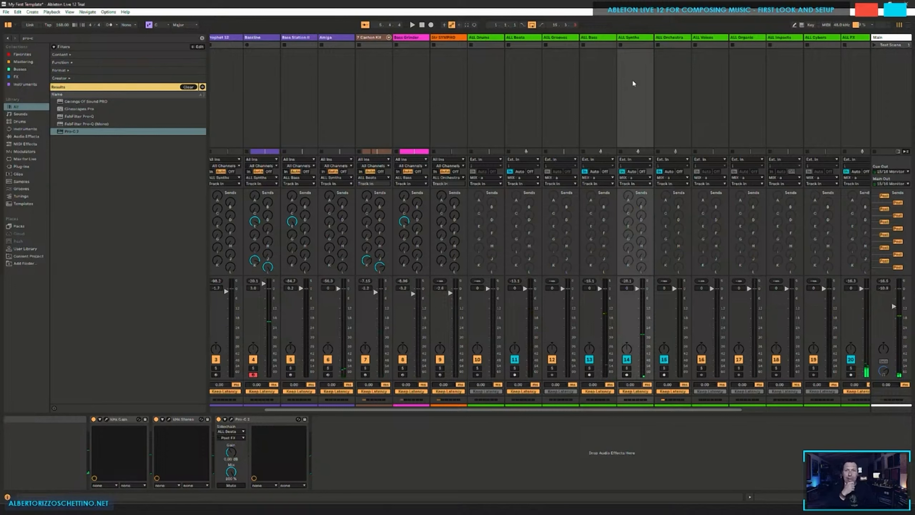
Step: Duplicate the ALL Orchestra bus and delete the second effect from the copy
left_click(666, 64)
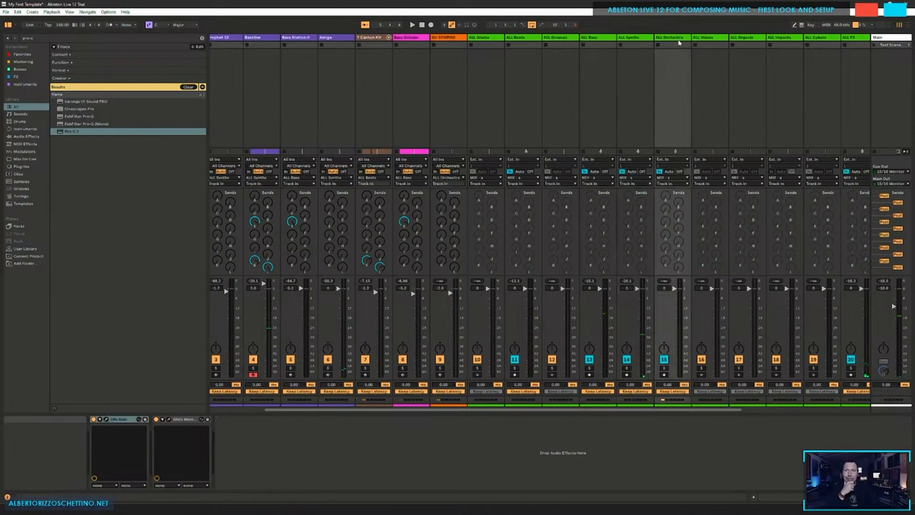
right_click(674, 38)
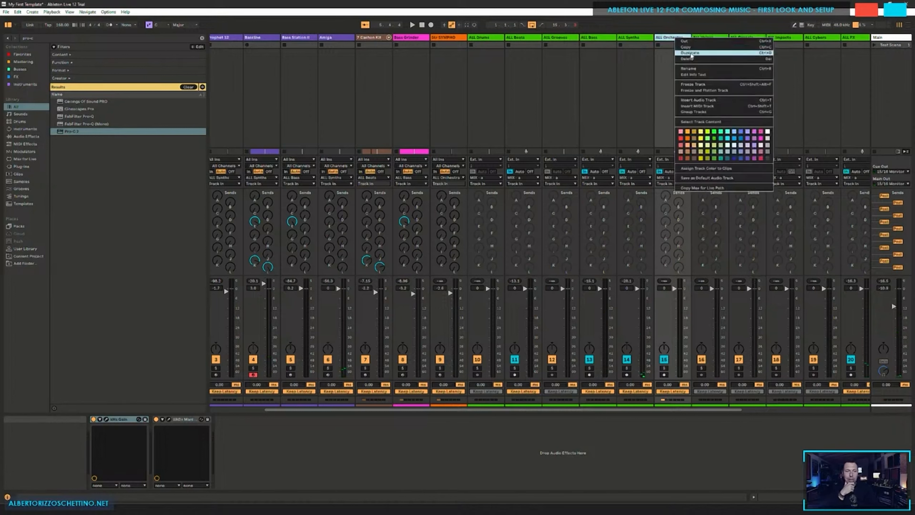
left_click(690, 54)
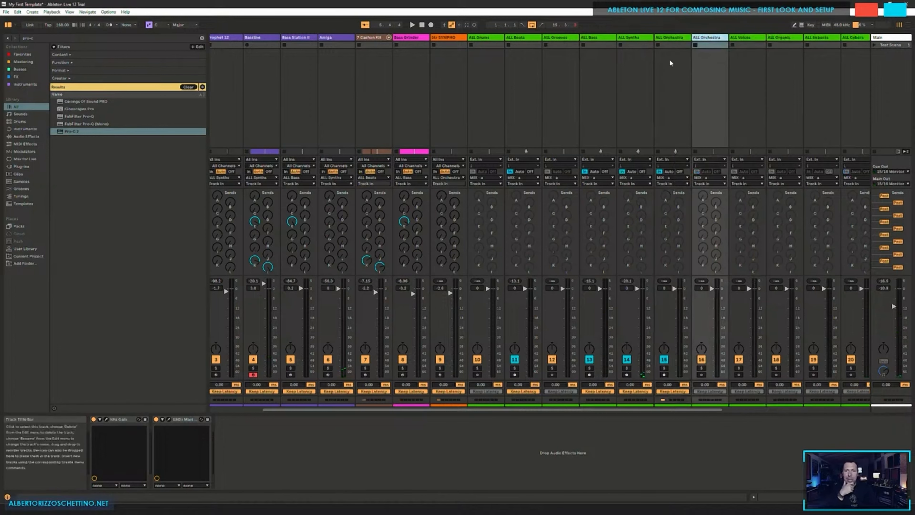
left_click(178, 420)
key("Delete")
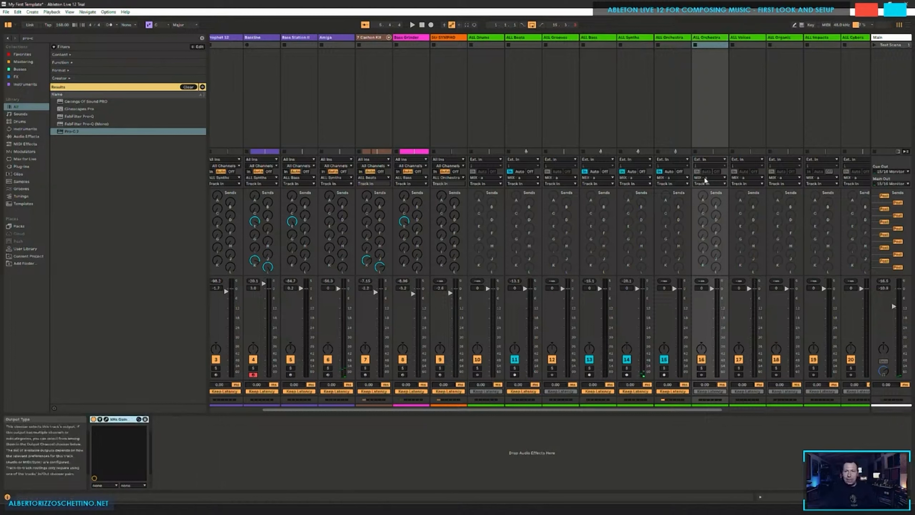
Step: Rename the duplicated bus ALL Guitars and move it between ALL Bass and ALL Synths
left_click(707, 40)
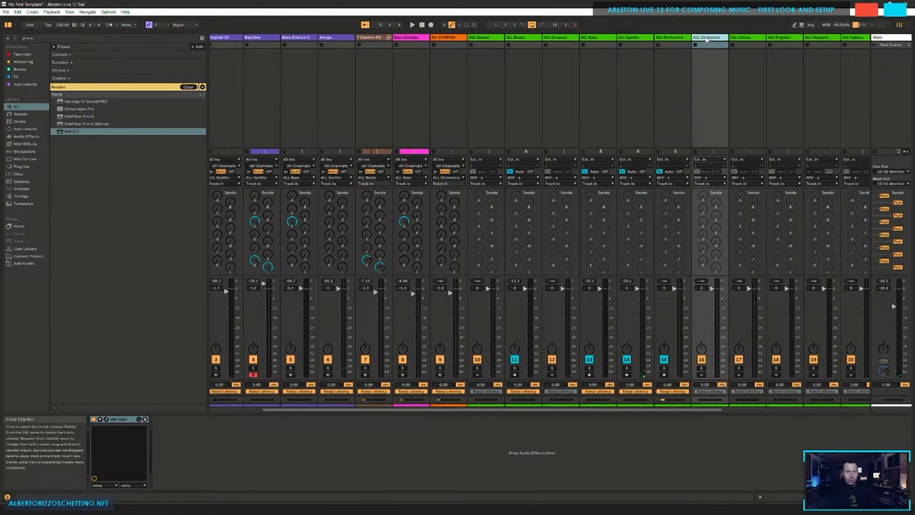
key("ctrl+r")
type("AL")
left_click_drag(707, 40, 654, 38)
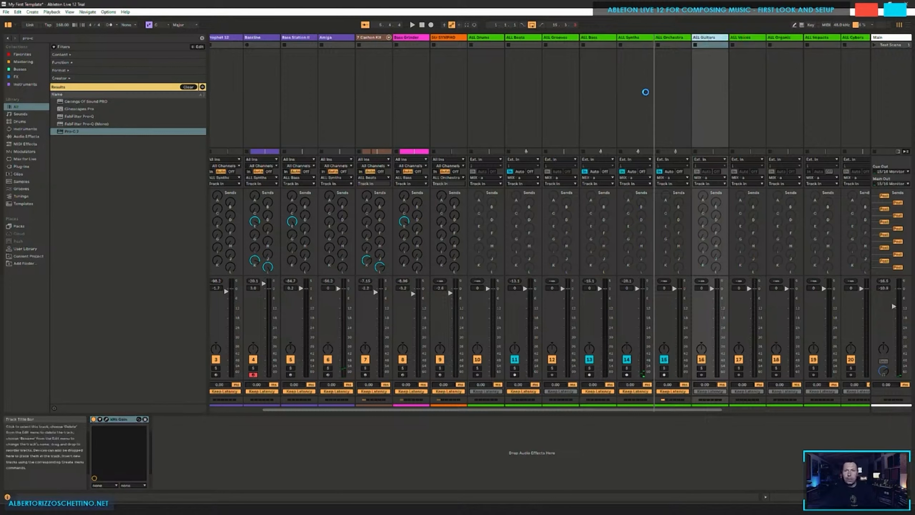
left_click_drag(649, 92, 637, 93)
left_click_drag(619, 43, 604, 89)
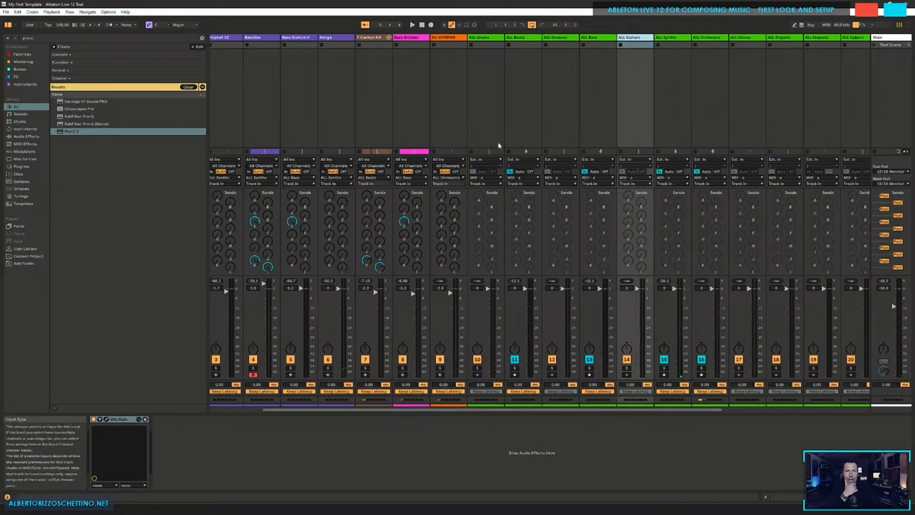
Step: Copy Pro-C 2 from the ALL Synths bus to the ALL Guitars bus
left_click(663, 71)
left_click(250, 420)
left_click(615, 91)
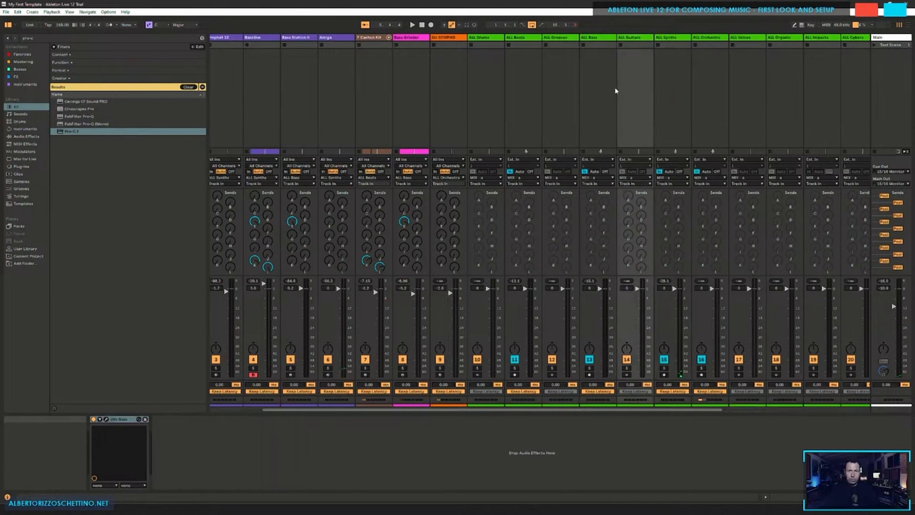
left_click(213, 458)
key("ctrl+v")
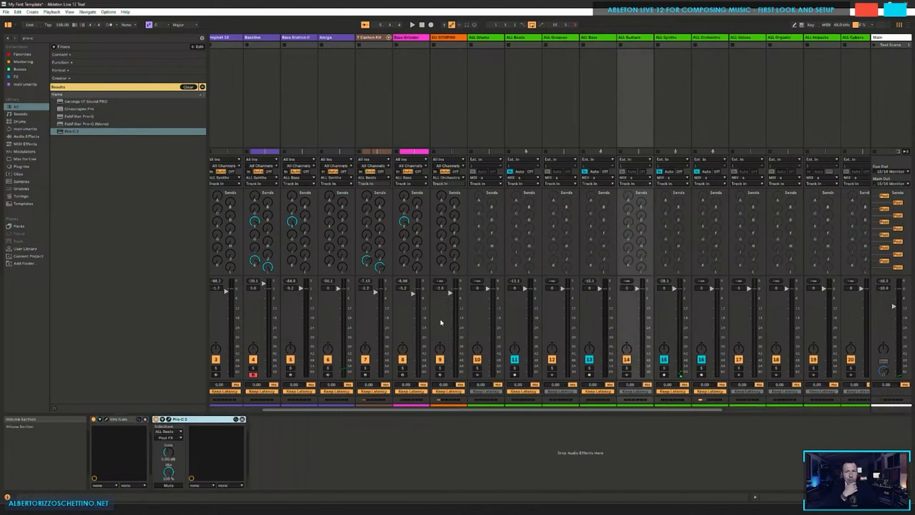
Step: Open Pro-C 2 on the ALL Guitars bus, look through its saved Scoring Template presets, and close the plug-in window
left_click(169, 419)
left_click(584, 105)
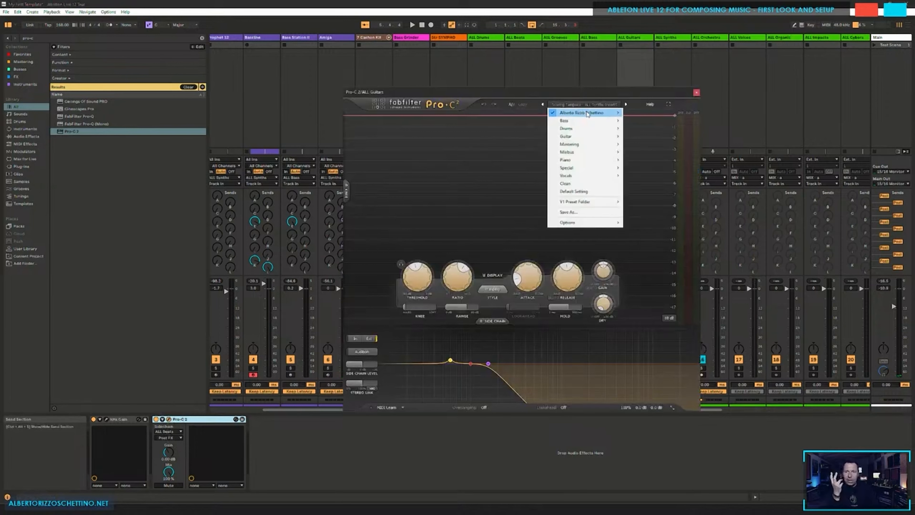
mouse_move(587, 112)
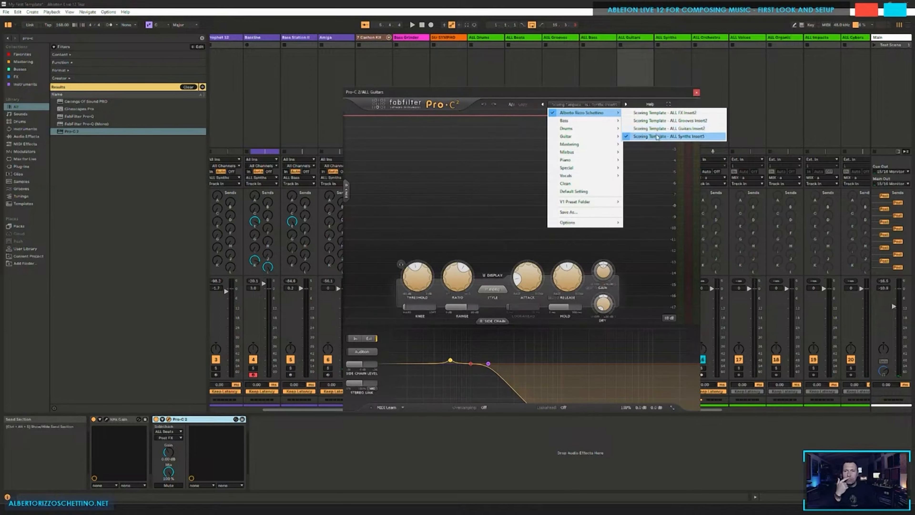
left_click(577, 486)
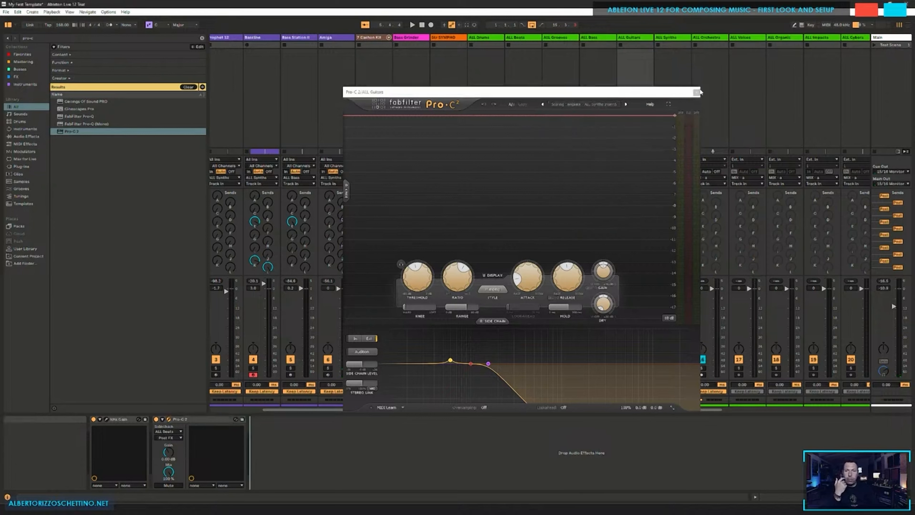
left_click(696, 92)
Step: Paste Pro-C 2 onto the ALL Grooves bus, keeping ALL Beats as its sidechain source, and check the tap point
left_click(568, 88)
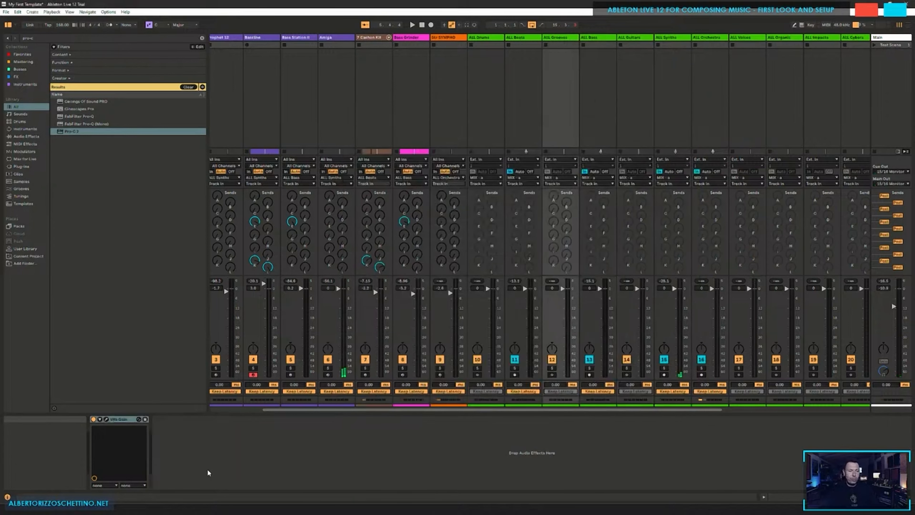
key("ctrl+v")
left_click(168, 437)
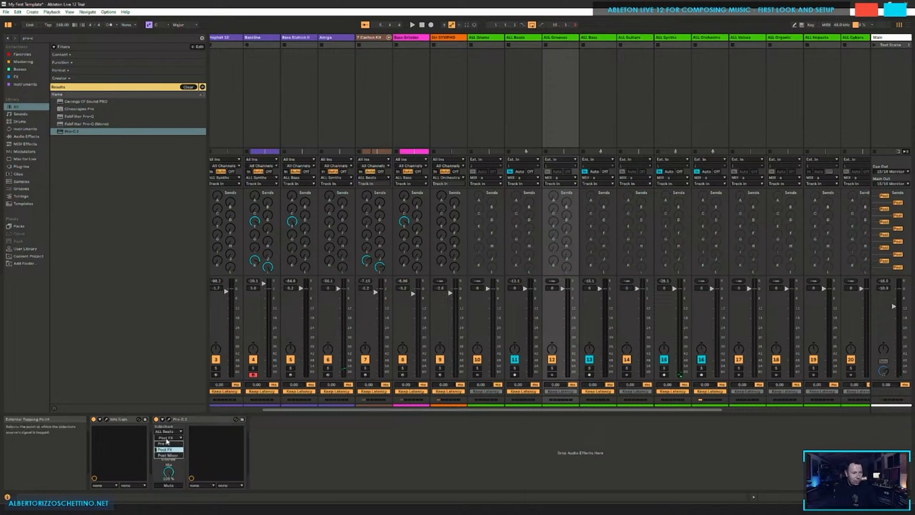
left_click(169, 452)
Step: Check the sidechain tap point of Pro-C 2 on the ALL Guitars bus and save the set
left_click(631, 69)
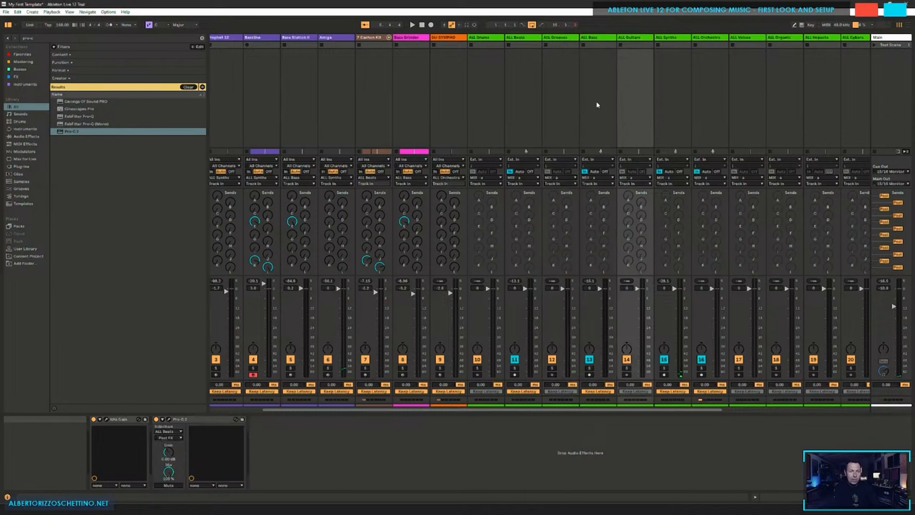
left_click(168, 437)
left_click(168, 454)
key("ctrl+s")
Step: Paste Pro-C 2 with its ALL Beats sidechain onto the ALL FX bus after the gain device
left_click_drag(560, 410, 703, 401)
left_click(689, 93)
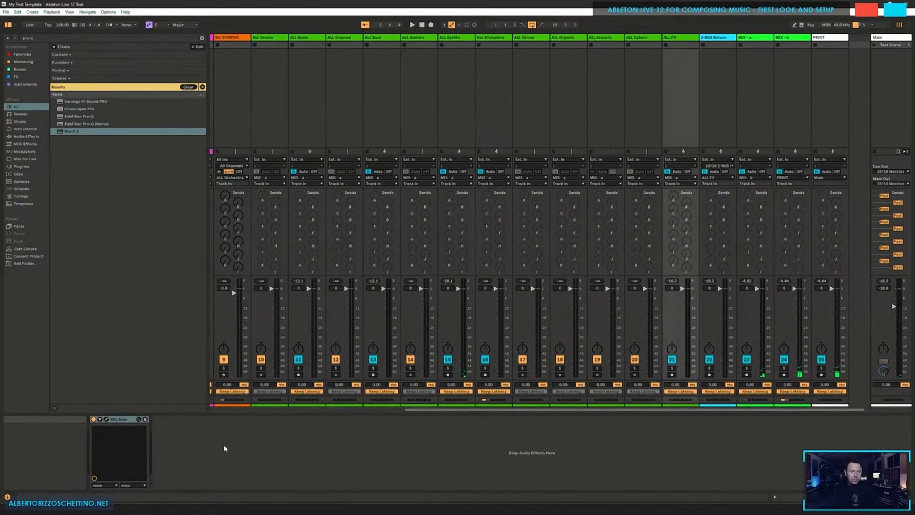
left_click(174, 458)
Step: Play the set while toggling Pro-C 2 and the gain device on ALL FX, leaving the gain device off
key("space")
left_click(94, 420)
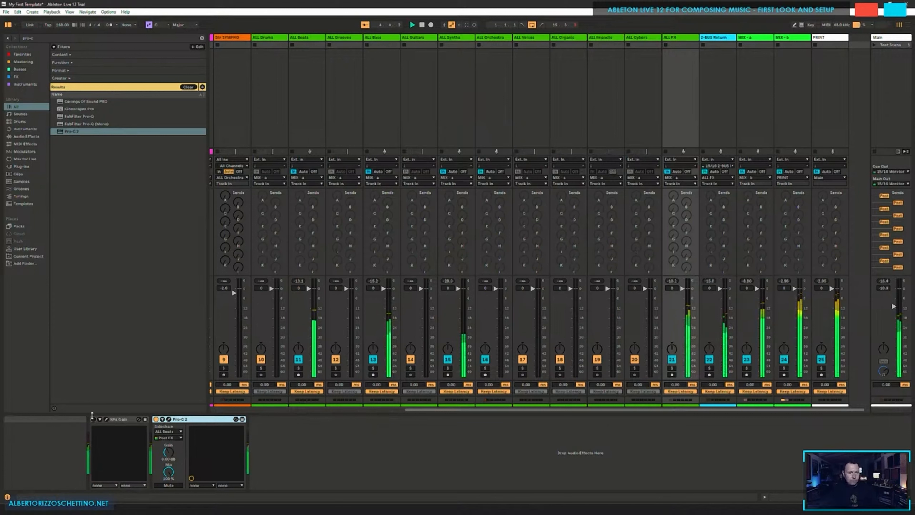
left_click(156, 419)
left_click(155, 419)
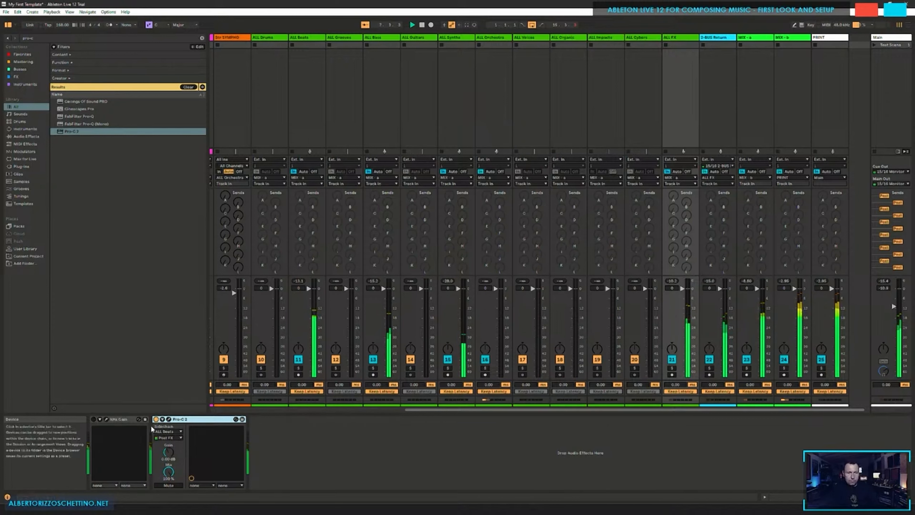
left_click(93, 420)
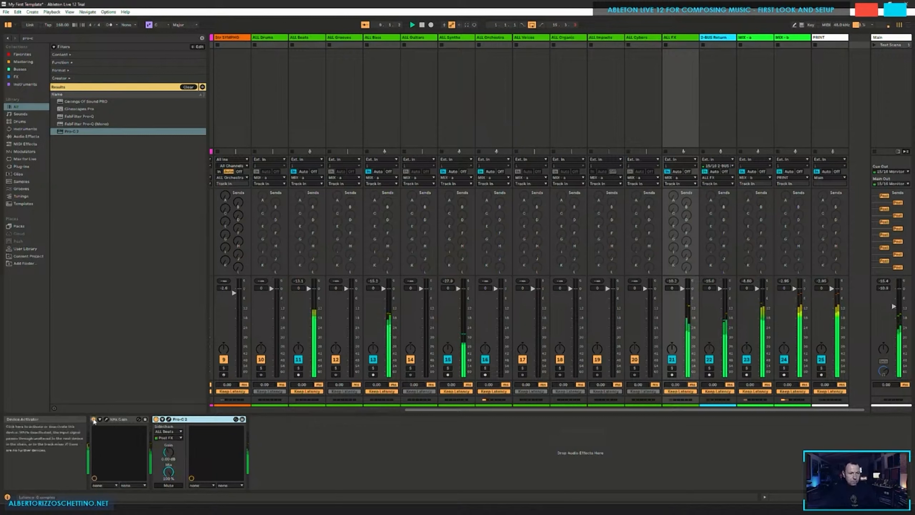
left_click(93, 419)
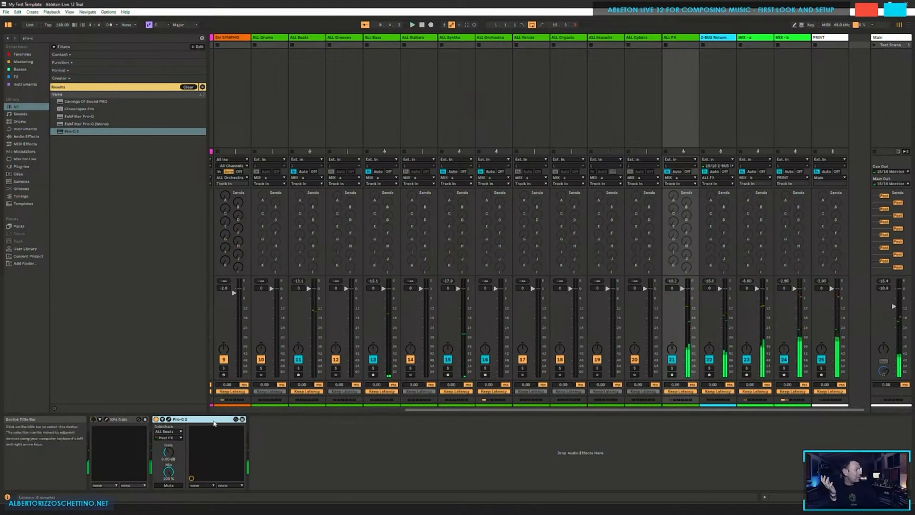
Step: Clear the search text in the browser
left_click_drag(420, 409, 194, 415)
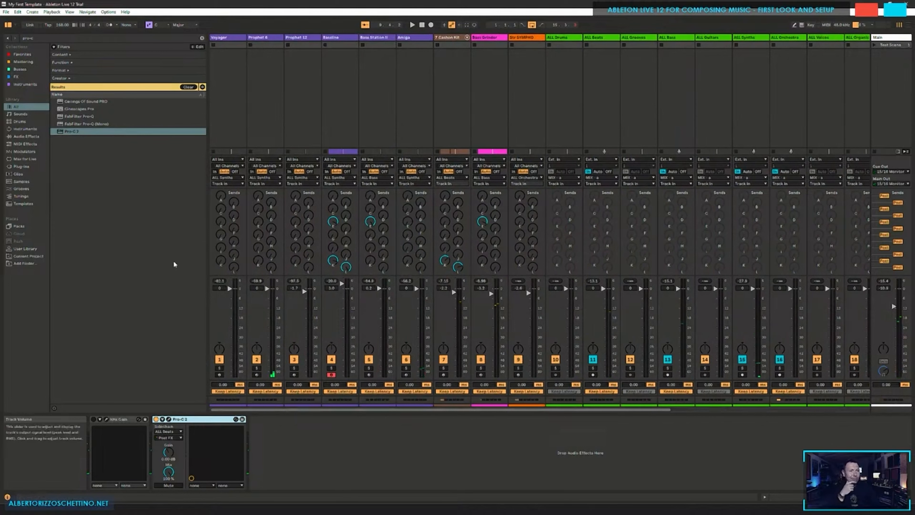
key("ctrl+f")
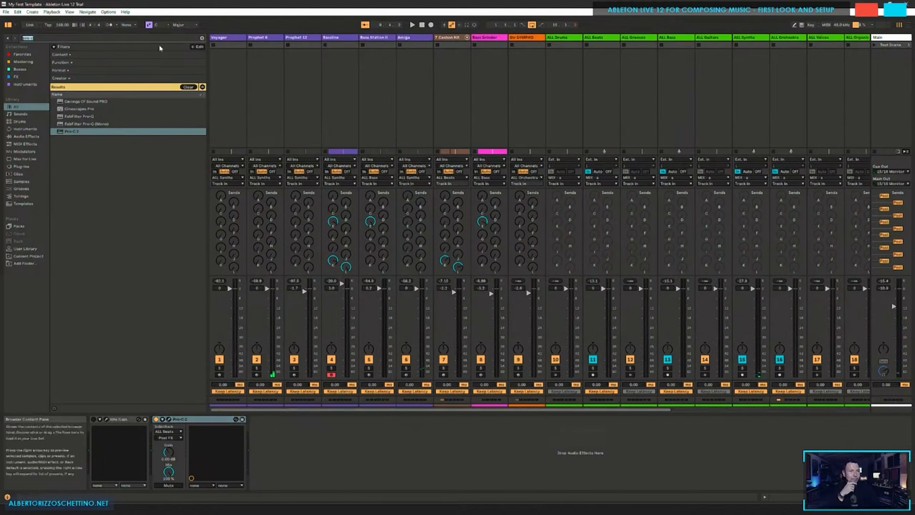
key("BackSpace")
Step: Examine the effect chains on the MIX - a and MIX - b buses and on the brown drum kit track
left_click_drag(598, 409, 796, 405)
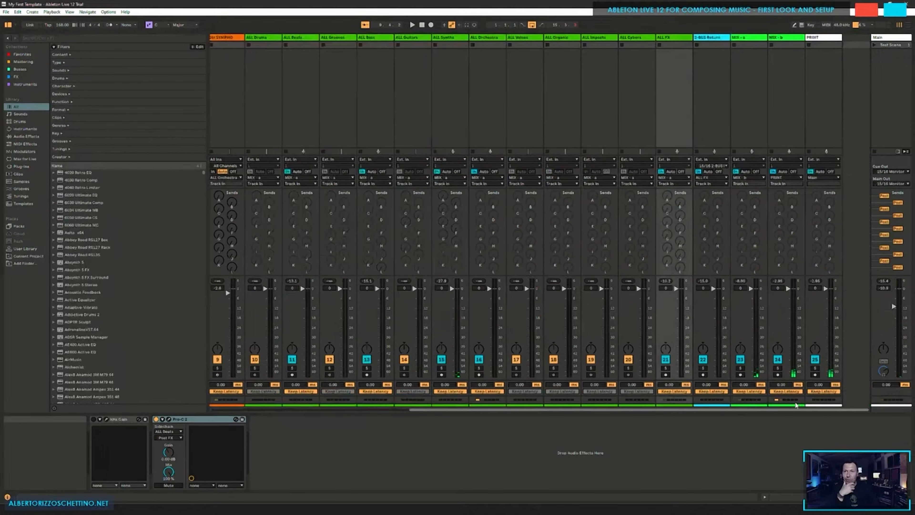
left_click(747, 38)
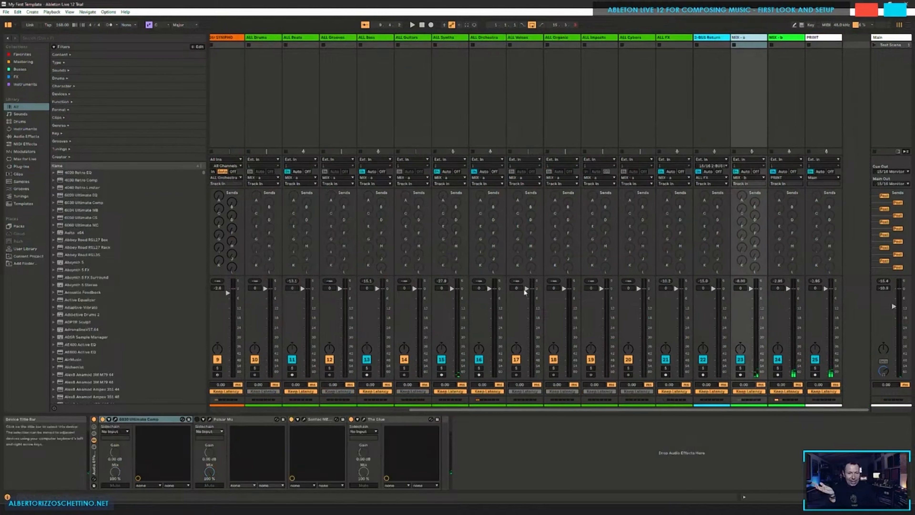
left_click(778, 38)
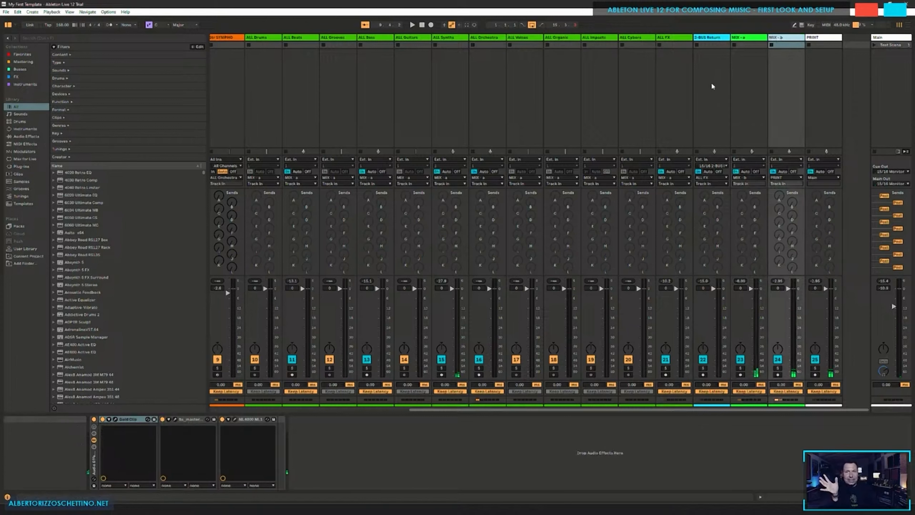
left_click(737, 79)
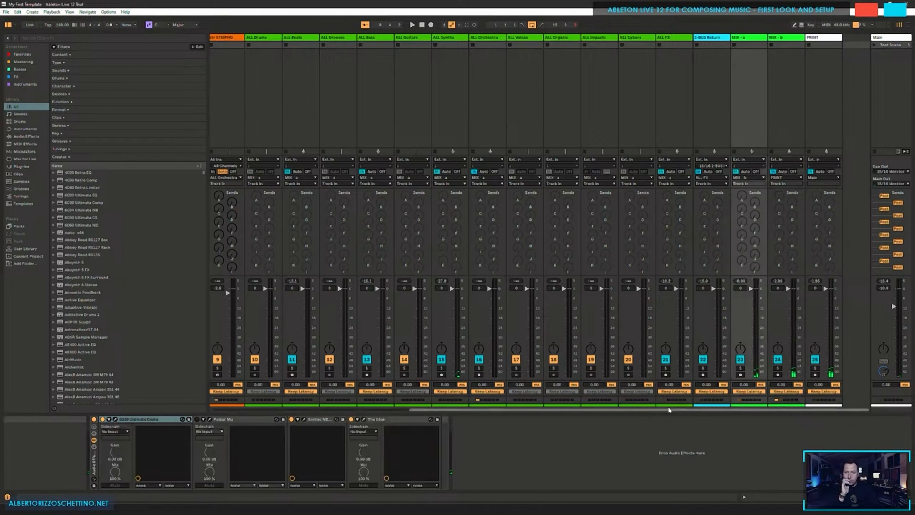
left_click_drag(668, 409, 339, 413)
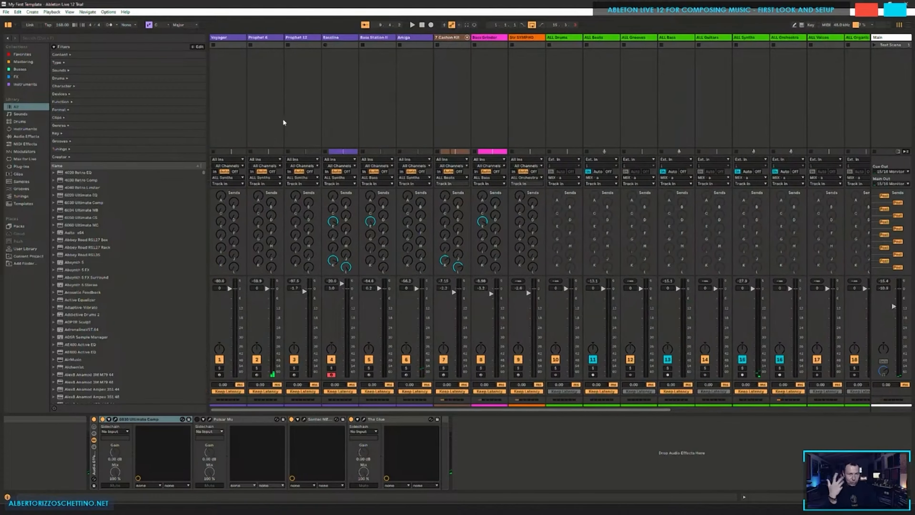
left_click(456, 92)
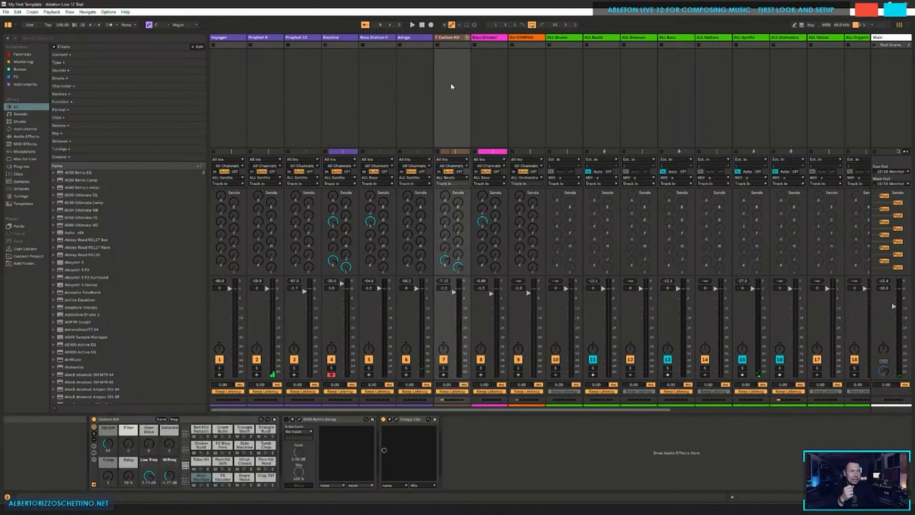
Step: Open the preferences and look through the pages, ending on the Link, Tempo & MIDI settings
key("ctrl+comma")
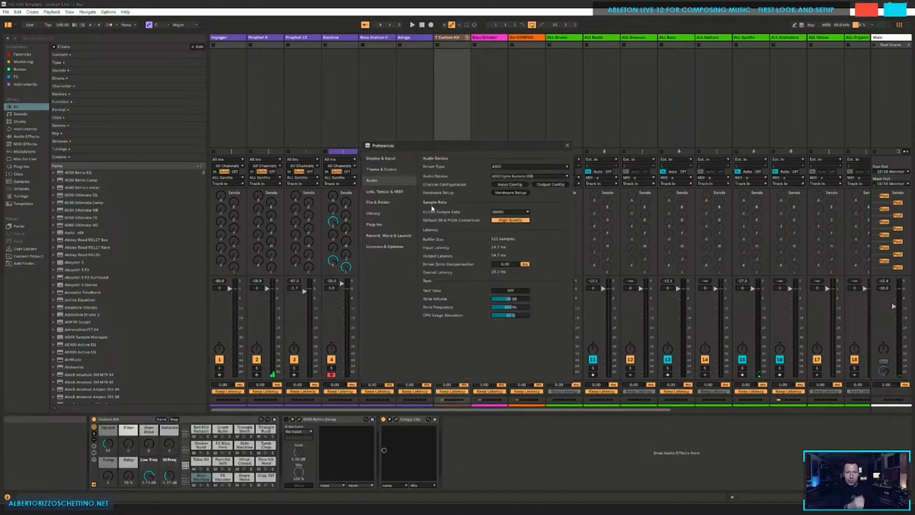
left_click_drag(456, 144, 500, 121)
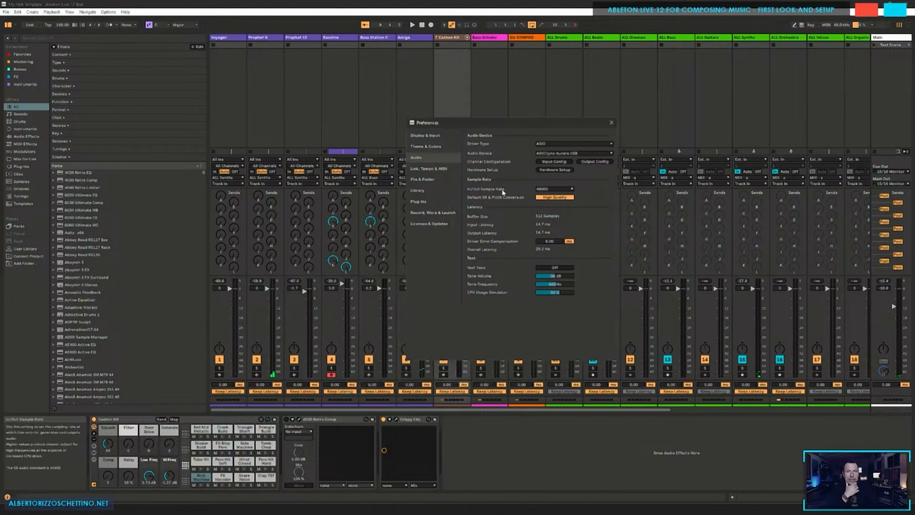
left_click(429, 169)
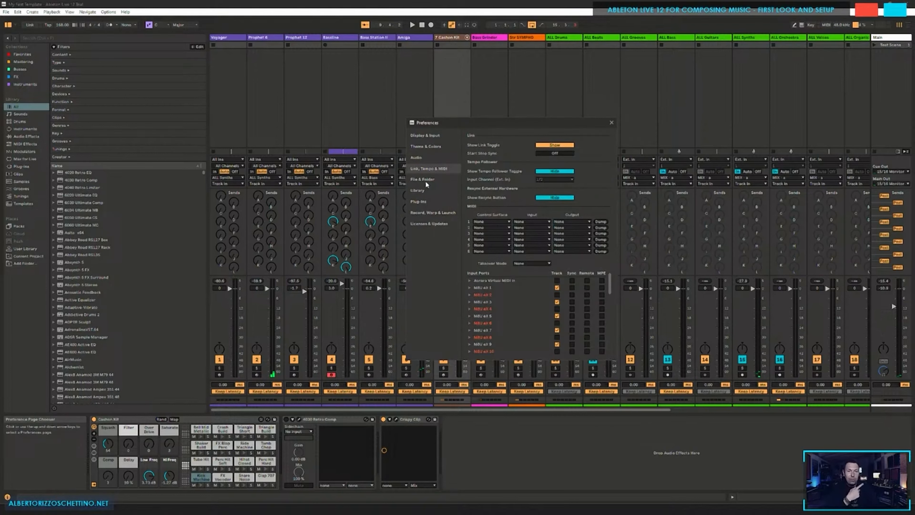
left_click(425, 181)
left_click(421, 191)
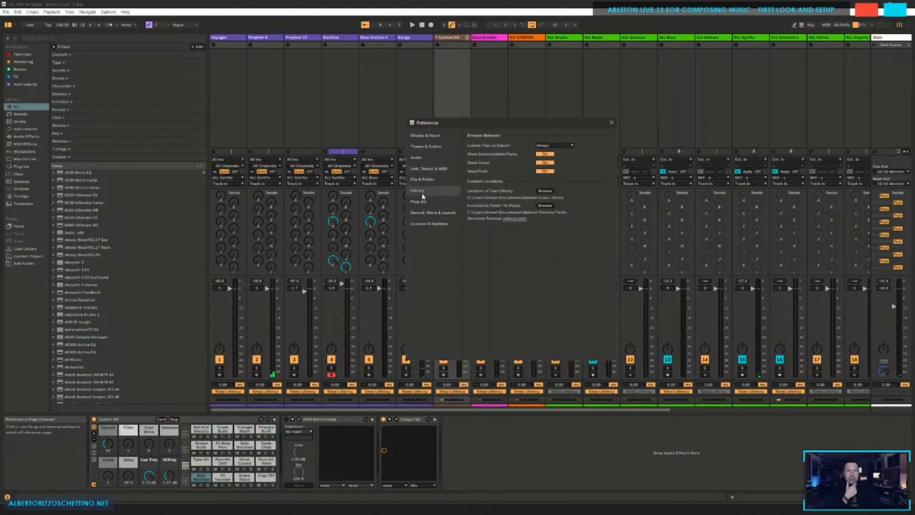
left_click(431, 168)
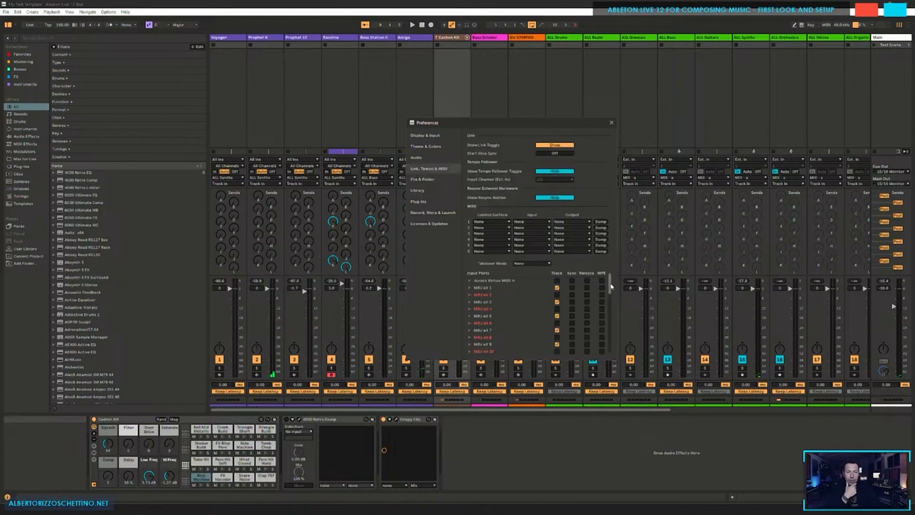
Step: Expand the sync settings of MIDI output port 16 and check the available MIDI Clock Type options
left_click_drag(609, 282, 610, 307)
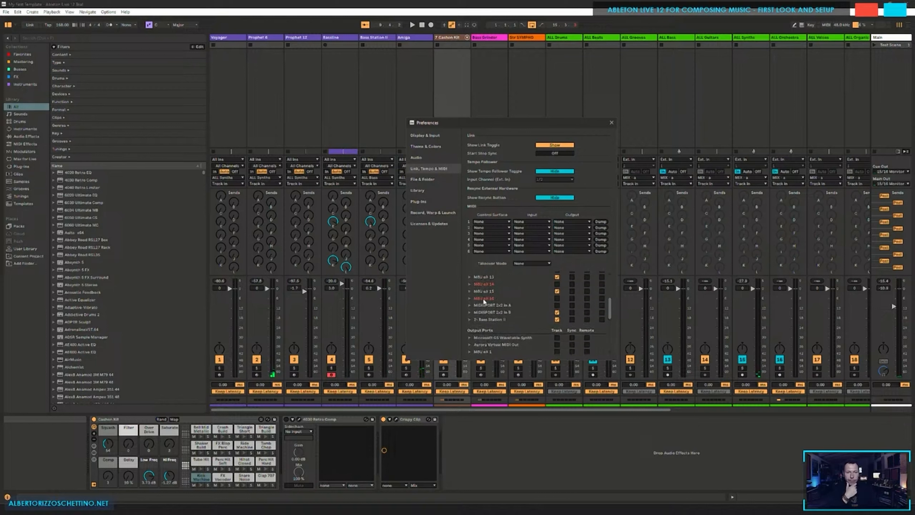
left_click_drag(608, 307, 612, 340)
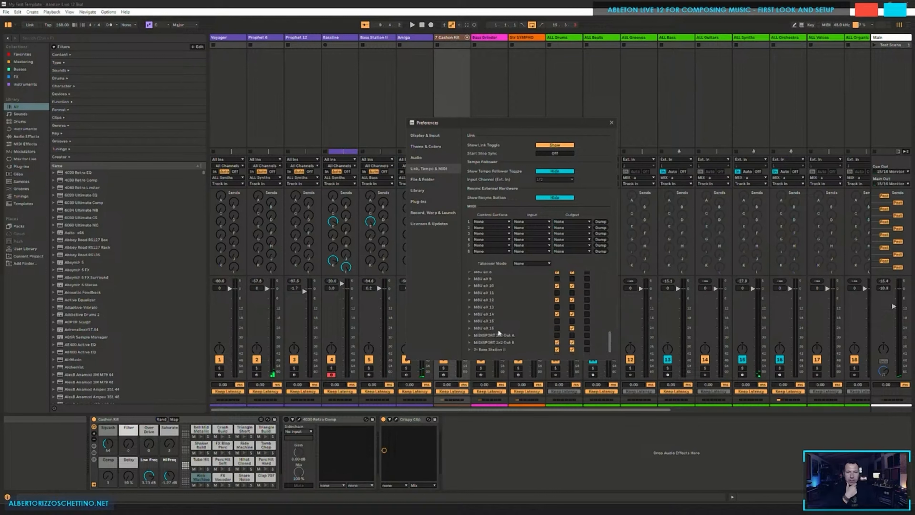
left_click(470, 328)
left_click_drag(609, 333, 610, 342)
left_click(566, 320)
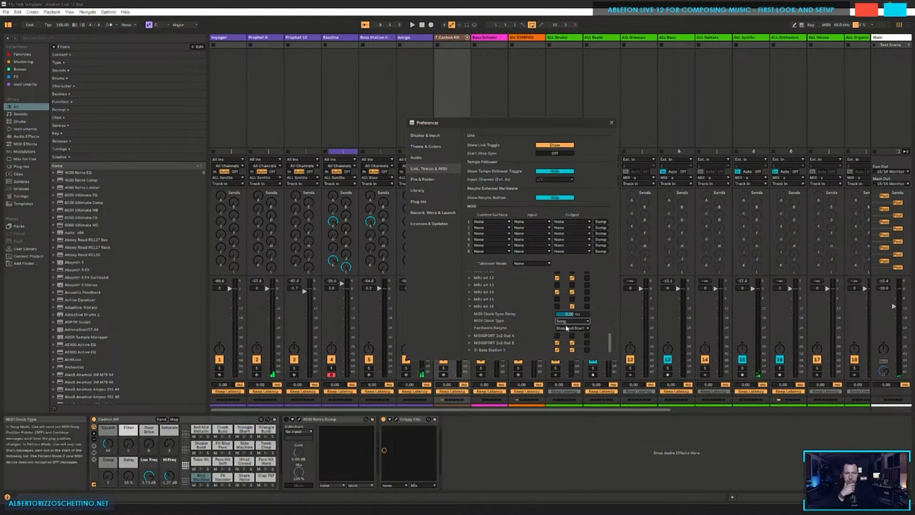
left_click(566, 321)
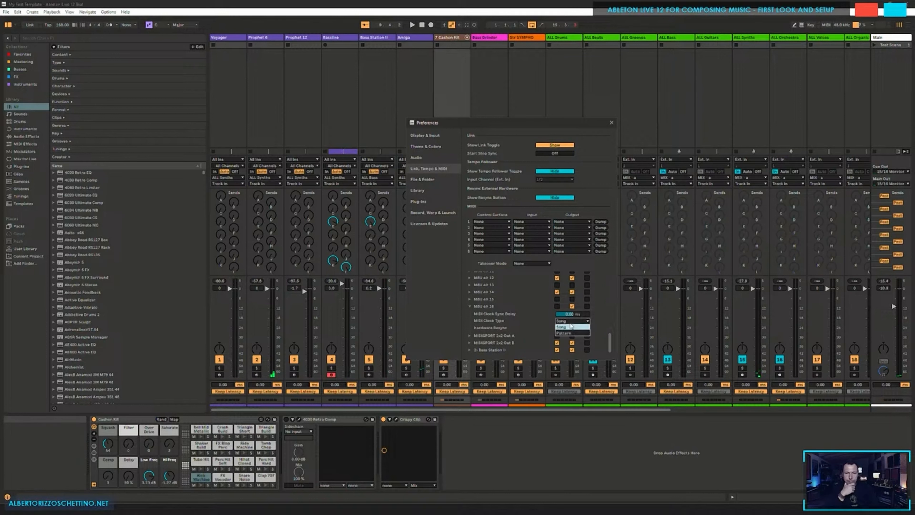
left_click(534, 318)
Step: Examine the sync settings of MIDI input port 1 and collapse them again
left_click_drag(610, 341, 610, 279)
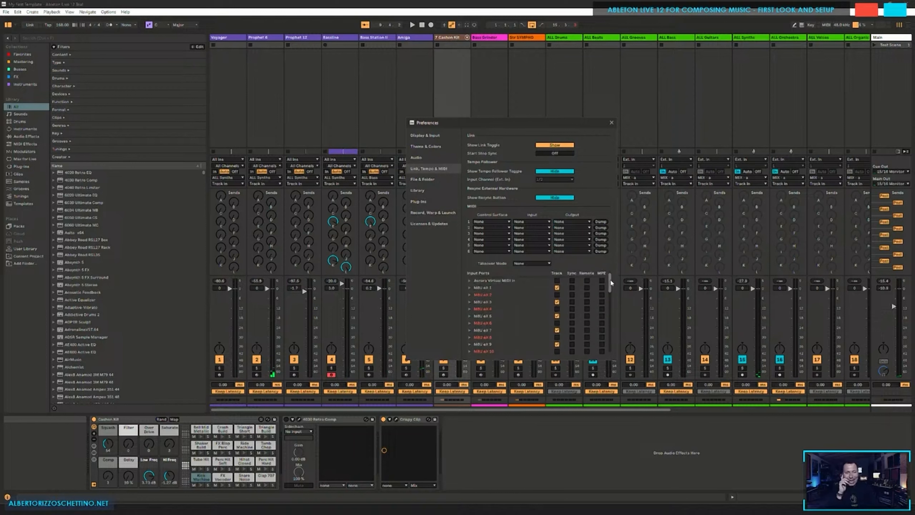
left_click(469, 287)
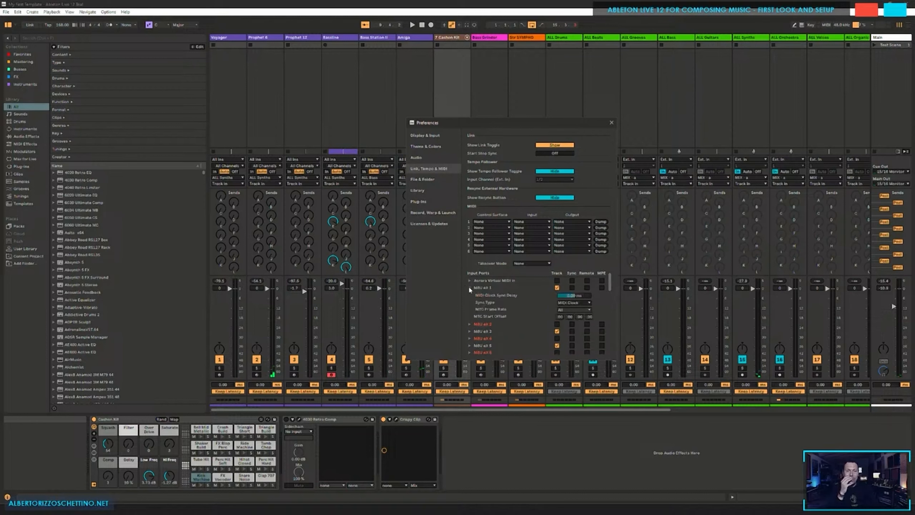
left_click(469, 287)
Step: Review the MIDI Clock Type and Hardware Resync options of MIDI output port 16 and set its Hardware Resync to Don't Resync
left_click_drag(609, 280, 602, 340)
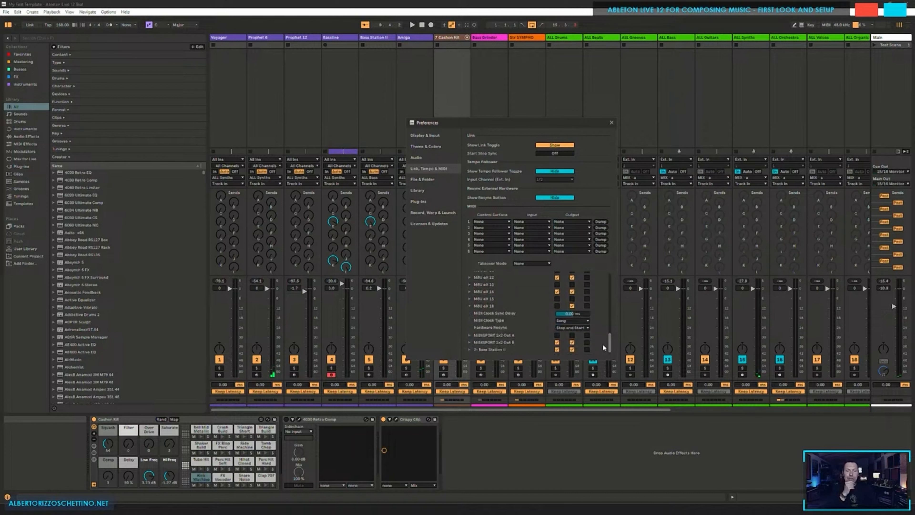
left_click(565, 327)
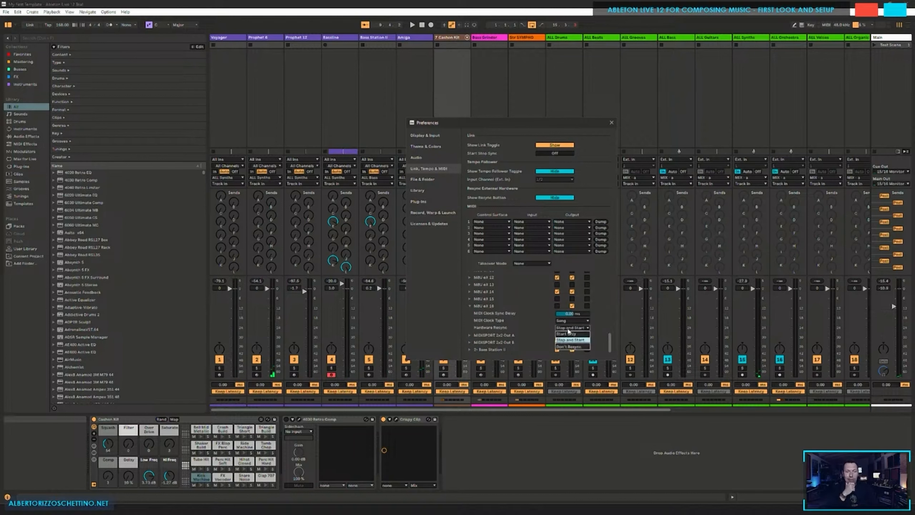
left_click(540, 326)
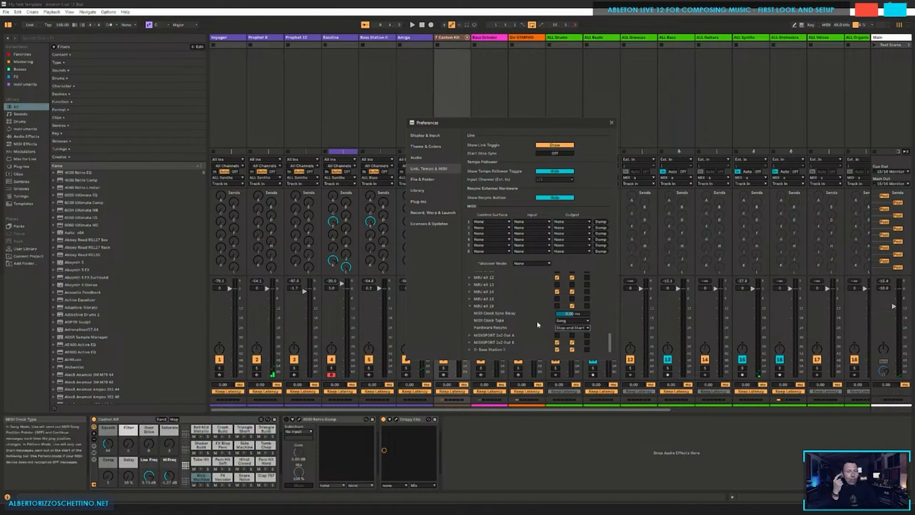
left_click(560, 320)
left_click(560, 327)
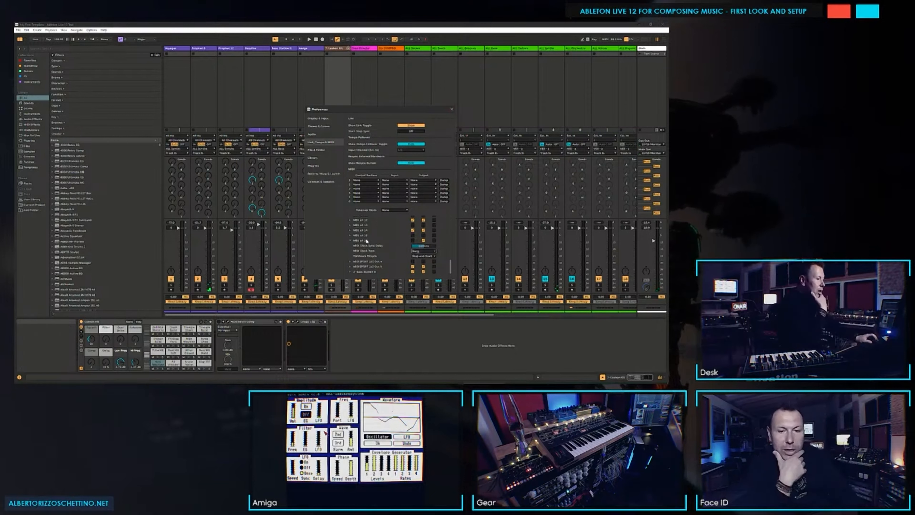
left_click(419, 256)
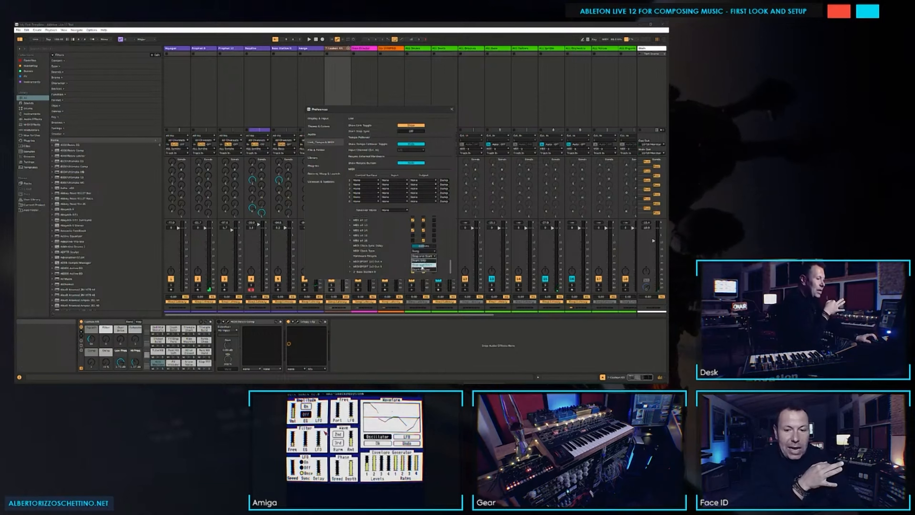
left_click(422, 269)
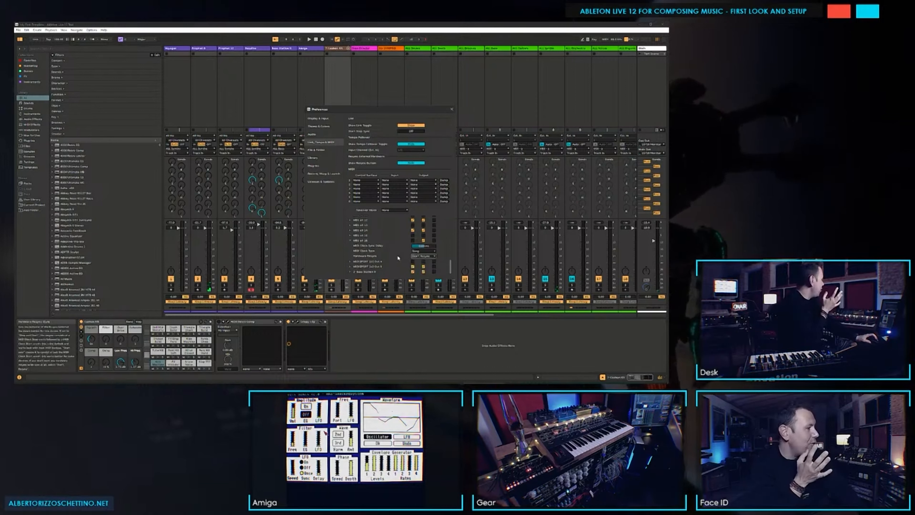
Step: Expand the sync settings of MIDI output port 14 and set its Hardware Resync to Start Only
scroll(376, 254, "up", 1)
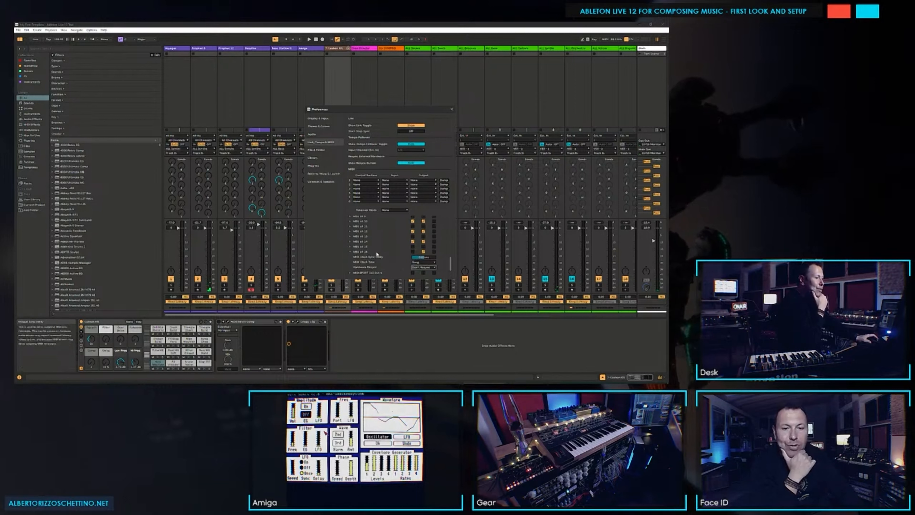
left_click(350, 241)
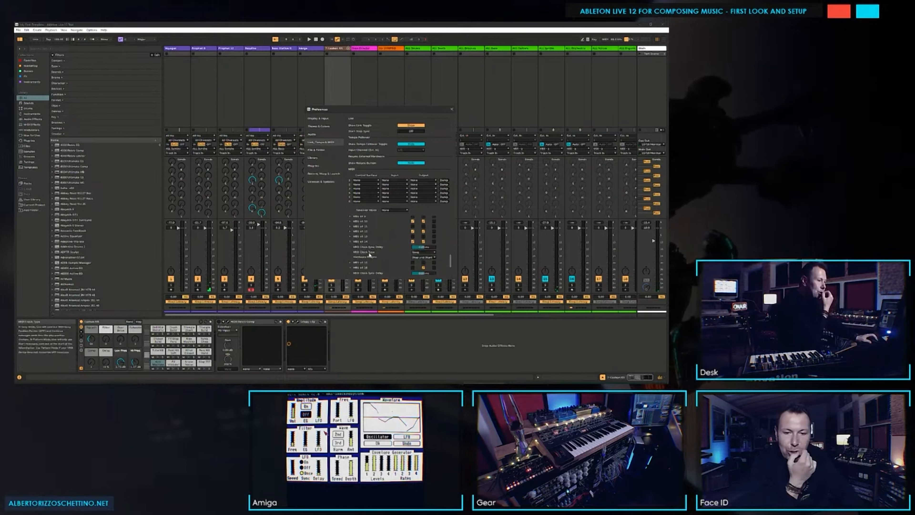
left_click(418, 258)
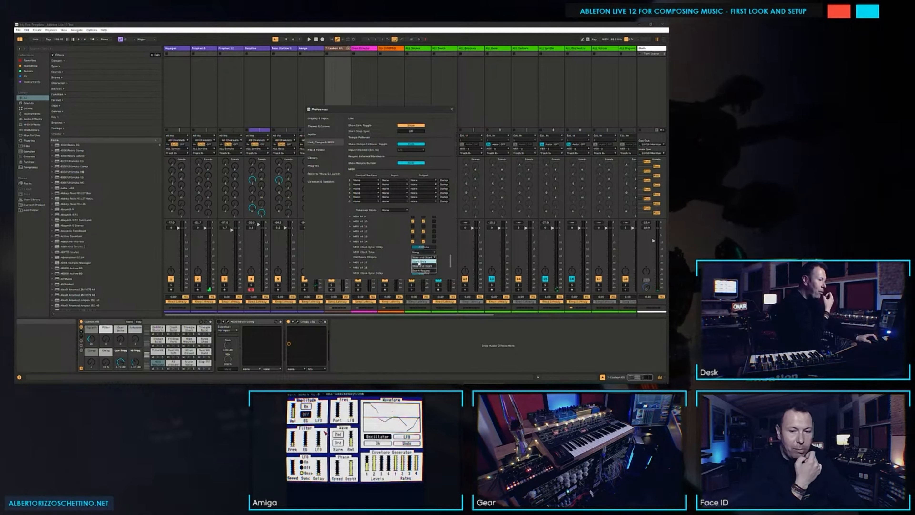
left_click(421, 261)
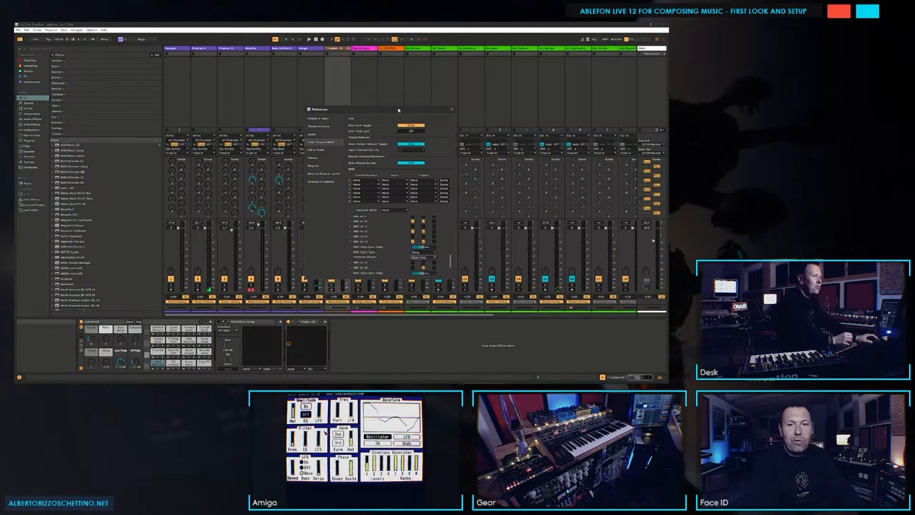
Step: Select the Bassline track and show it in Arrangement View with the preferences window moved aside
left_click_drag(346, 109, 458, 77)
left_click(459, 76)
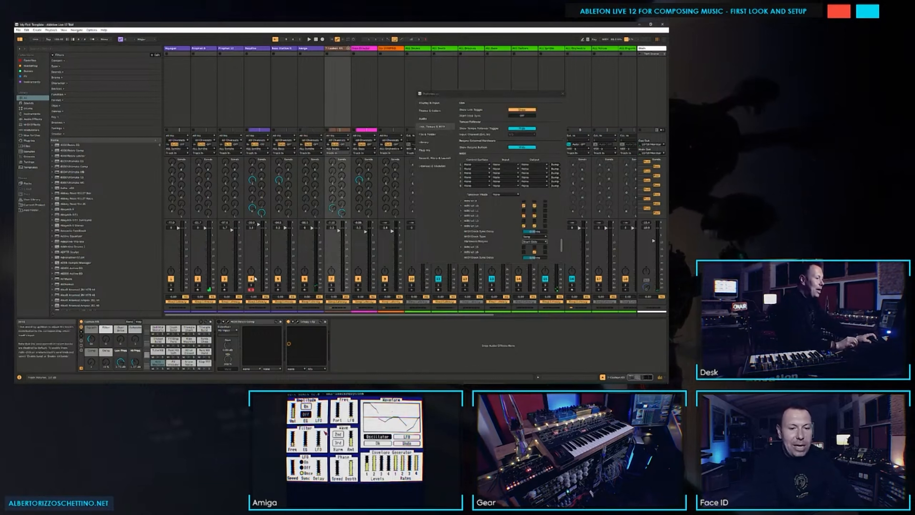
left_click(254, 82)
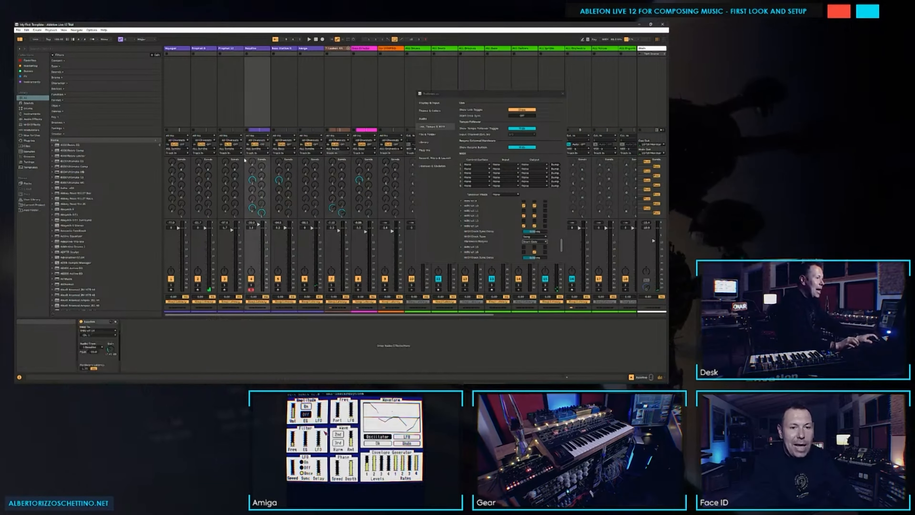
key("Tab")
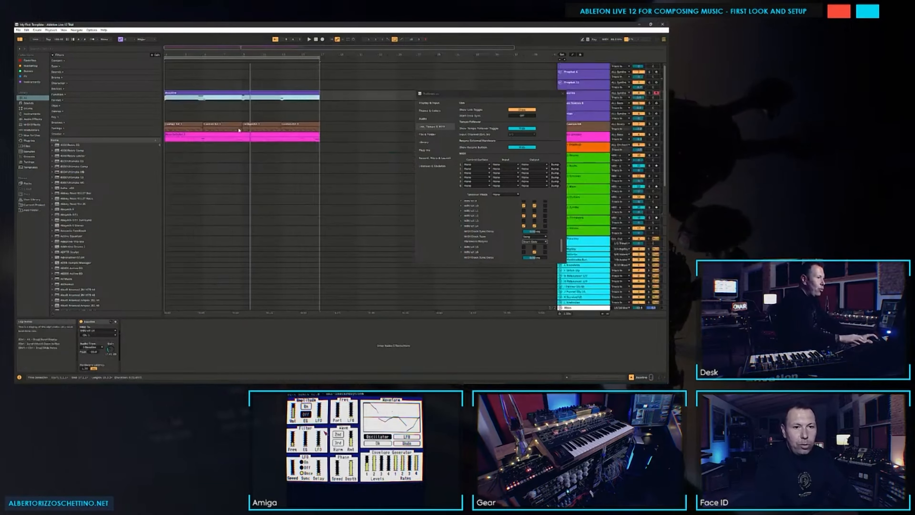
Step: Deactivate the Bassline clip in the arrangement and reposition the preferences window
left_click(216, 93)
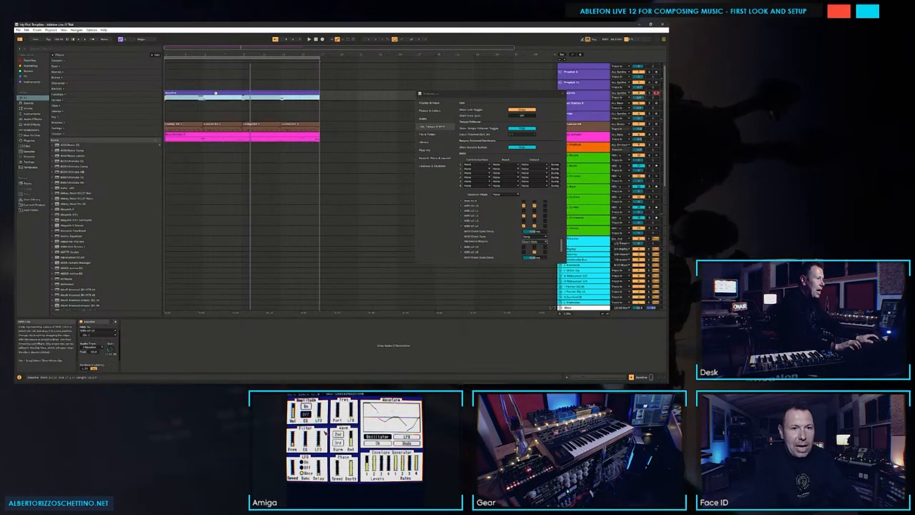
right_click(215, 93)
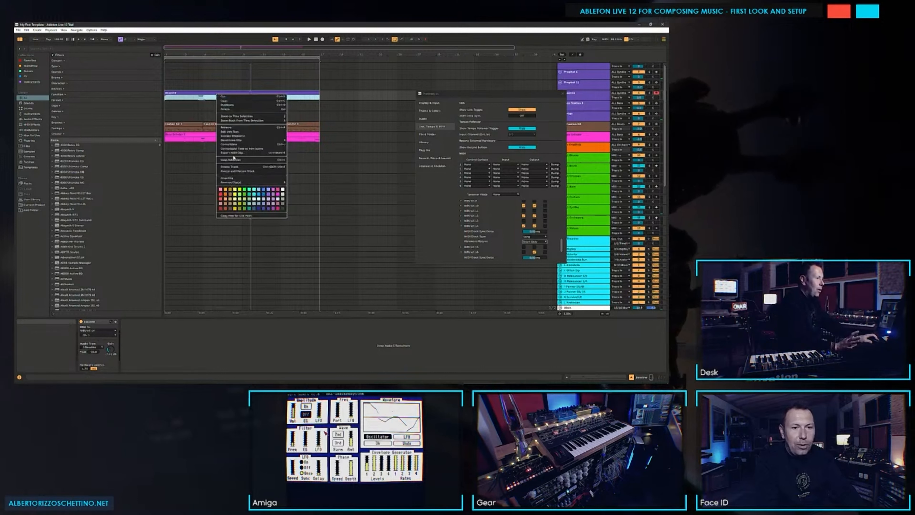
left_click(207, 94)
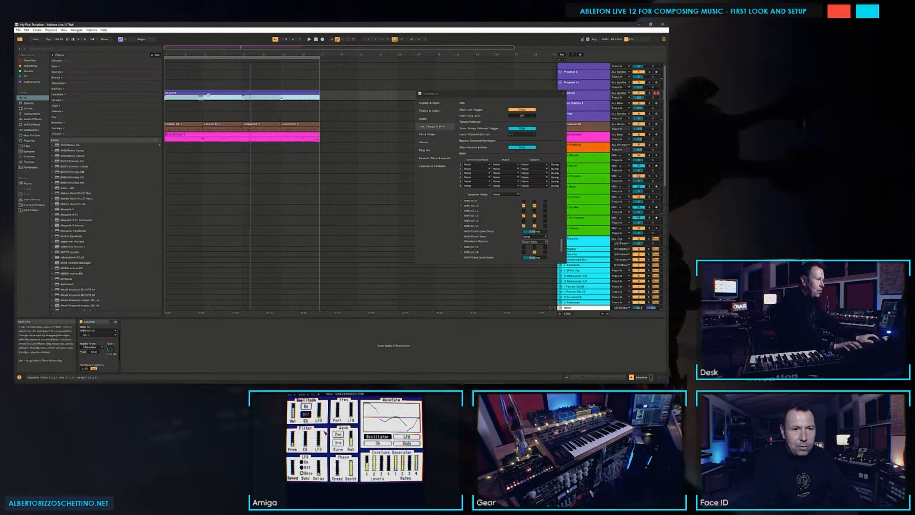
left_click(224, 114)
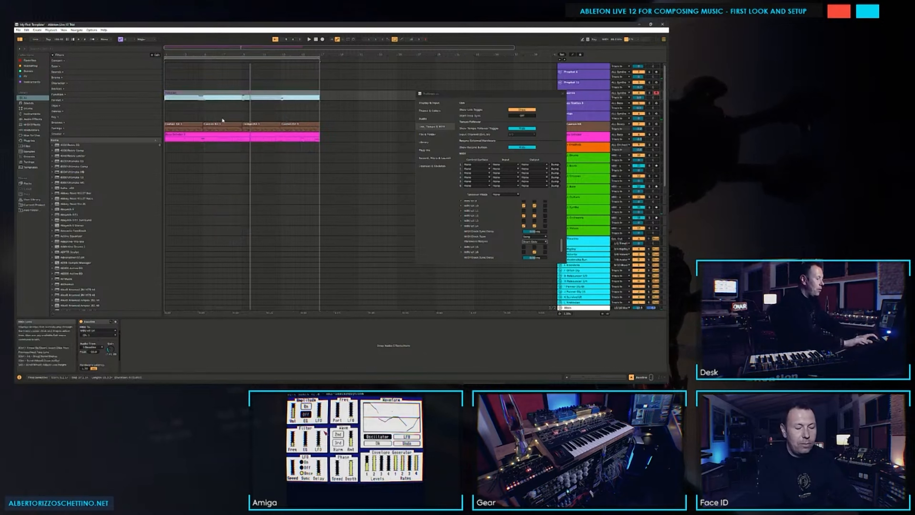
left_click(216, 93)
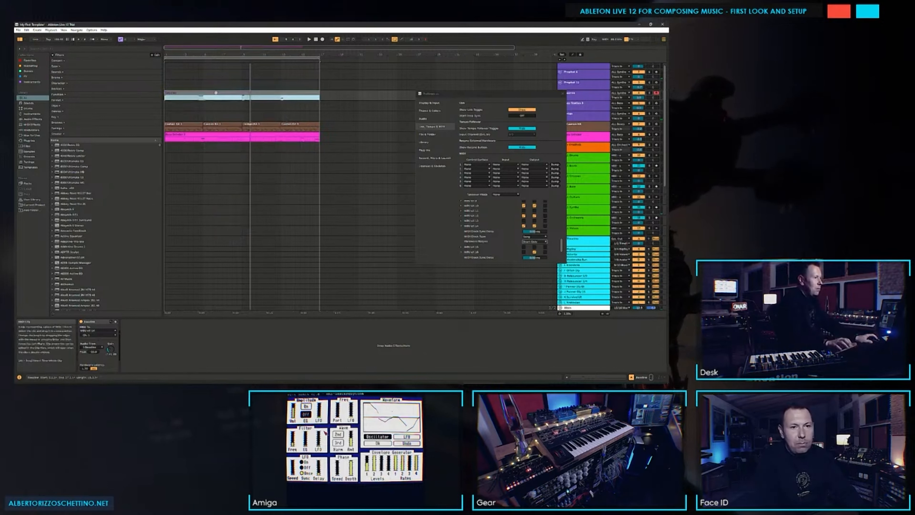
left_click(214, 116)
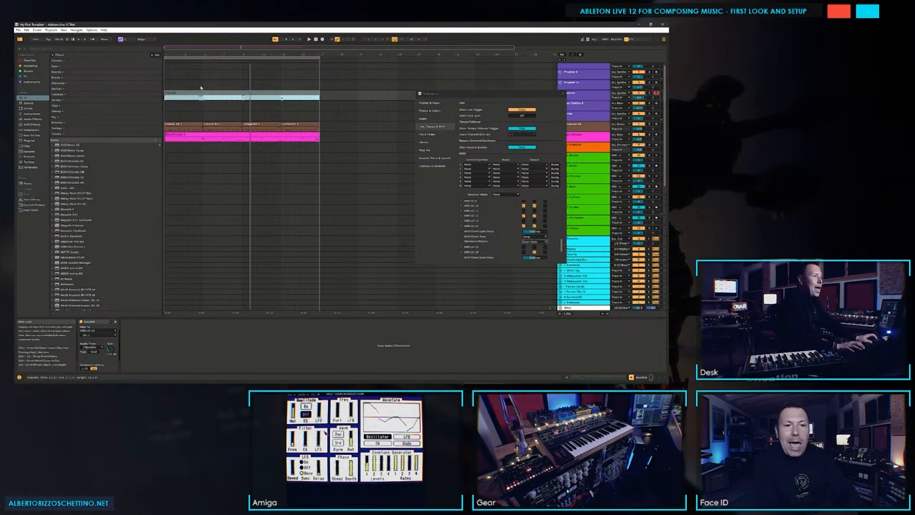
left_click_drag(488, 97, 459, 90)
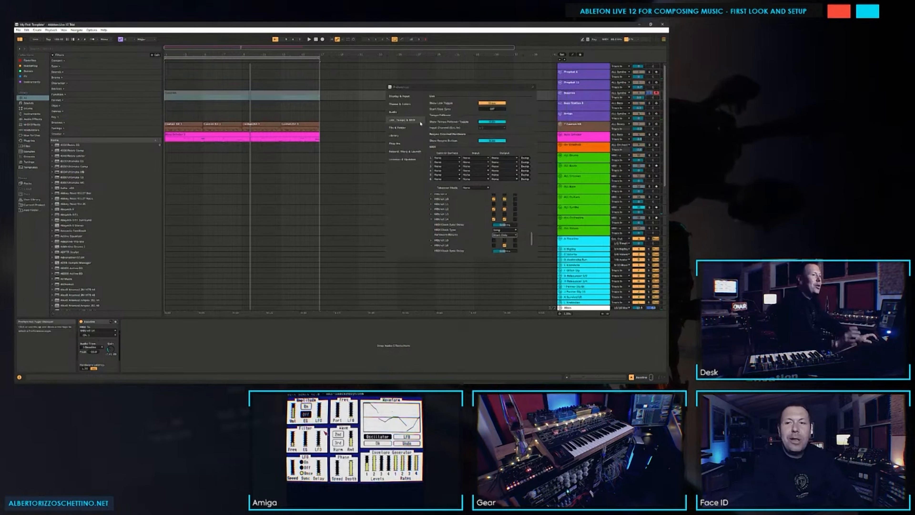
Step: Set the Hardware Resync of MIDI output port 14 to Don't Resync and test the external sync during playback
key("space")
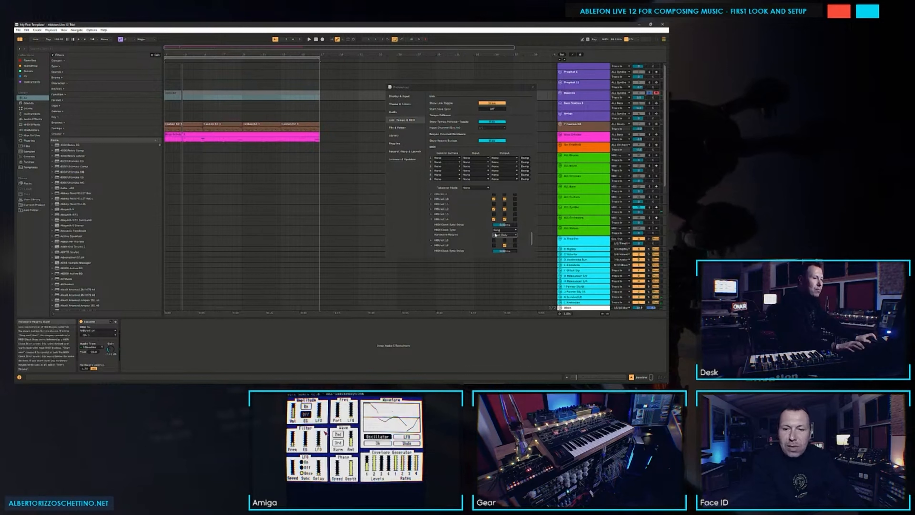
left_click(505, 235)
left_click(503, 246)
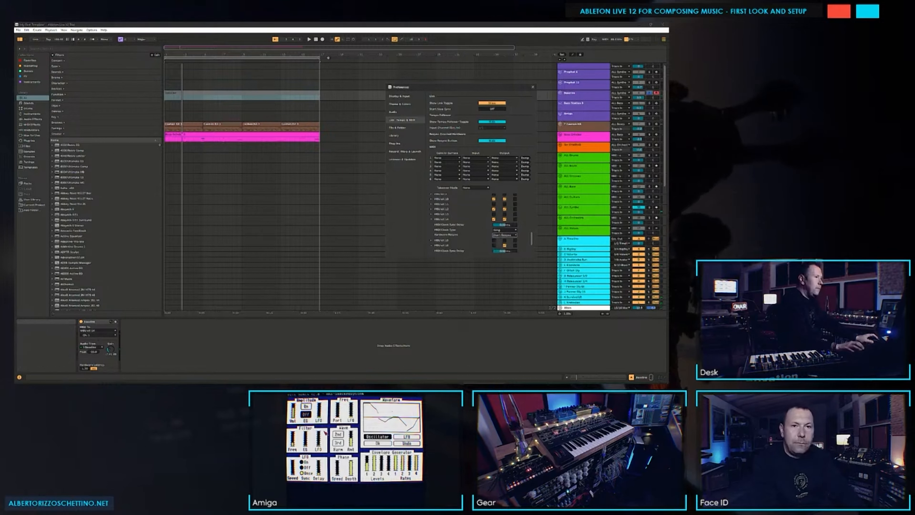
left_click(308, 39)
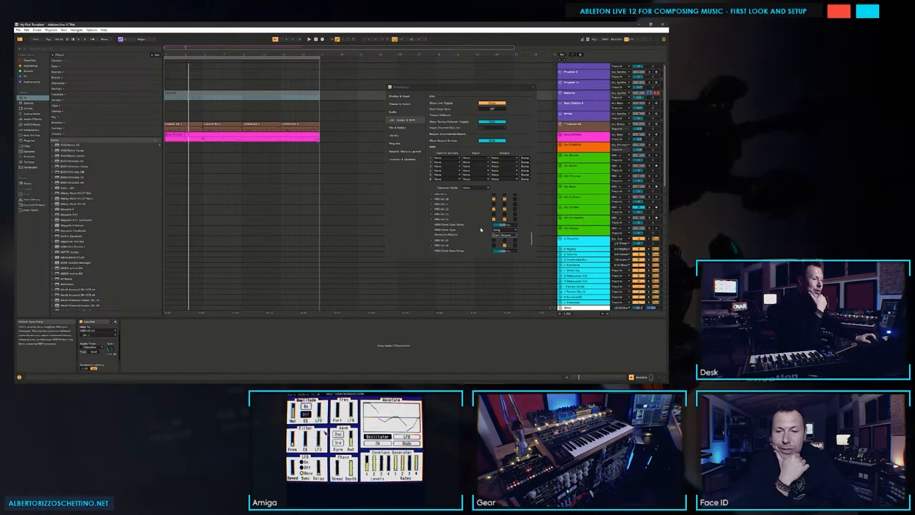
Step: Set the MIDI Clock Type of MIDI output port 14 to Pattern and start playback to test it
left_click(504, 230)
left_click(504, 235)
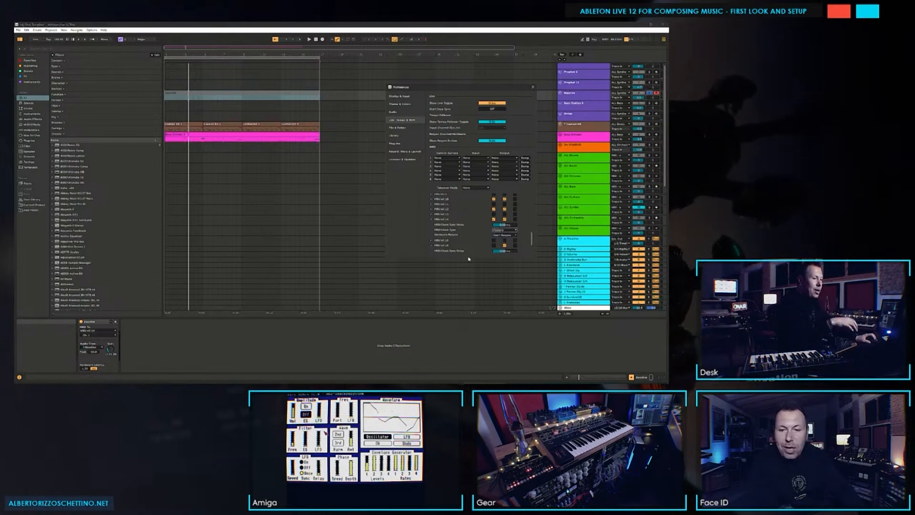
left_click(435, 325)
key("space")
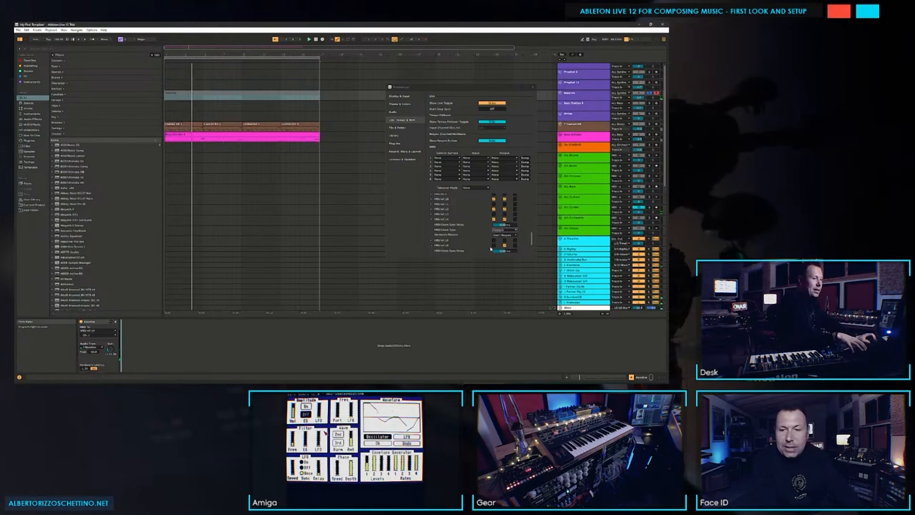
Step: Set the Hardware Resync of MIDI output port 14 to Stop and Start and test it by restarting playback
left_click(504, 235)
left_click(493, 249)
left_click(421, 348)
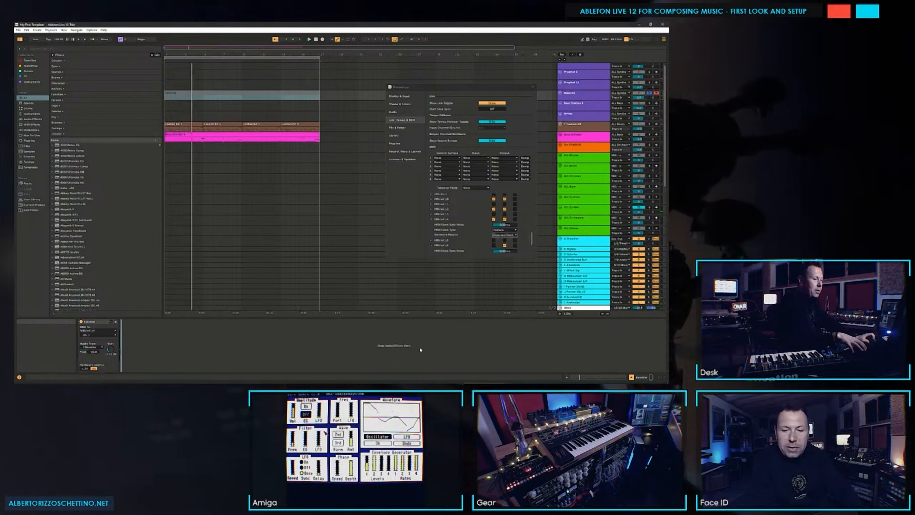
key("space")
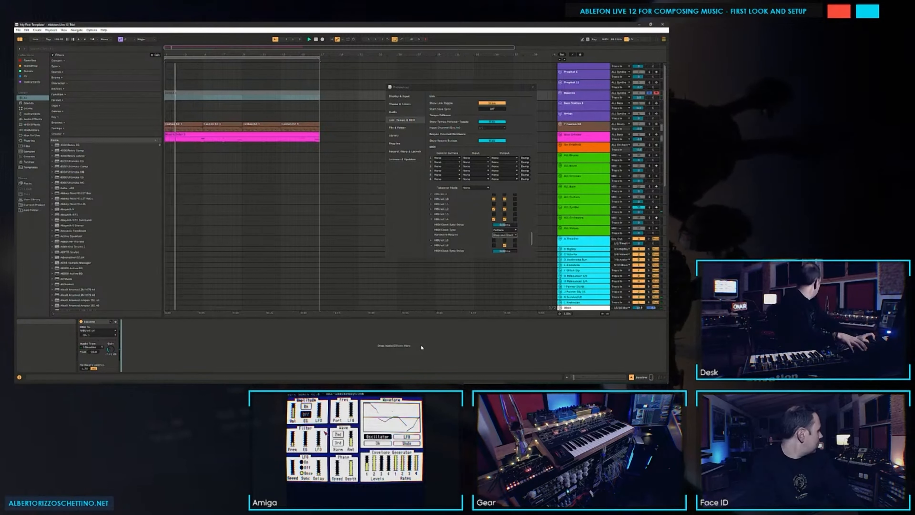
key("space")
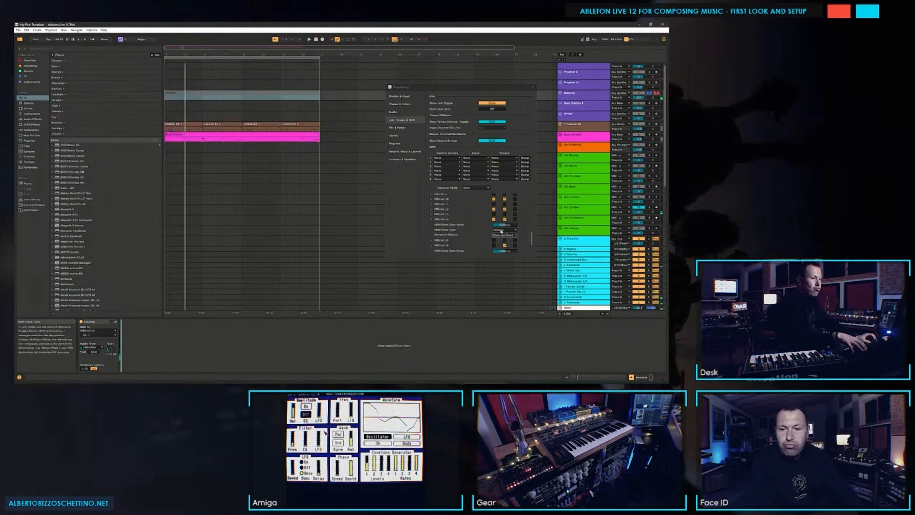
Step: Set MIDI output port 14 to MIDI Clock Type Song with Hardware Resync Start Only
left_click(499, 230)
left_click(500, 234)
left_click(498, 234)
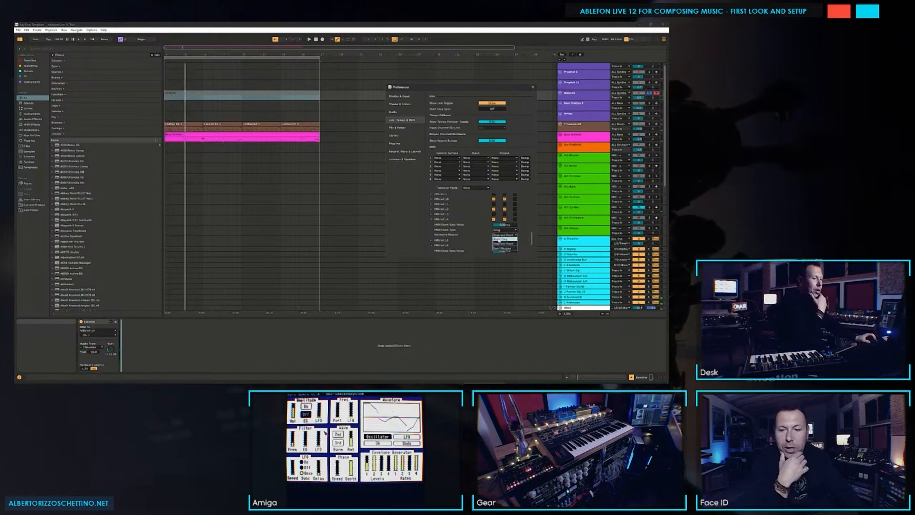
left_click(500, 240)
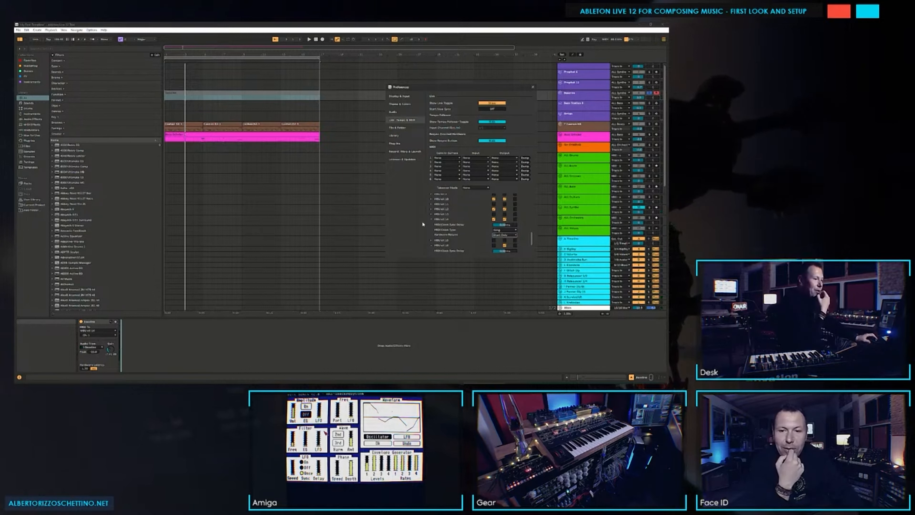
Step: Expand the sync settings of MIDI input port 13 and check its Sync Type and MTC Frame Rate options
scroll(433, 234, "up", 10)
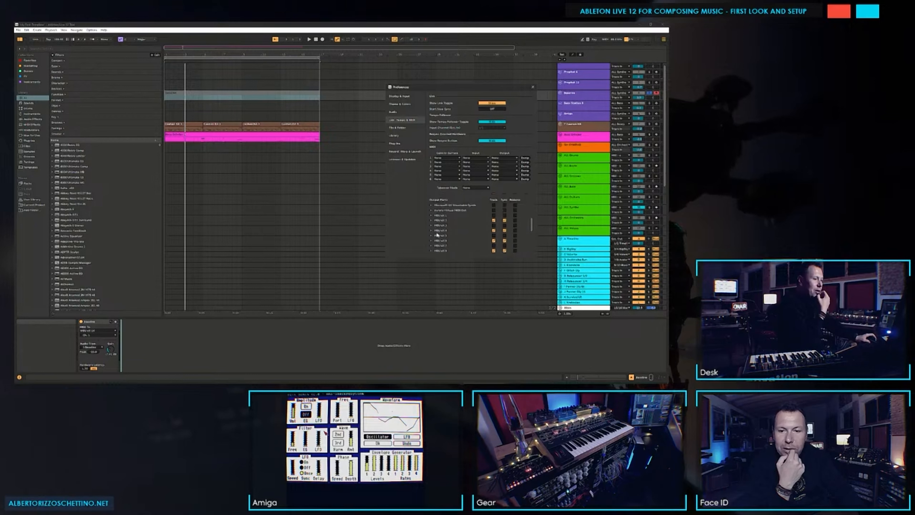
scroll(439, 233, "down", 8)
left_click(430, 201)
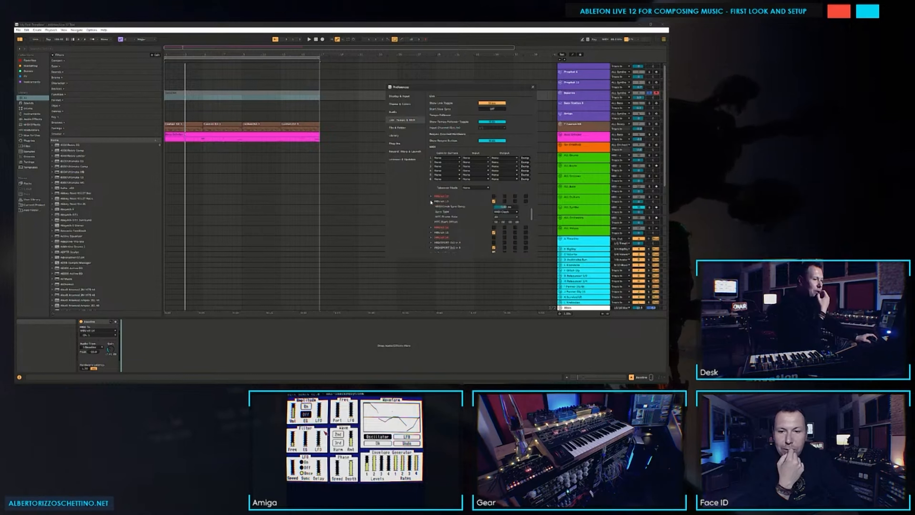
left_click(500, 212)
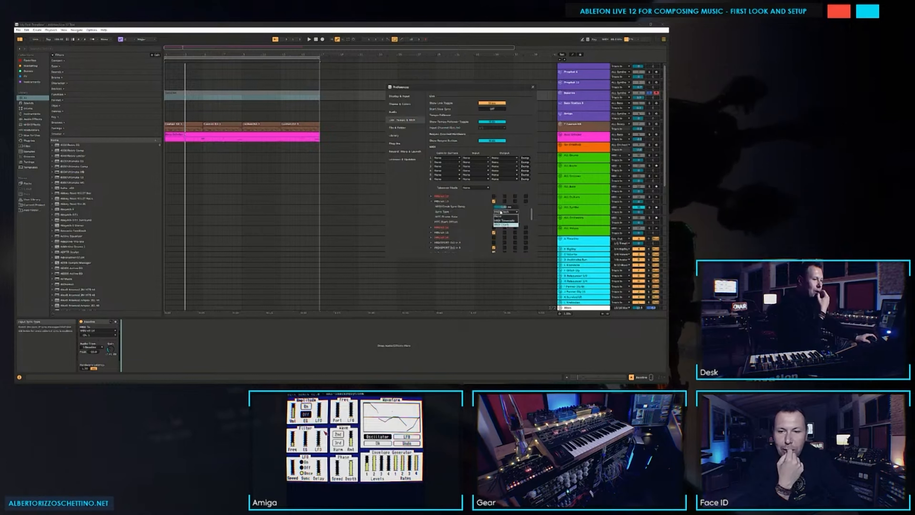
left_click(500, 215)
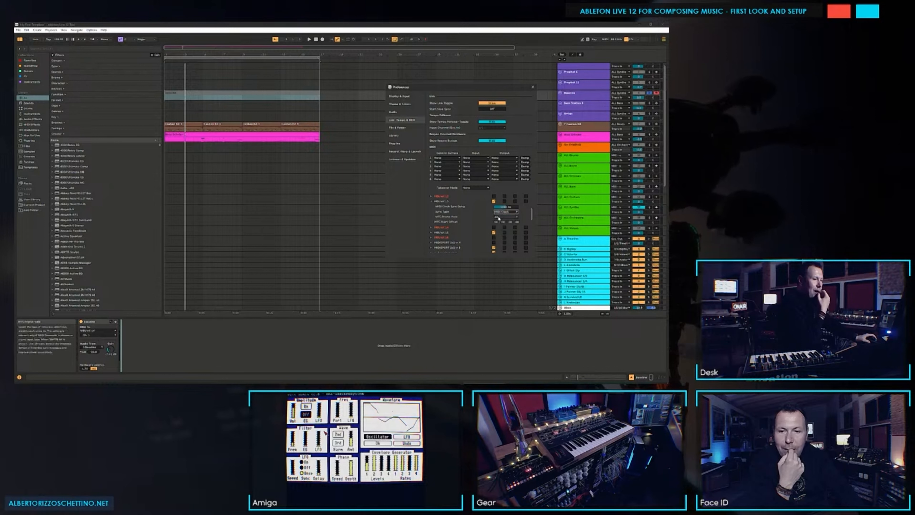
left_click(500, 217)
left_click(502, 218)
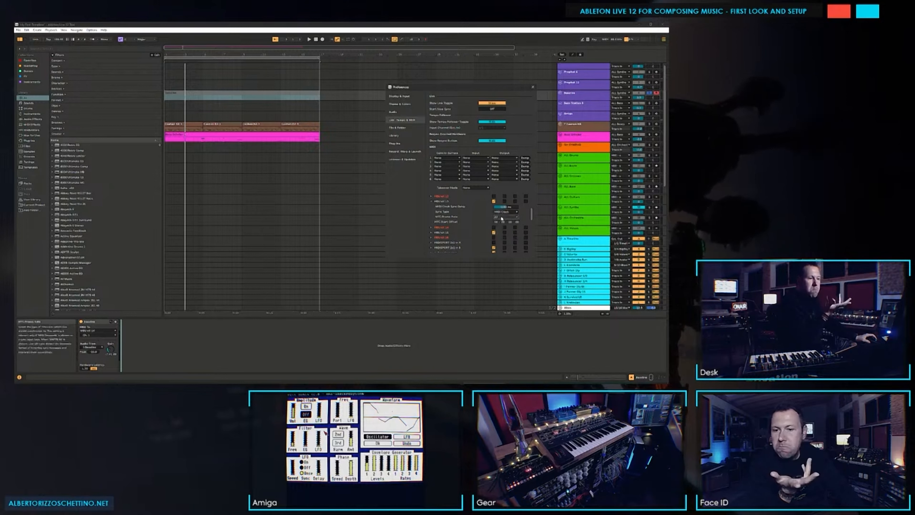
Step: Collapse MIDI input port 13's sync settings and select Start Only again as the Hardware Resync mode of MIDI output port 14
left_click(431, 201)
left_click_drag(531, 215, 528, 239)
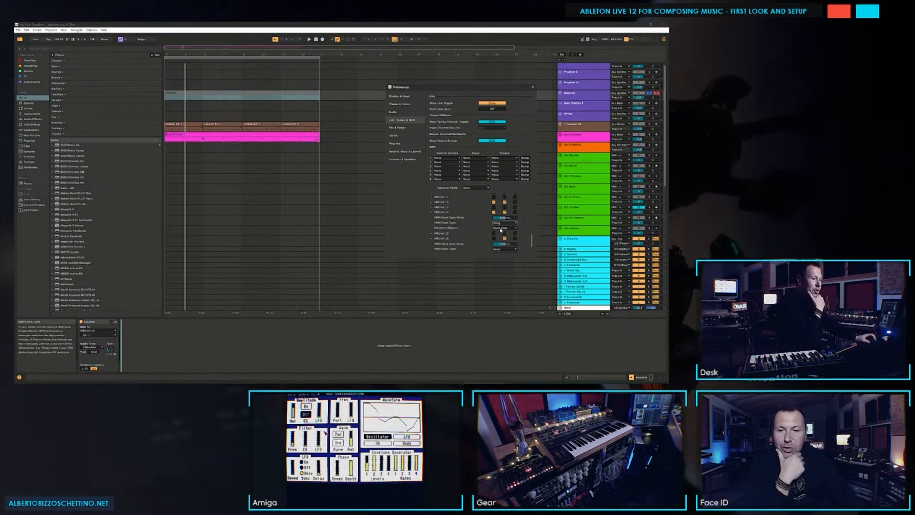
left_click(499, 228)
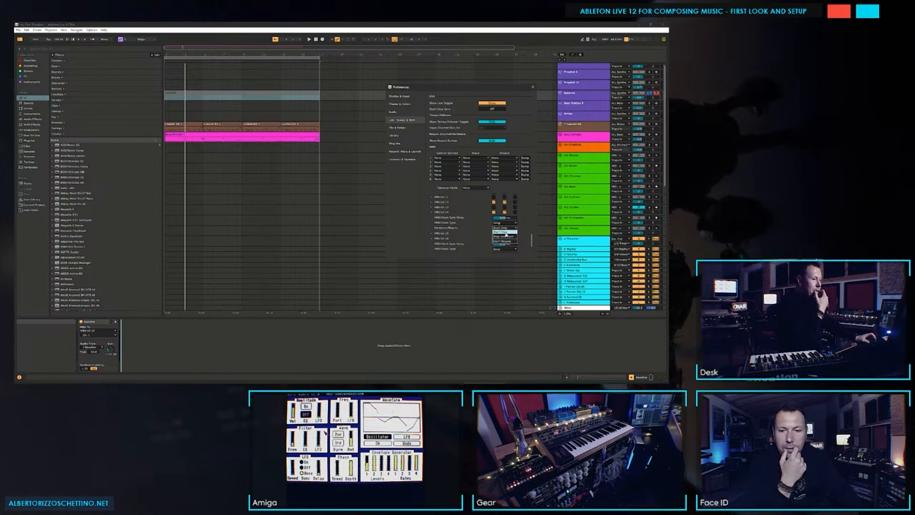
left_click(506, 233)
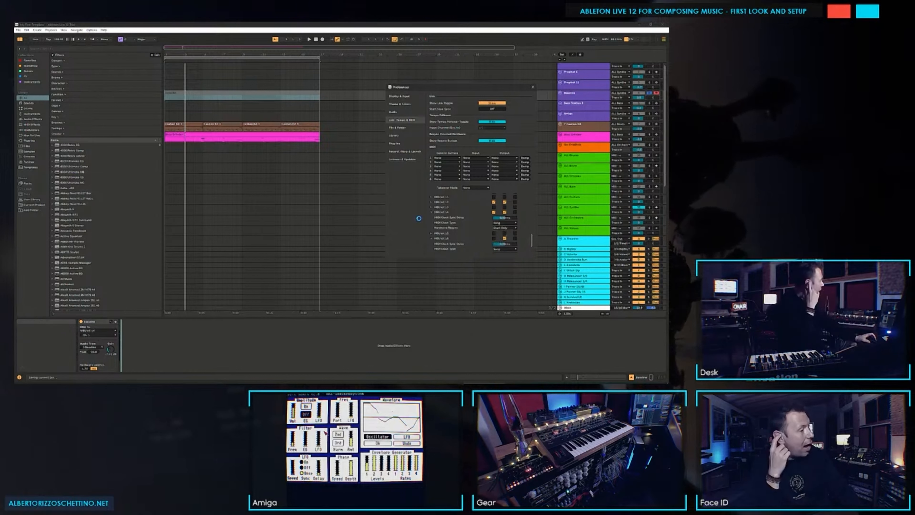
left_click(533, 87)
Step: Switch from the arrangement to Session View and select the Bassline track
key("Tab")
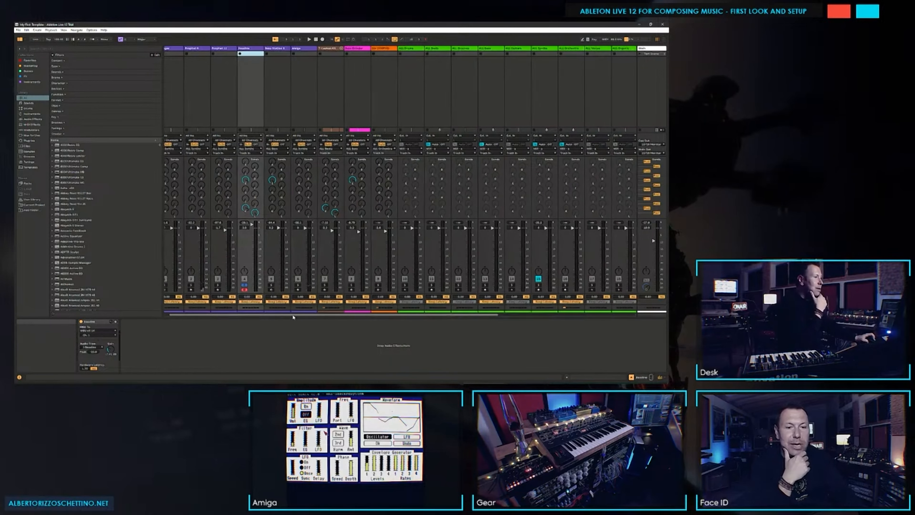
left_click(283, 87)
left_click(314, 89)
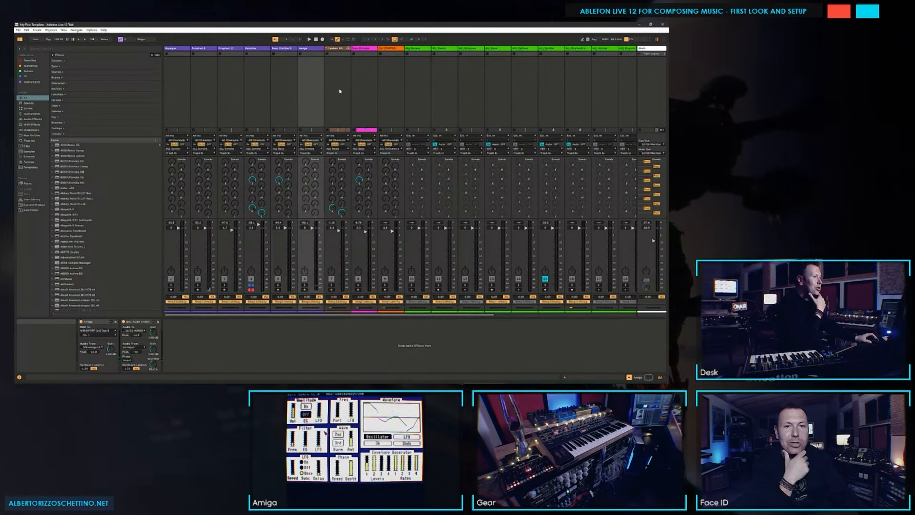
left_click(279, 101)
left_click(315, 90)
left_click(256, 112)
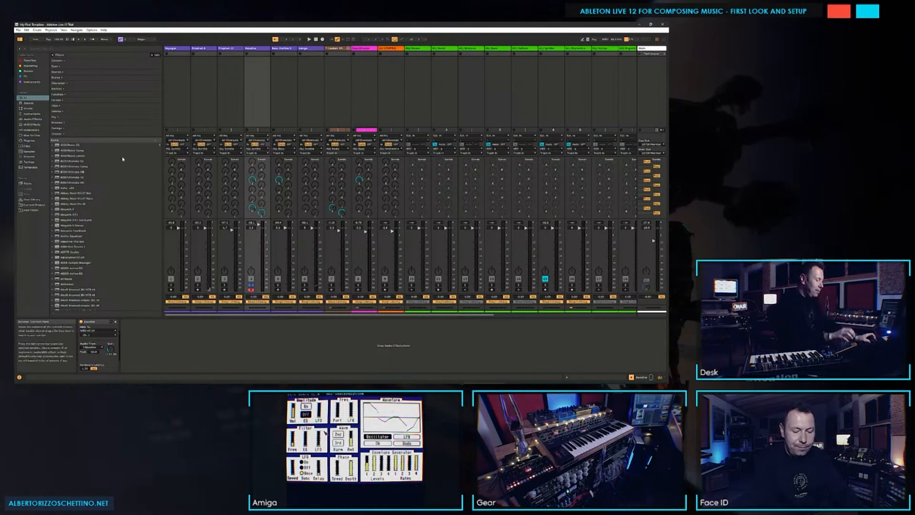
Step: Look through the Preferences pages, from Display & Input and Record, Warp & Launch to Library, MIDI, Audio and Theme & Colors
key("ctrl+comma")
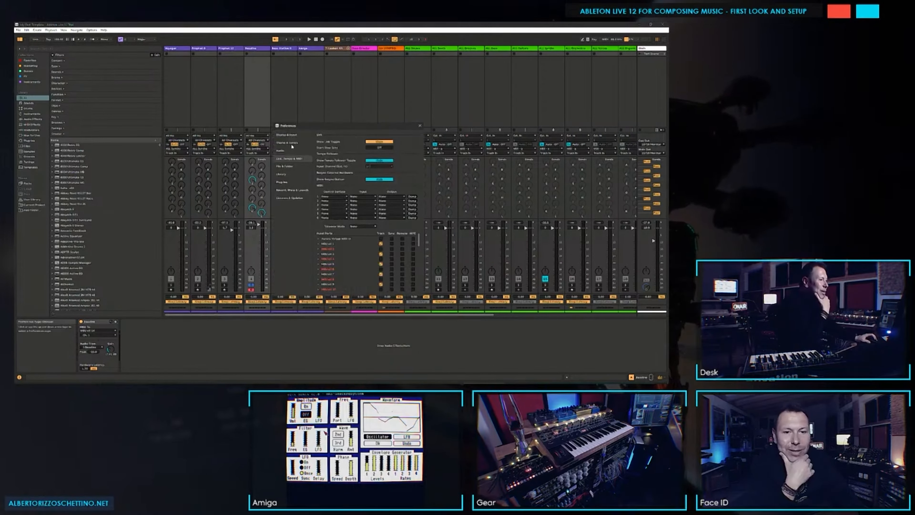
left_click(288, 135)
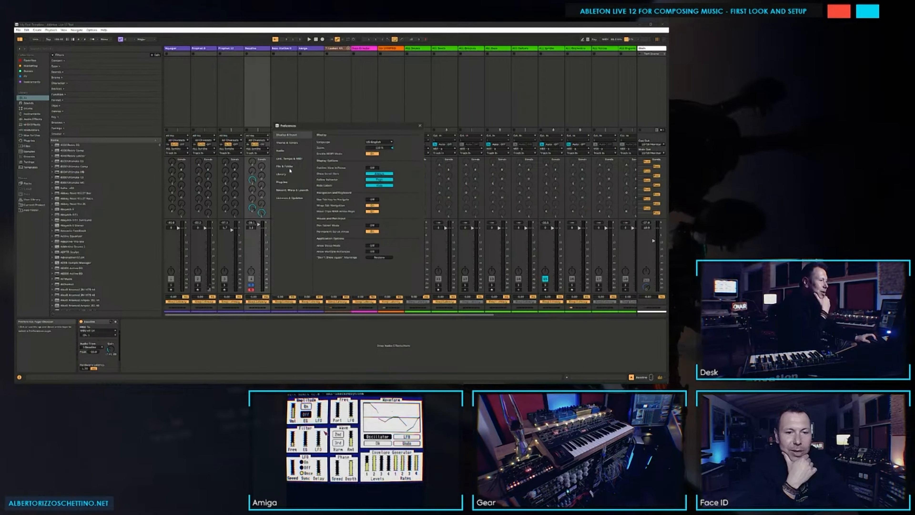
left_click(290, 190)
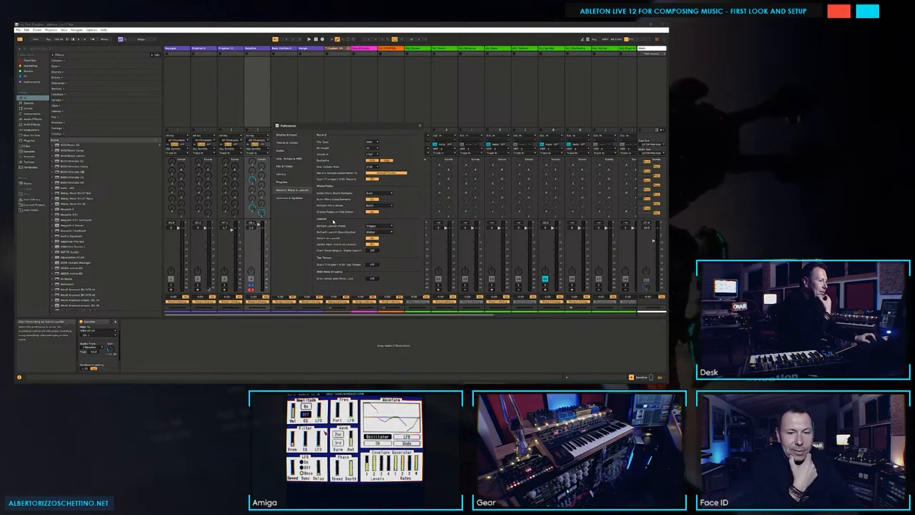
left_click(283, 182)
left_click(284, 174)
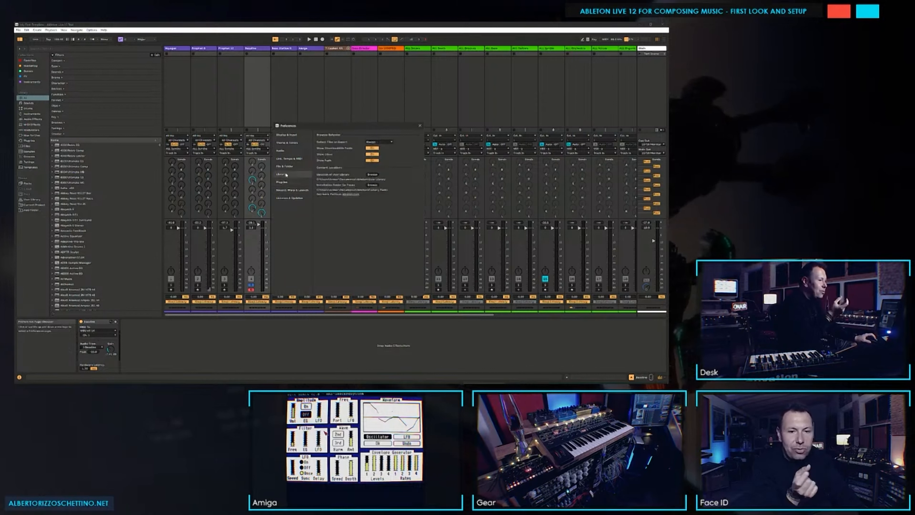
left_click(288, 165)
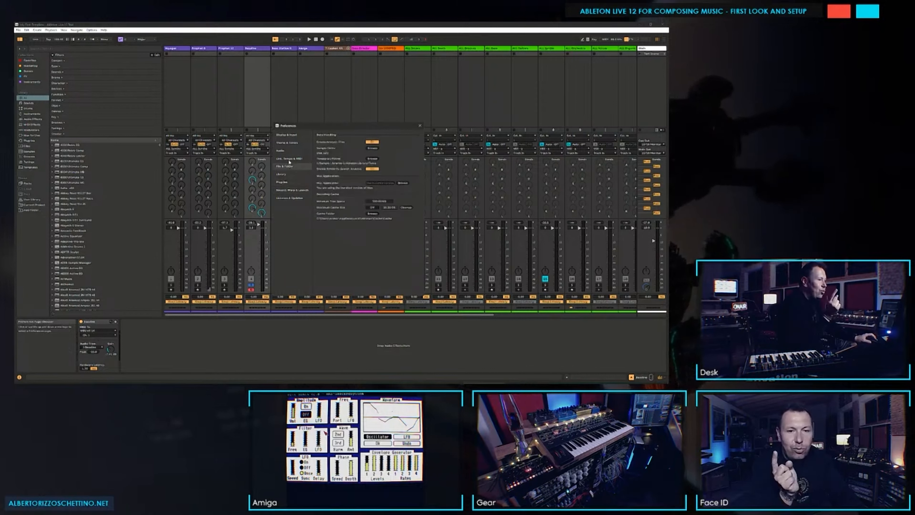
left_click(290, 159)
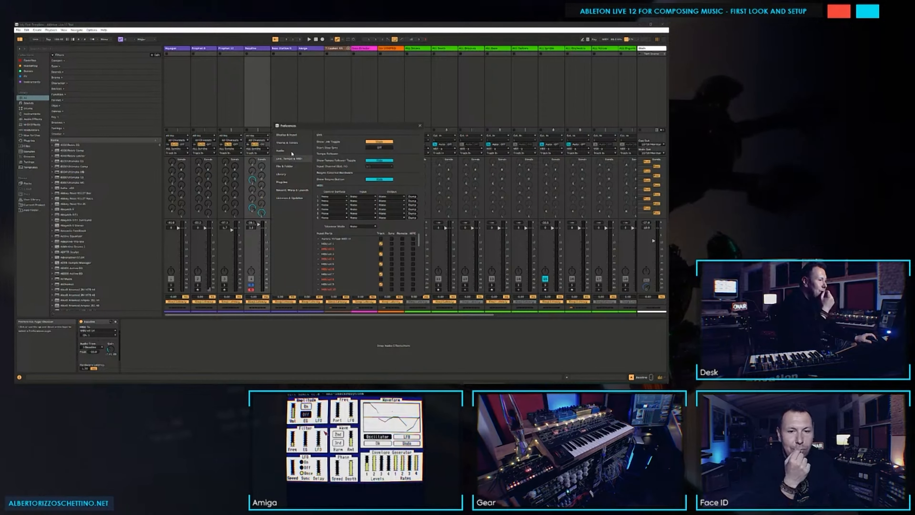
left_click(292, 150)
left_click(292, 144)
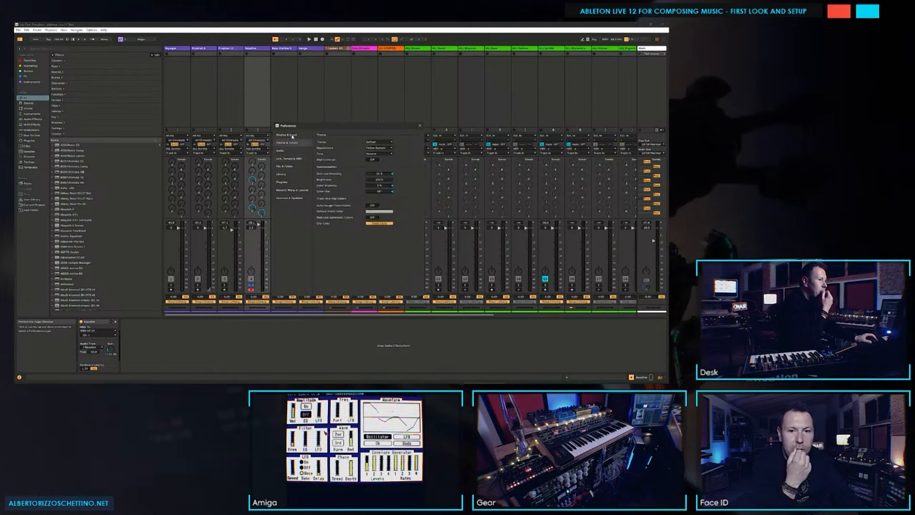
left_click(293, 135)
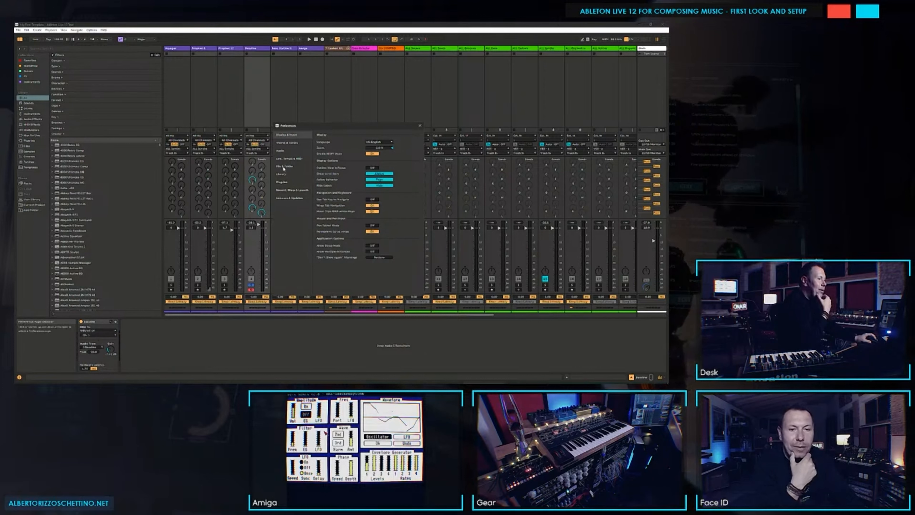
Step: Examine the Record, Warp & Launch preferences, including the Exclusive options, and check the Plug-Ins, Library and File & Folder pages
left_click(284, 190)
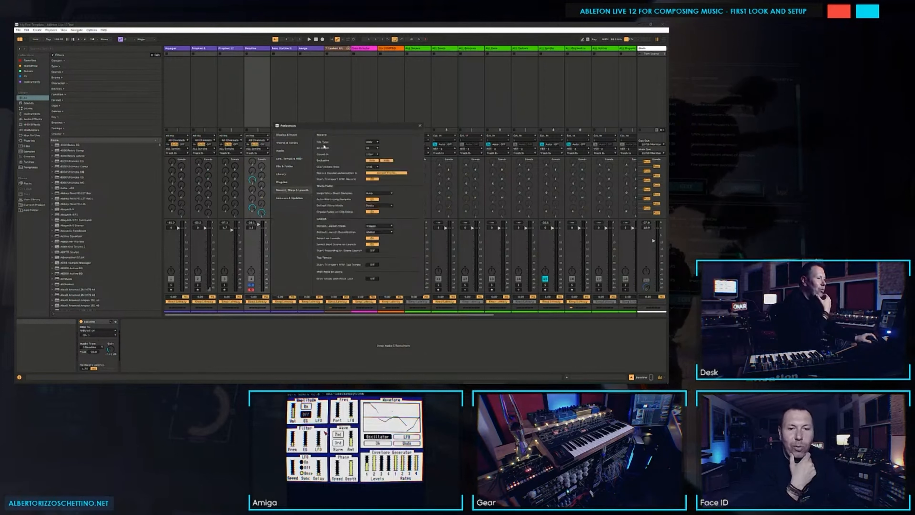
left_click(372, 161)
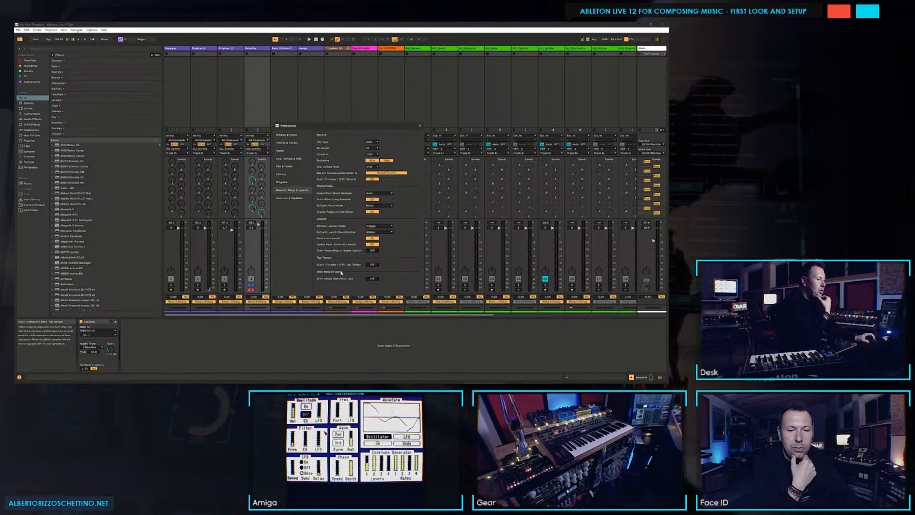
left_click(283, 182)
left_click(285, 176)
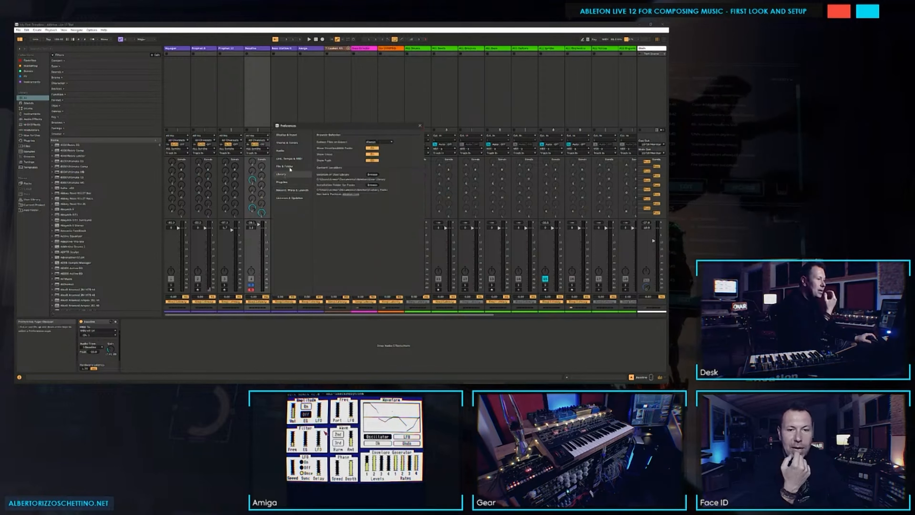
left_click(290, 168)
left_click(420, 125)
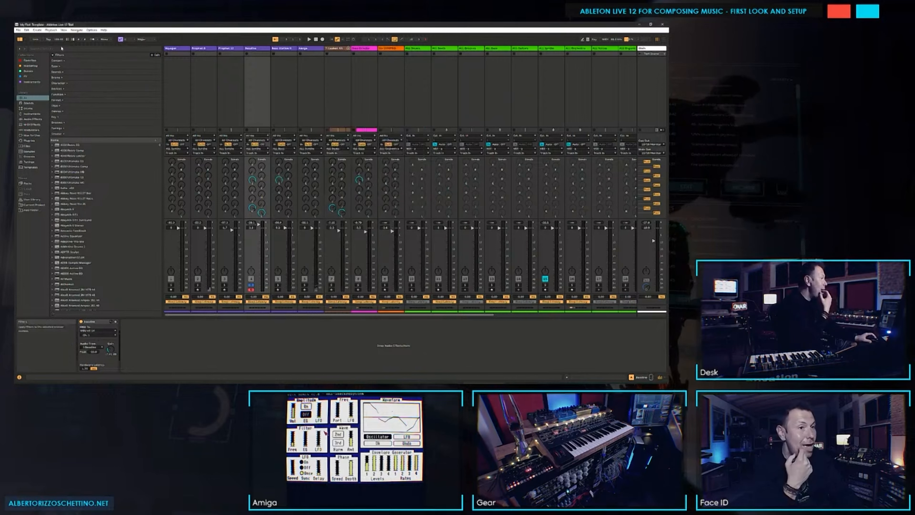
left_click(37, 30)
mouse_move(50, 30)
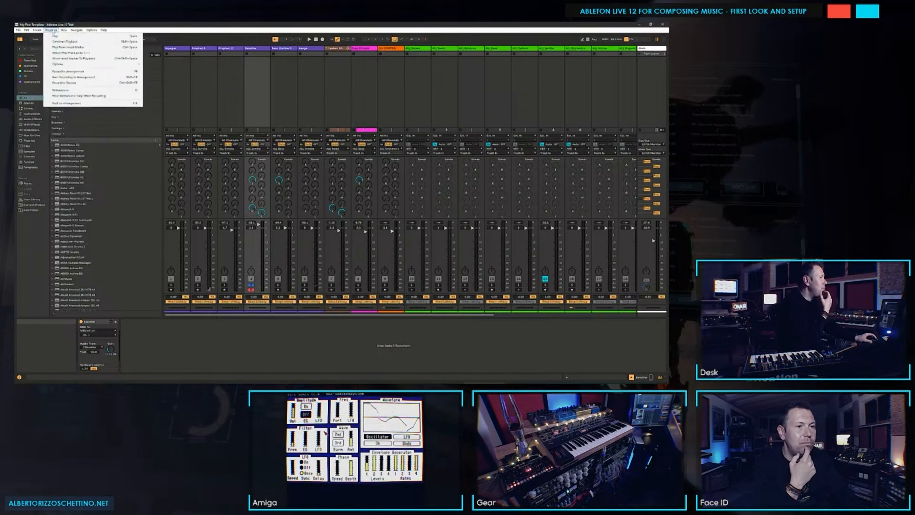
left_click(96, 78)
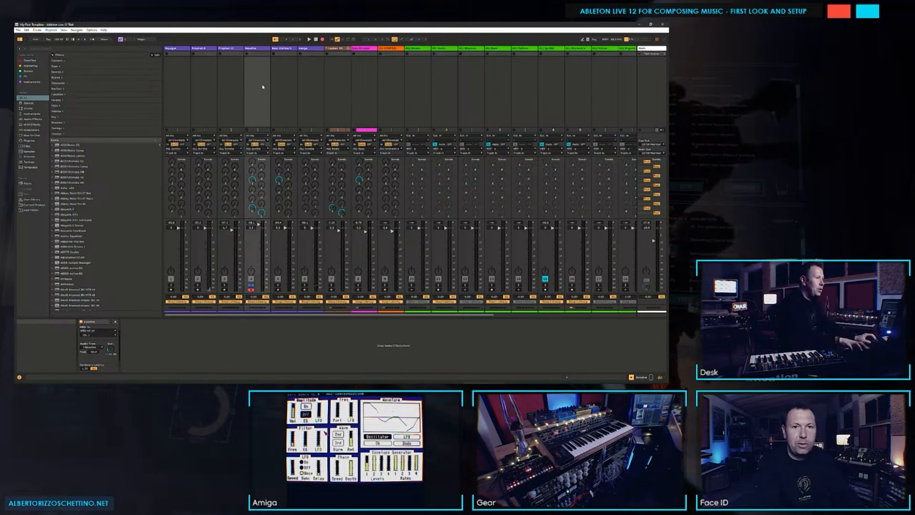
left_click(51, 30)
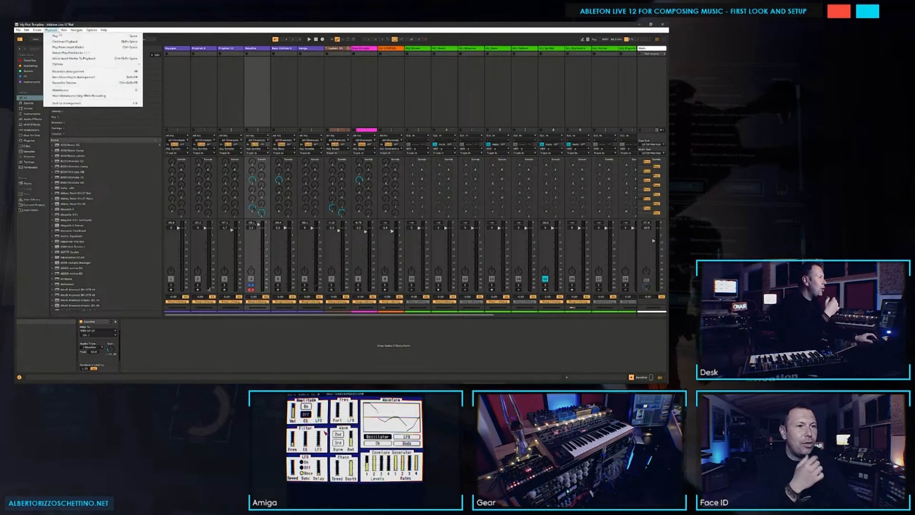
mouse_move(37, 30)
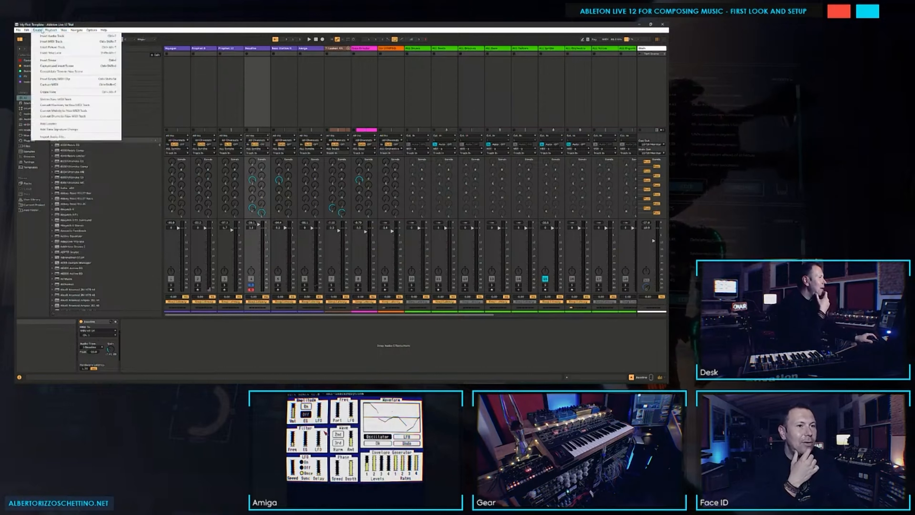
mouse_move(92, 30)
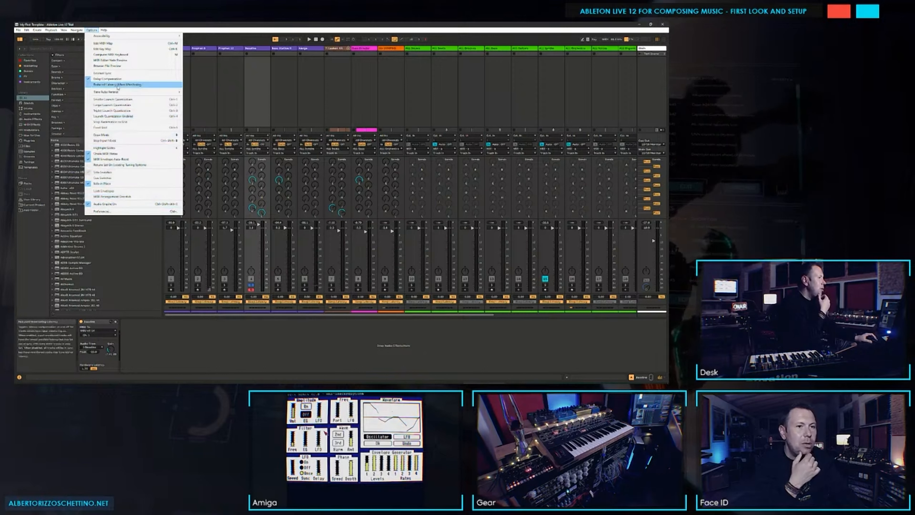
left_click(279, 99)
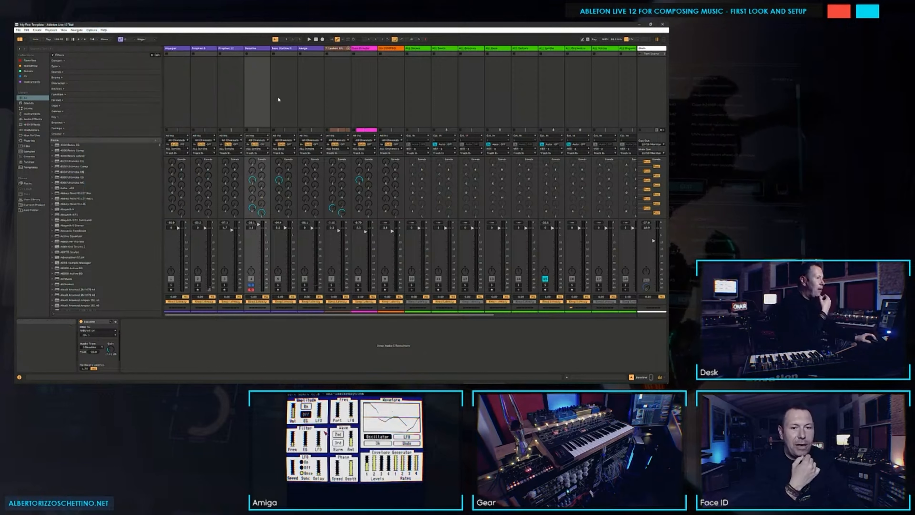
Step: Disarm the Bassline track and take it out of solo
left_click(280, 116)
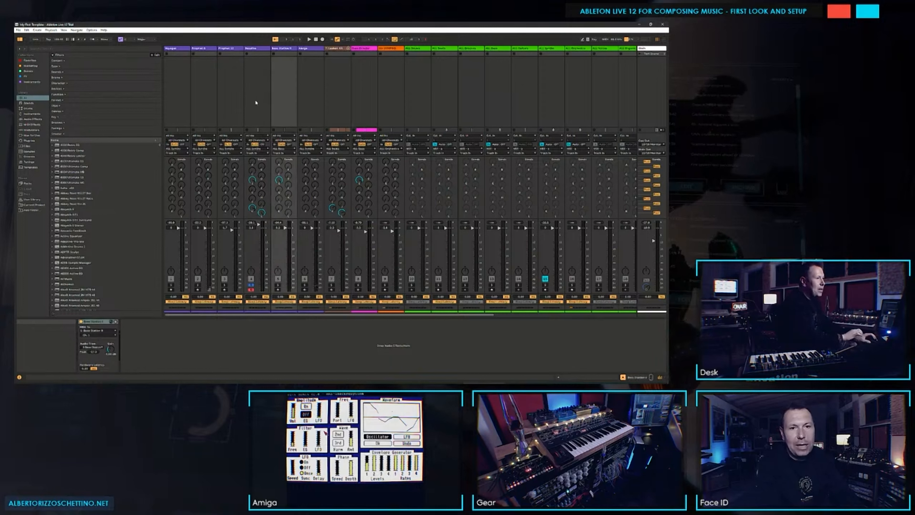
left_click(254, 148)
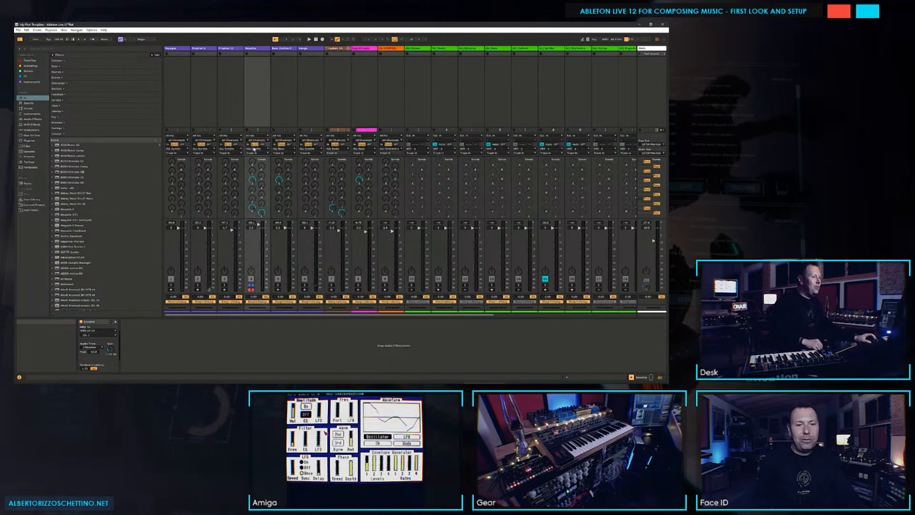
left_click(251, 289)
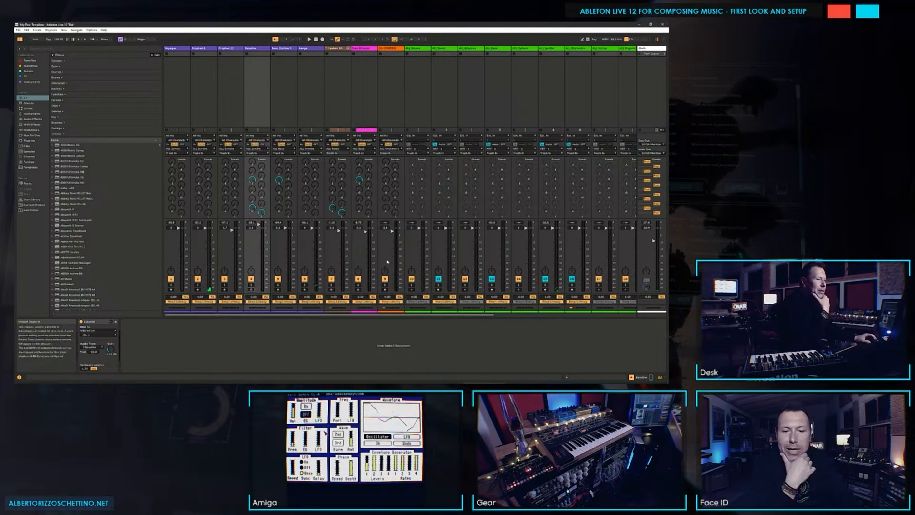
left_click_drag(403, 314, 515, 317)
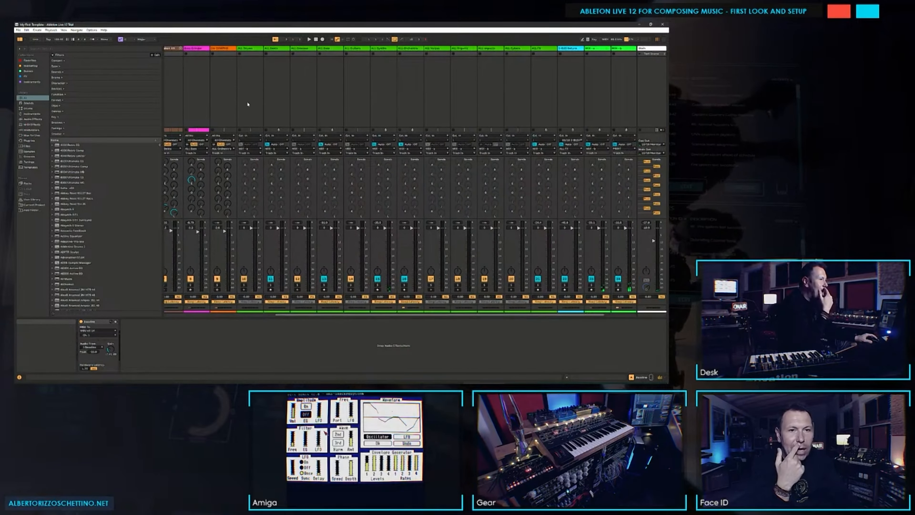
left_click(251, 279)
left_click_drag(299, 316, 332, 316)
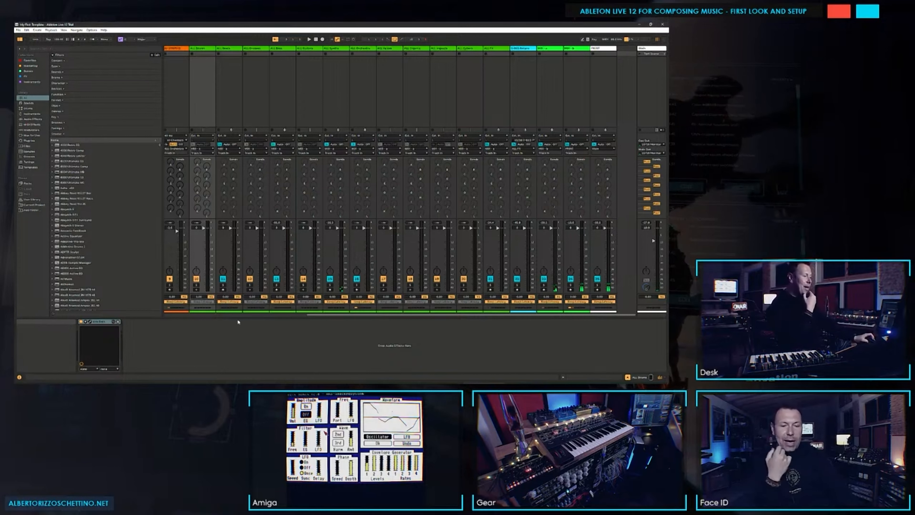
left_click(227, 315)
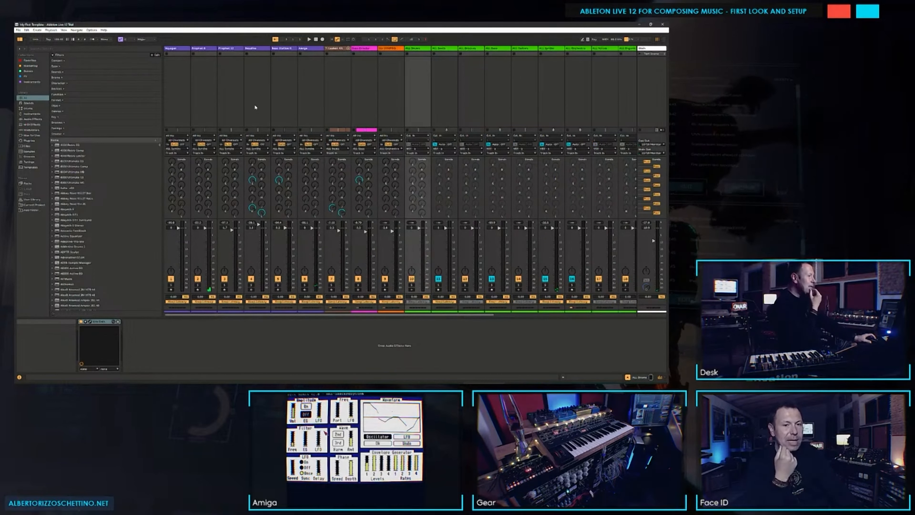
Step: Arm the Prophet 12 track for playing and raise the volume of the Main track
left_click(229, 97)
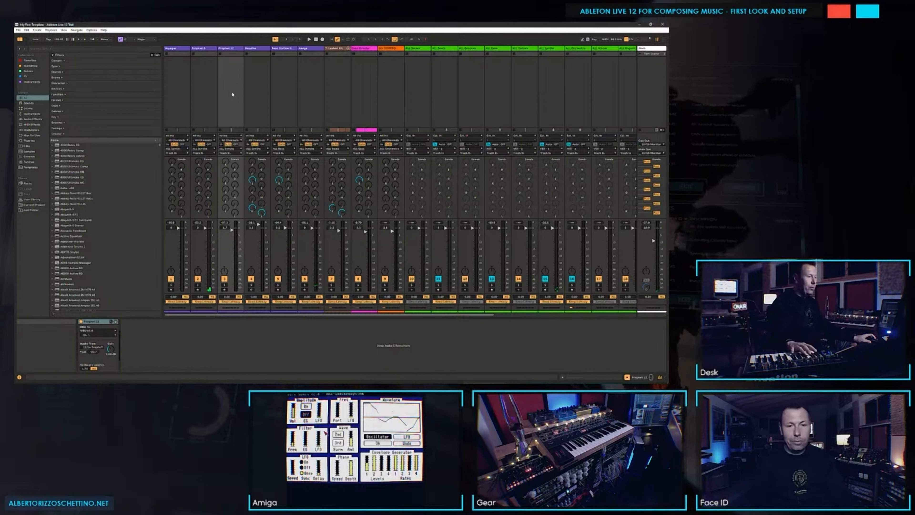
left_click(223, 289)
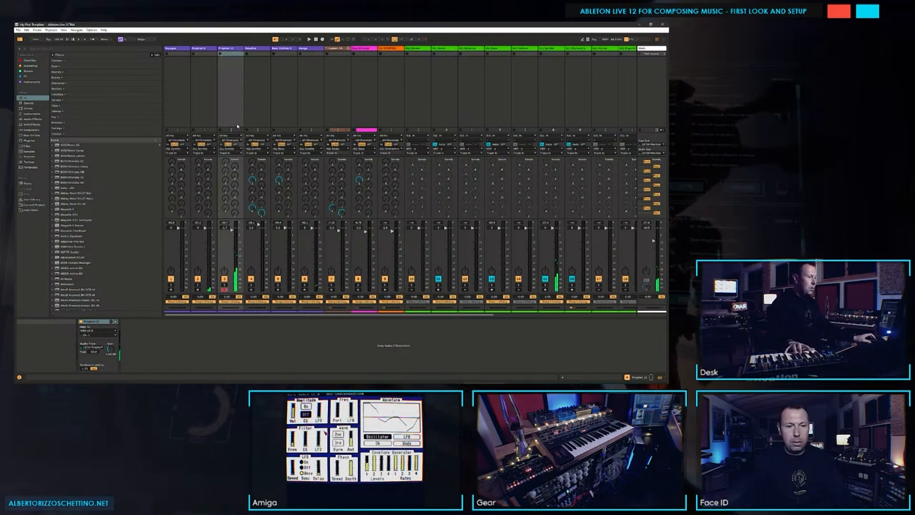
left_click_drag(653, 241, 653, 228)
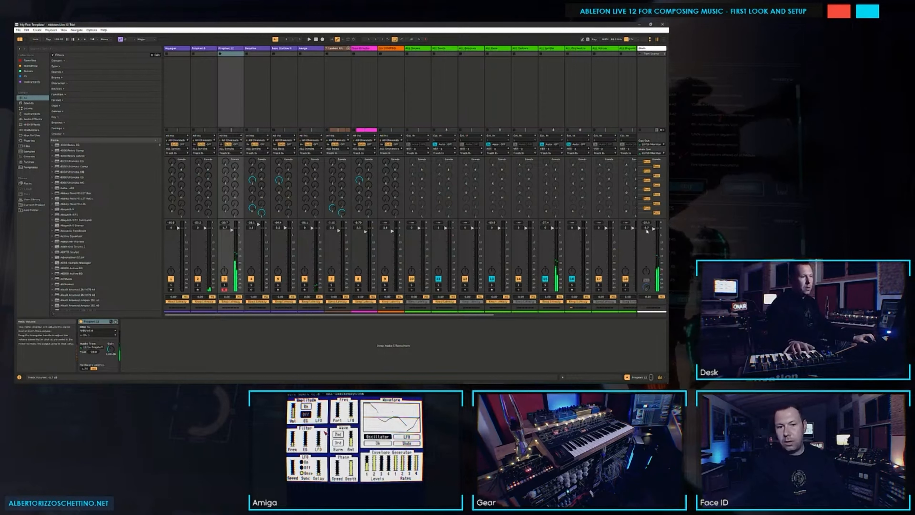
Step: Arm the Prophet 6 track instead of the Prophet 12 track
left_click(187, 85)
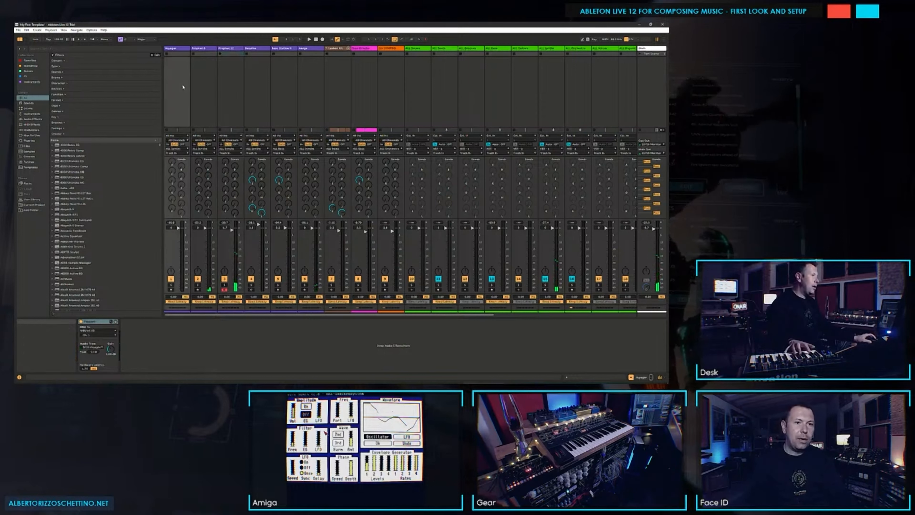
left_click(199, 290)
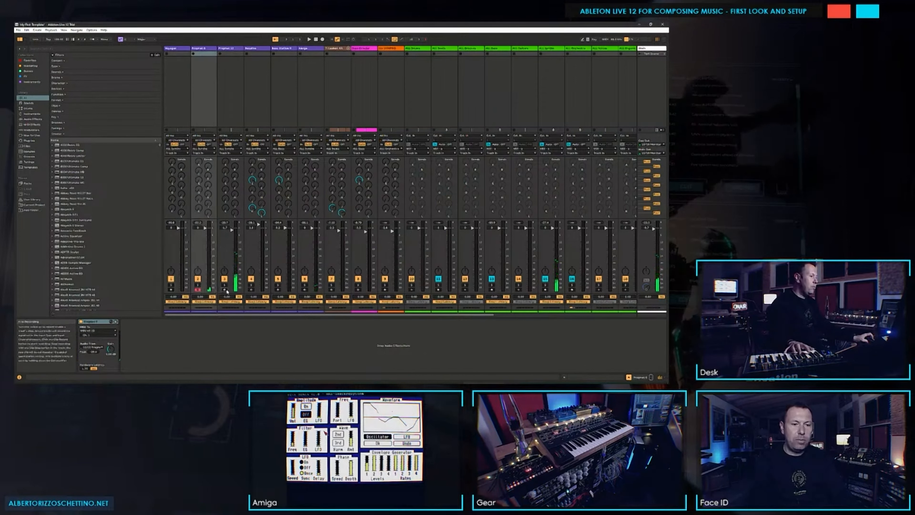
Step: Arm the Prophet 6 track again and add the Eventide Blackhole plug-in to it
left_click(224, 290)
left_click(198, 290)
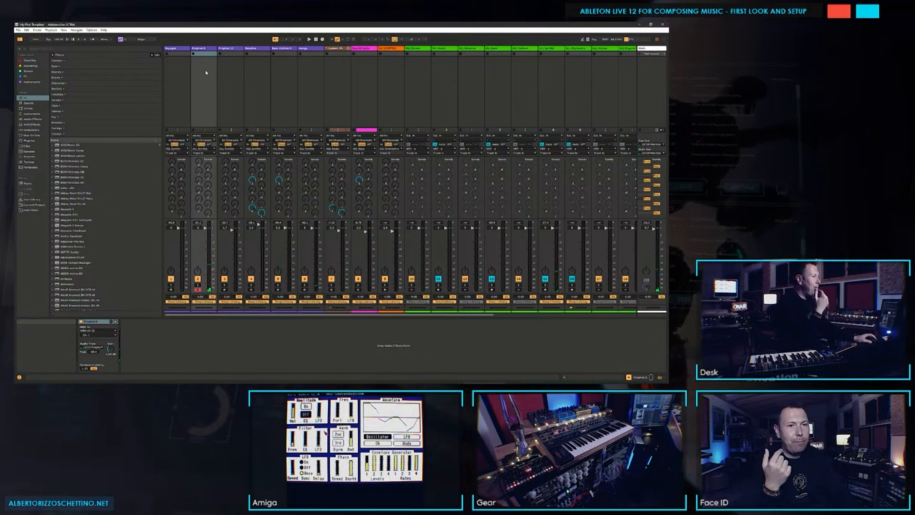
key("ctrl+f")
type("blacknote")
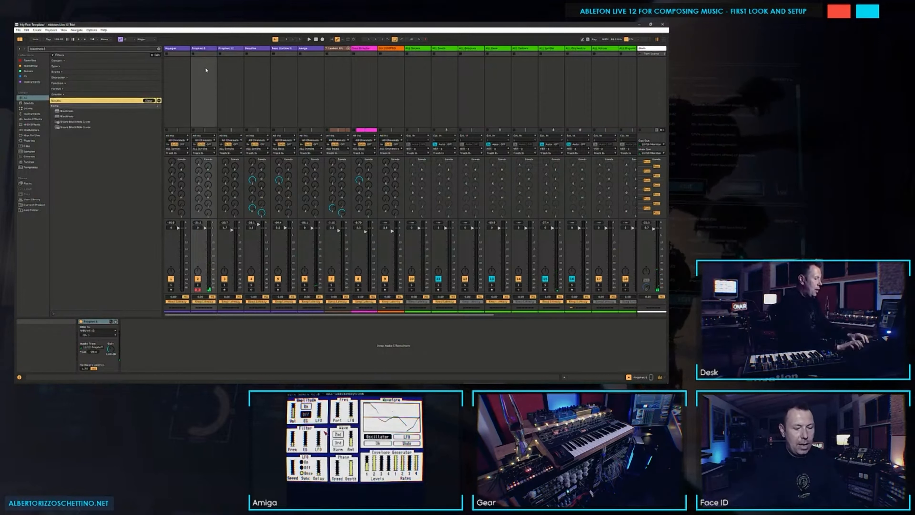
type(" m15")
left_click(71, 94)
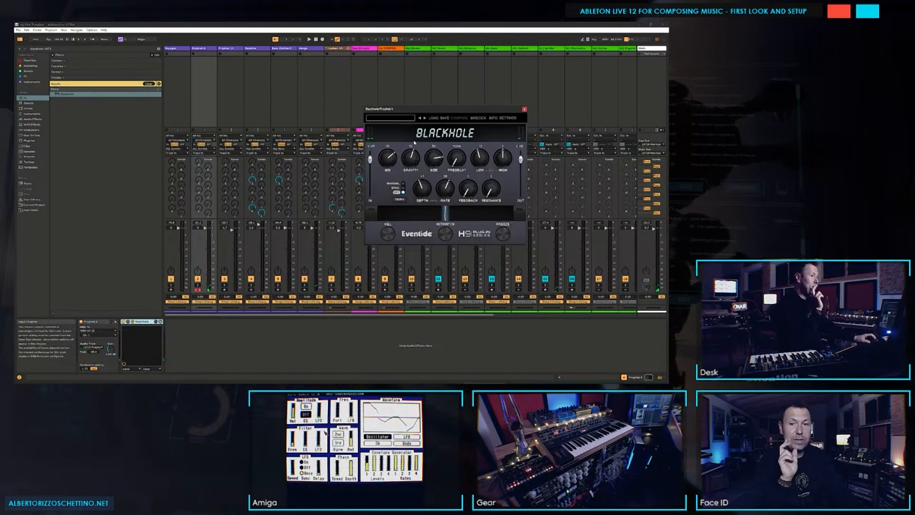
Step: Load the custom Space 01 preset in Blackhole, move the plug-in window aside and turn up the Mix
left_click(407, 119)
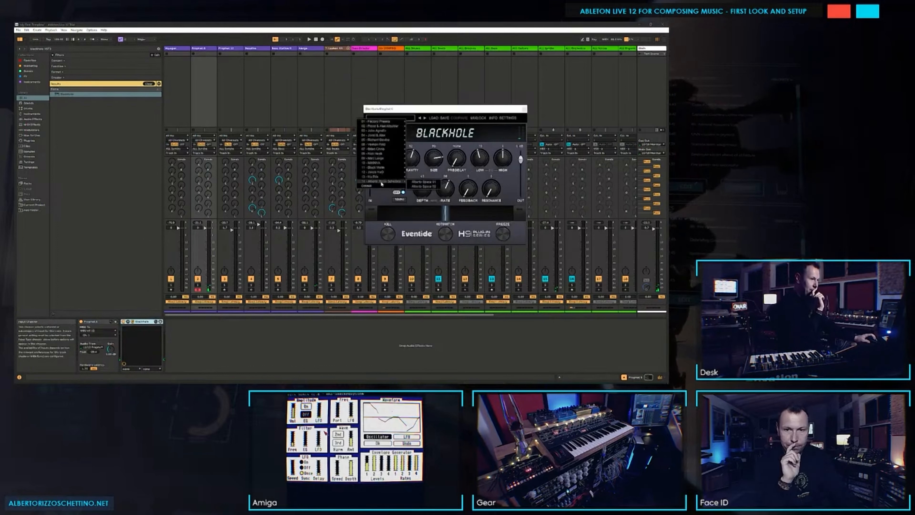
left_click(423, 182)
left_click_drag(389, 108, 469, 77)
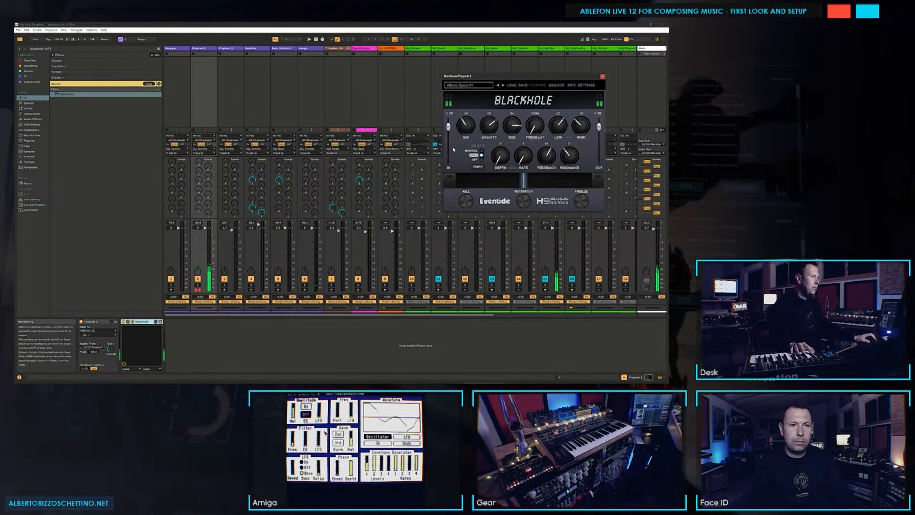
left_click_drag(466, 130, 468, 103)
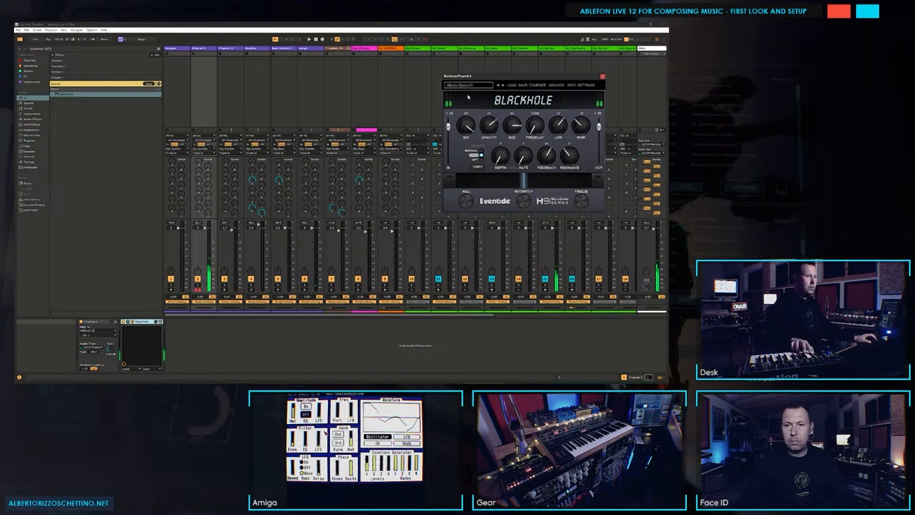
Step: Try the custom Space 02 preset with an adjusted Mix and compare it with the Prophet 6 send effect while Blackhole is bypassed
left_click(503, 85)
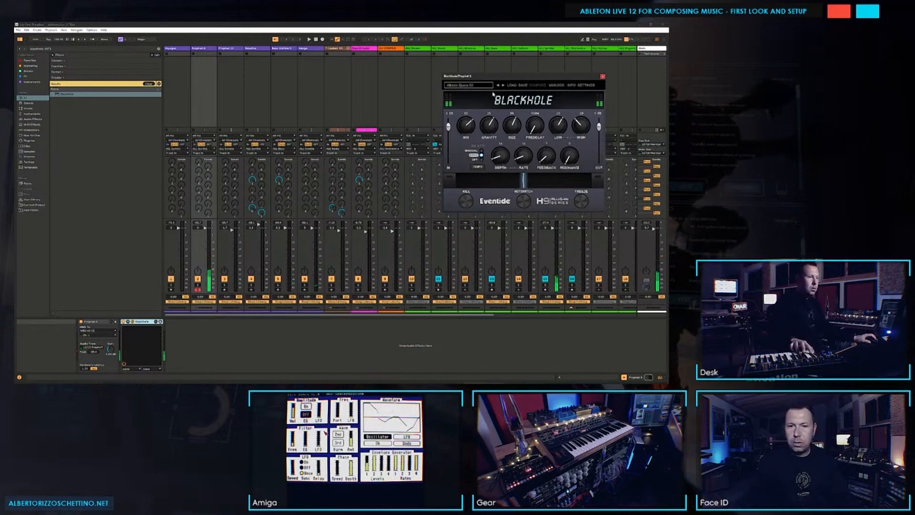
left_click_drag(465, 129, 465, 121)
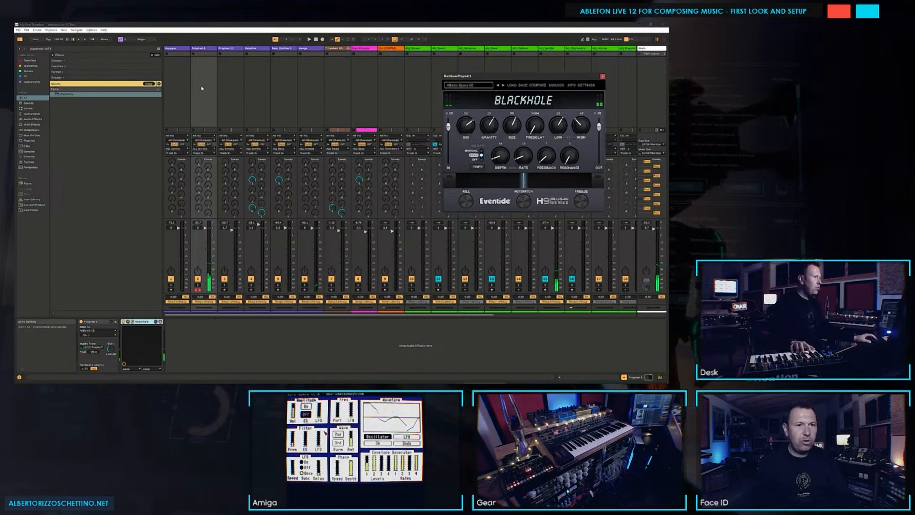
left_click(124, 321)
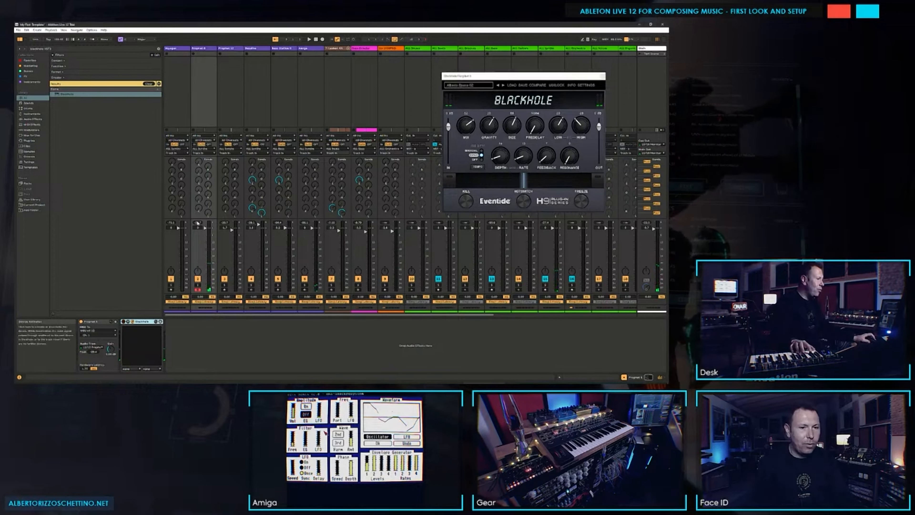
left_click_drag(199, 181, 199, 140)
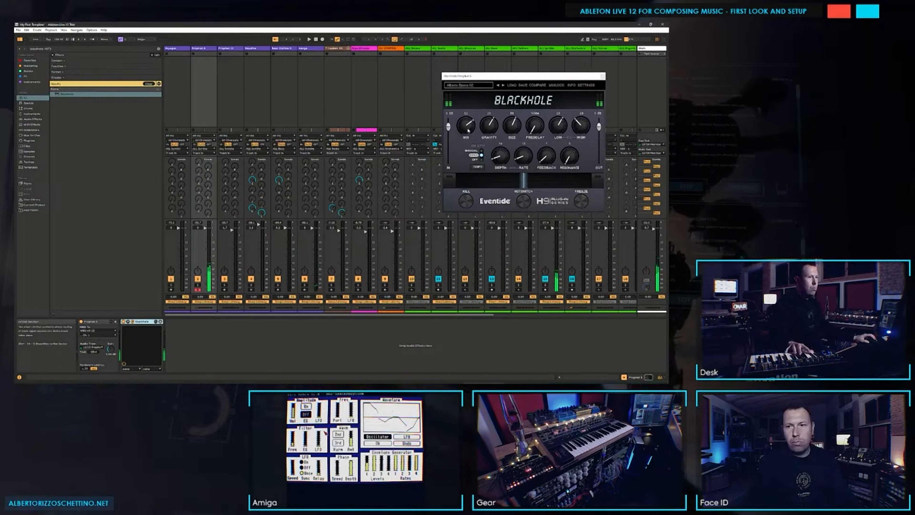
Step: Return Blackhole to the custom Space 01 preset, undo the recent send and bypass changes while comparing, and reactivate the plug-in
left_click(498, 85)
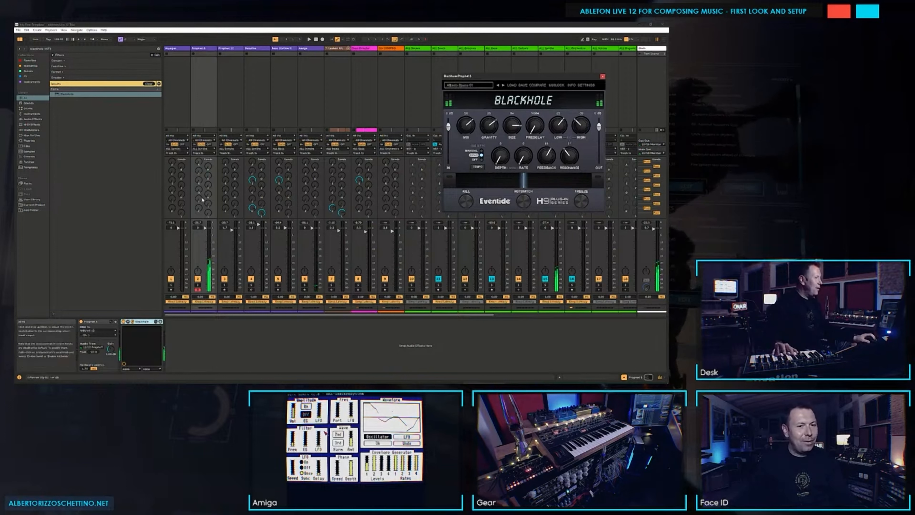
left_click(206, 204)
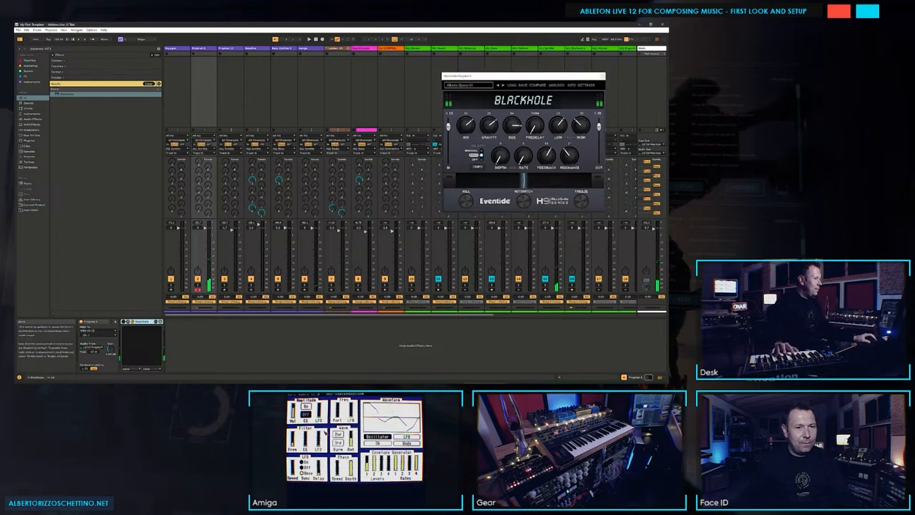
key("ctrl+z")
key("ctrl+z")
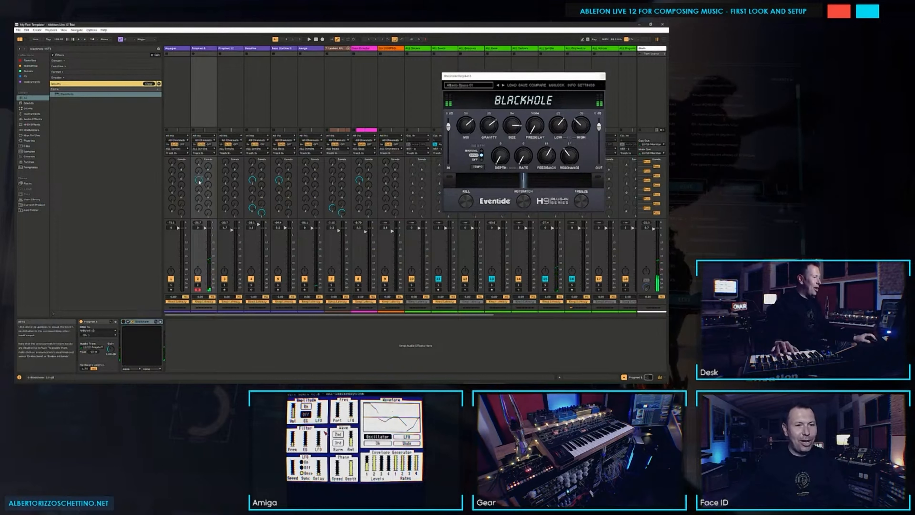
left_click(123, 321)
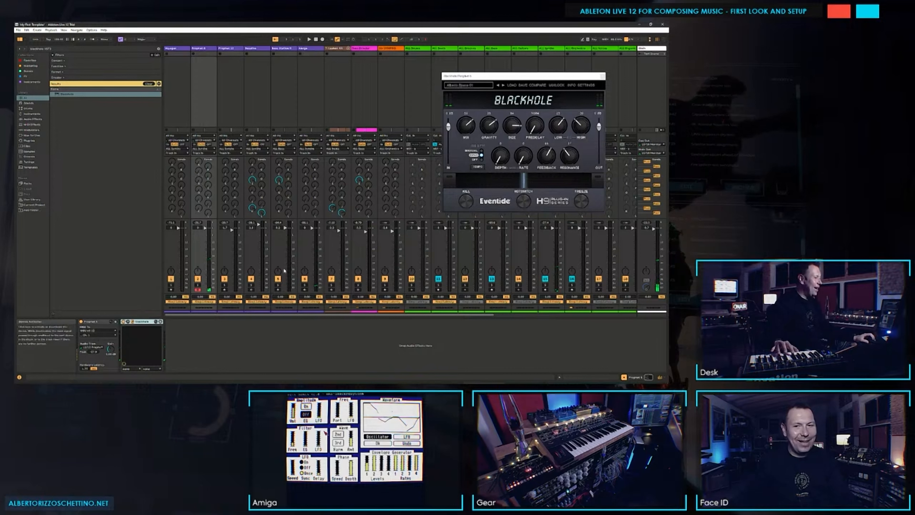
Step: Reload the custom Space 01 preset, bypass Blackhole and raise the Prophet 6 track's send to compare the two reverbs
left_click(504, 87)
left_click(498, 86)
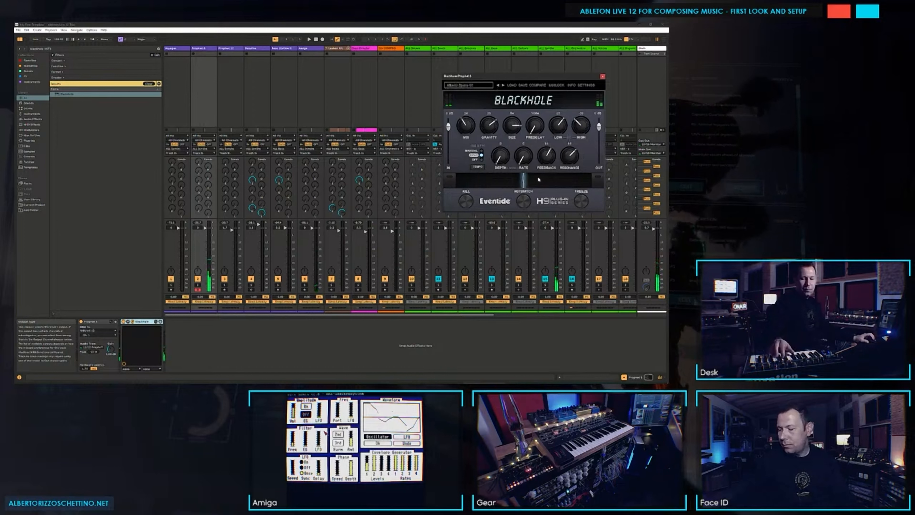
left_click(124, 322)
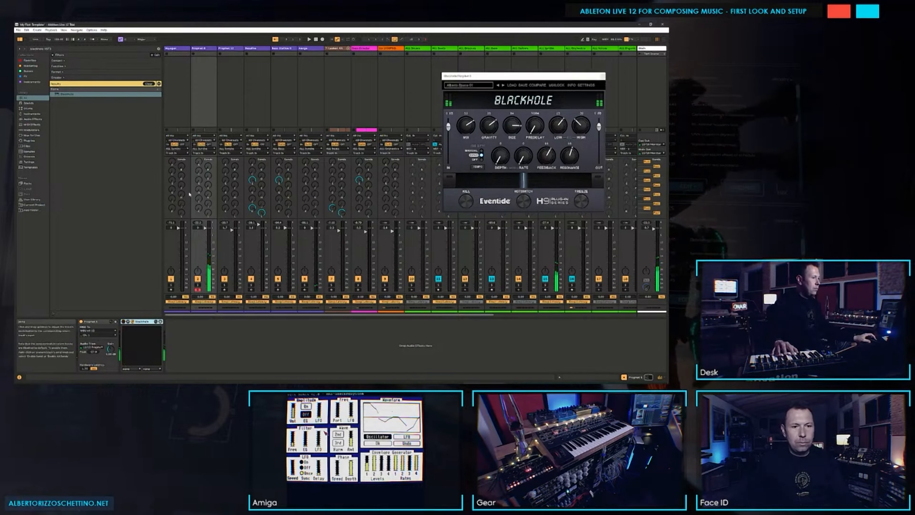
left_click_drag(199, 180, 199, 133)
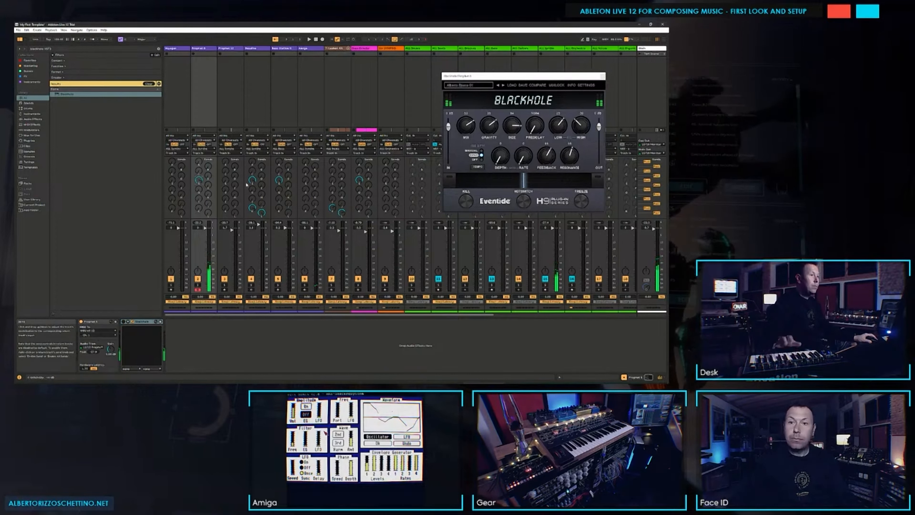
Step: Save the adjusted Blackhole settings over the existing custom Space 02 preset file
left_click(522, 85)
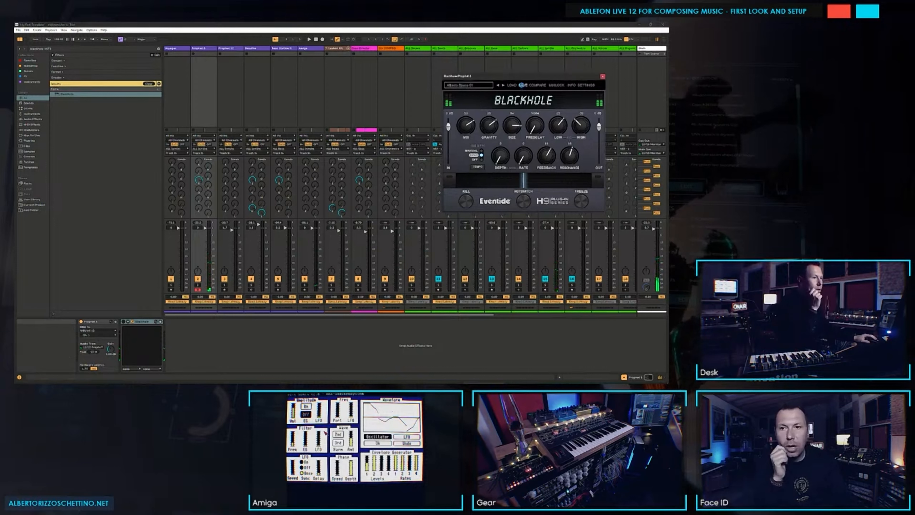
double_click(465, 185)
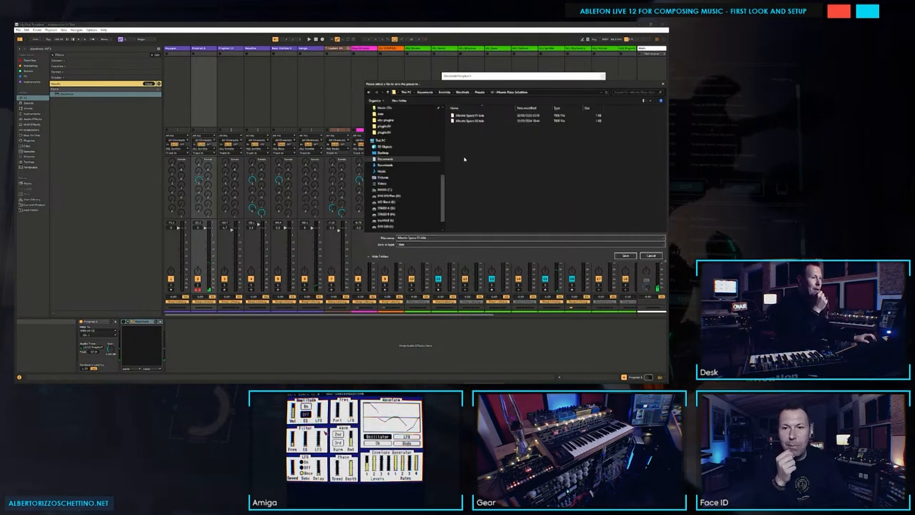
left_click(468, 122)
double_click(469, 121)
left_click(354, 205)
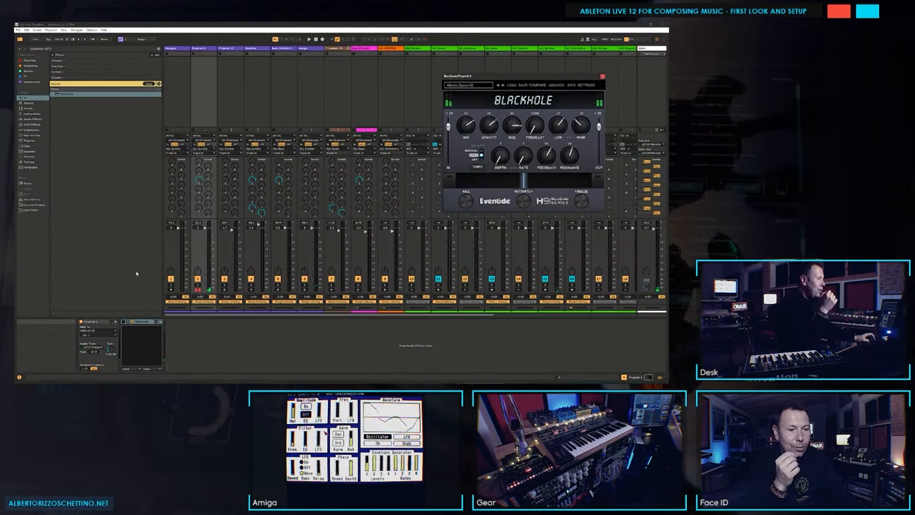
Step: Move Blackhole from the Prophet 6 track to the end of the device chain on track 7
left_click(141, 321)
key("Delete")
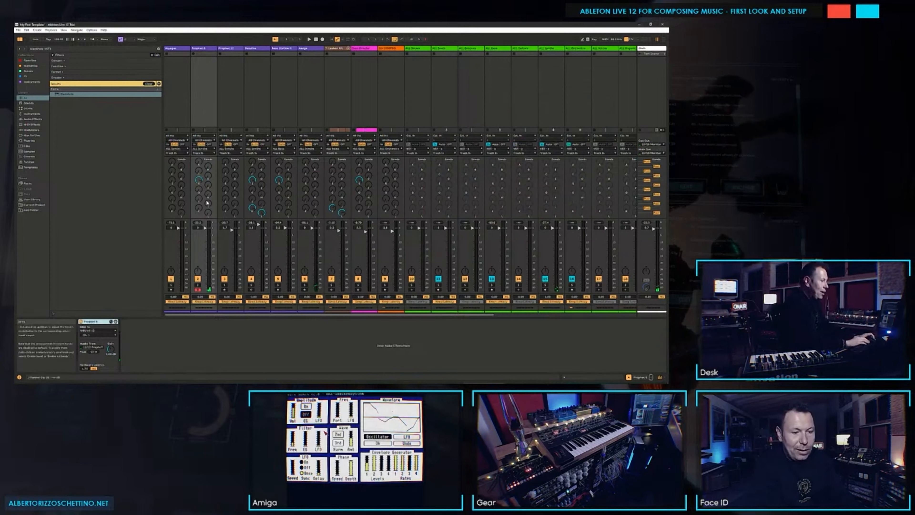
left_click(332, 80)
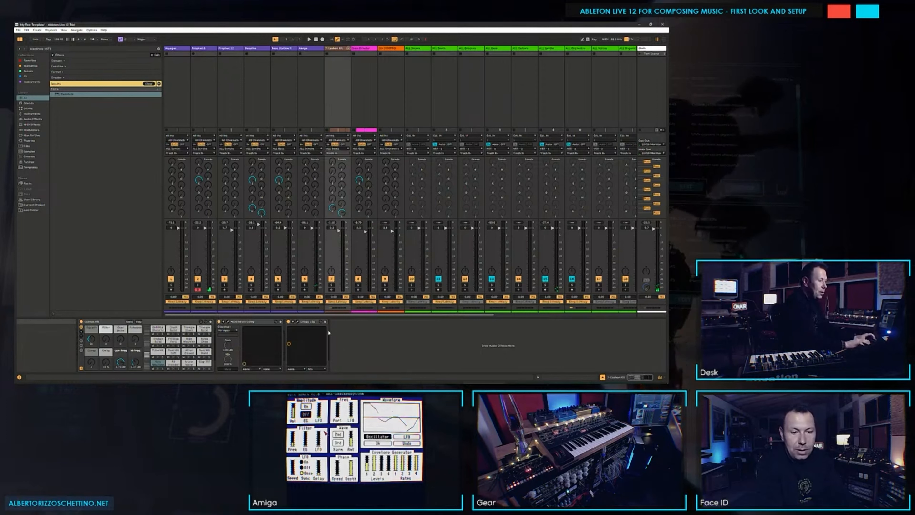
left_click_drag(364, 363, 363, 363)
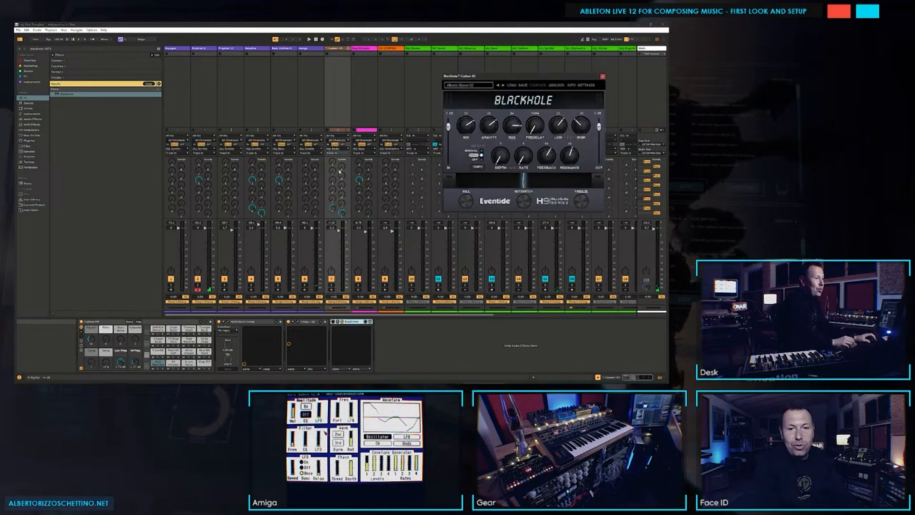
Step: Lower the Main volume, play the set and adjust Blackhole's Mix on track 7 by ear
left_click_drag(654, 229, 654, 247)
key("space")
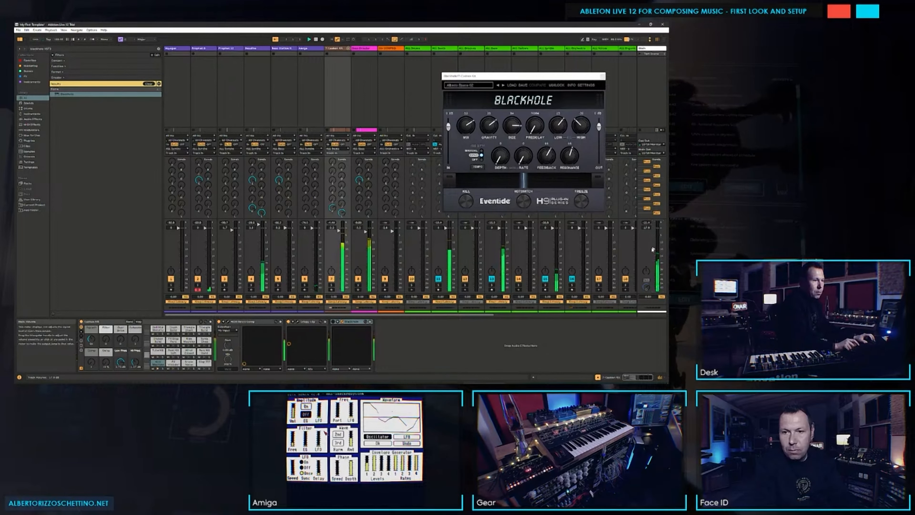
left_click_drag(466, 127, 467, 101)
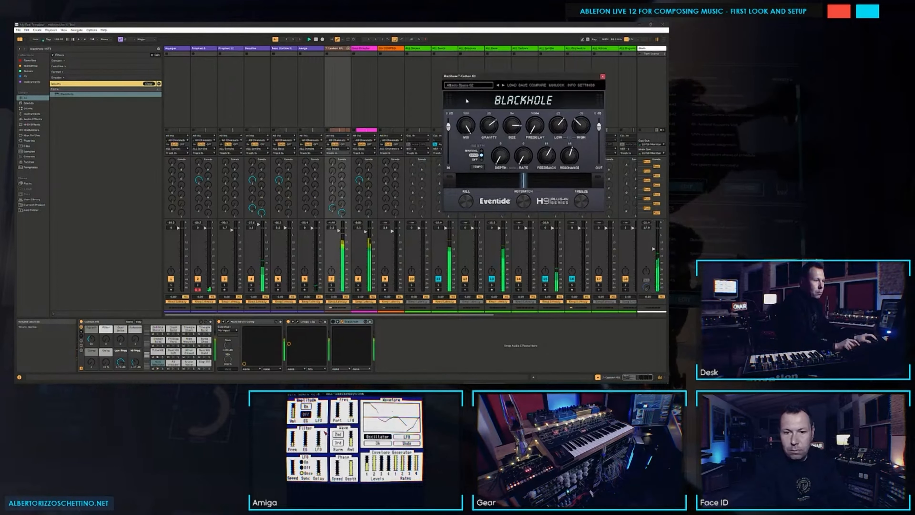
left_click(335, 92)
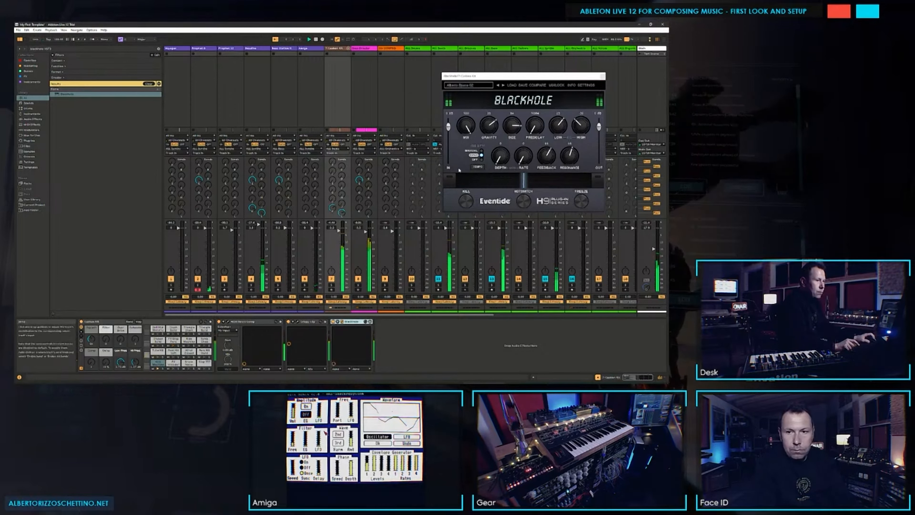
left_click_drag(468, 128, 461, 149)
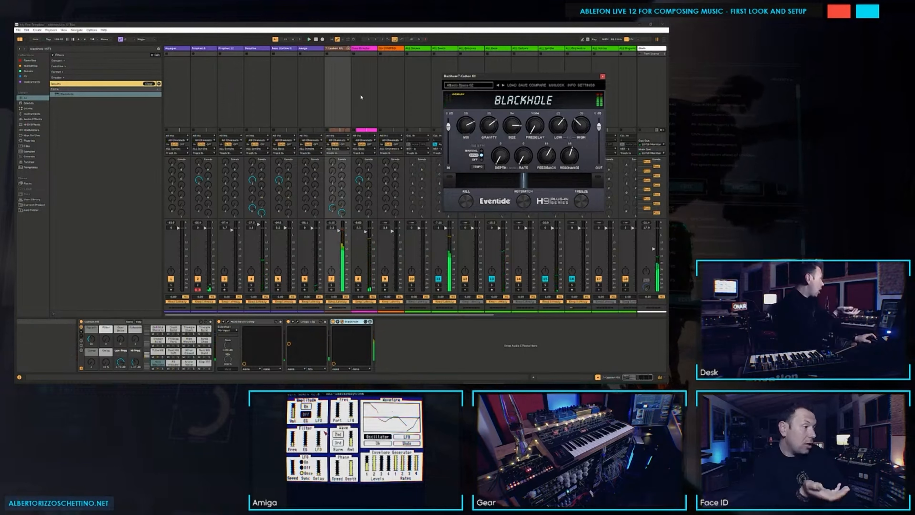
Step: Close the Blackhole window and inspect the last send's options on track 4 and its Pre/Post setting on the Main track
left_click(656, 213)
left_click(602, 75)
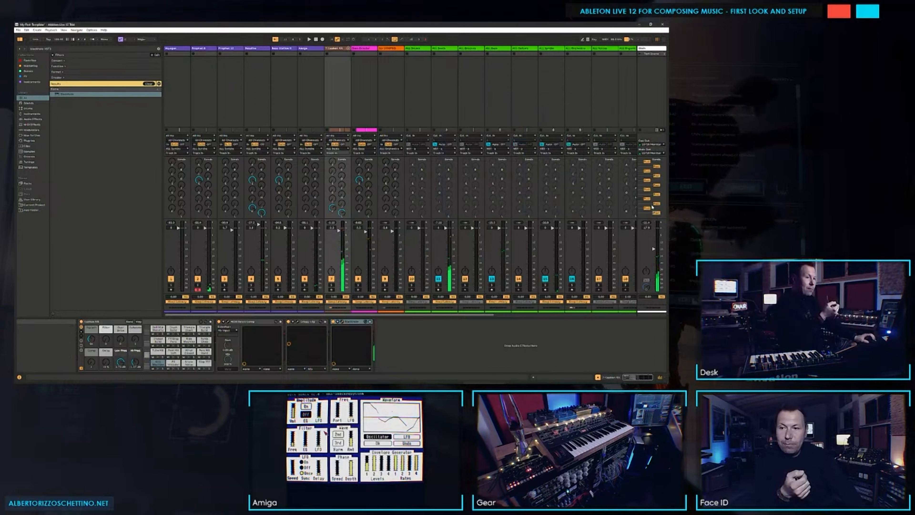
right_click(261, 212)
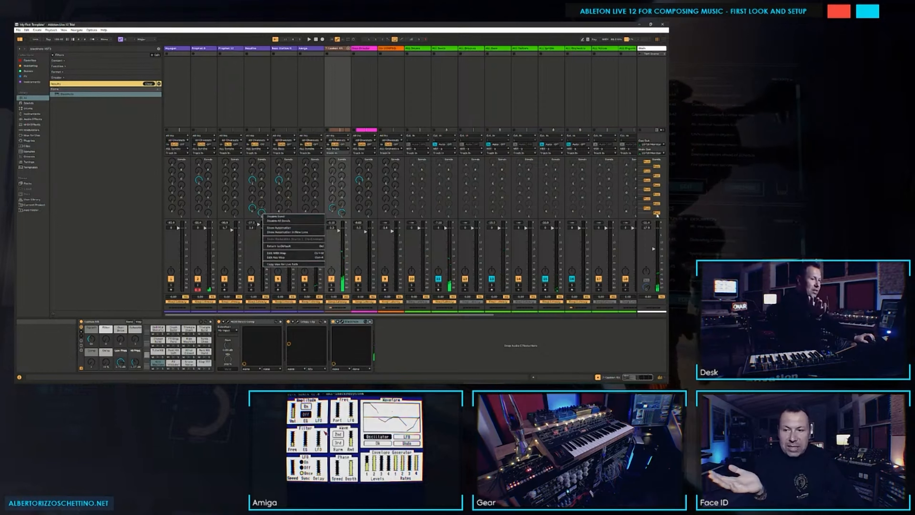
left_click(407, 219)
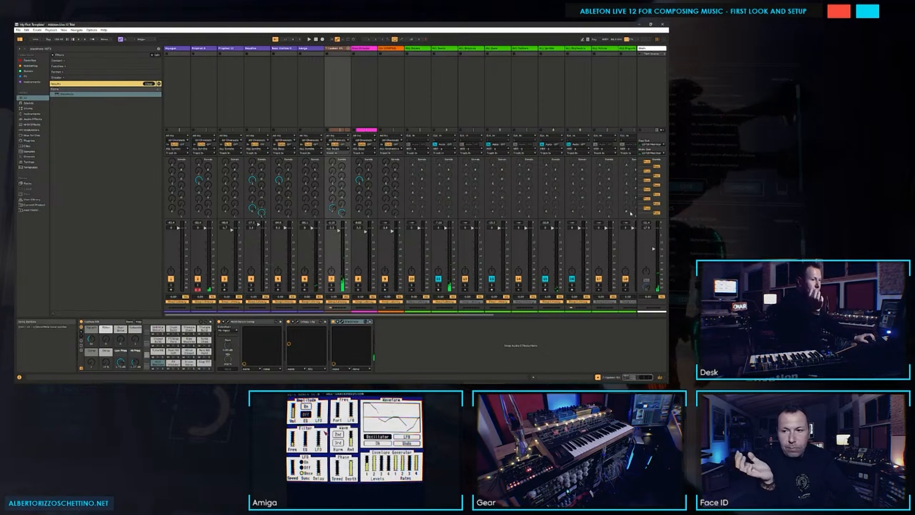
left_click(656, 213)
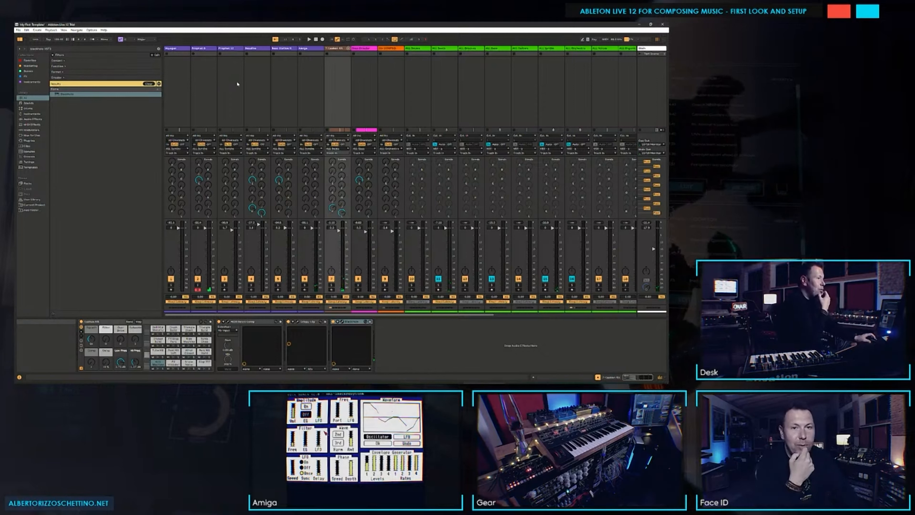
Step: Save the Blackhole device as a named preset in the User Library and move it into the personal presets folder
left_click(355, 323)
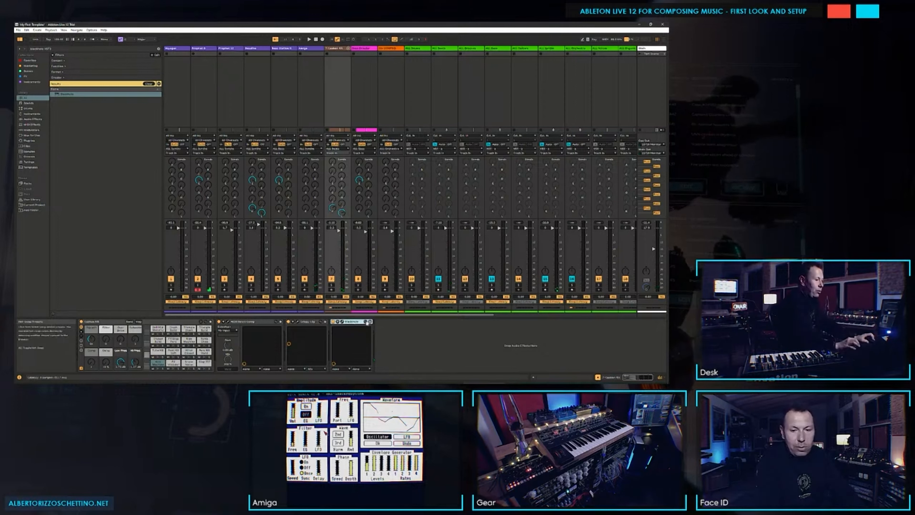
left_click(366, 322)
left_click(74, 126)
type("Alberto")
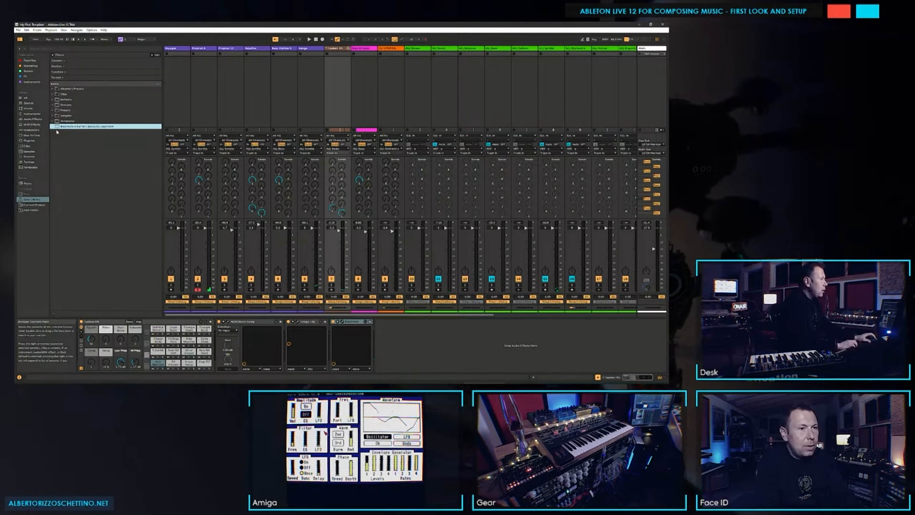
key("Return")
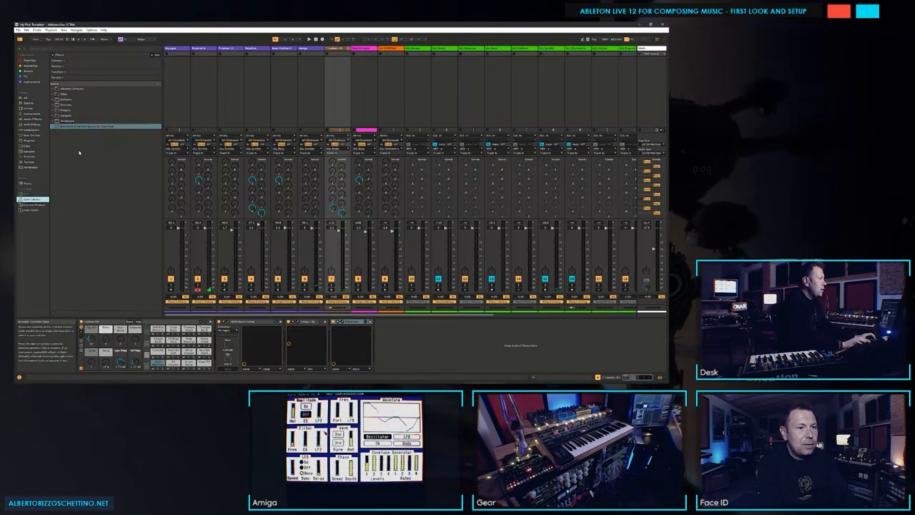
left_click_drag(78, 126, 83, 89)
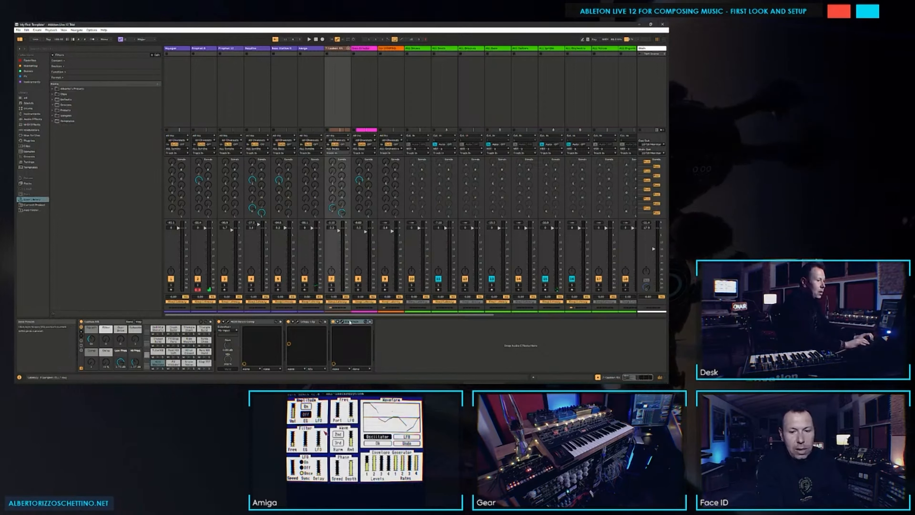
Step: Delete Blackhole from track 7, search the browser for Reverberate and load it at the end of the device chain
left_click(352, 322)
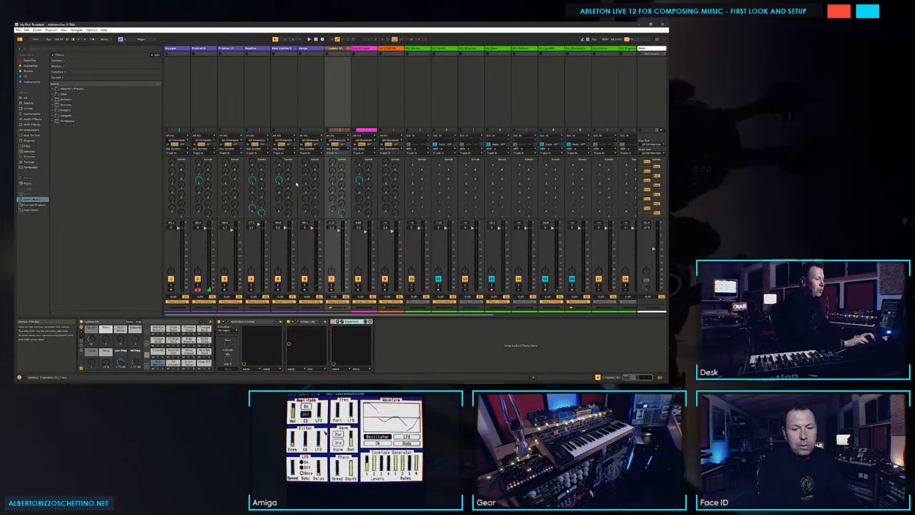
key("Delete")
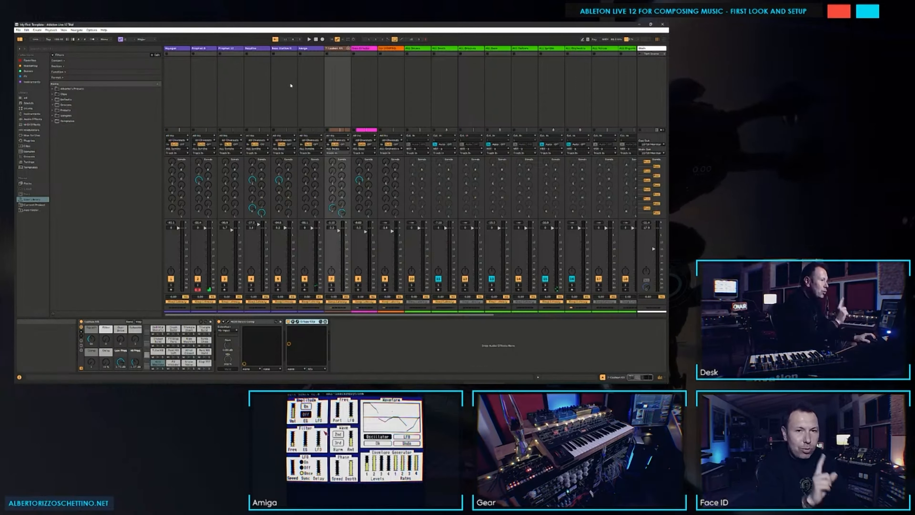
key("ctrl+f")
type("reverb")
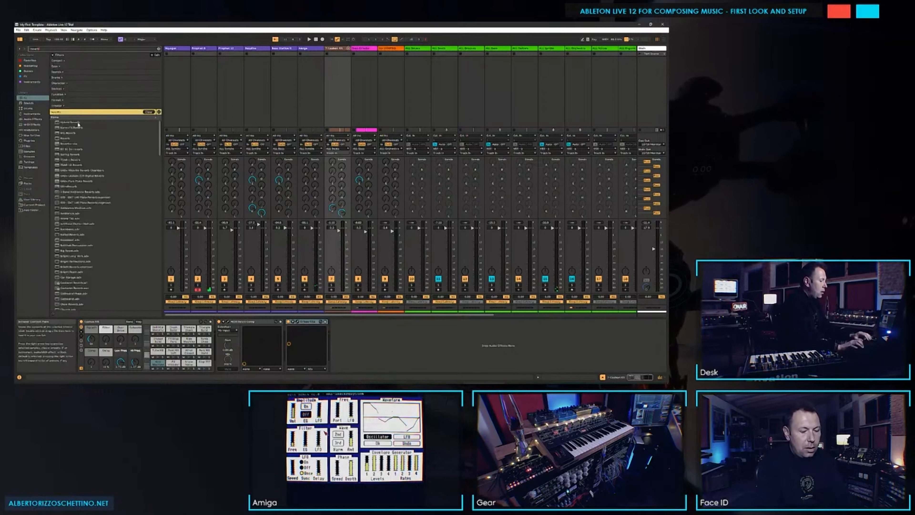
type("erate")
left_click_drag(84, 94, 361, 349)
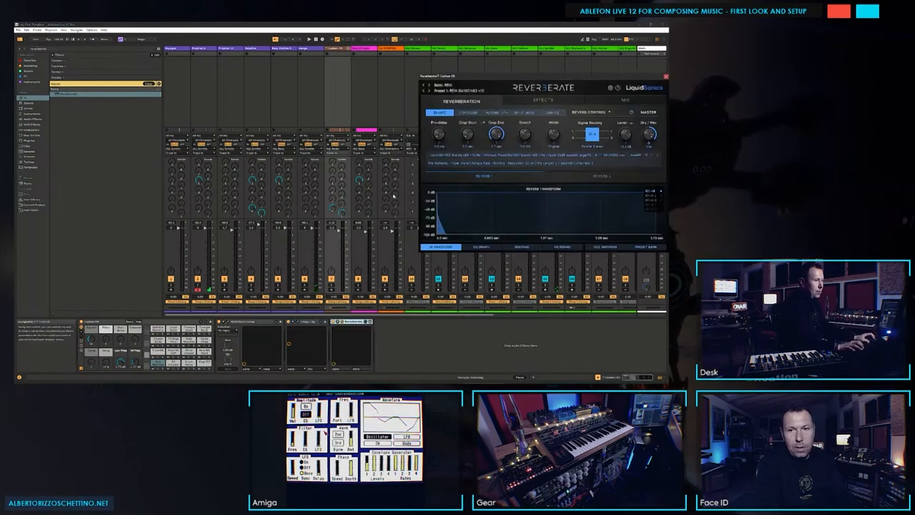
Step: Load a user bank in Reverberate, check its presets and close the plug-in window
left_click(348, 80)
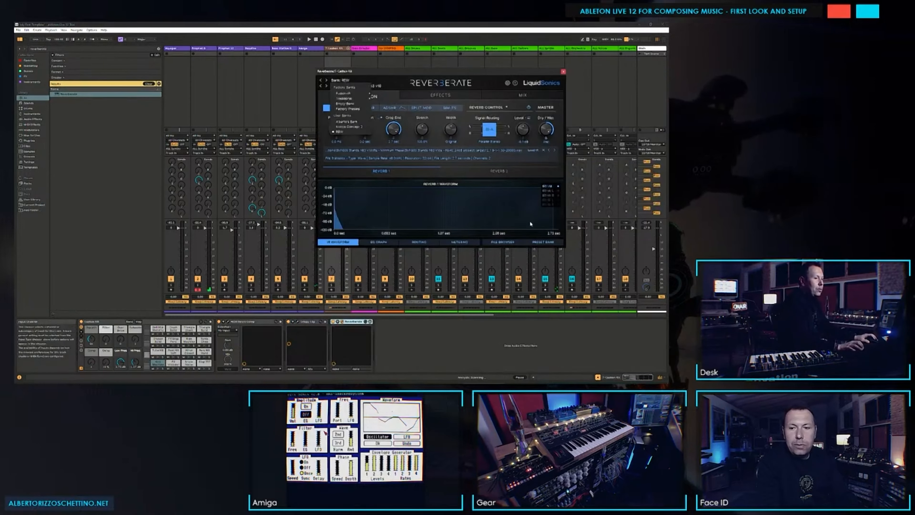
left_click(340, 132)
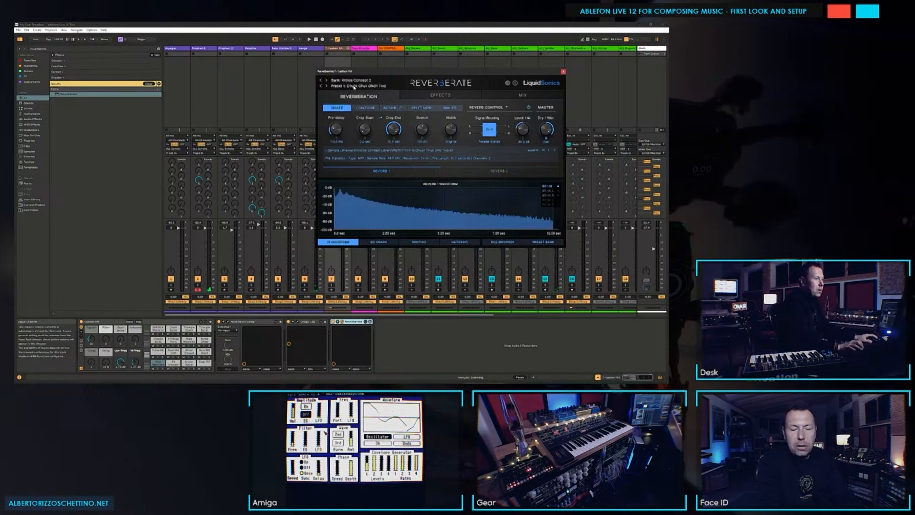
left_click(356, 87)
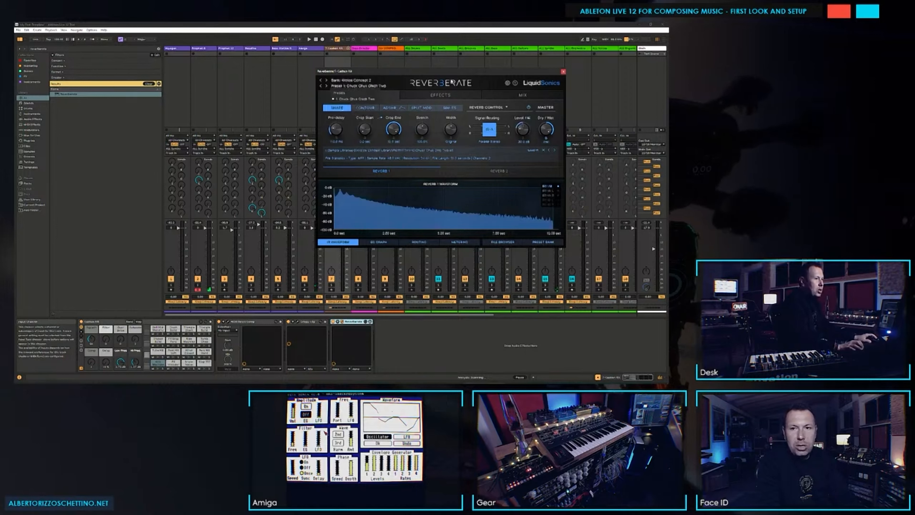
left_click(563, 71)
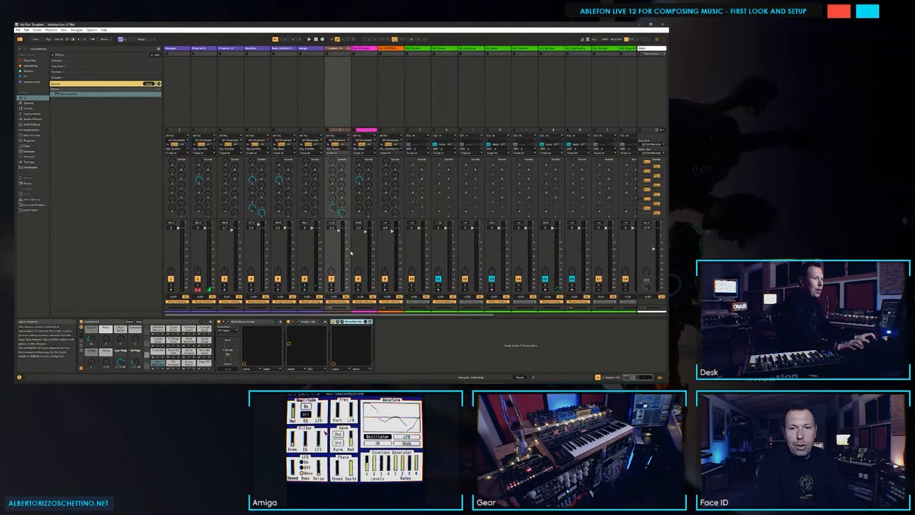
Step: Play the set, solo track 7 and audition Reverberate while checking its Dry/Wet setting, closing the plug-in window when done
key("space")
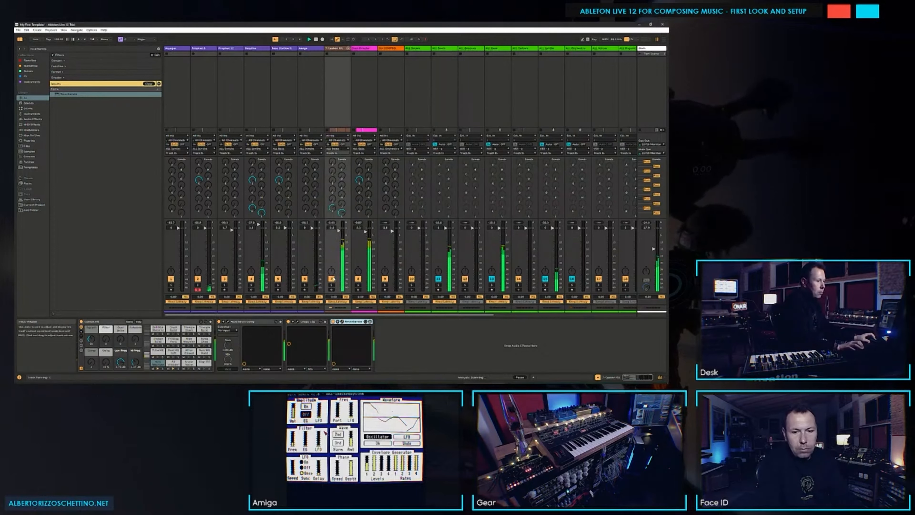
left_click(331, 285)
left_click(345, 325)
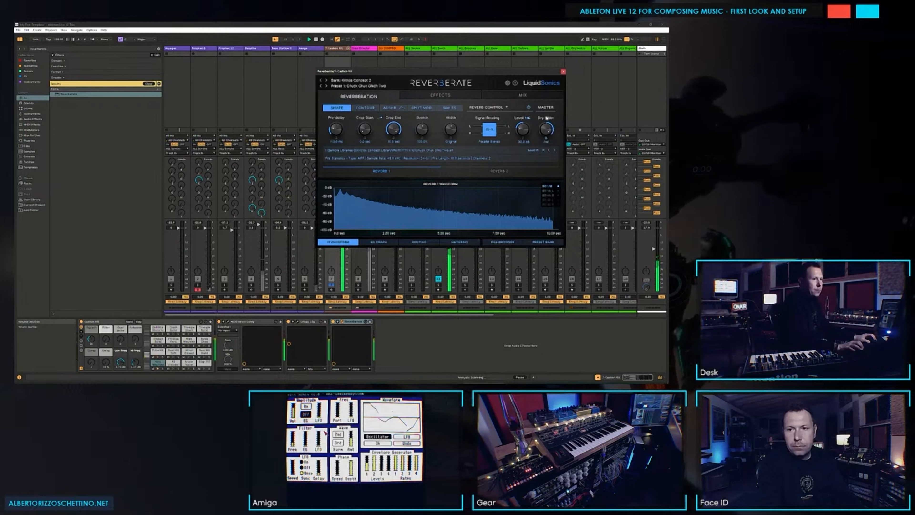
left_click(562, 71)
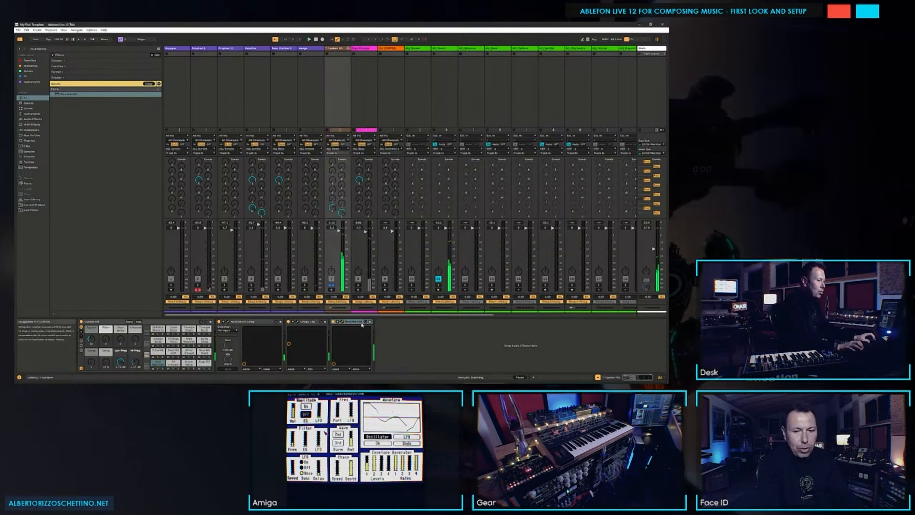
left_click(342, 322)
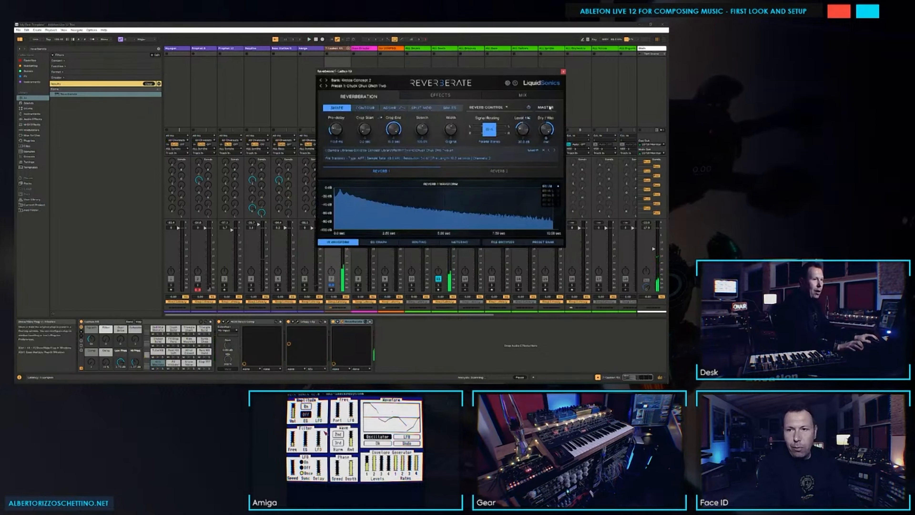
left_click(562, 72)
Step: Save Reverberate as a named drum preset in the User Library, move it into the personal presets folder and assign a colour collection
left_click(33, 199)
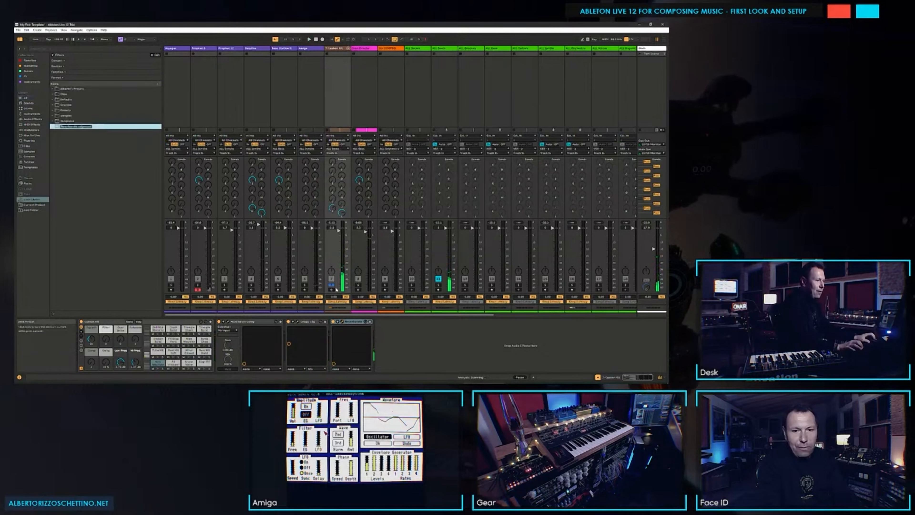
left_click(77, 127)
type("- ")
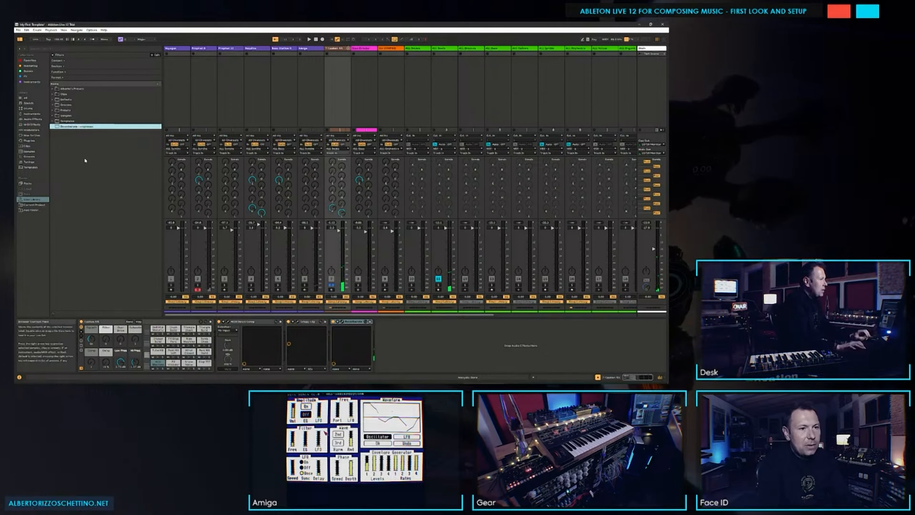
type("Drum")
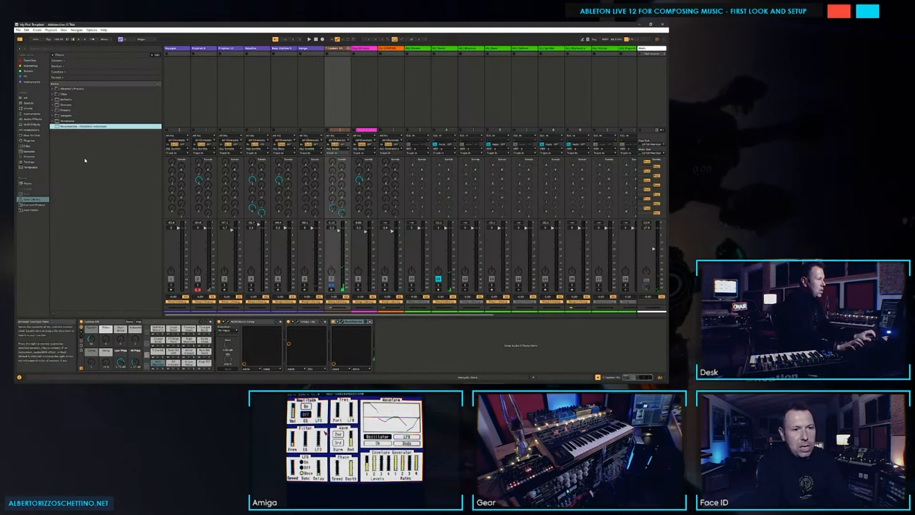
left_click_drag(72, 129, 71, 90)
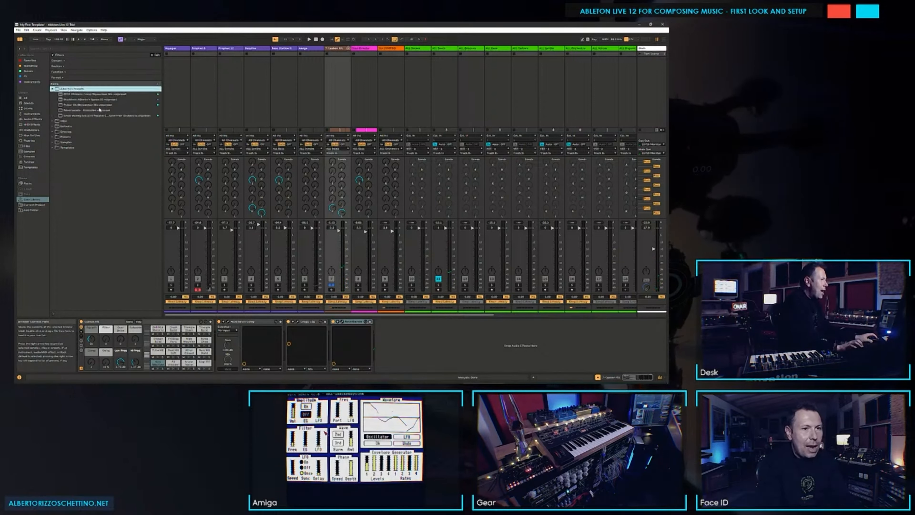
right_click(105, 110)
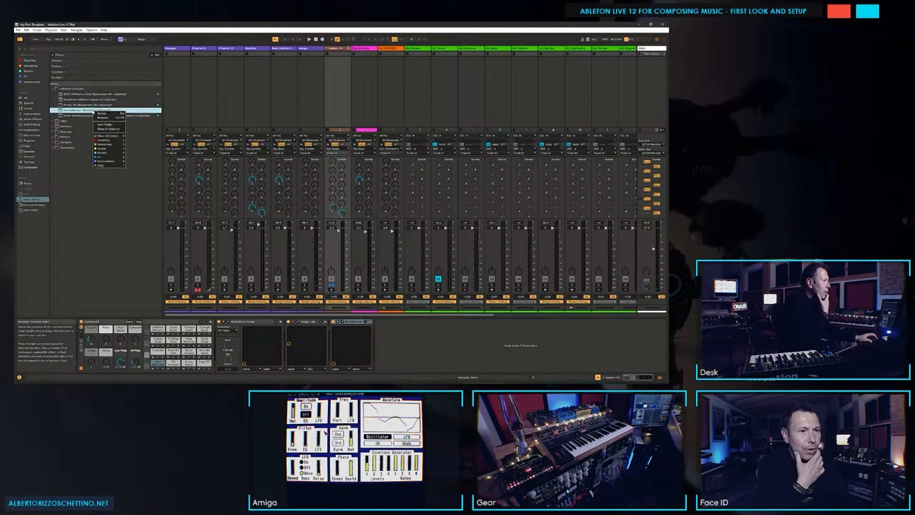
left_click(108, 153)
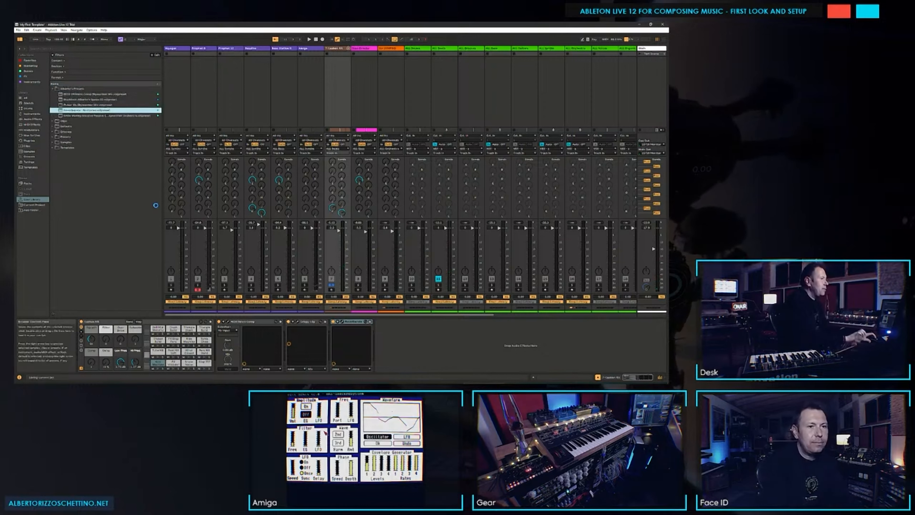
Step: Add the personal presets folder to the browser's Places and display its contents
left_click(70, 90)
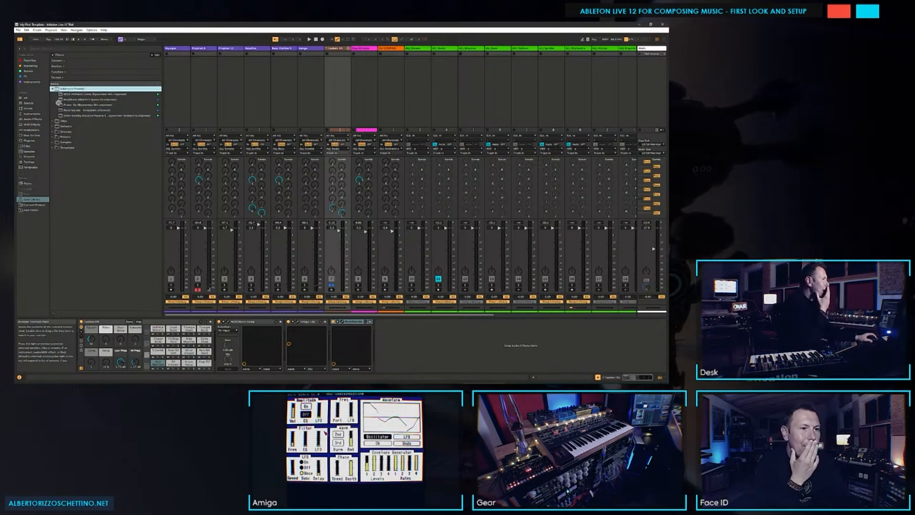
left_click_drag(26, 208, 26, 208)
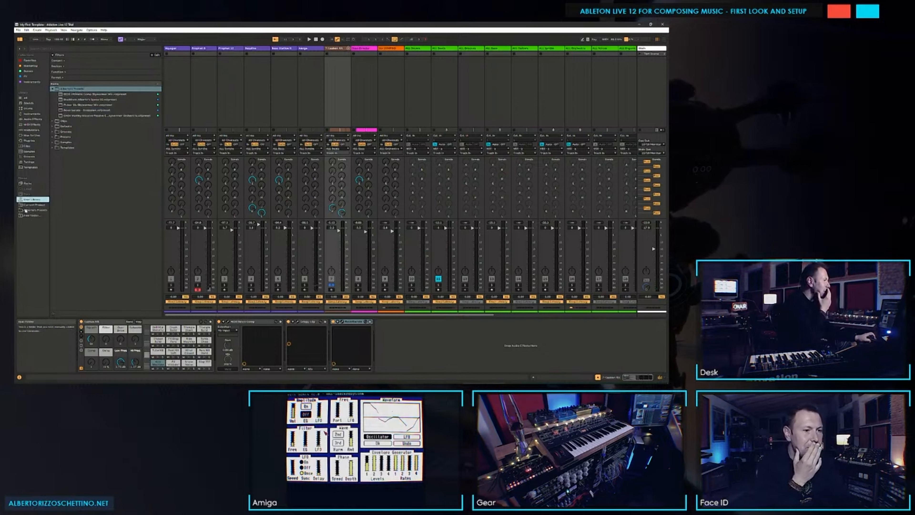
left_click(31, 210)
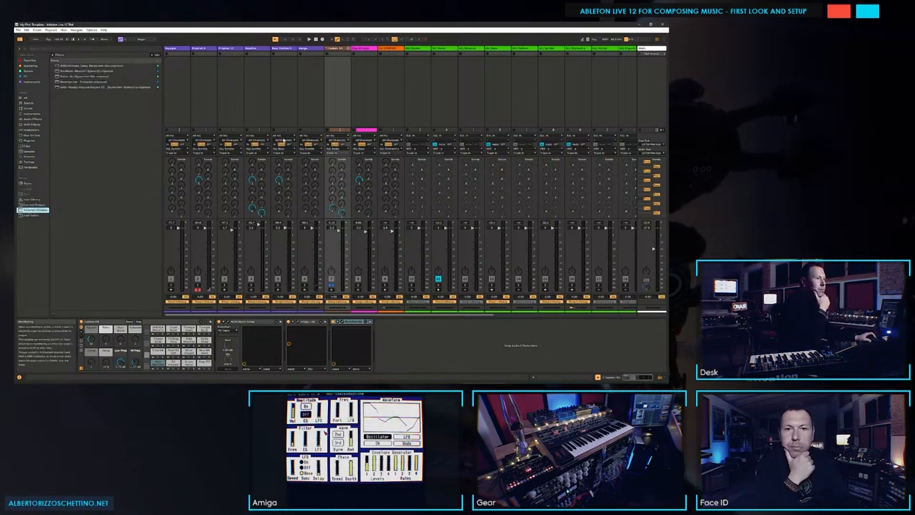
Step: Delete Reverberate from track 7 and open the Crispy Clip plug-in window
left_click(350, 322)
key("Delete")
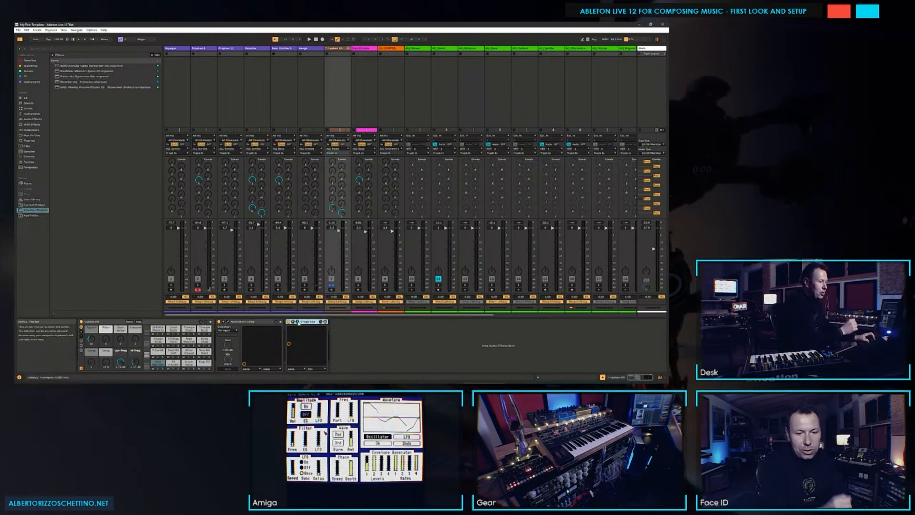
left_click(298, 321)
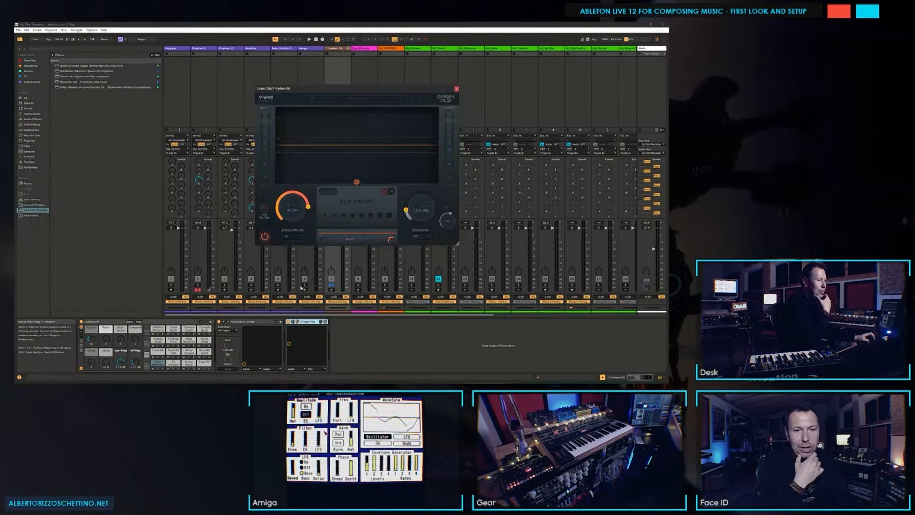
left_click_drag(319, 90, 325, 91)
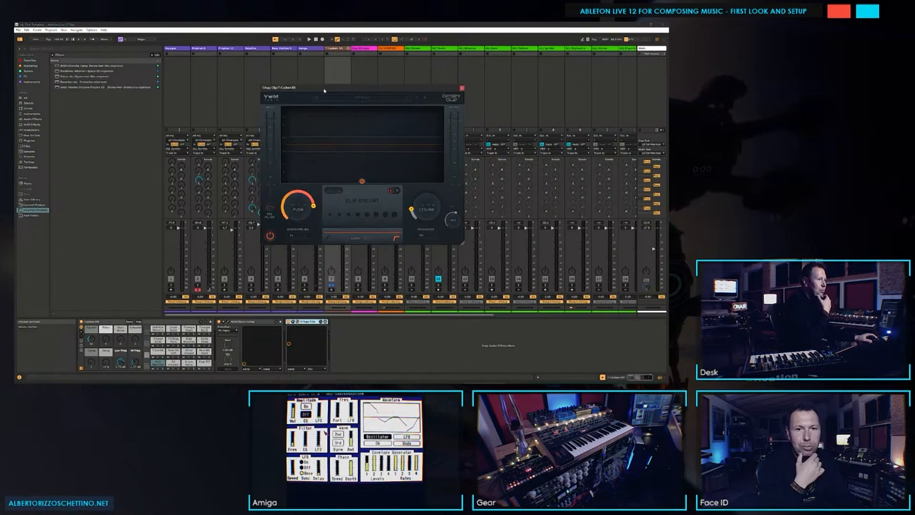
Step: Check Crispy Clip's preset list, save the current settings as a named preset in the personal subfolder and close the plug-in window
left_click(366, 100)
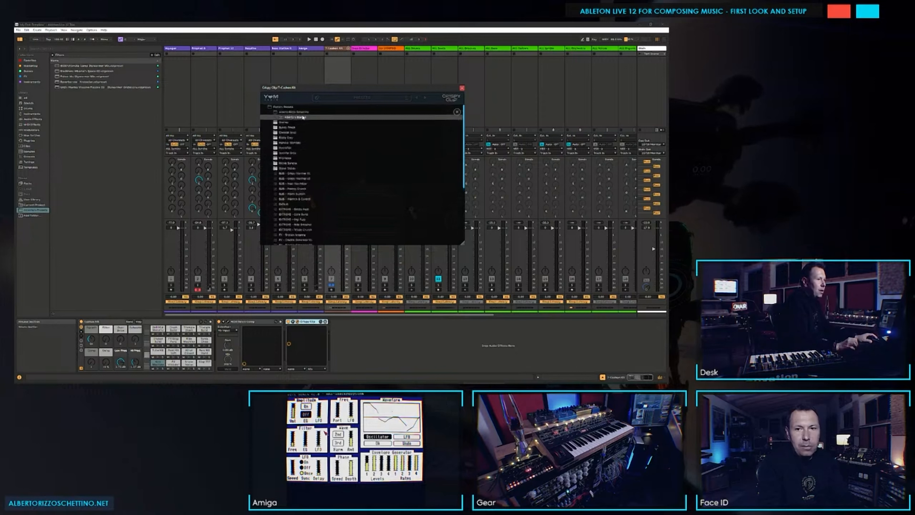
left_click(426, 109)
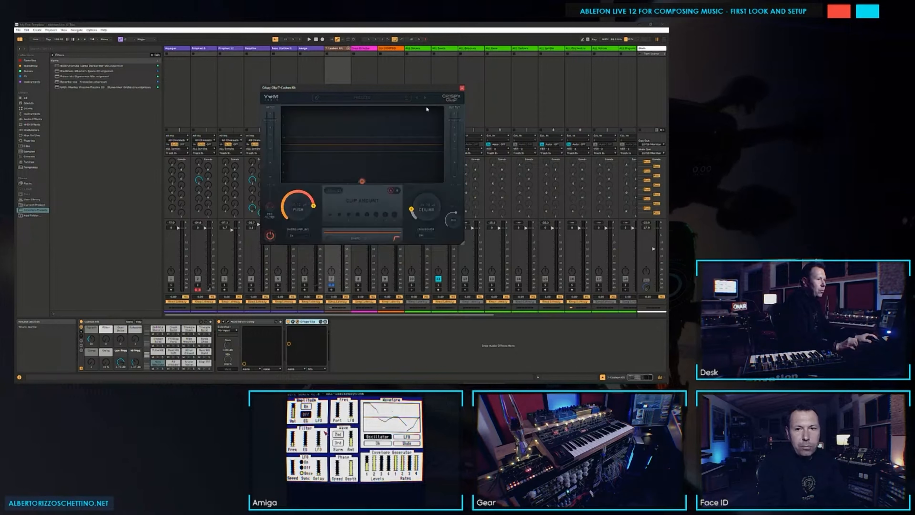
left_click(405, 98)
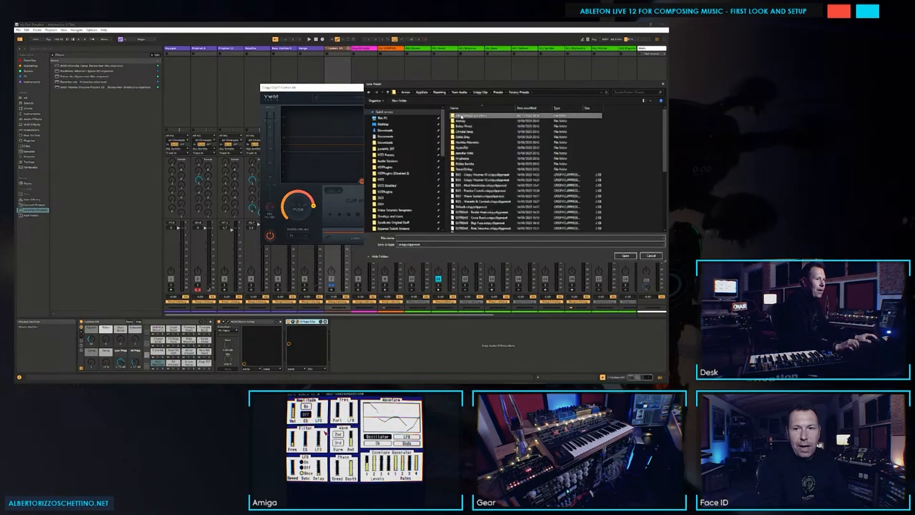
double_click(461, 117)
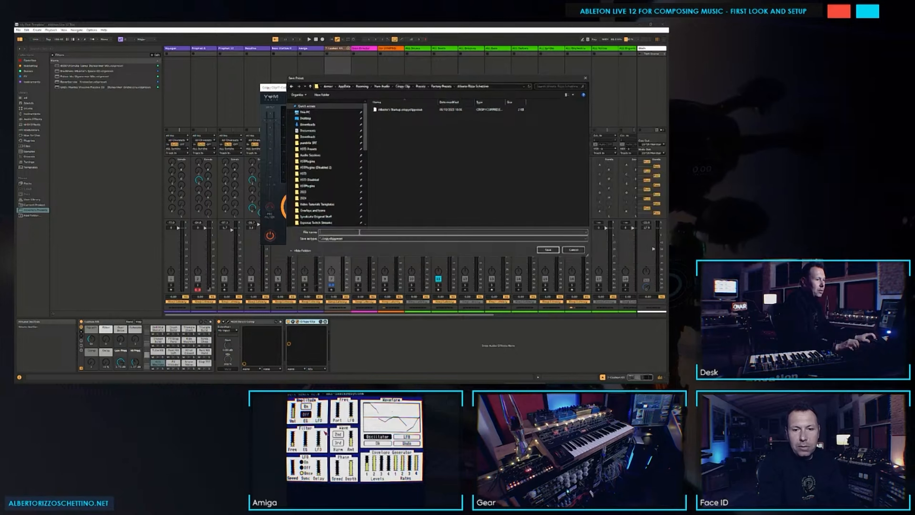
type("Alberto's Crispy Cli")
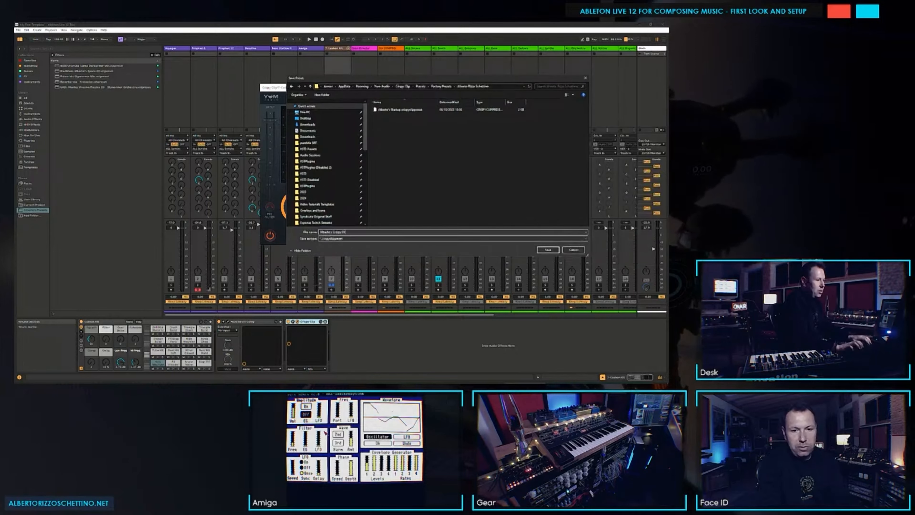
key("Return")
left_click(462, 89)
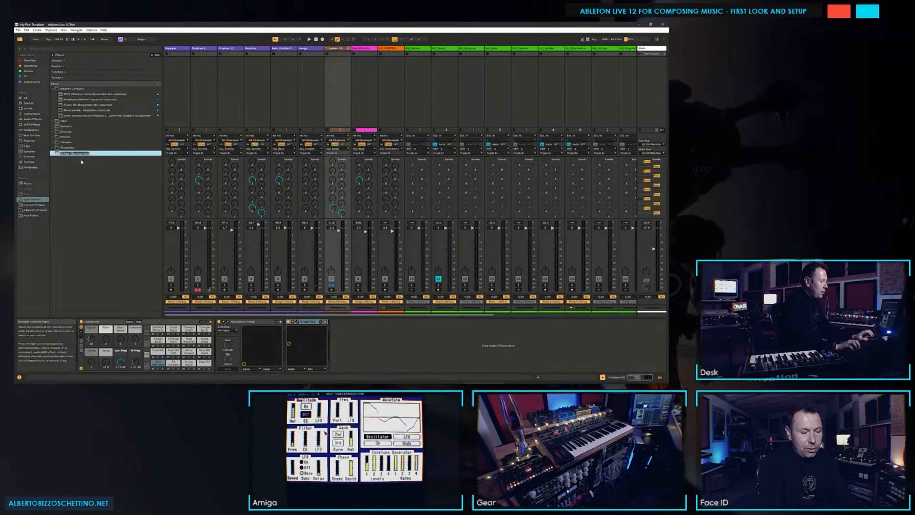
Step: Name the Crispy Clip preset in the User Library for drums, move it into the personal presets folder and assign a colour collection
key("Return")
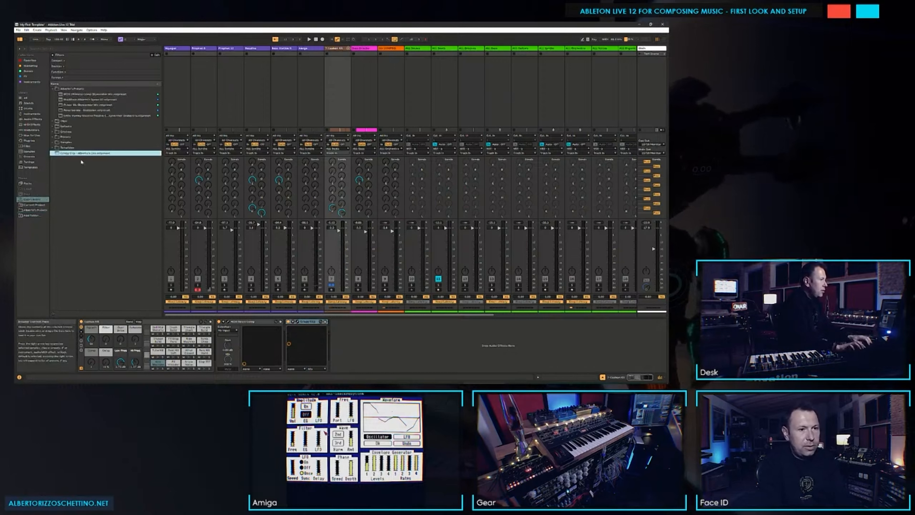
type("rums")
key("Return")
left_click_drag(87, 154, 79, 90)
right_click(123, 104)
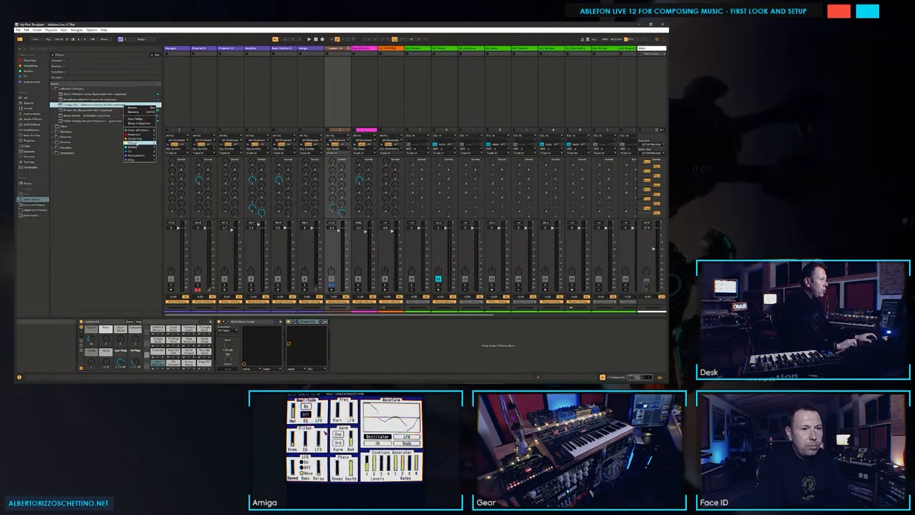
left_click(134, 151)
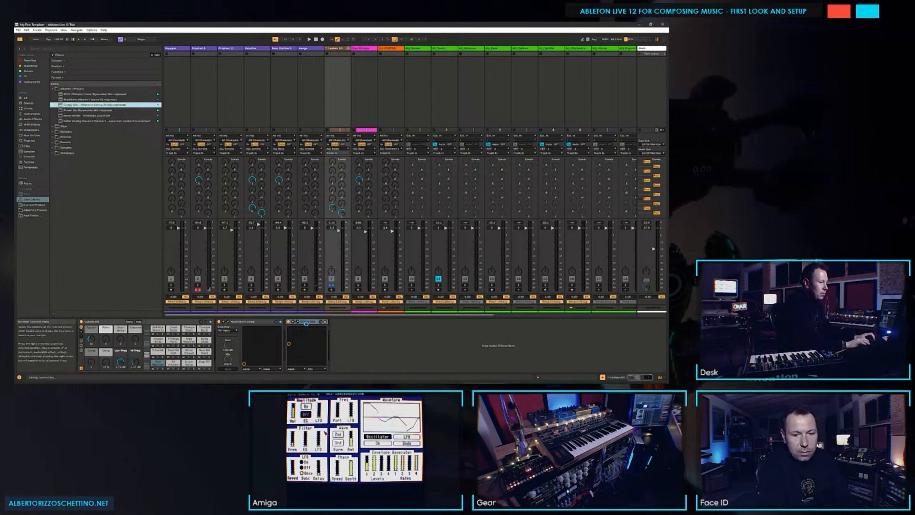
Step: Select the Bass Station II track and turn off solo on track 7
left_click(283, 208)
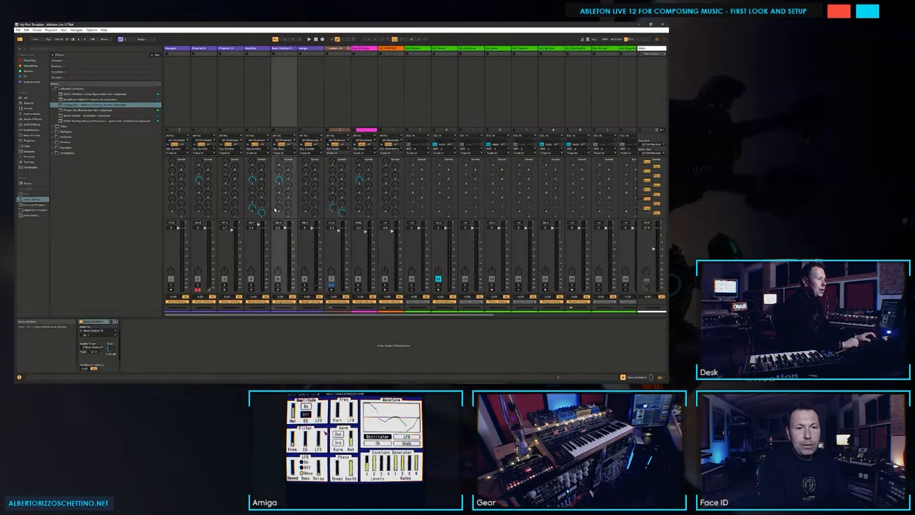
left_click(331, 284)
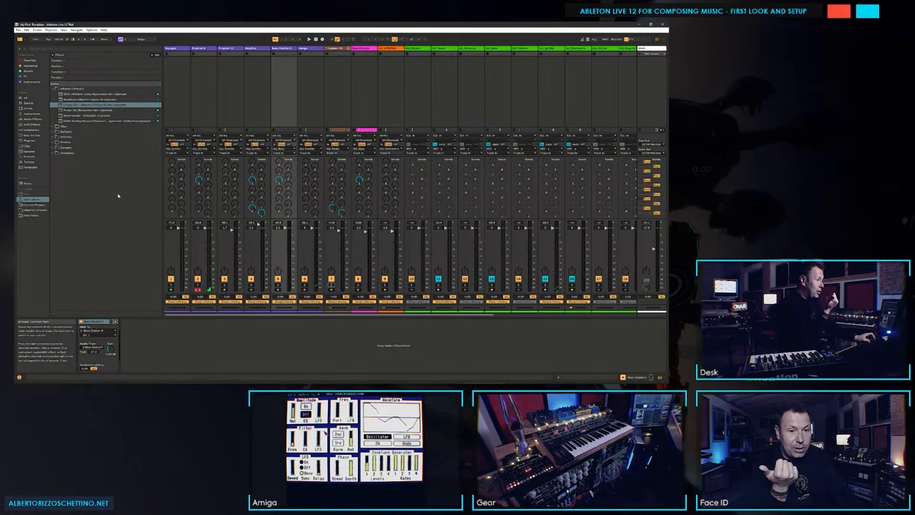
Step: Review the device chains on tracks 23 and 24 and on tracks 5 to 7, checking the effects on track 7
scroll(528, 179, "right", 6)
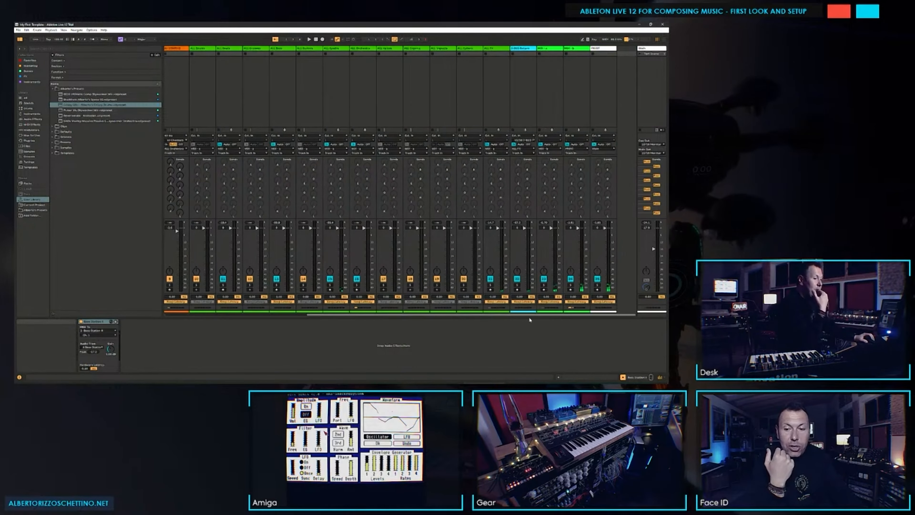
left_click(527, 179)
left_click(544, 86)
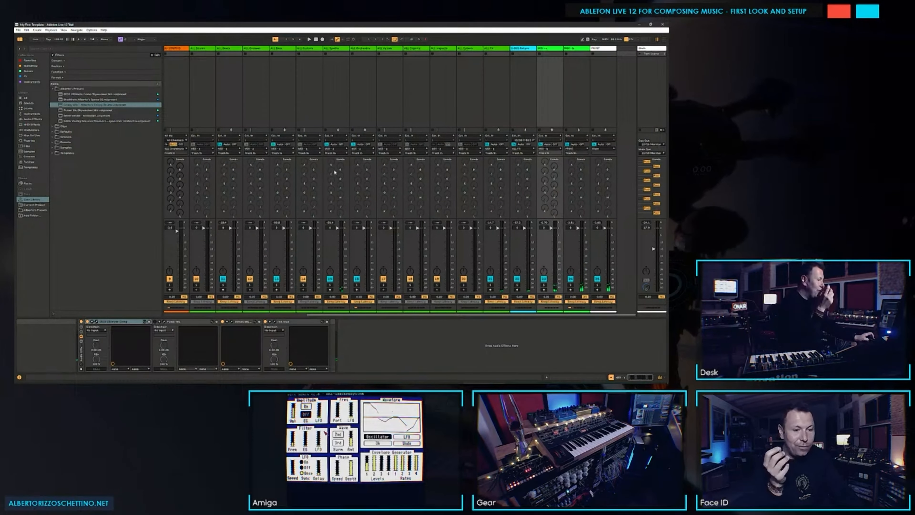
left_click(584, 79)
left_click_drag(479, 314, 326, 319)
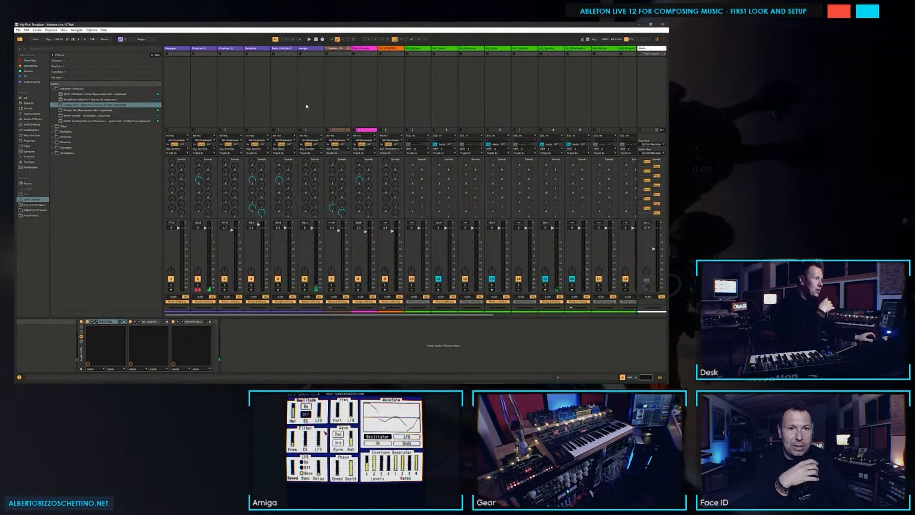
left_click(305, 103)
left_click(274, 173)
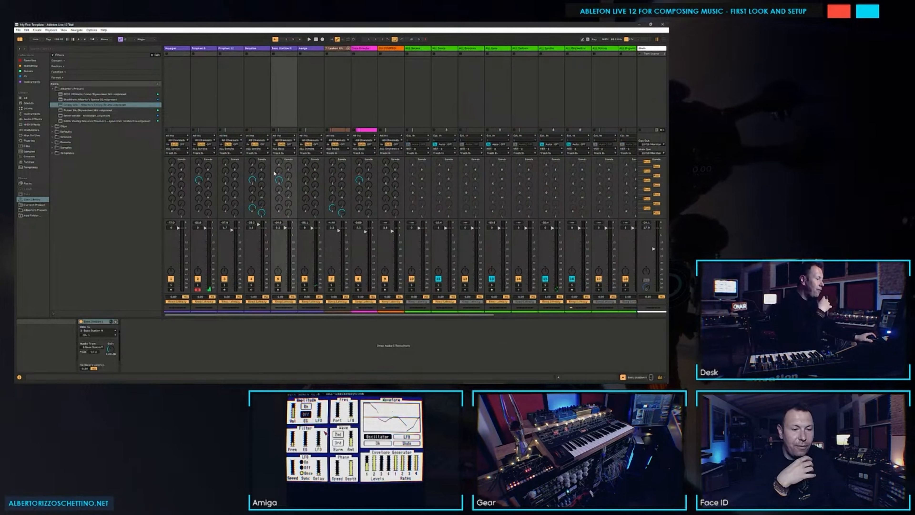
left_click(313, 90)
left_click(333, 89)
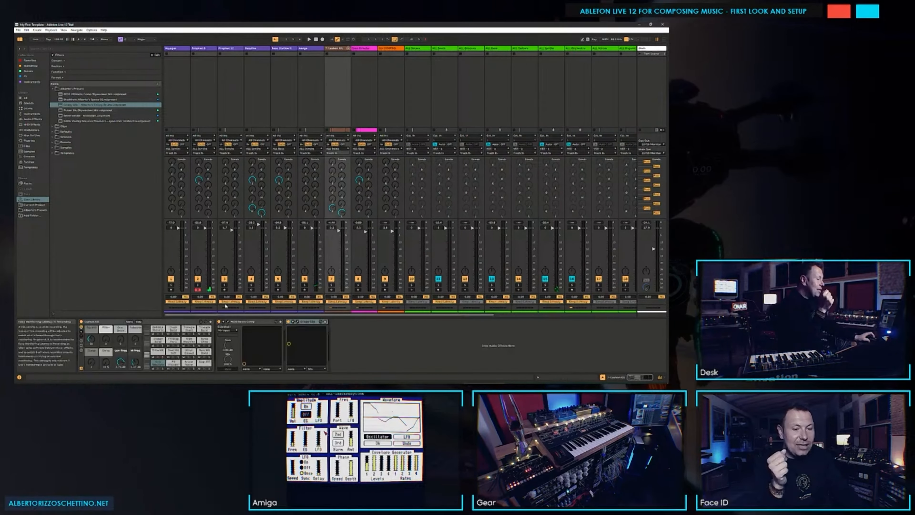
left_click(238, 322)
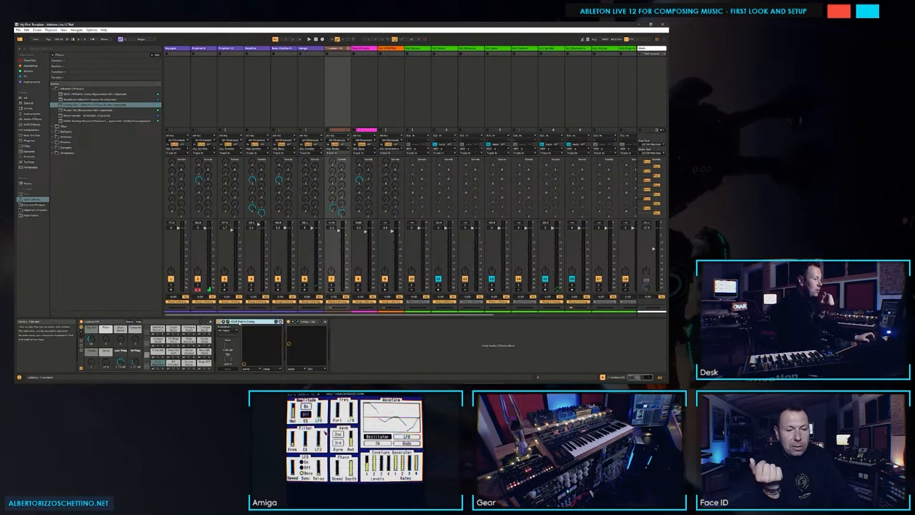
left_click(313, 321)
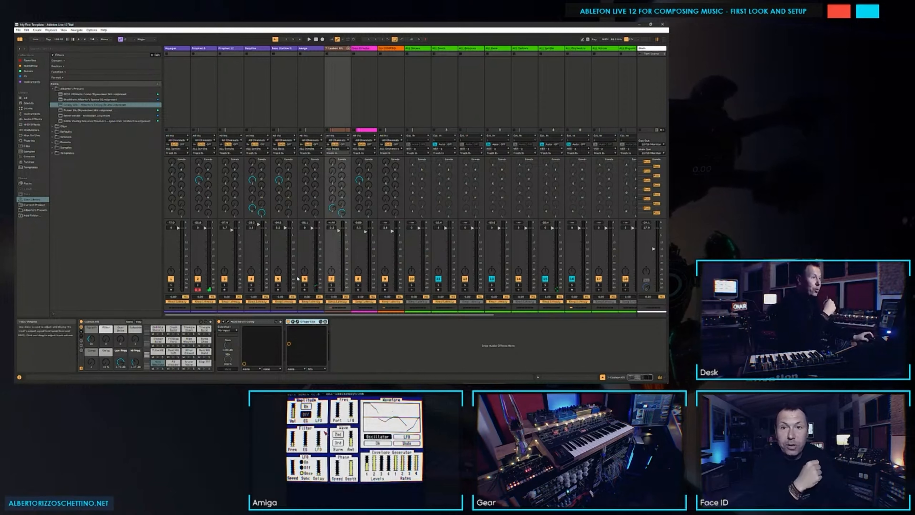
Step: Review the device chains on the green bus tracks, from track 10 through track 17
left_click(418, 77)
left_click(450, 78)
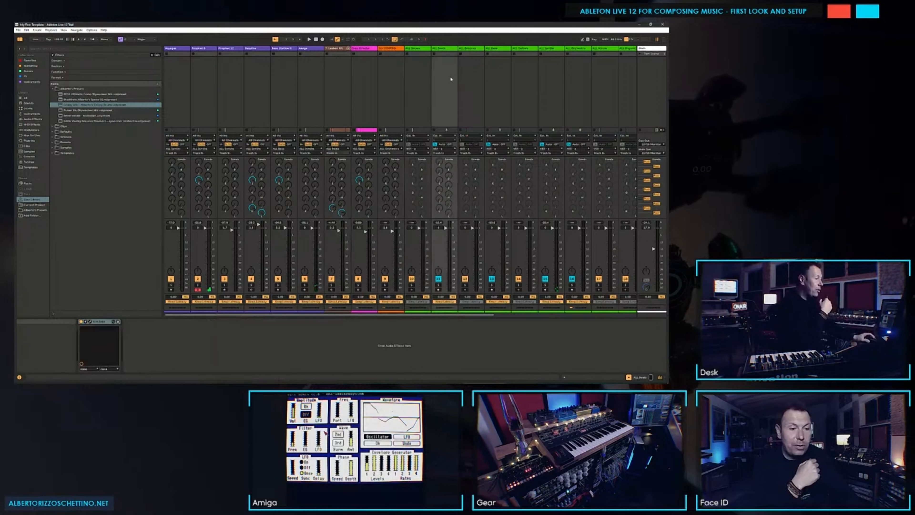
left_click(483, 76)
left_click(498, 77)
left_click(532, 77)
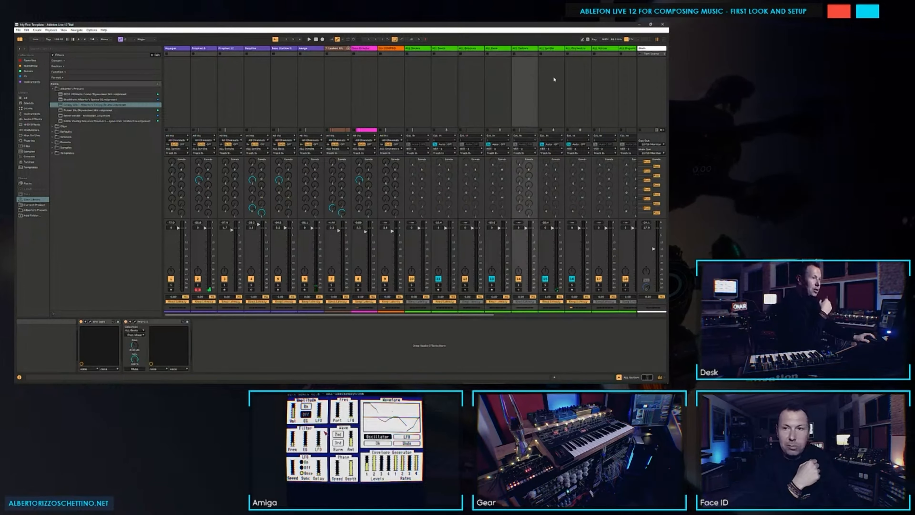
left_click(554, 78)
left_click(580, 78)
left_click_drag(404, 315, 468, 316)
left_click(506, 82)
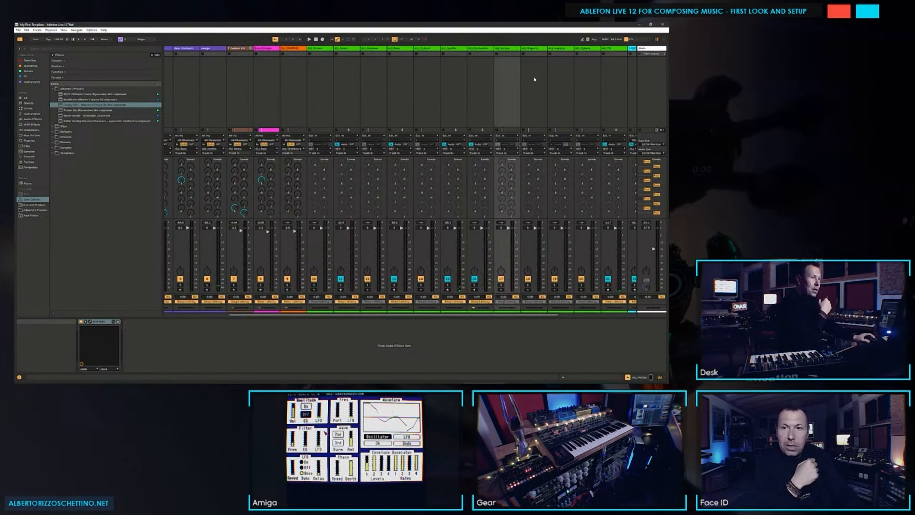
Step: Copy the second device from track 16 and paste it onto tracks 17 and 18
left_click(482, 78)
left_click(144, 321)
left_click(495, 76)
left_click(212, 355)
key("ctrl+v")
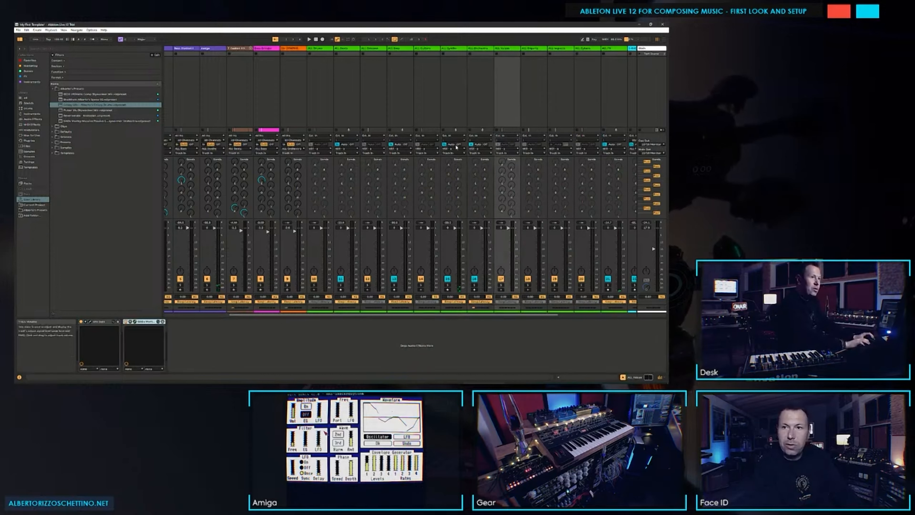
left_click(525, 77)
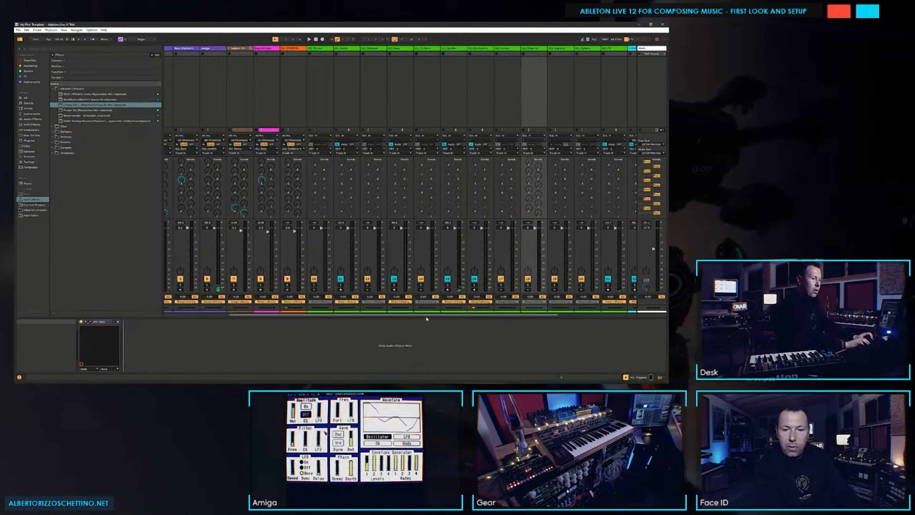
key("ctrl+v")
scroll(476, 129, "right", 3)
Step: Select track 19 and check the options of its last send
left_click(490, 127)
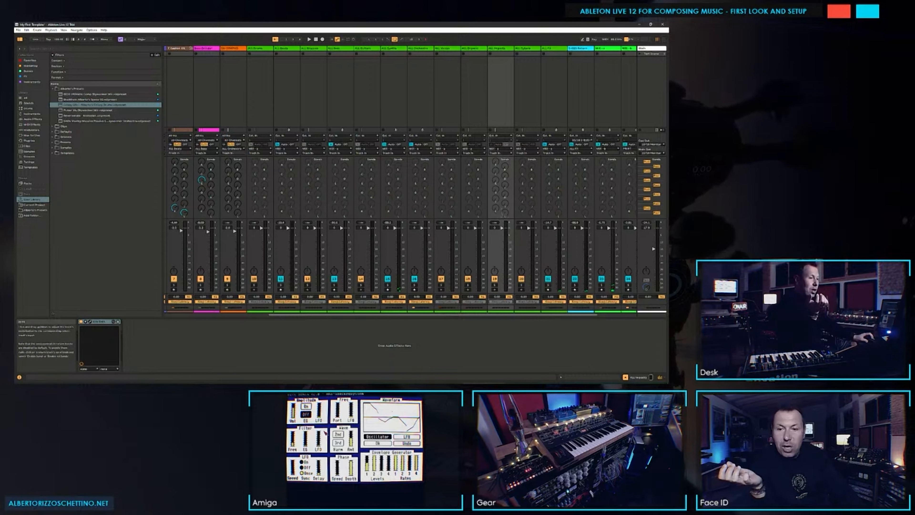
right_click(505, 214)
left_click(506, 218)
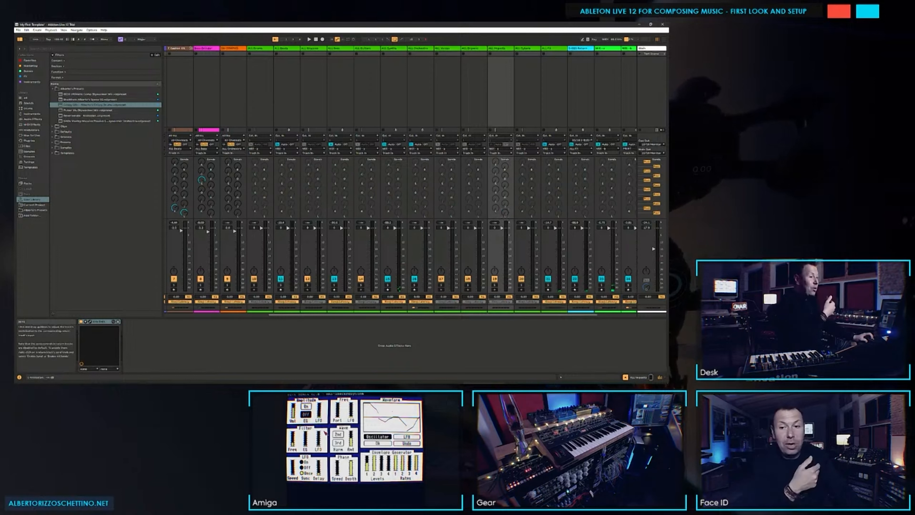
right_click(506, 213)
left_click(518, 215)
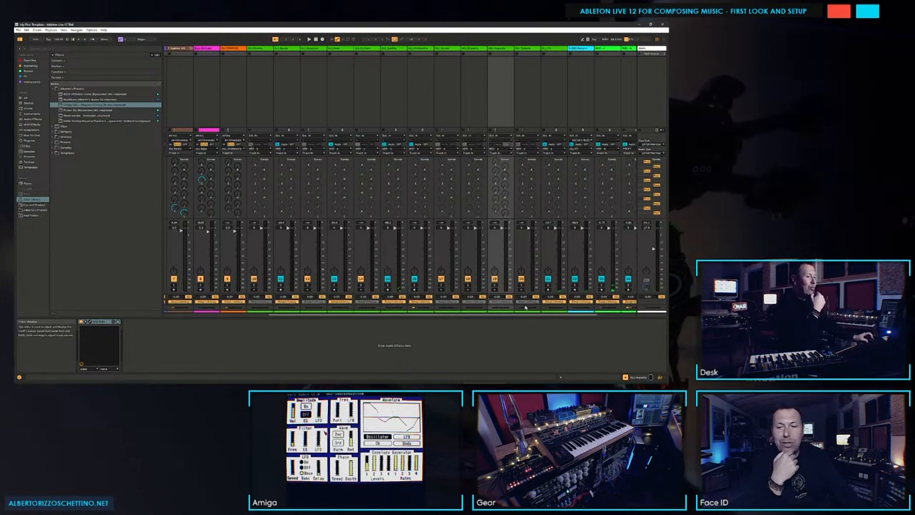
Step: Review the device chains on tracks 21 to 25 at the end of the mixer
scroll(564, 274, "right", 2)
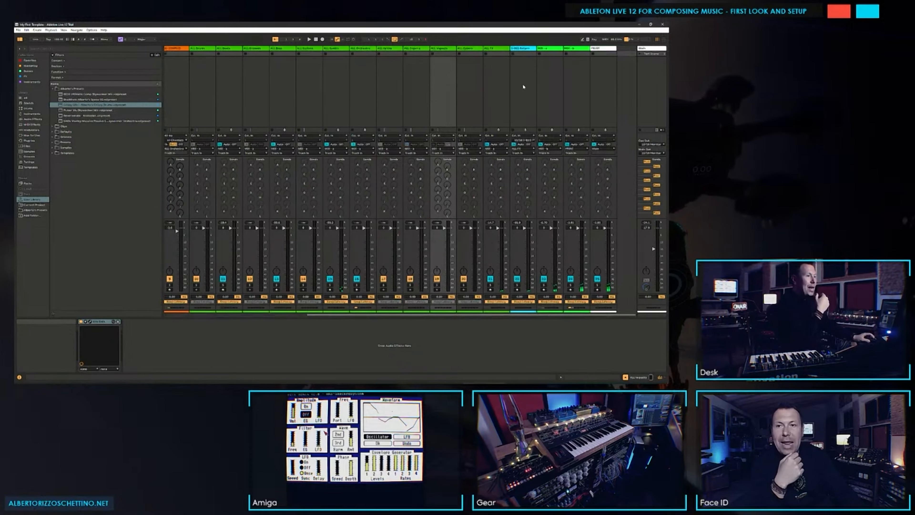
left_click(519, 70)
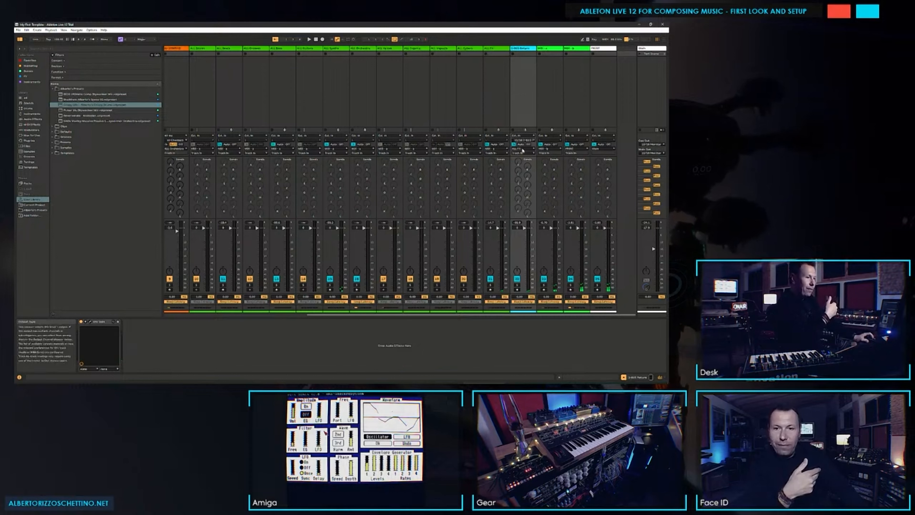
left_click(496, 92)
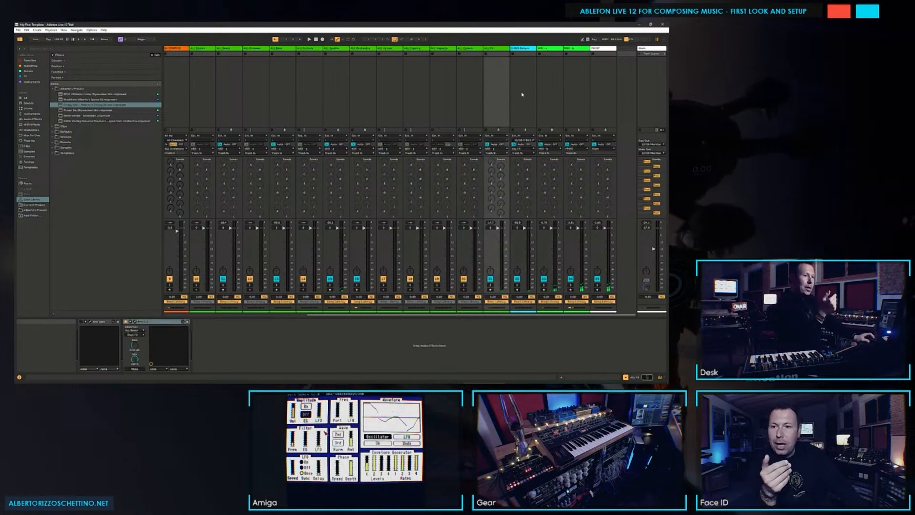
left_click(547, 91)
left_click(575, 89)
left_click(603, 89)
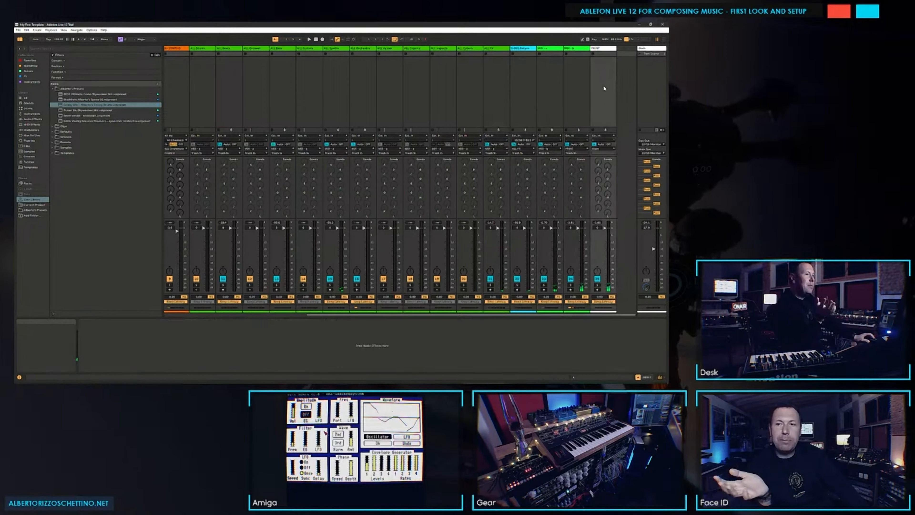
Step: Change the track colour of tracks 23 and 24 to pink
left_click(555, 81)
right_click(556, 49)
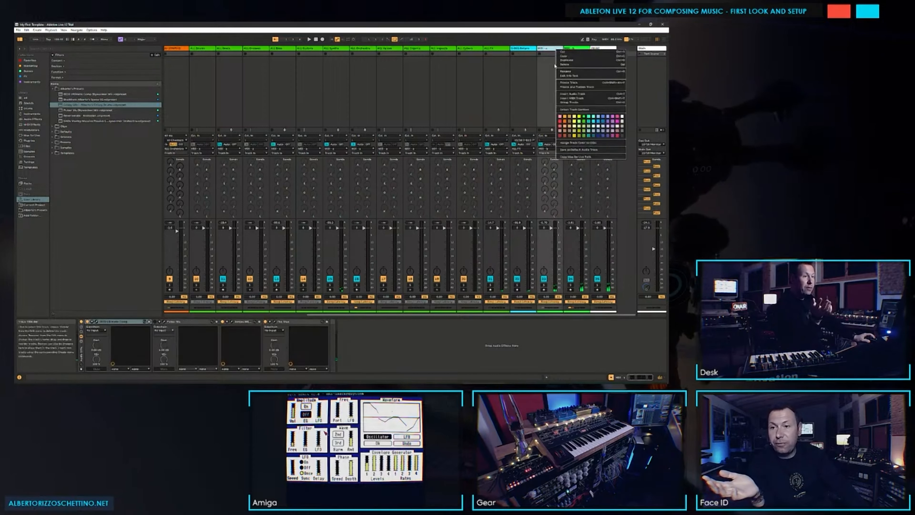
left_click(561, 116)
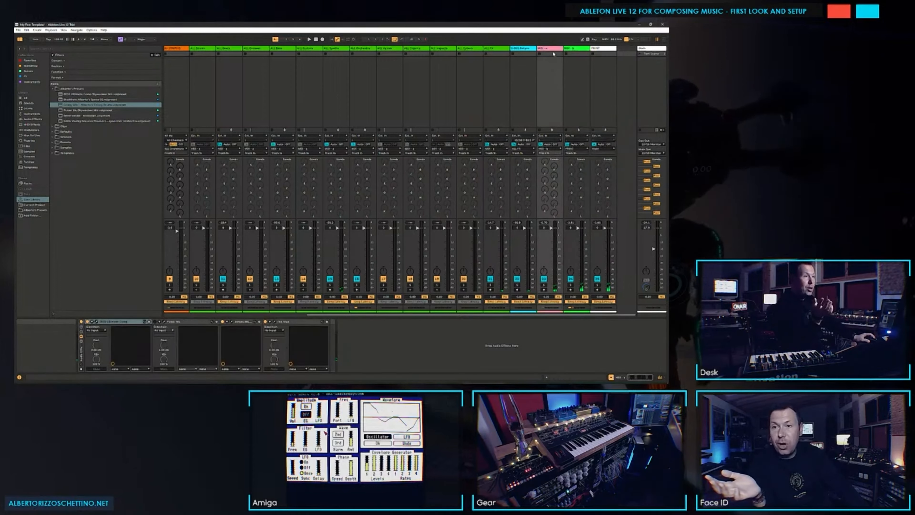
right_click(574, 49)
left_click(577, 116)
Step: Look through the device chains on tracks 22, 23 and 24
left_click(543, 91)
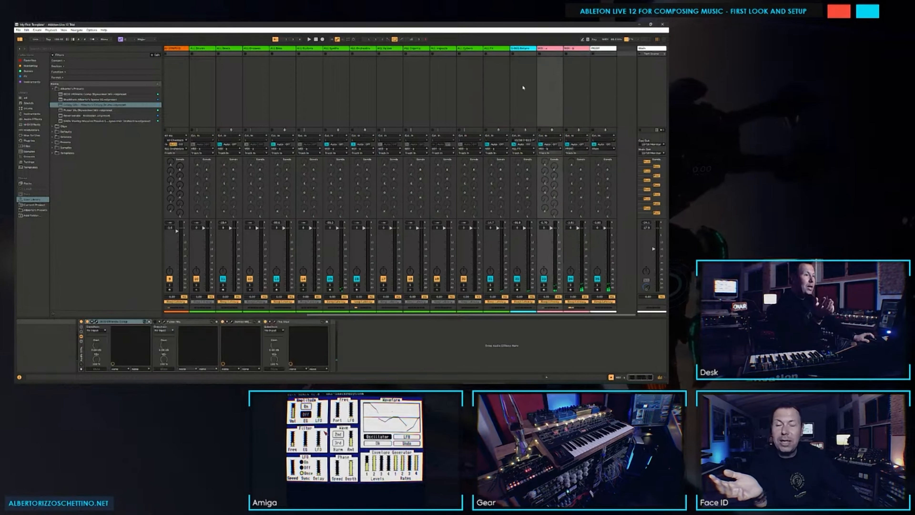
left_click(522, 108)
left_click(549, 81)
left_click(570, 82)
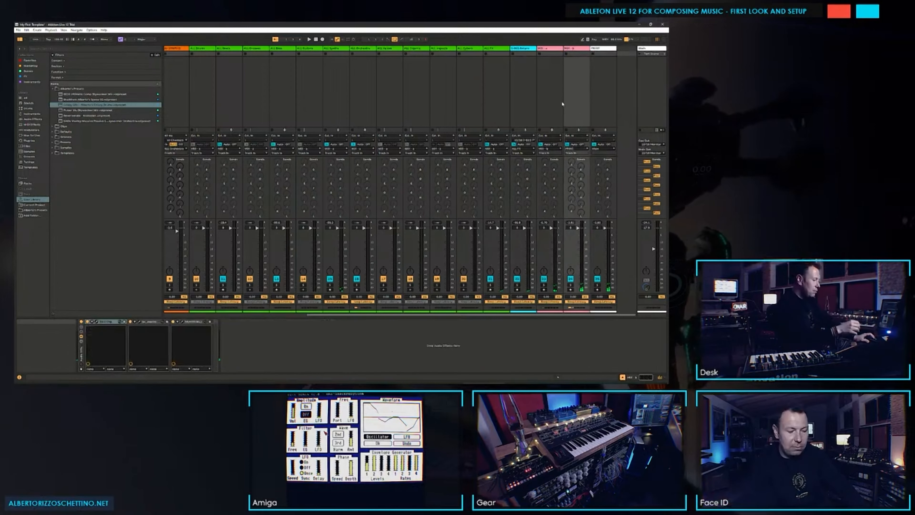
Step: Try a yellow-orange colour on track 23 and set the track back to pink
right_click(553, 51)
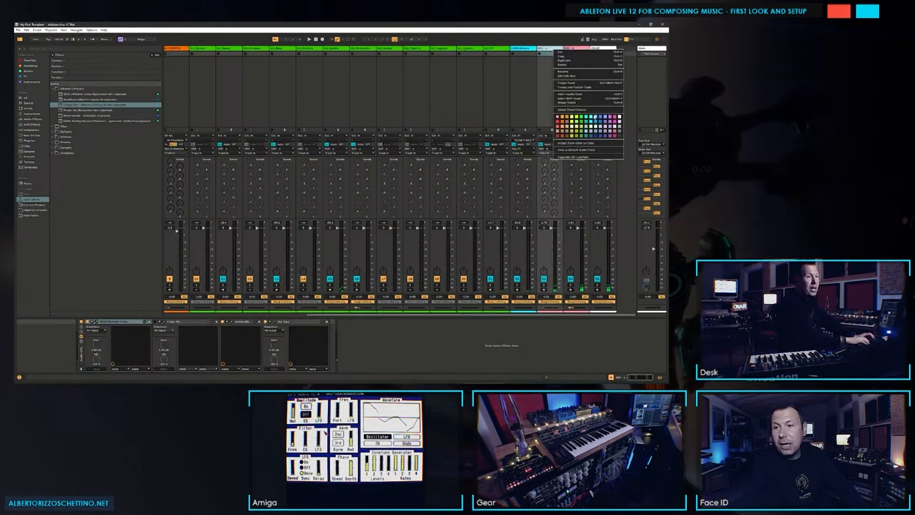
left_click(568, 119)
right_click(550, 50)
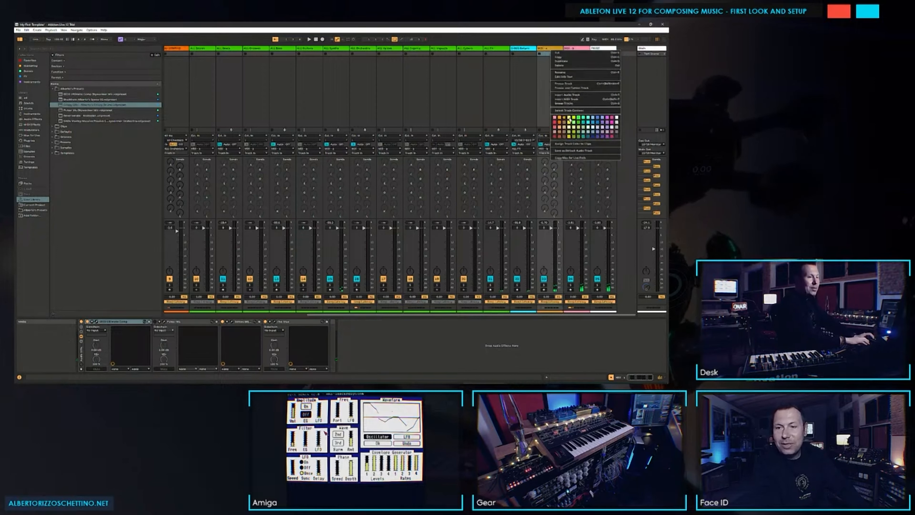
left_click(554, 118)
Step: Select track 22 and save the current set
left_click(536, 103)
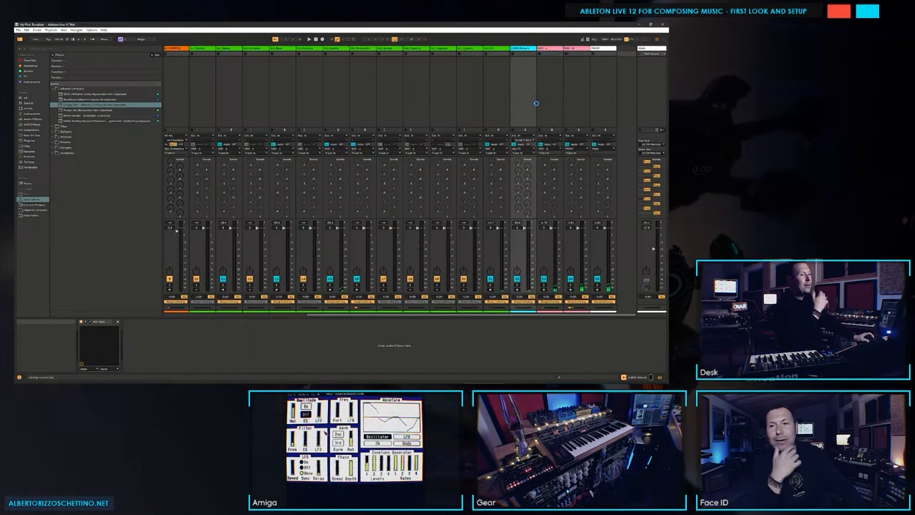
right_click(551, 48)
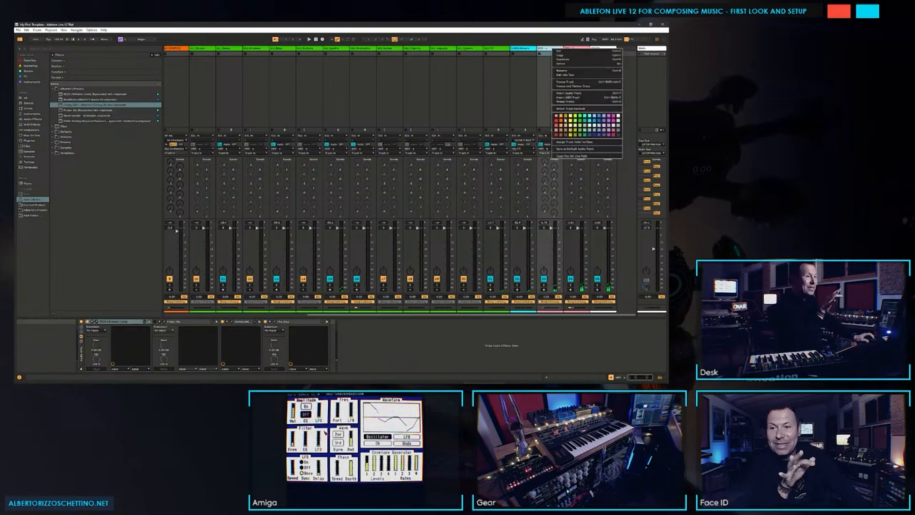
left_click(528, 86)
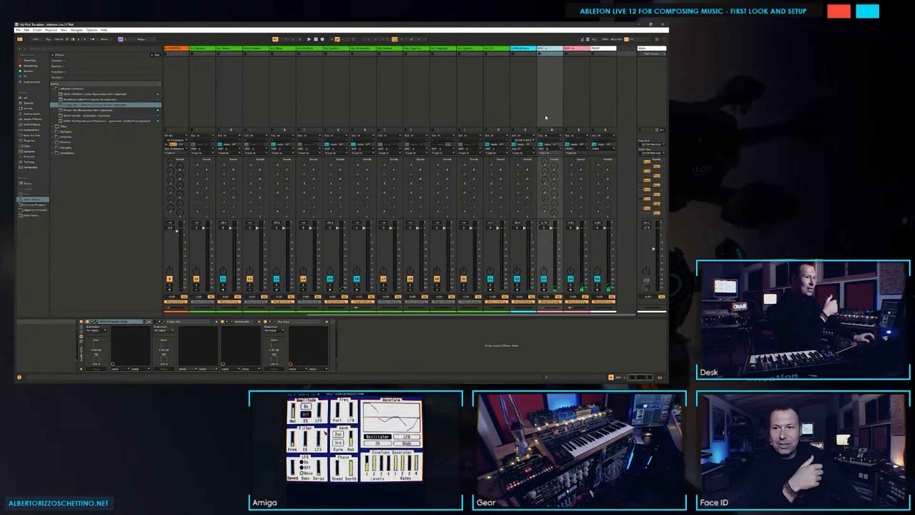
Step: Check the available Cue Out routing choices on the Main track, leaving the list without a selection
left_click(648, 144)
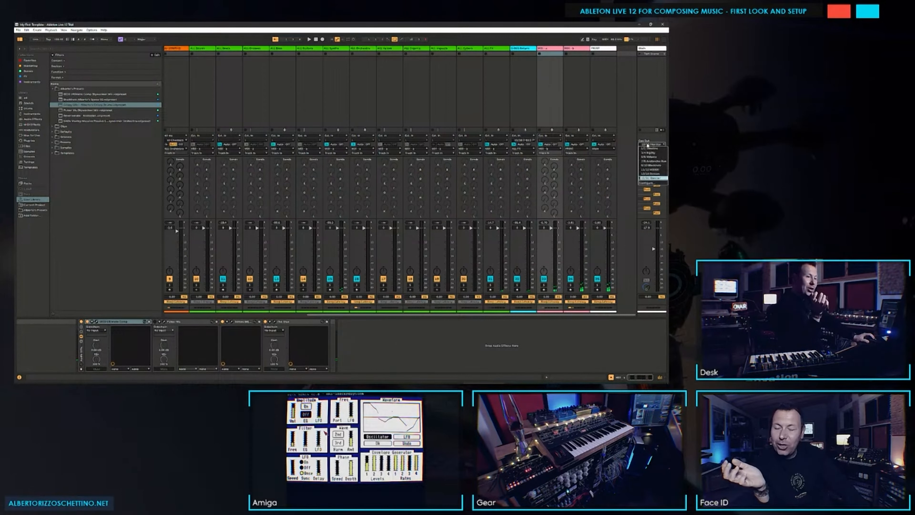
left_click(633, 168)
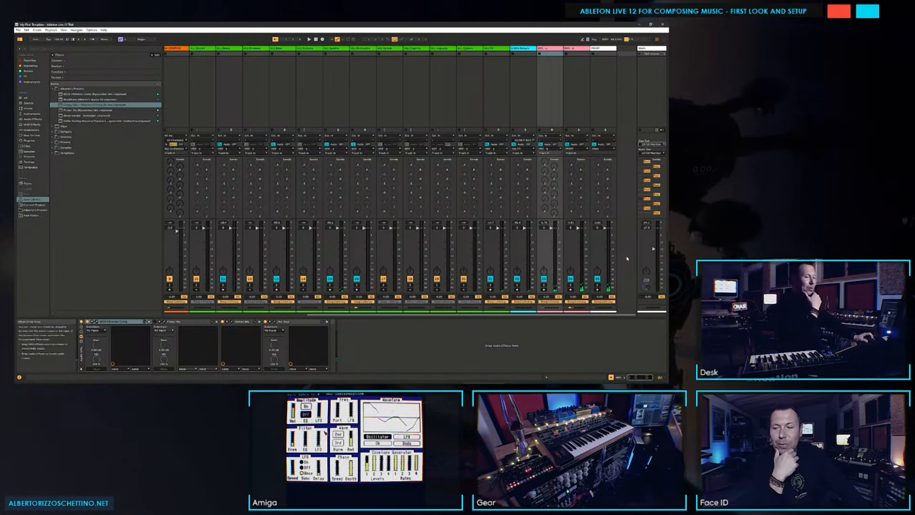
left_click_drag(620, 317, 651, 306)
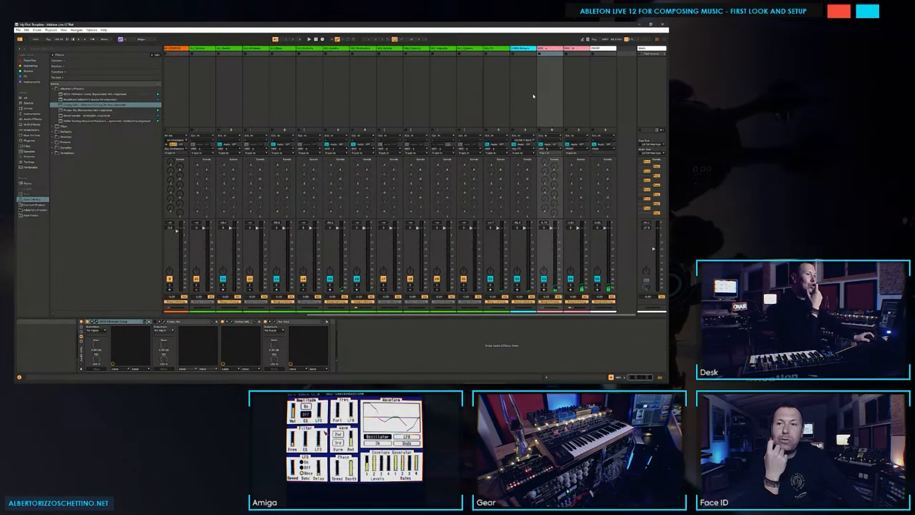
Step: Select track 25, search the browser for "external" and add an External Audio Effect to the track
left_click(598, 86)
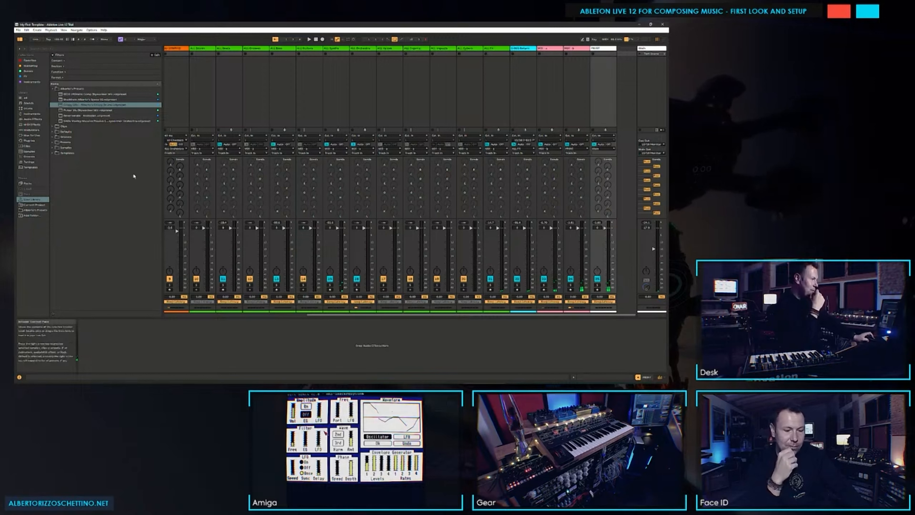
key("ctrl+f")
type("valternal")
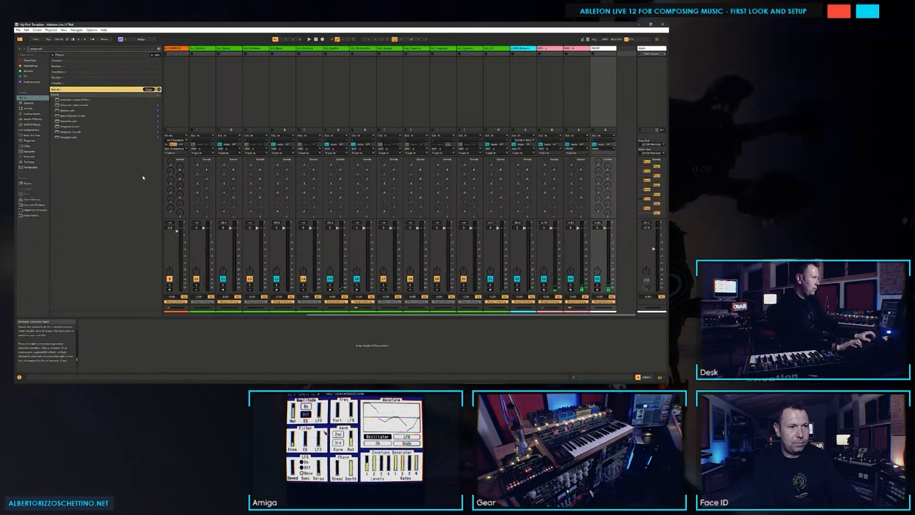
left_click_drag(74, 108, 388, 95)
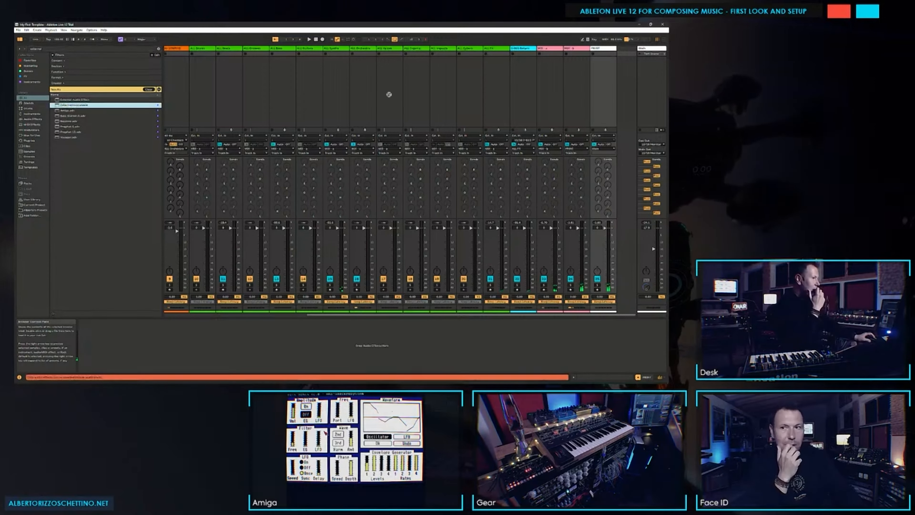
left_click_drag(321, 225, 103, 352)
left_click(83, 101)
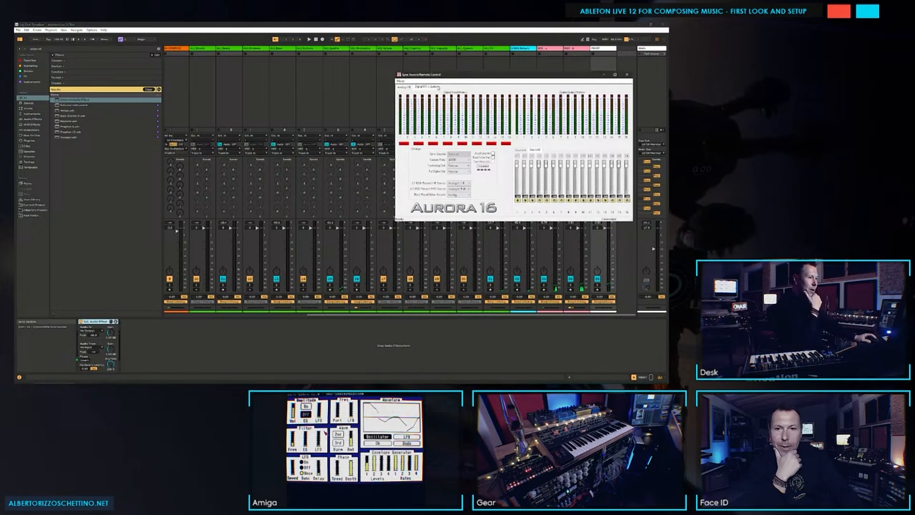
Step: Minimise the Aurora mixer, send track 25's External Audio Effect to output pair 13/14, and save the set
left_click(605, 200)
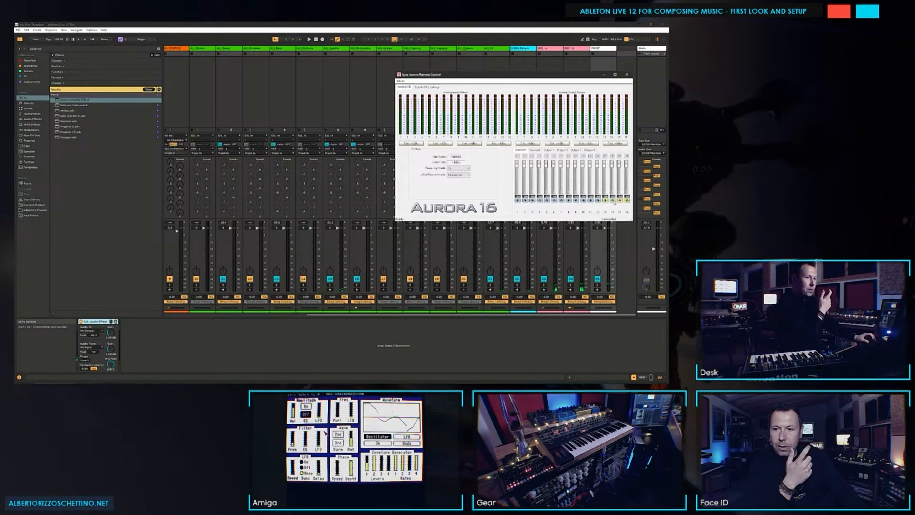
left_click(603, 75)
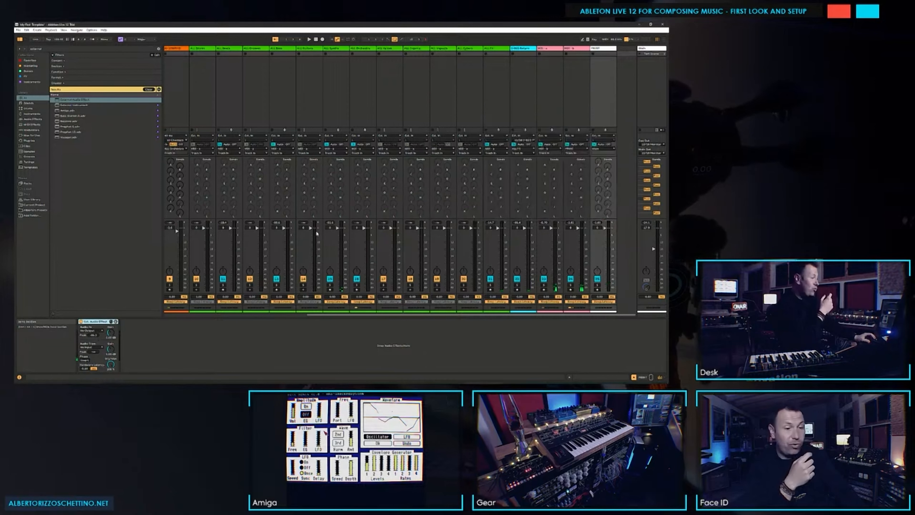
left_click(100, 331)
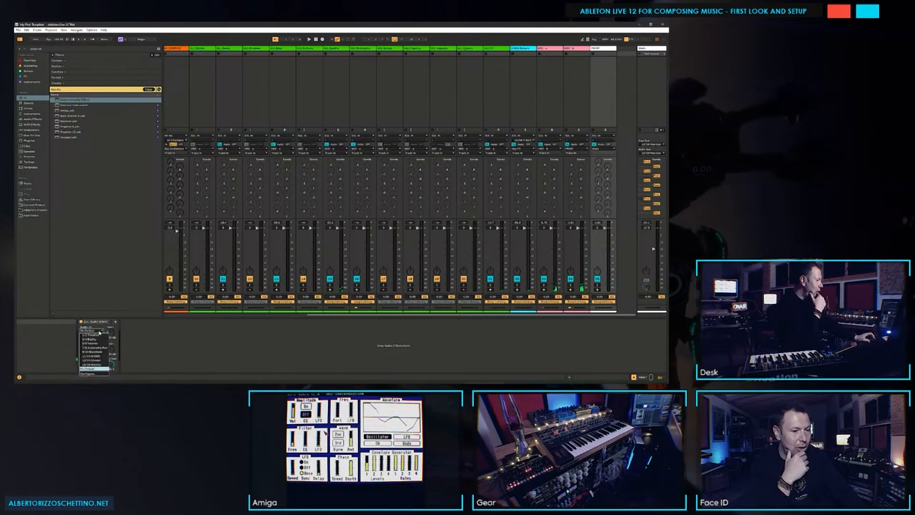
left_click(94, 360)
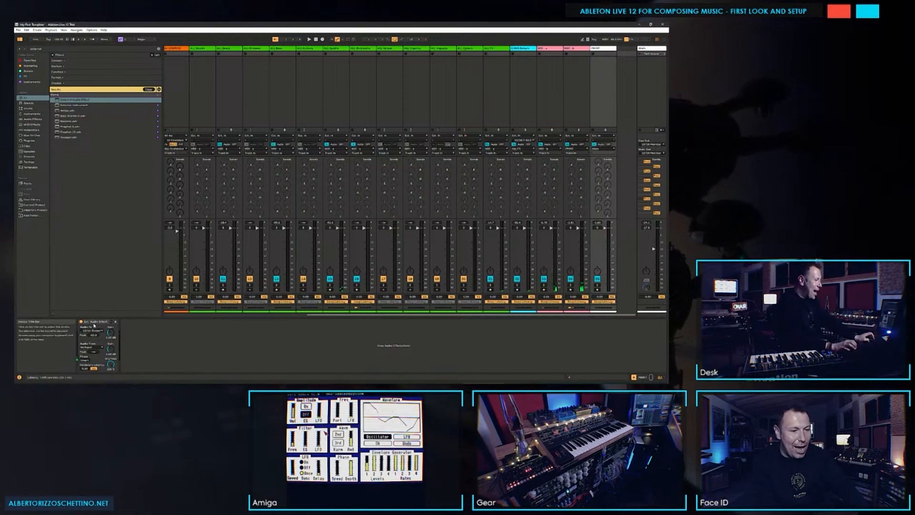
key("ctrl+s")
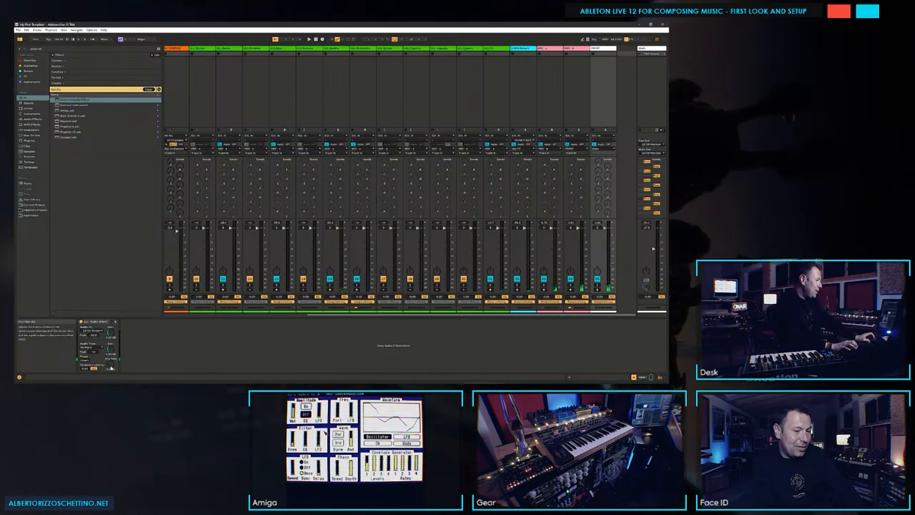
Step: Play the set and check the Audio From choices on the External Audio Effect without choosing a different input
key("space")
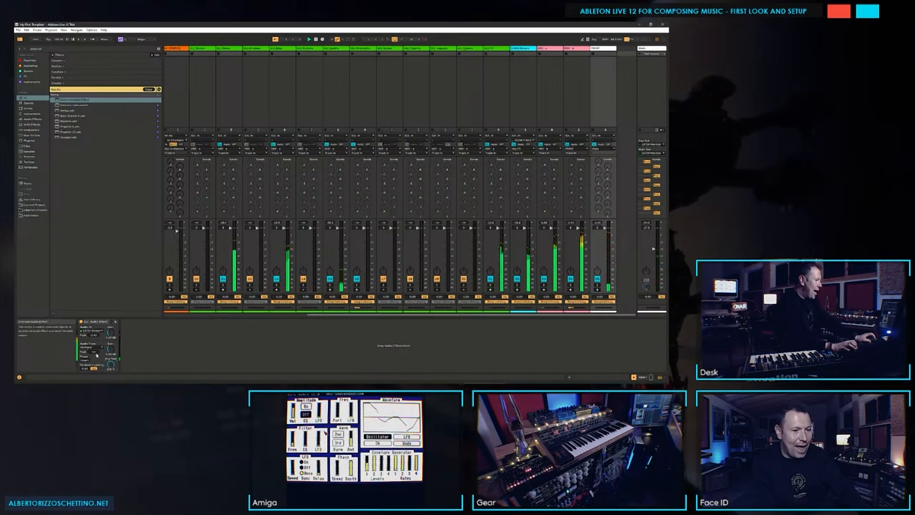
left_click(102, 347)
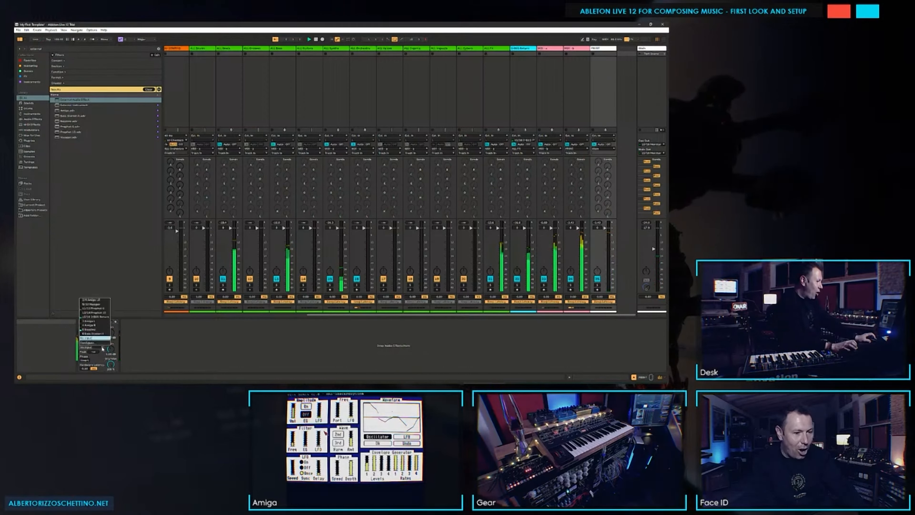
left_click(102, 348)
Step: Switch to the Lynx Aurora Remote Control, assign USB Play 13 and Play 14 to analog outputs 13 and 14, and return to Live
key("alt+Tab")
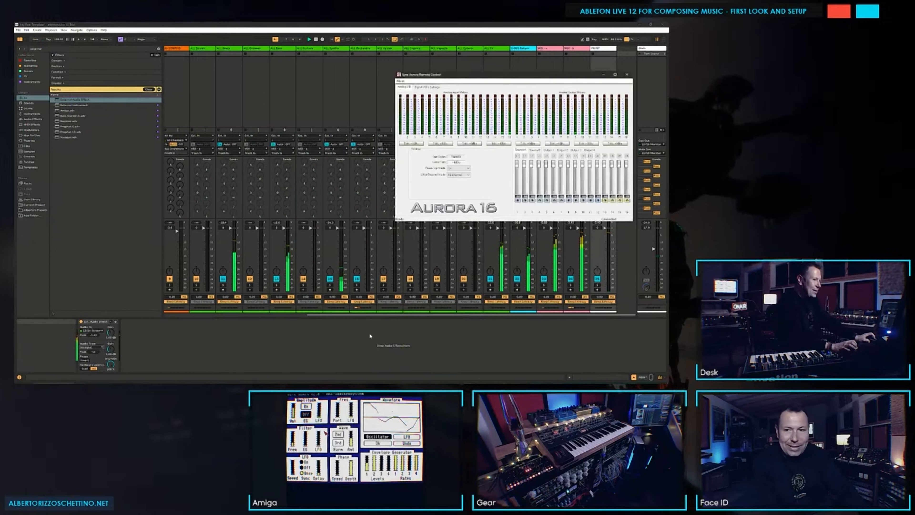
left_click(604, 156)
mouse_move(620, 174)
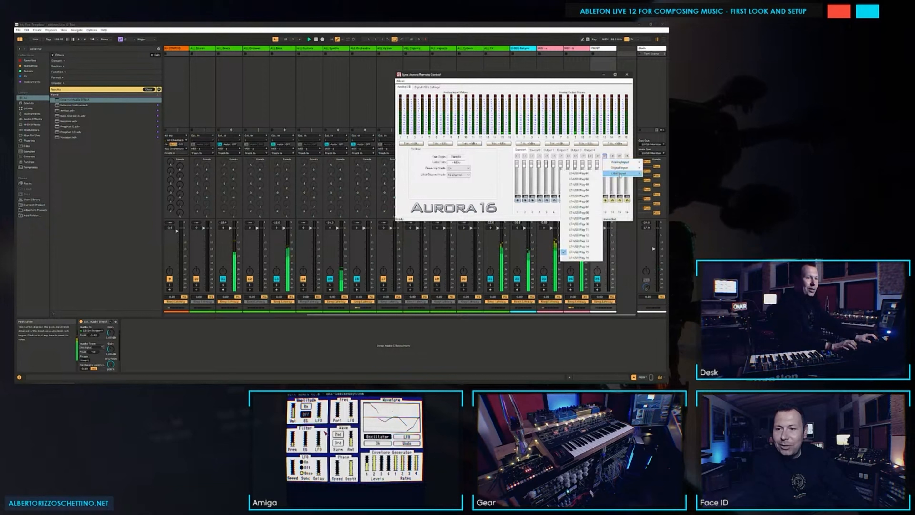
left_click(580, 240)
left_click(611, 155)
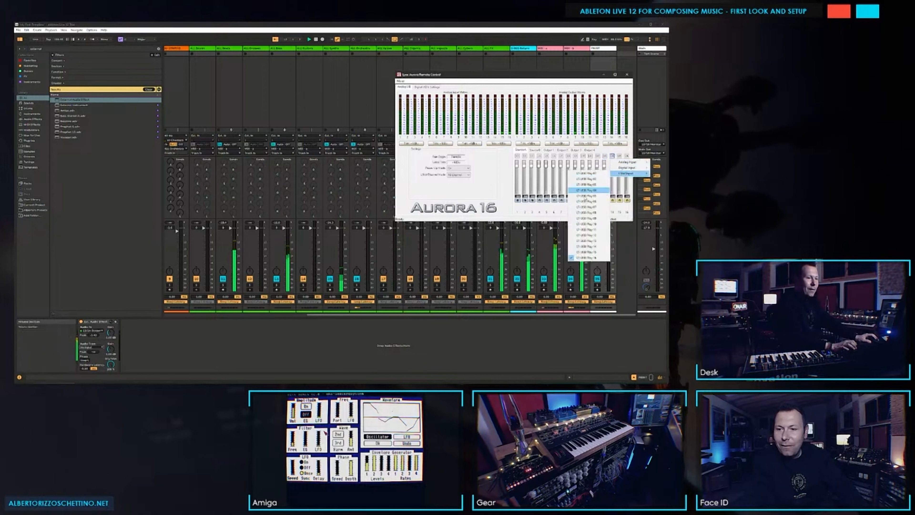
left_click(597, 247)
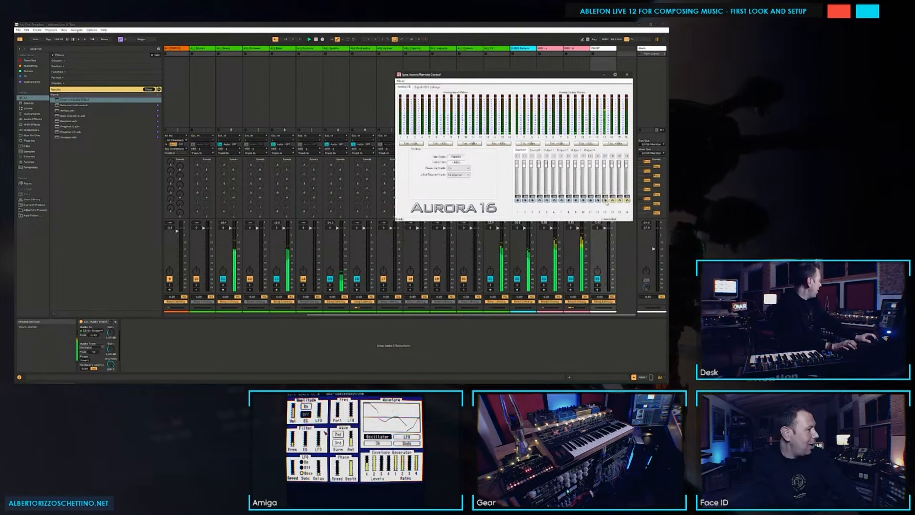
left_click(319, 352)
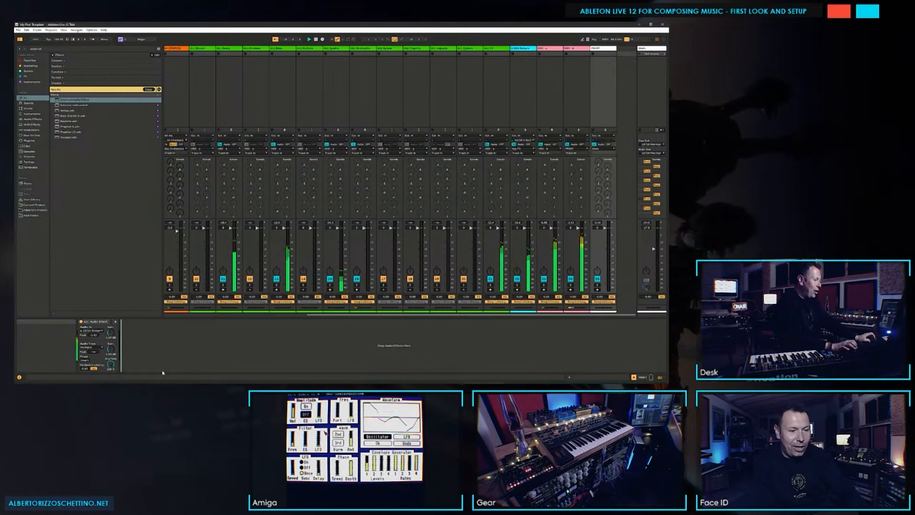
Step: Lower the External Audio Effect's Dry/Wet amount and compare the sound with the device off and on
left_click_drag(111, 366, 111, 384)
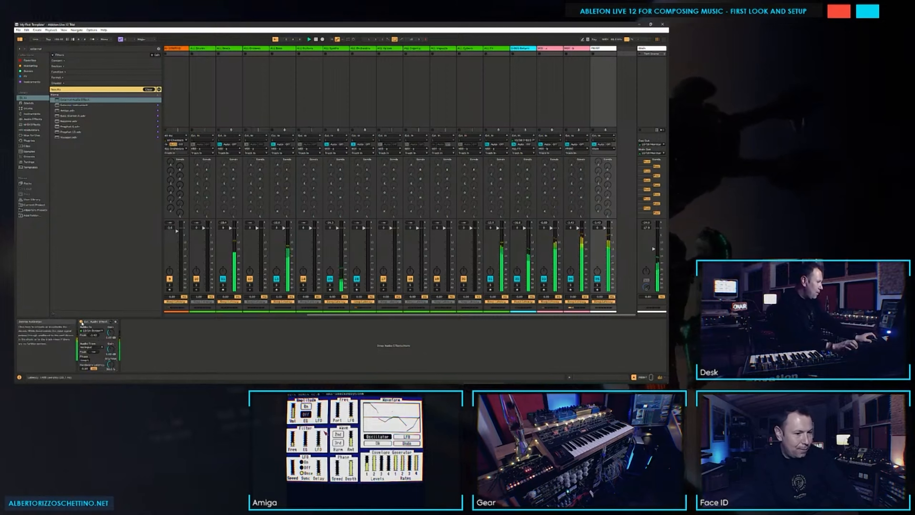
left_click(81, 321)
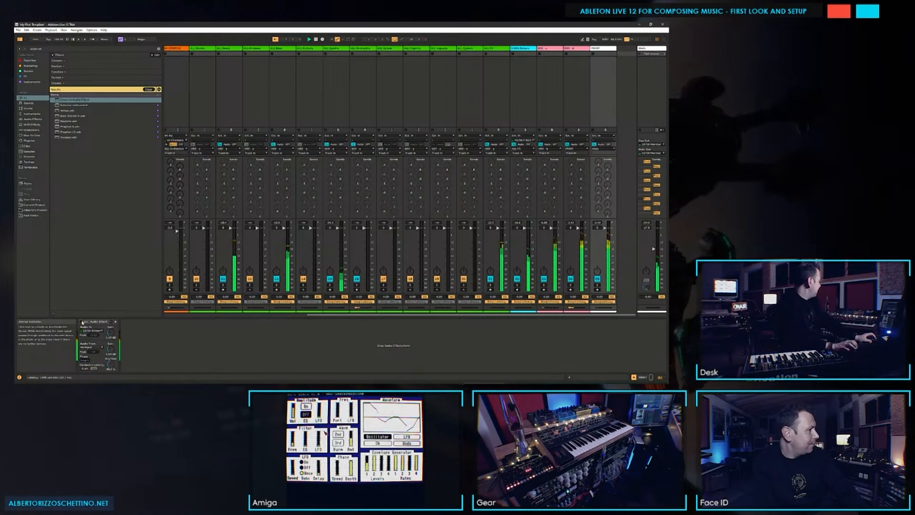
left_click(81, 321)
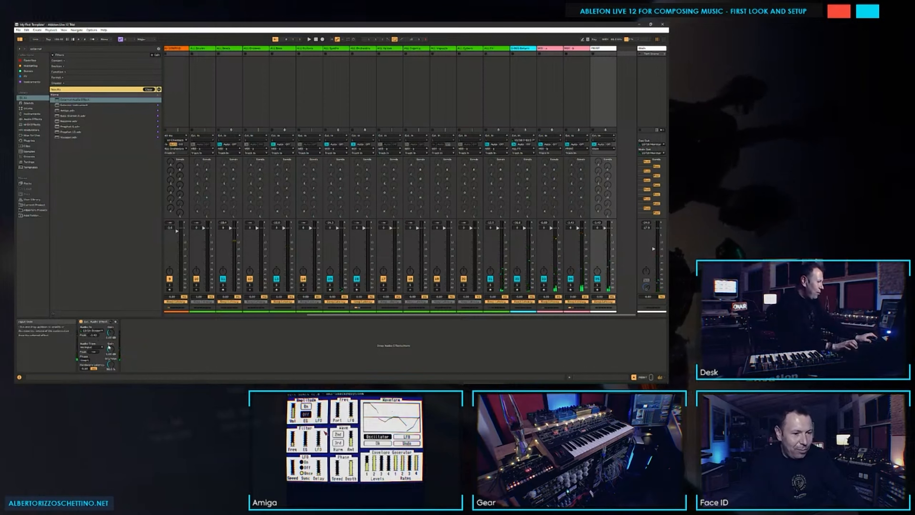
Step: Play the set while adjusting the External Audio Effect's output gain, and reset its send peak level
key("space")
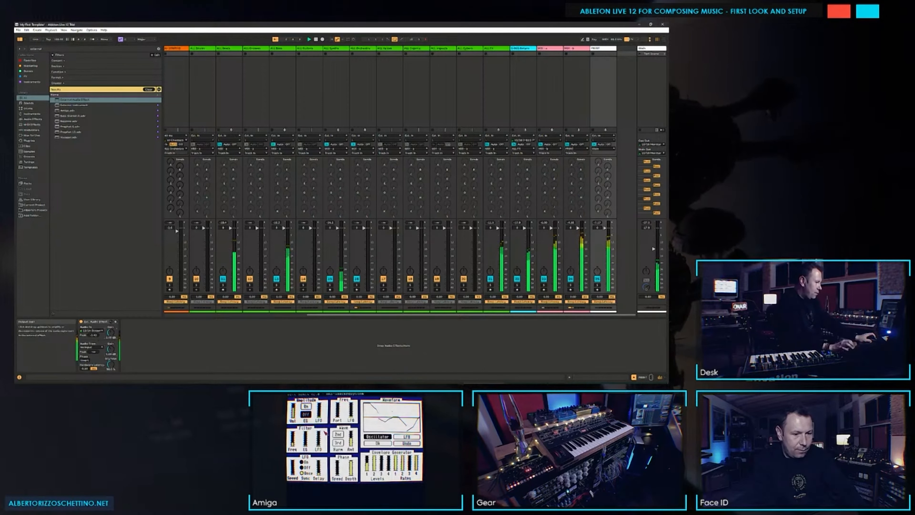
left_click_drag(110, 332, 110, 320)
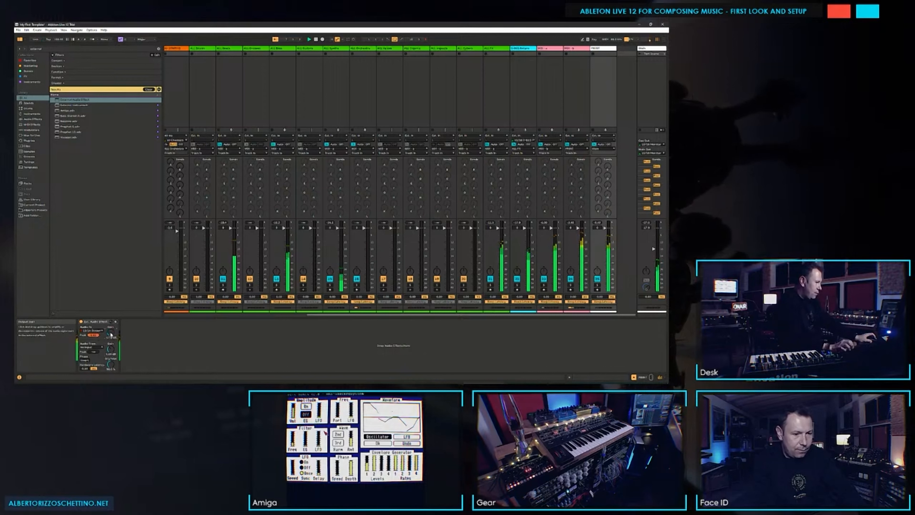
left_click(163, 355)
left_click(95, 335)
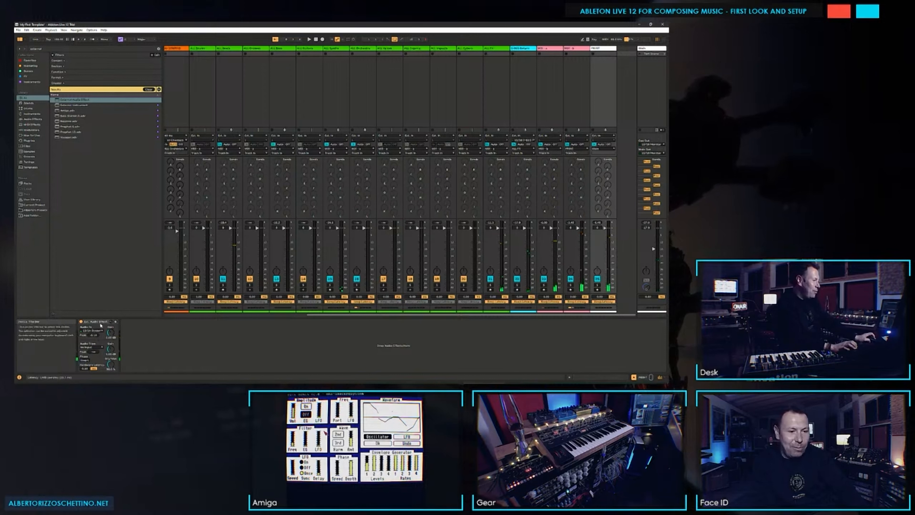
Step: Move the External Audio Effect from track 25 to the Main track ahead of Reverberate, and save the set
left_click_drag(97, 322, 443, 184)
left_click_drag(654, 84, 654, 82)
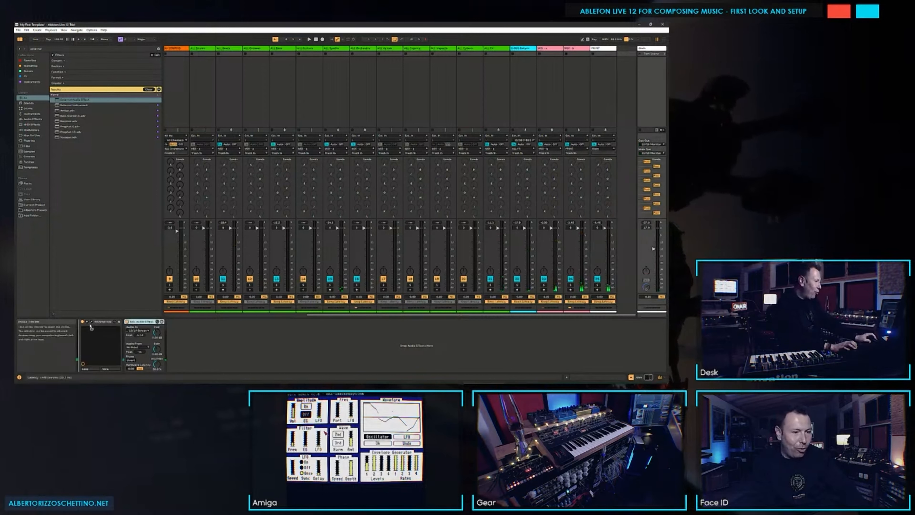
left_click_drag(90, 326, 93, 335)
key("ctrl+s")
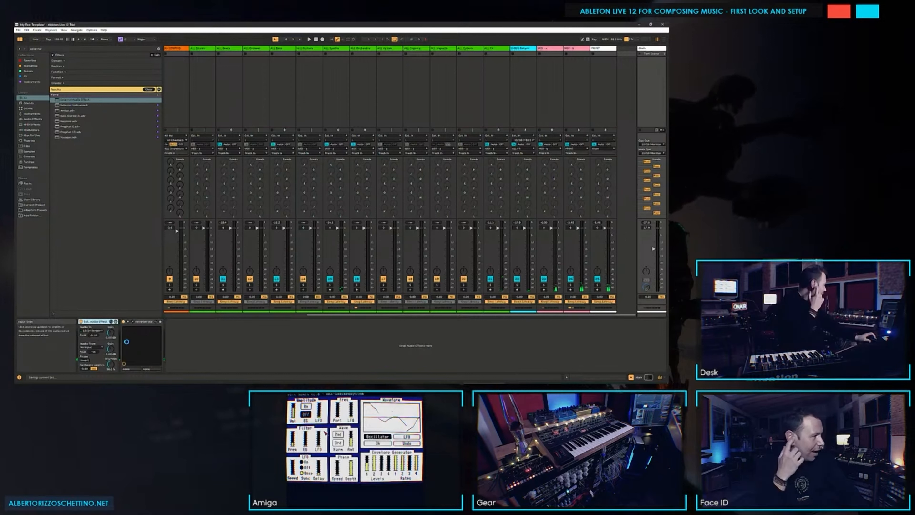
Step: Search the browser for a gain plug-in and add kHs Gain after Reverberate on the Main track
left_click(175, 329)
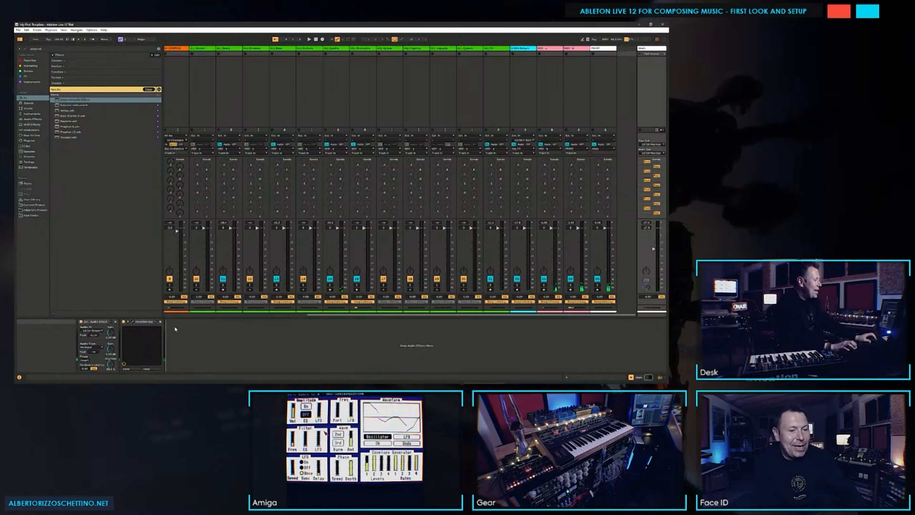
right_click(173, 331)
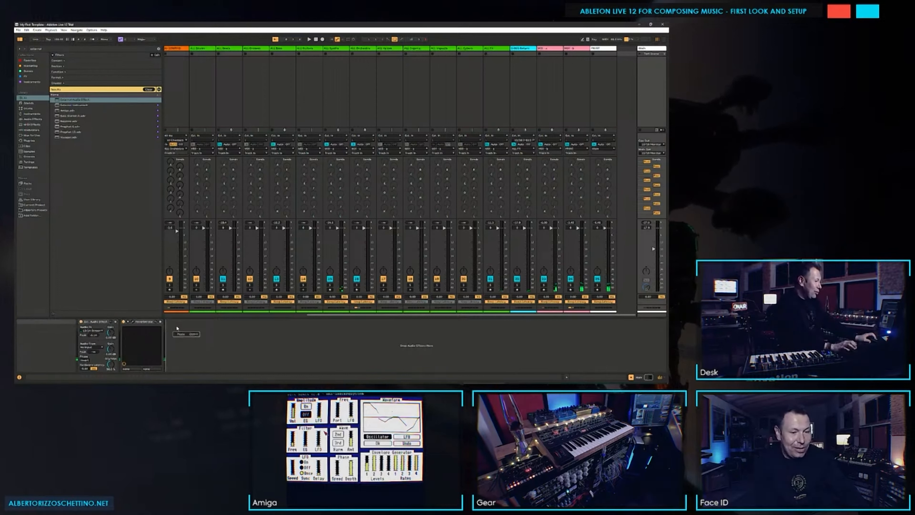
left_click(176, 327)
key("ctrl+f")
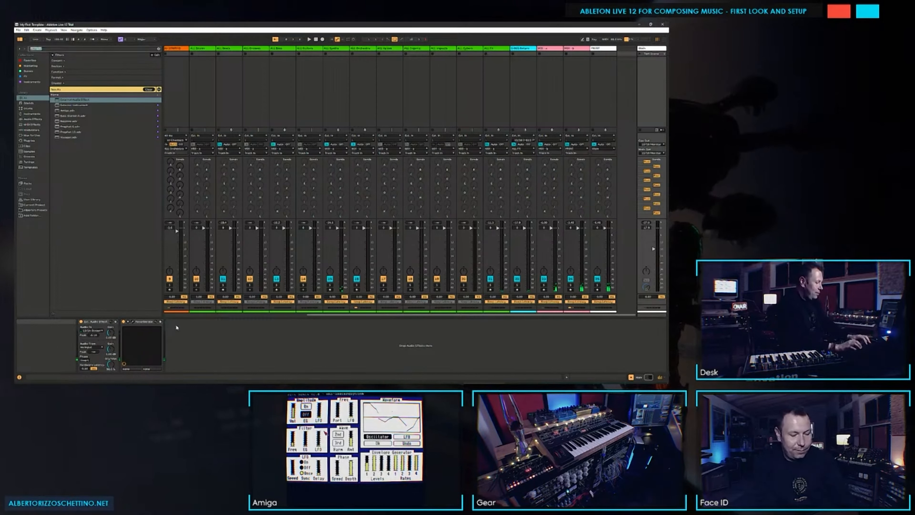
type("utis ton")
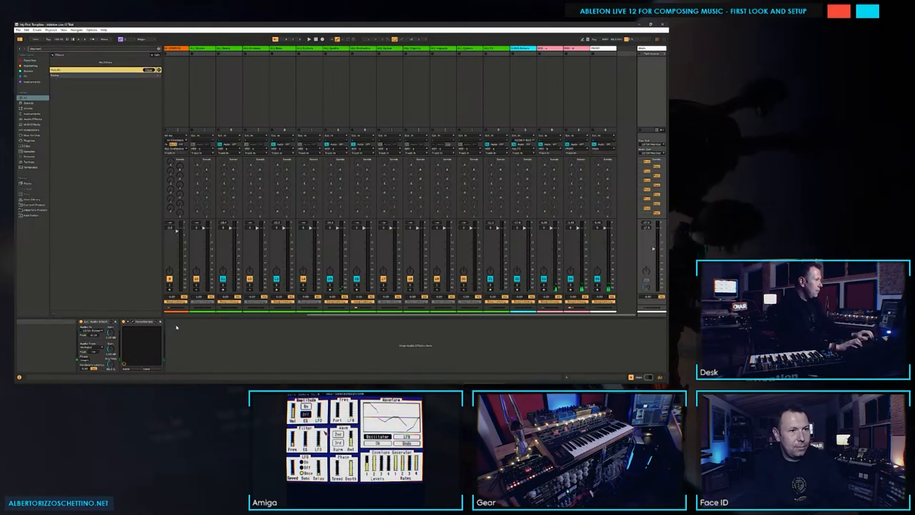
key("BackSpace")
key("BackSpace")
key("BackSpace")
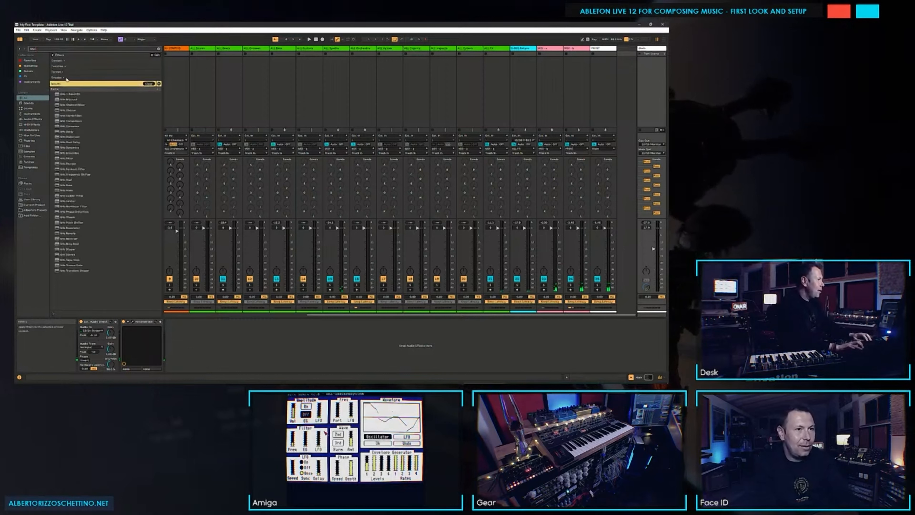
type("gain")
left_click_drag(67, 94, 167, 344)
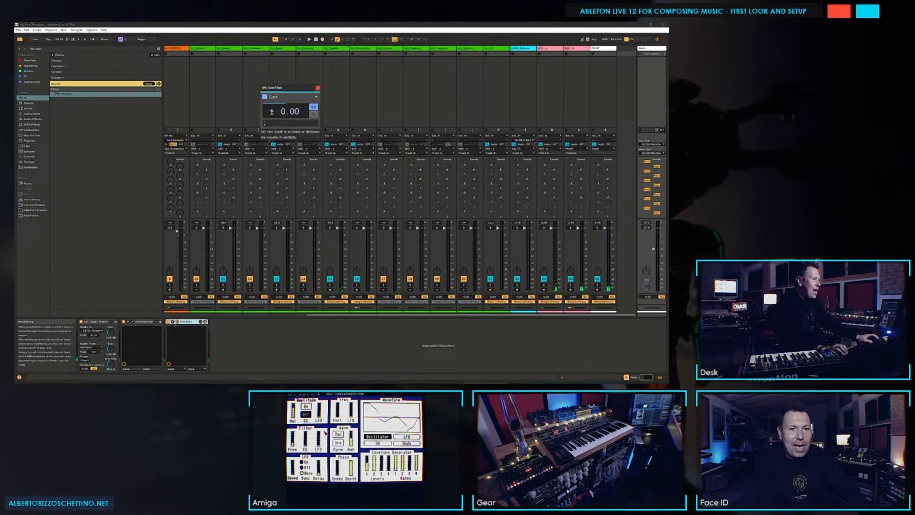
Step: Set the kHs Gain level on the Main track to +6.00 dB
double_click(282, 113)
type("6")
key("Return")
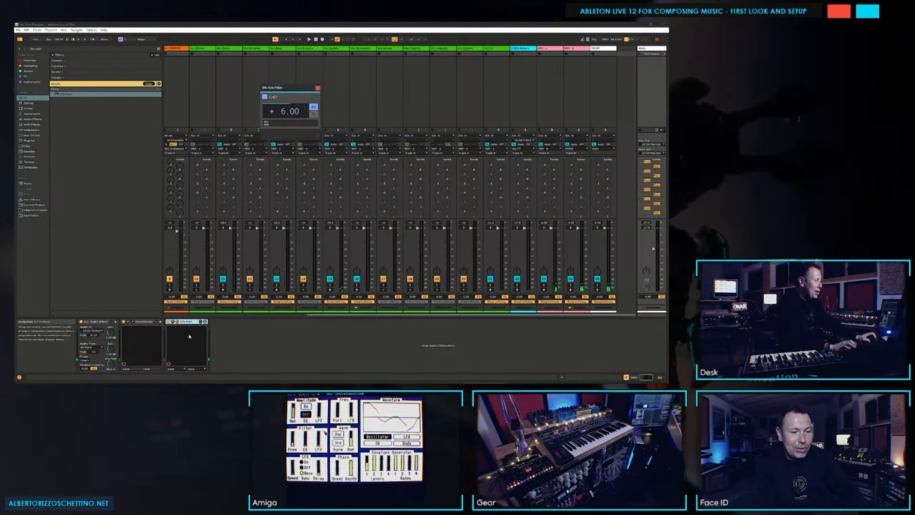
left_click(98, 322)
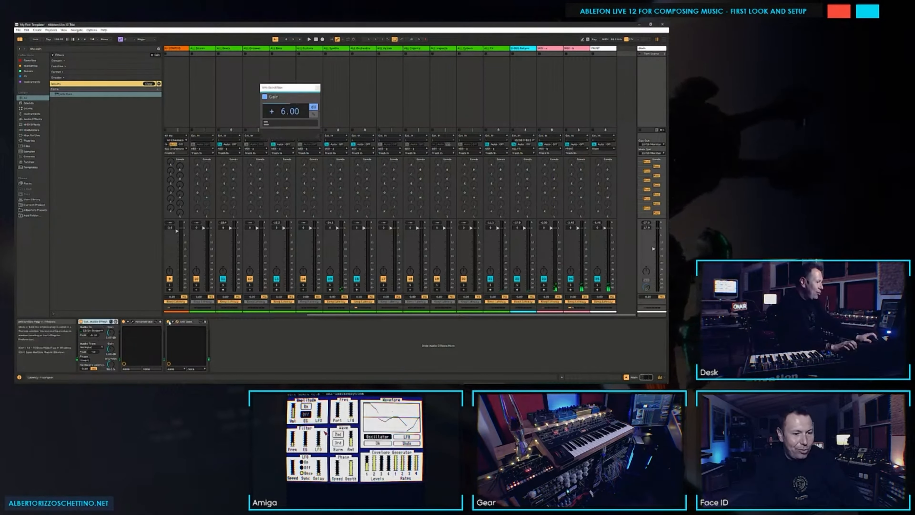
left_click(180, 335)
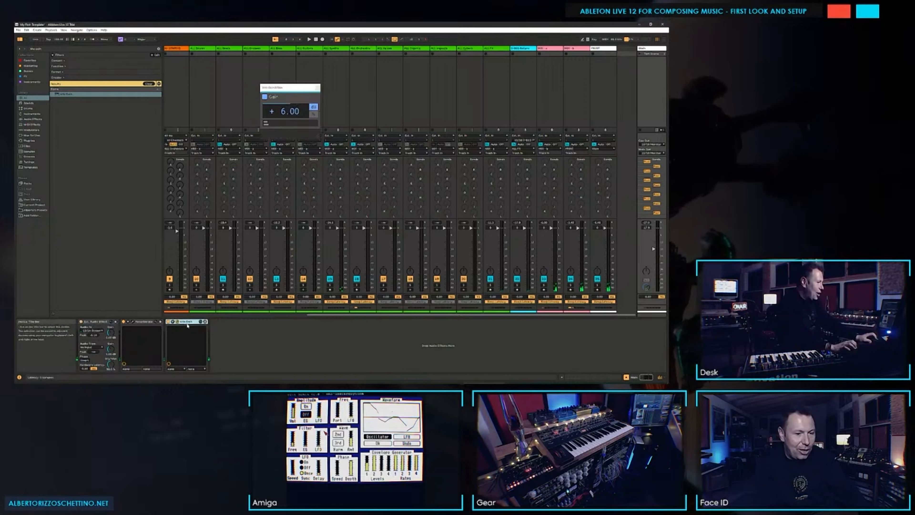
left_click(225, 338)
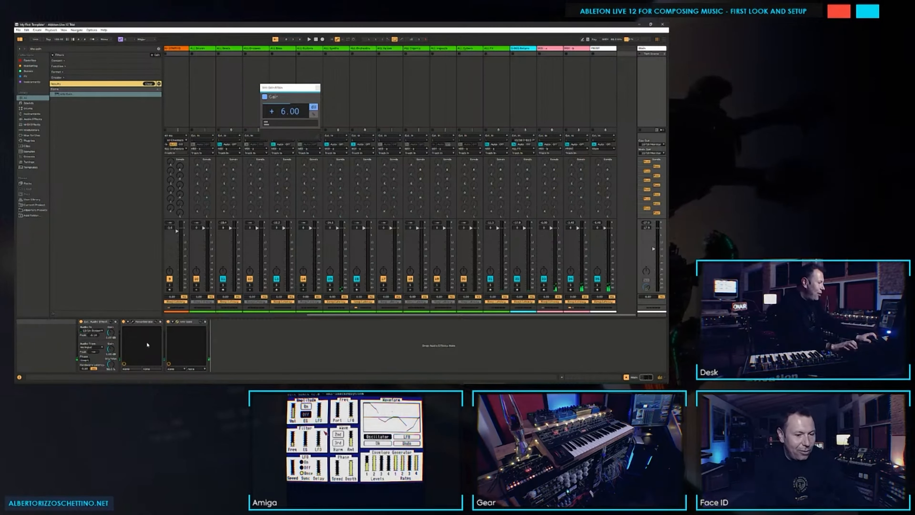
Step: Play the set, compare the Main chain with the External Audio Effect off and on, and lower kHs Gain to +3.00 dB
key("space")
left_click(81, 321)
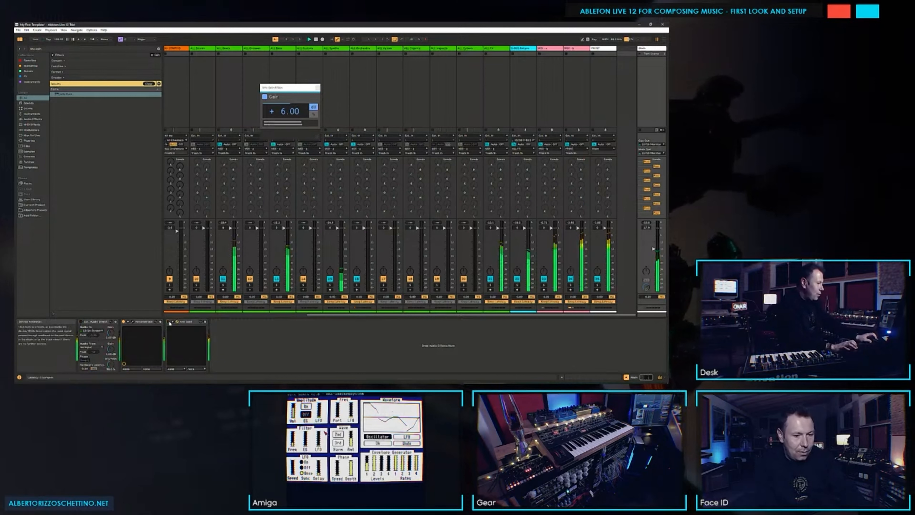
left_click_drag(284, 110, 284, 117)
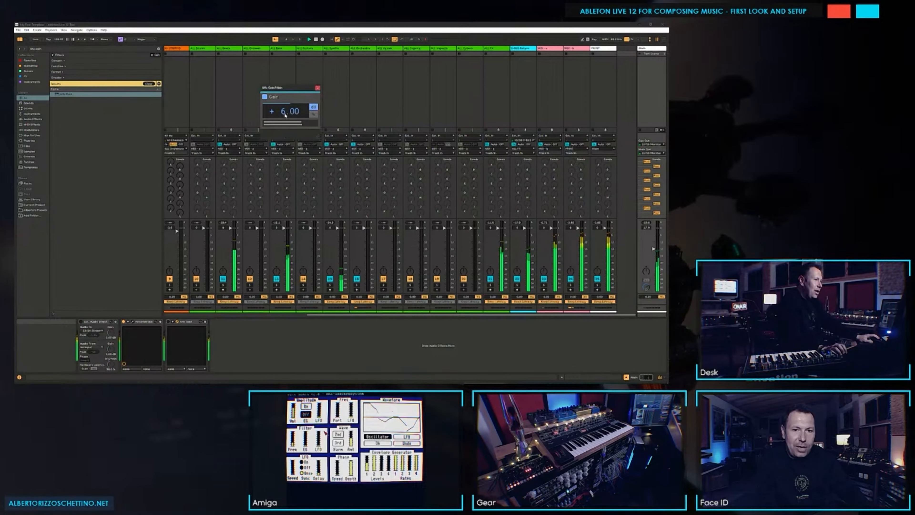
left_click(81, 321)
left_click(81, 321)
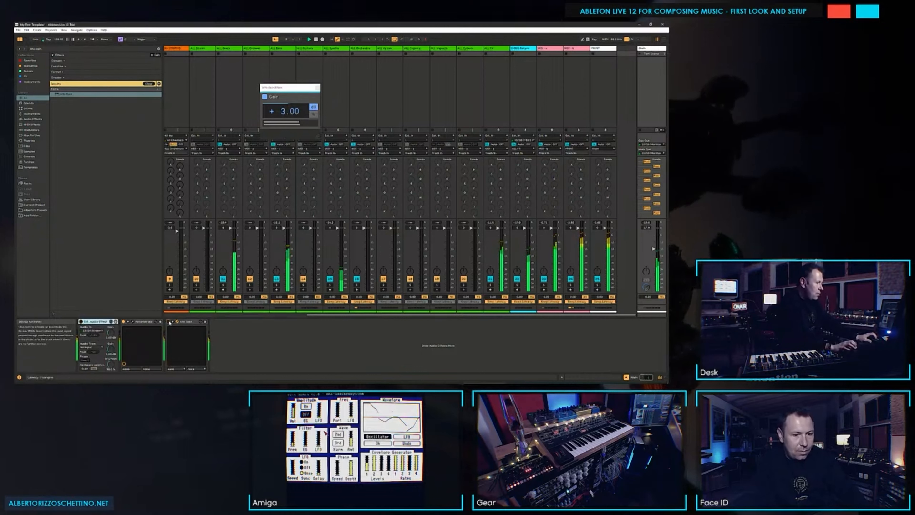
Step: Close the kHs Gain window and open the Reverberate plug-in on the Main track
left_click(317, 87)
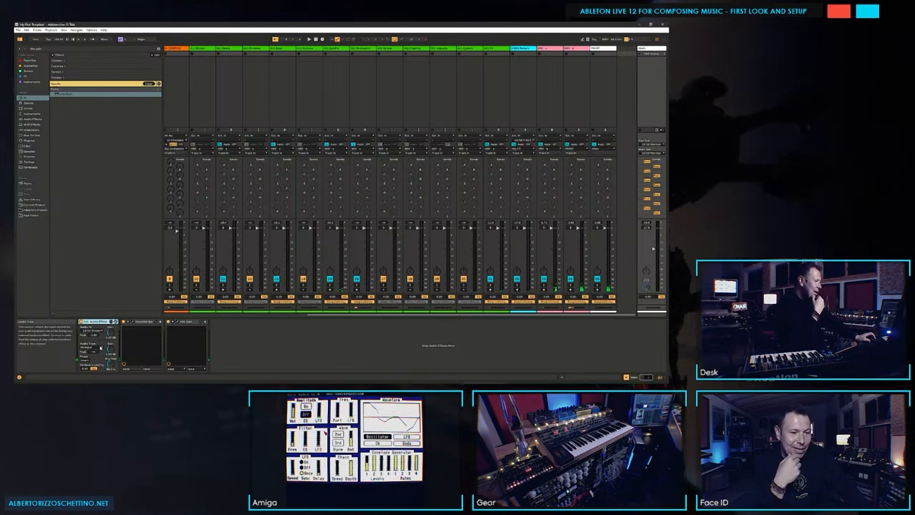
left_click(132, 321)
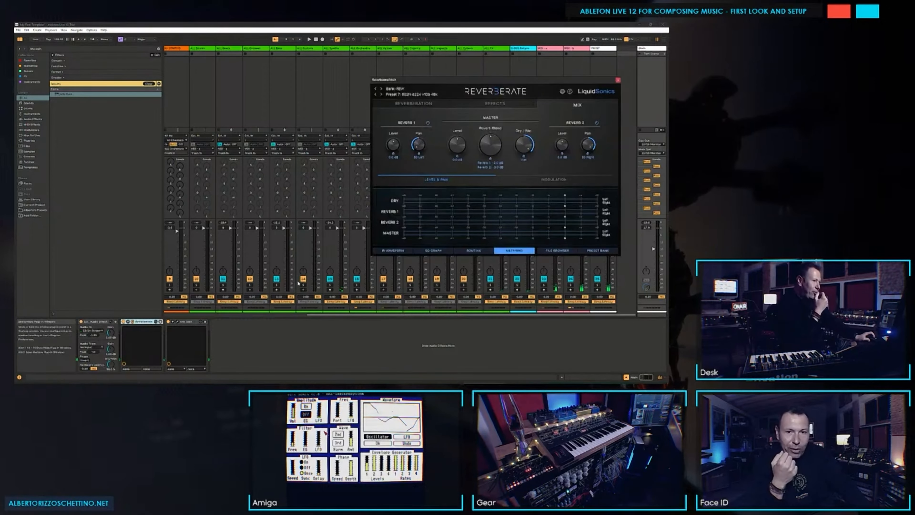
Step: Clear all parameter locks in Reverberate on the Main track and close the plug-in window
right_click(490, 149)
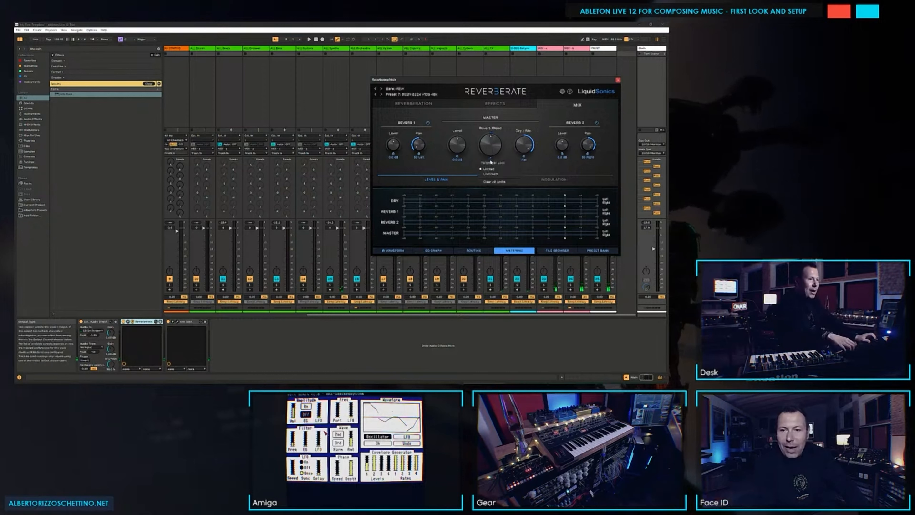
left_click(494, 183)
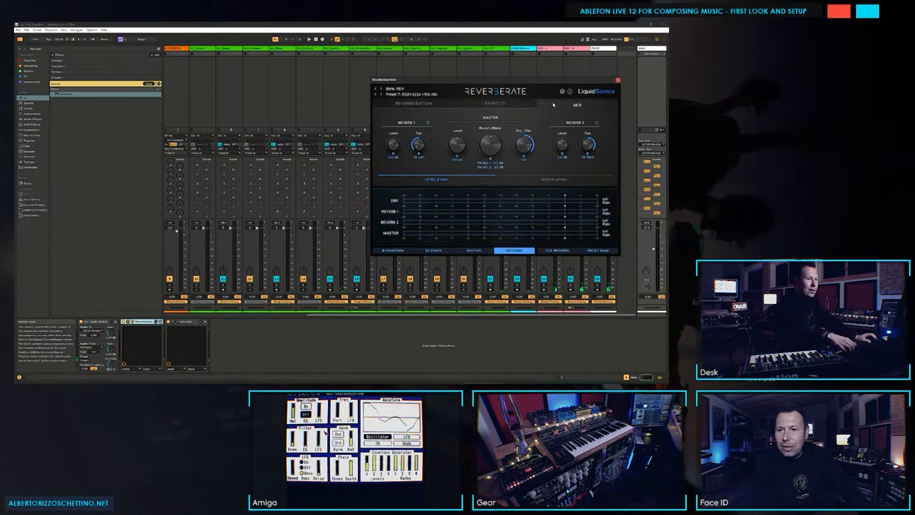
left_click(617, 80)
left_click(184, 321)
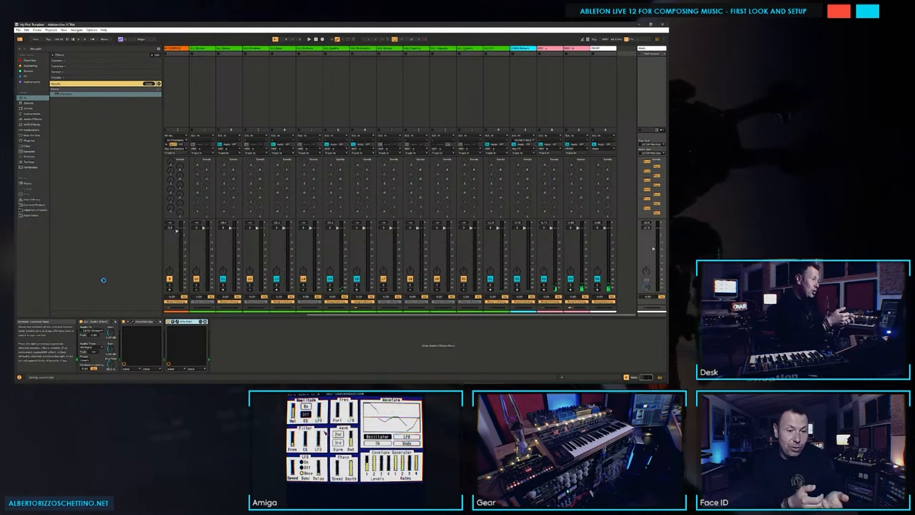
right_click(186, 321)
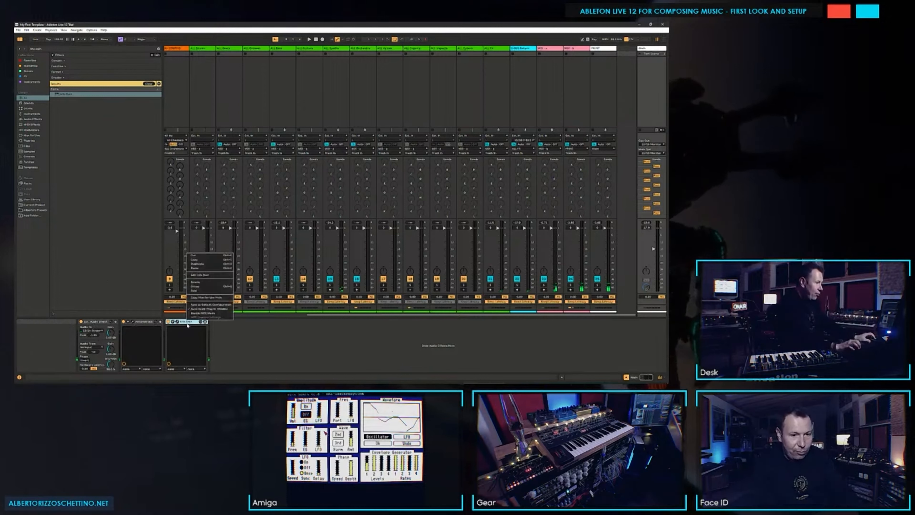
left_click(99, 273)
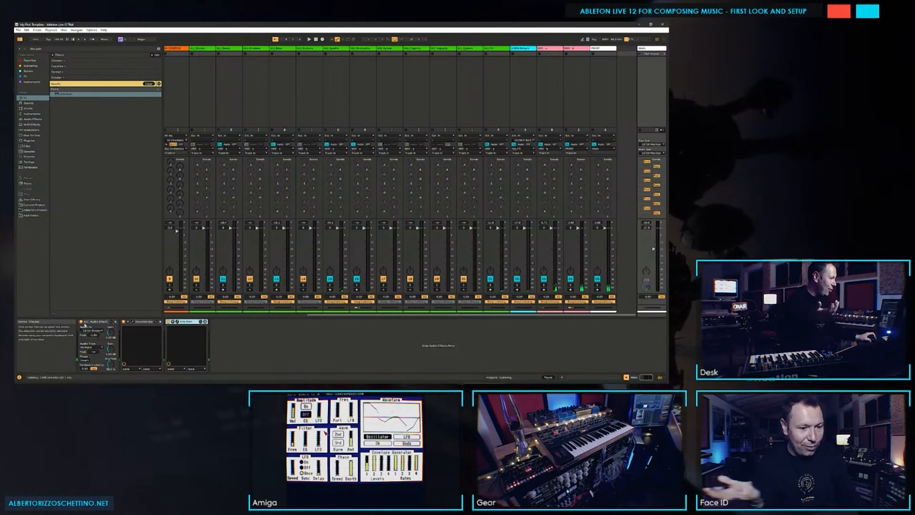
Step: Rename the External Audio Effect device on the Main track to "To Stream"
right_click(91, 322)
left_click(106, 280)
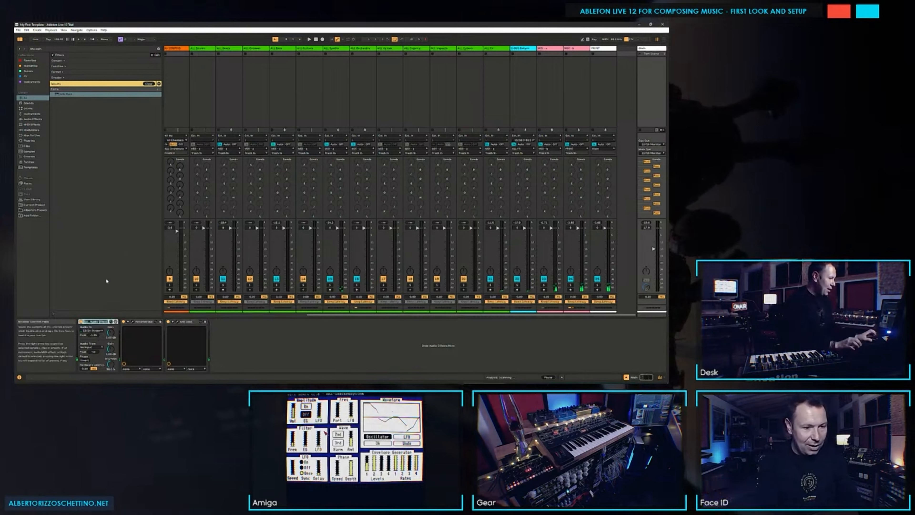
type("ST St")
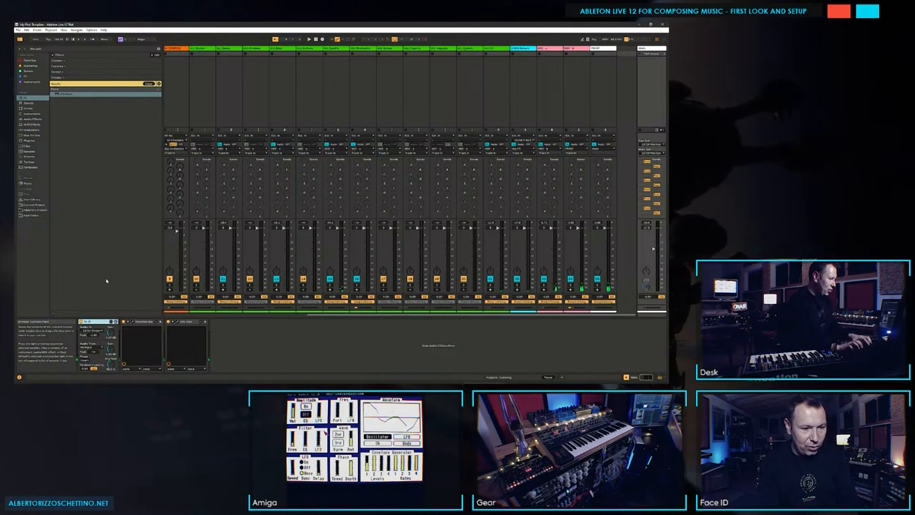
type("ream")
key("Return")
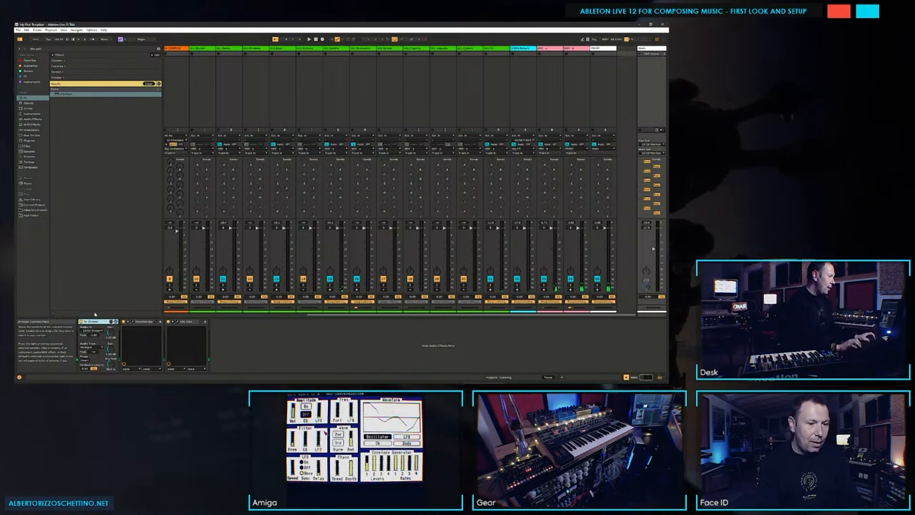
Step: Save the External Audio Effect as preset "Main Audio To Stream" in the personal presets folder, and save the set
left_click(111, 321)
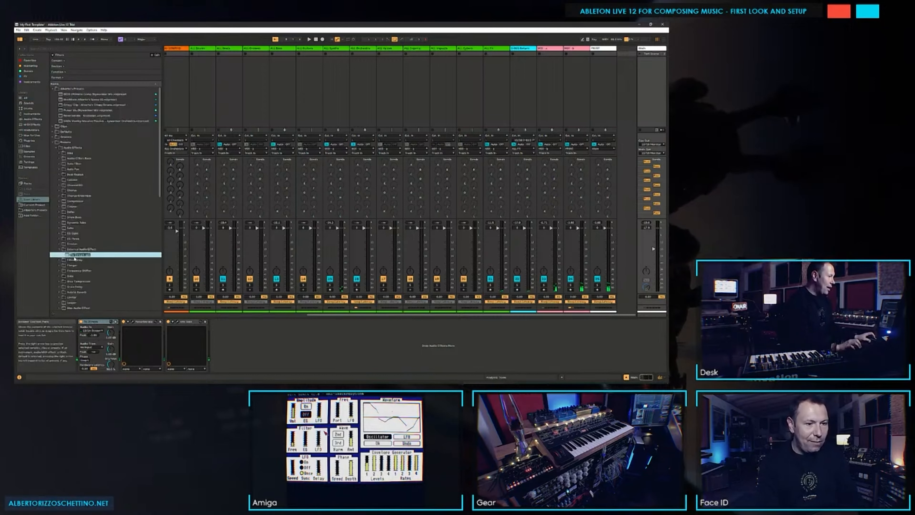
key("Return")
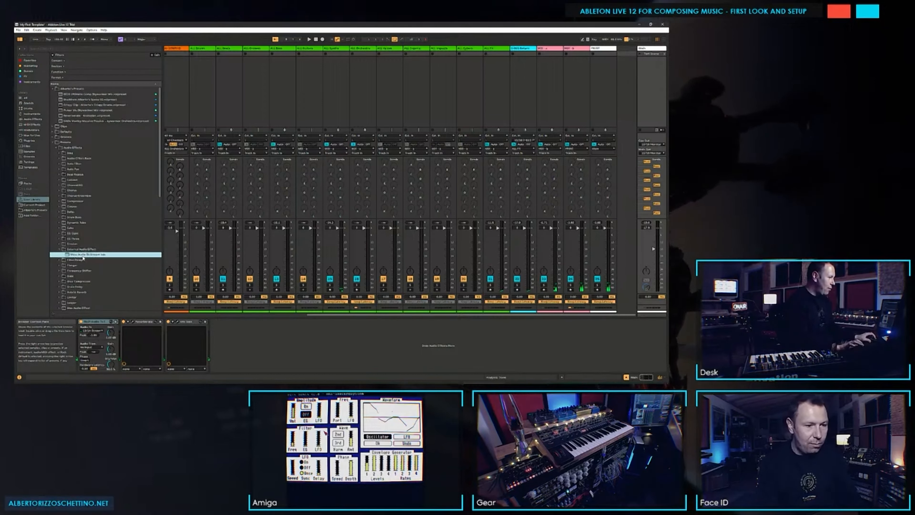
left_click_drag(83, 255, 124, 117)
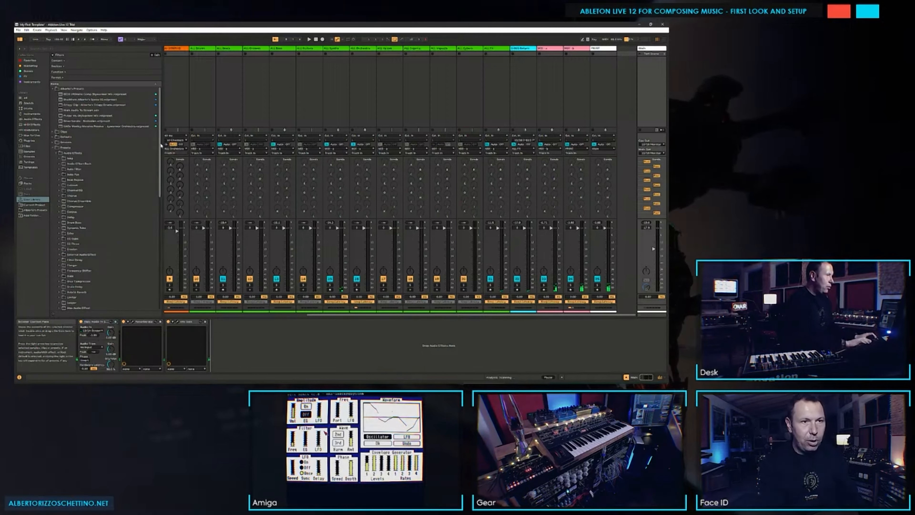
key("ctrl+s")
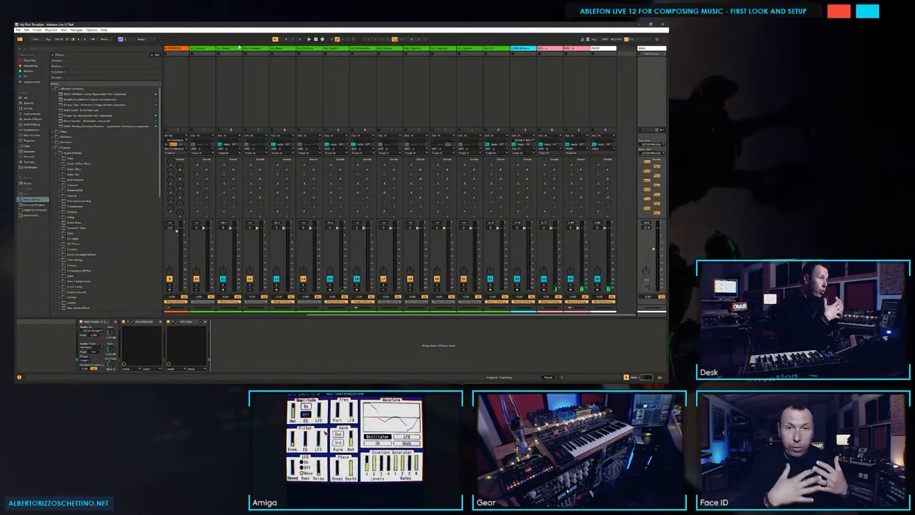
Step: Switch to Arrangement View, place the insert marker in a green track's lane, and start a browser search
key("Tab")
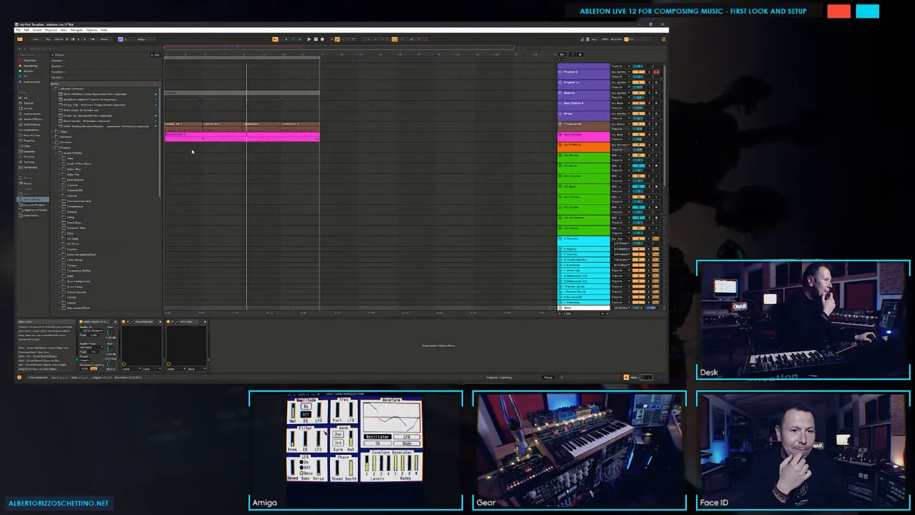
left_click(207, 170)
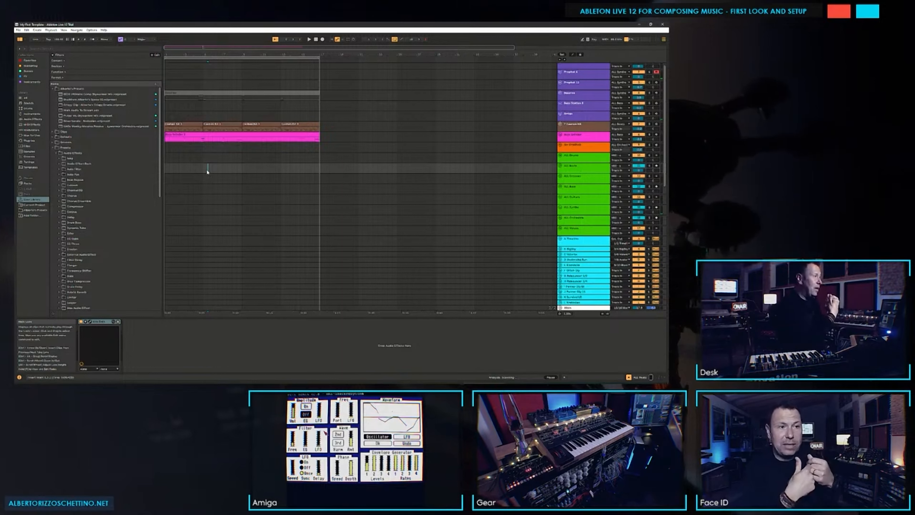
key("ctrl+f")
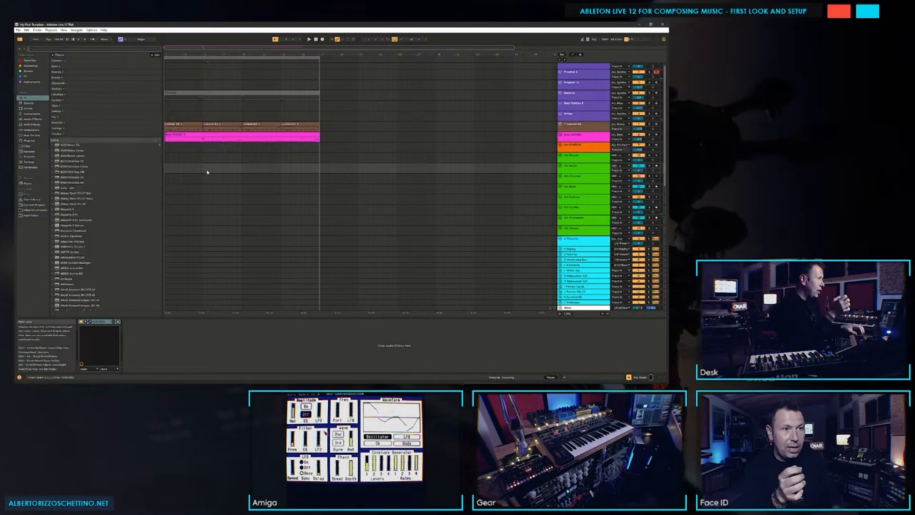